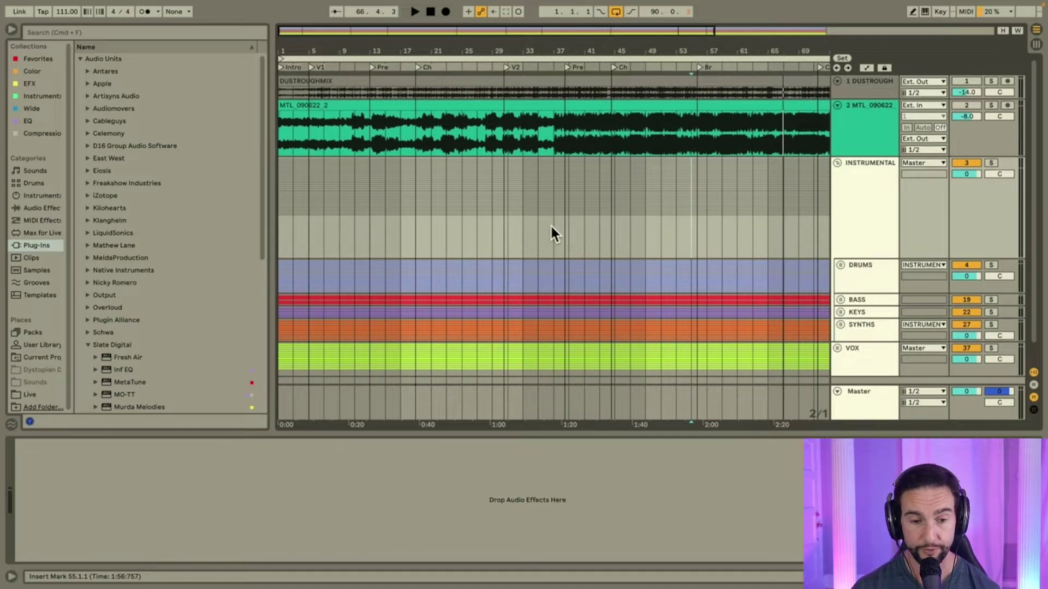
Highlight short passages in the reference and rough mix clips, finishing with bars 53 to 63 of MTL_090622_2
left_click_drag(699, 114, 648, 133)
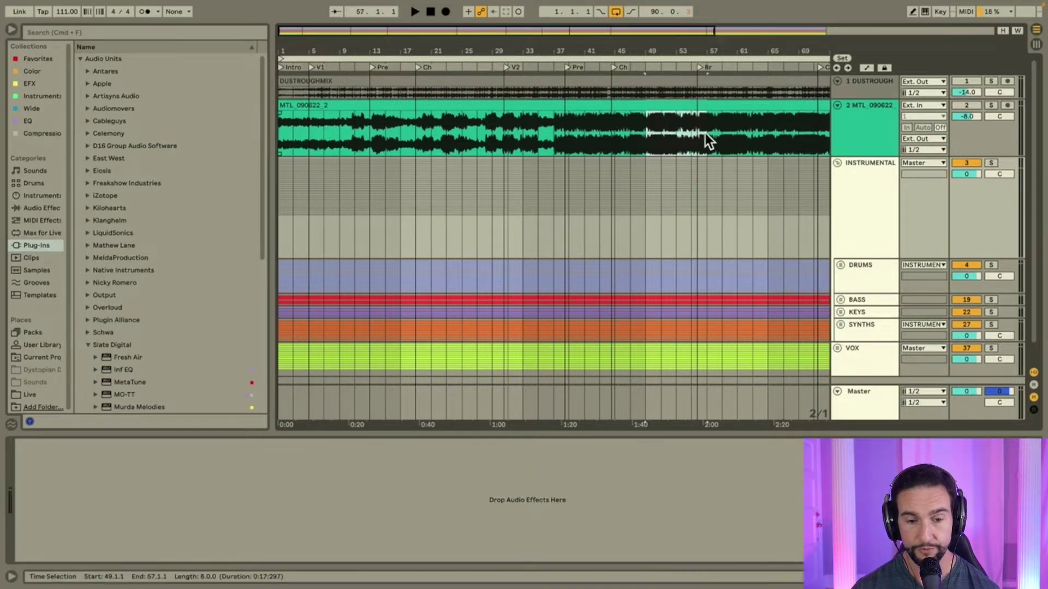
scroll(667, 144, "down", 5)
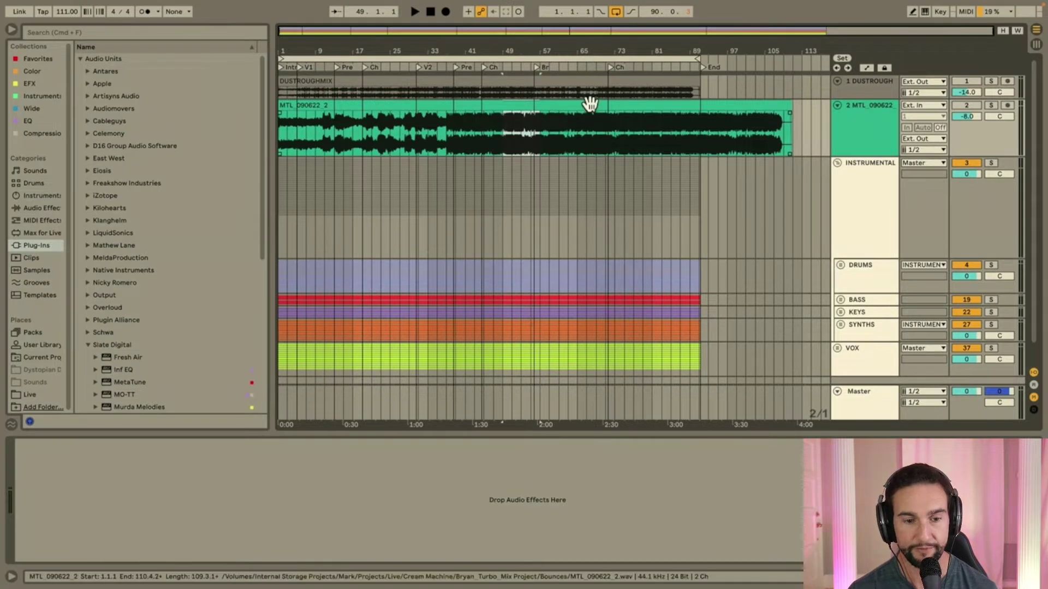
left_click_drag(589, 100, 598, 95)
left_click(555, 99)
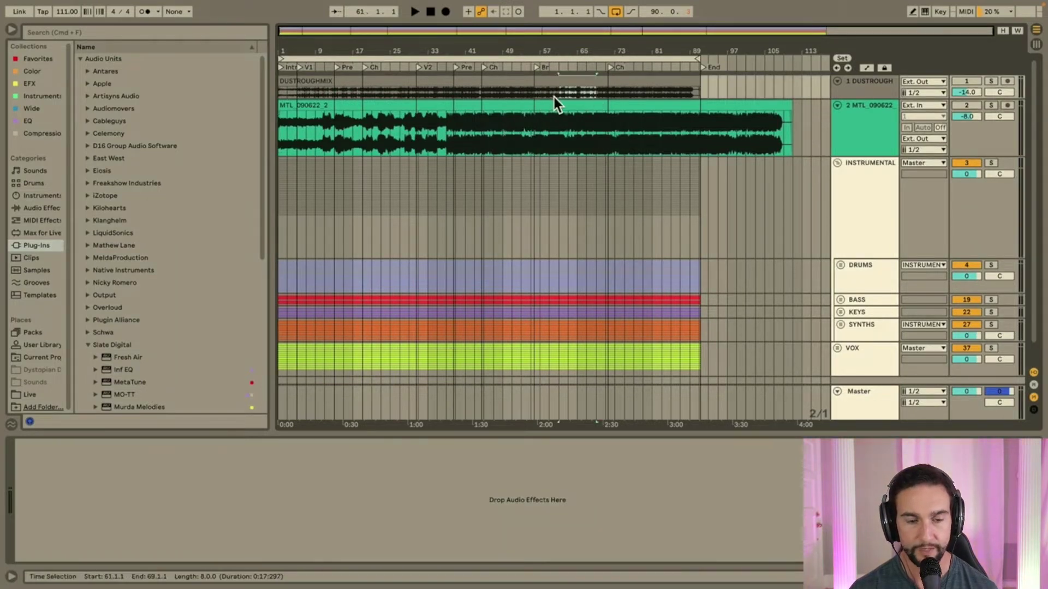
left_click(518, 137)
left_click_drag(519, 136, 566, 139)
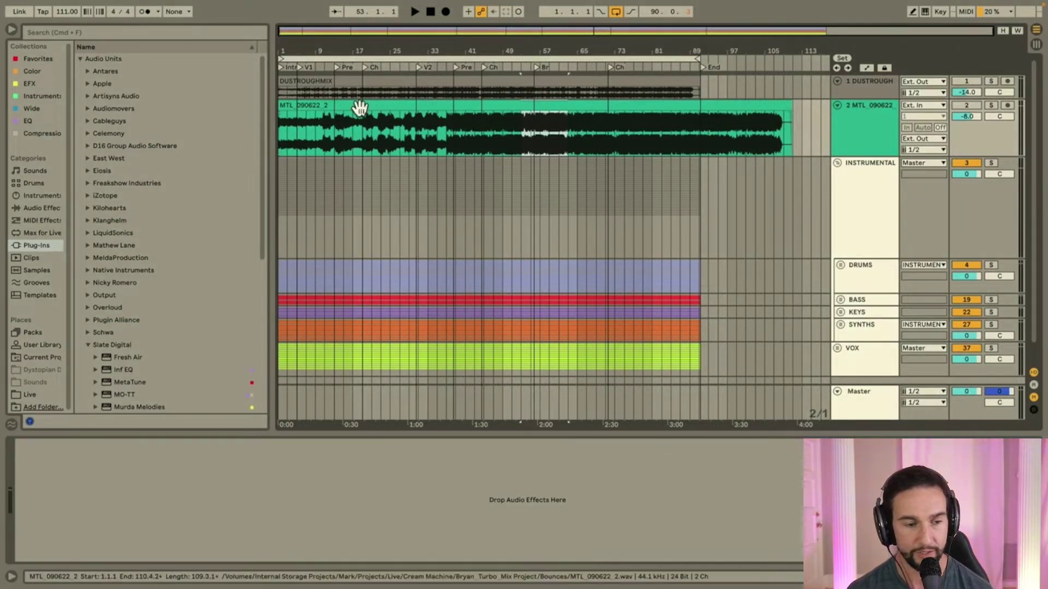
Hide the browser and fit the whole arrangement to the window width
left_click(12, 31)
scroll(368, 227, "up", 3)
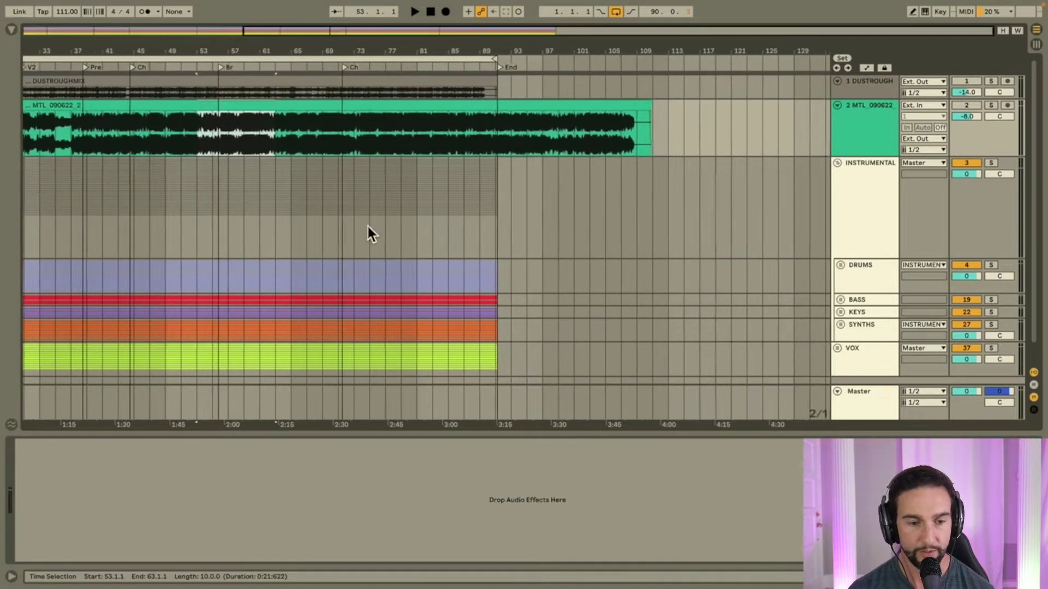
key("w")
Unfold the DRUMS group inside INSTRUMENTAL and review its tracks from KICK 1 down to SWELL
left_click(871, 203)
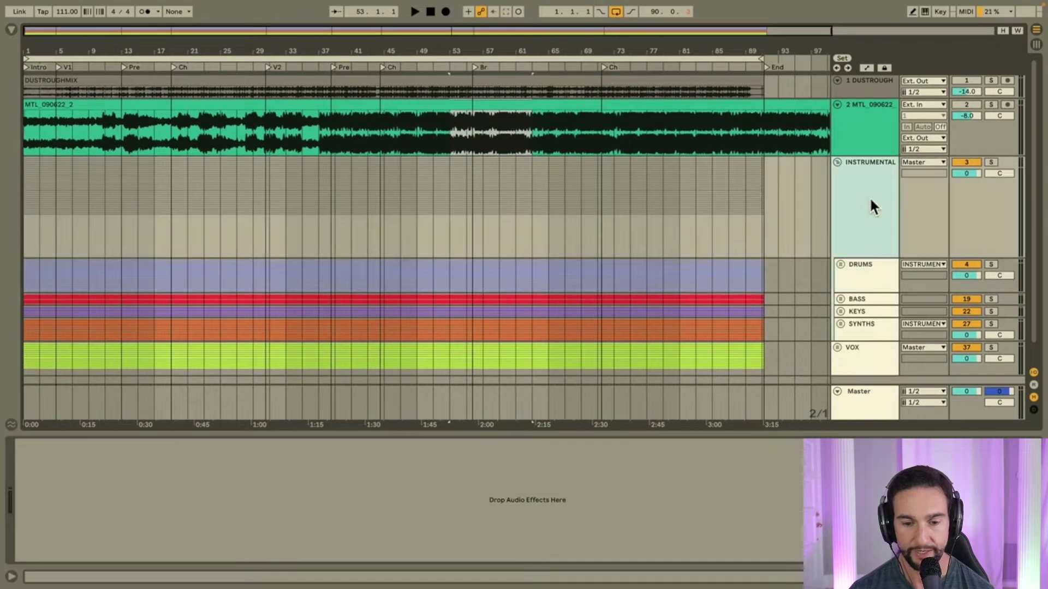
scroll(867, 258, "down", 1)
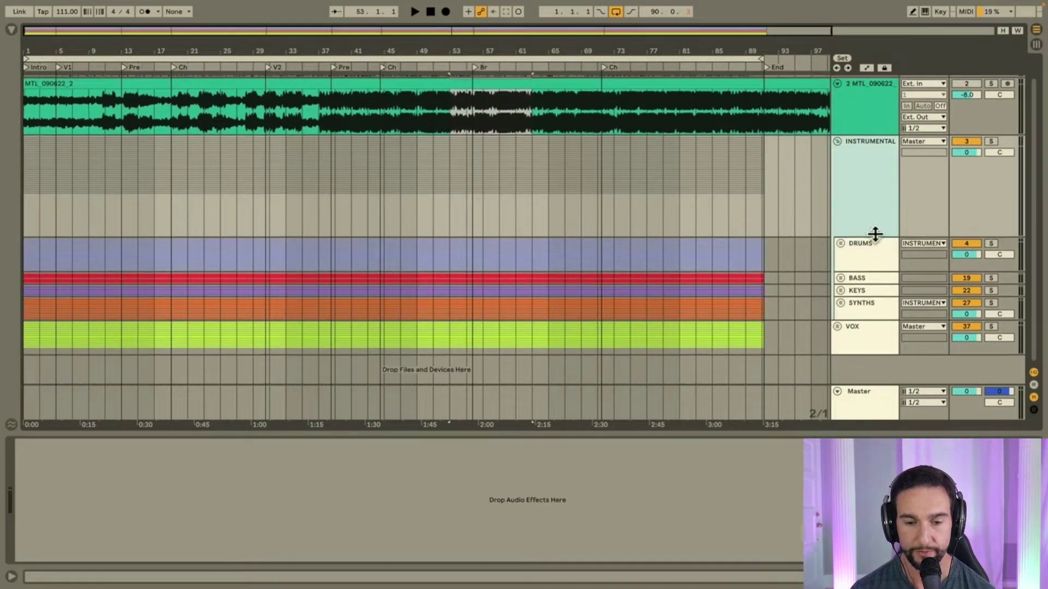
left_click(865, 251)
left_click(840, 243)
scroll(857, 280, "down", 4)
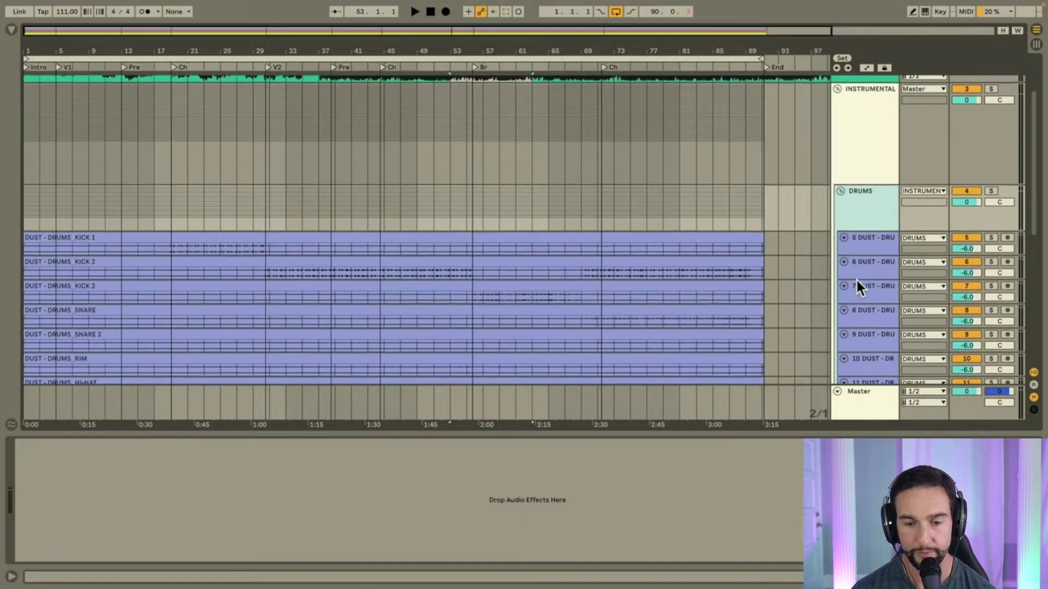
scroll(870, 188, "down", 4)
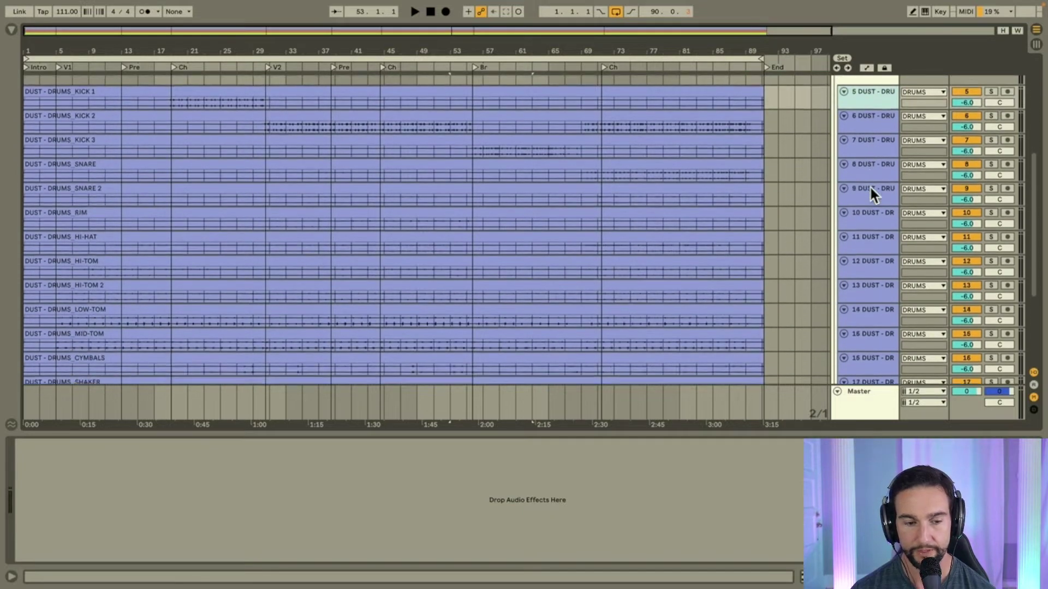
scroll(871, 195, "down", 5)
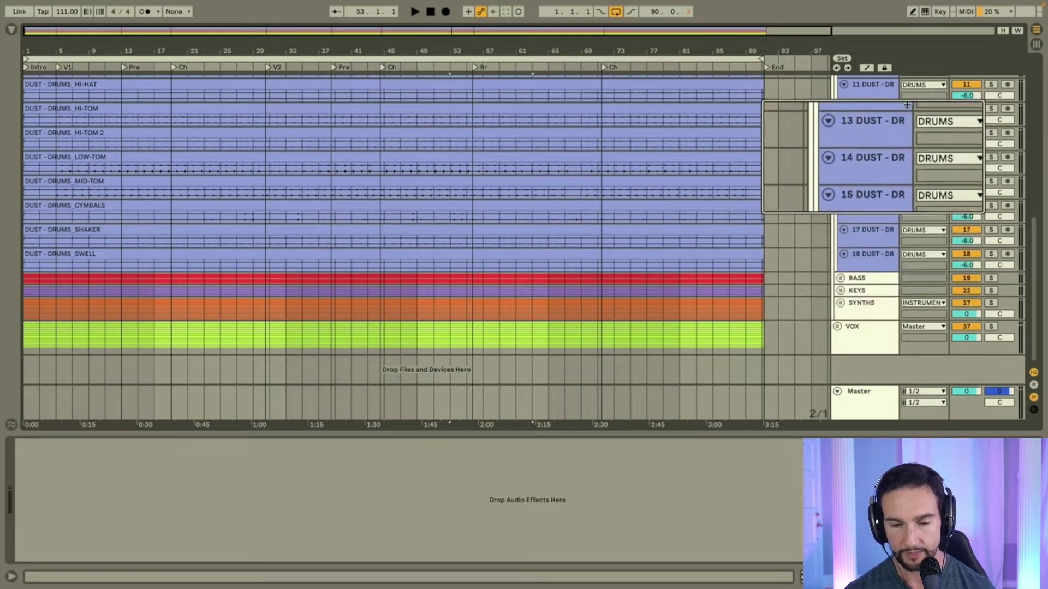
Move the MID-TOM track above the LOW-TOM track in the DRUMS group
scroll(884, 131, "up", 3)
scroll(883, 125, "up", 5)
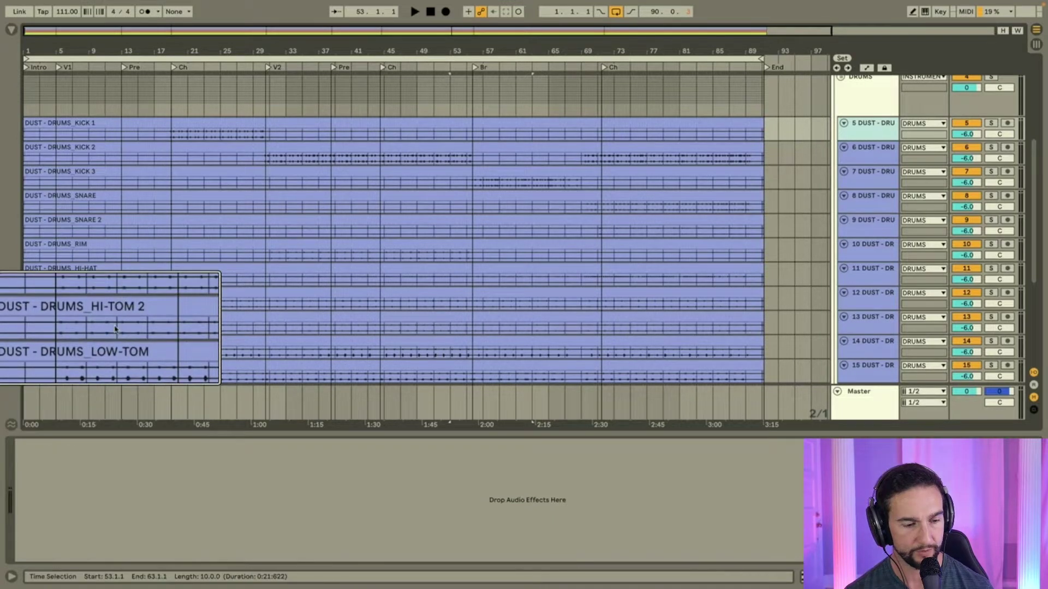
left_click_drag(865, 367, 869, 335)
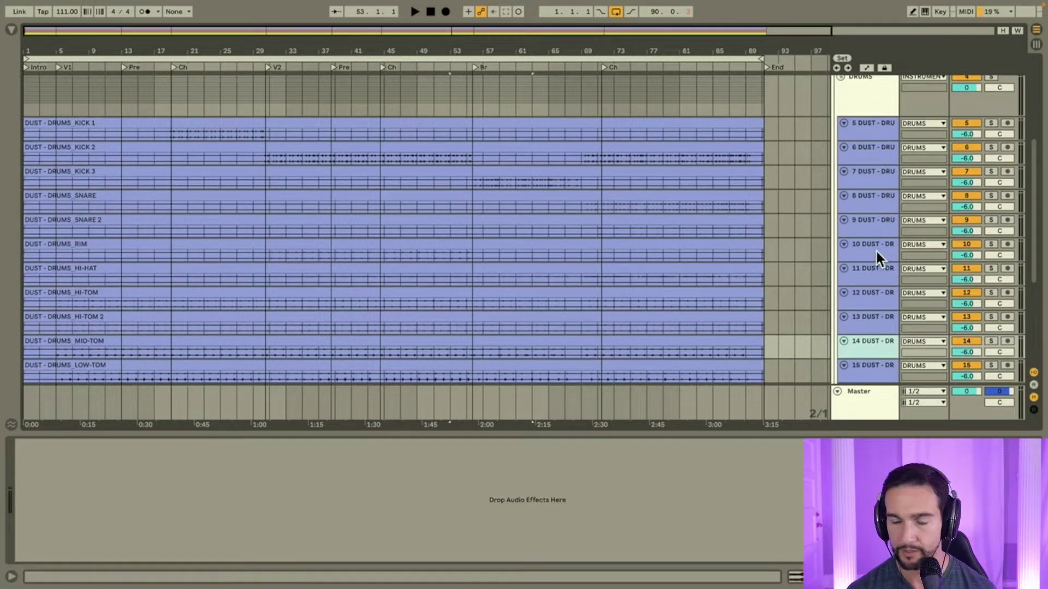
Unfold the BASS group and check its SYNTH BASS and SYNTH BASS 2 tracks
scroll(854, 270, "down", 5)
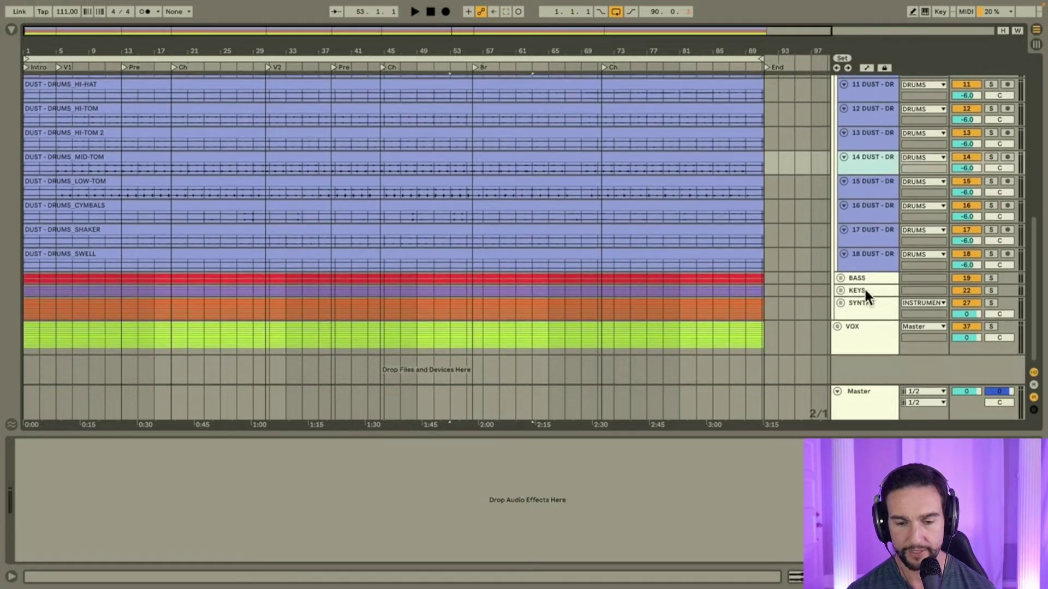
left_click(841, 277)
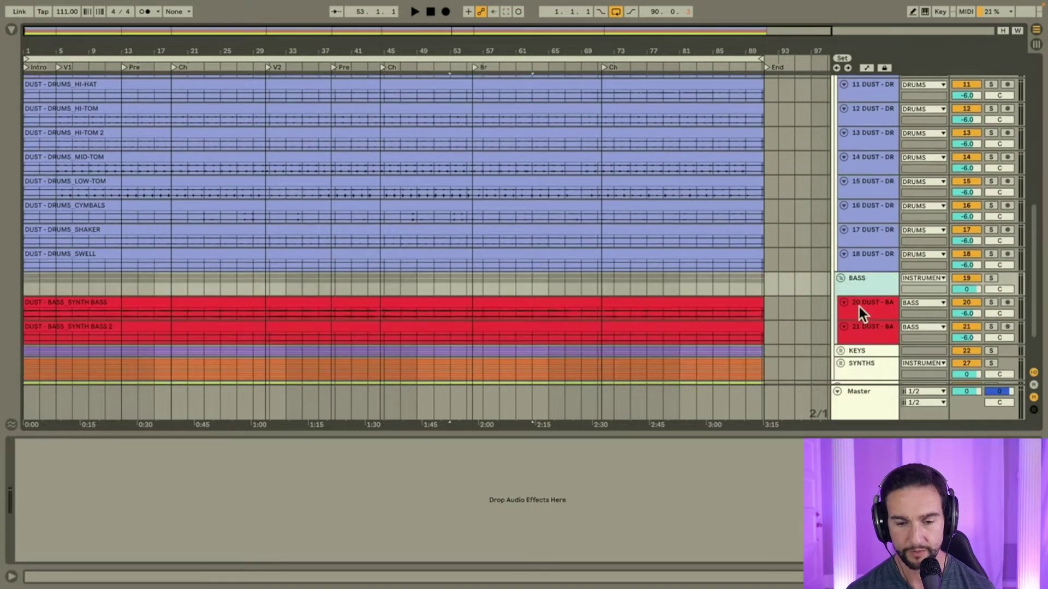
scroll(859, 306, "down", 2)
left_click(868, 264)
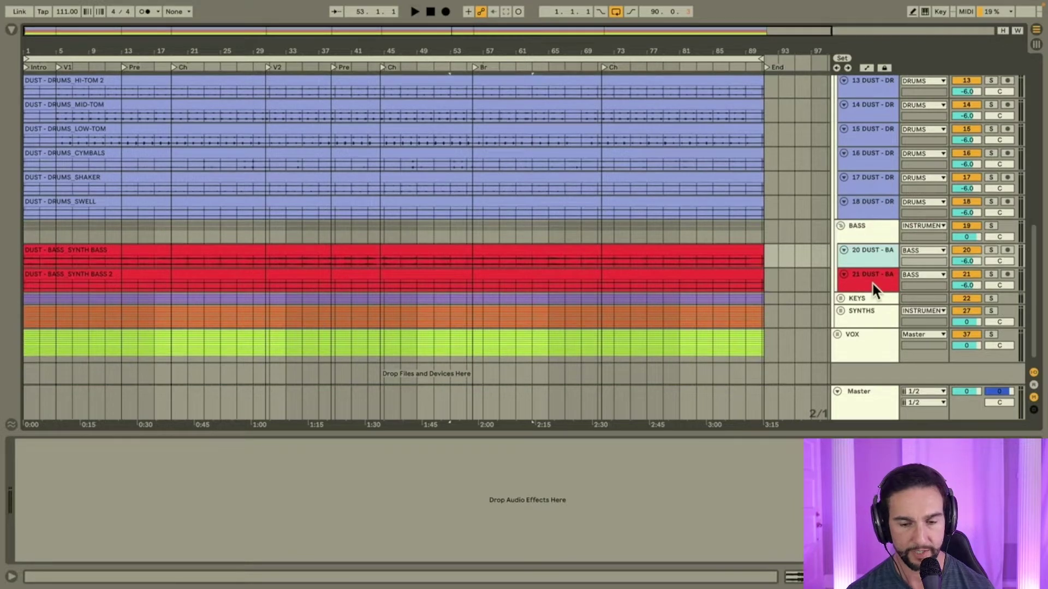
left_click(873, 284)
scroll(872, 282, "down", 1)
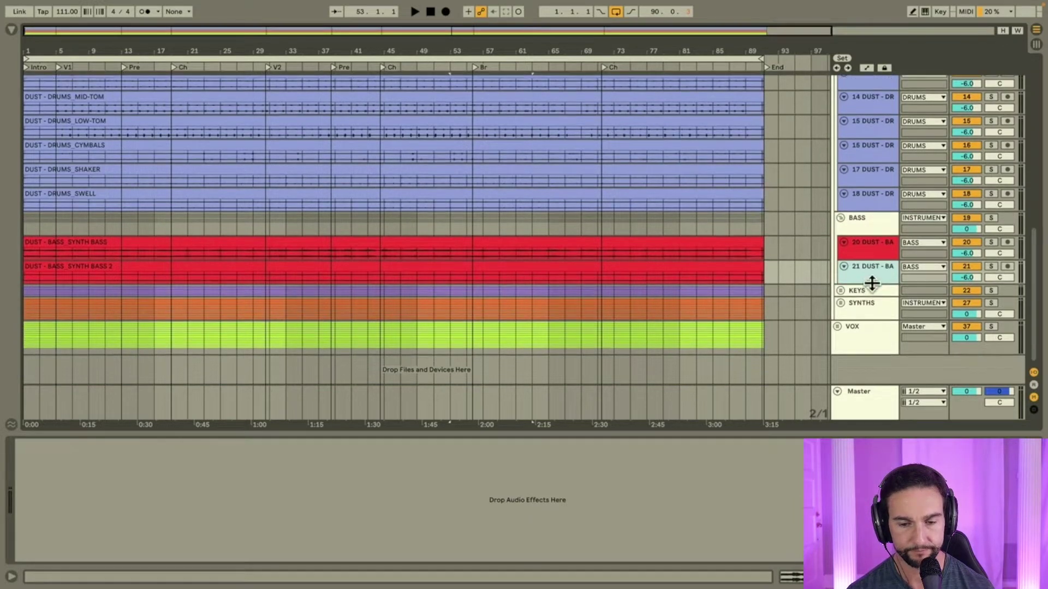
Unfold the KEYS and SYNTHS groups and review the tracks they contain
left_click(841, 290)
scroll(859, 305, "down", 3)
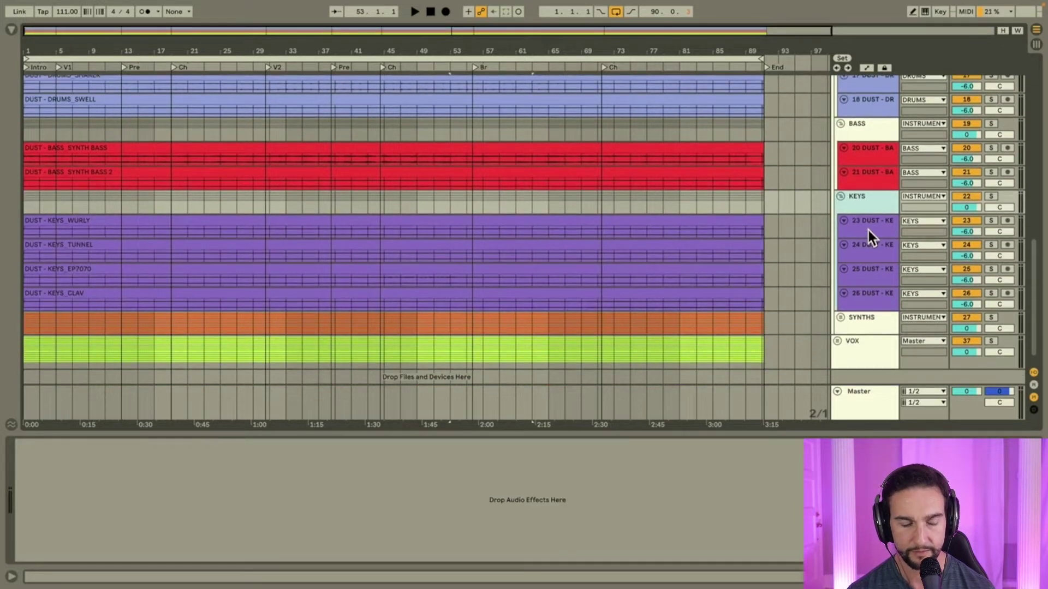
left_click(849, 322)
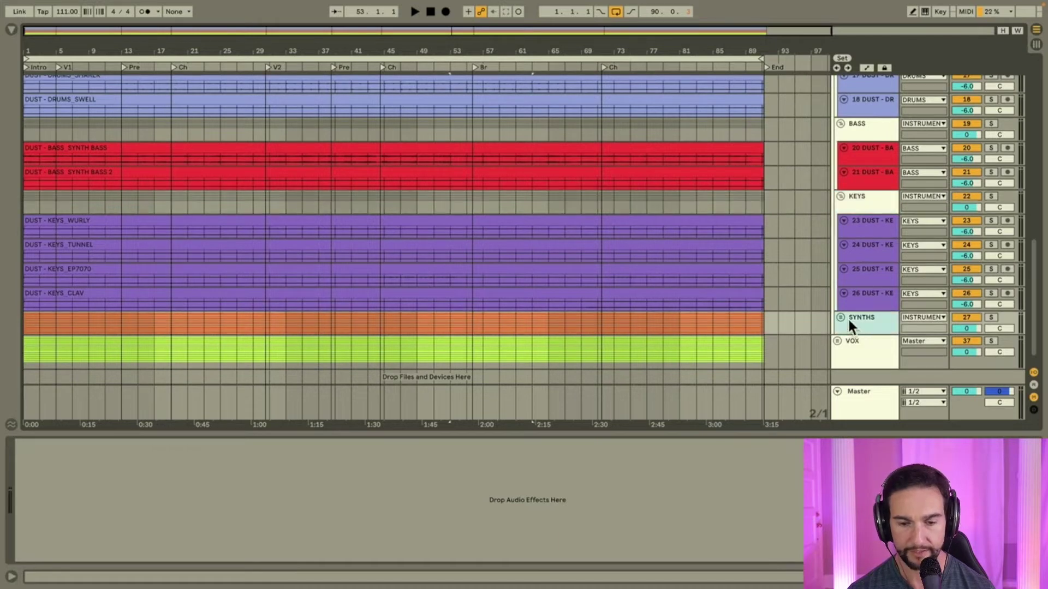
left_click(841, 318)
scroll(861, 342, "down", 8)
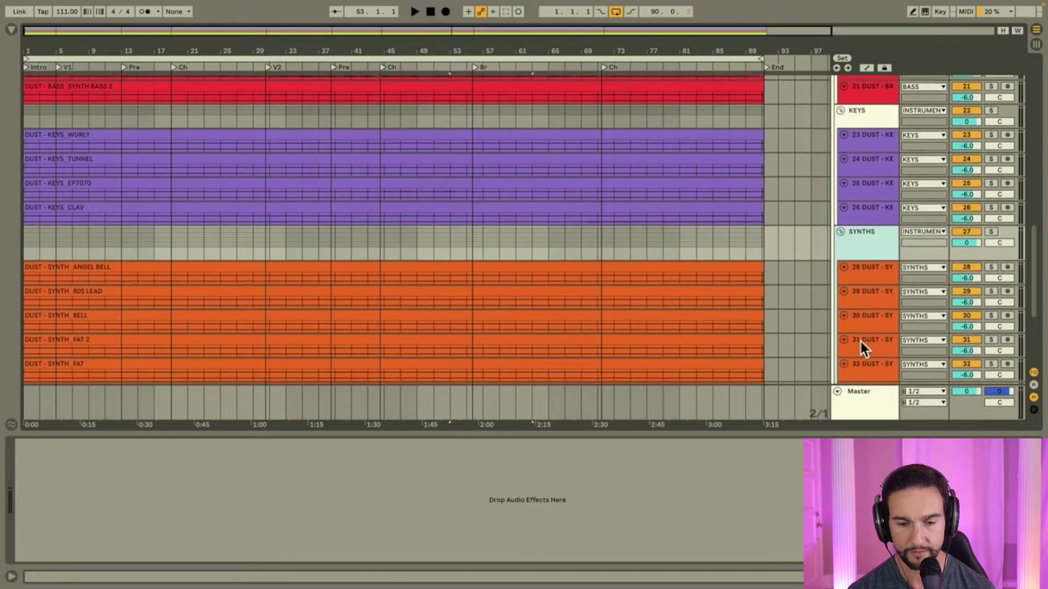
scroll(861, 343, "up", 1)
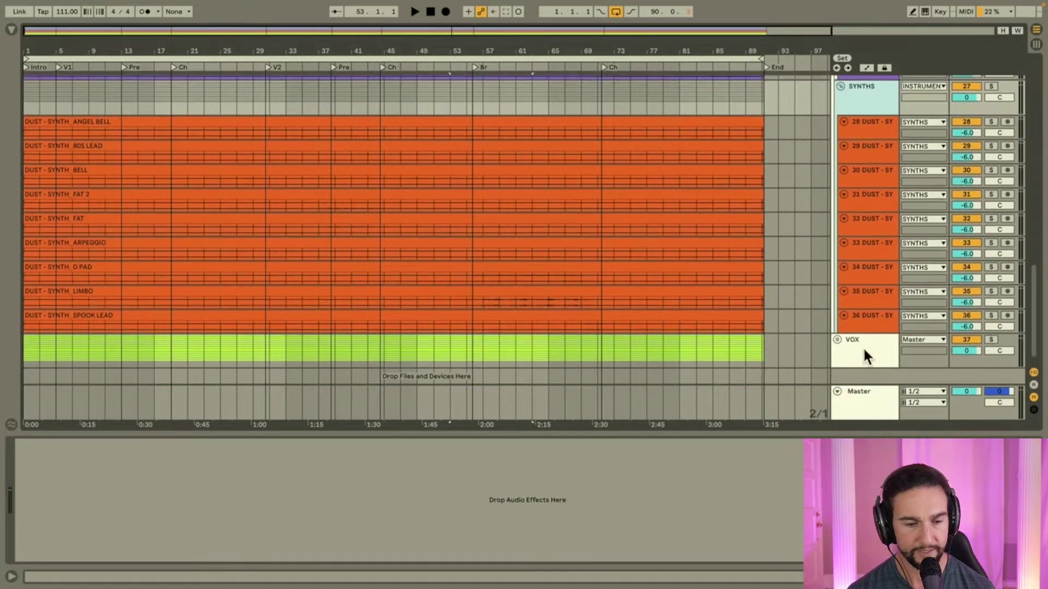
Unfold the VOX group and review its LEADS, HARMS and ROBO subgroups
left_click(858, 347)
left_click(837, 340)
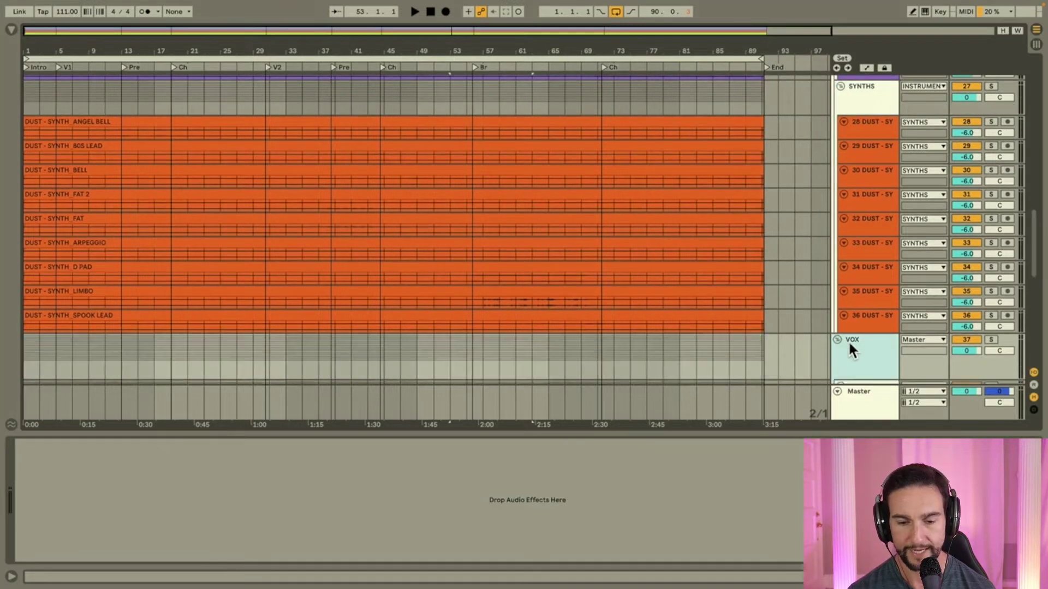
scroll(854, 344, "down", 8)
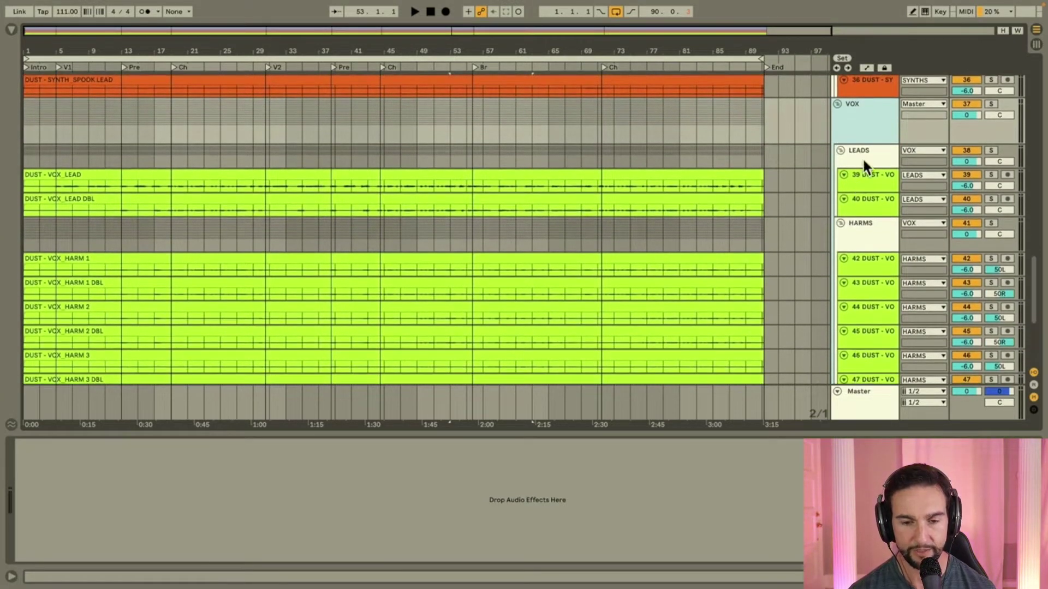
left_click(863, 161)
left_click(857, 233)
scroll(858, 234, "down", 4)
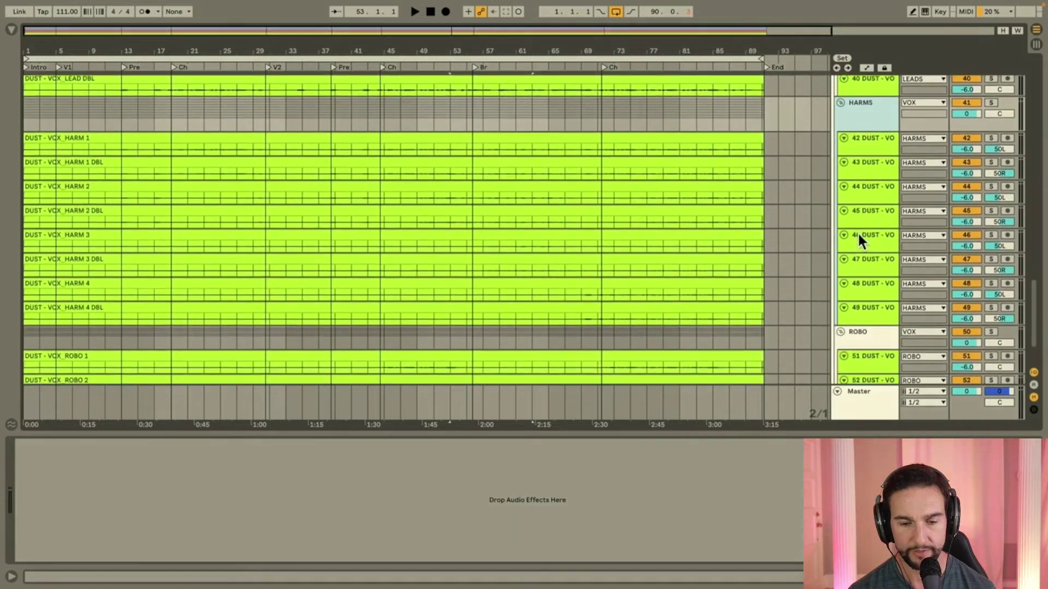
scroll(859, 235, "down", 2)
left_click(868, 275)
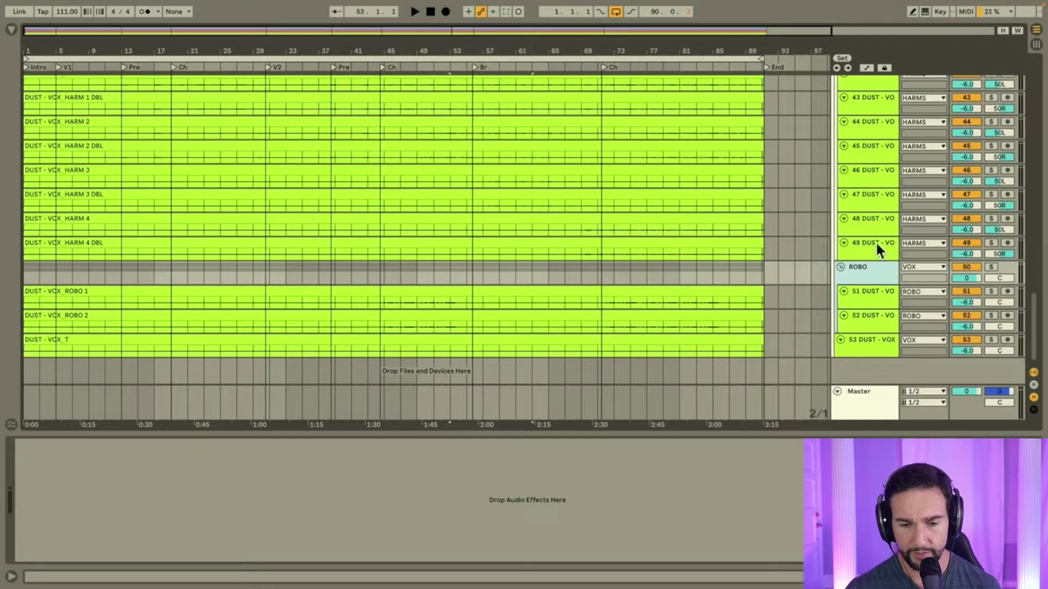
Collapse the HARMS and ROBO subgroups and the enclosing VOX group
scroll(846, 218, "up", 10)
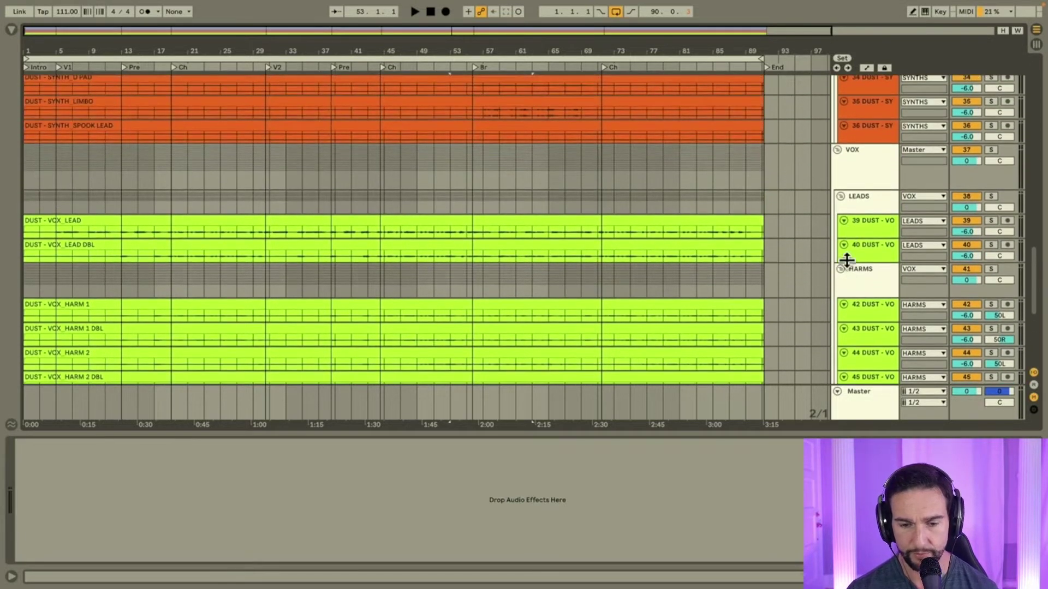
left_click(841, 269)
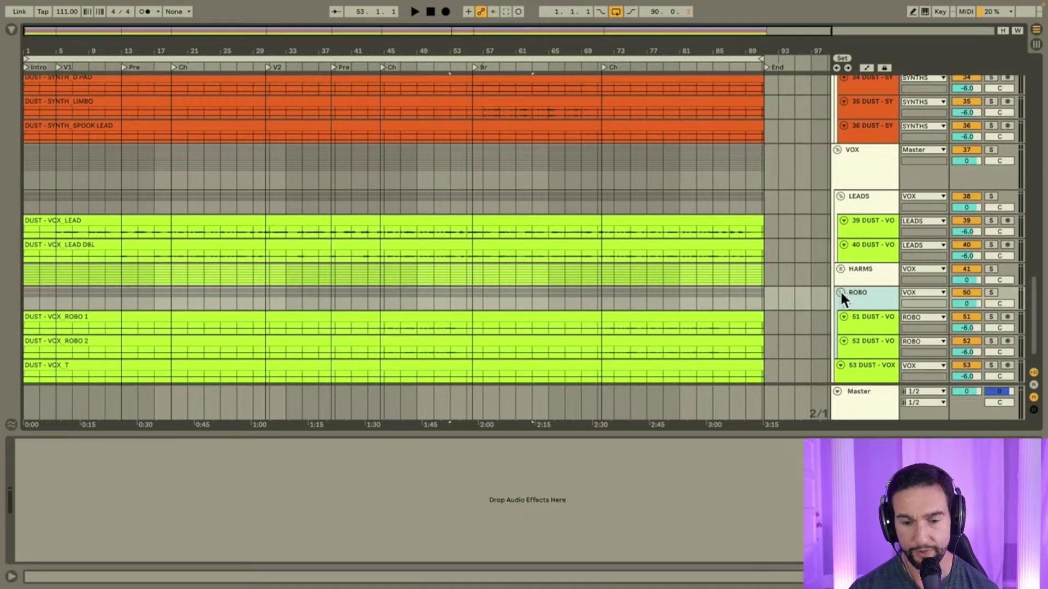
left_click(841, 292)
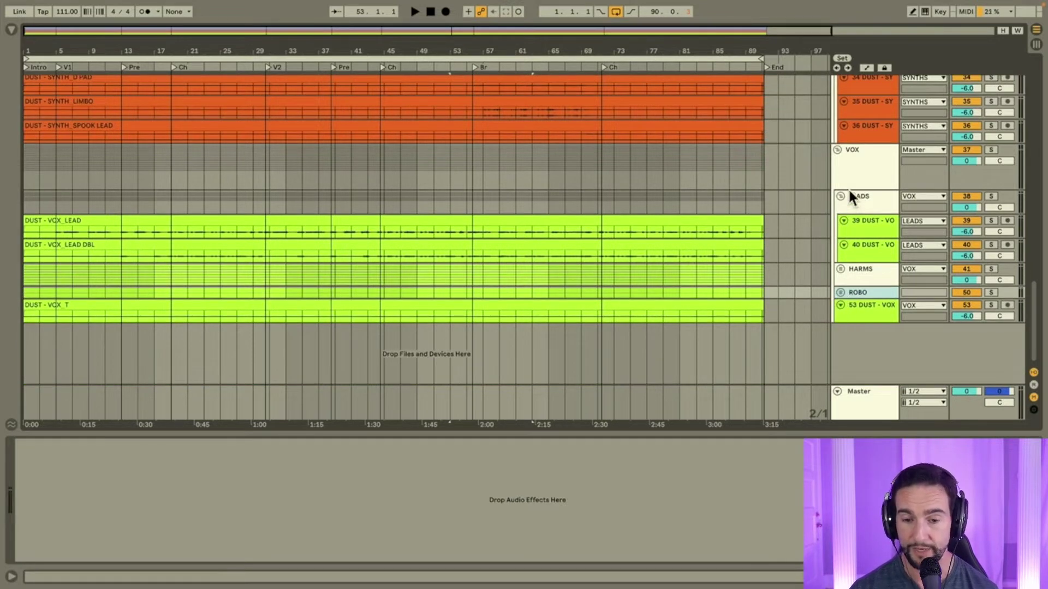
left_click(854, 169)
left_click(837, 150)
Collapse the SYNTHS, KEYS and BASS groups
scroll(841, 152, "up", 10)
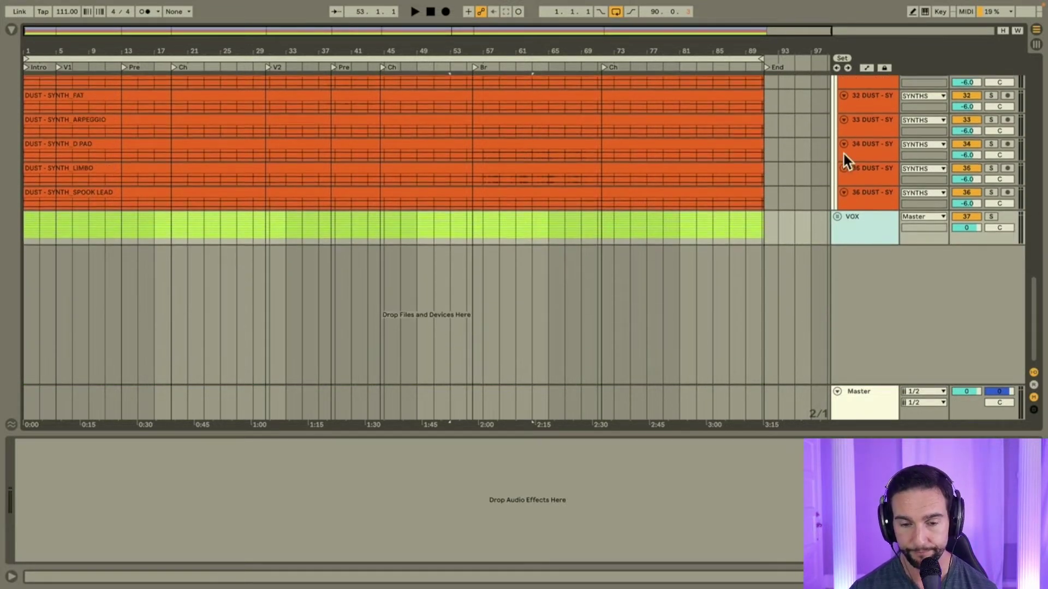
left_click(841, 239)
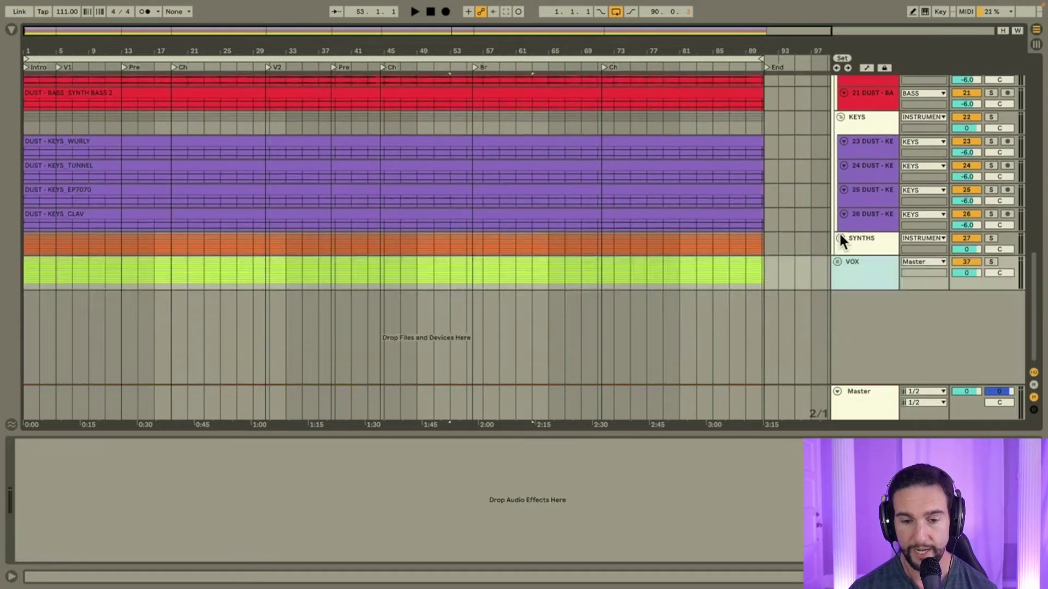
left_click(840, 117)
scroll(843, 120, "up", 8)
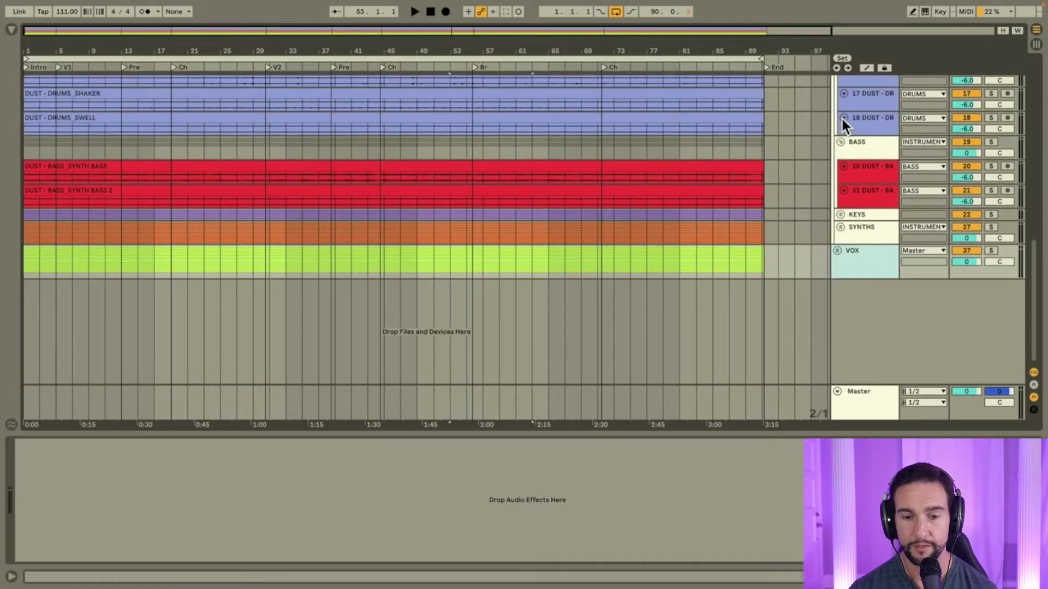
left_click(840, 241)
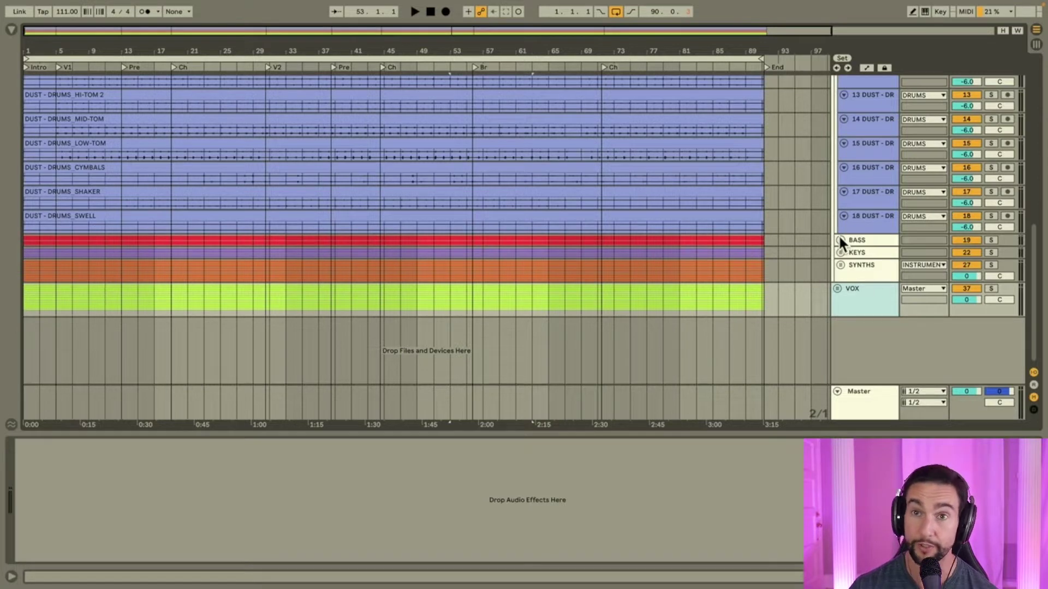
Collapse the DRUMS group and the INSTRUMENTAL group that contains it
scroll(840, 242, "up", 5)
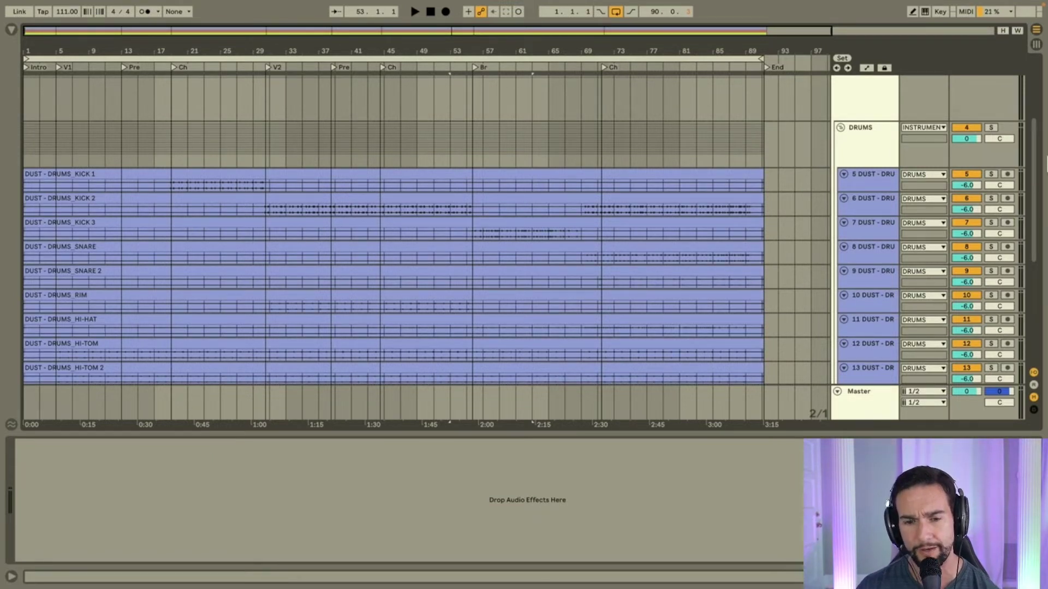
left_click(863, 142)
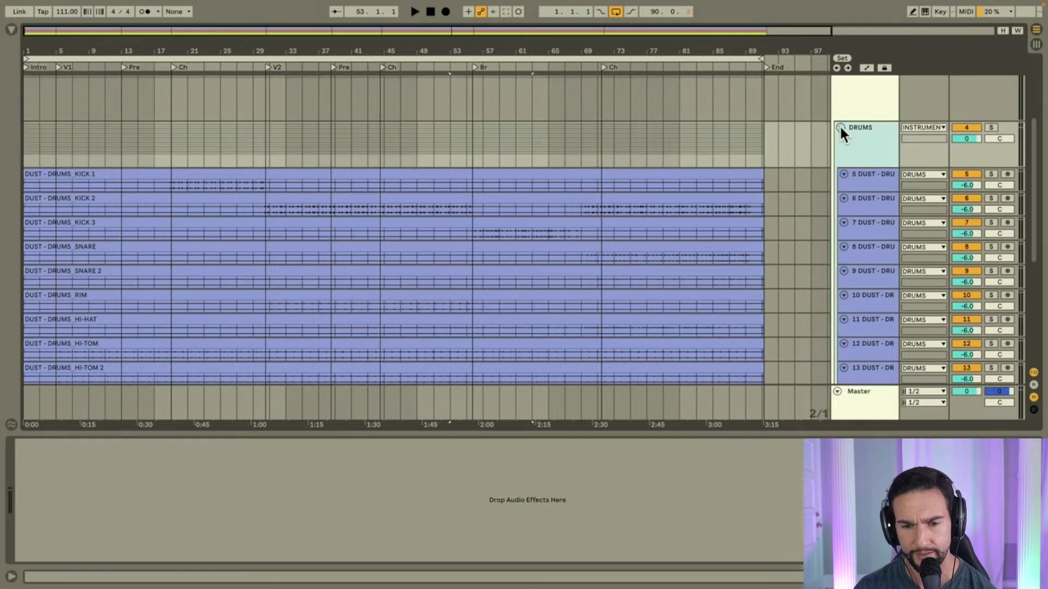
left_click(840, 128)
scroll(857, 153, "up", 4)
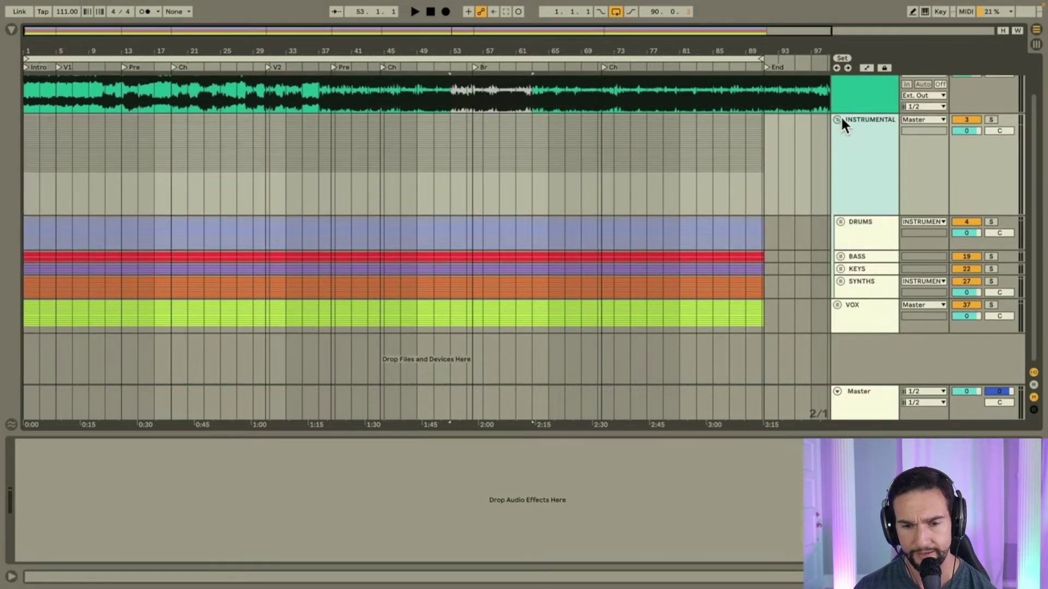
left_click(838, 119)
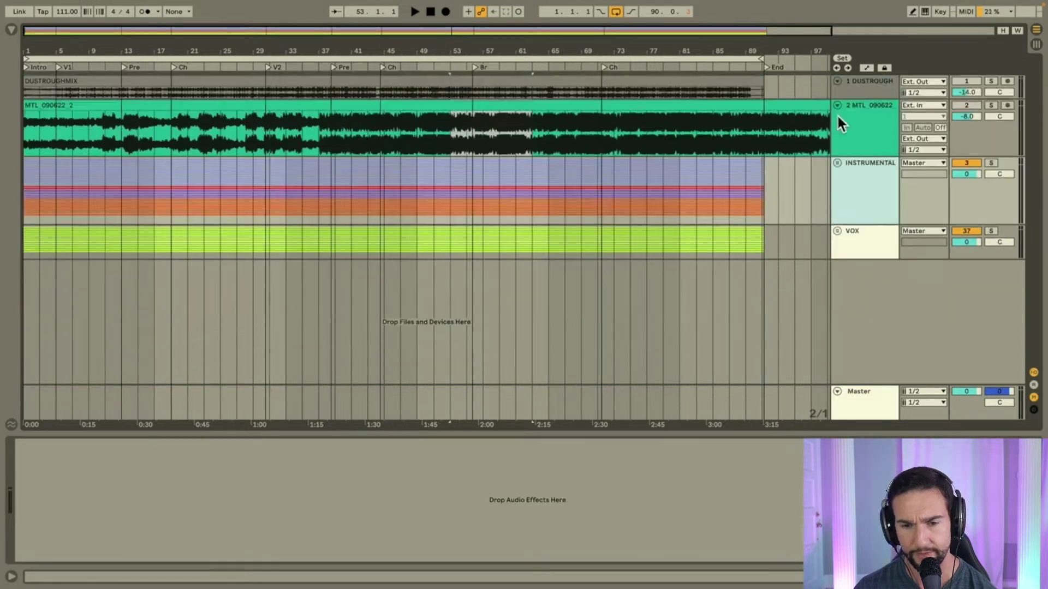
Unfold the INSTRUMENTAL group and select its DRUMS subgroup and the INSTRUMENTAL group track in turn
left_click(836, 162)
scroll(849, 187, "down", 1)
left_click(858, 255)
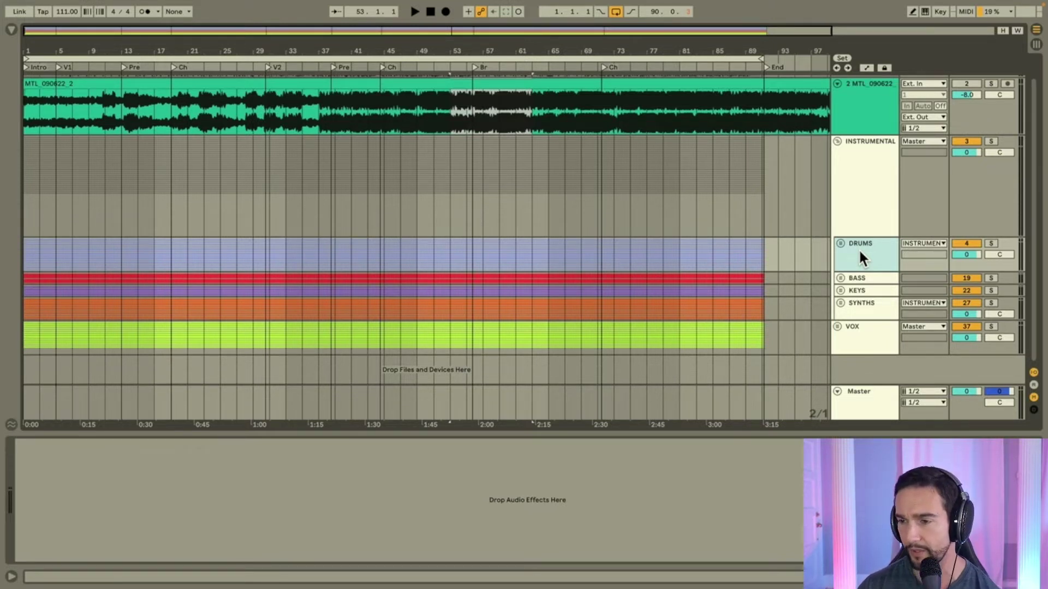
left_click(867, 202)
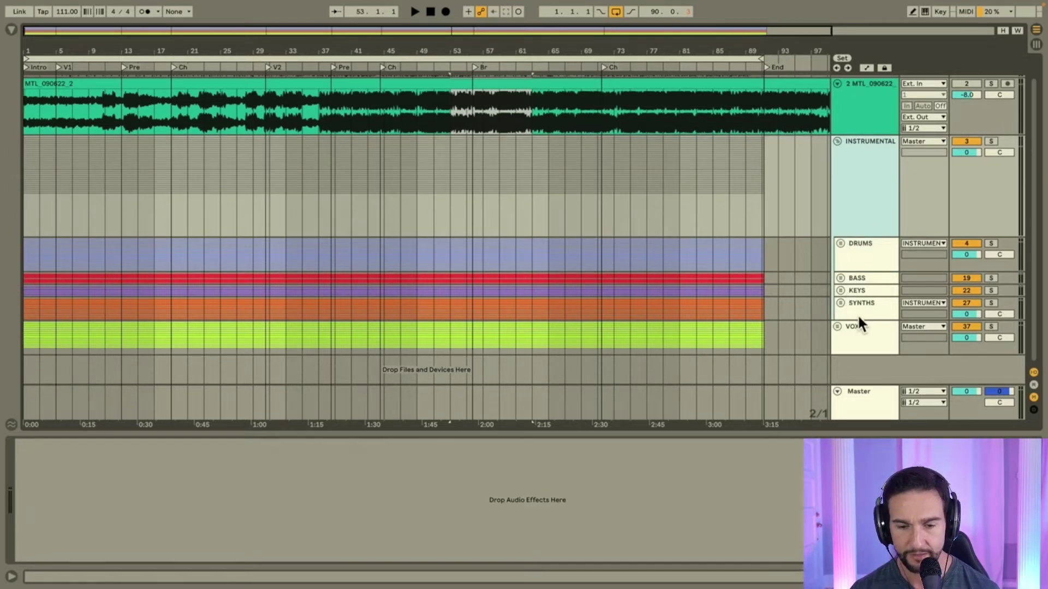
Unfold the VOX group and collapse its LEADS subgroup
left_click(837, 327)
scroll(848, 330, "down", 5)
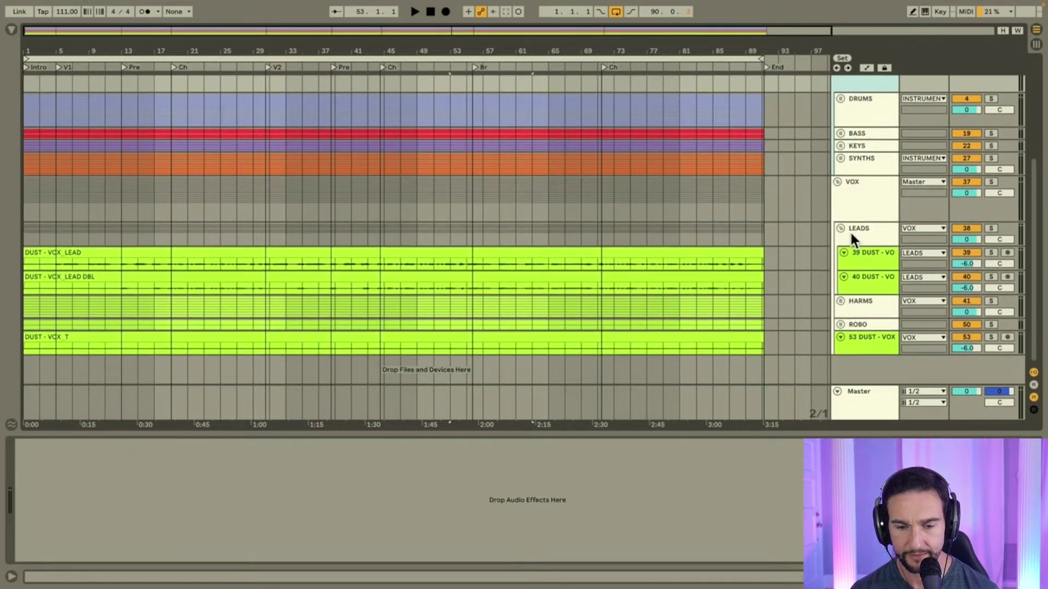
left_click(840, 228)
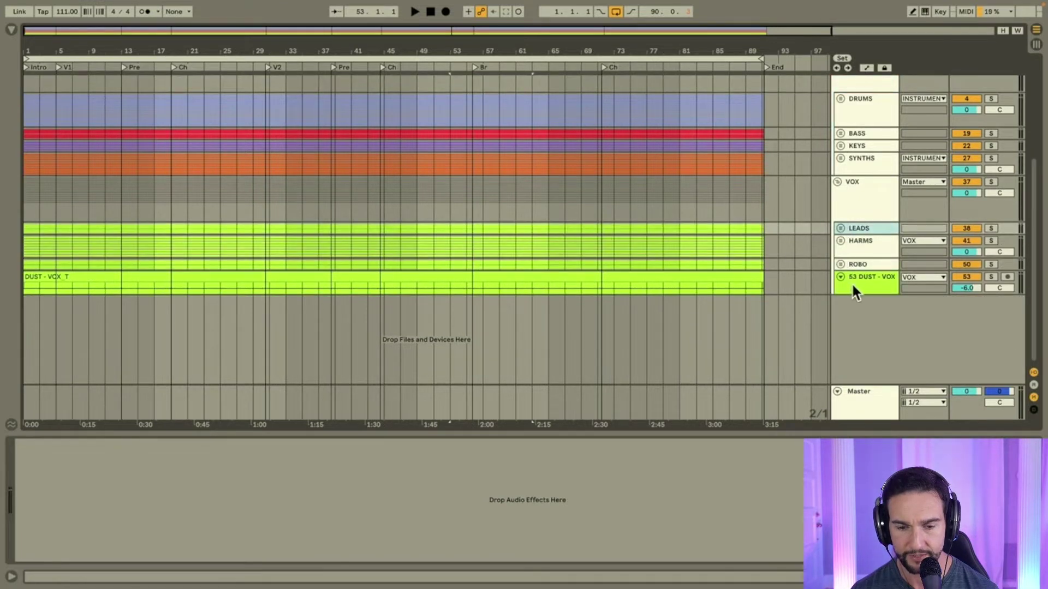
Select all tracks from INSTRUMENTAL through the last vocal track, and reduce the selection to the INSTRUMENTAL group alone
scroll(854, 283, "up", 4)
left_click(863, 151, "shift")
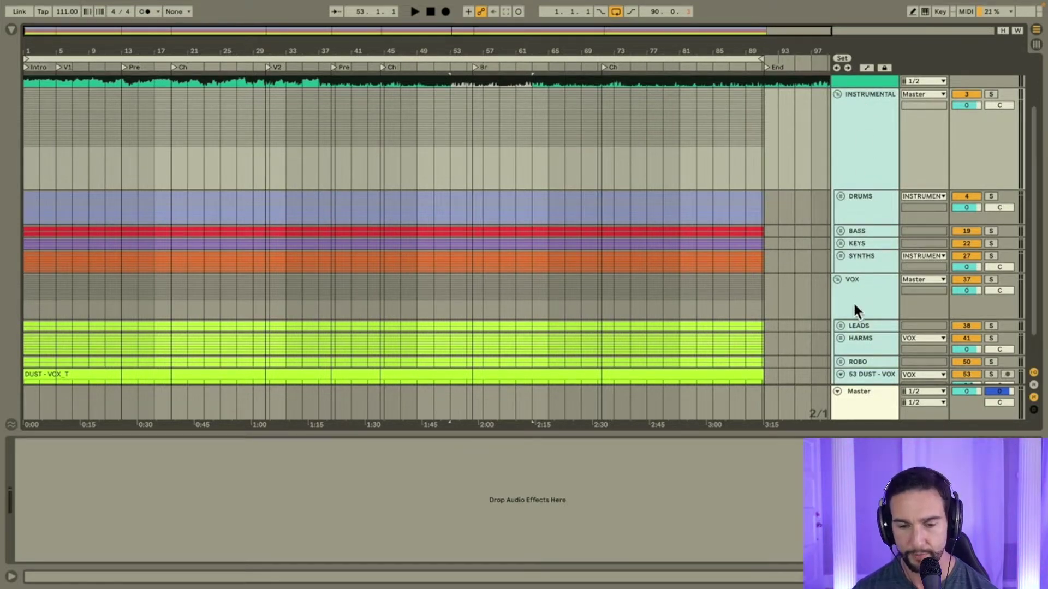
left_click(859, 285)
left_click(860, 161)
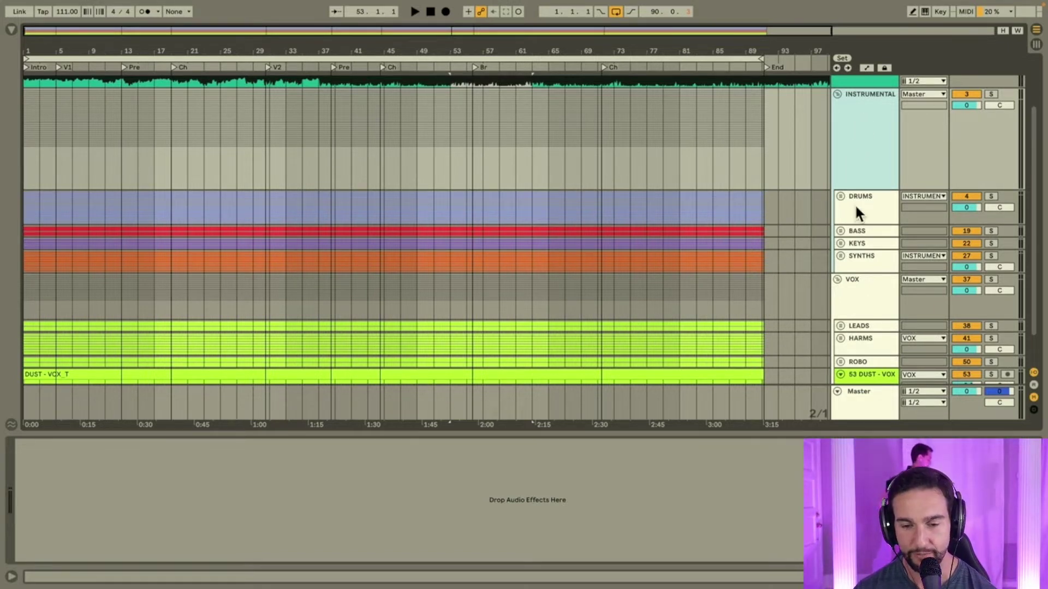
Examine how the DRUMS, LEADS, HARMS, ROBO and remaining vocal tracks are nested under the INSTRUMENTAL and VOX groups
left_click(837, 94)
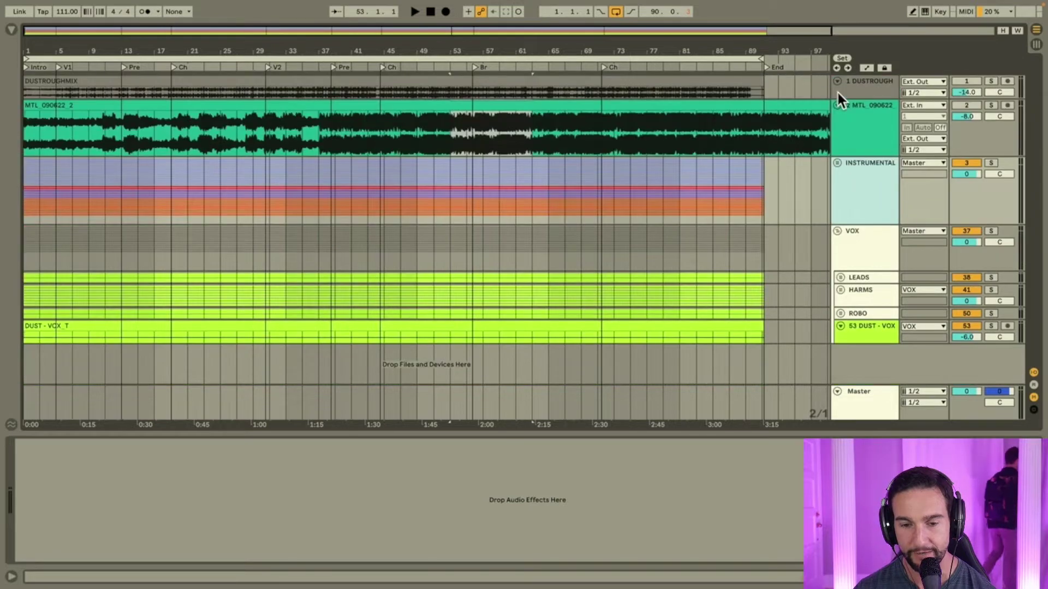
left_click(838, 163)
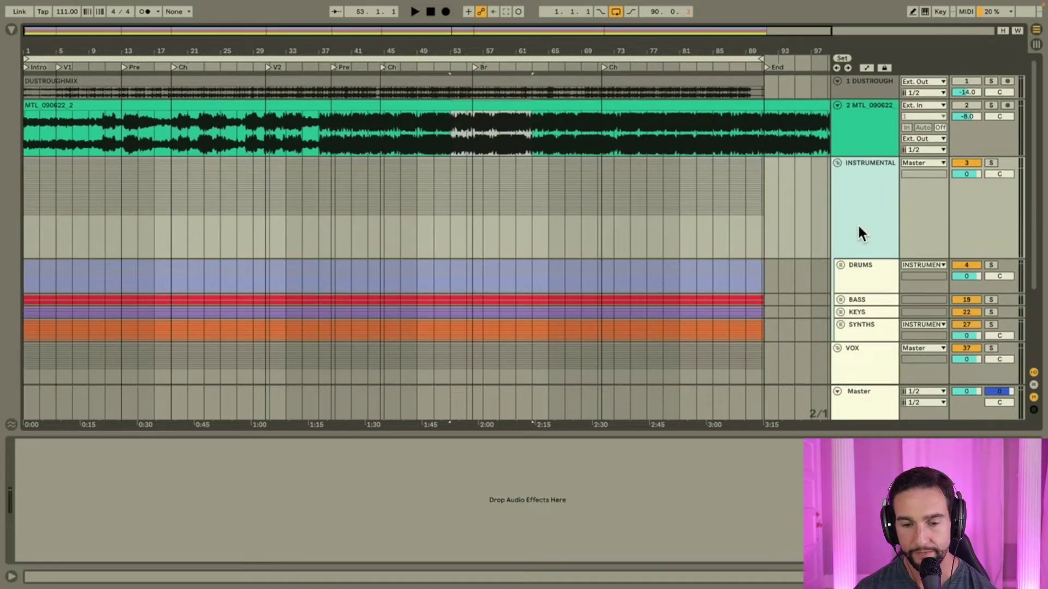
scroll(857, 224, "down", 5)
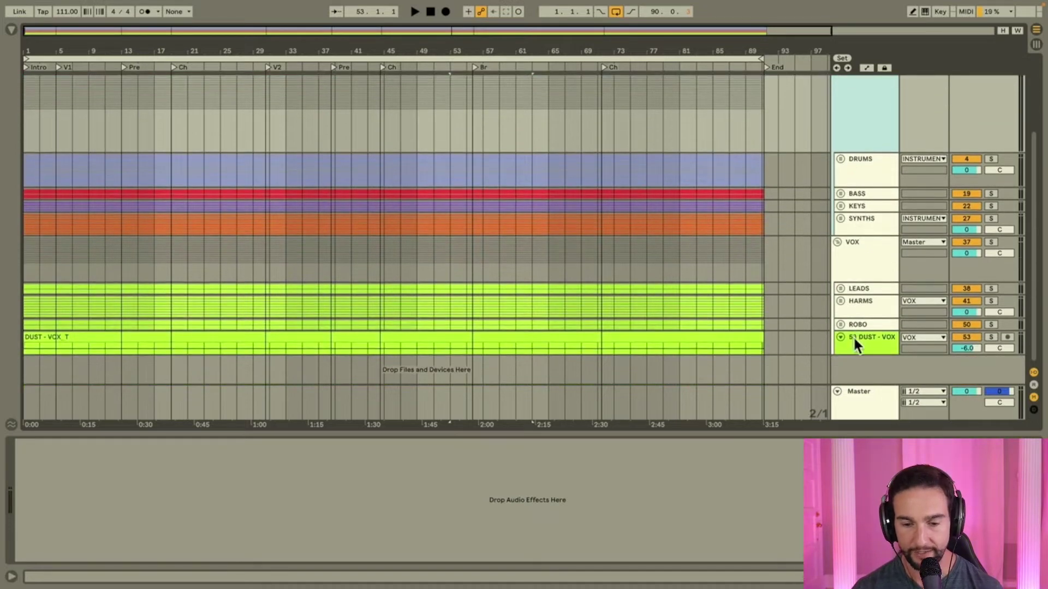
left_click(867, 259)
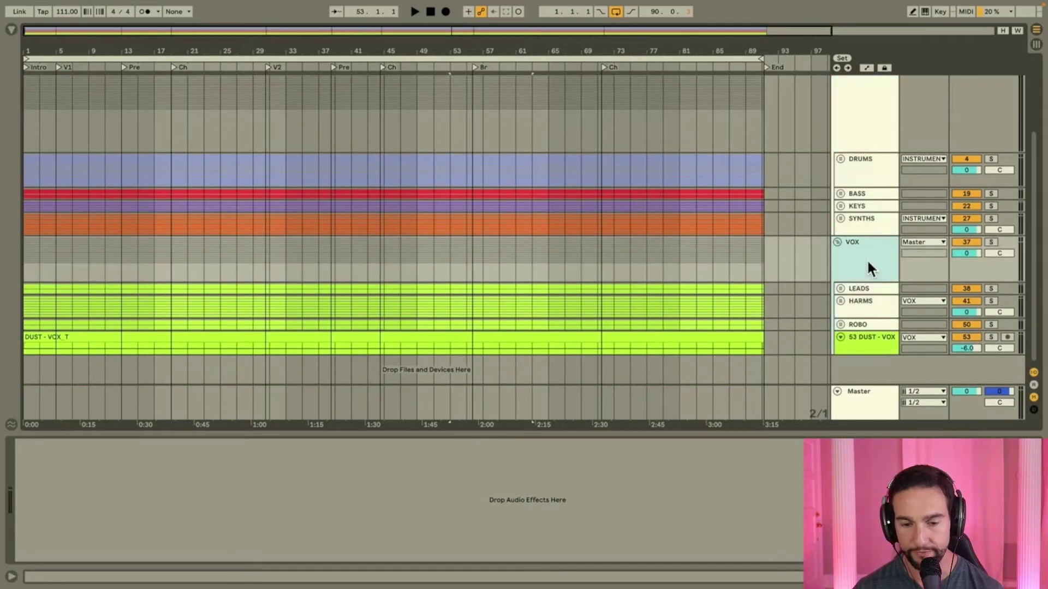
left_click(873, 127)
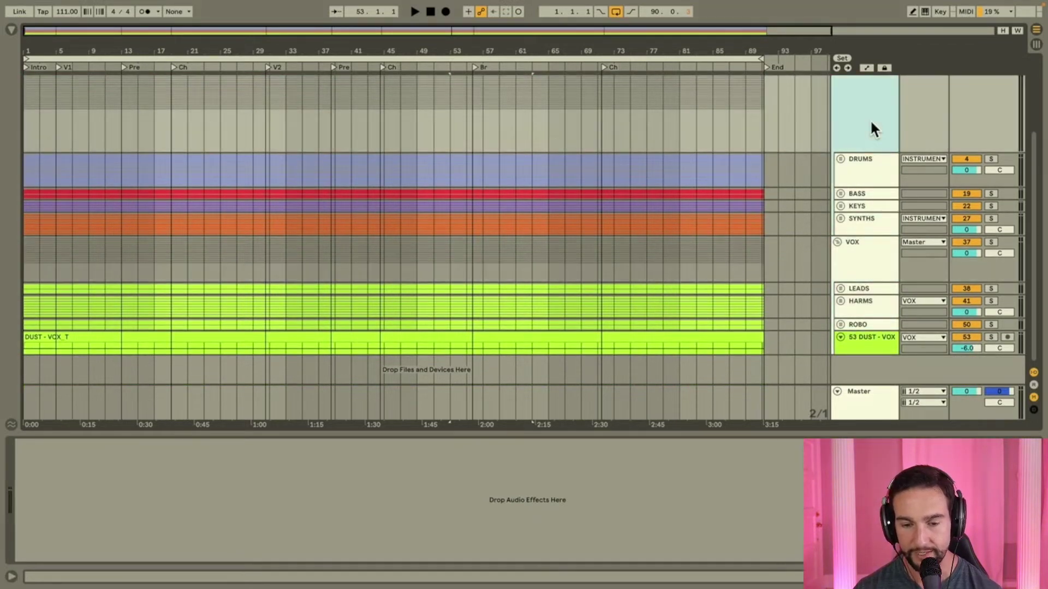
left_click(854, 168)
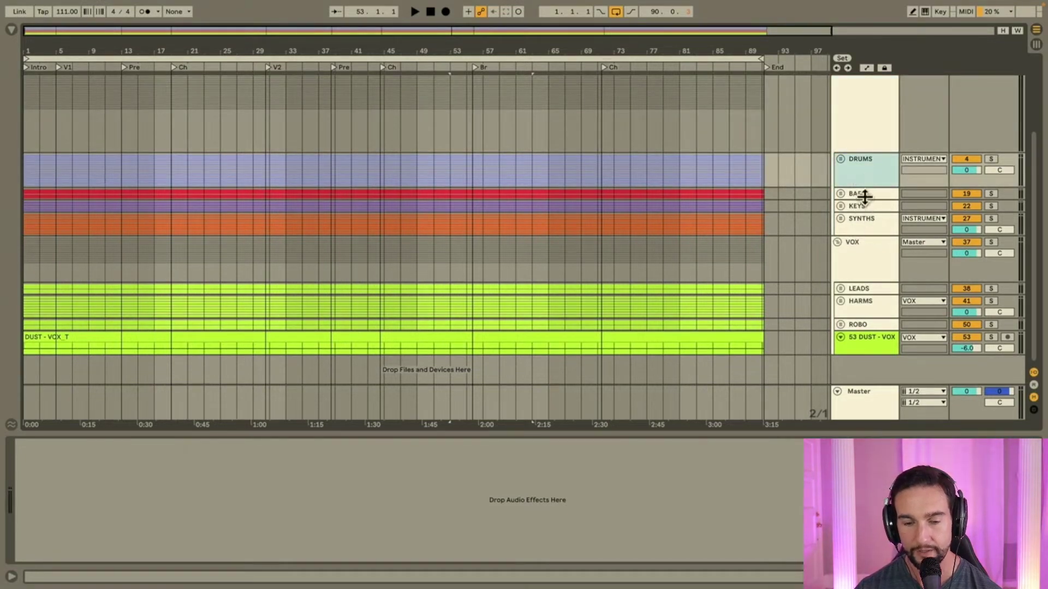
left_click(864, 305)
left_click(856, 323)
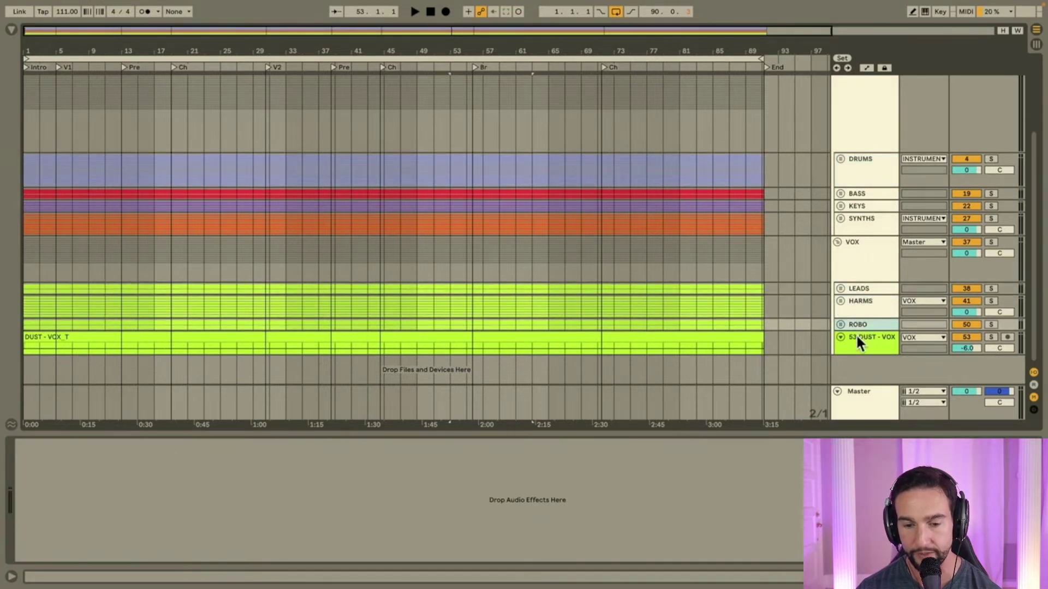
left_click(855, 335)
left_click(858, 273)
left_click(858, 289)
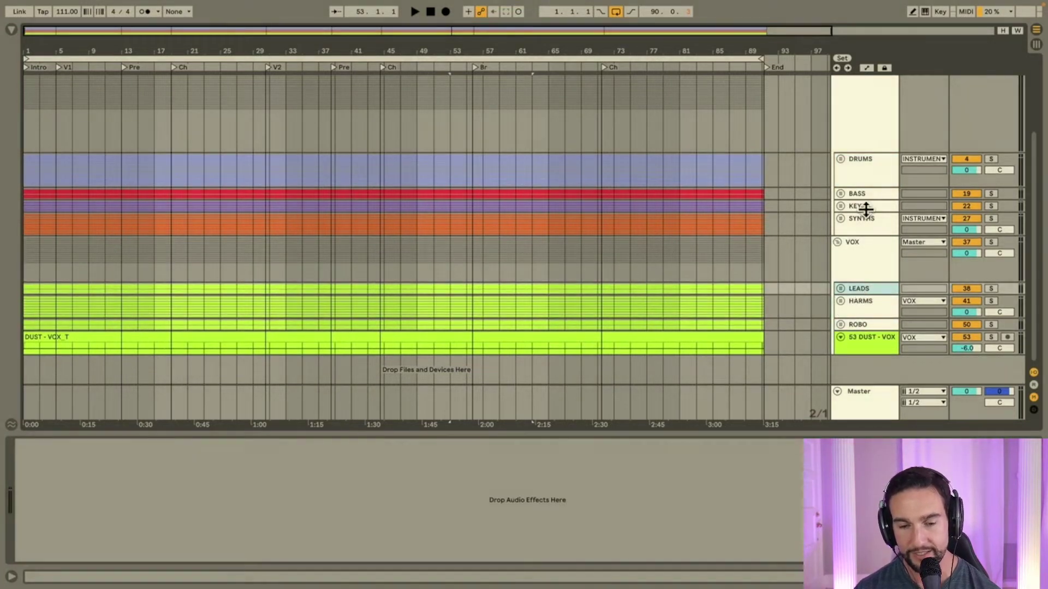
left_click(870, 112)
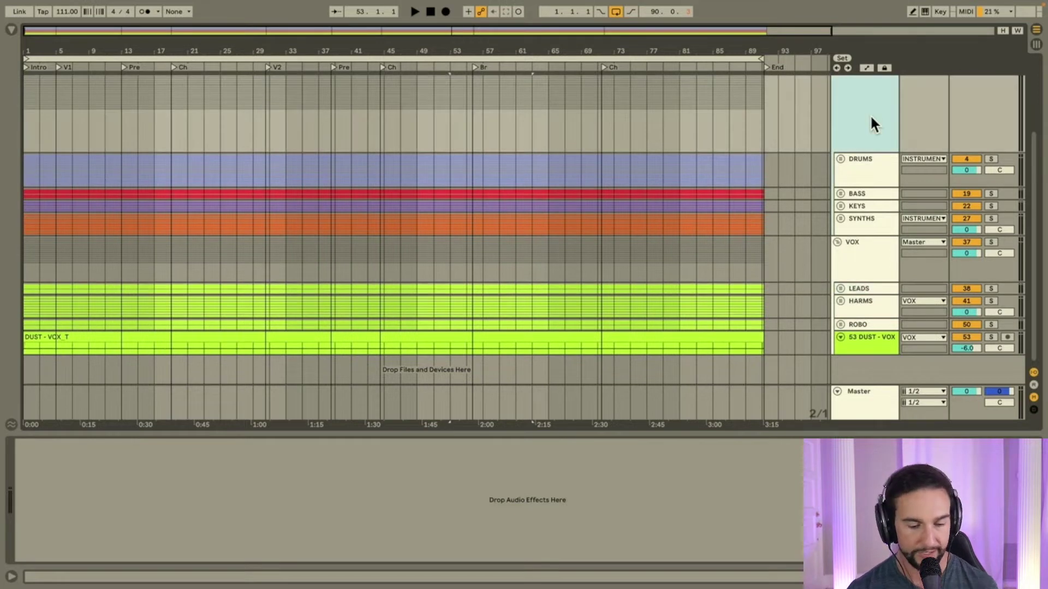
left_click(855, 337)
left_click(860, 261)
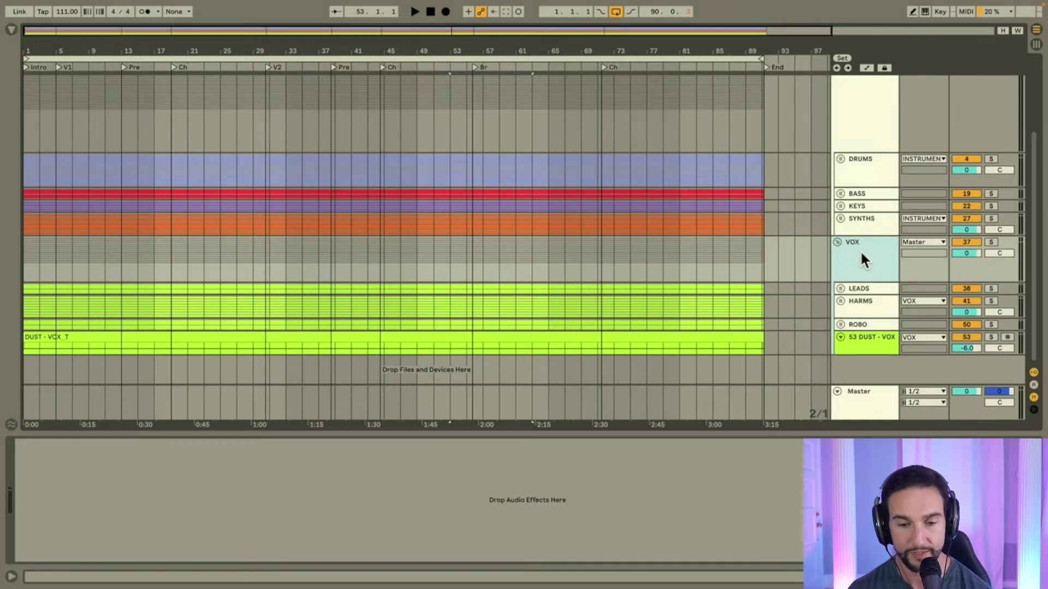
Collapse the VOX and INSTRUMENTAL groups
left_click(837, 242)
scroll(855, 240, "up", 1)
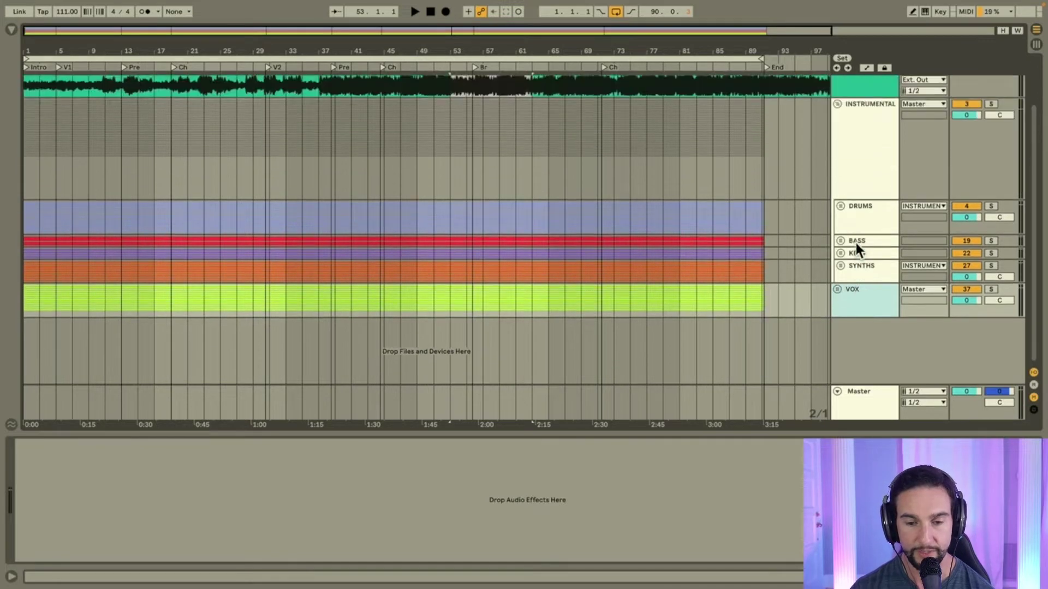
left_click(870, 221)
left_click(862, 180)
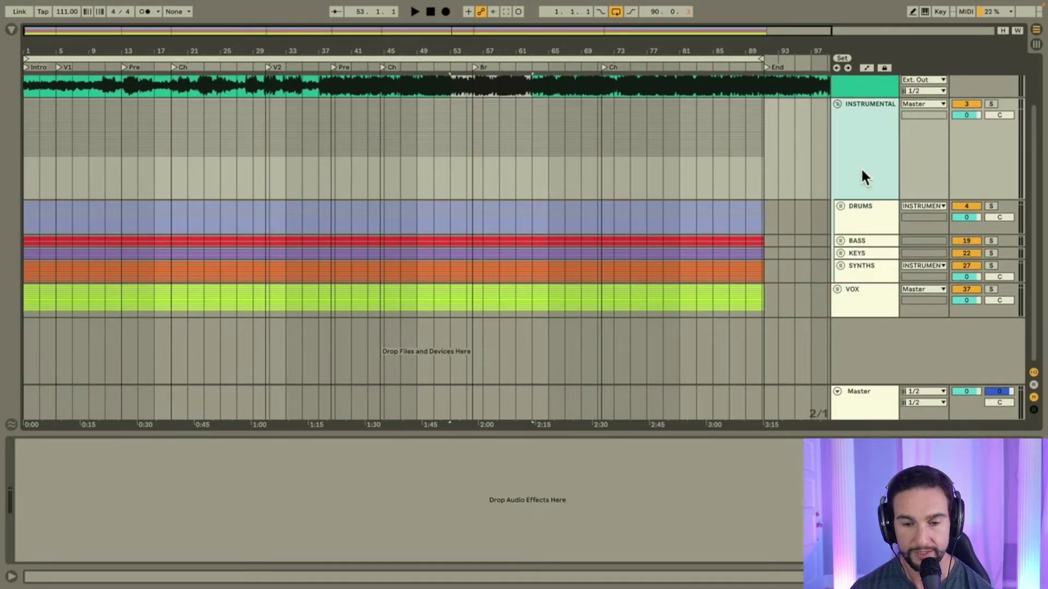
scroll(861, 175, "up", 1)
left_click(853, 273)
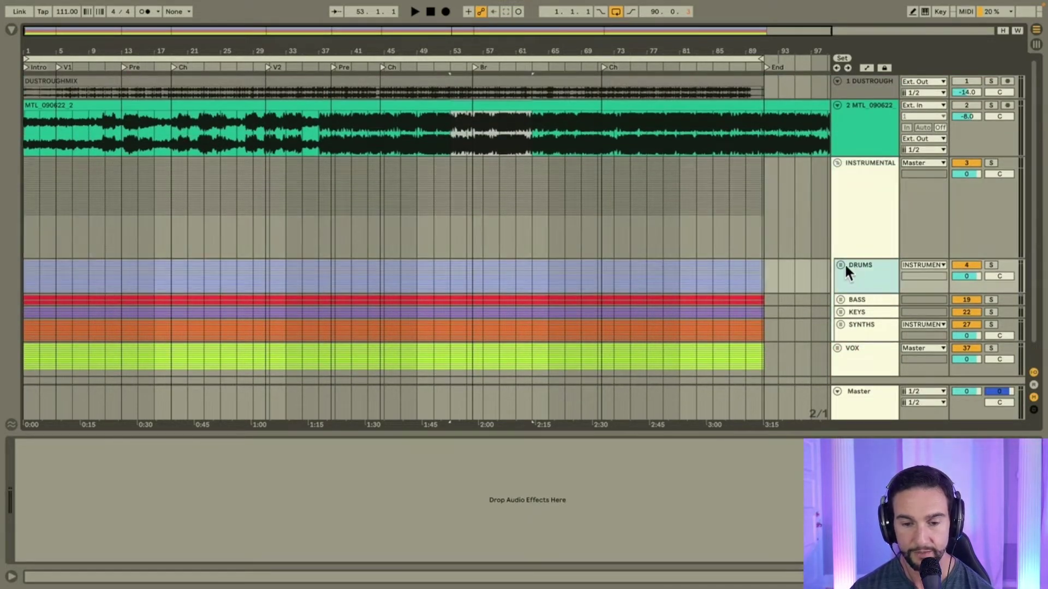
left_click(838, 163)
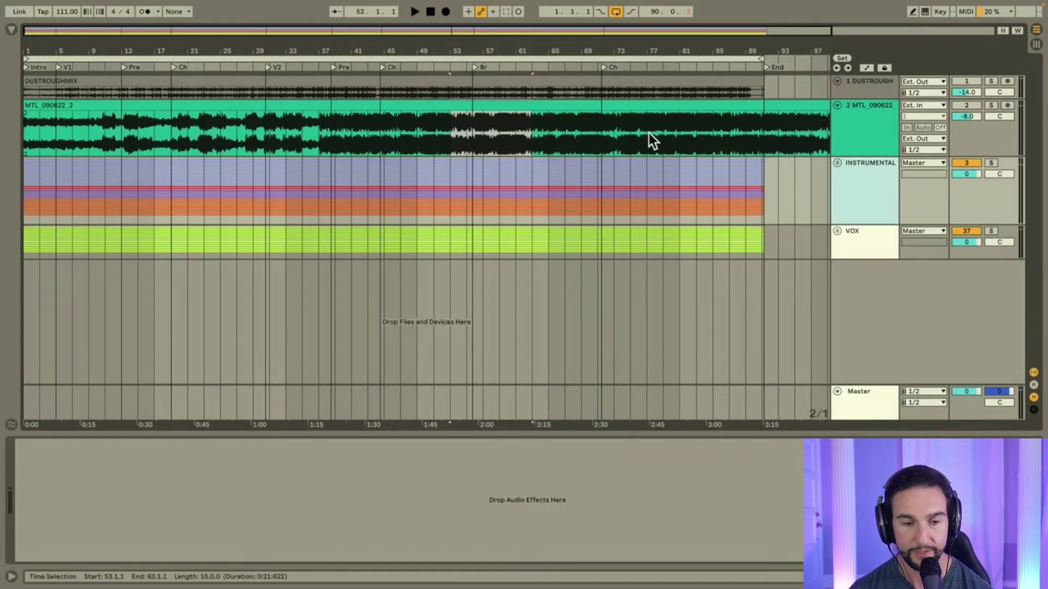
Open Insight 2 from the end of the Master track's effect chain and expand its Spectrogram to fill the plug-in window
key("minus")
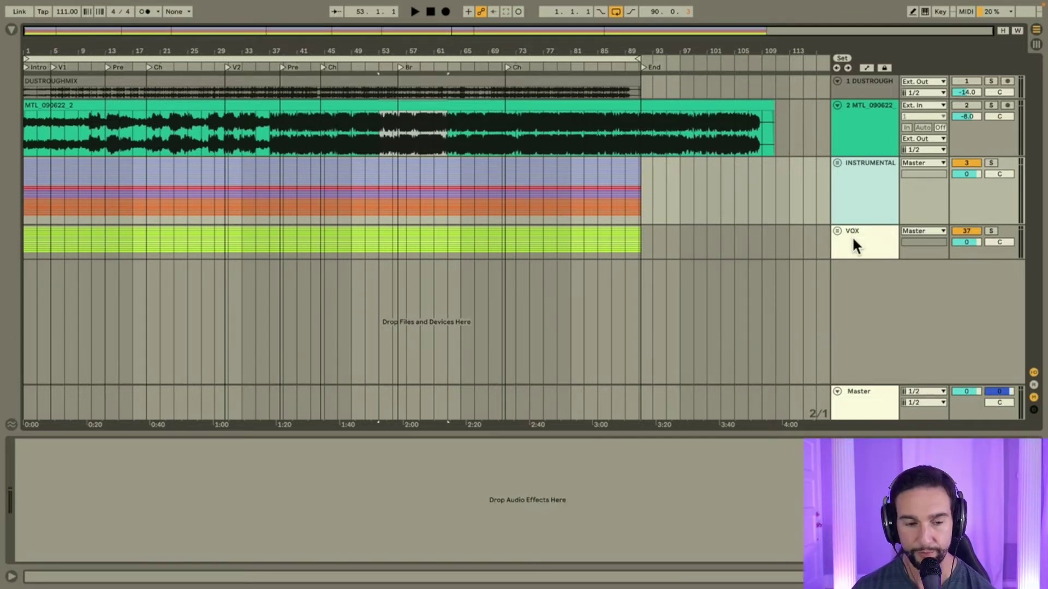
left_click(860, 411)
scroll(707, 543, "right", 5)
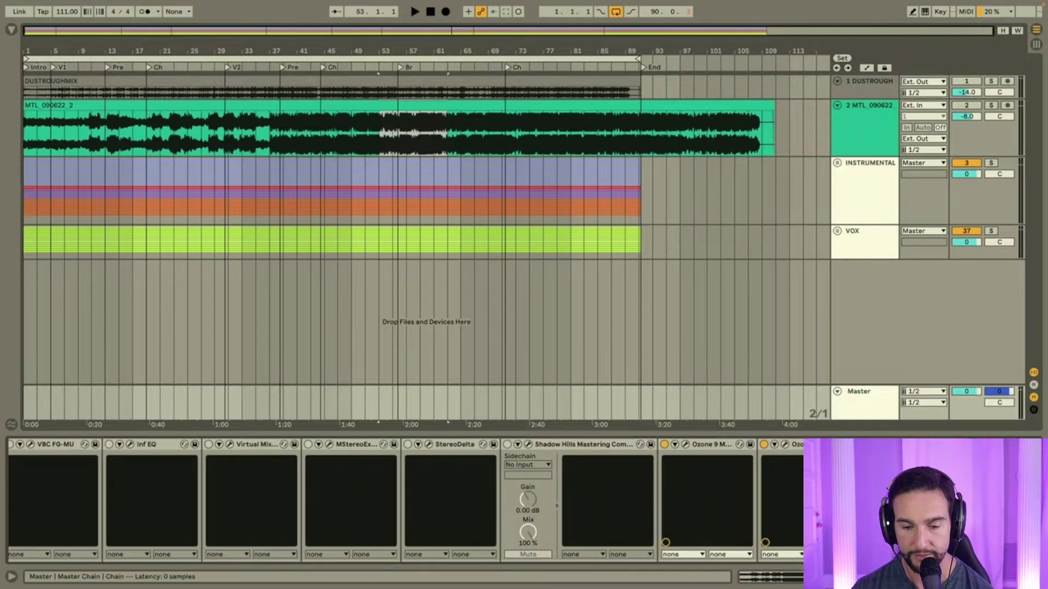
left_click_drag(453, 143, 692, 87)
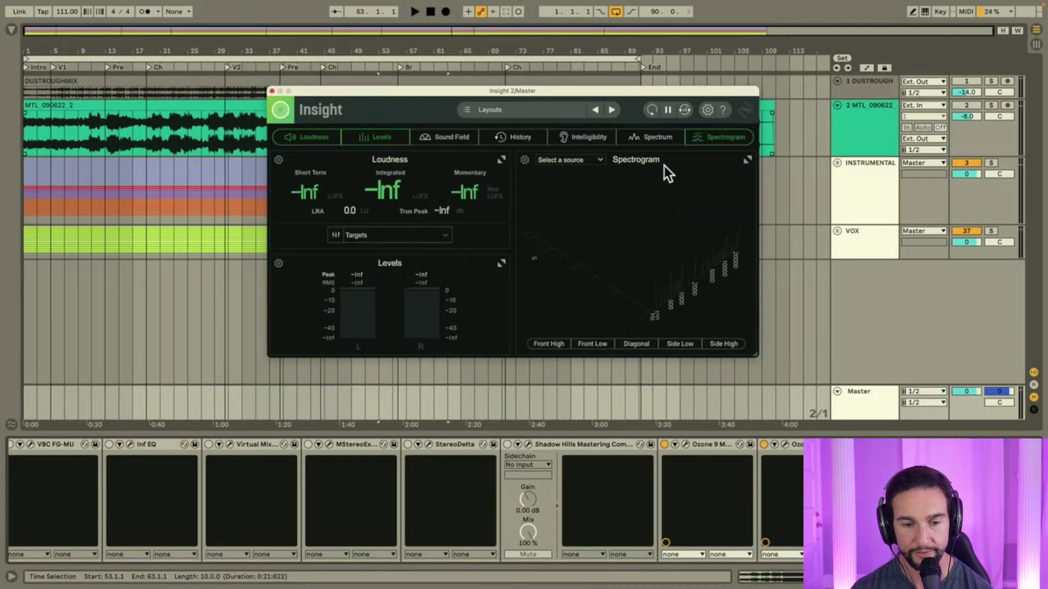
left_click(747, 160)
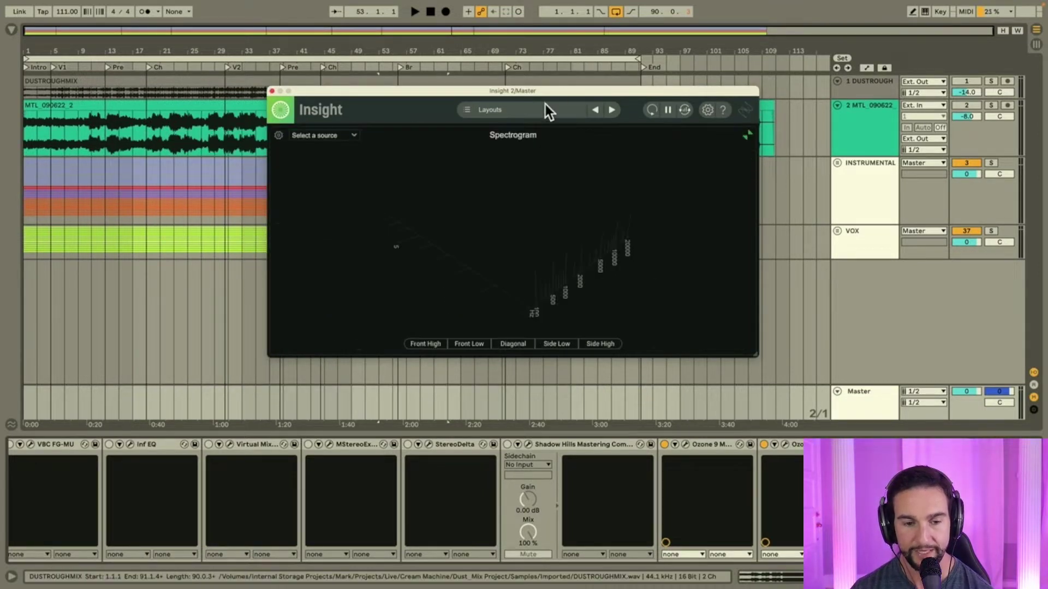
Play the song from bar 1 with the Insight spectrogram window enlarged over the arrangement
left_click_drag(546, 94, 728, 87)
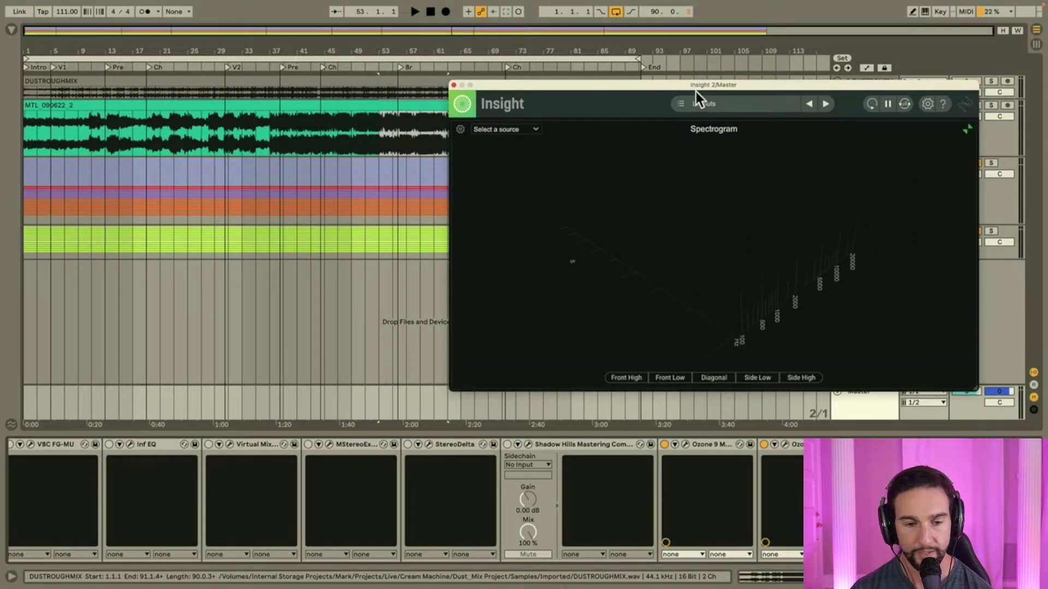
left_click_drag(701, 84, 473, 61)
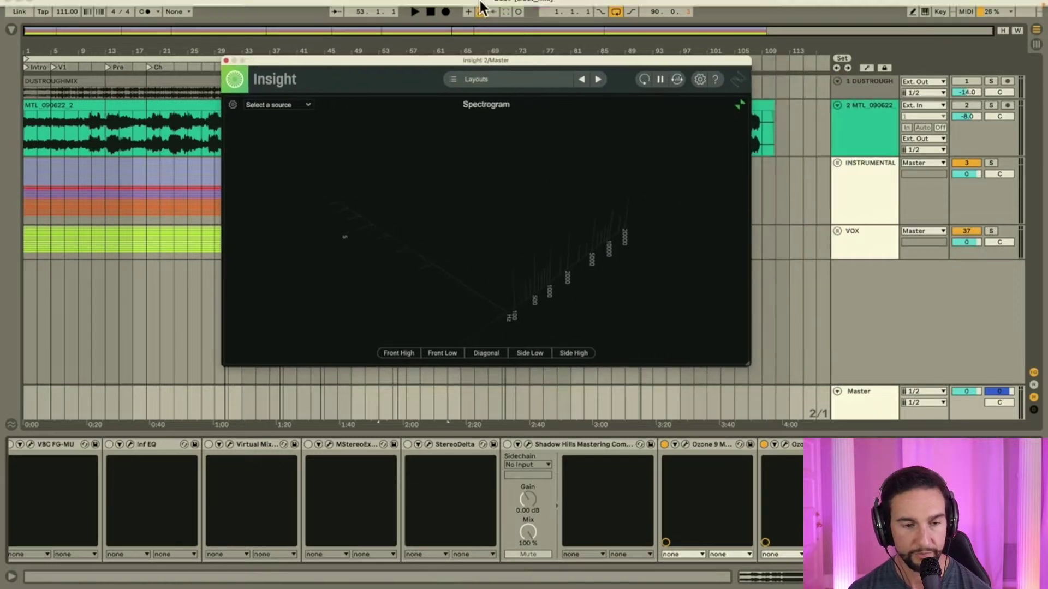
left_click(430, 11)
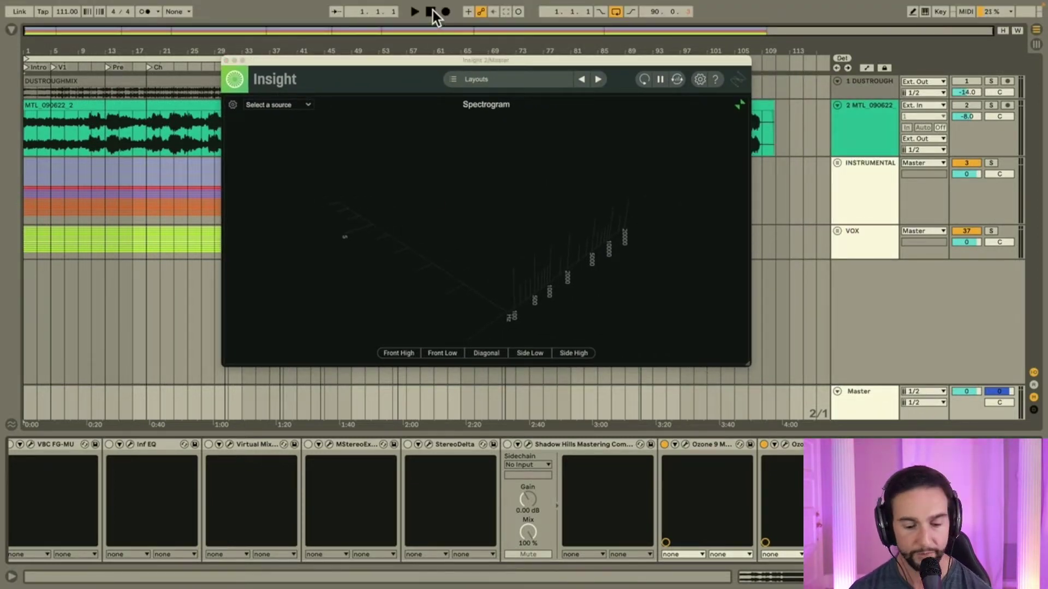
key("space")
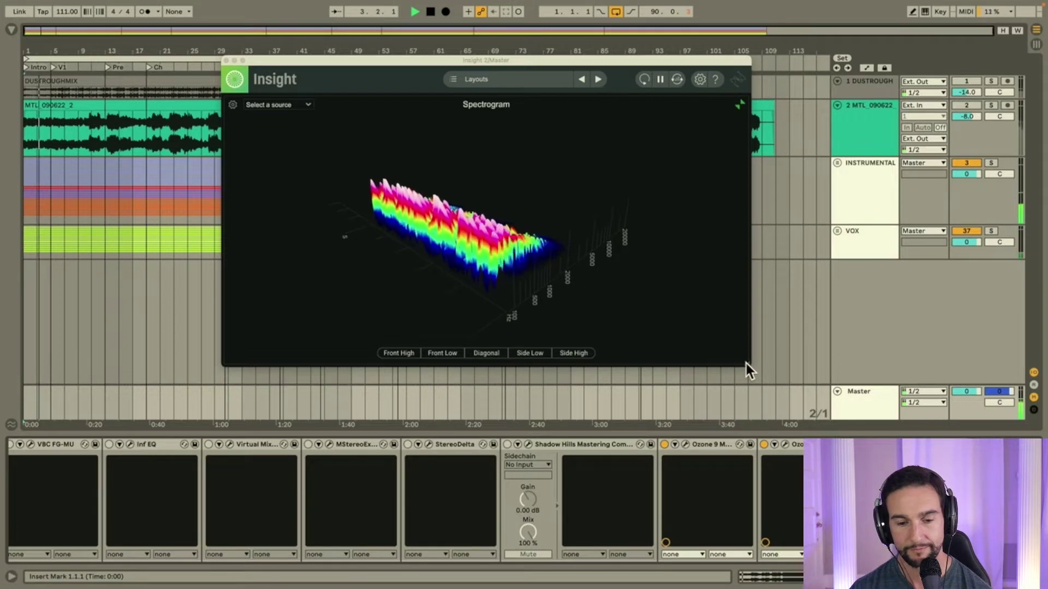
left_click_drag(746, 365, 861, 422)
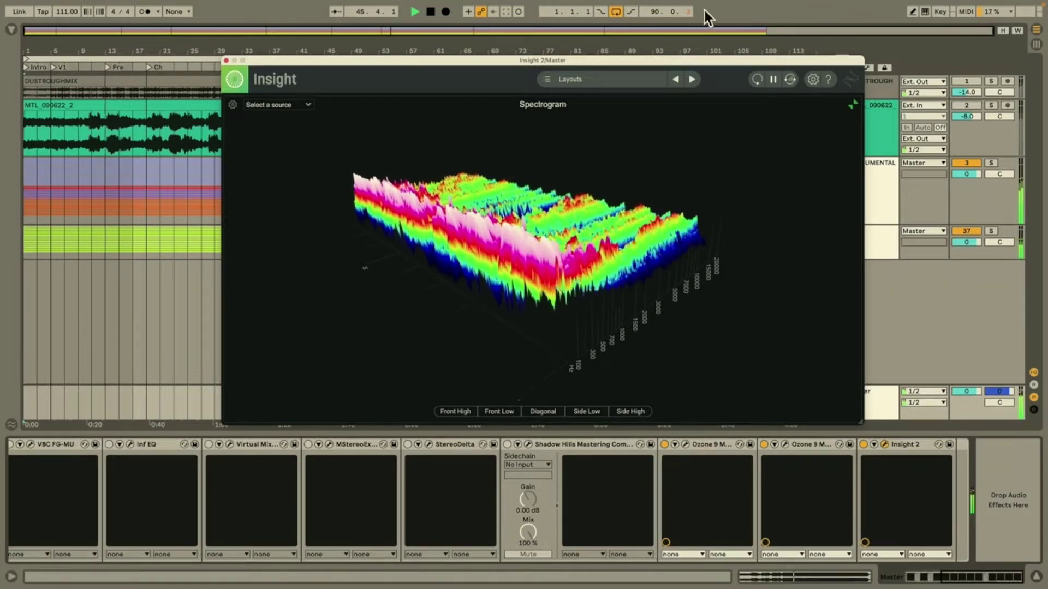
Turn off the arrangement loop and stop playback past the song's End marker
left_click(615, 9)
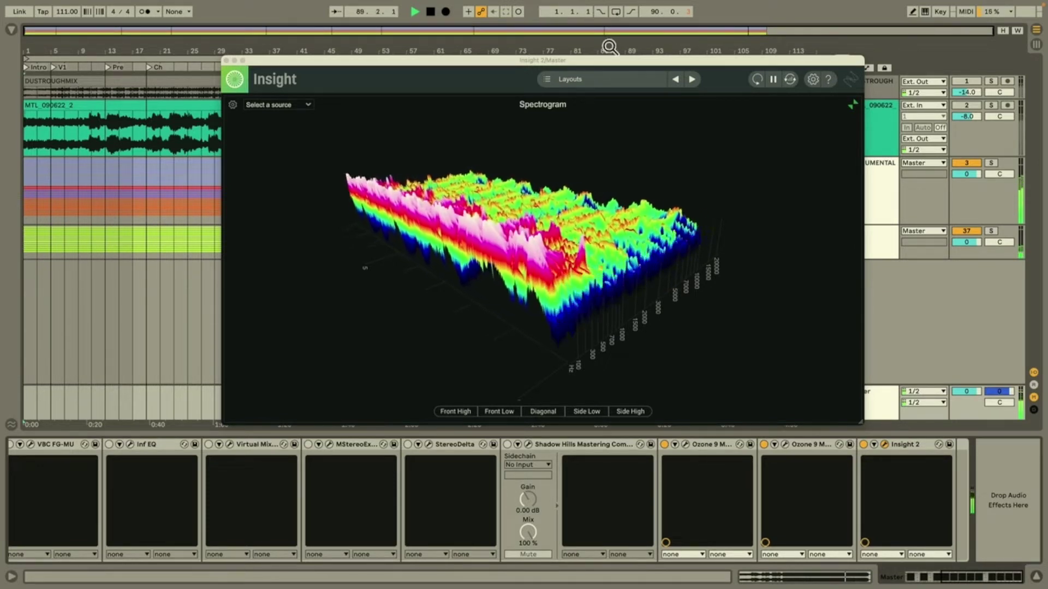
left_click_drag(617, 60, 565, 107)
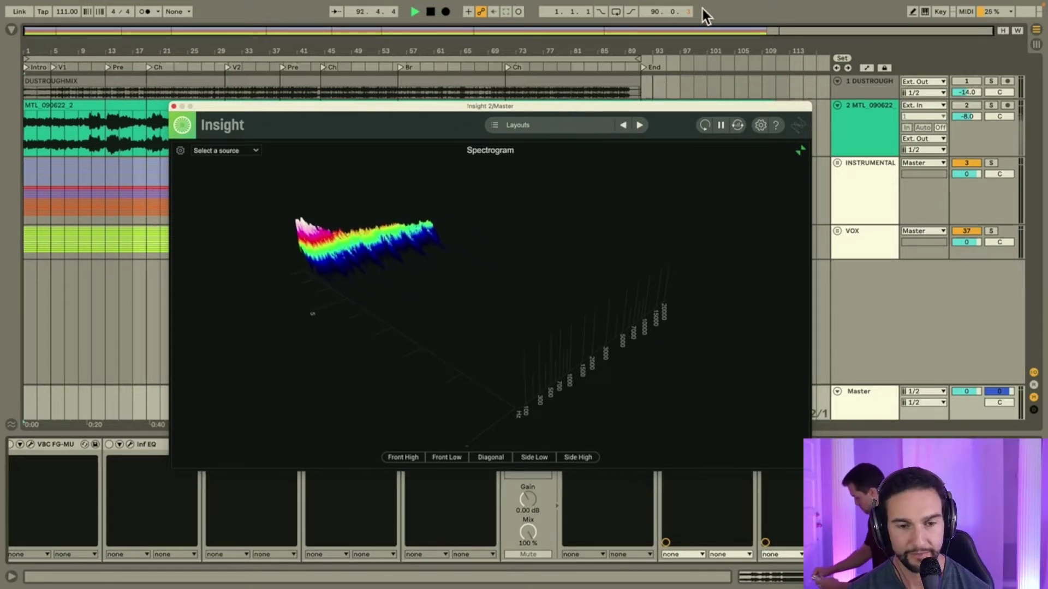
left_click(719, 13)
key("space")
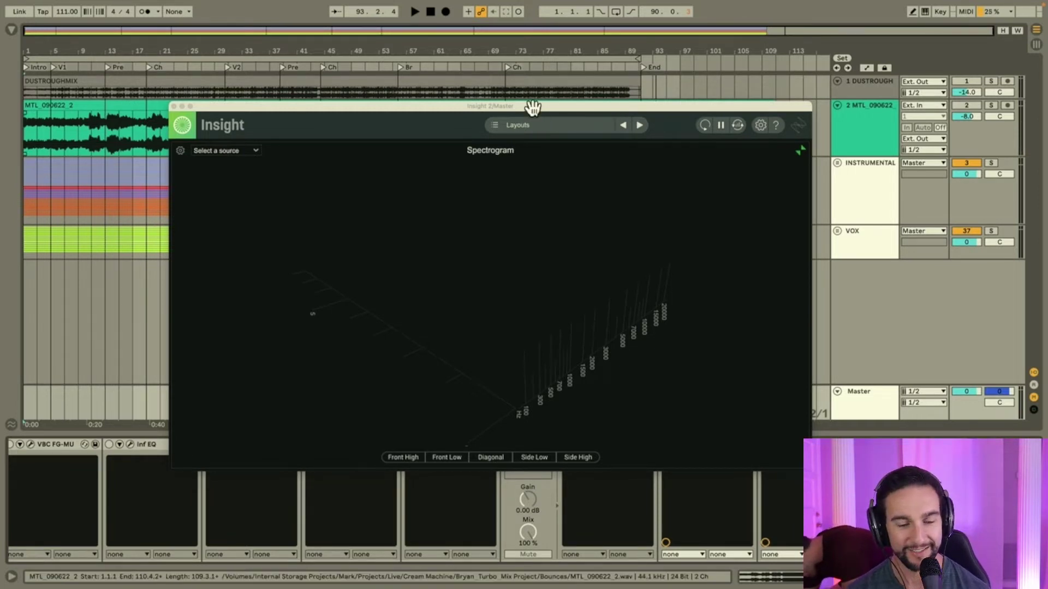
Close the Insight window and place the insert mark at 55.4.1 on the INSTRUMENTAL group track
left_click_drag(532, 108, 617, 99)
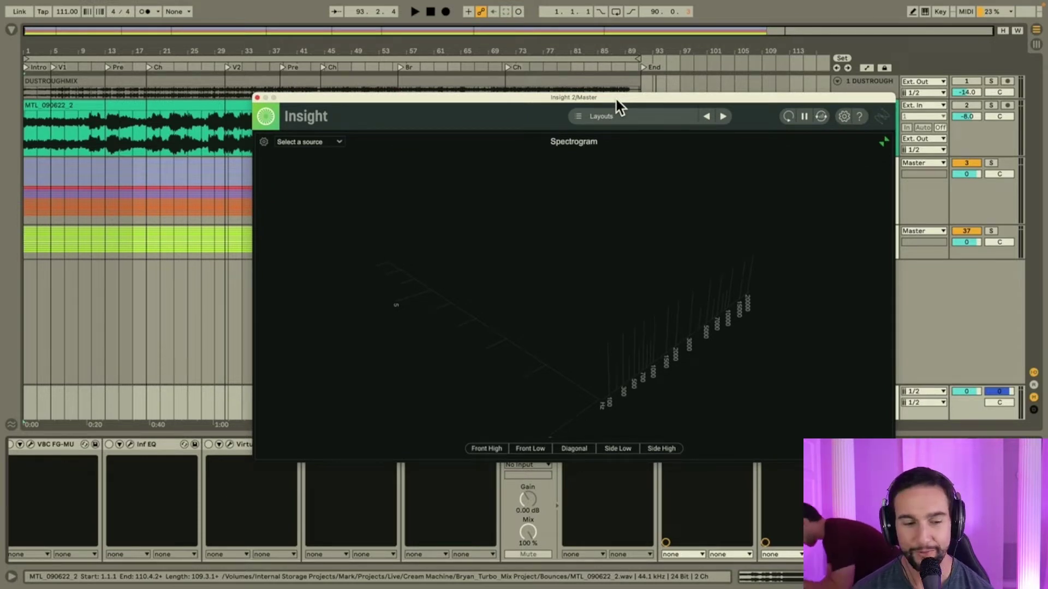
left_click(257, 98)
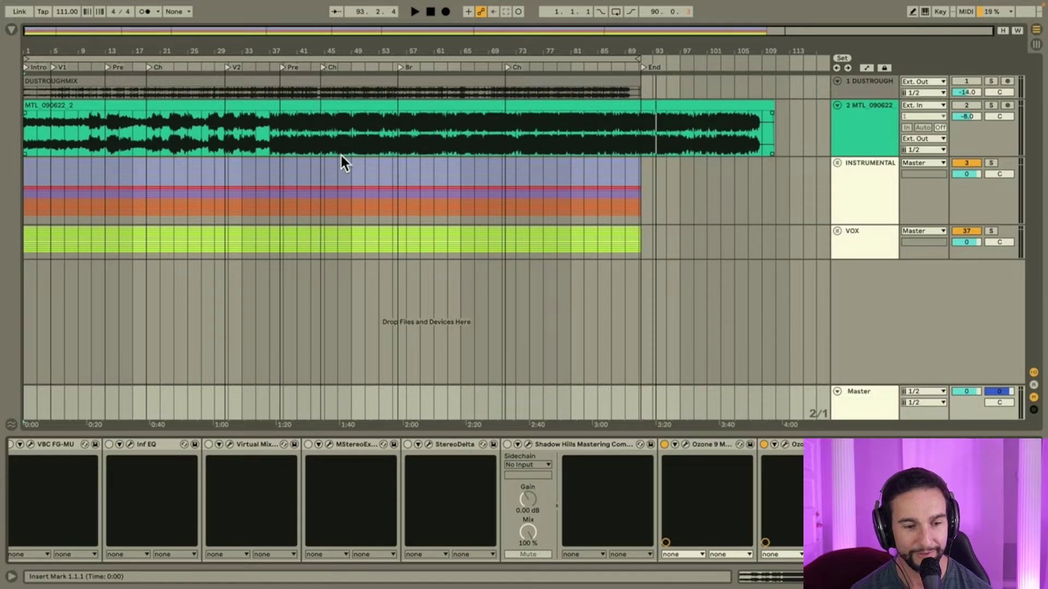
left_click(398, 207)
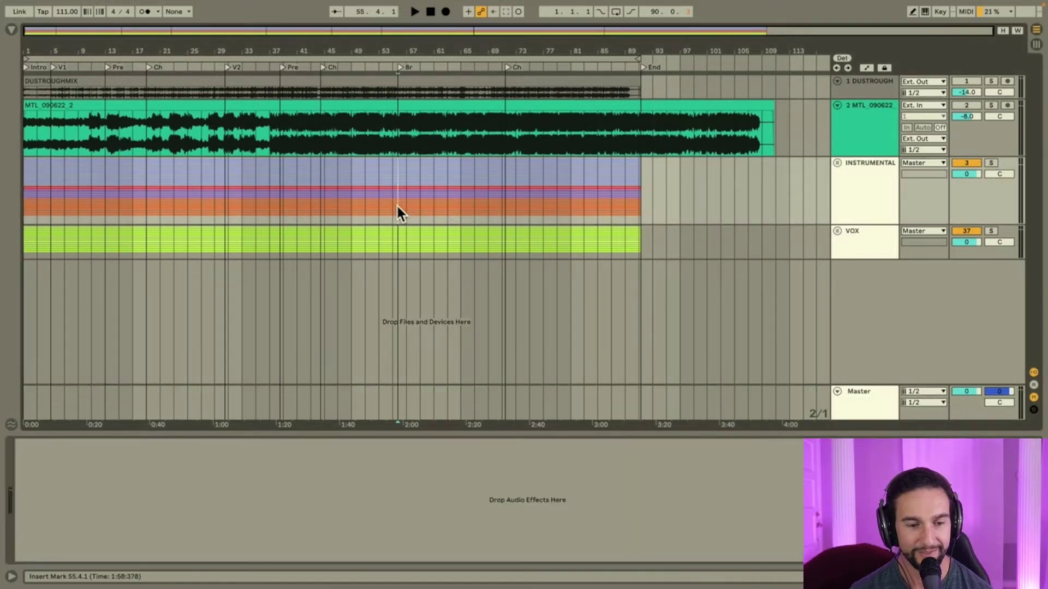
Play the song from the insert mark at the bridge, stop after bar 69, and show the whole arrangement again
key("space")
scroll(397, 221, "up", 2)
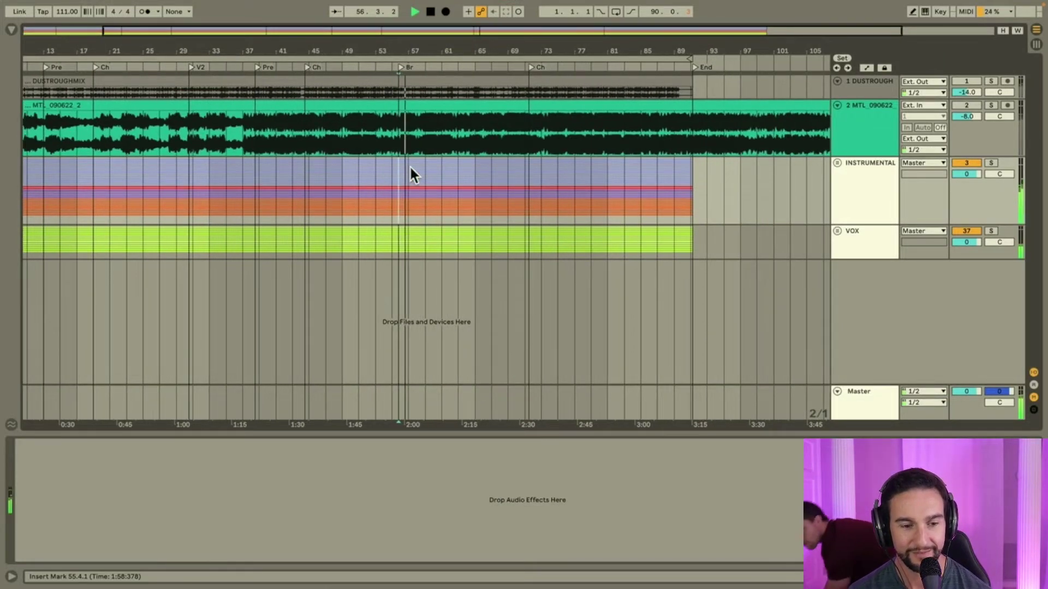
scroll(411, 168, "up", 5)
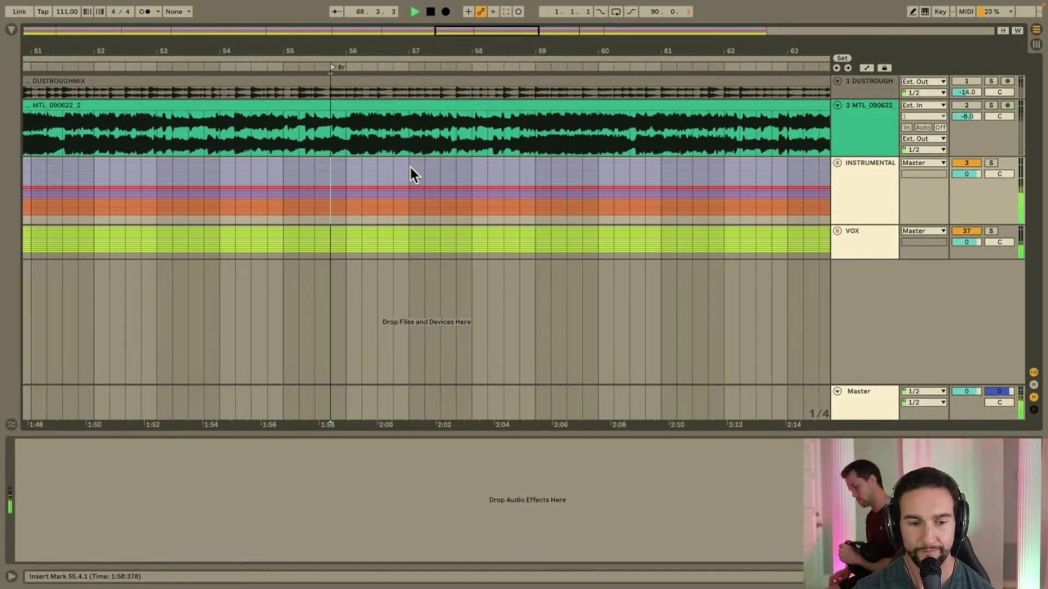
key("space")
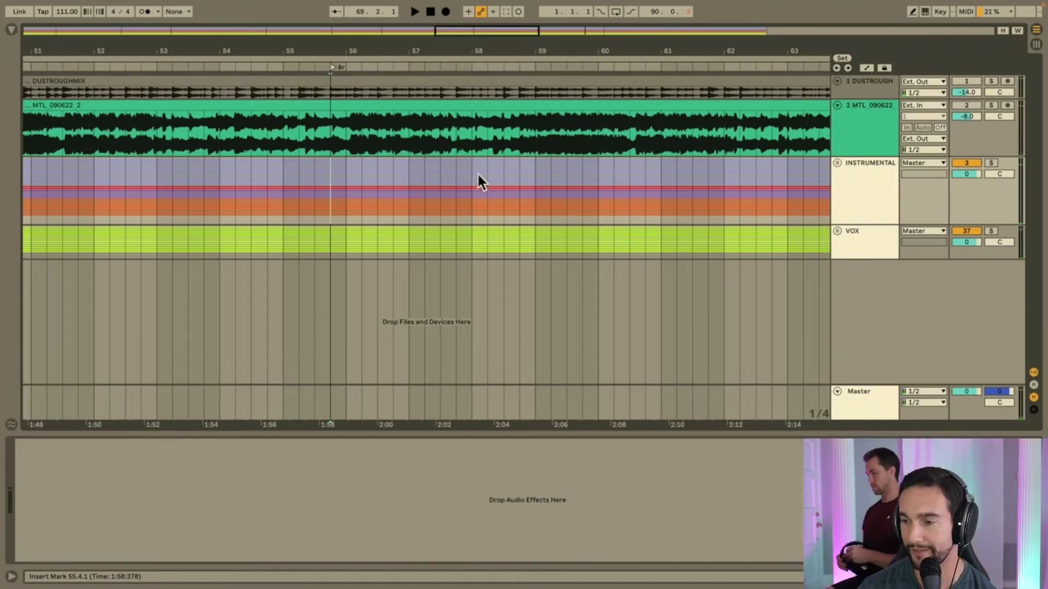
scroll(434, 220, "down", 5)
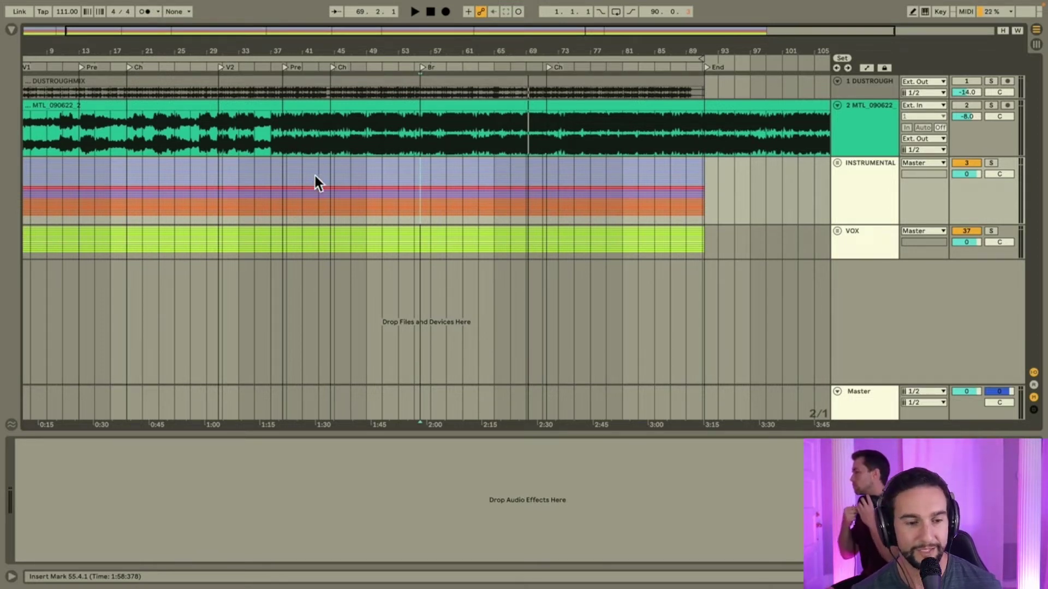
scroll(333, 213, "left", 3)
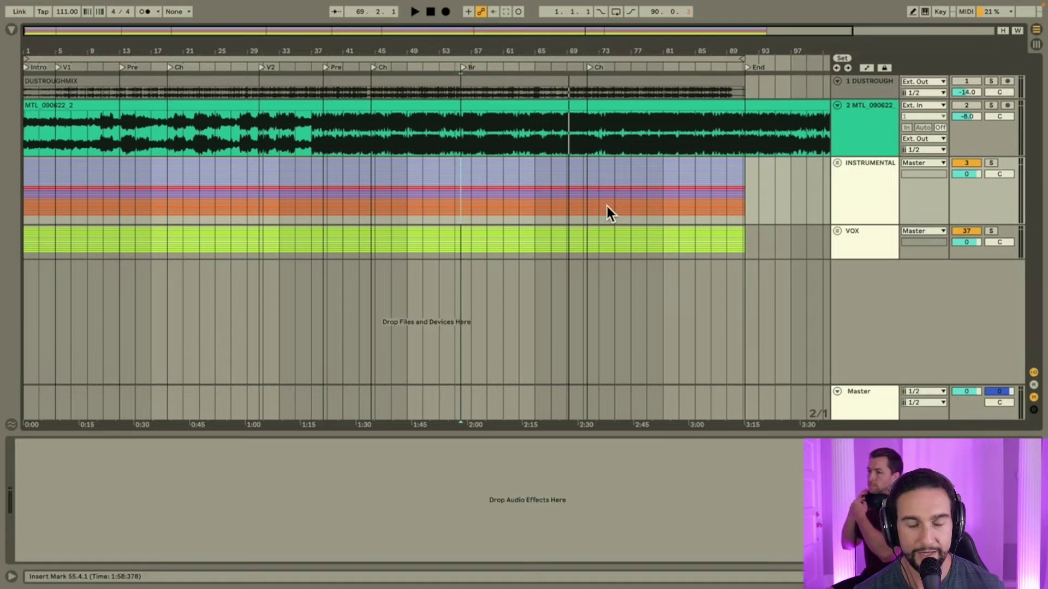
Unfold the VOX and INSTRUMENTAL group tracks so their subgroups show in the arrangement
left_click(863, 192)
left_click(866, 240)
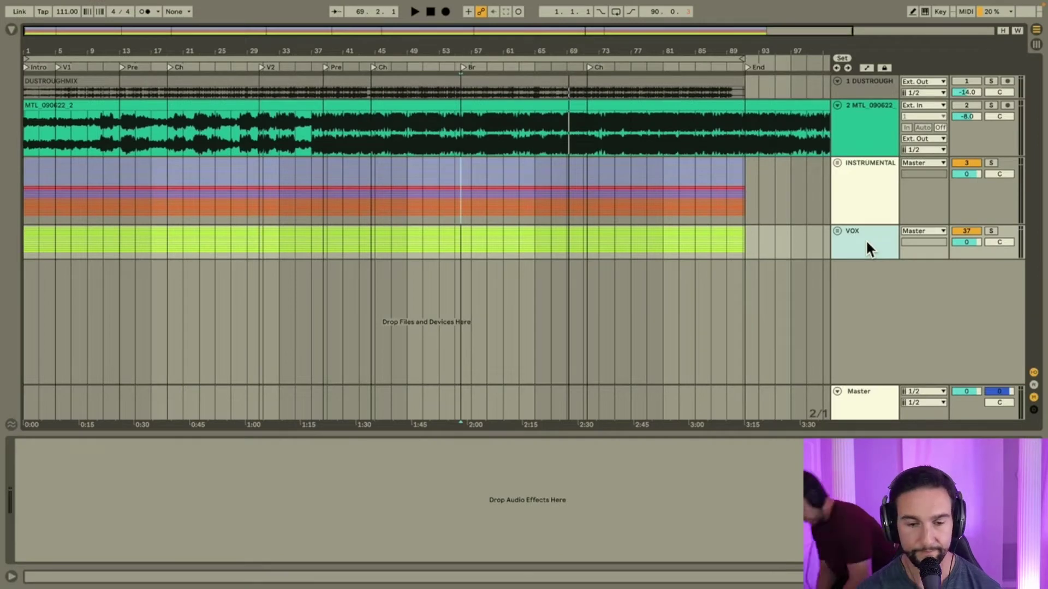
left_click(863, 201)
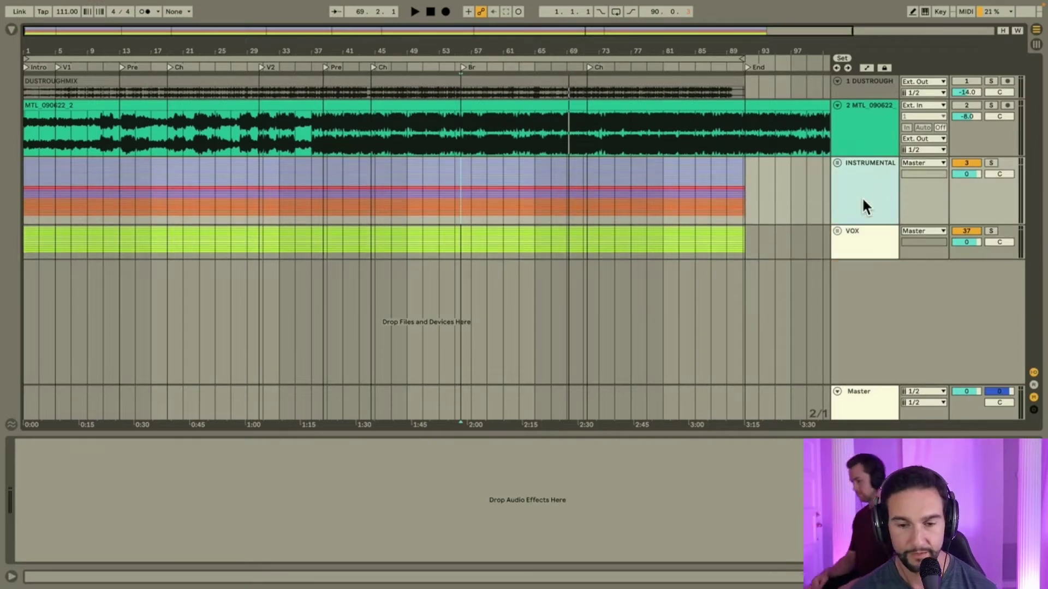
left_click(873, 244)
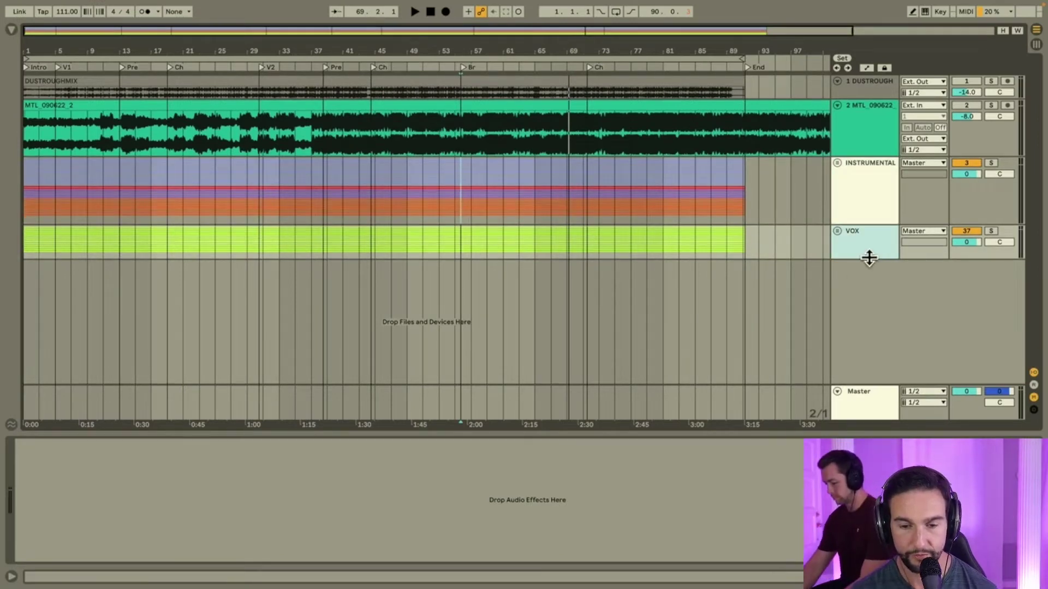
left_click_drag(869, 257, 868, 356)
left_click(864, 185)
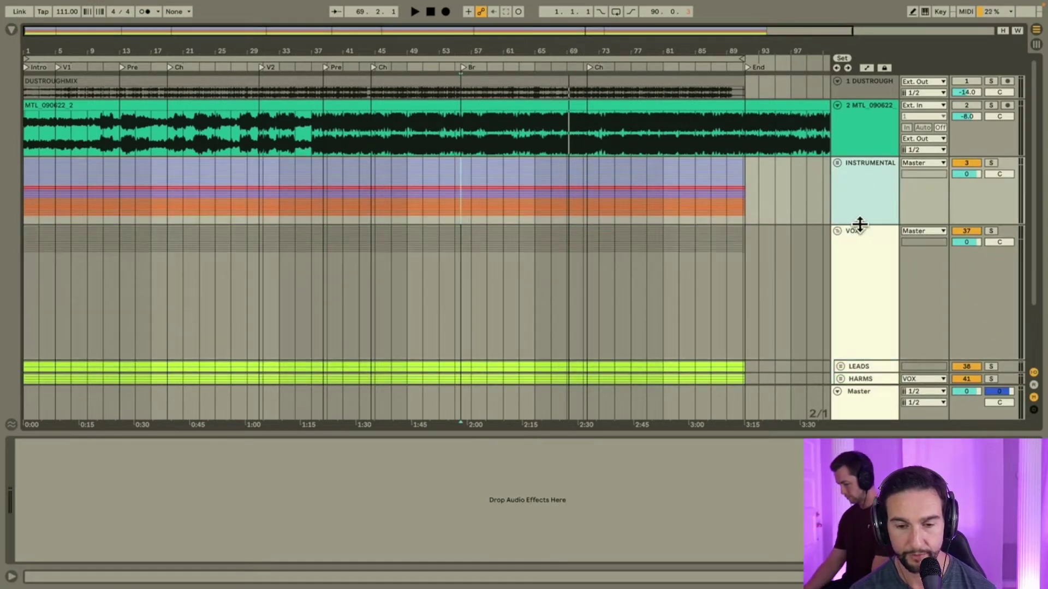
left_click_drag(861, 223, 858, 300)
scroll(862, 257, "down", 1)
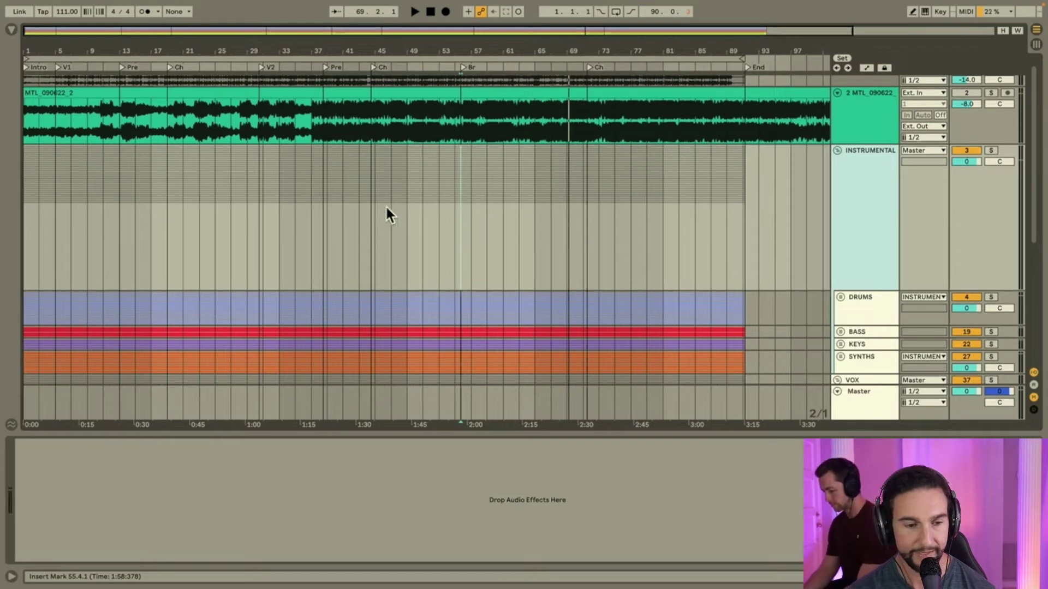
Place the insert mark at 59.1.1 on the MTL track, and unfold the DRUMS group to view its individual tracks
left_click_drag(343, 117, 487, 136)
left_click(487, 136)
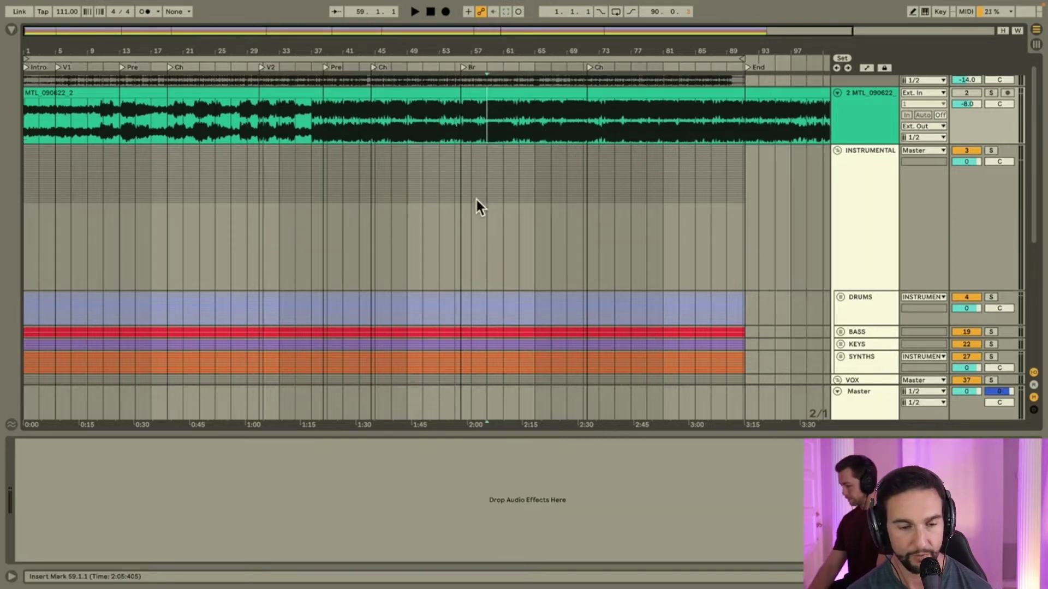
scroll(475, 198, "down", 4)
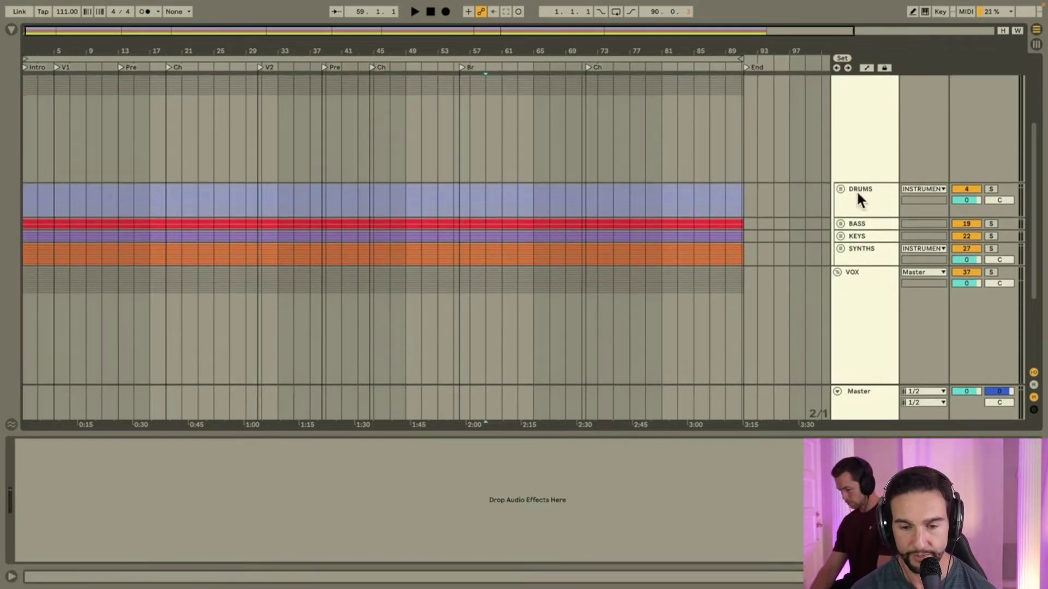
left_click(862, 210)
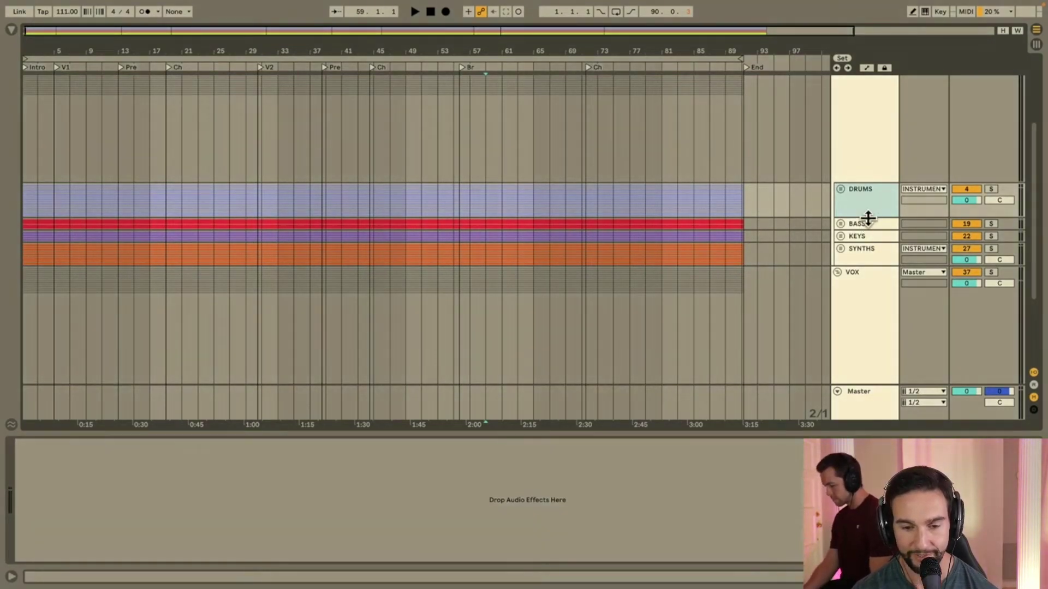
key("Right")
scroll(688, 269, "down", 4)
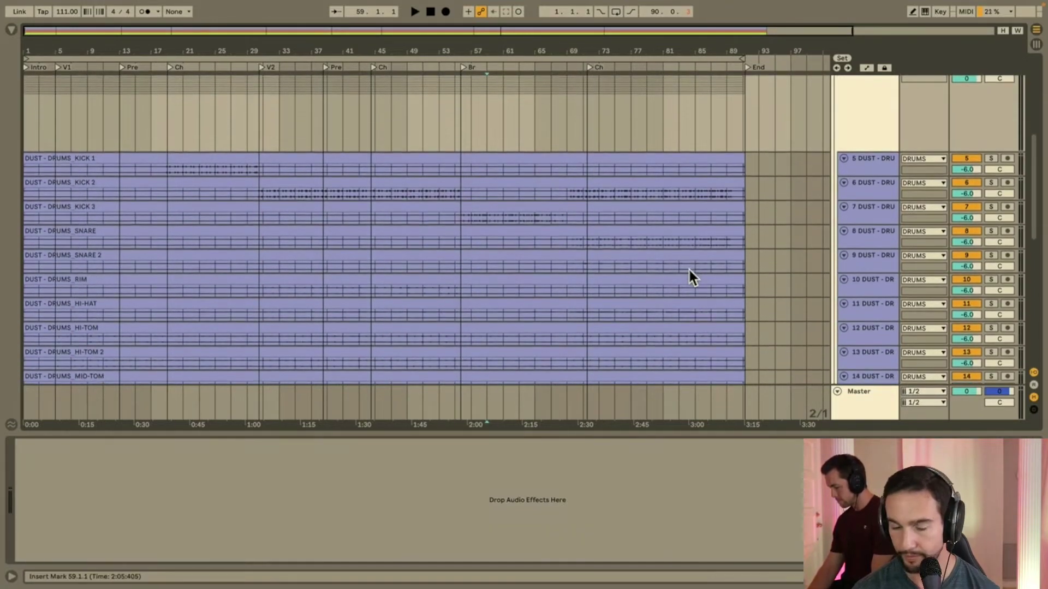
Start playback from bar 5 and fold the DRUMS and VOX groups
left_click(51, 171)
key("space")
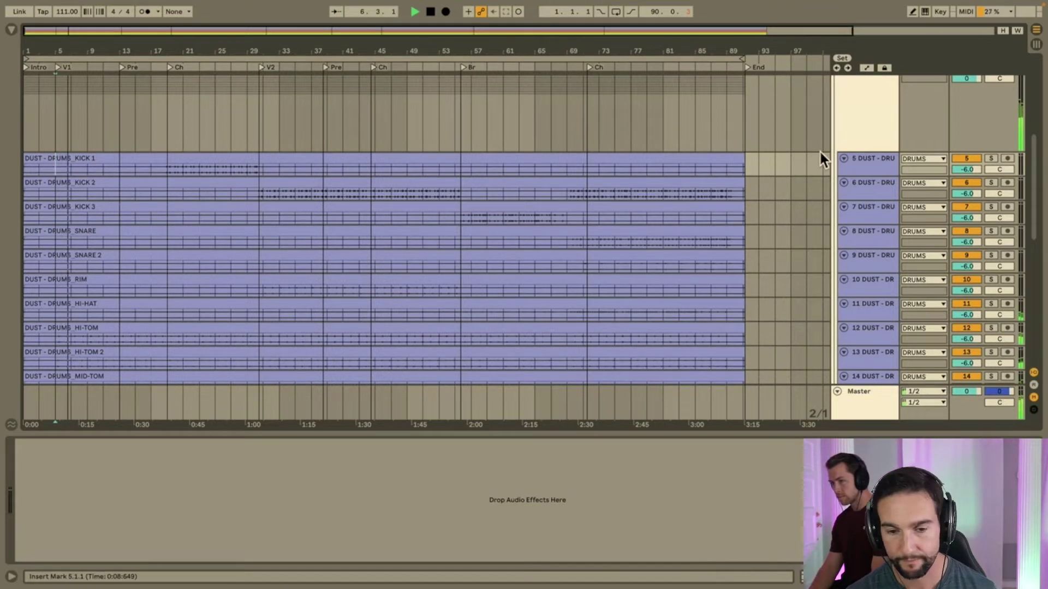
left_click(860, 110)
scroll(851, 128, "up", 2)
left_click(839, 131)
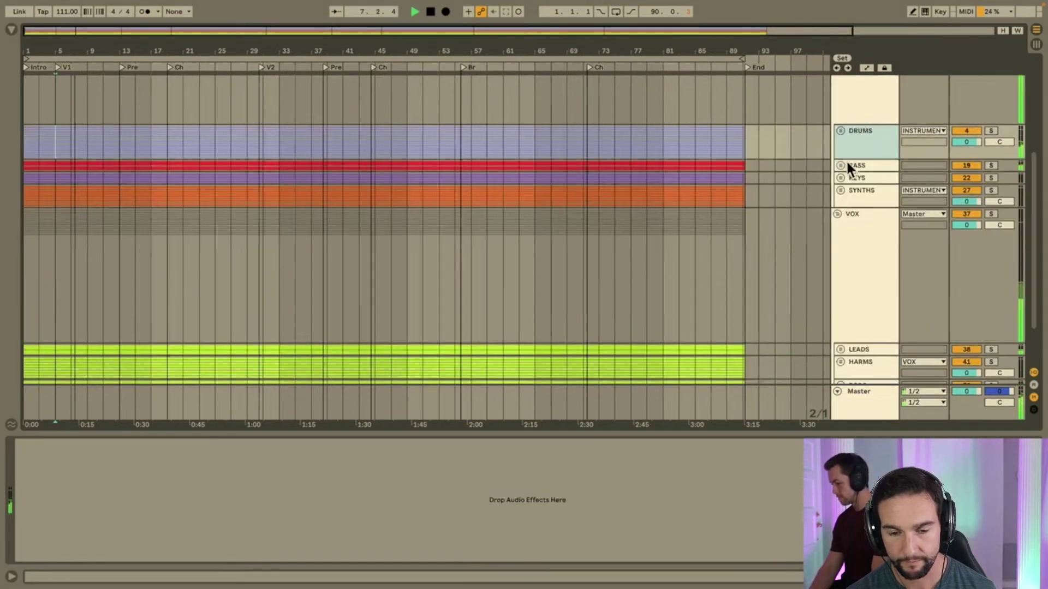
left_click(838, 214)
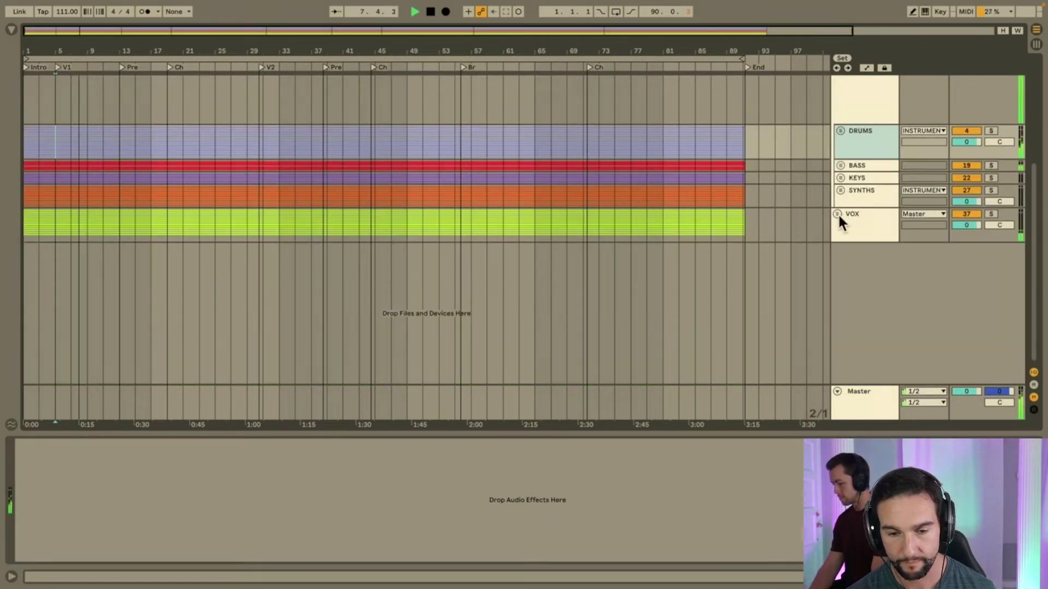
Mute the VOX, SYNTHS, KEYS and BASS groups so only the drums play
left_click(959, 214)
left_click(968, 191)
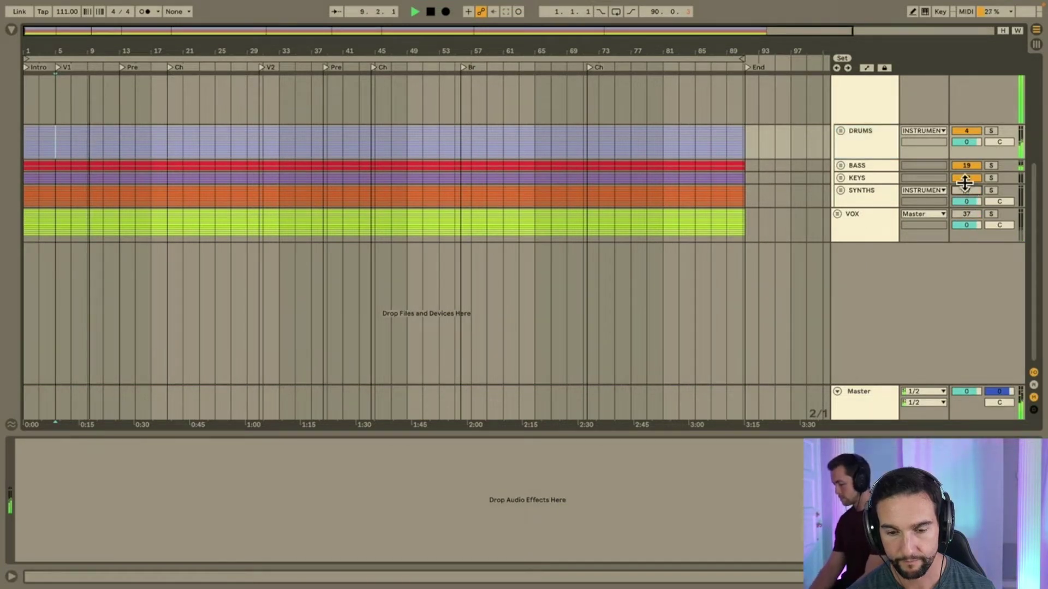
left_click(963, 178)
left_click(964, 165)
Unfold the DRUMS group and add Virtual Tape Machines from the browser's Color collection to it
left_click(867, 132)
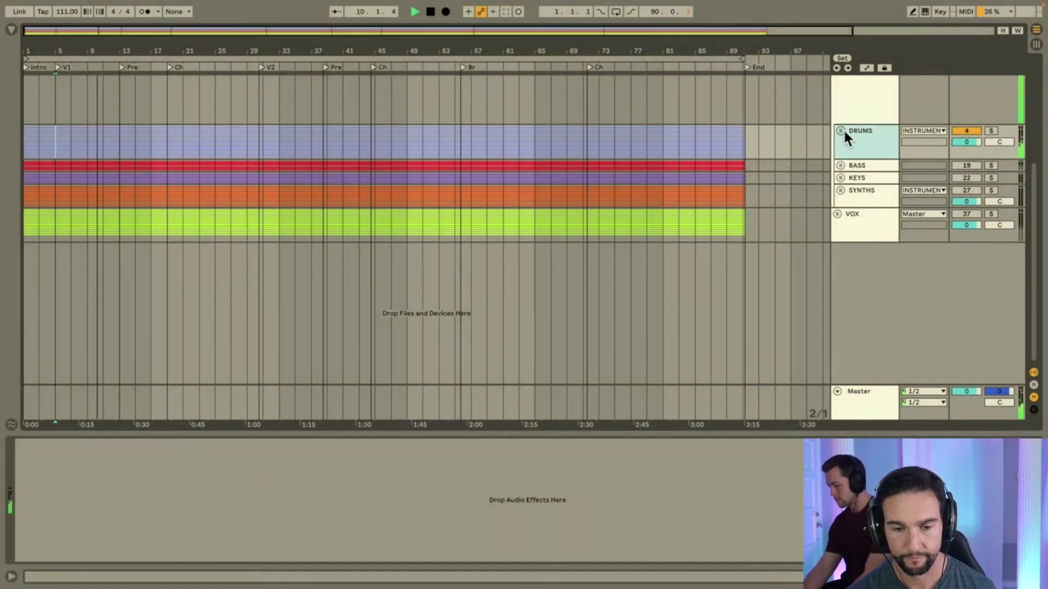
left_click(841, 131)
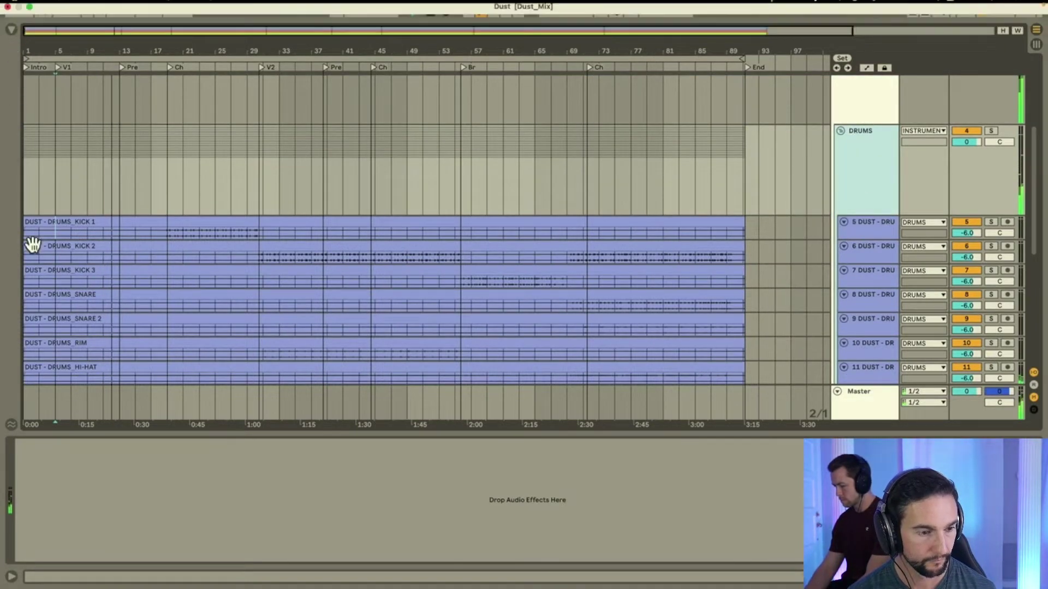
left_click(12, 29)
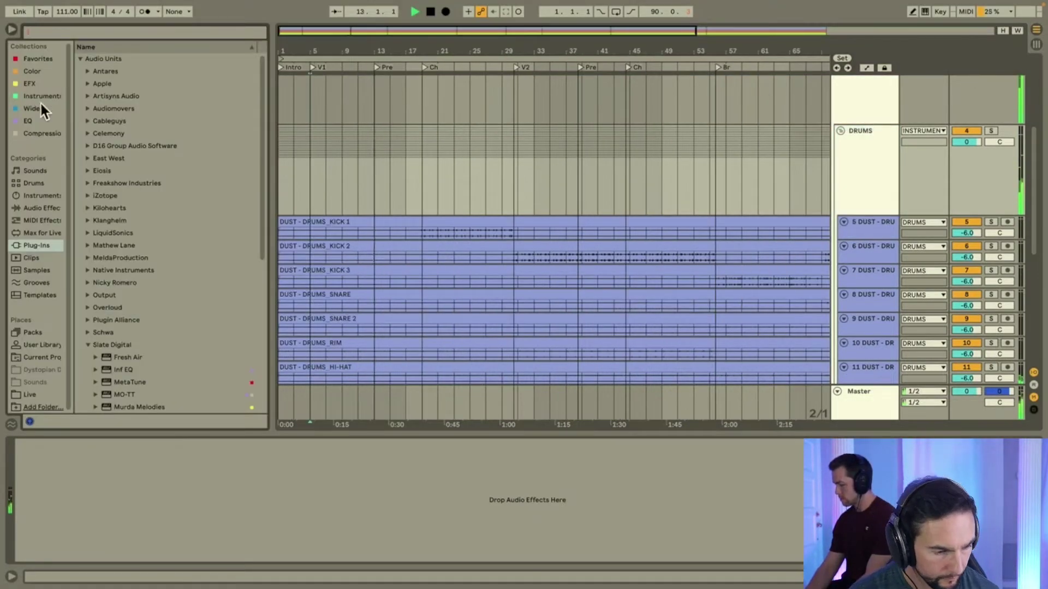
left_click(34, 70)
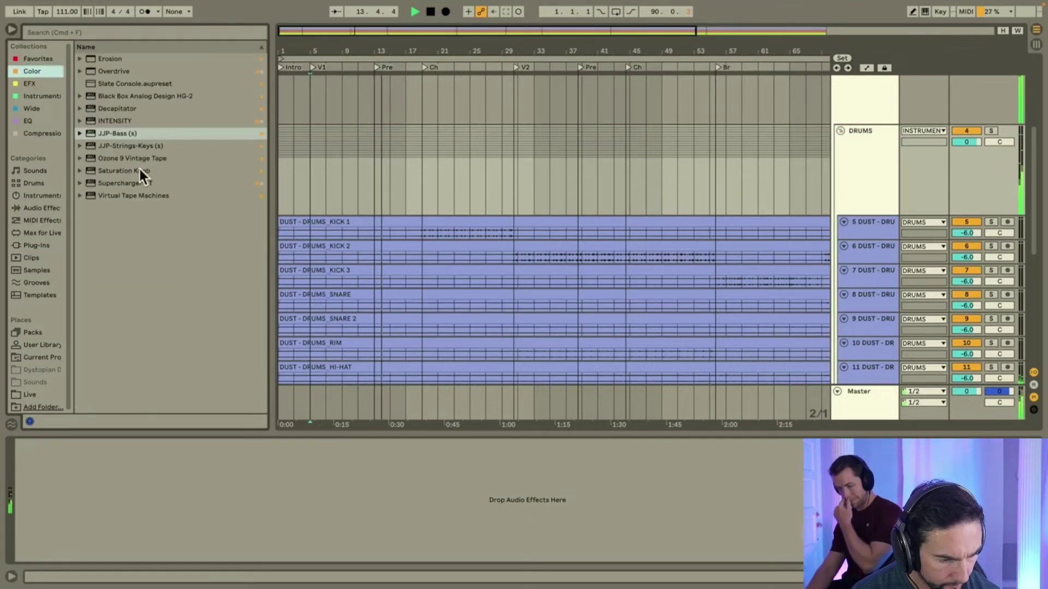
double_click(139, 195)
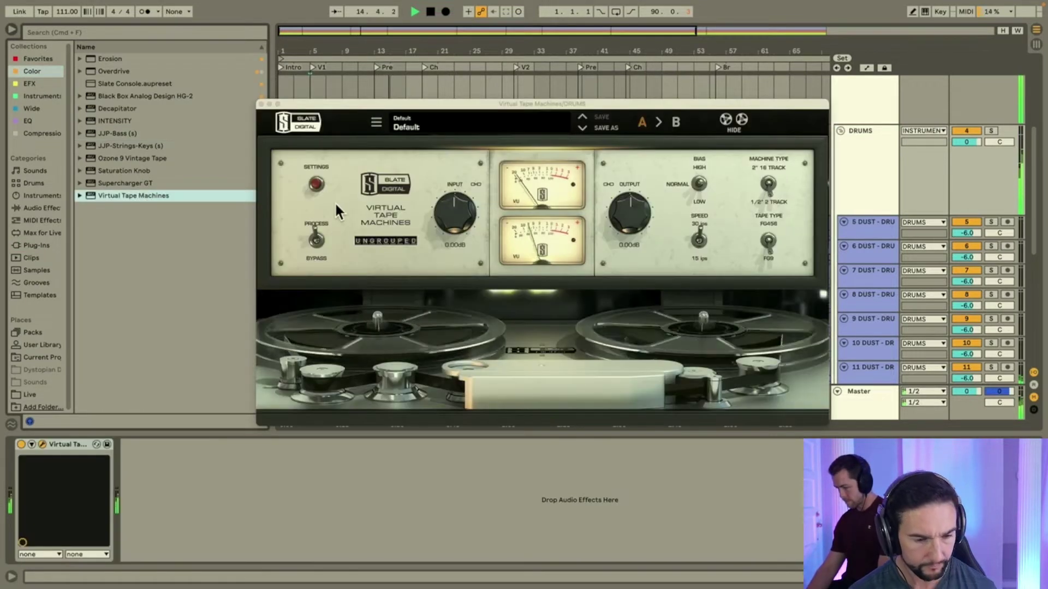
Set Noise Reduction to -80 dB and Bass Alignment to -0.61 dB in Virtual Tape Machines' settings, and move its window off the drum tracks
left_click(316, 184)
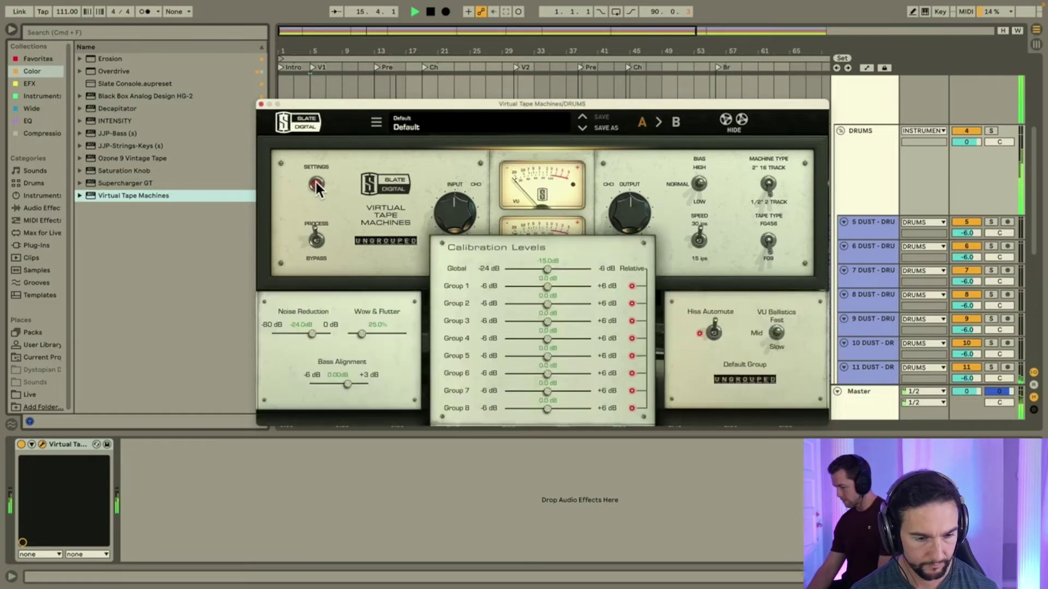
left_click_drag(306, 329, 341, 381)
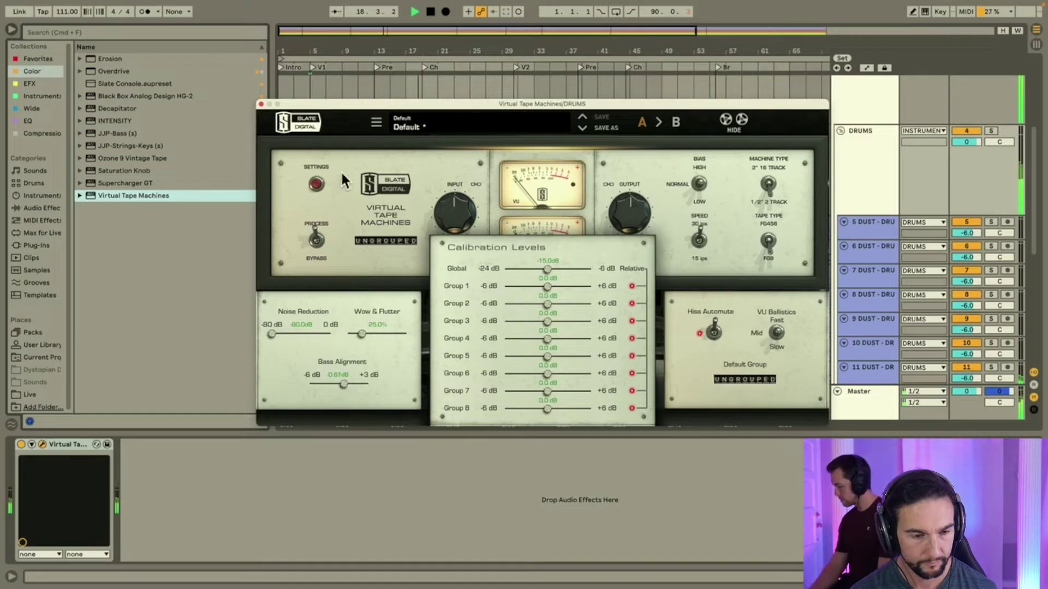
left_click_drag(368, 104, 368, 409)
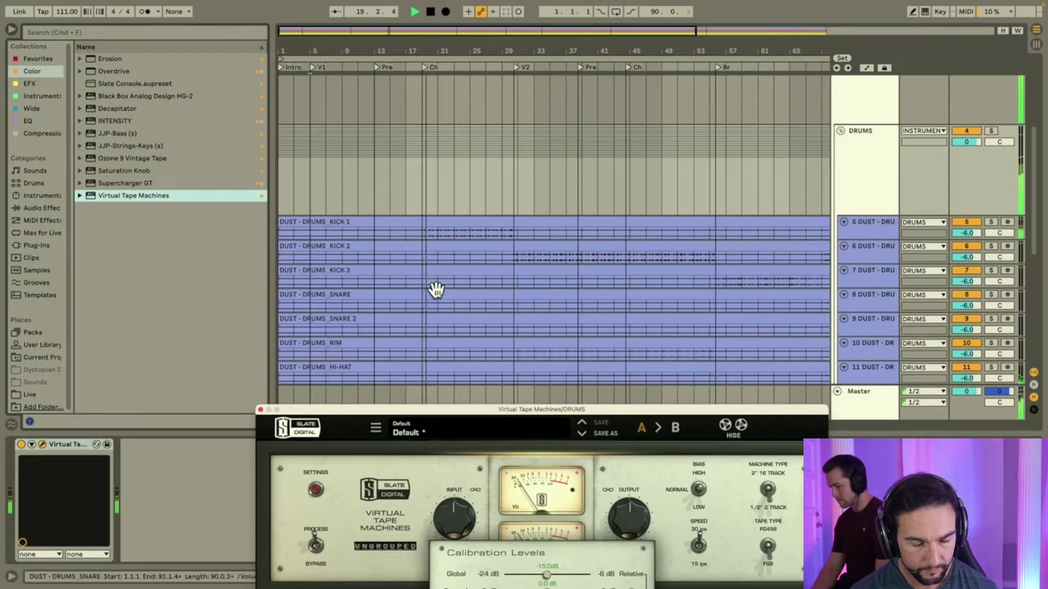
Zoom in on the drum clips around bar 23 and restart playback from about 22.4 to audition the toms and cymbals
left_click(448, 235)
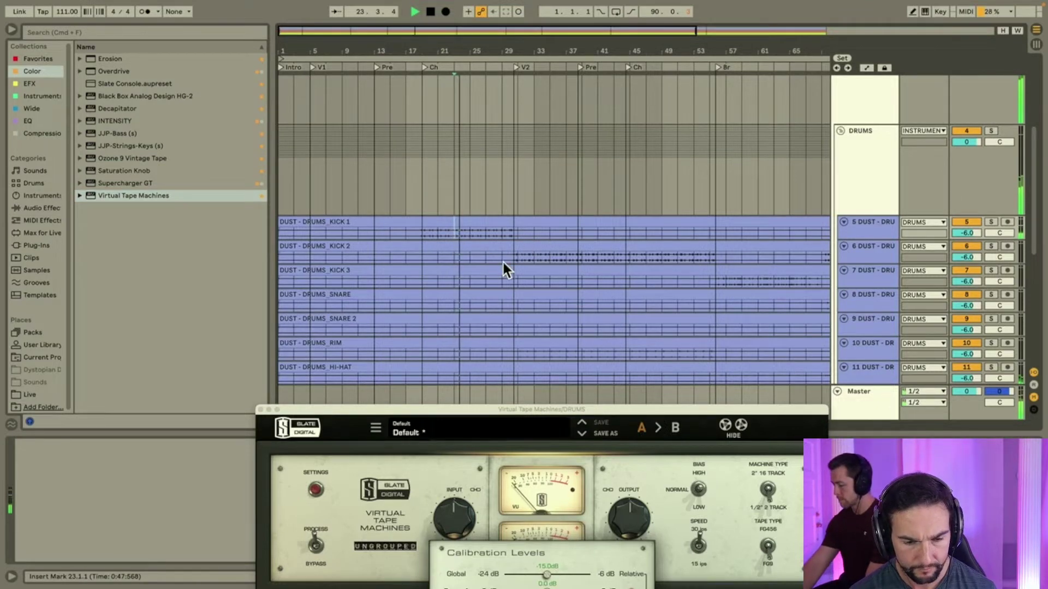
scroll(503, 263, "down", 2)
key("plus")
key("plus")
key("plus")
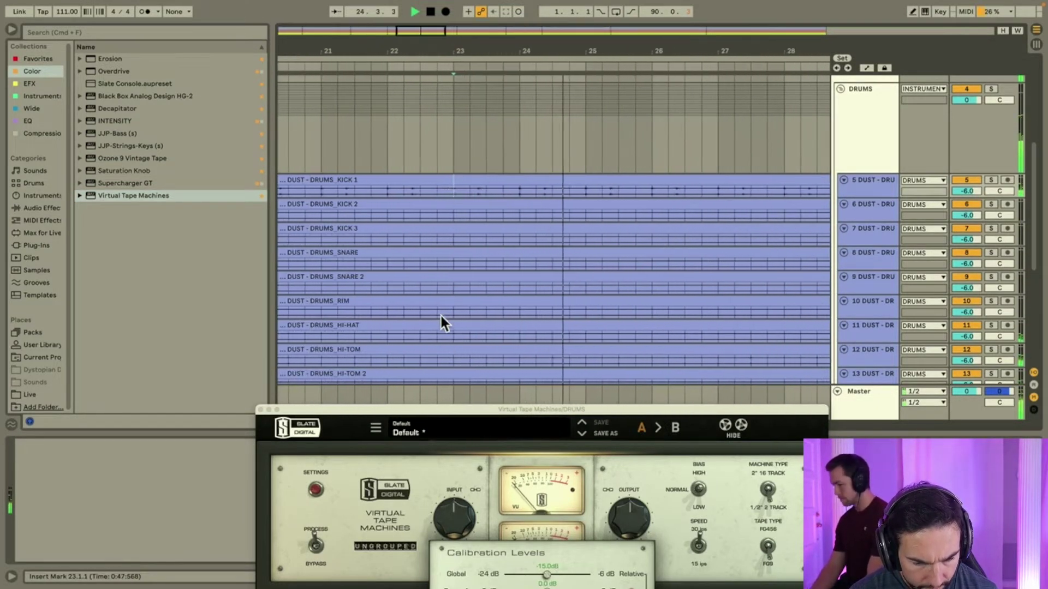
left_click(441, 314)
scroll(441, 311, "down", 5)
key("plus")
scroll(441, 311, "down", 3)
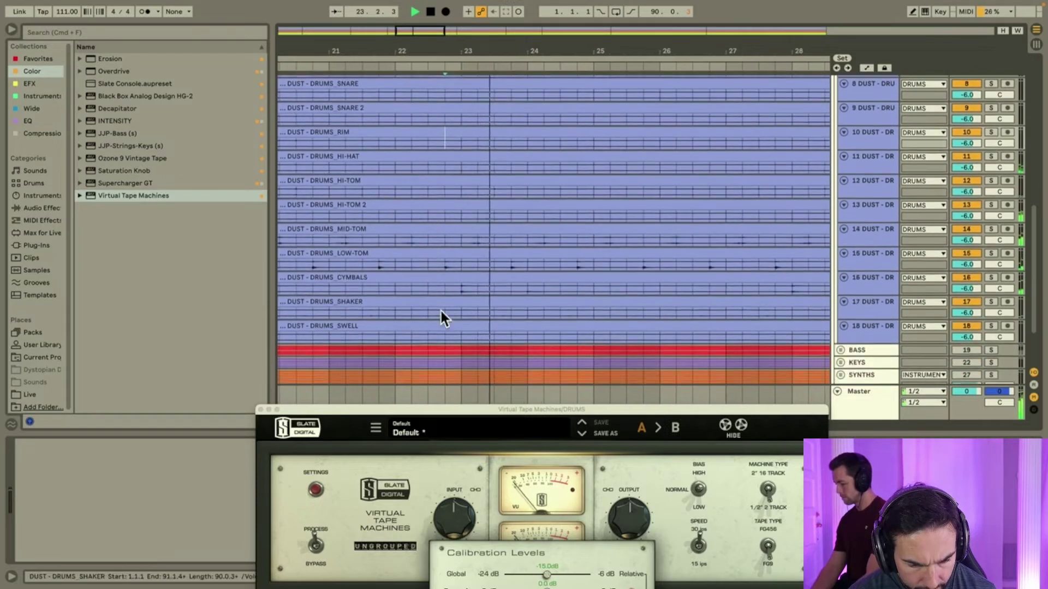
key("space")
key("space")
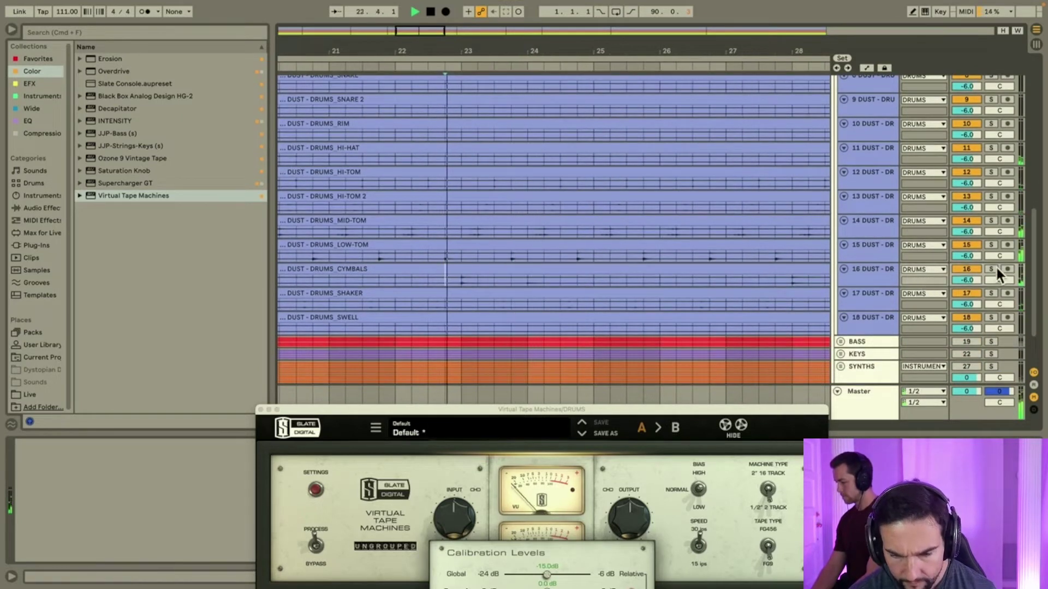
Close the Virtual Tape Machines window and add rL360 Session from the Wide collection to the DRUMS_CYMBALS track
left_click(880, 266)
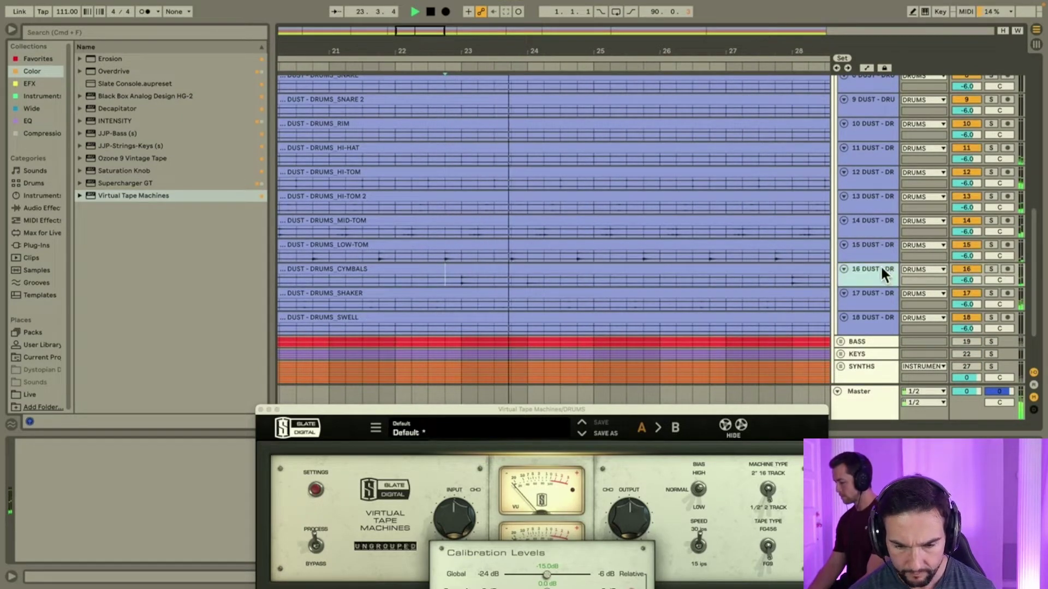
left_click(260, 409)
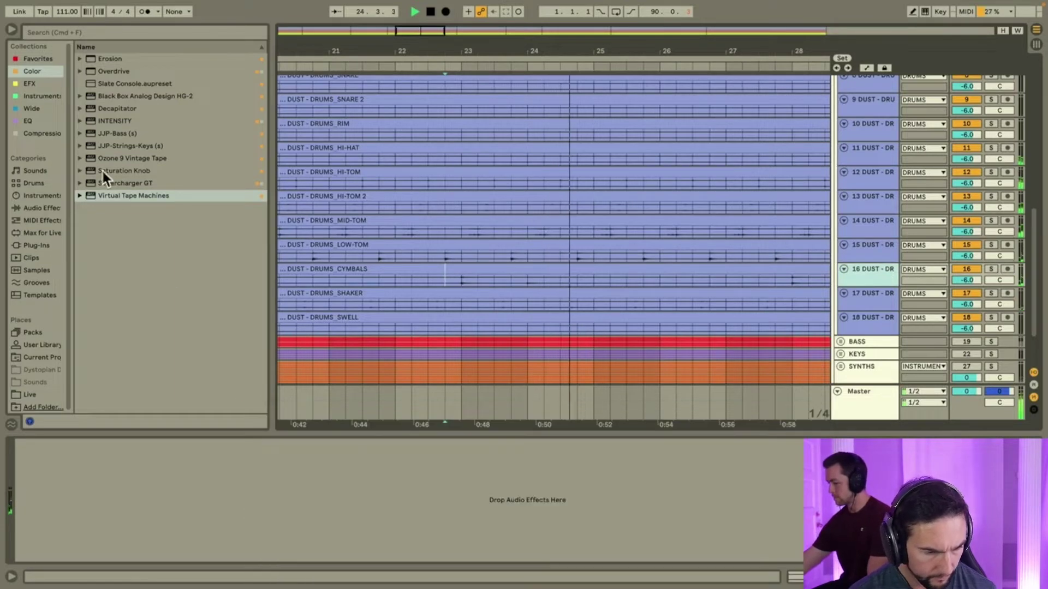
left_click(35, 108)
key("space")
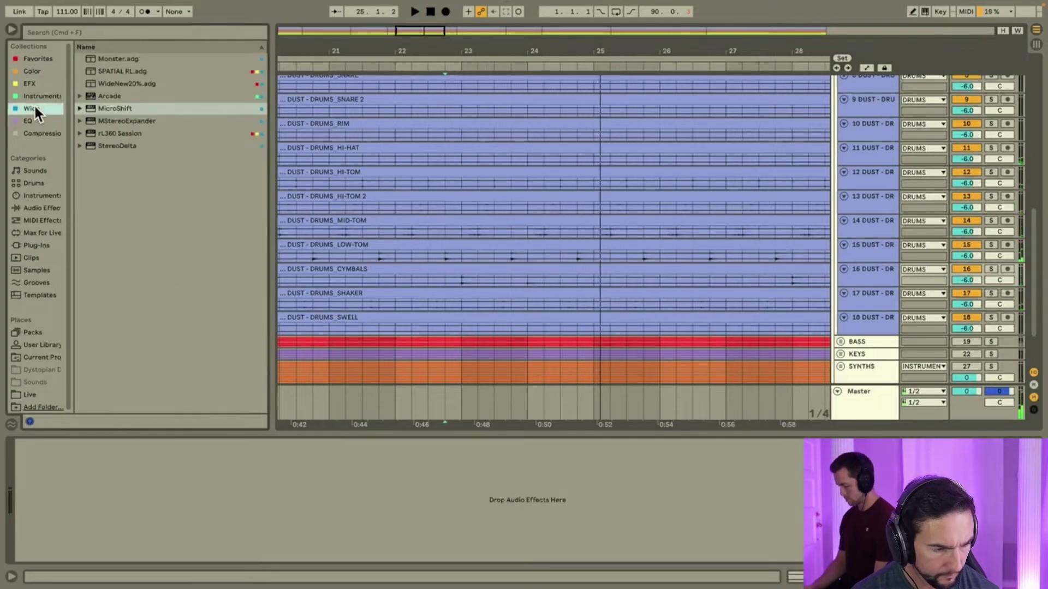
double_click(121, 134)
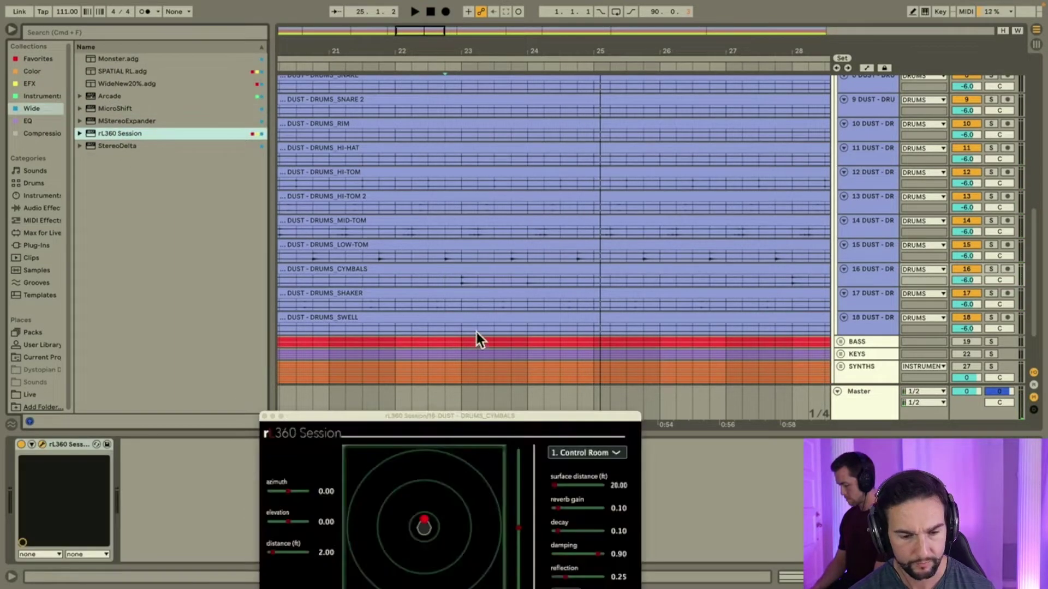
Resume playback and place the rL360 Session sound source behind the listener at azimuth 163.80 and distance 3.00 ft
key("space")
left_click_drag(424, 520, 427, 540)
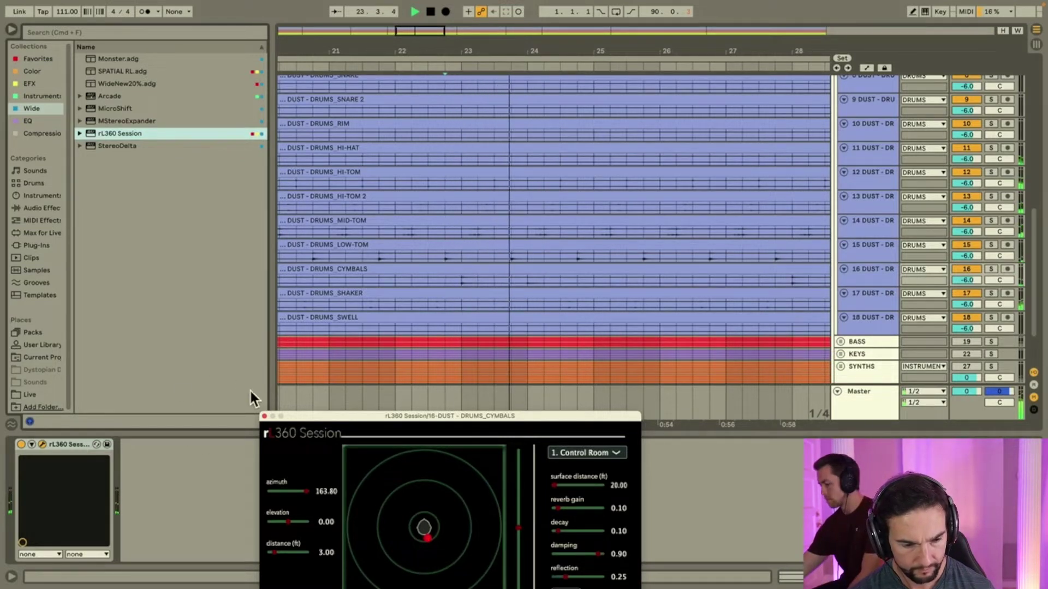
Close the rL360 Session window, fold the DRUMS group, and activate and unfold the BASS group
left_click(264, 417)
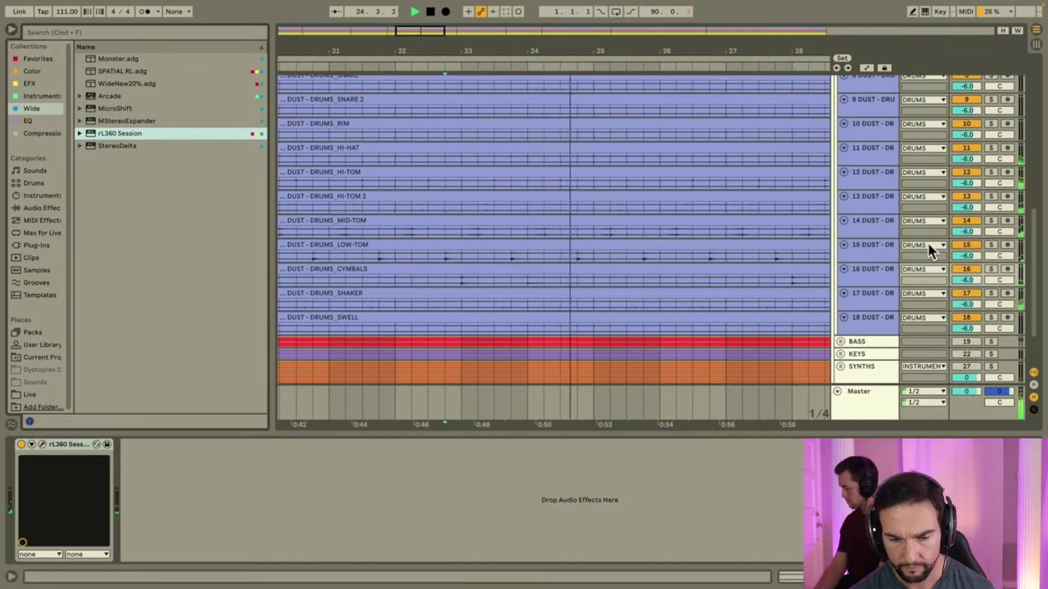
scroll(892, 229, "up", 8)
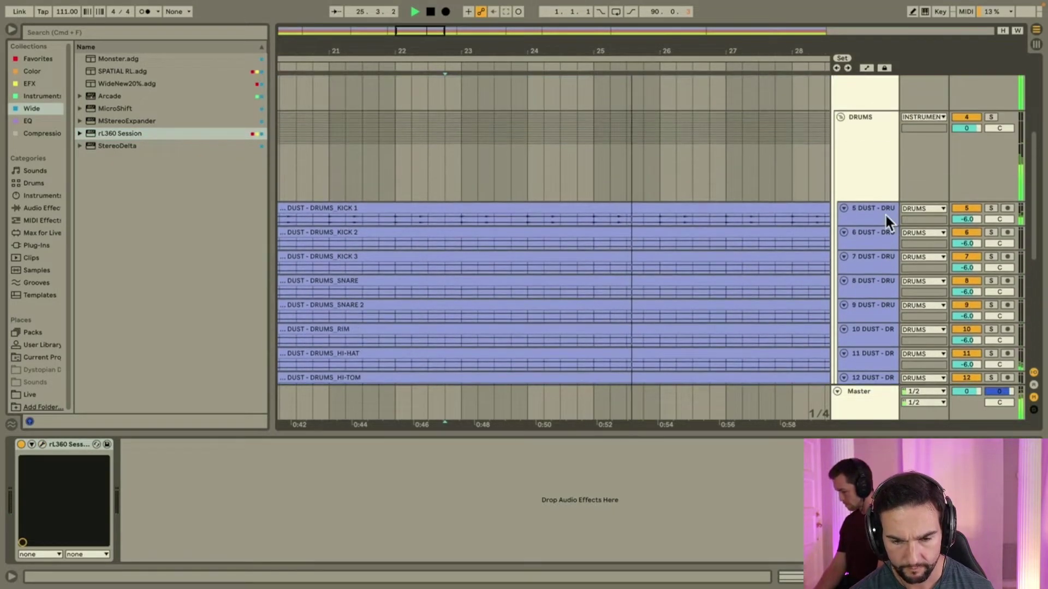
left_click(857, 132)
left_click(841, 117)
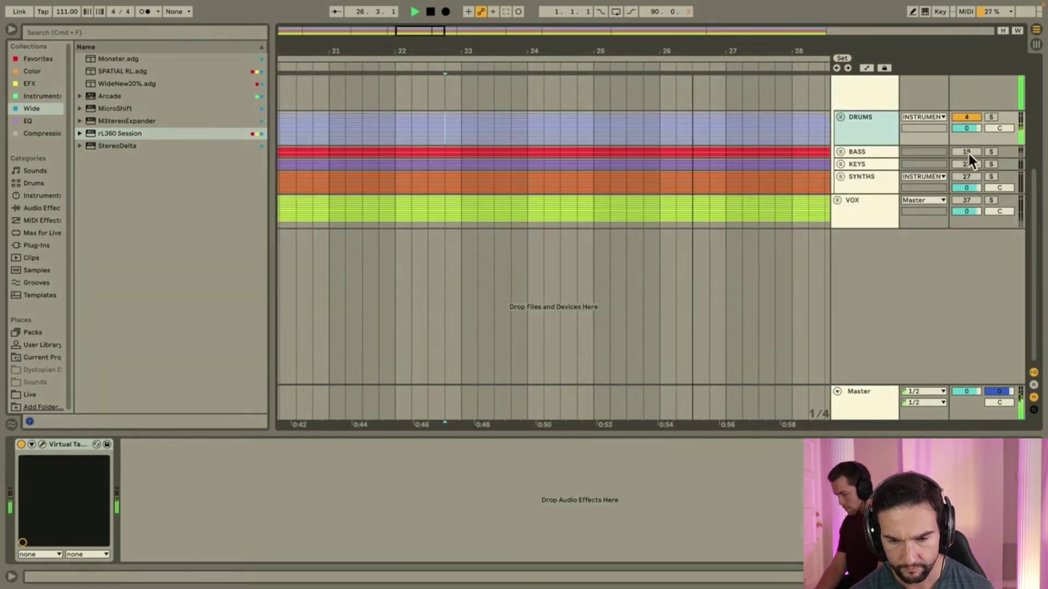
left_click(840, 151)
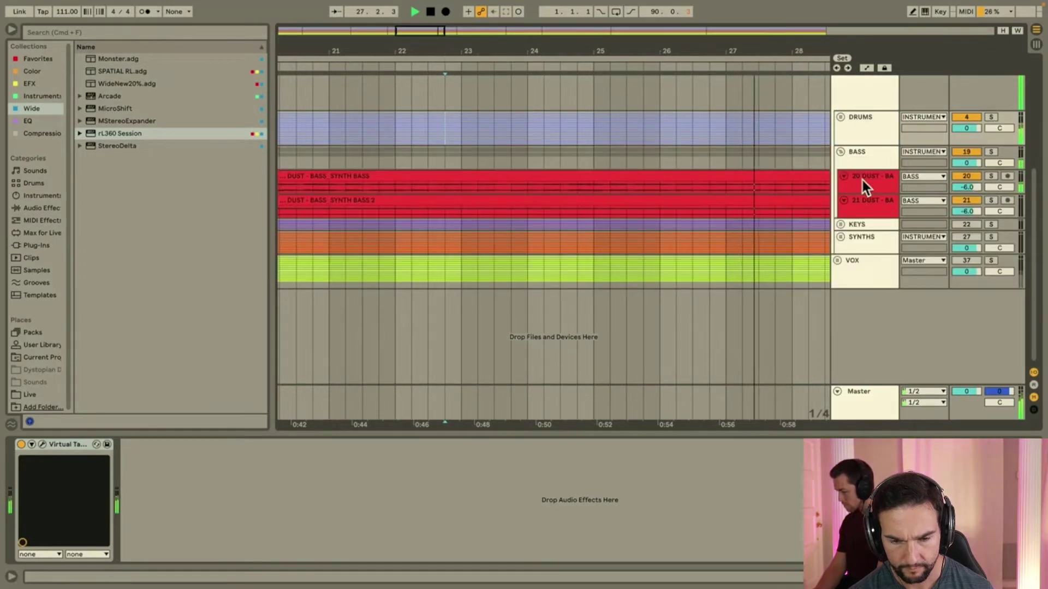
scroll(777, 188, "down", 3)
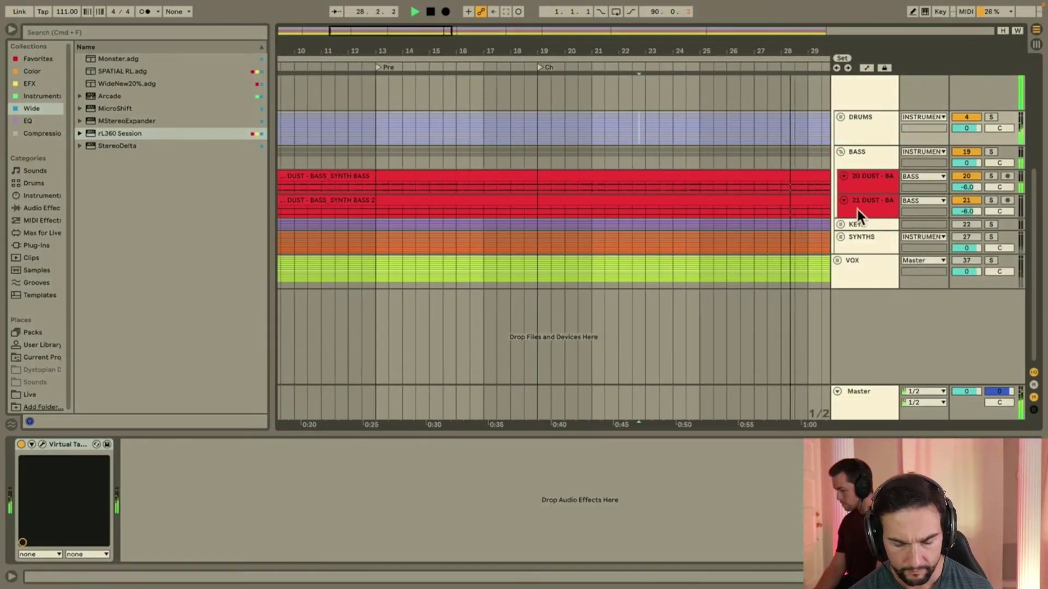
Insert a return track and load the SPATIAL RL rack from the Wide collection onto it
right_click(861, 354)
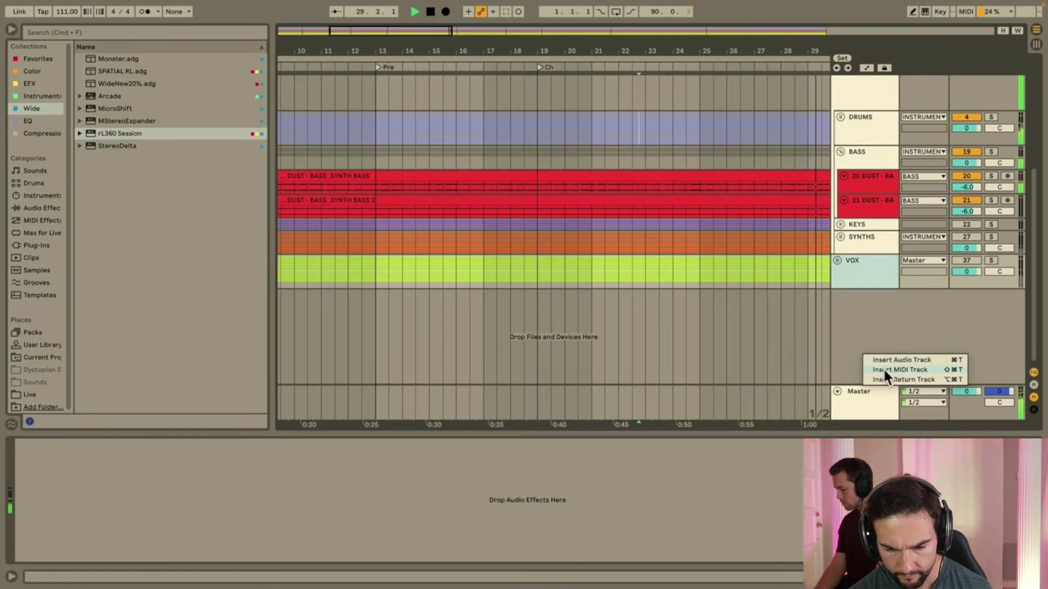
left_click(886, 380)
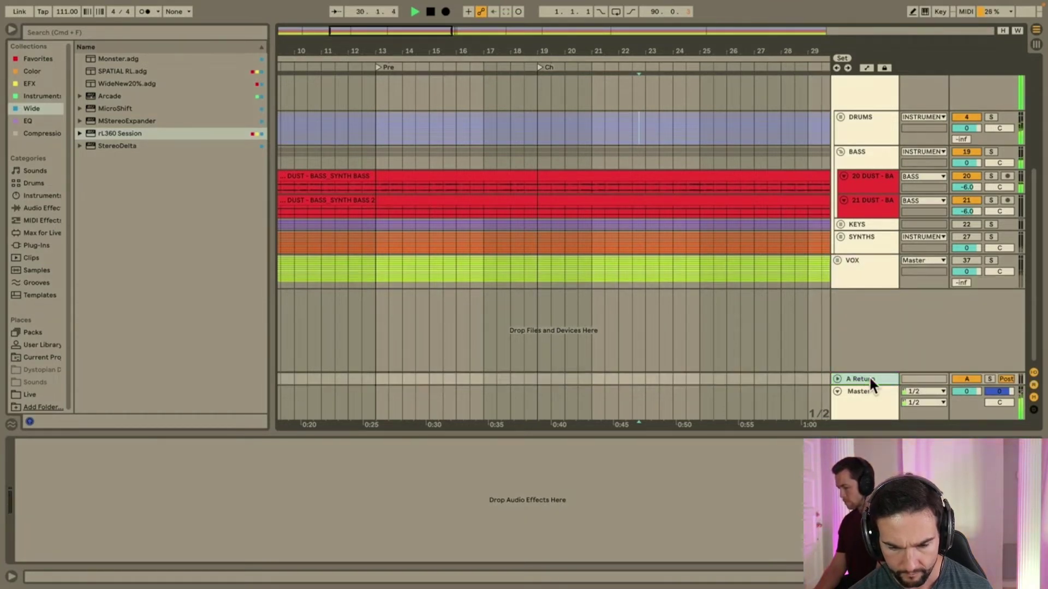
double_click(127, 72)
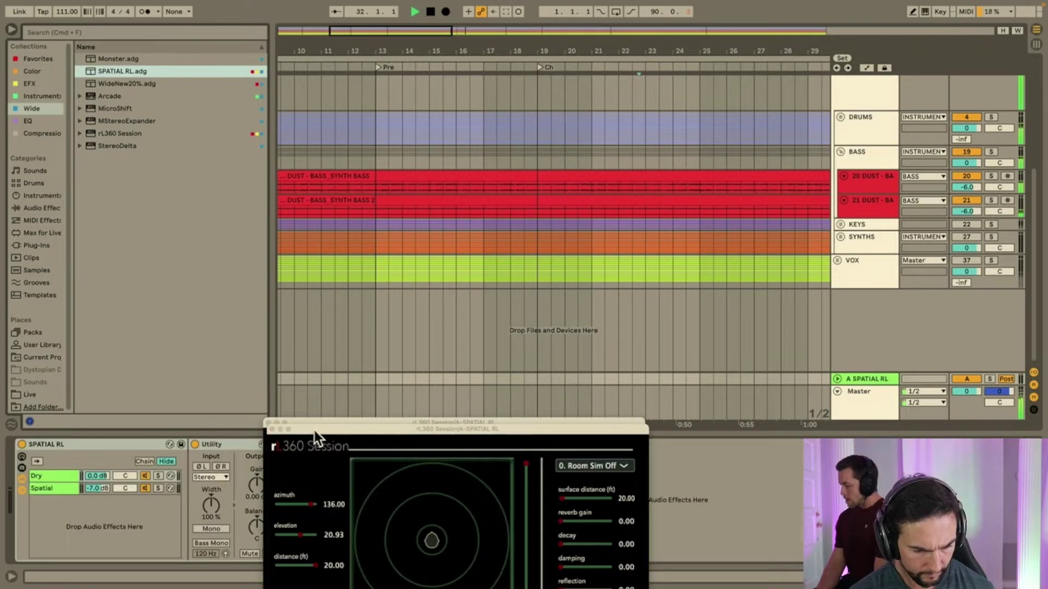
Set the source distance to 20.00 ft in both rL360 Session instances of the return rack, and close the azimuth -133.60 instance's window
left_click_drag(315, 431, 374, 155)
left_click(373, 290)
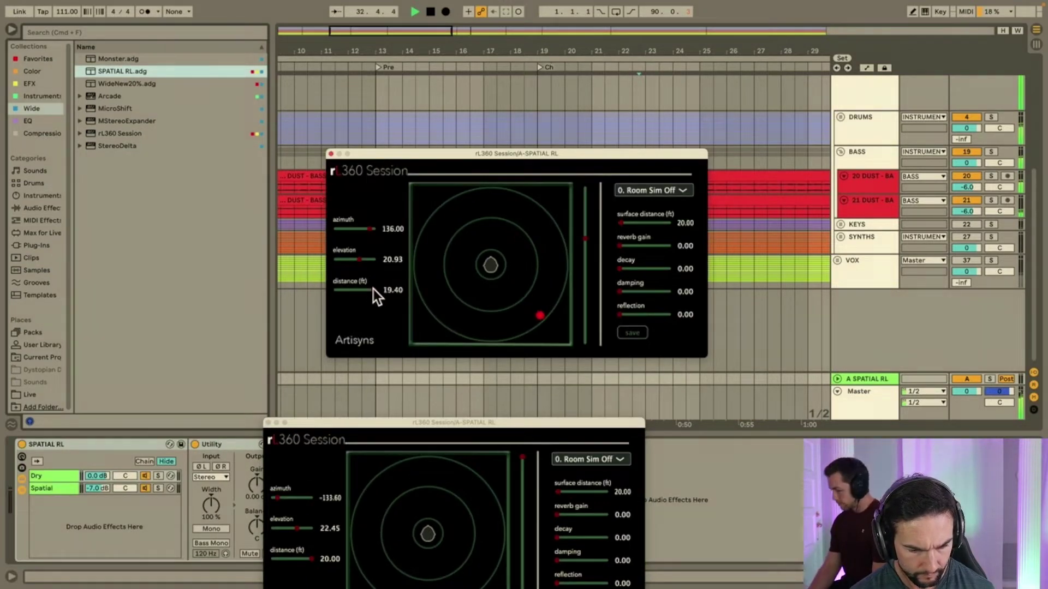
left_click(374, 290)
left_click(313, 561)
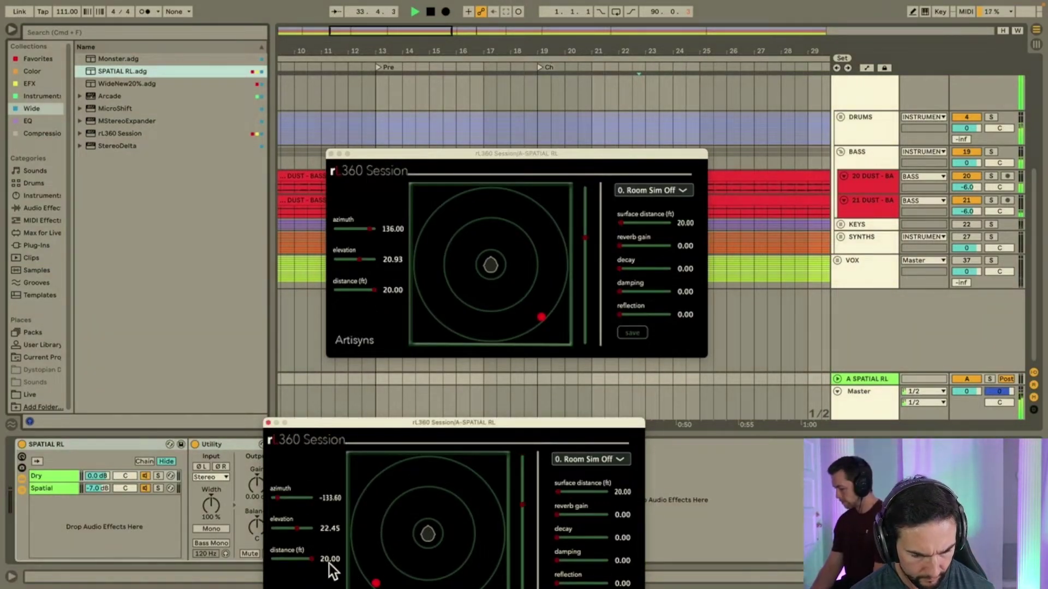
left_click(268, 423)
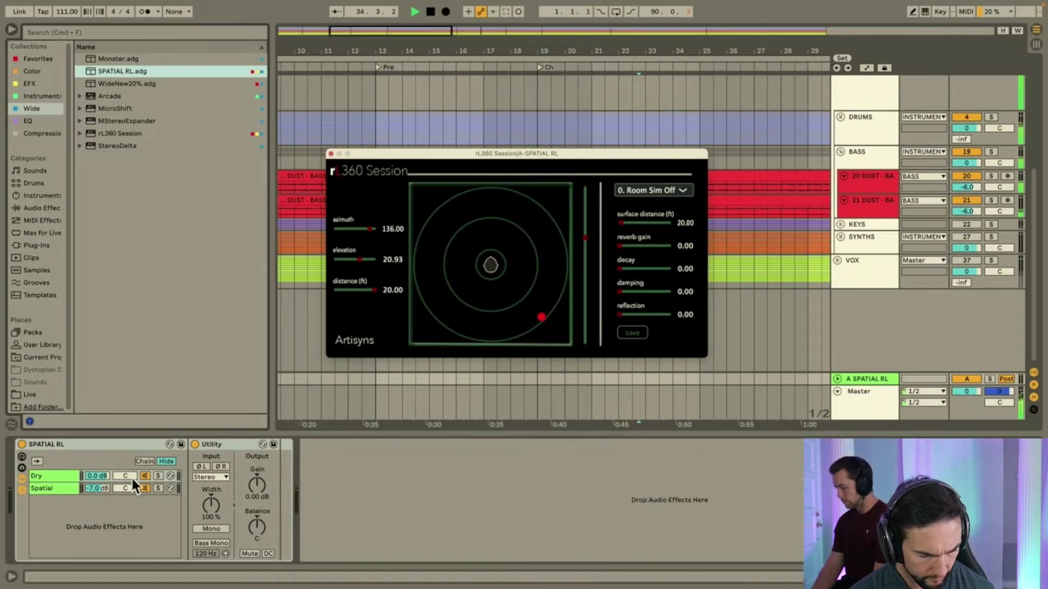
Set the Spatial chain's volume to 0.0 dB, delete the Dry chain from SPATIAL RL, and close the remaining rL360 Session window
left_click(91, 486)
left_click(68, 471)
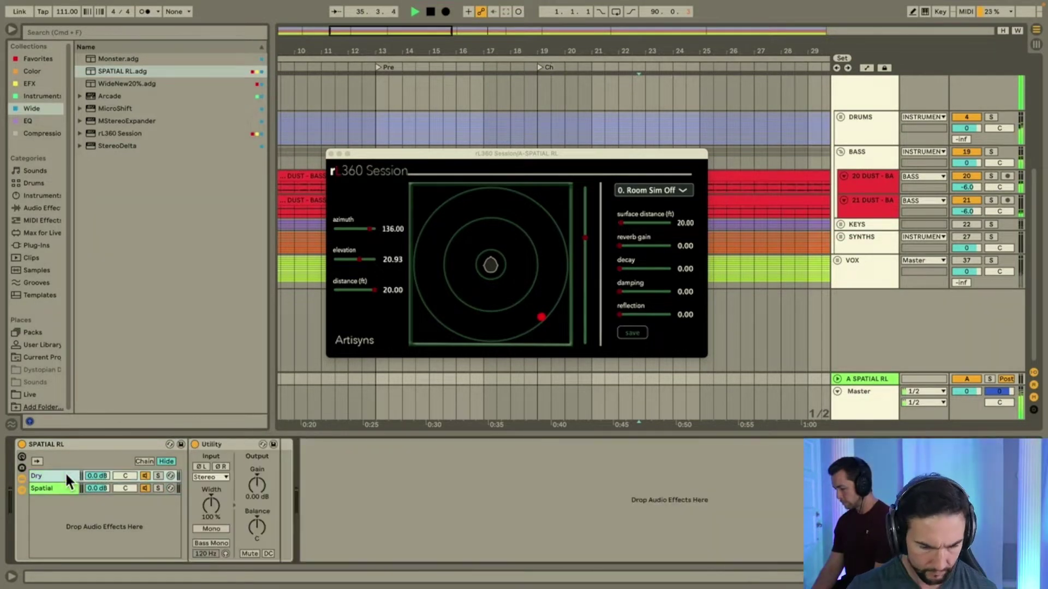
key("Delete")
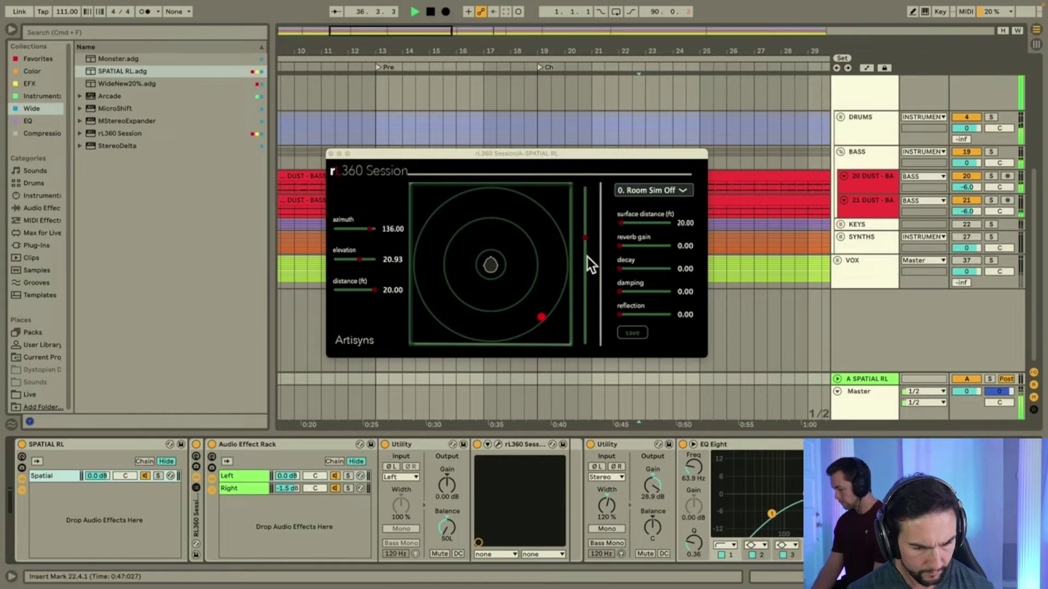
left_click(330, 154)
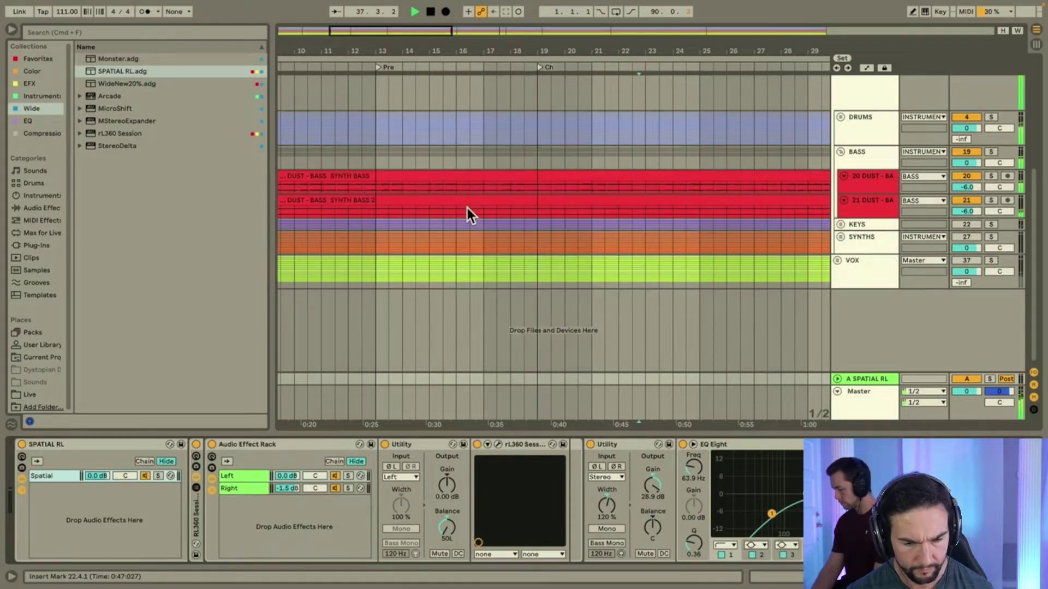
Restart playback from bar 38 in the bass clips, just before the second Pre section
scroll(468, 210, "right", 1)
scroll(853, 163, "up", 1)
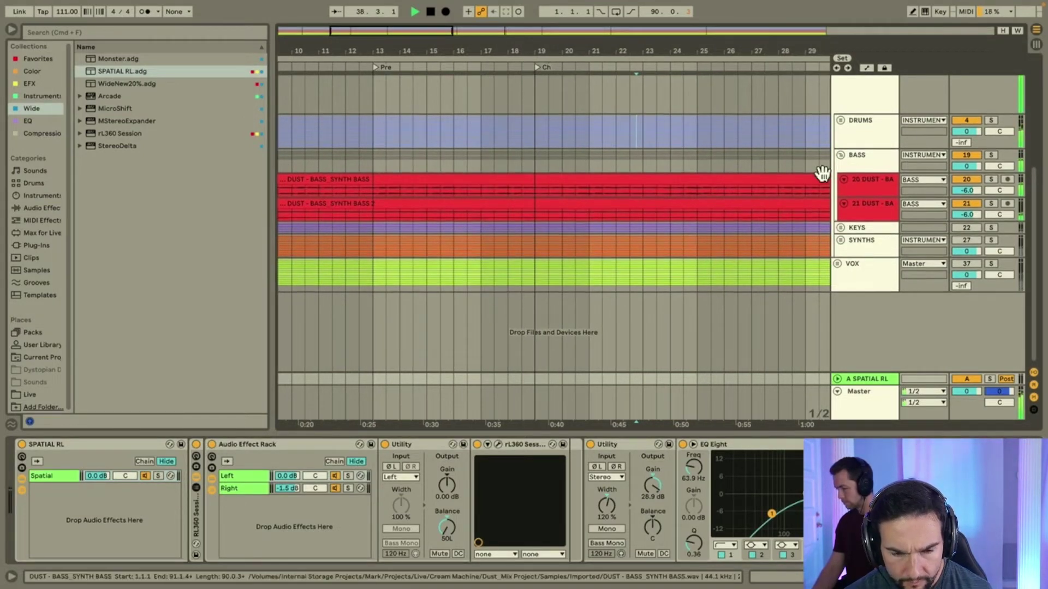
scroll(483, 202, "down", 2)
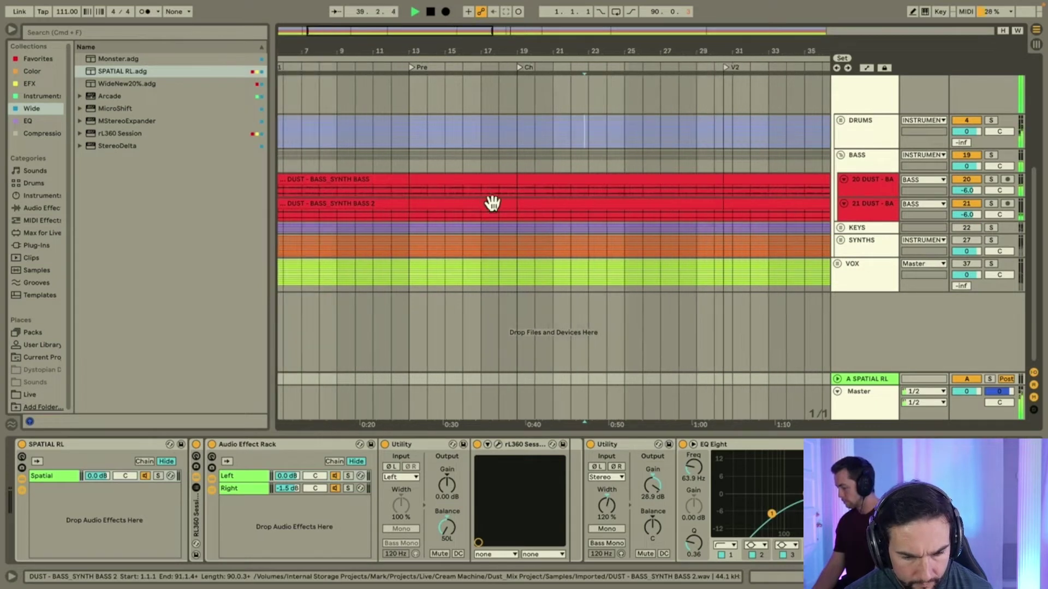
scroll(510, 213, "right", 5)
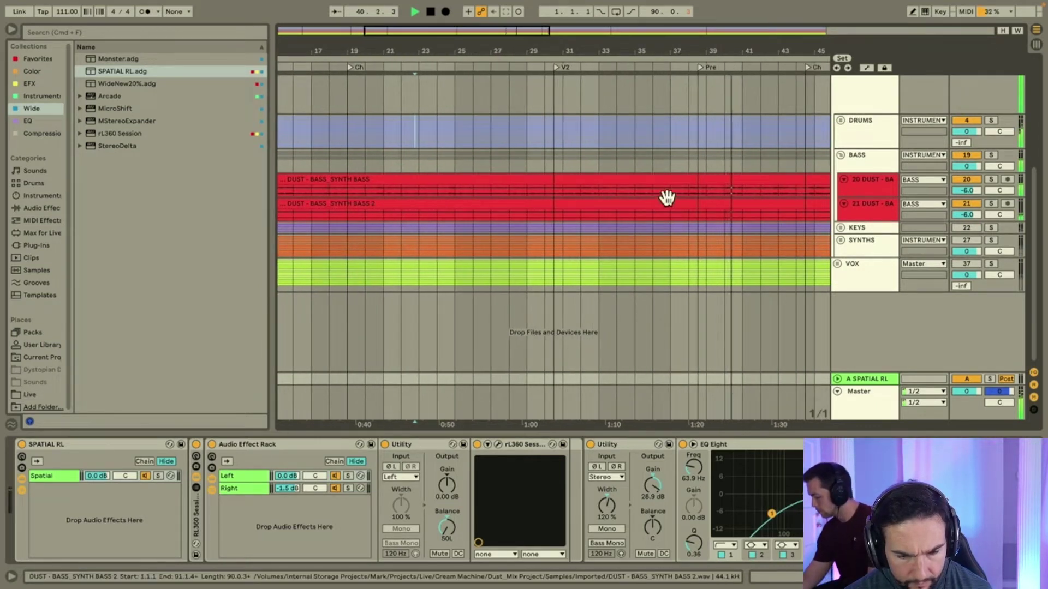
left_click(685, 194)
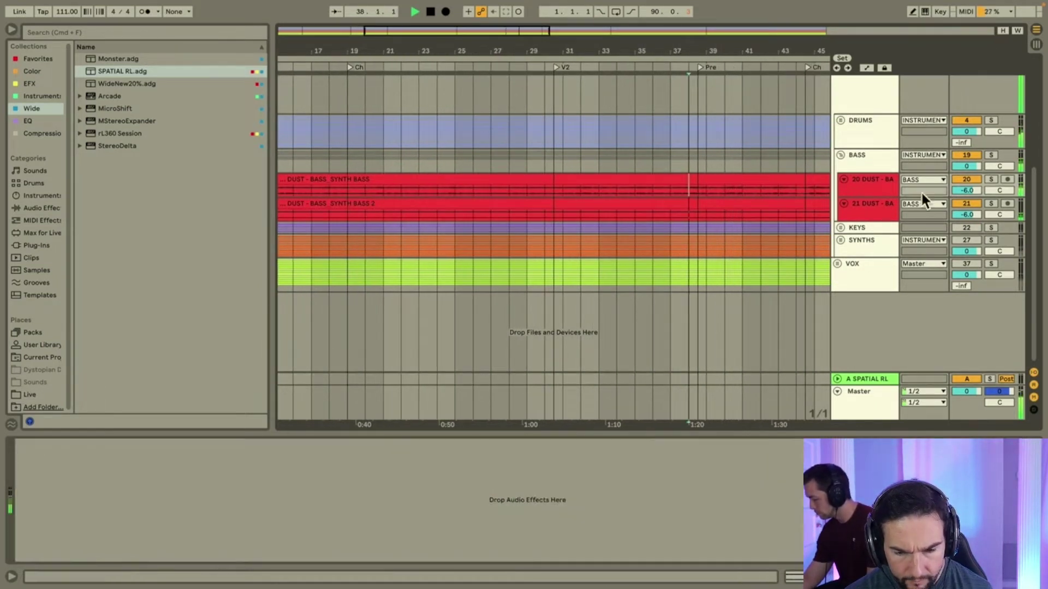
Solo the SYNTH BASS and SYNTH BASS 2 tracks one at a time to compare them, ending with both unsoloed
left_click(876, 184)
left_click(991, 180)
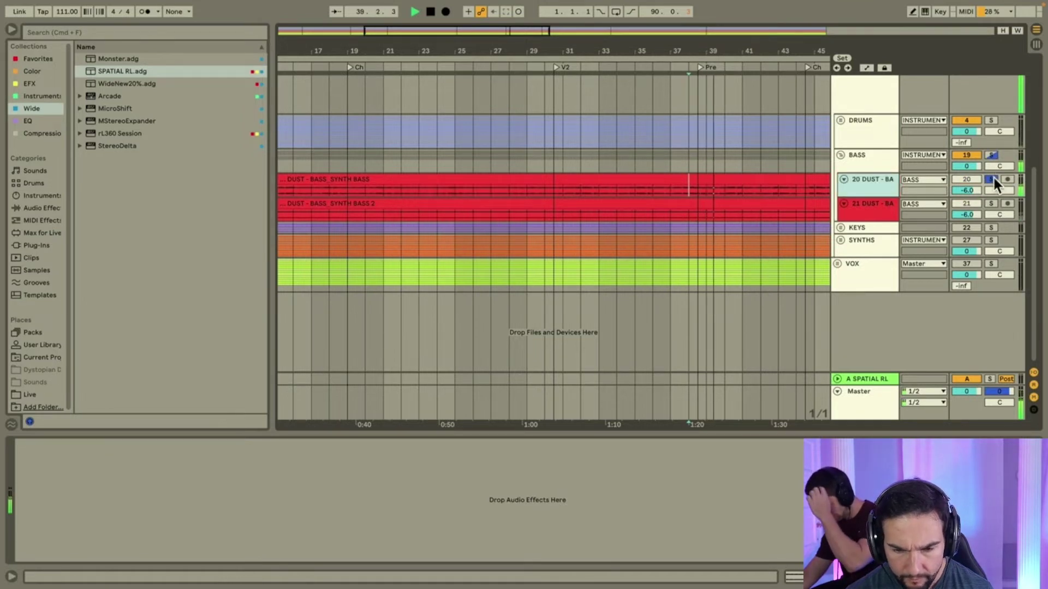
left_click(991, 203)
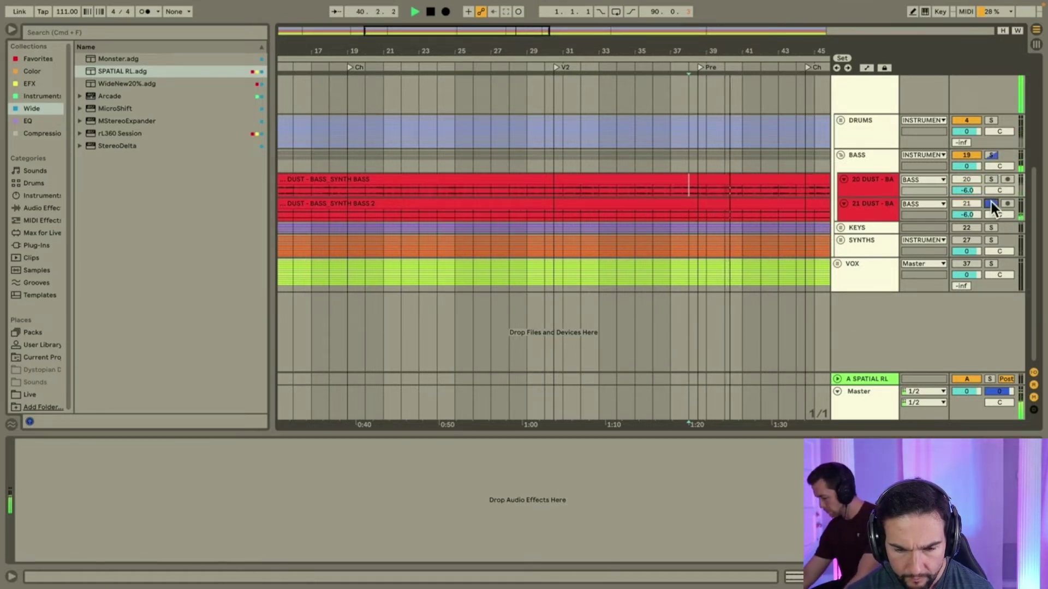
left_click(991, 203)
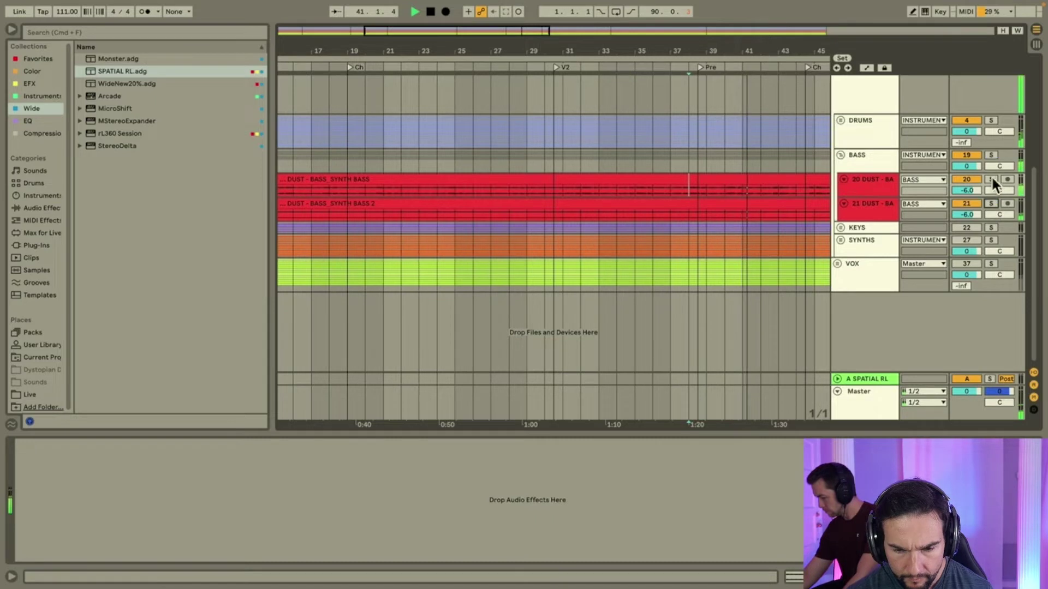
Solo the SYNTH BASS track, add TDR Nova to it from the Compression collection, and set its analyzer to OUT
left_click(992, 179)
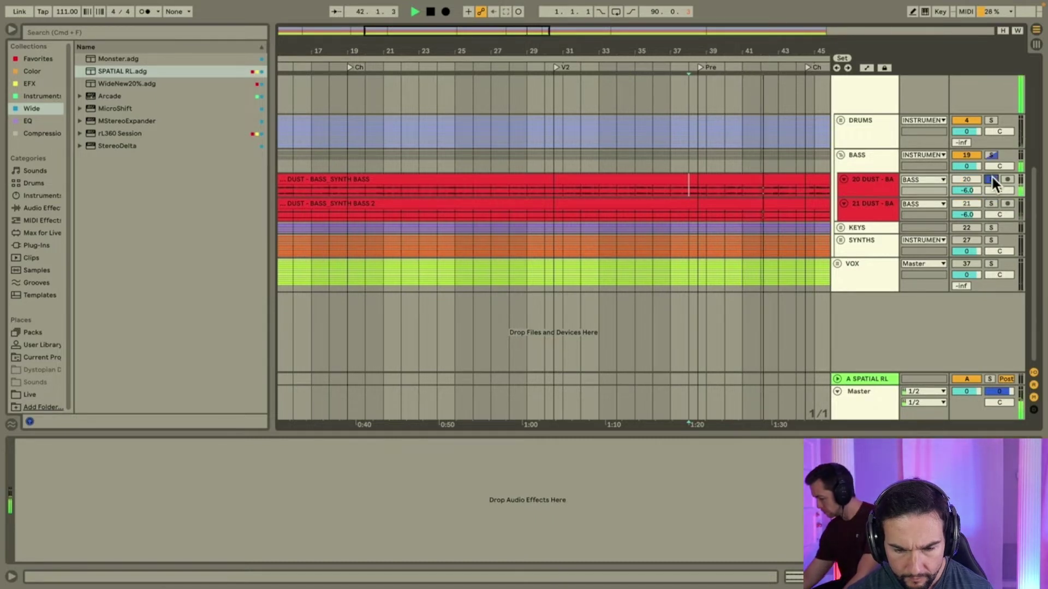
left_click(869, 191)
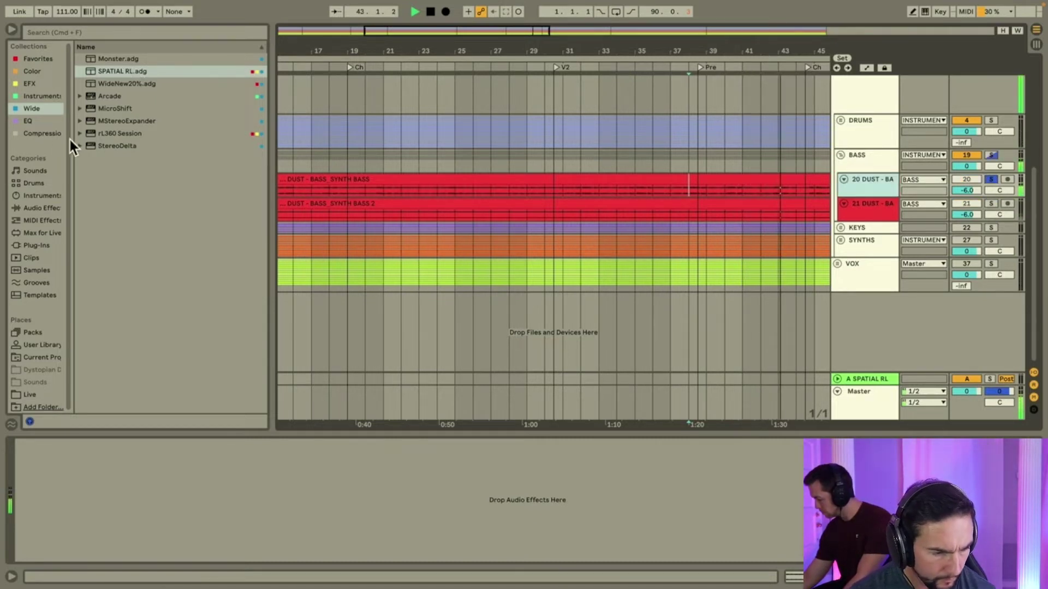
left_click(40, 132)
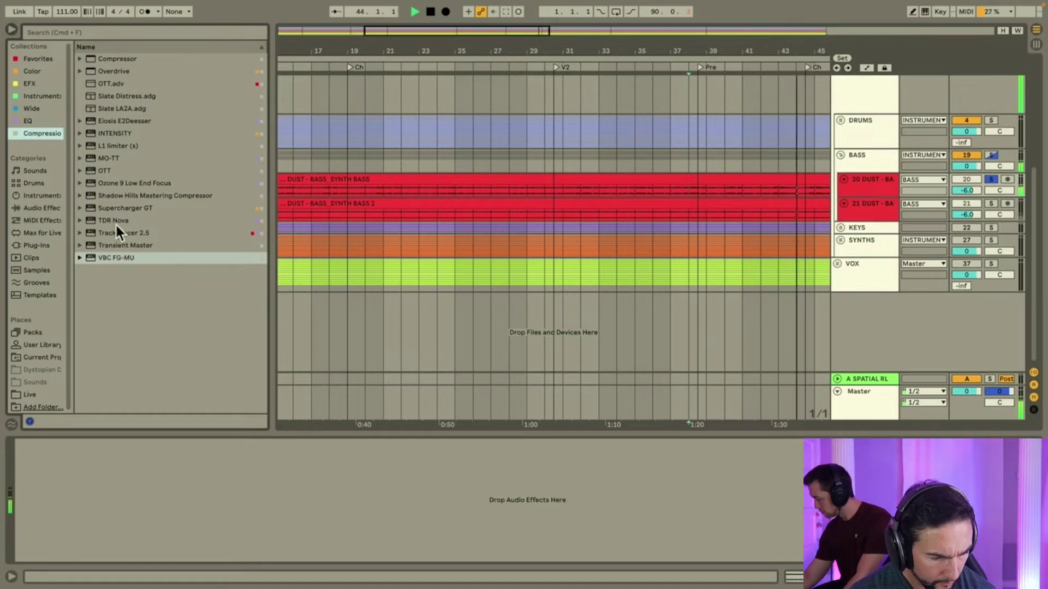
double_click(115, 222)
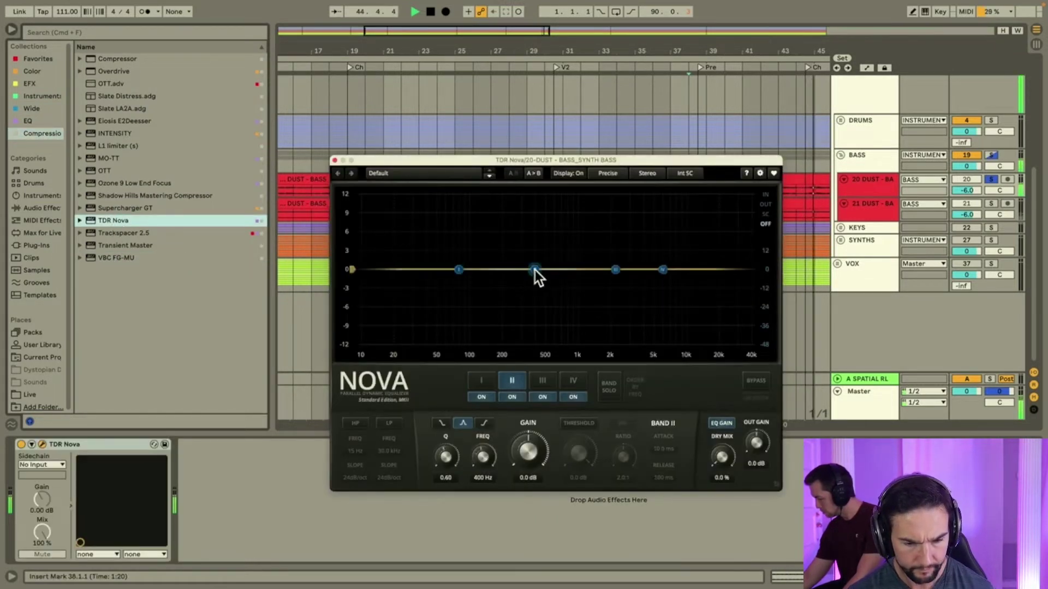
left_click(766, 205)
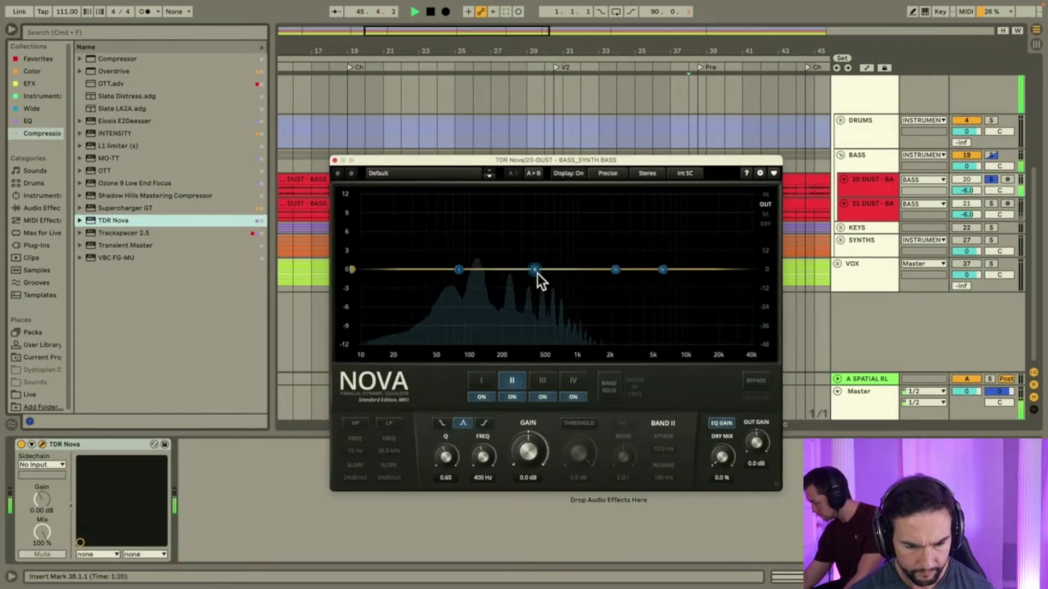
Shape TDR Nova's band II into a narrow cut of -1.7 dB at about 211 Hz with a Q of 2.04
left_click_drag(536, 270, 519, 271)
left_click_drag(446, 457, 446, 437)
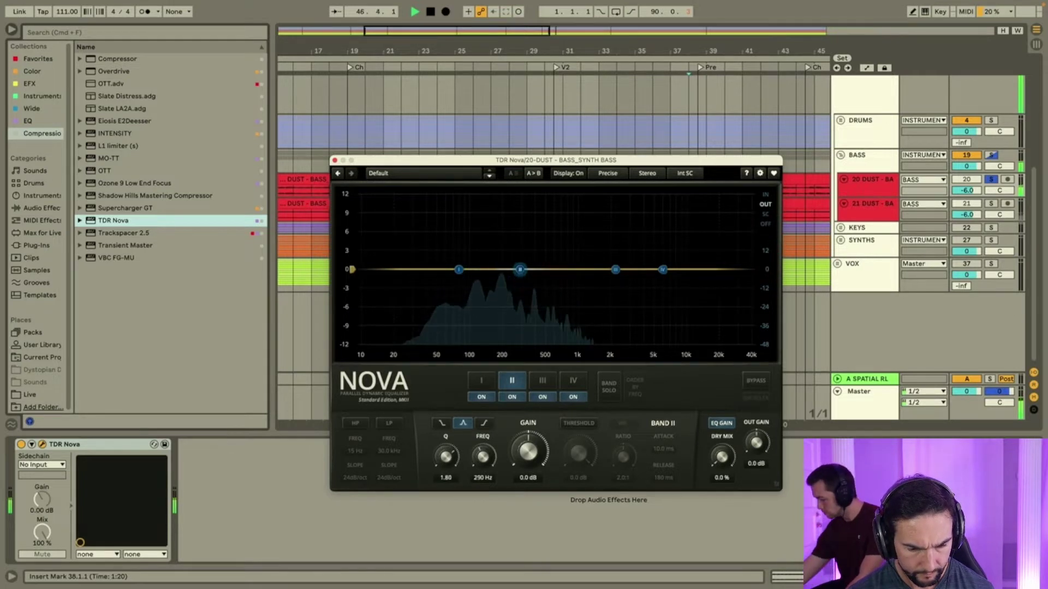
mouse_move(520, 270)
left_mouse_down()
mouse_move(513, 327)
mouse_move(507, 280)
left_mouse_up()
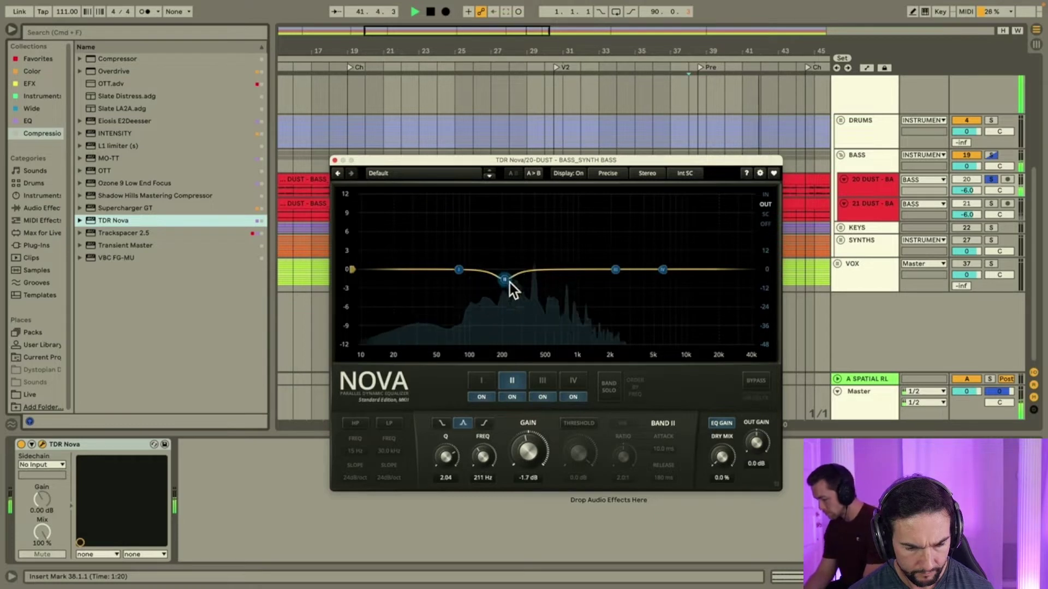
Make band II dynamic with a -13.2 dB threshold, shift its frequency to 204 Hz, and unsolo the SYNTH BASS track
left_click(568, 427)
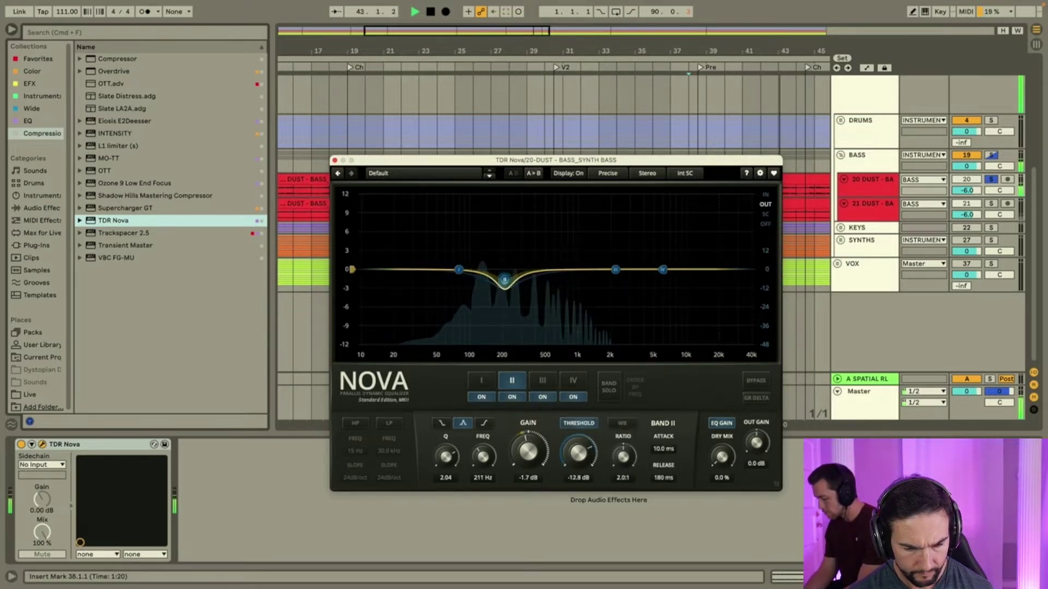
left_click_drag(578, 453, 579, 454)
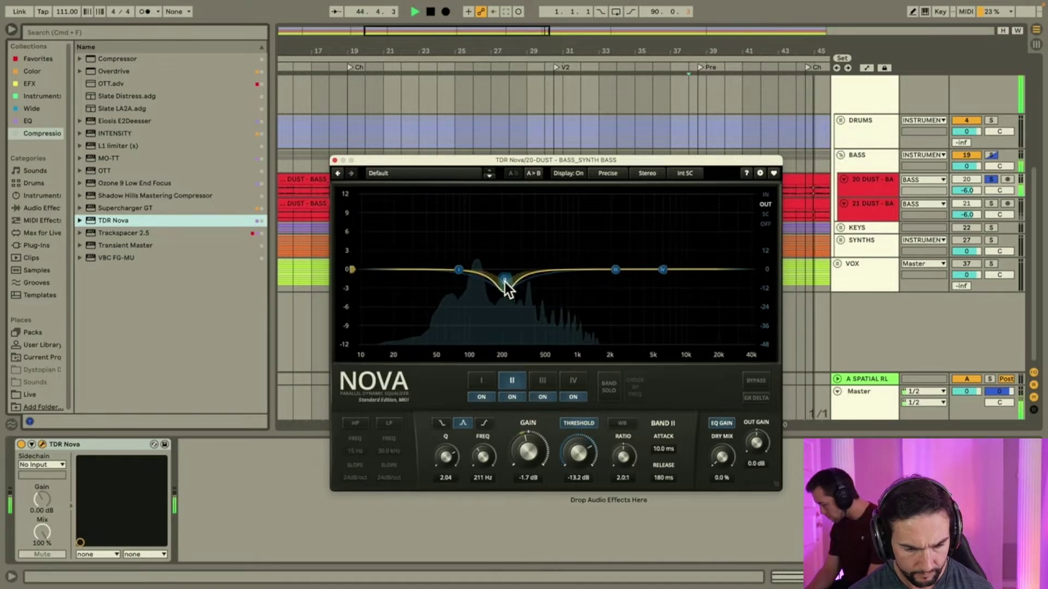
left_click_drag(507, 290, 503, 289)
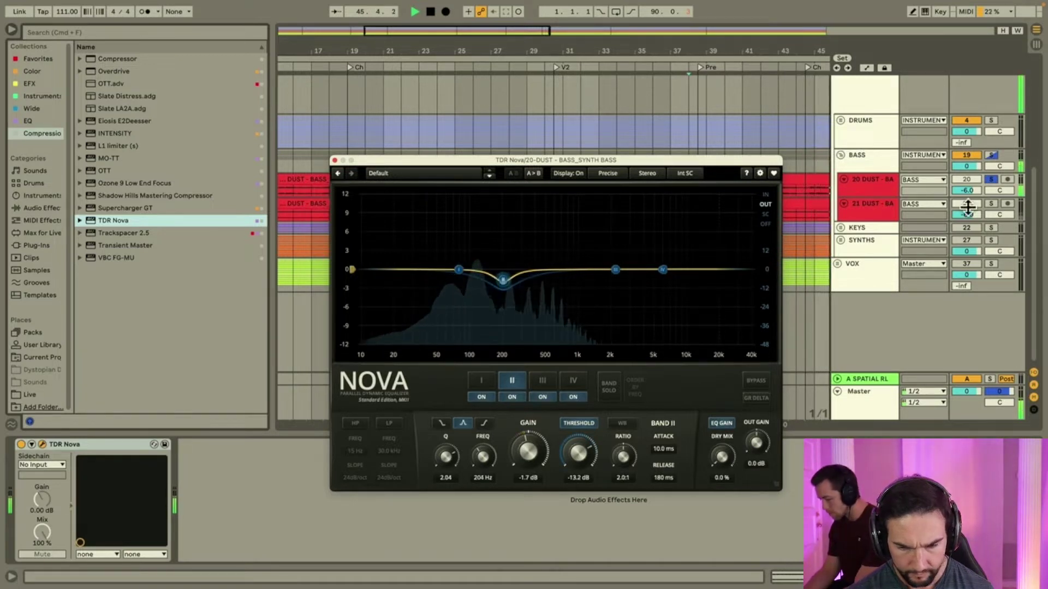
left_click(990, 179)
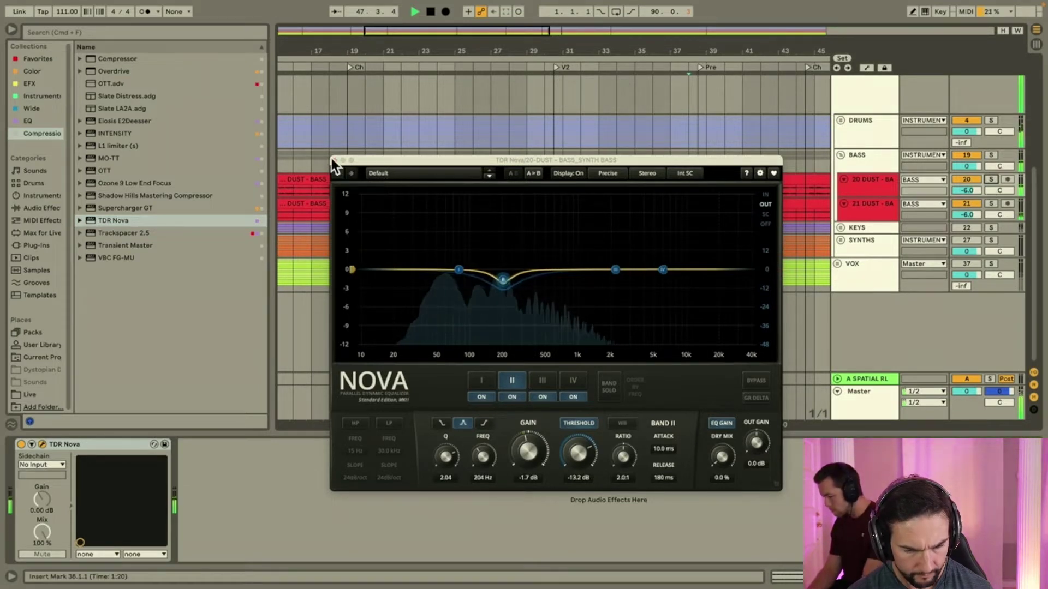
Close the TDR Nova window and unfold the DRUMS group to show its kick tracks
left_click(861, 136)
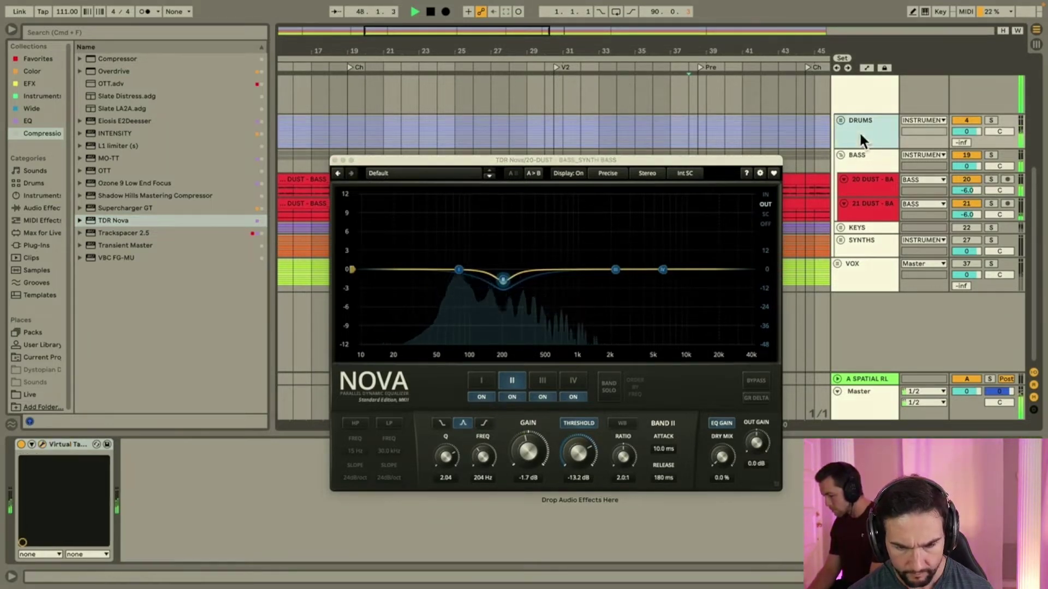
left_click(335, 162)
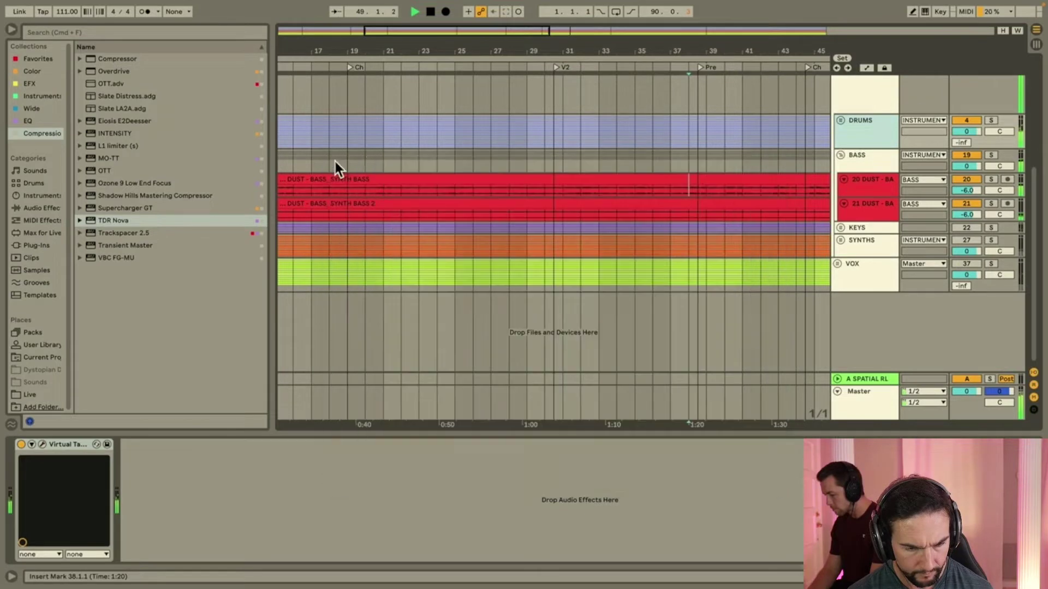
left_click(840, 120)
scroll(866, 172, "down", 2)
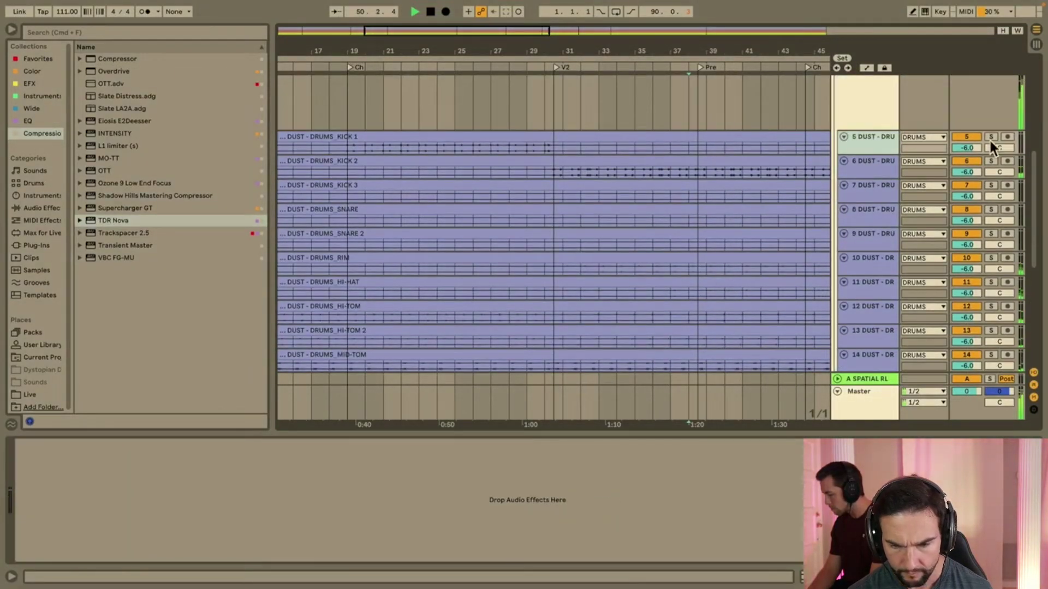
Audition the KICK 2 track in solo, and load the BX Console Default preset from the EQ collection onto it
left_click(992, 162)
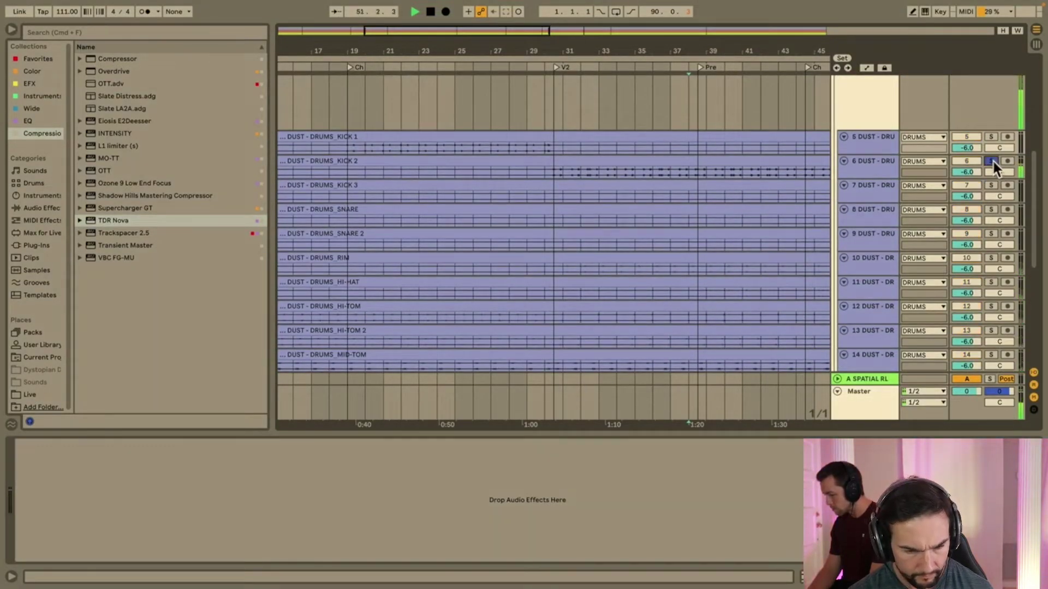
left_click(856, 167)
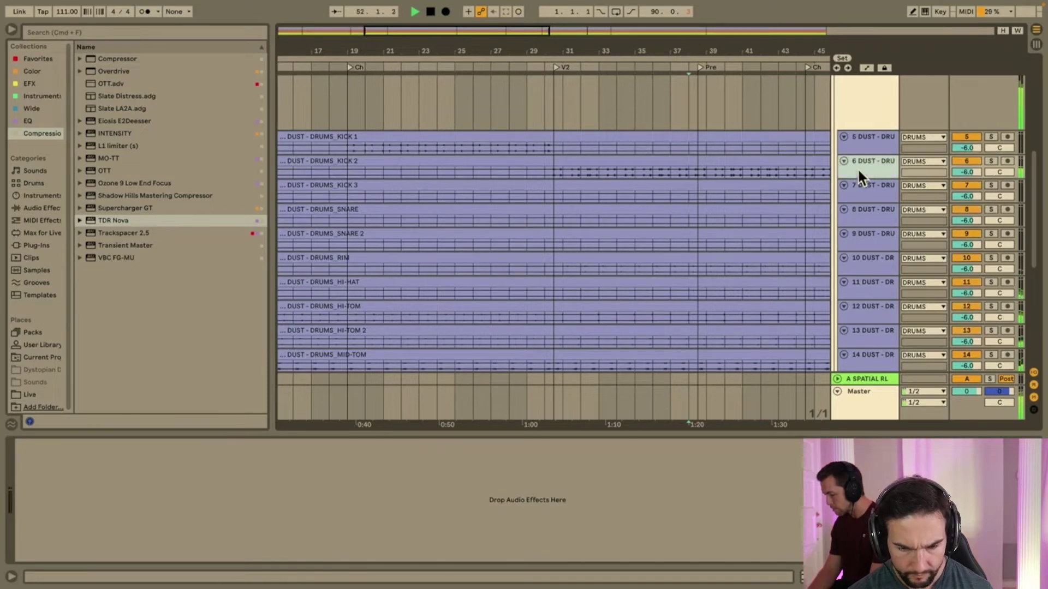
left_click(28, 122)
double_click(135, 84)
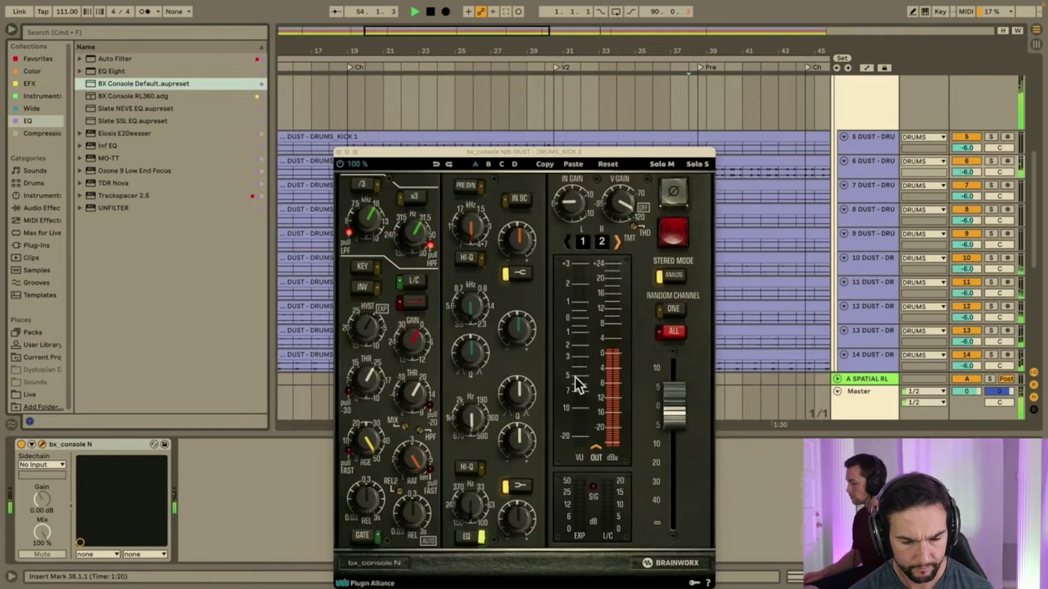
Randomize the KICK 2 console channels and adjust the low EQ band's frequency and gain in bx_console N
left_click(675, 310)
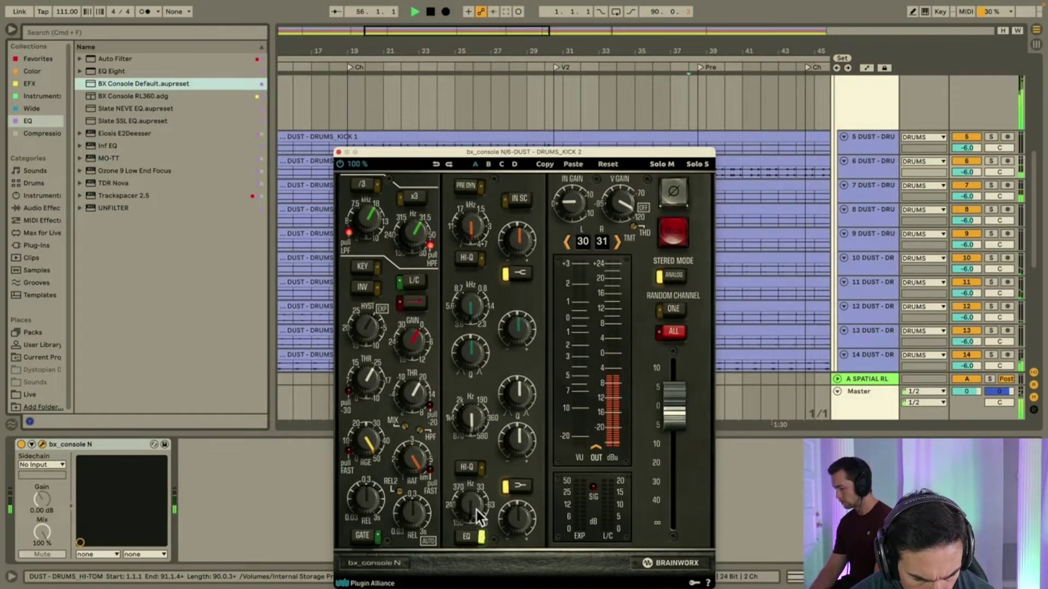
left_click_drag(476, 509, 516, 529)
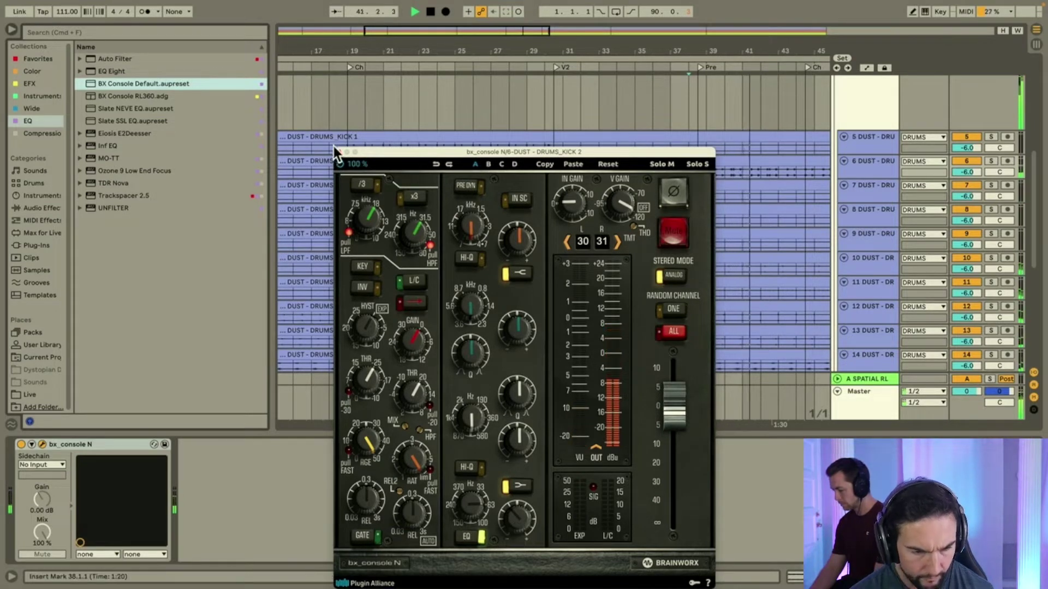
left_click(346, 152)
Add Virtual Tape Machines from the Color collection to the BASS group track
scroll(523, 238, "down", 8)
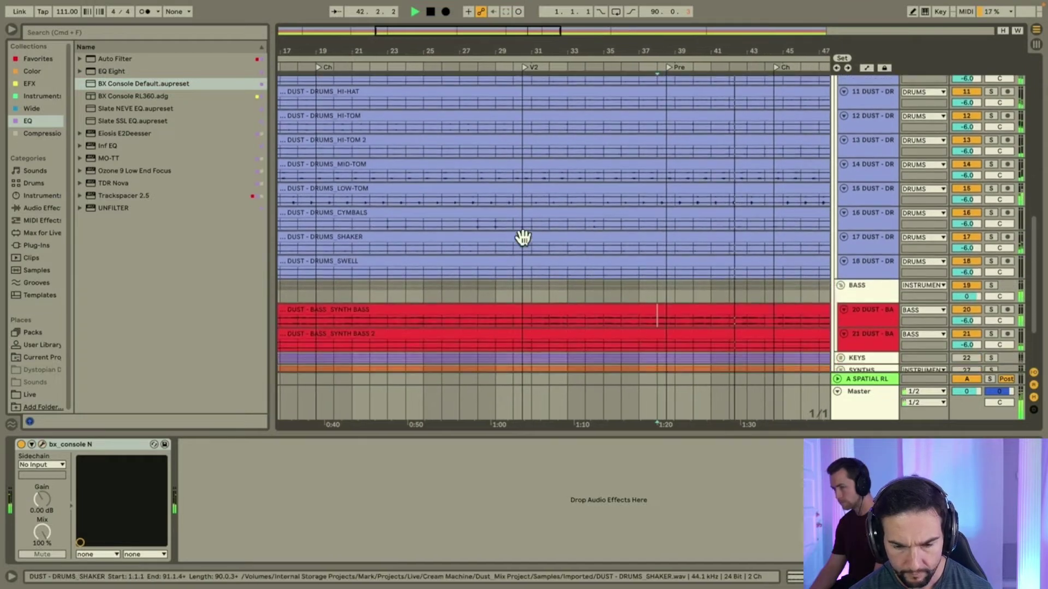
scroll(523, 237, "down", 1)
left_click(867, 272)
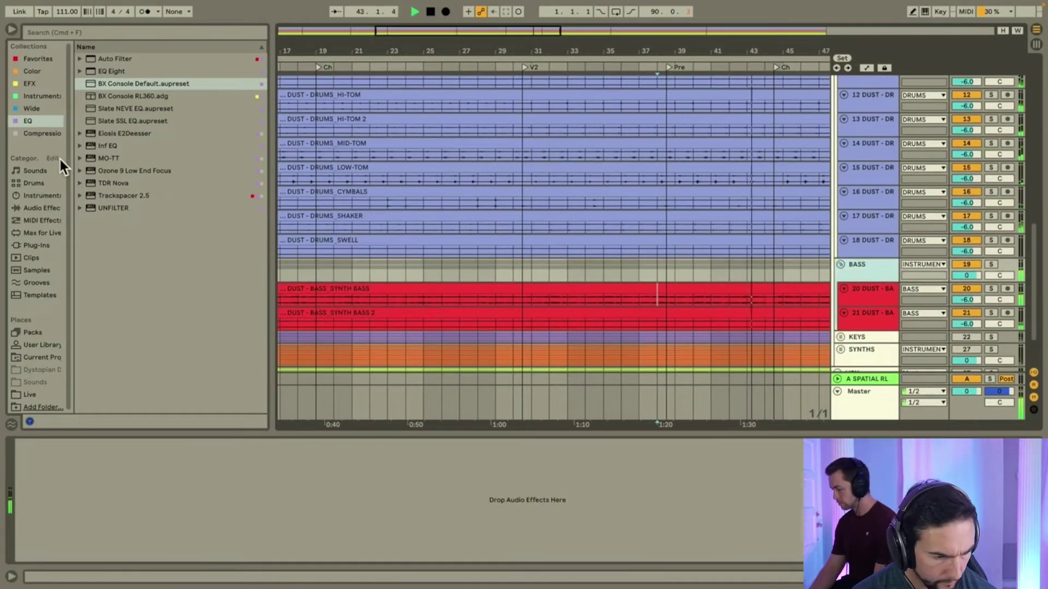
left_click(41, 70)
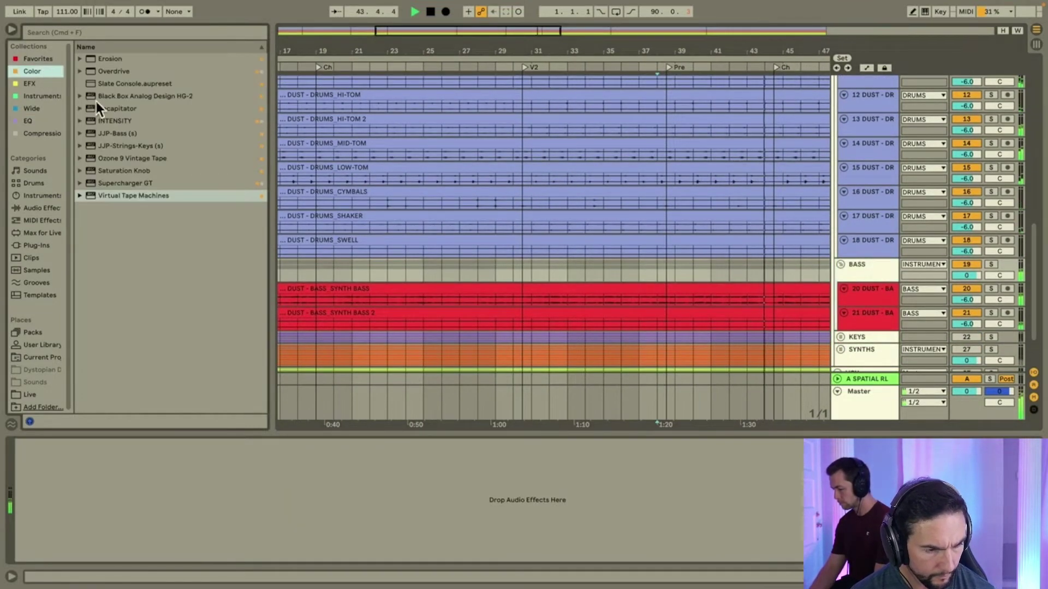
double_click(119, 192)
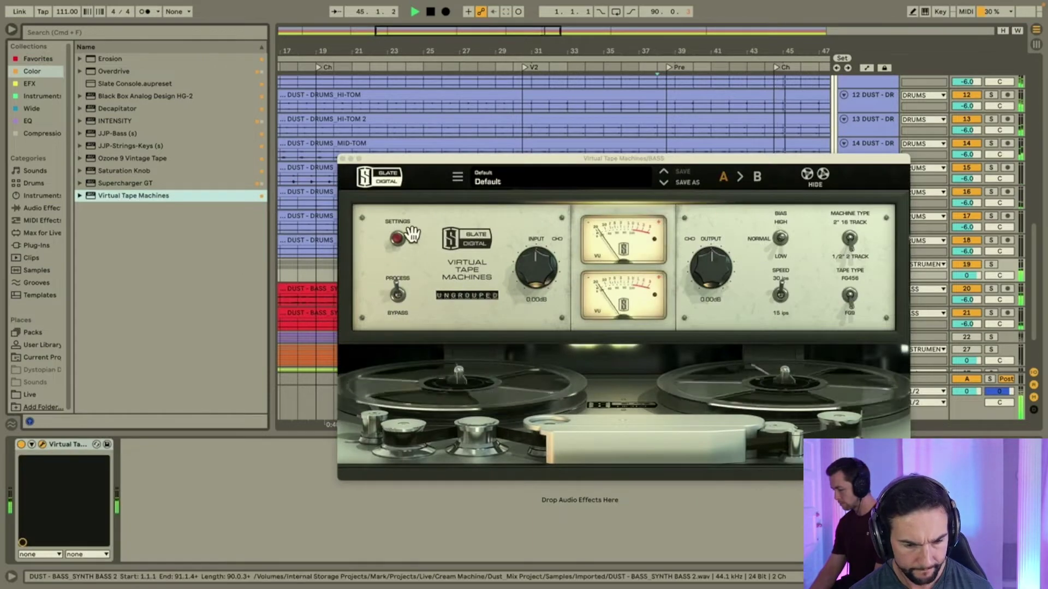
Set the Bass Alignment to -2.47 dB in the Virtual Tape Machines settings and close the plugin window
left_click(399, 239)
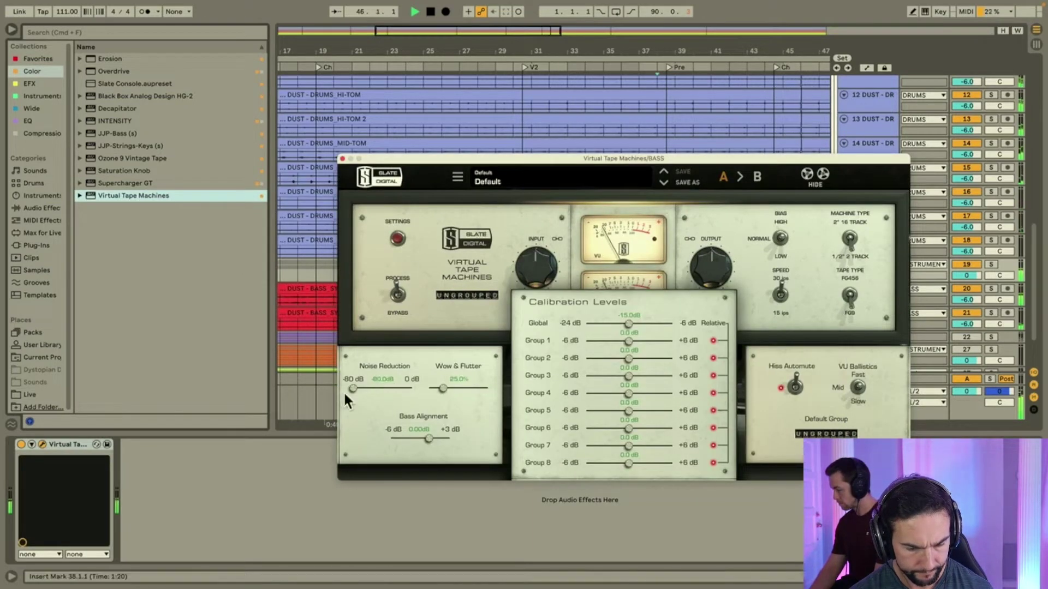
left_click_drag(429, 438, 410, 435)
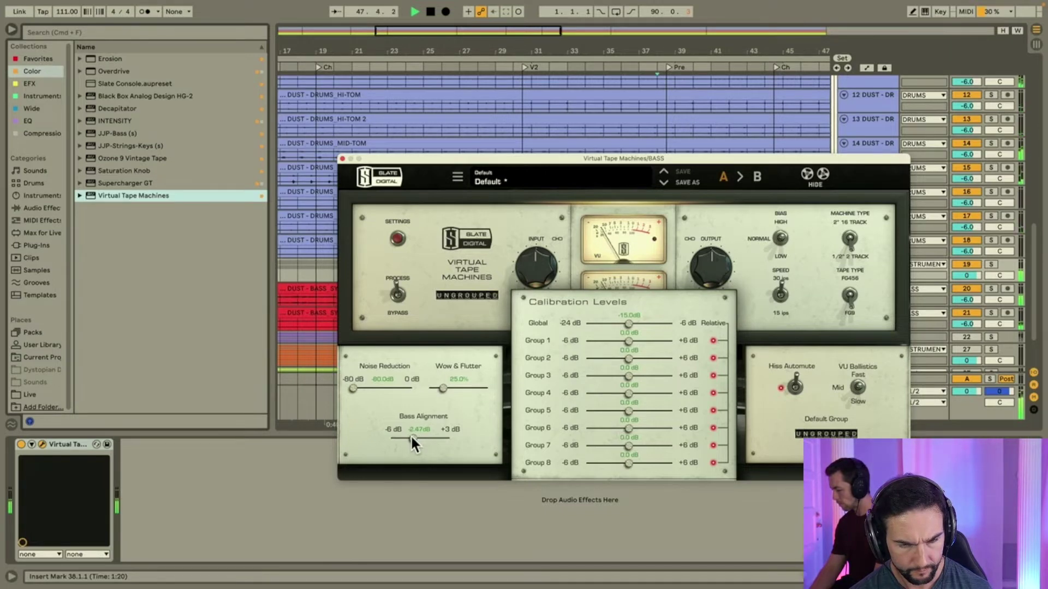
left_click(342, 158)
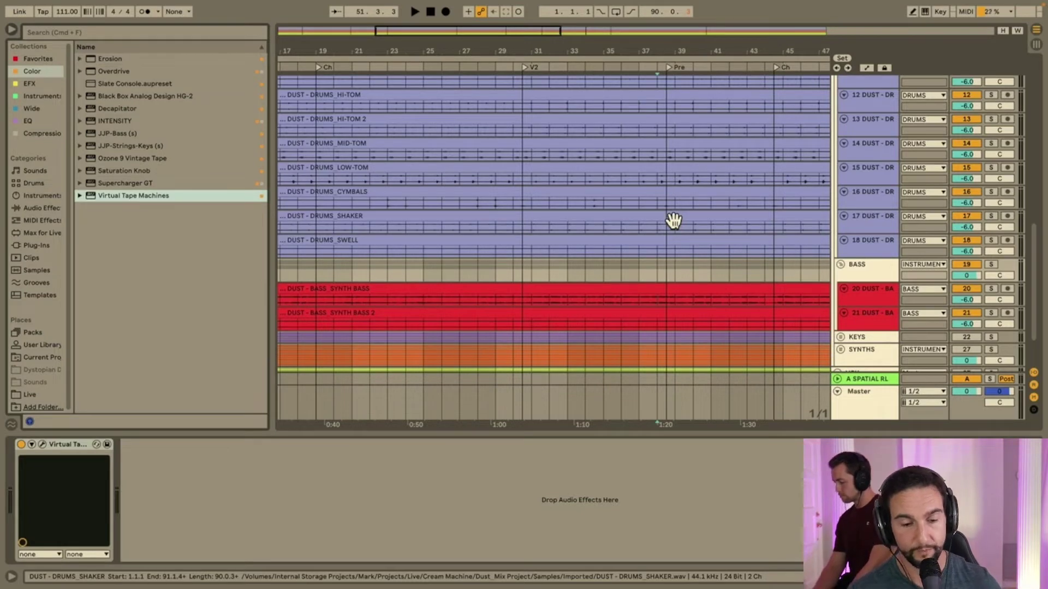
Resume playback and set the DRUMS group's send to the A SPATIAL RL return to -23.4 dB
key("space")
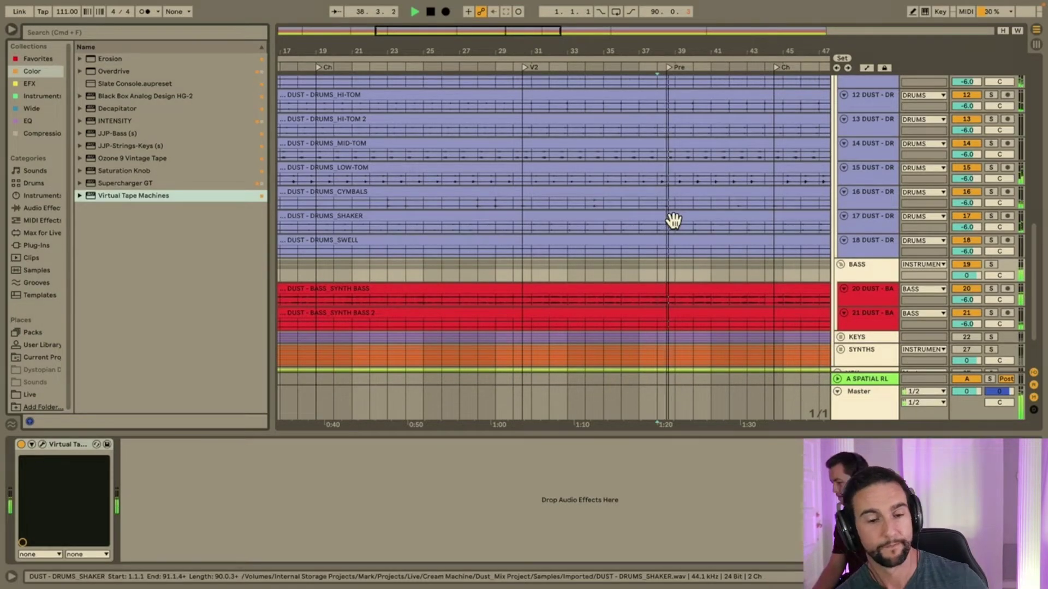
scroll(732, 304, "right", 5)
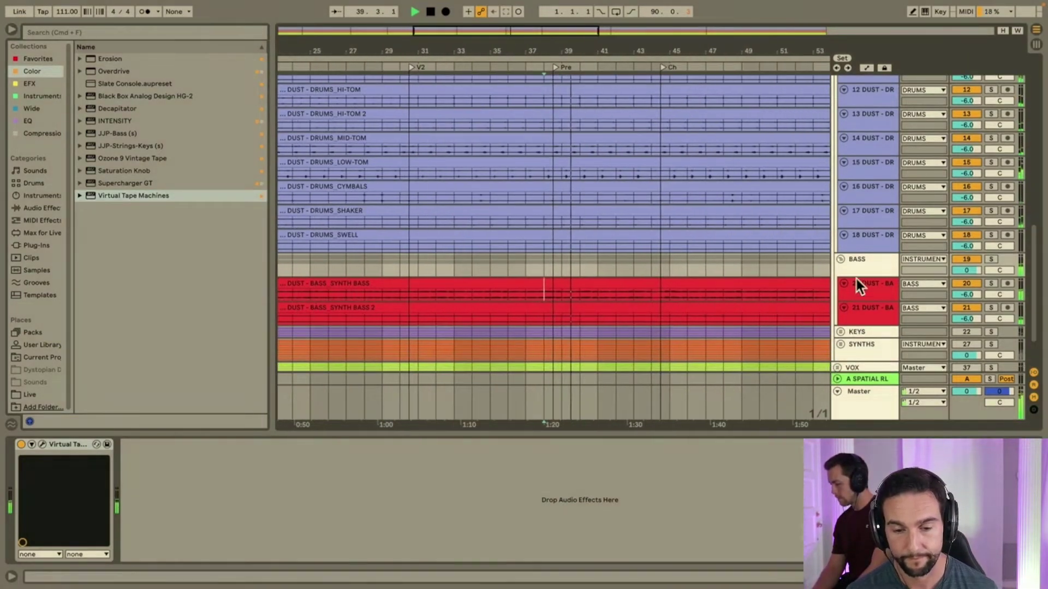
scroll(860, 269, "down", 1)
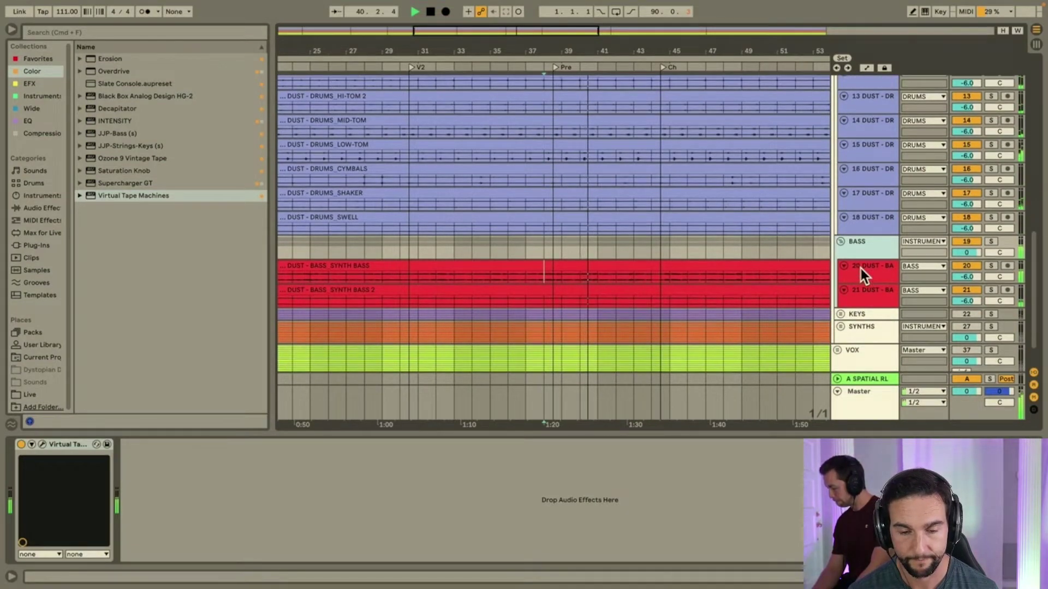
scroll(860, 269, "up", 5)
scroll(860, 269, "up", 8)
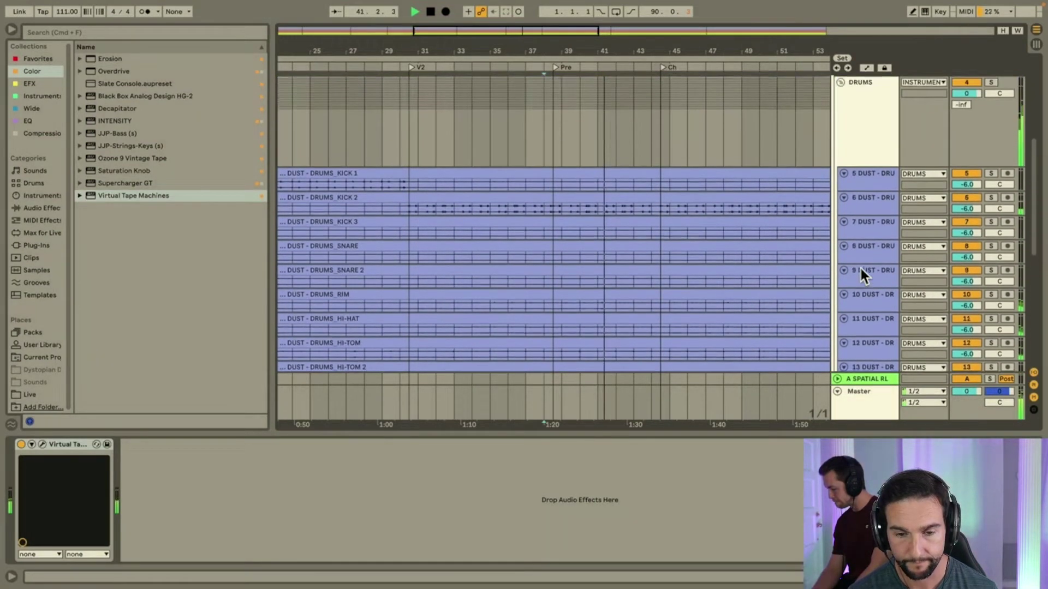
left_click(875, 135)
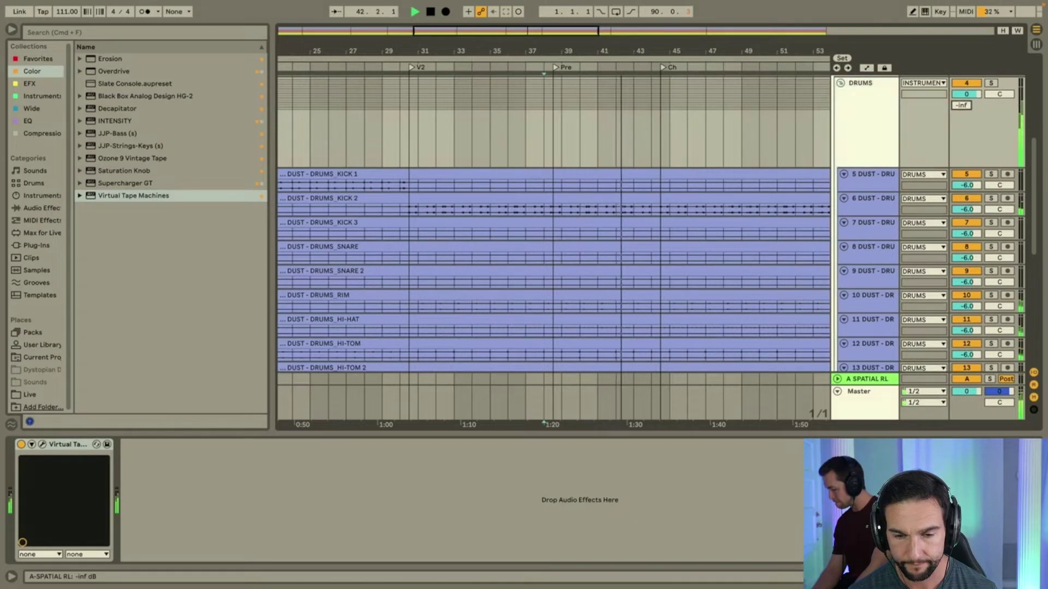
mouse_move(976, 100)
left_mouse_down()
mouse_move(976, 88)
mouse_move(962, 110)
left_mouse_up()
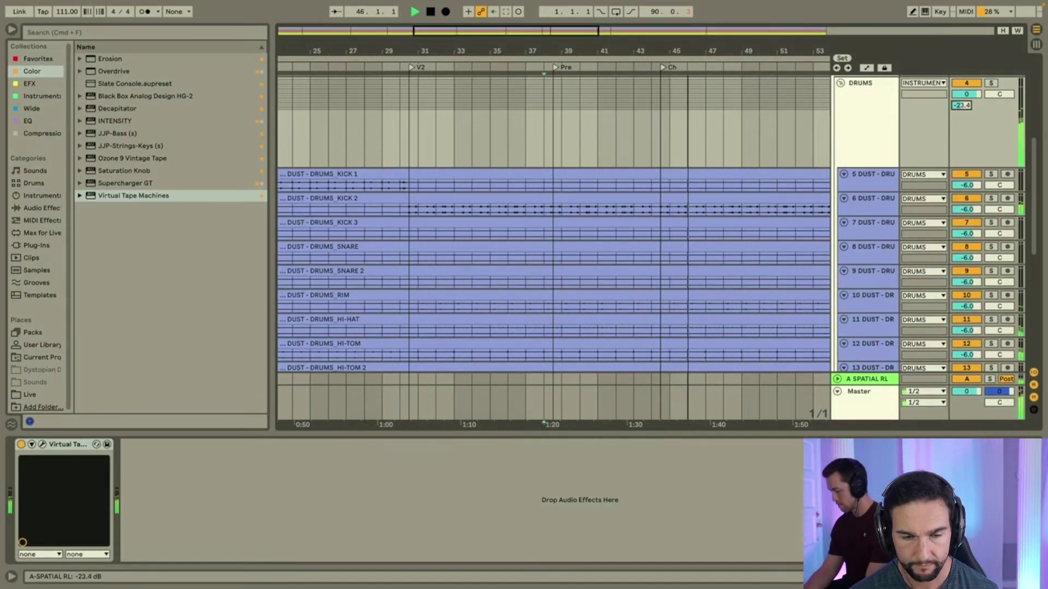
Fold the DRUMS group and unfold the KEYS group to show its tracks
left_click(840, 82)
left_click(866, 147)
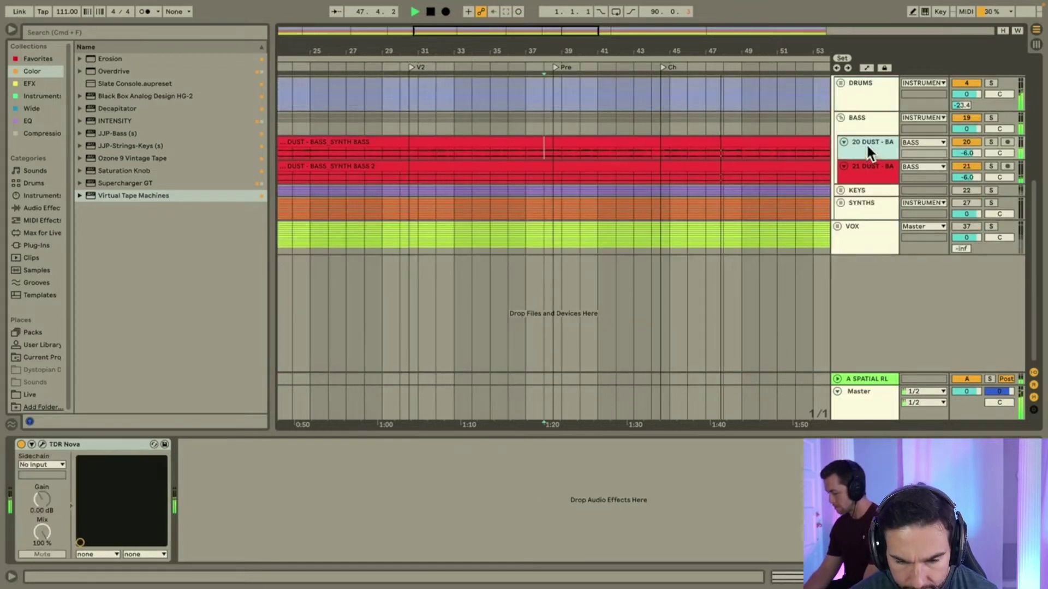
left_click(862, 191)
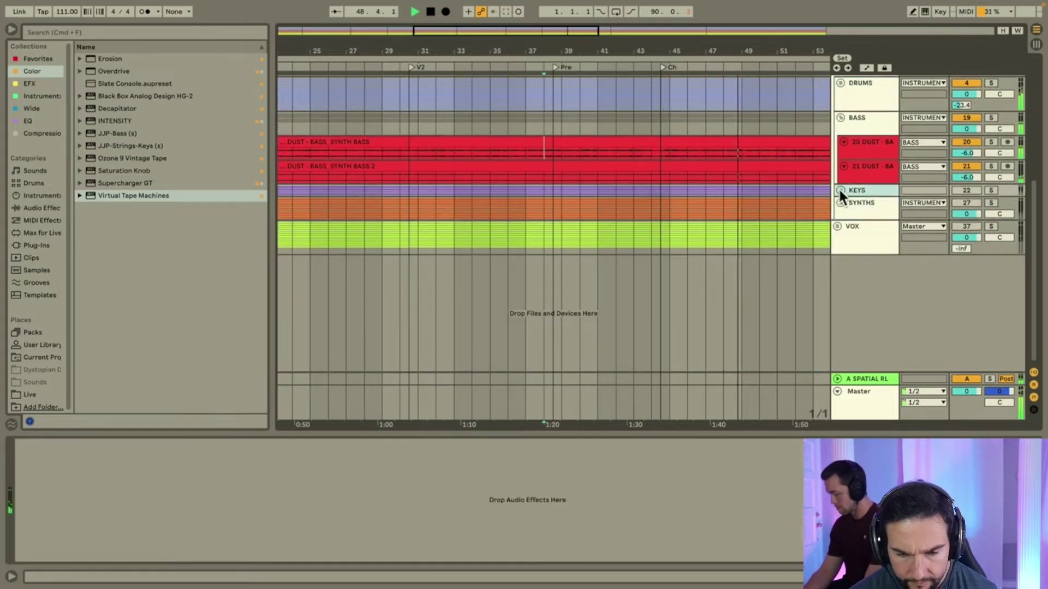
left_click(840, 190)
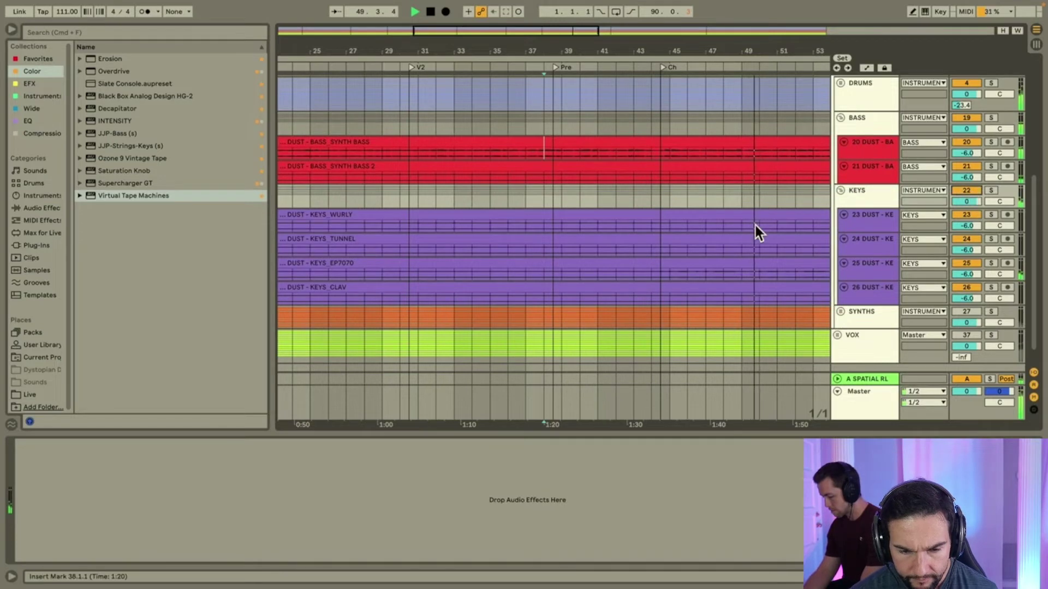
Enlarge the WURLY, TUNNEL and EP7070 tracks in the KEYS group to show their send controls
left_click_drag(865, 230, 865, 296)
key("minus")
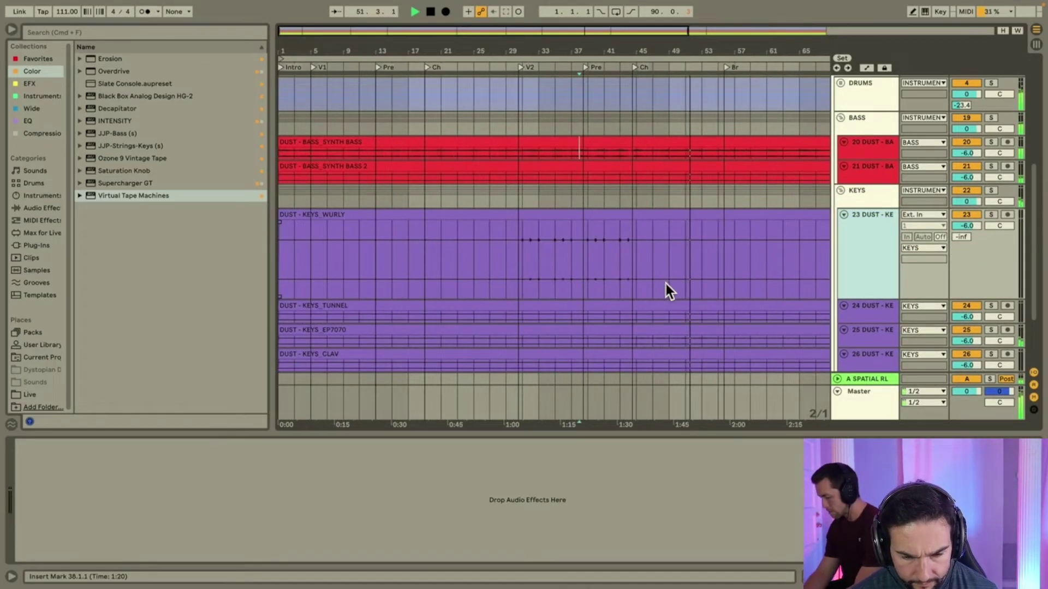
scroll(666, 284, "down", 2)
left_click_drag(863, 293, 865, 362)
scroll(711, 317, "down", 2)
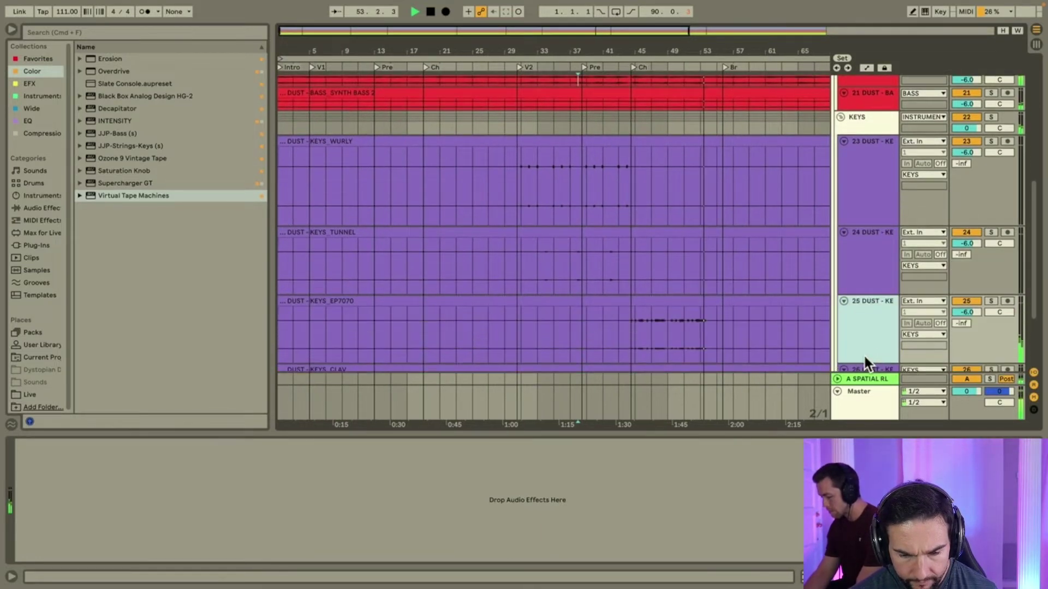
scroll(758, 310, "down", 3)
Play from the chorus at bar 45 and set the EP7070 track's A SPATIAL RL send to -13.4 dB
left_click(634, 285)
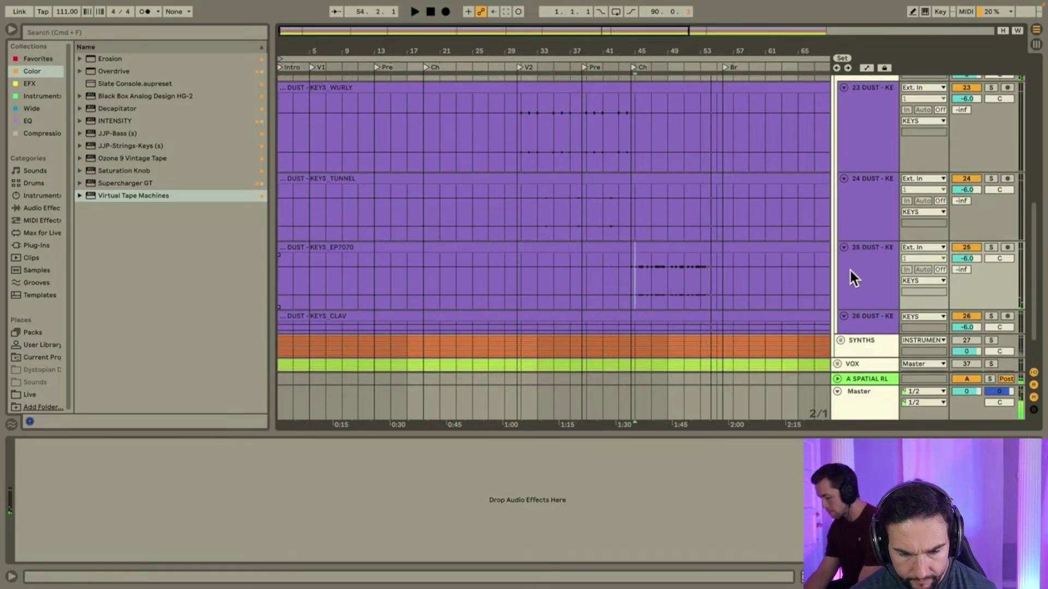
left_click(883, 270)
left_click_drag(962, 269, 962, 256)
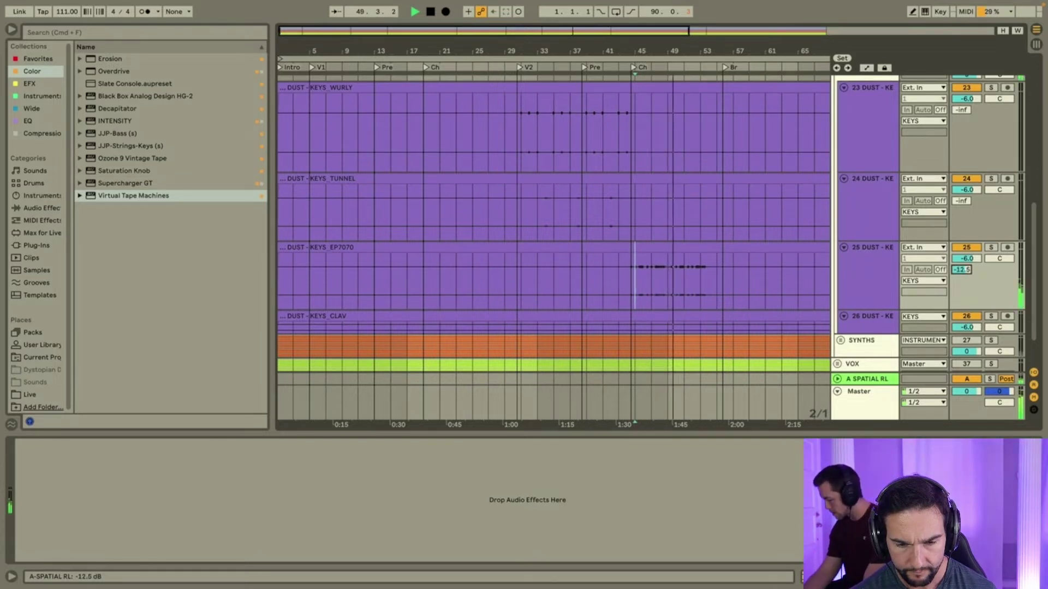
left_click_drag(961, 270, 962, 271)
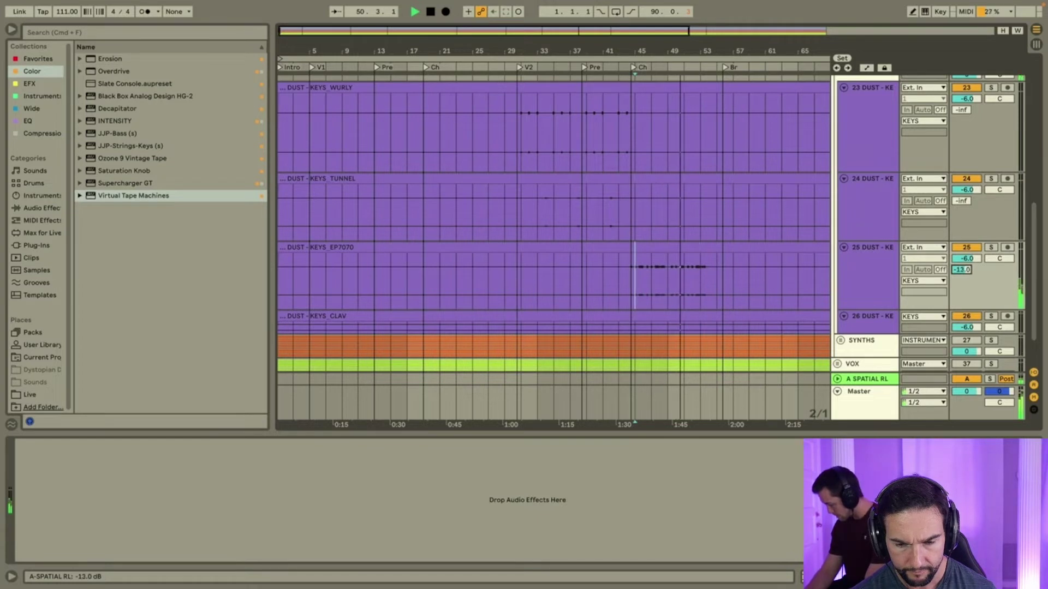
Load the BX Console Default preset from the EQ collection onto the EP7070 track
left_click(861, 263)
left_click(45, 120)
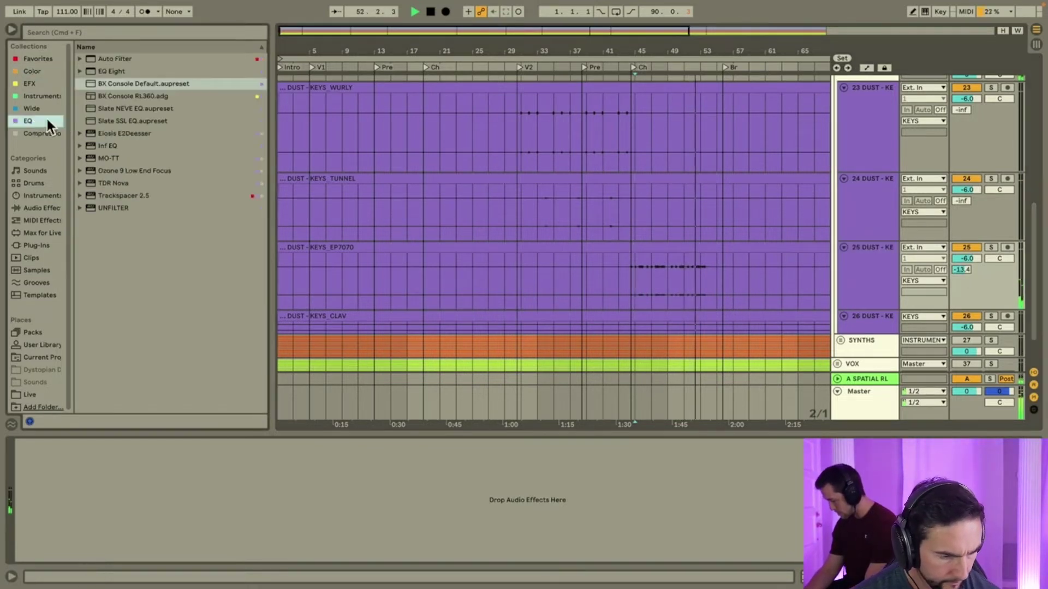
double_click(126, 86)
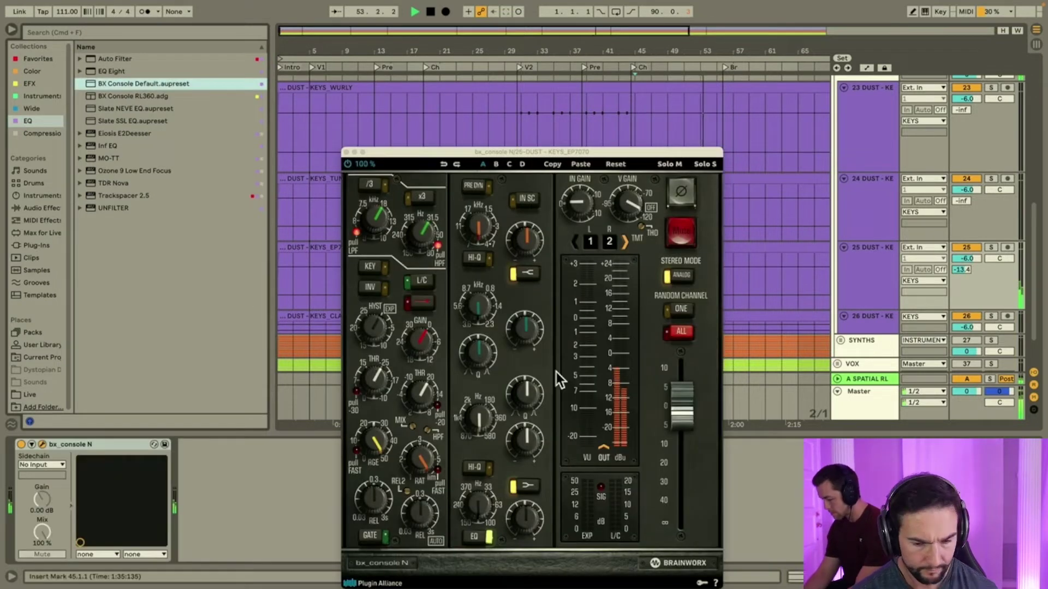
Randomize the EP7070 console channels, restart playback, and cut the low EQ band's gain in bx_console N
left_click(676, 310)
key("space")
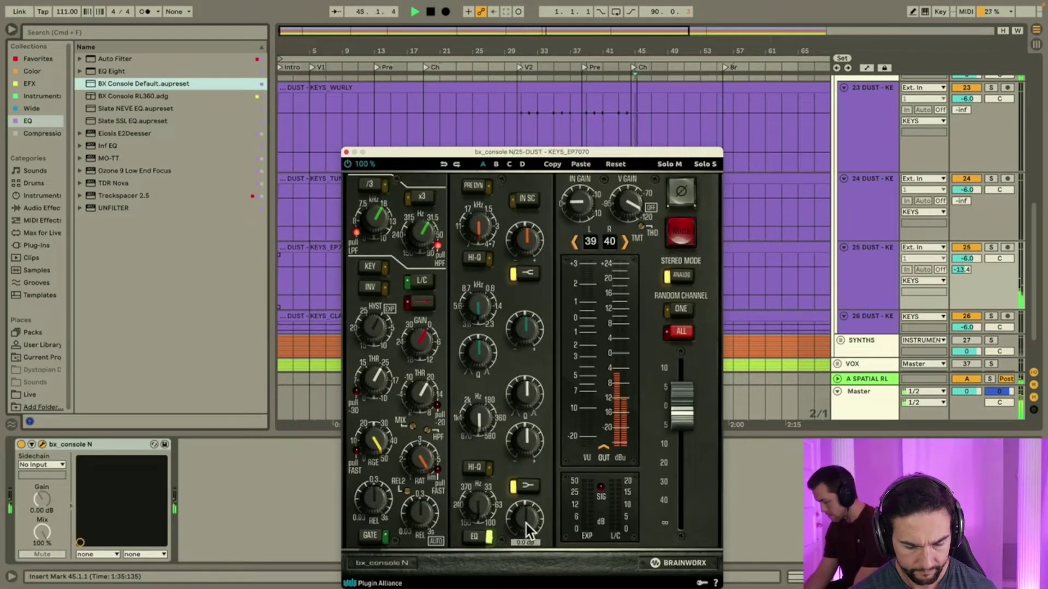
left_click_drag(526, 523, 525, 543)
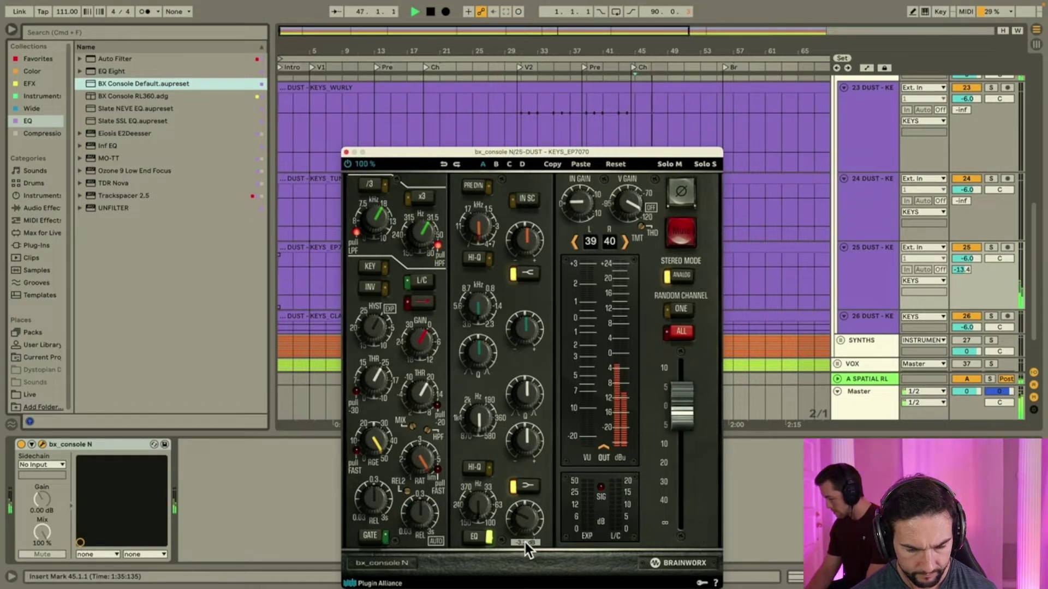
left_click(346, 152)
Play the WURLY track from bar 33 and set its A SPATIAL RL send to -21.0 dB
scroll(690, 246, "down", 2)
scroll(690, 245, "right", 3)
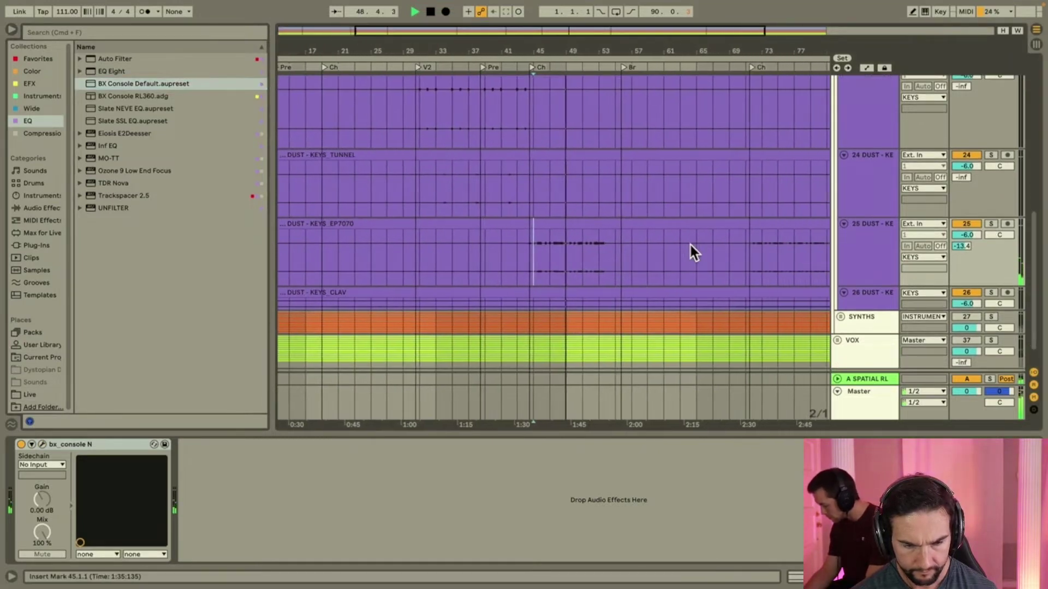
scroll(690, 251, "up", 2)
scroll(690, 251, "left", 1)
left_click(453, 169)
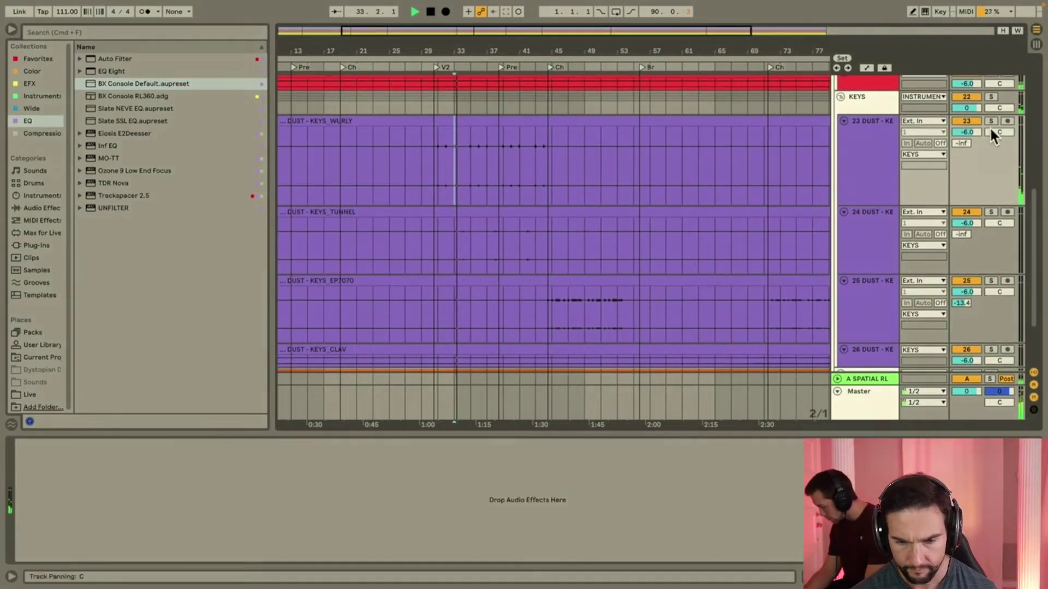
left_click(862, 160)
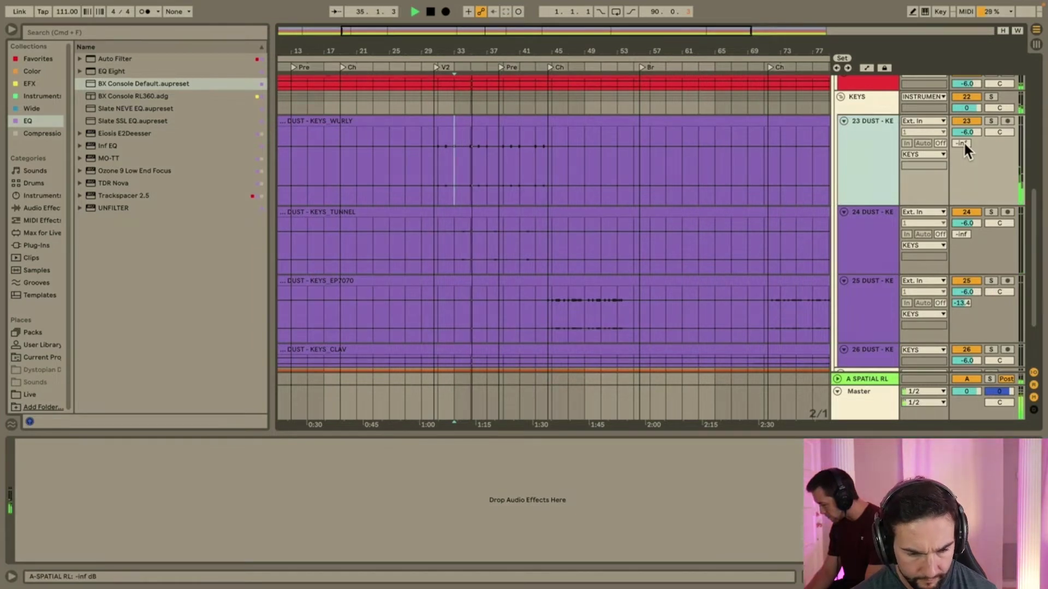
left_click_drag(962, 139, 962, 128)
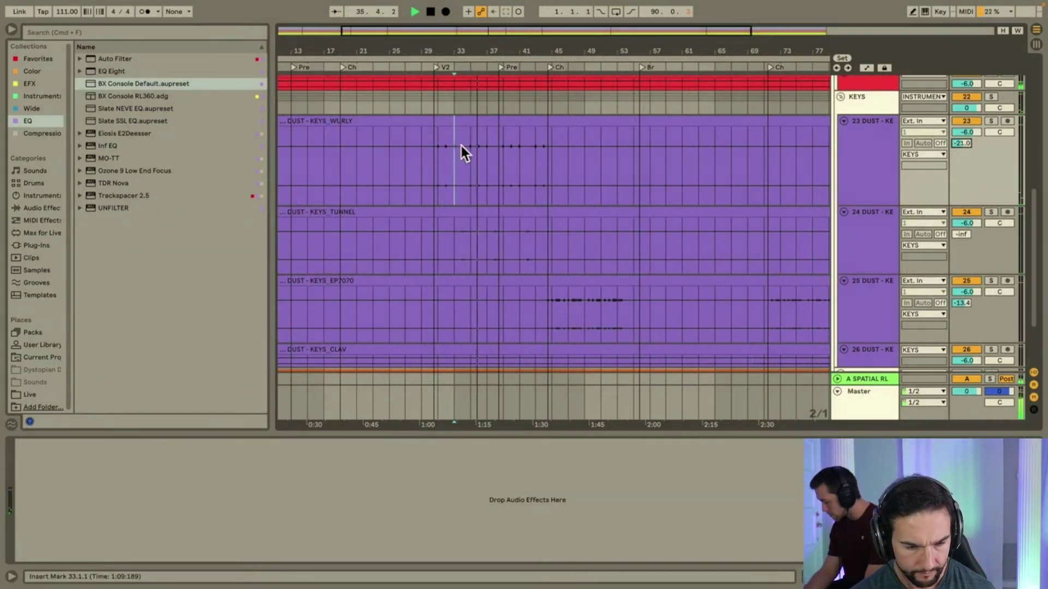
scroll(461, 146, "up", 3)
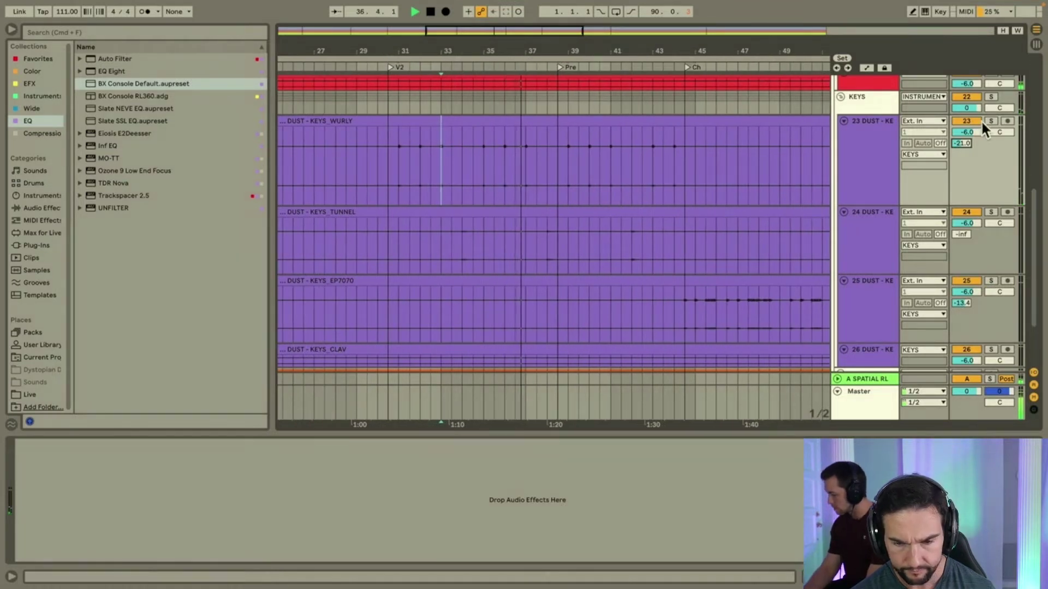
Disable the WURLY track's A SPATIAL RL send and replay from bars 33 and 30 to compare its sound
right_click(960, 143)
left_click(941, 153)
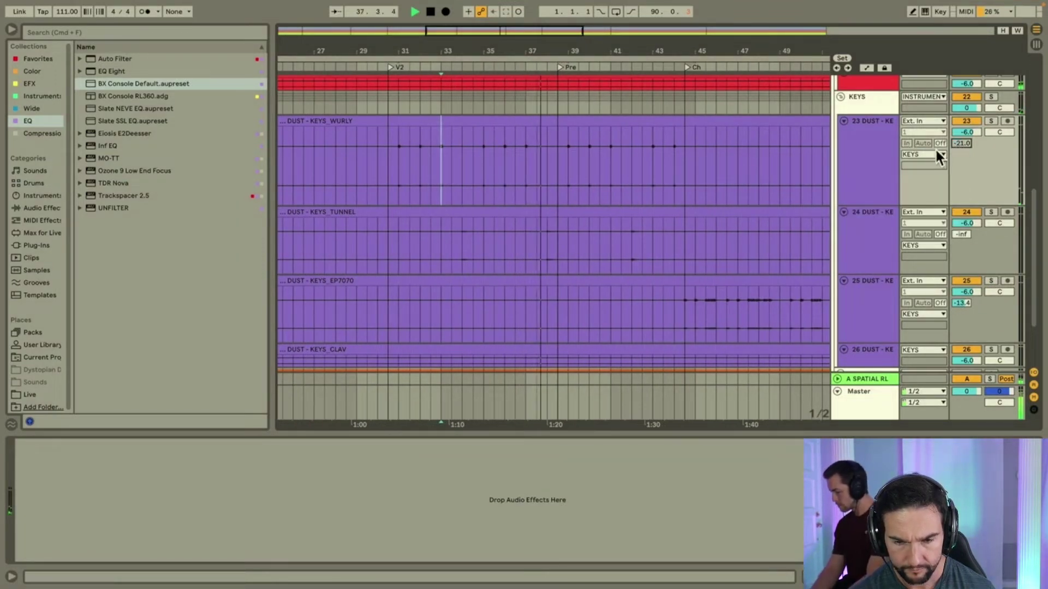
key("space")
key("space")
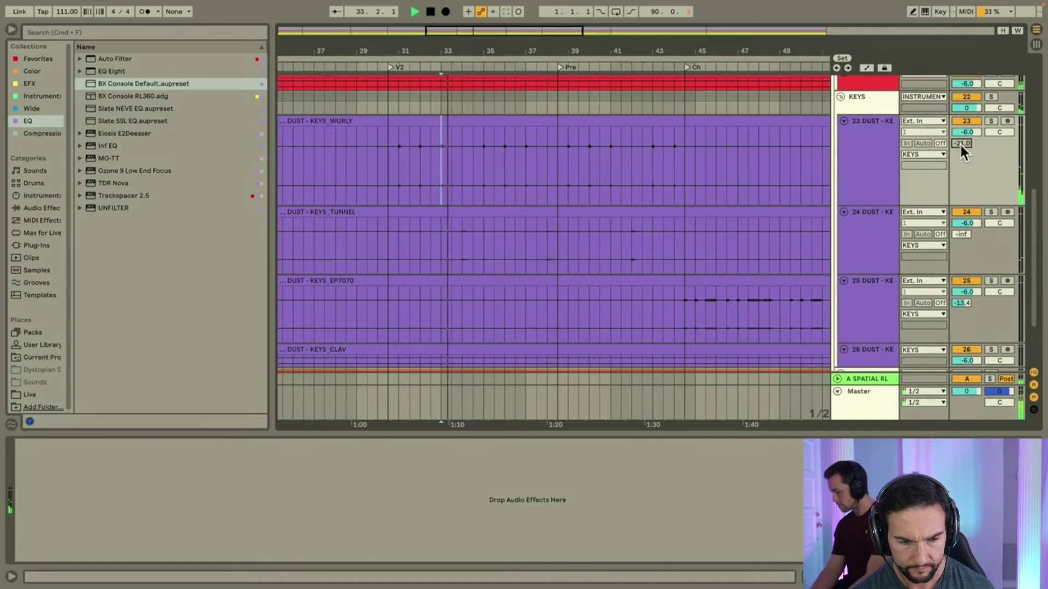
left_click(382, 172)
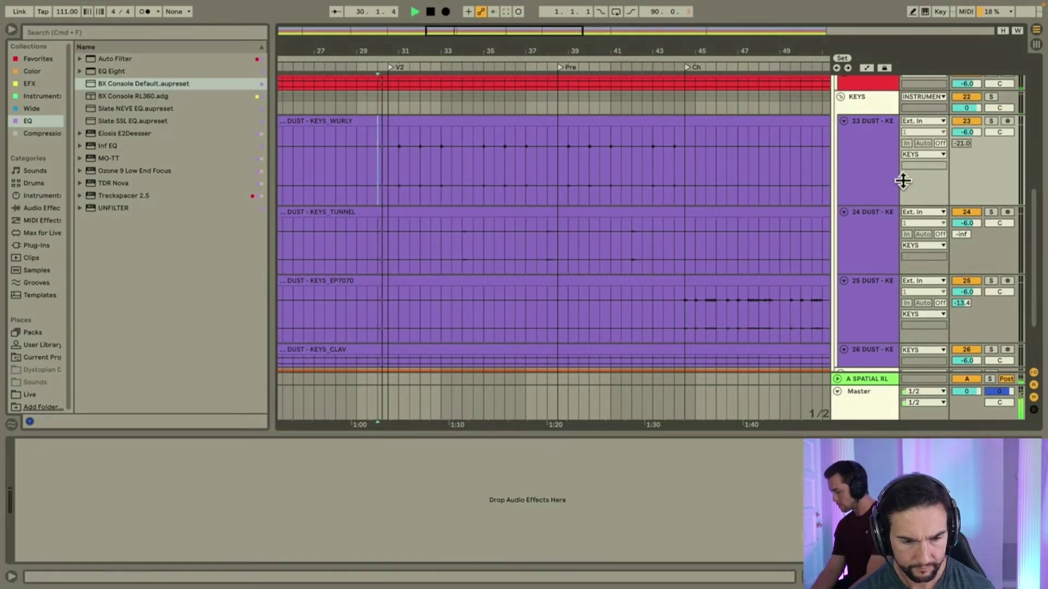
Re-enable the WURLY track's A SPATIAL RL send and set it to -19.0 dB
right_click(961, 143)
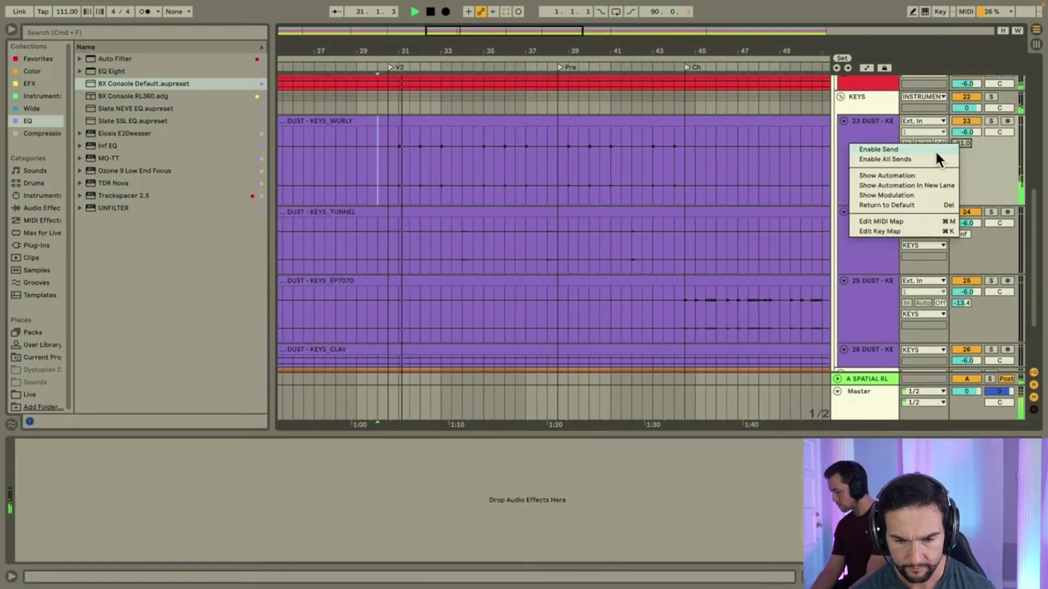
left_click(935, 149)
mouse_move(962, 146)
left_mouse_down()
mouse_move(962, 105)
mouse_move(961, 141)
left_mouse_up()
Load the BX Console Default preset onto the WURLY track
left_click(842, 158)
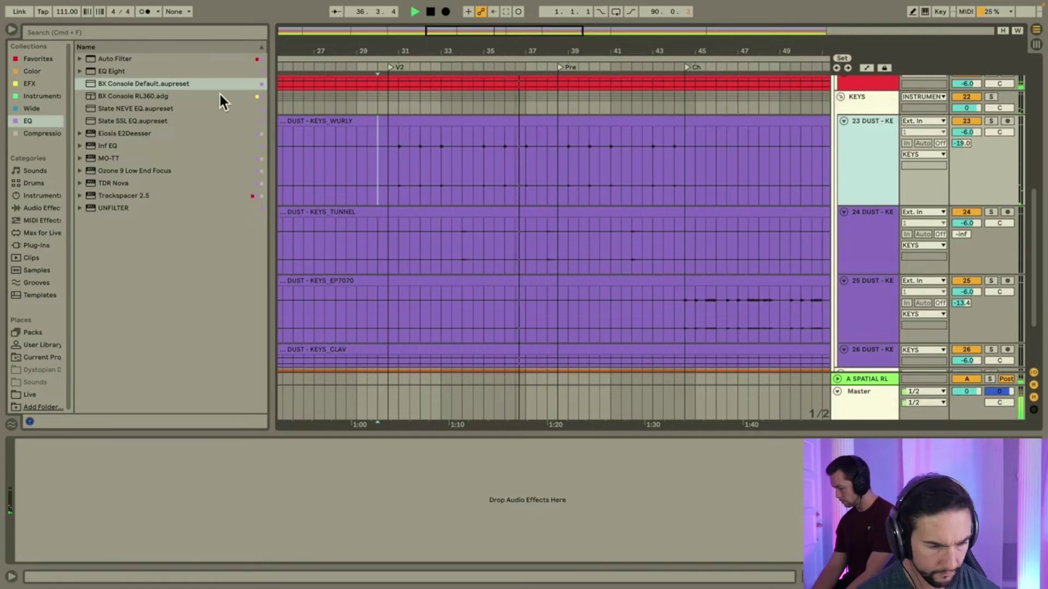
left_click(176, 75)
double_click(143, 83)
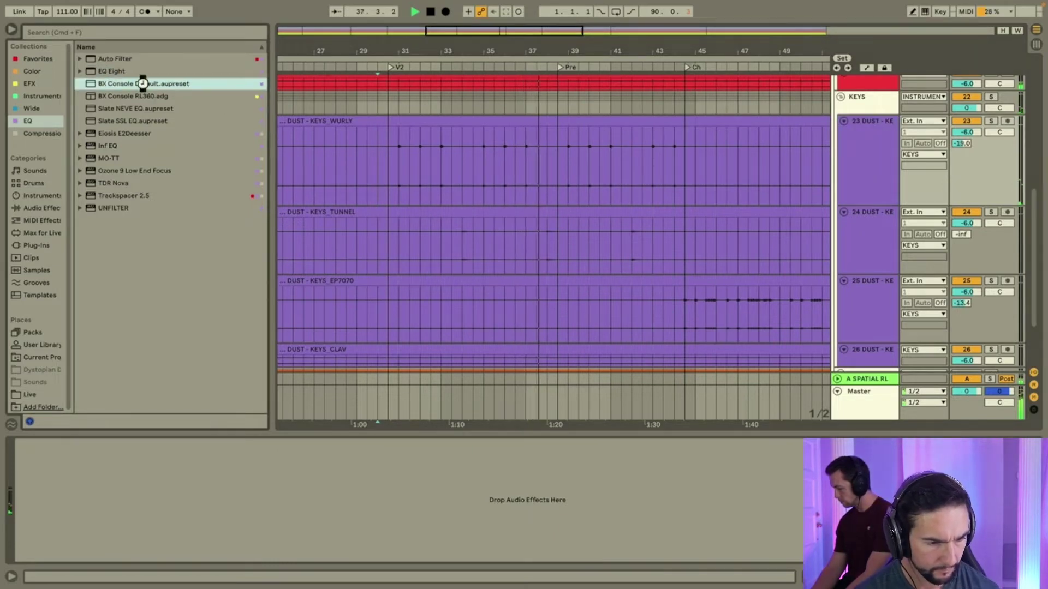
Randomize the WURLY console channels and cut the low EQ band's gain to about -6 dB in bx_console N
left_click(679, 308)
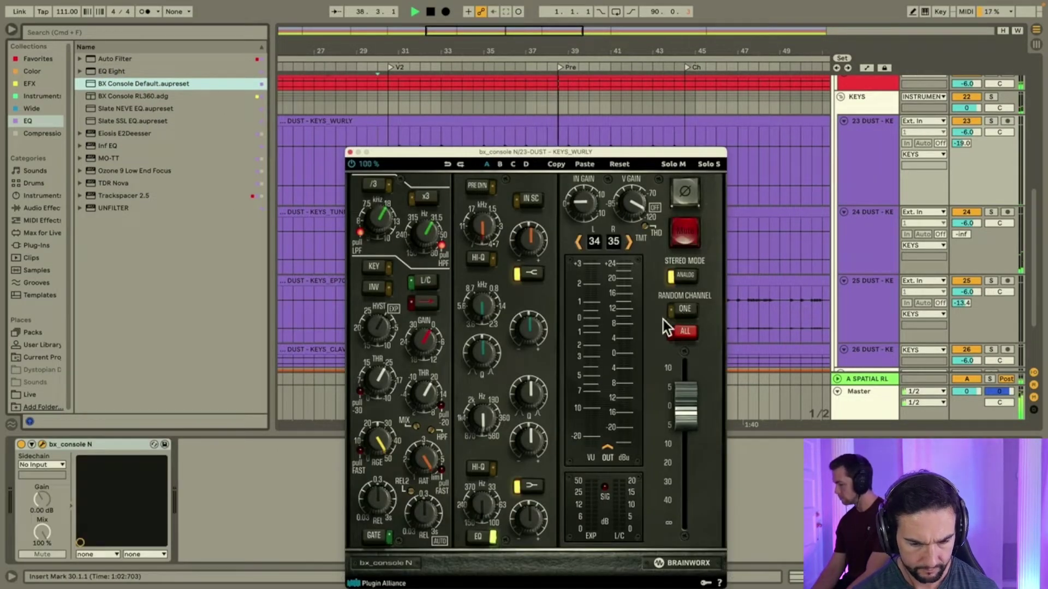
left_click_drag(531, 522, 532, 544)
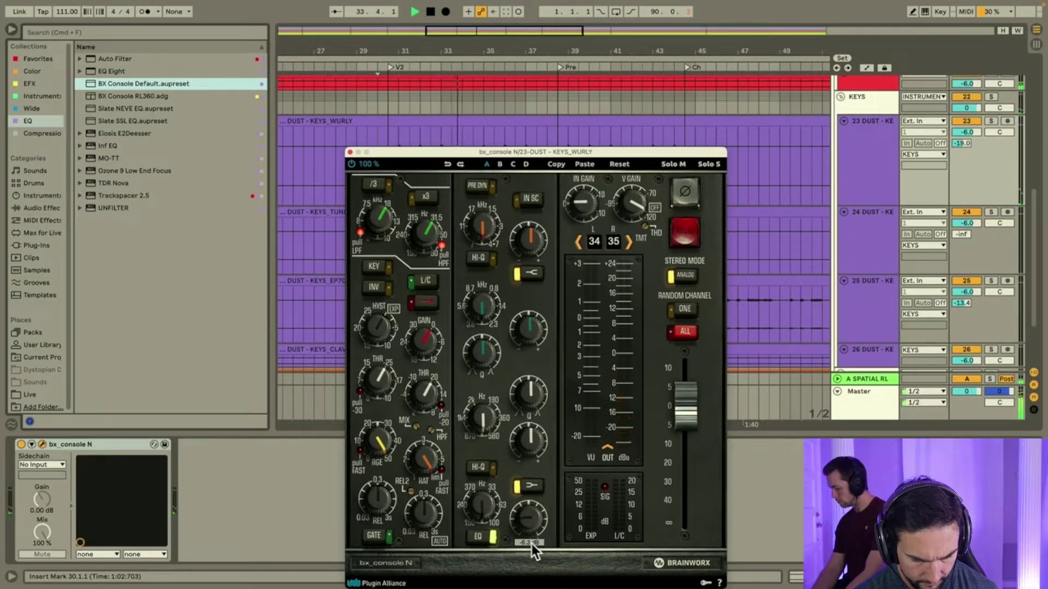
left_click(349, 152)
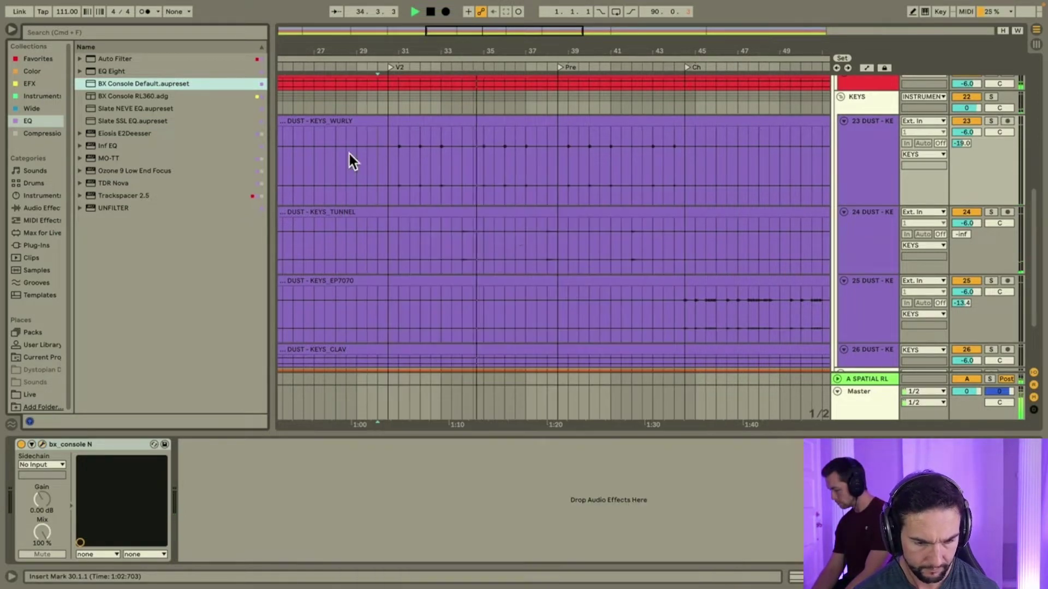
Load the BX Console Default preset onto the TUNNEL track and cut its low EQ band's gain to about -11.5 dB during playback from bar 34
left_click(462, 258)
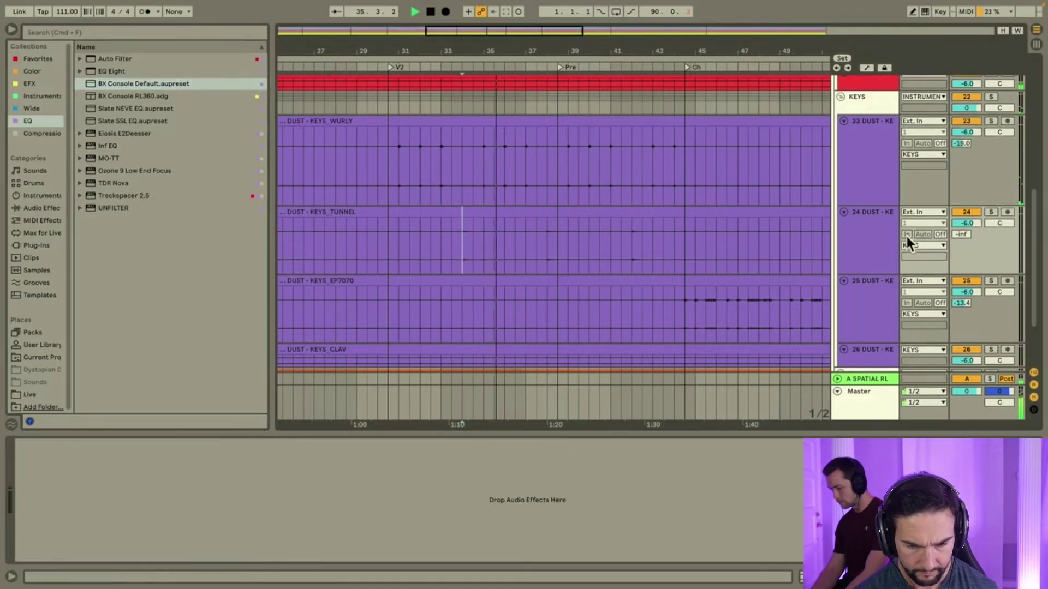
double_click(239, 85)
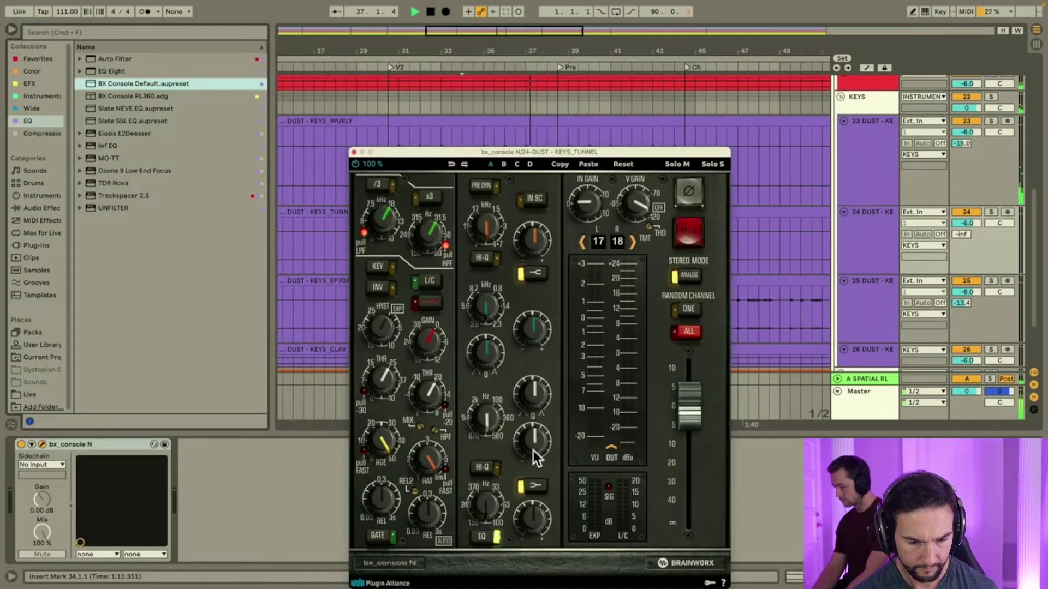
key("space")
key("space")
left_click_drag(536, 521, 541, 563)
key("space")
key("space")
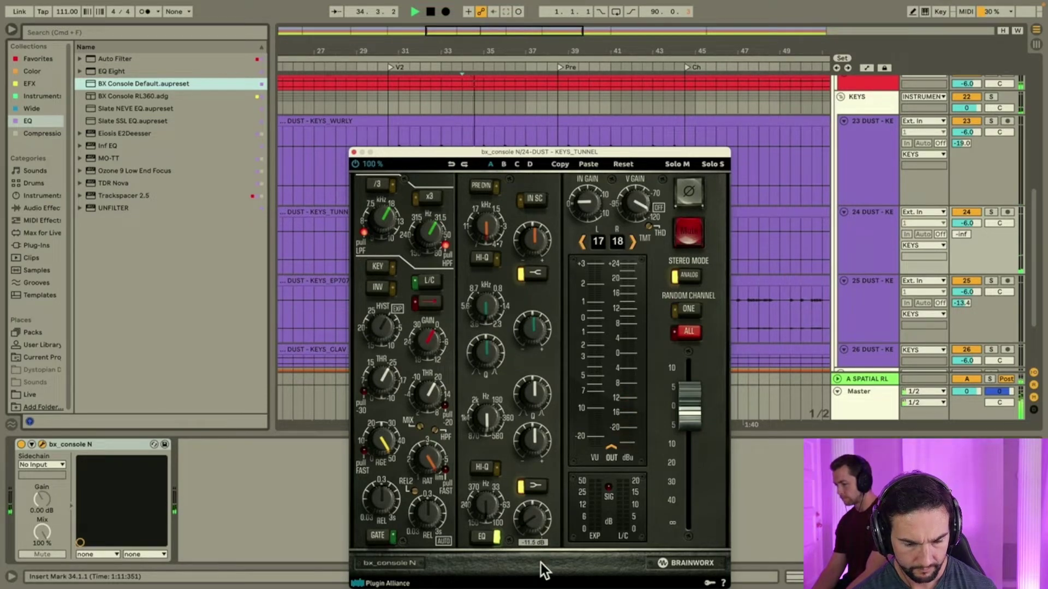
left_click(353, 152)
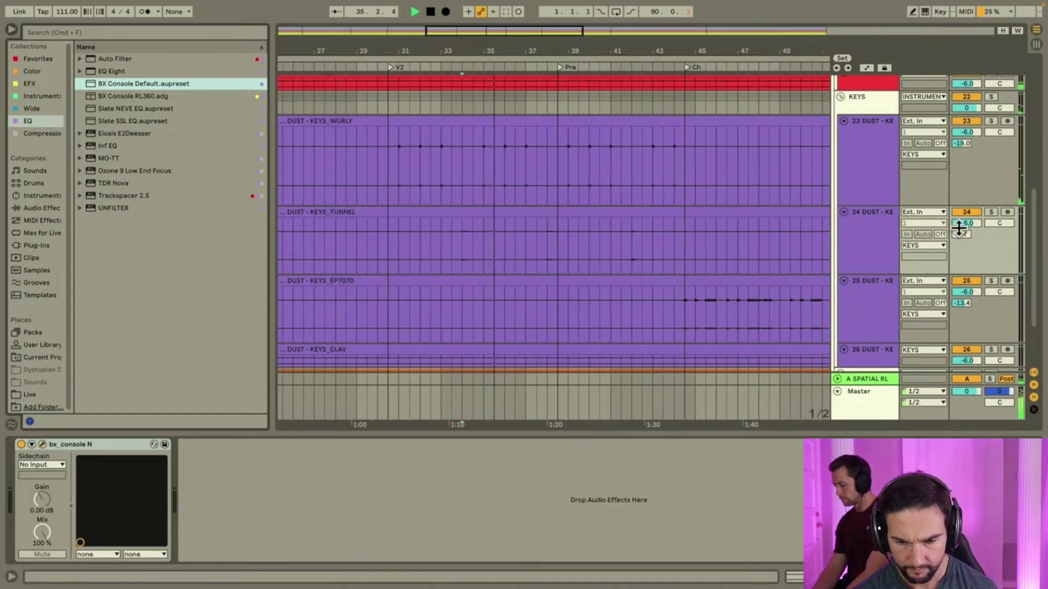
Replay the TUNNEL part from bar 34 and set its A SPATIAL RL send to -8.0 dB
key("space")
key("space")
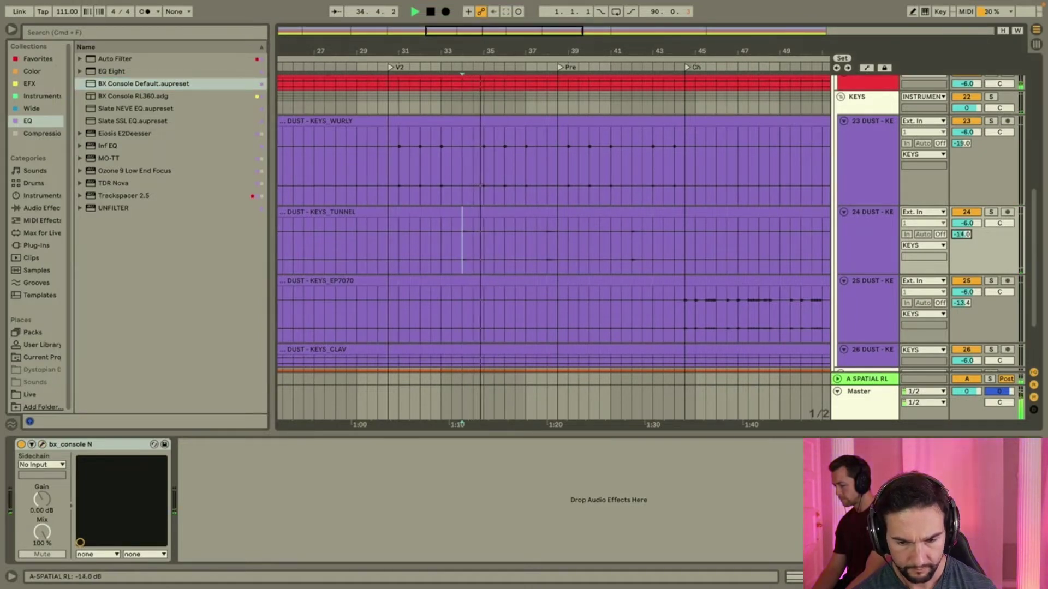
key("space")
key("space")
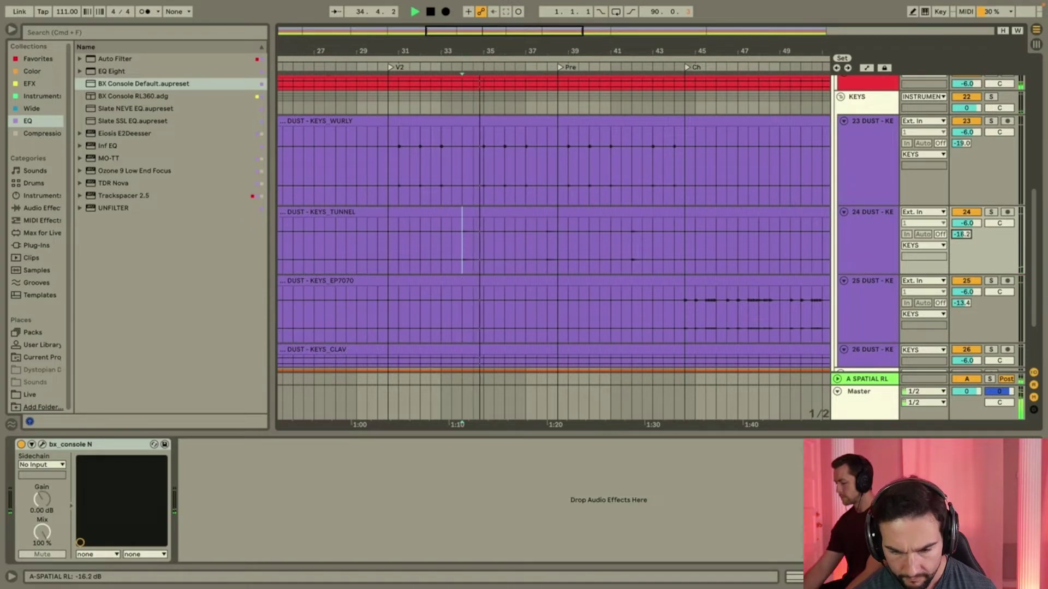
key("space")
key("space")
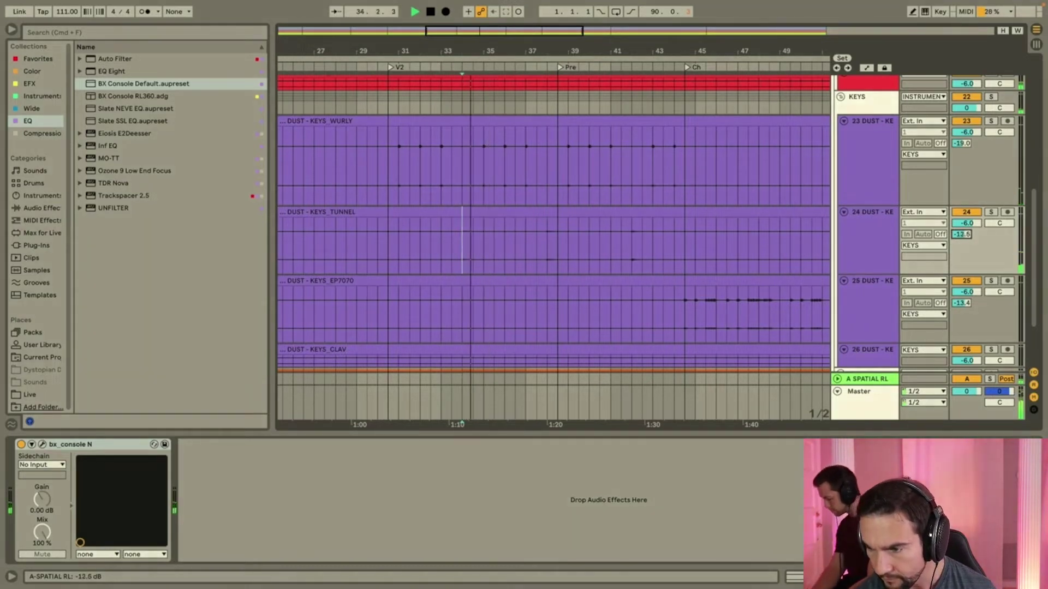
key("space")
key("space")
left_click_drag(961, 234, 961, 228)
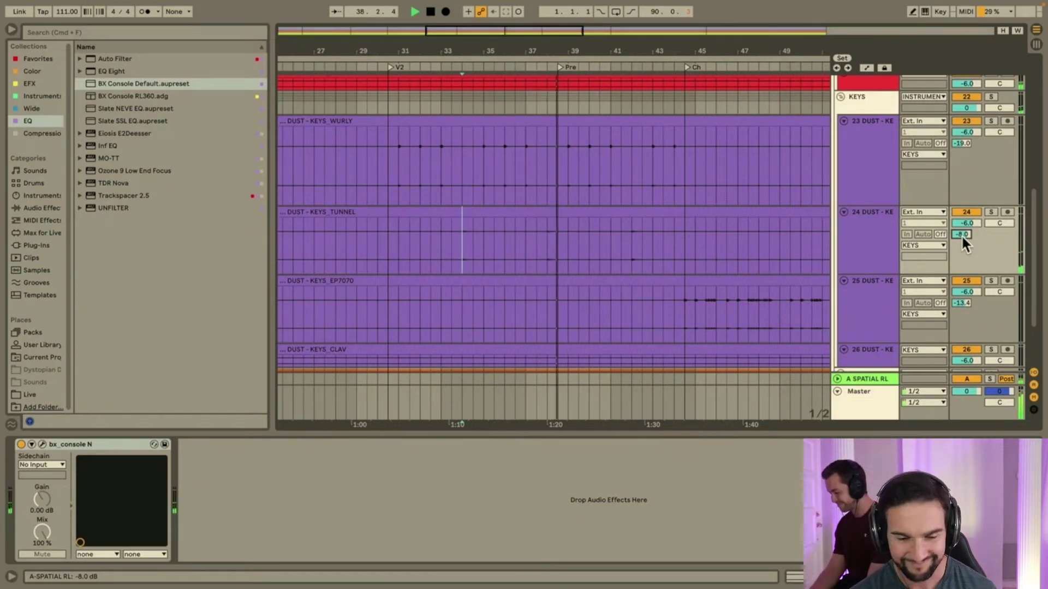
Raise the low EQ band's frequency and boost the high-mid band's gain in the TUNNEL track's bx_console N
left_click(870, 252)
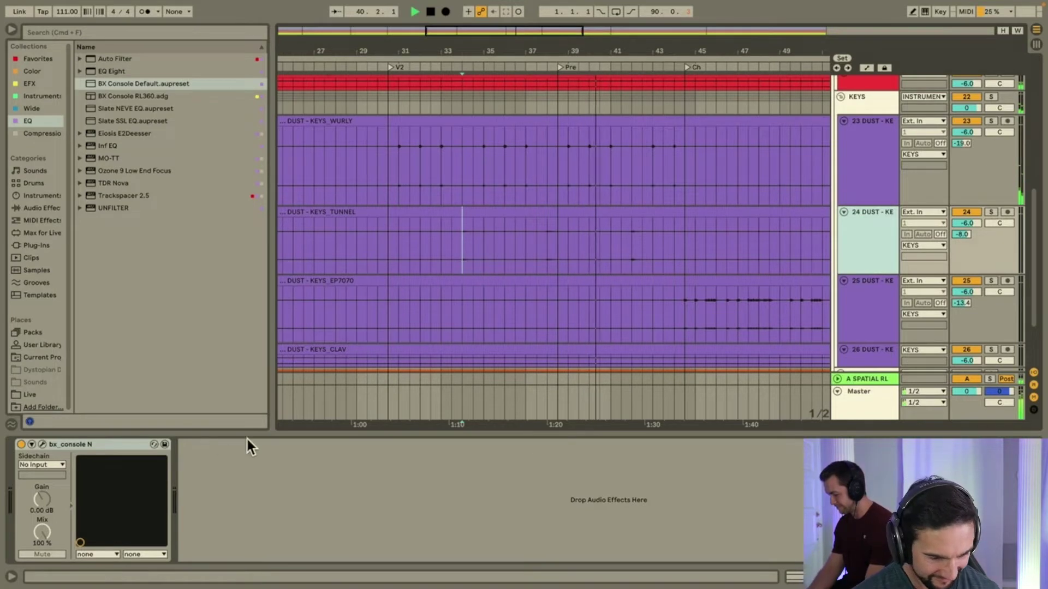
left_click(41, 444)
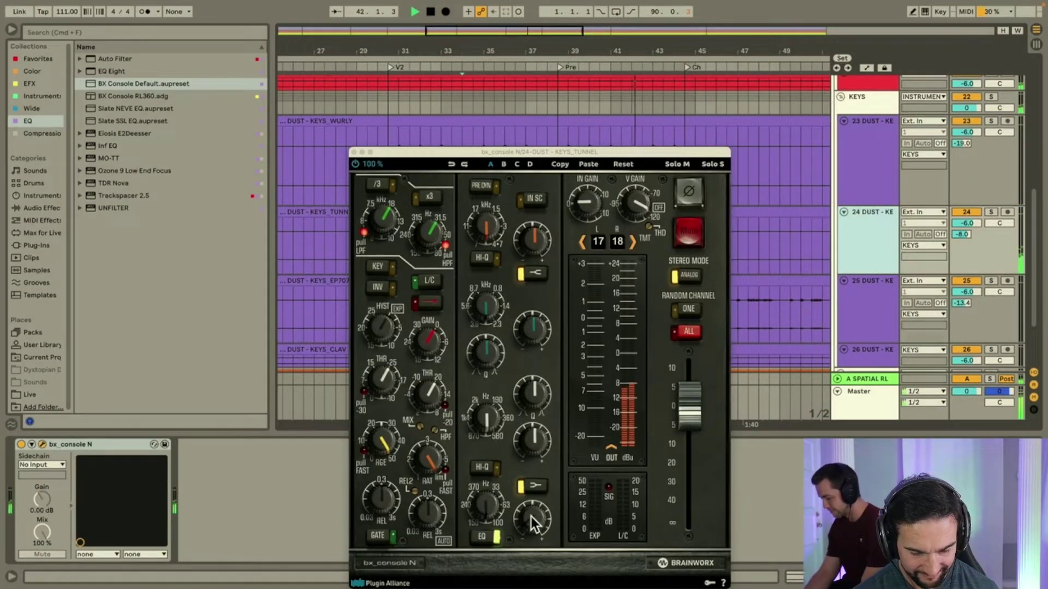
left_click_drag(494, 510, 496, 488)
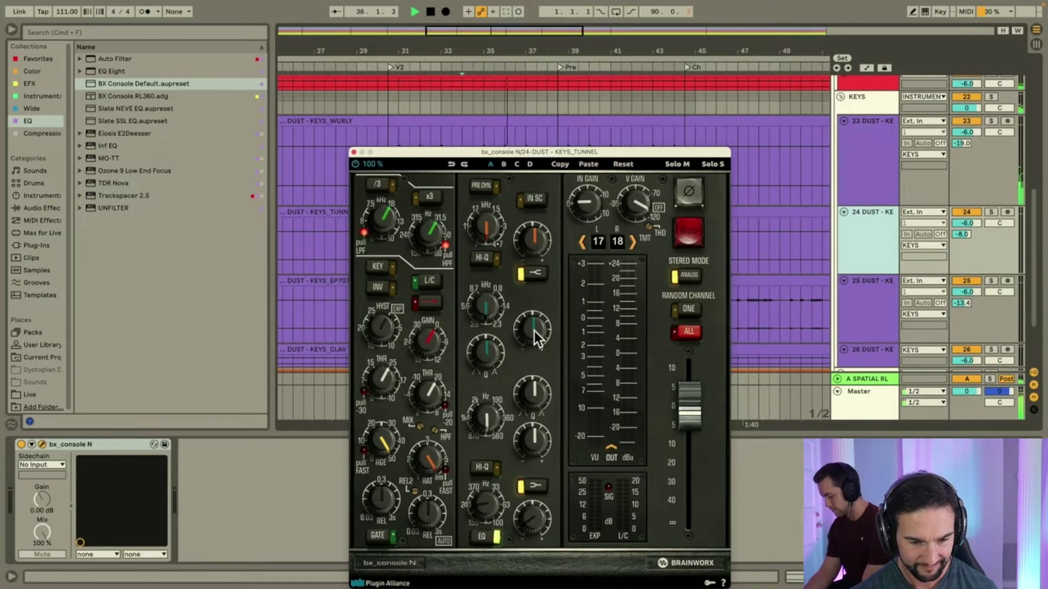
left_click_drag(535, 332, 536, 320)
mouse_move(483, 310)
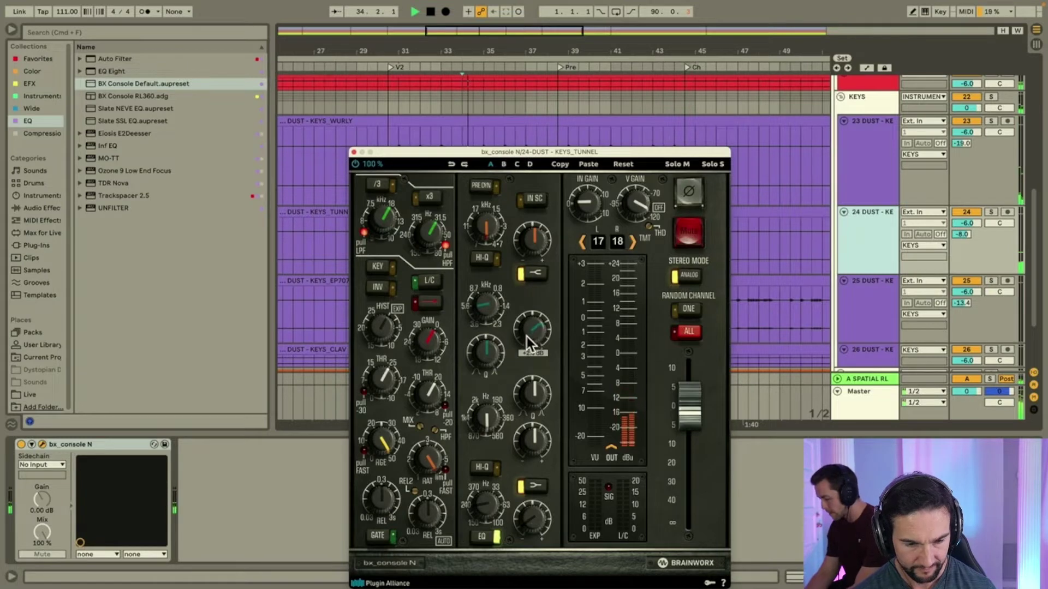
left_click(354, 152)
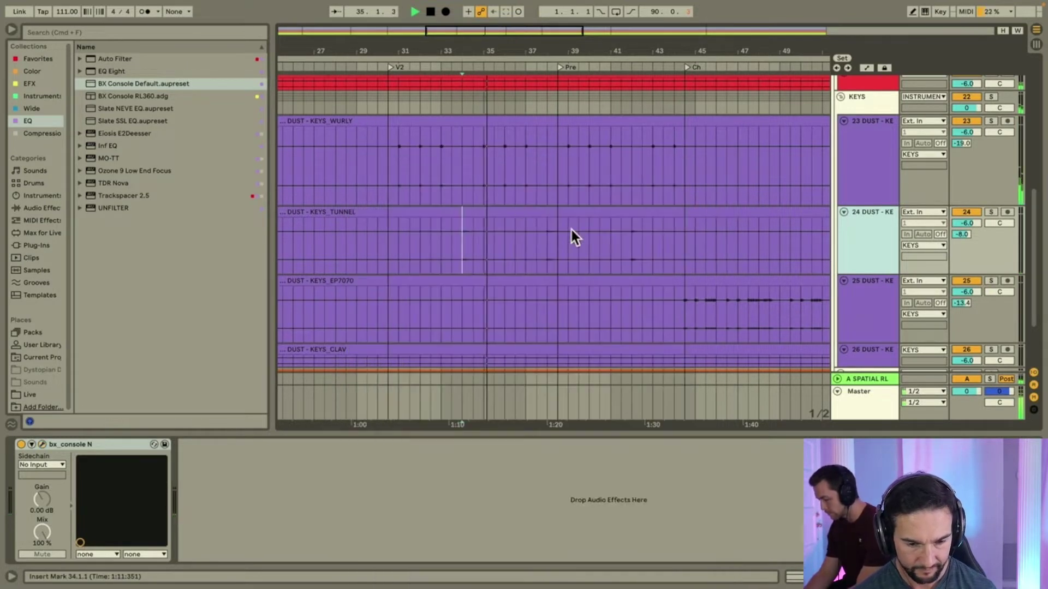
Expand the DRUMS group to show its individual tracks
scroll(571, 230, "down", 1)
scroll(572, 231, "up", 10)
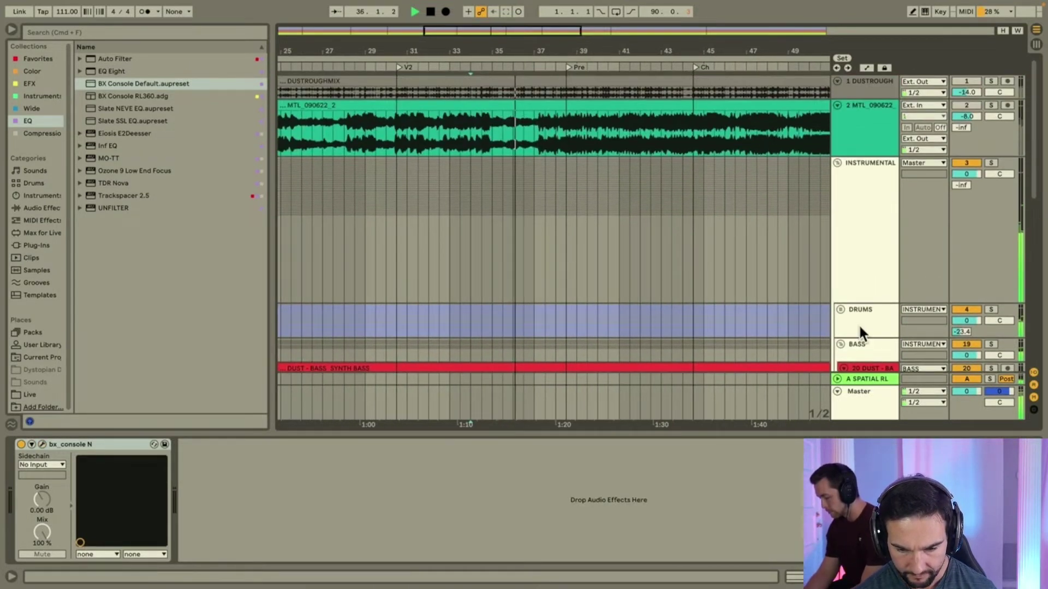
left_click(845, 313)
left_click(843, 306)
scroll(844, 309, "down", 5)
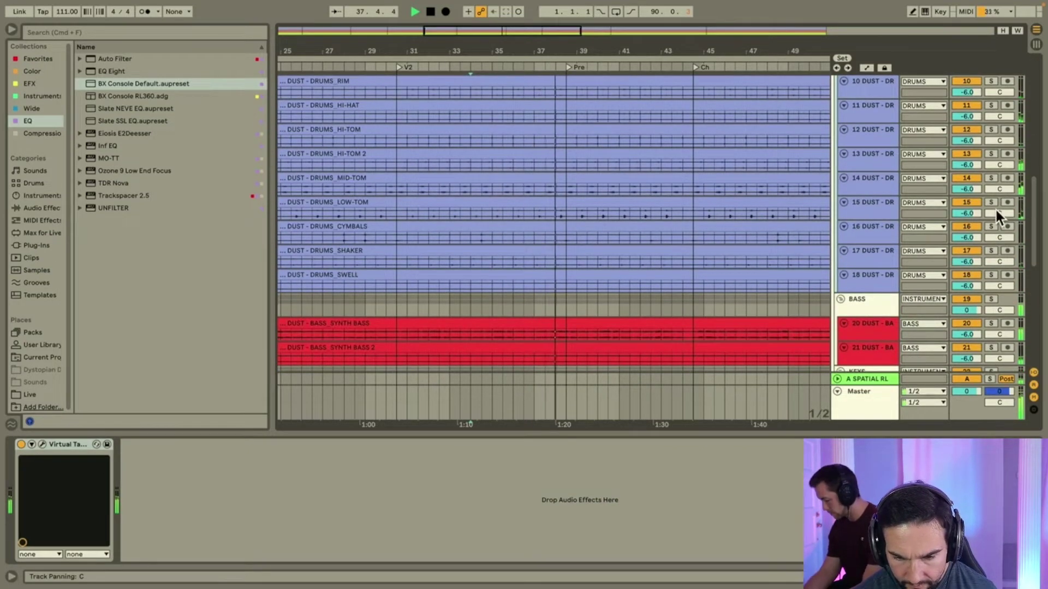
Solo the MID-TOM drum track and load the BX Console Default preset on it with a randomized console channel
left_click(991, 179)
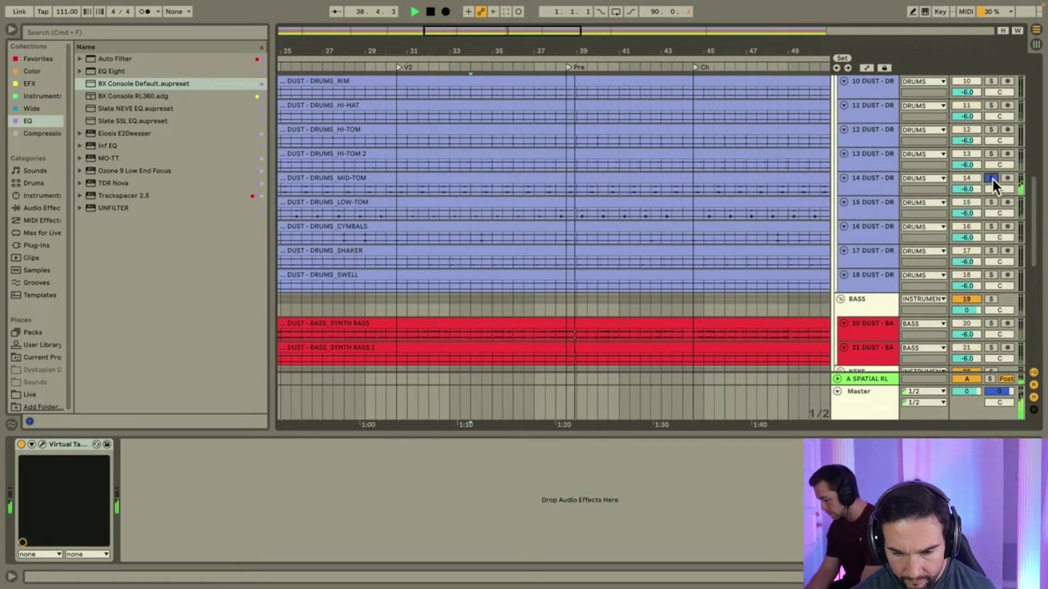
double_click(180, 83)
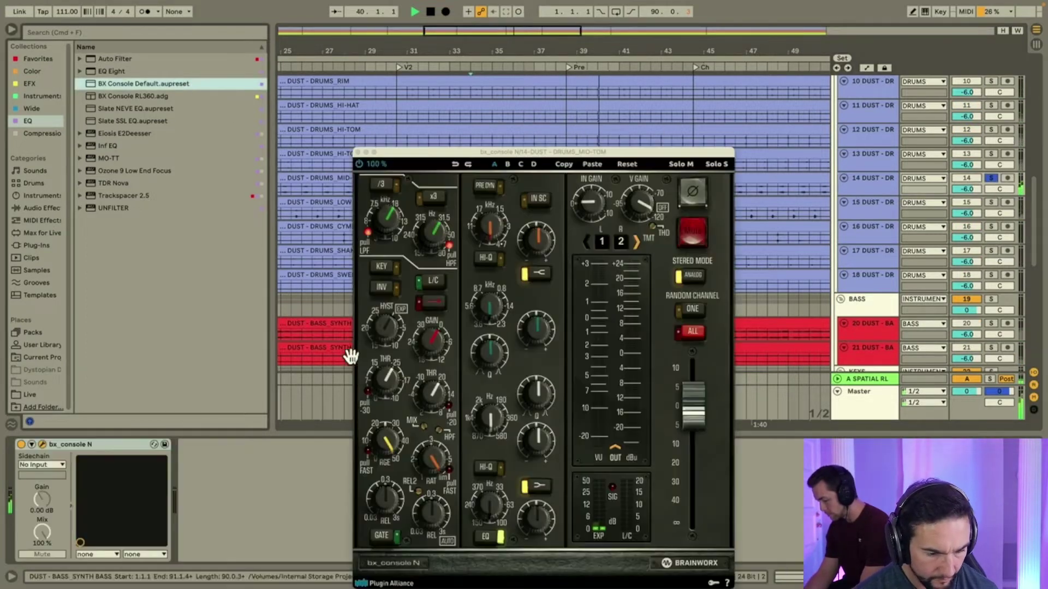
left_click(691, 310)
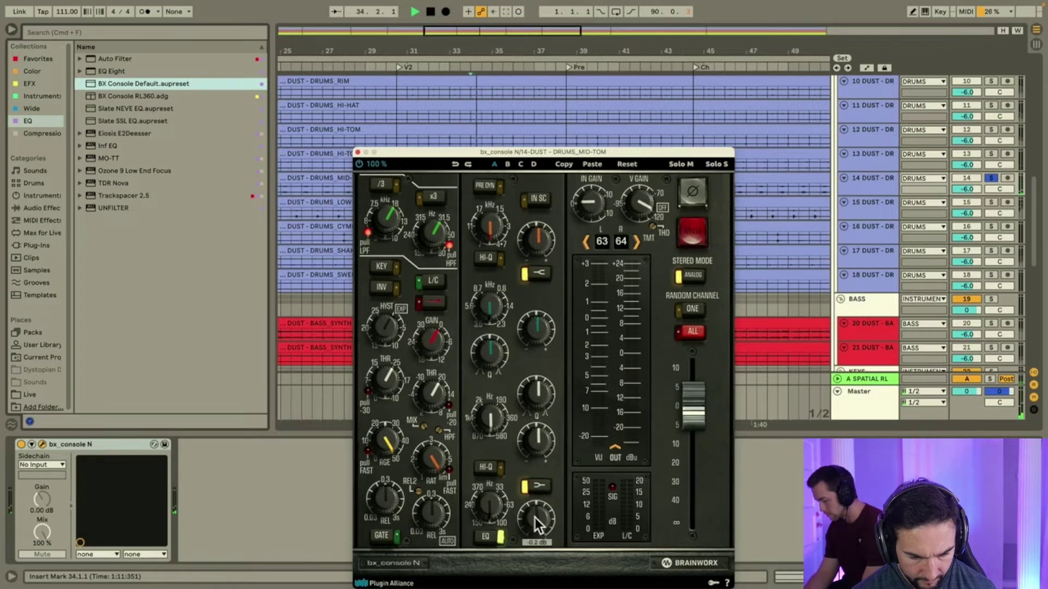
Cut the MID-TOM low EQ band's gain to about -4.8 dB in bx_console N and unsolo the track
left_click_drag(536, 537, 539, 543)
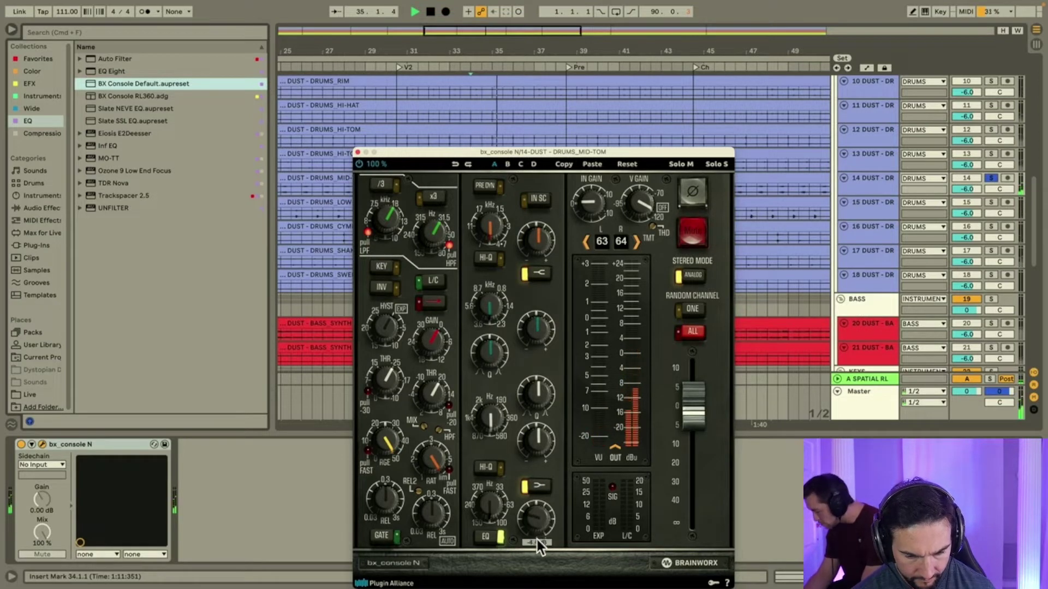
left_click(991, 178)
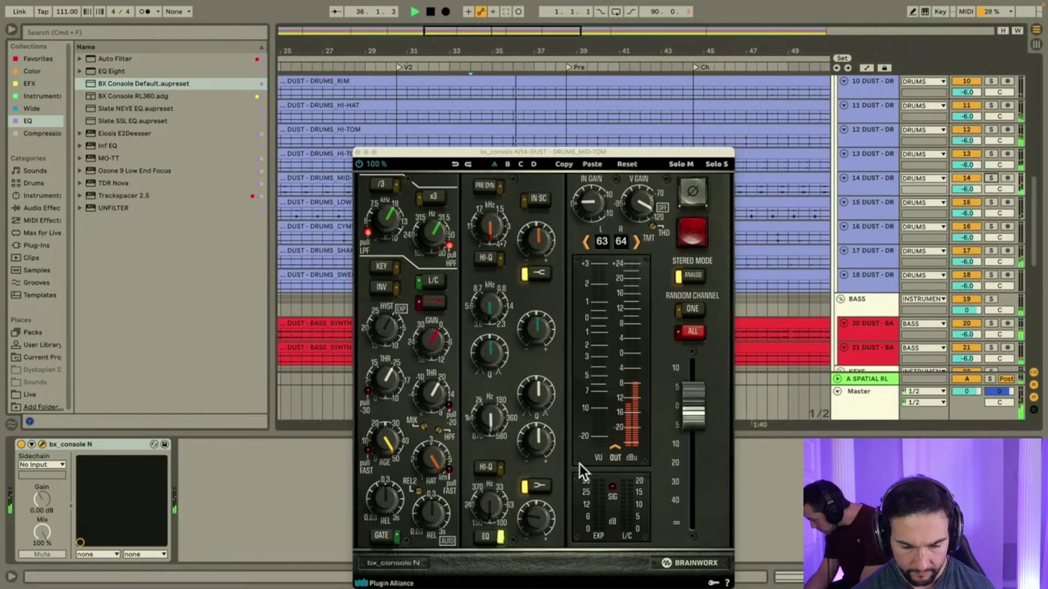
left_click_drag(539, 519, 537, 523)
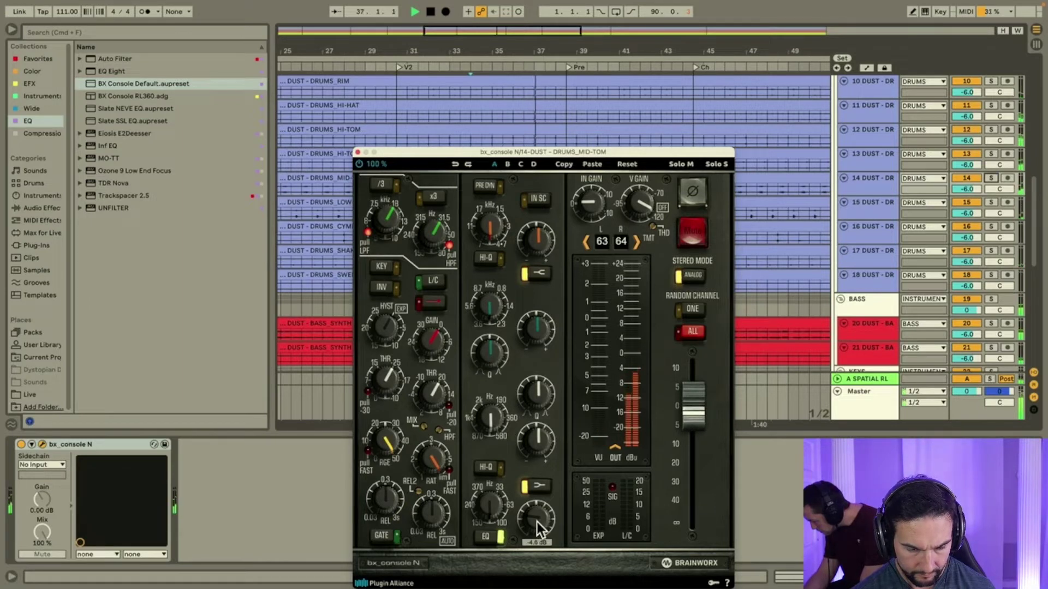
left_click(357, 152)
Return to the keys tracks and play the EP7070 part from bar 44.3, just before the chorus
scroll(655, 270, "down", 10)
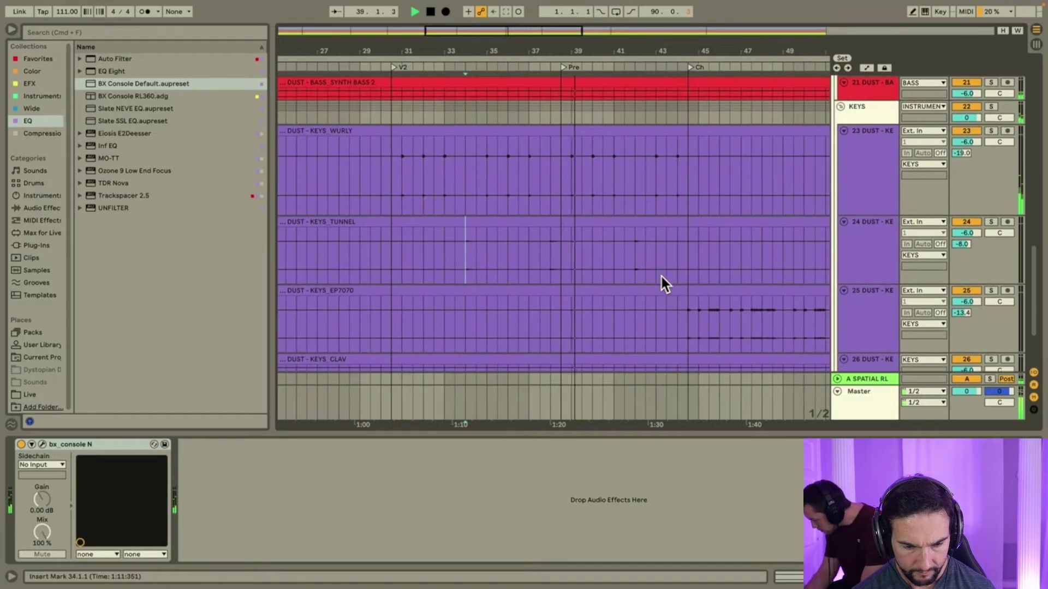
left_click(879, 182)
scroll(880, 182, "down", 3)
left_click(688, 258)
key("space")
key("space")
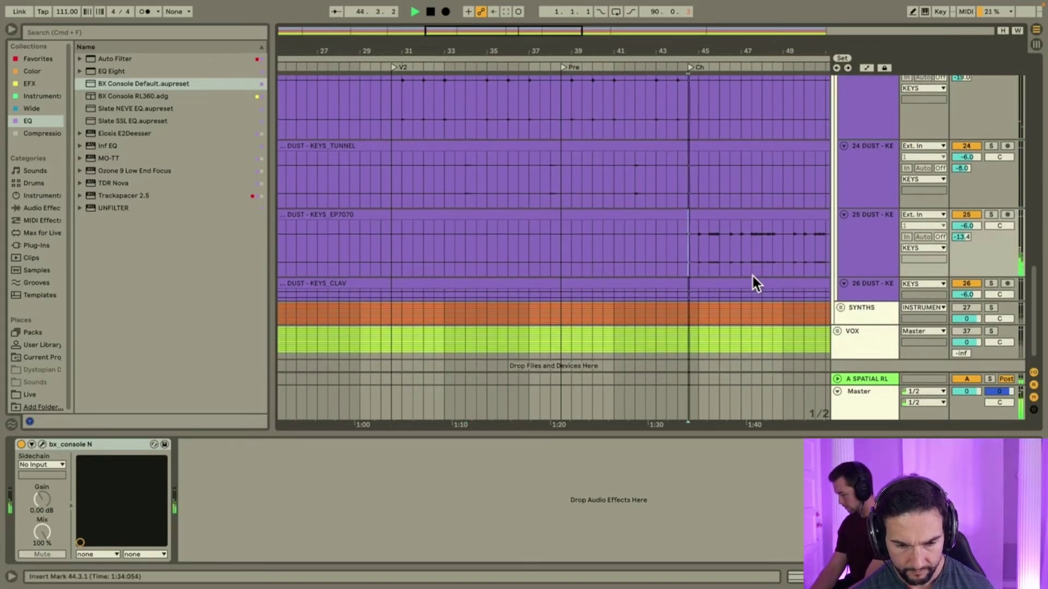
Enlarge the CLAV track's lane and place the insert mark at bar 71, just before the last chorus
scroll(752, 277, "down", 3)
scroll(752, 277, "down", 5)
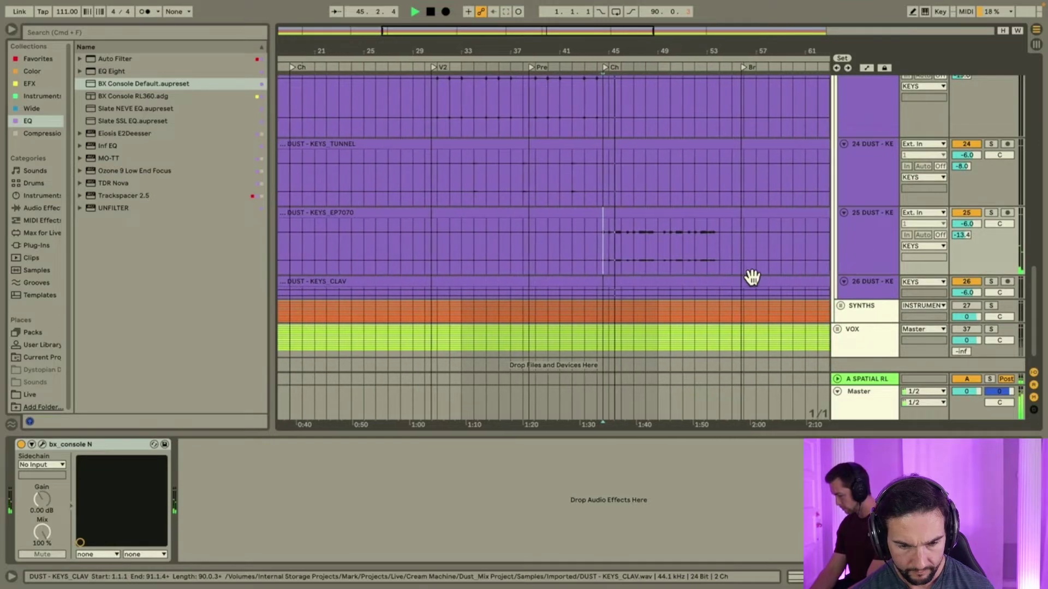
left_click(859, 287)
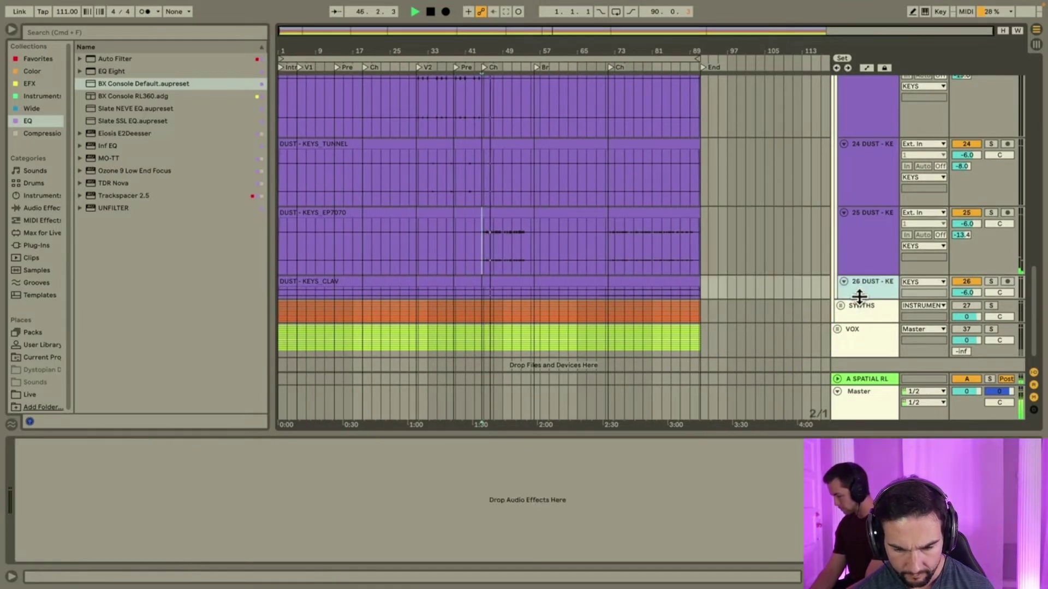
left_click_drag(860, 312, 810, 349)
left_click(608, 334)
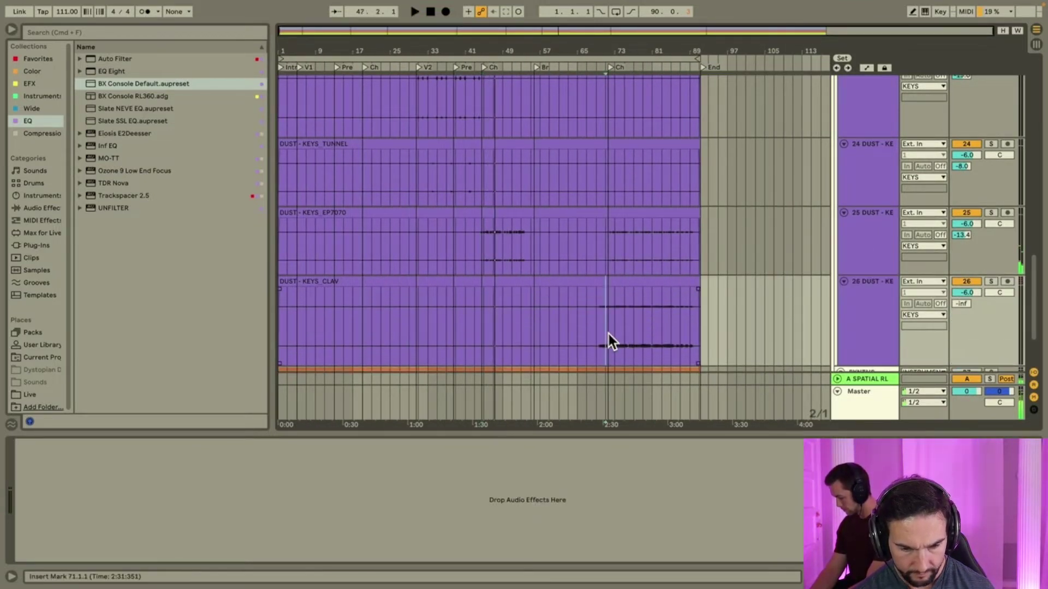
Play the CLAV track from bar 71 and set its send to the spatial return to -12.5 dB
scroll(608, 334, "up", 4)
scroll(608, 334, "down", 5)
scroll(608, 334, "down", 1)
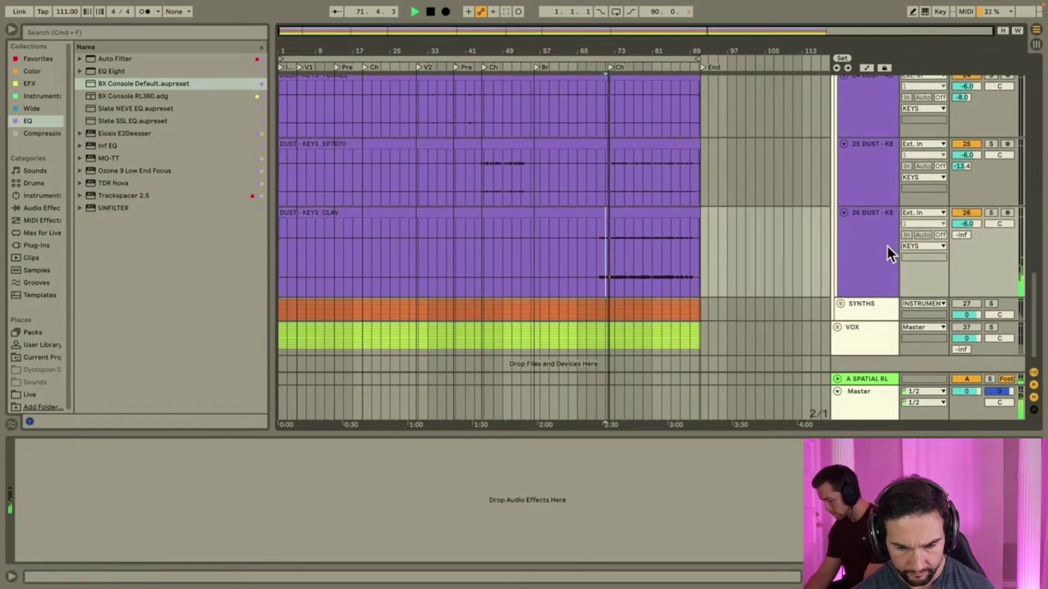
left_click(888, 247)
left_click_drag(961, 235, 961, 204)
scroll(874, 259, "down", 1)
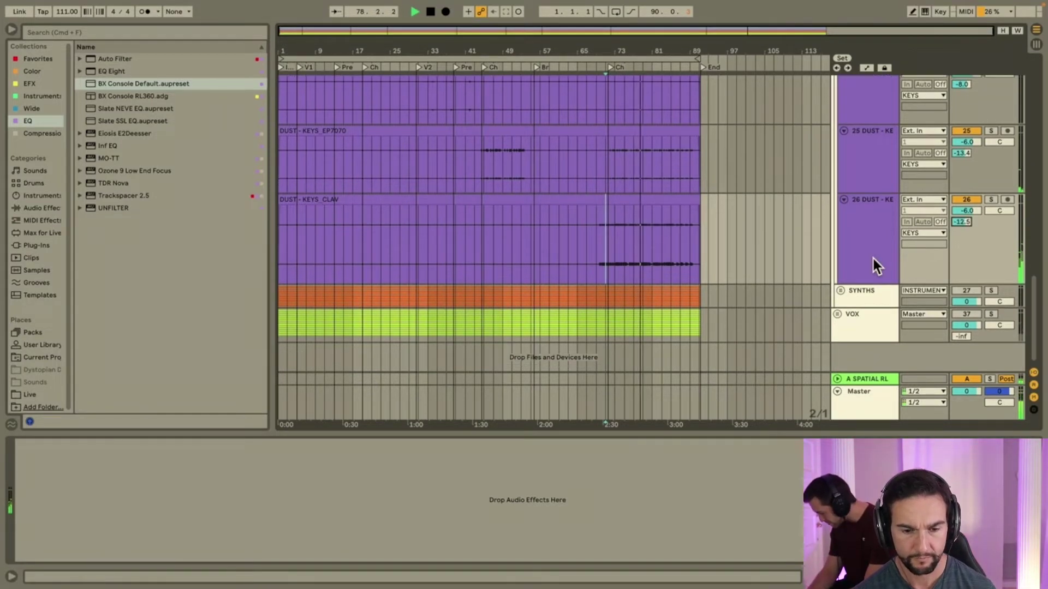
Unfold the SYNTHS group and place the insert mark at bar 13, the first pre-chorus, on the ANGEL BELL track
left_click(856, 289)
left_click(839, 290)
scroll(863, 299, "down", 8)
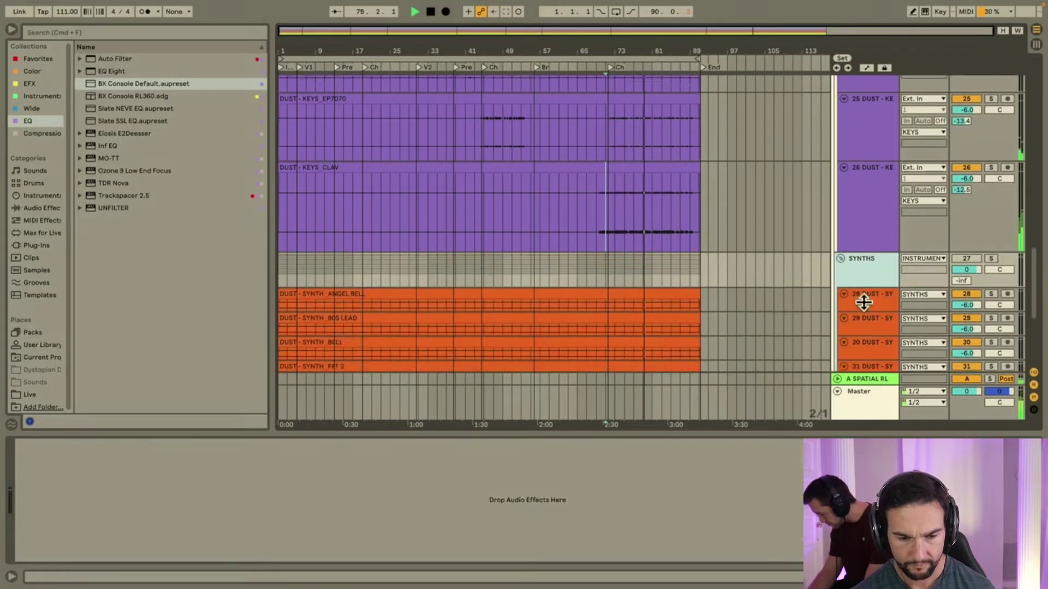
left_click(330, 206)
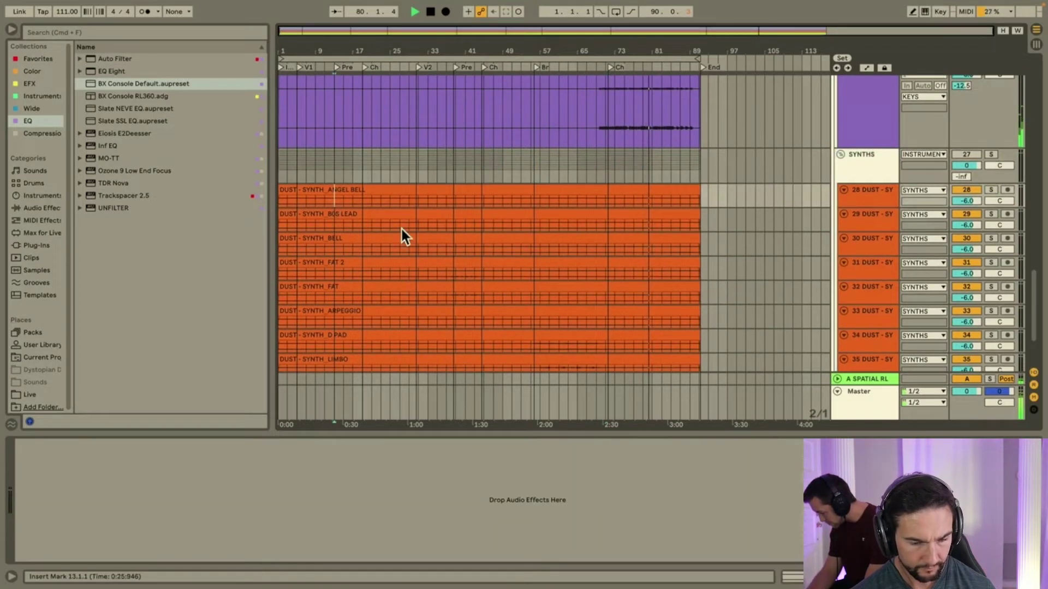
Load Virtual Tape Machines from the Color collection onto the KEYS group
scroll(541, 240, "up", 20)
left_click(873, 270)
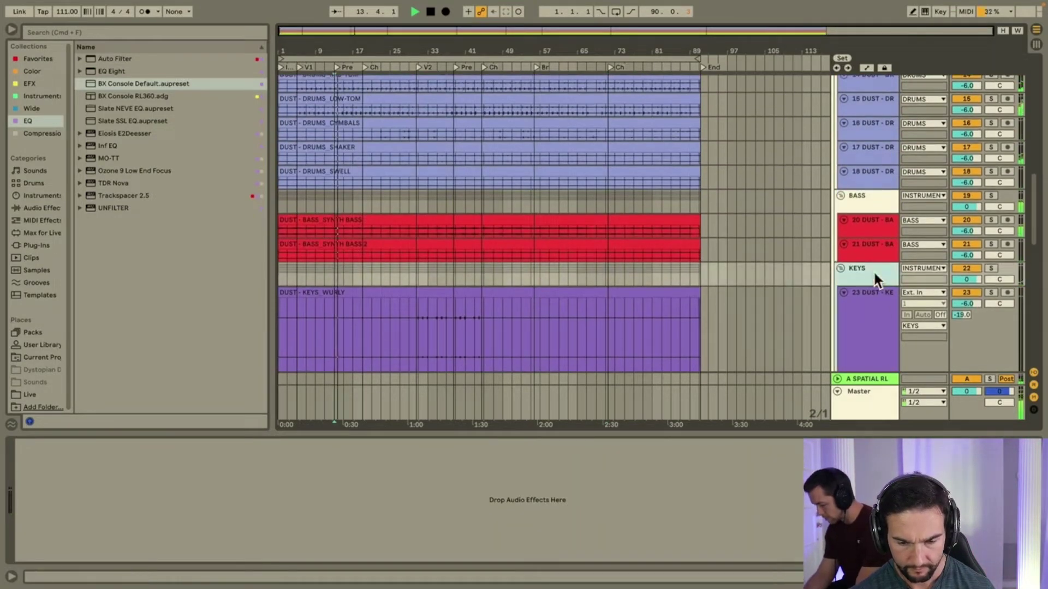
left_click(43, 132)
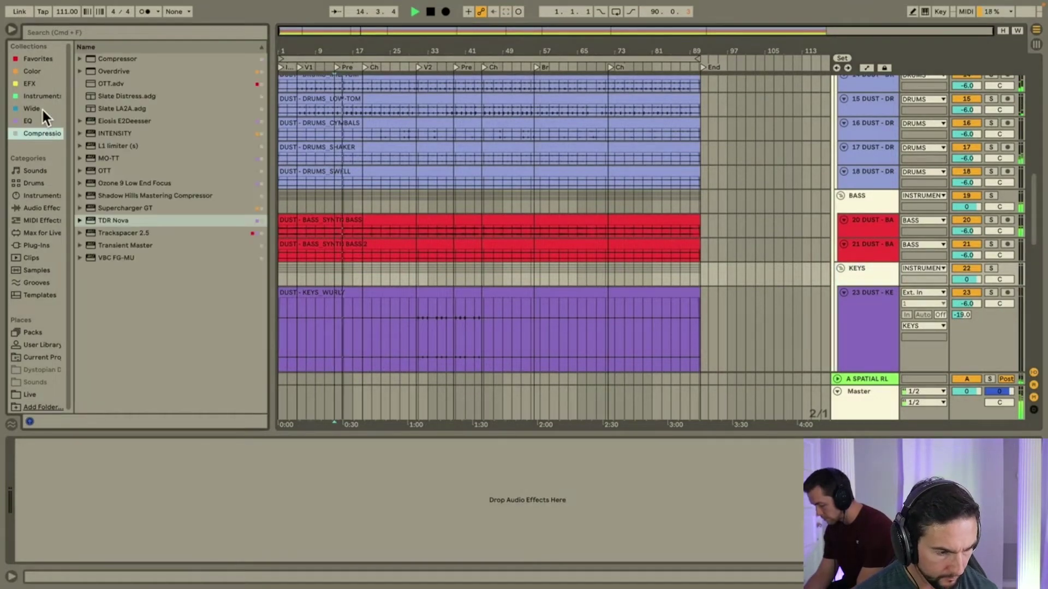
left_click(39, 70)
double_click(136, 196)
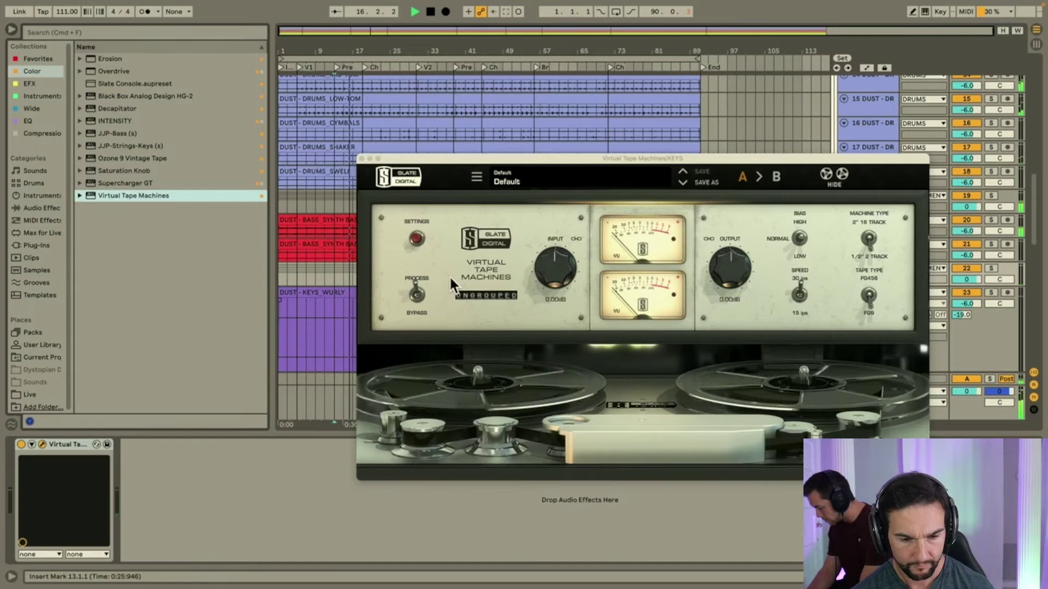
Lower the tape machine's Bass Alignment to -3.59 dB and play from the second chorus
left_click(416, 238)
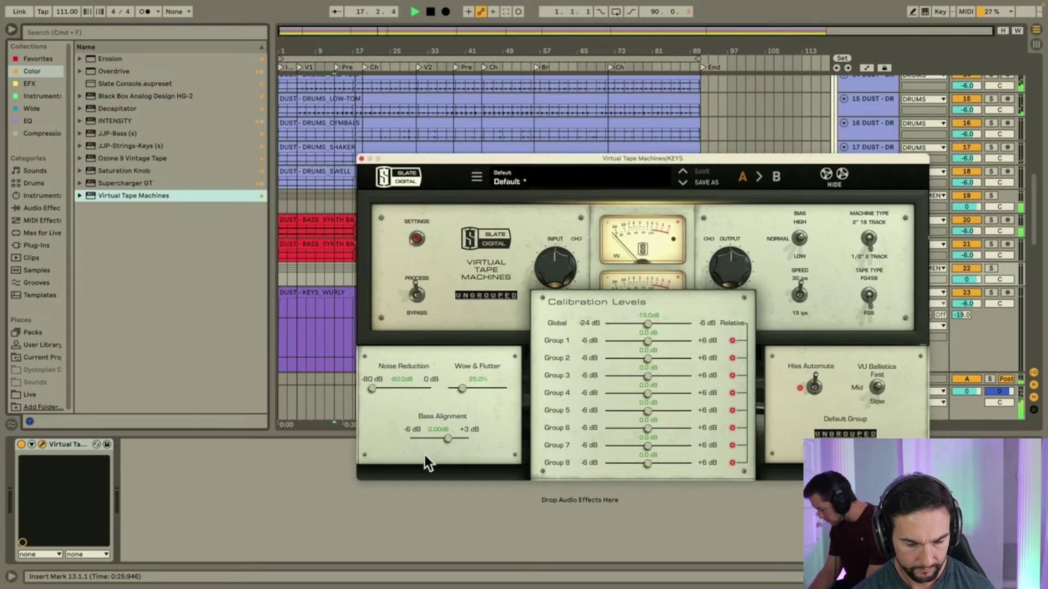
left_click_drag(441, 439, 424, 446)
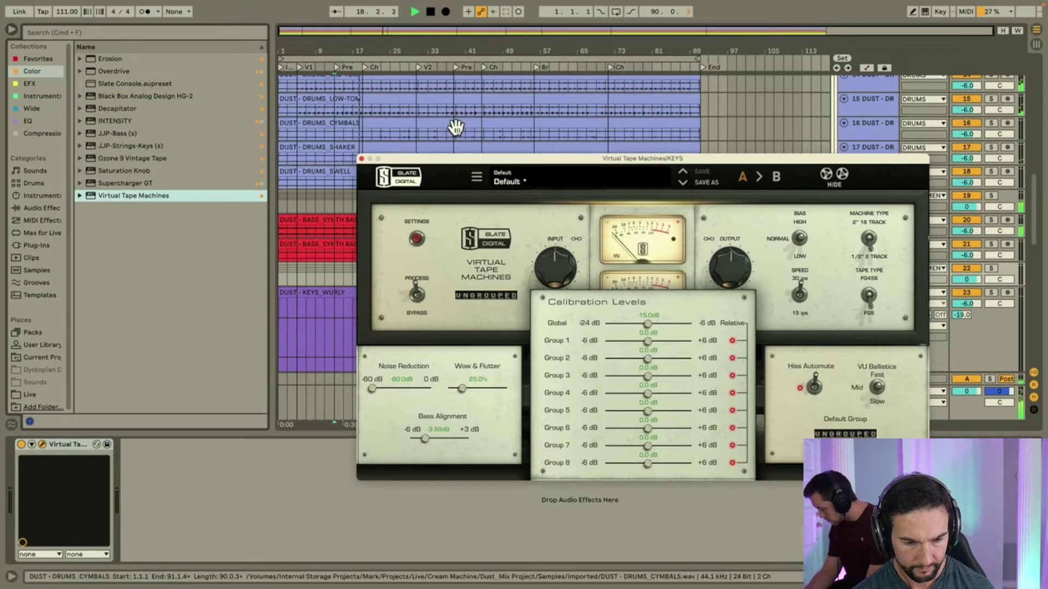
left_click(415, 71)
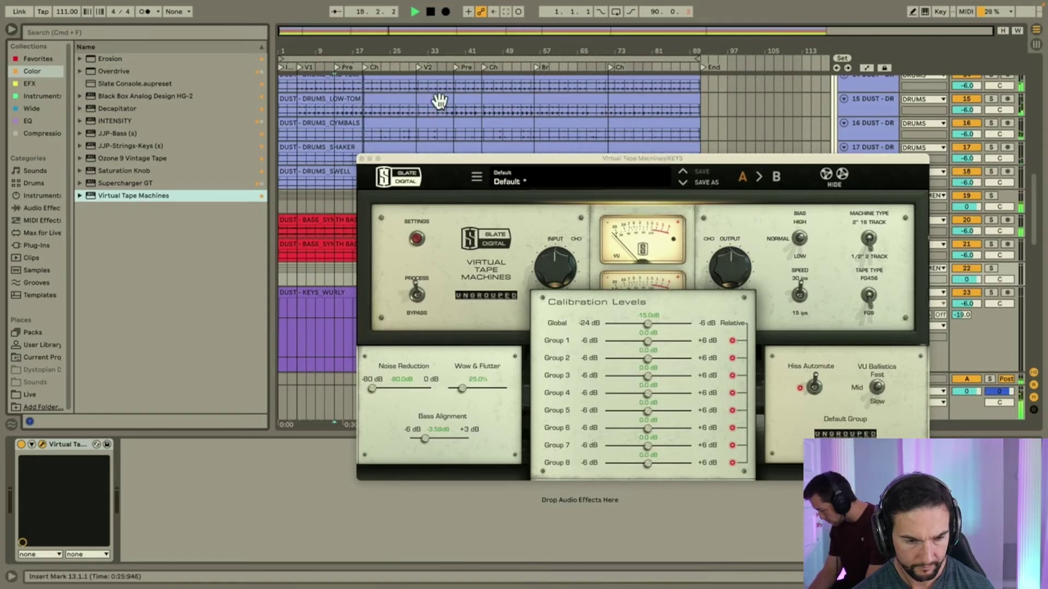
left_click(483, 67)
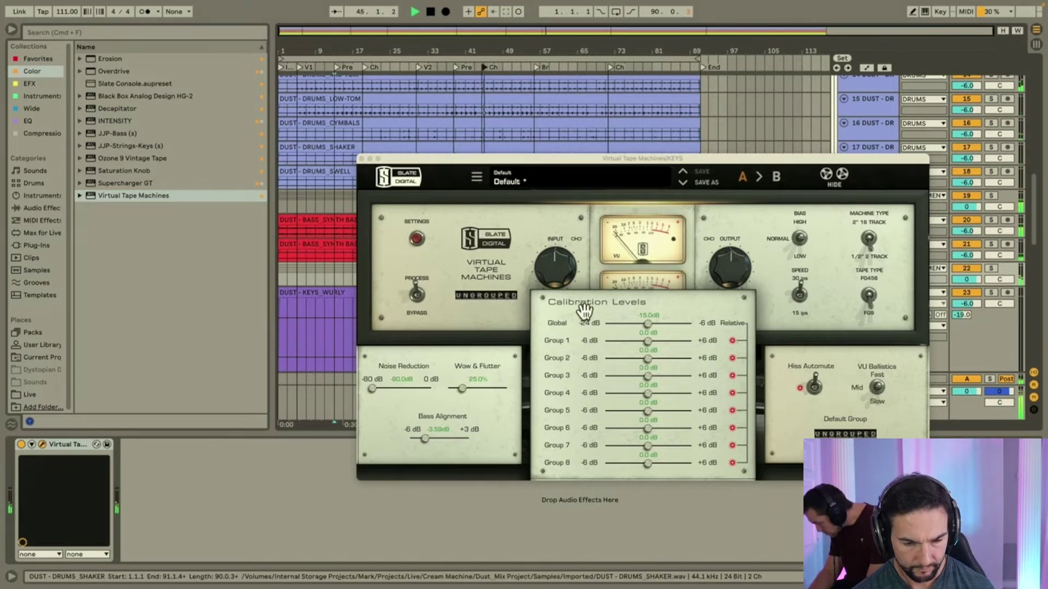
Raise the KEYS tape machine's input to +10.0 dB with the linked output at -10.0 dB
left_click(566, 271)
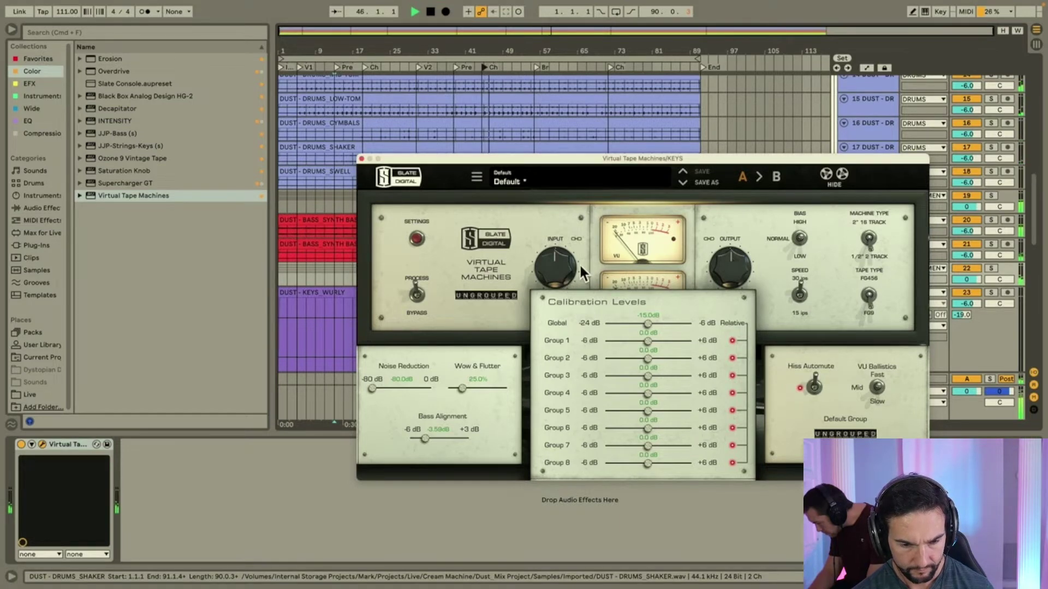
left_click(580, 265)
left_click_drag(562, 263, 572, 237)
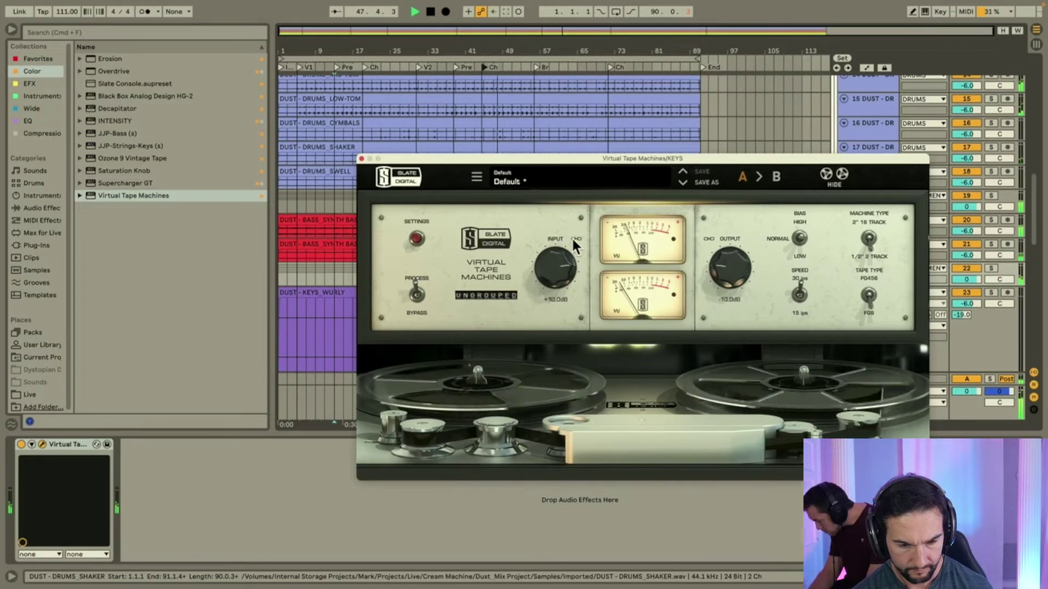
Fine-tune the KEYS tape machine's Bass Alignment to -3.38 dB and close the plug-in window
left_click(416, 236)
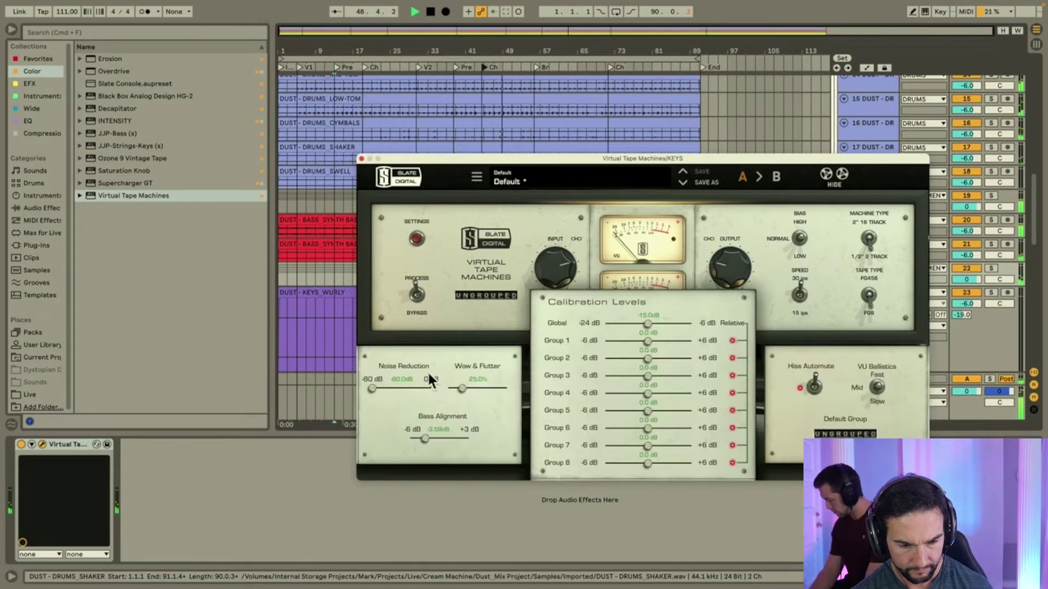
left_click_drag(424, 439, 425, 438)
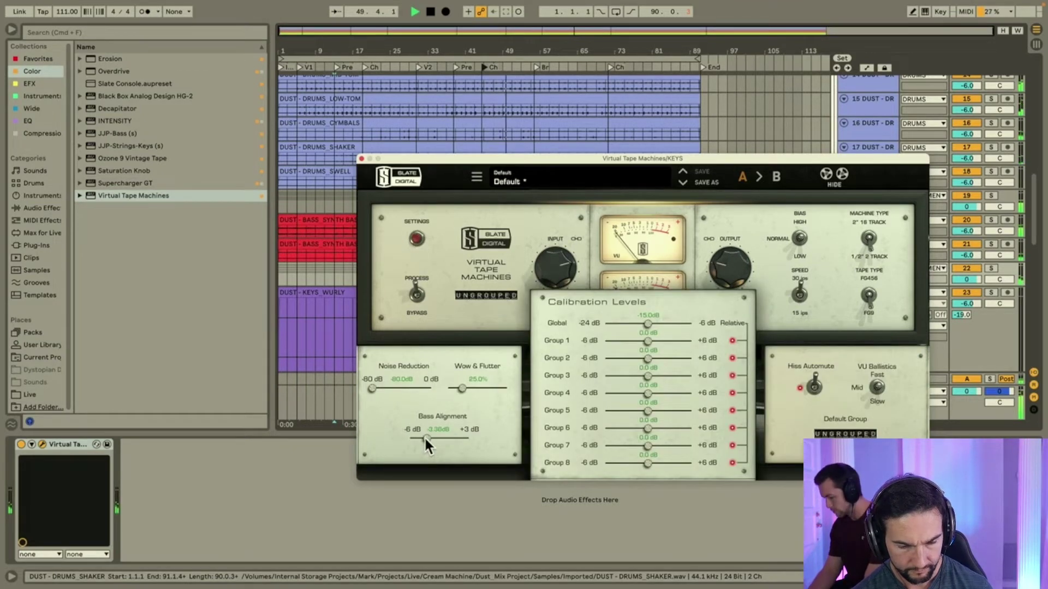
left_click(361, 159)
Activate the SYNTHS group, deactivate all nine synth tracks inside it and reactivate only ANGEL BELL
scroll(609, 324, "down", 5)
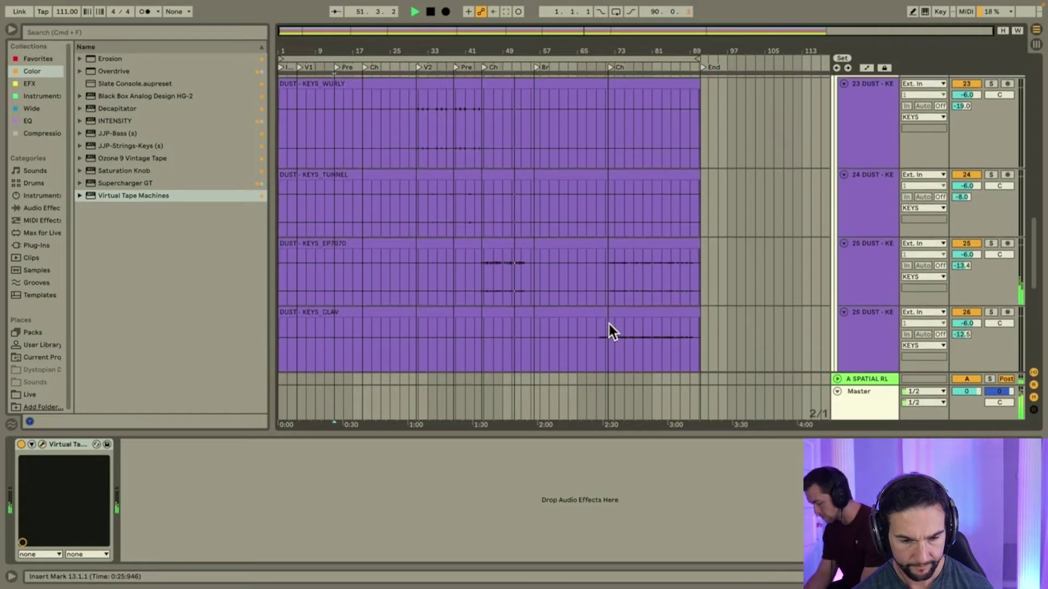
scroll(777, 261, "down", 10)
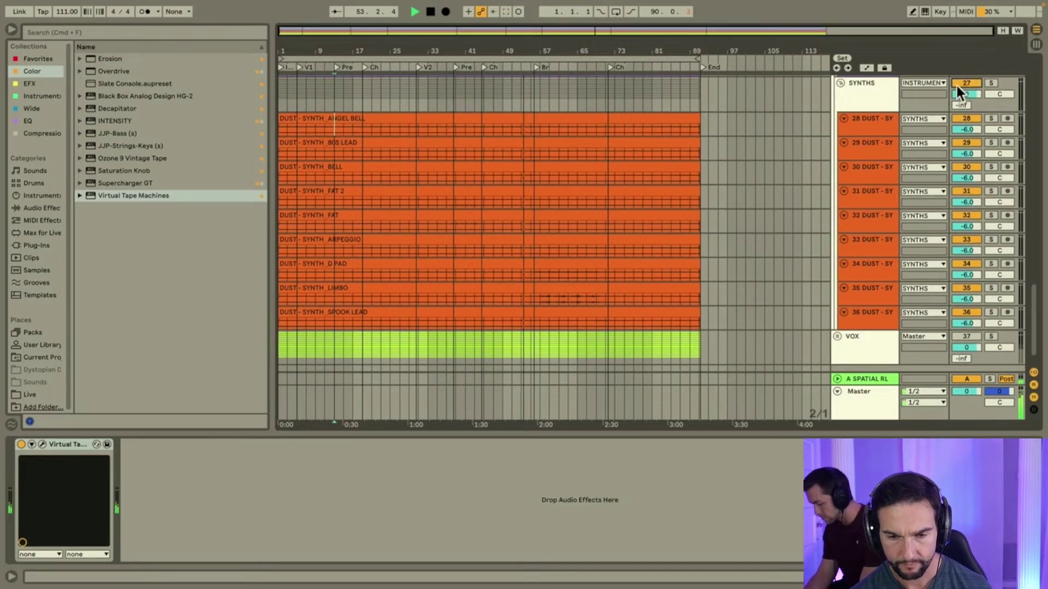
left_click(872, 130)
left_click(873, 313, "shift")
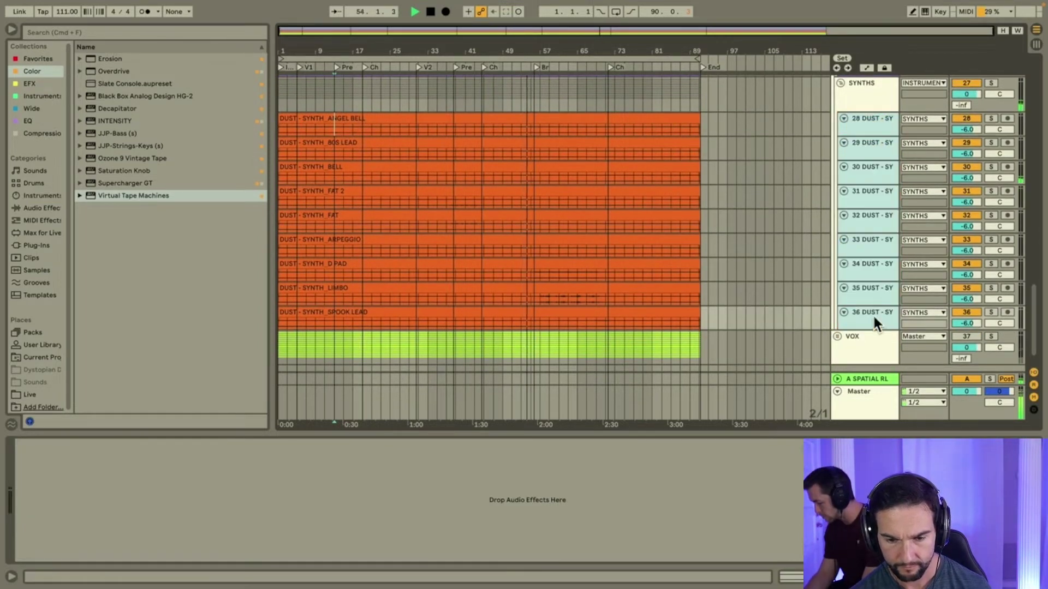
left_click(966, 312)
left_click(869, 118)
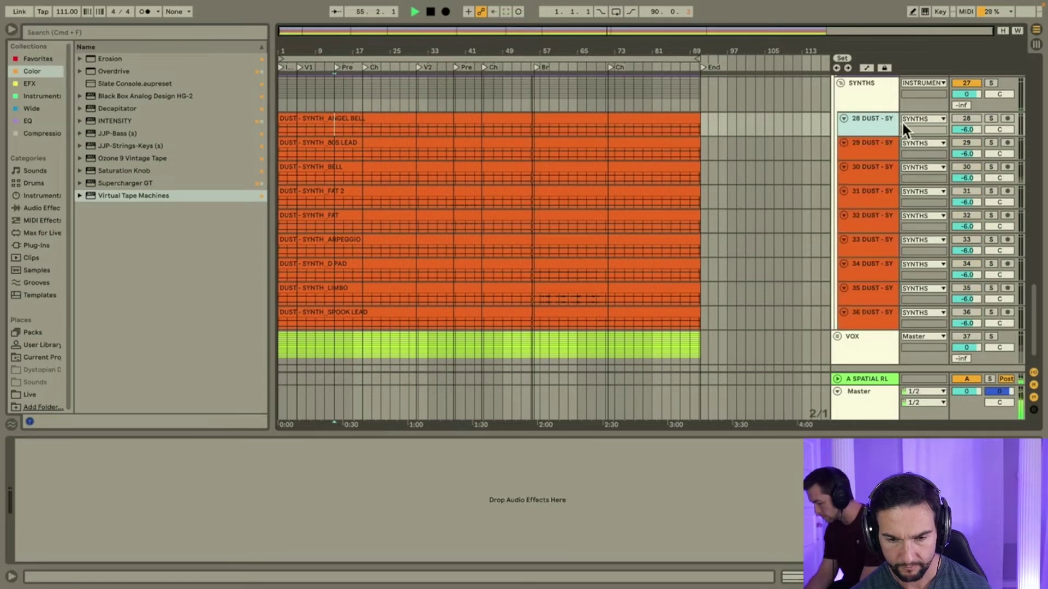
left_click(966, 118)
Enlarge the ANGEL BELL lane and play its part repeatedly from bar 13
left_click_drag(877, 136, 877, 214)
scroll(522, 205, "up", 3)
scroll(522, 204, "left", 10)
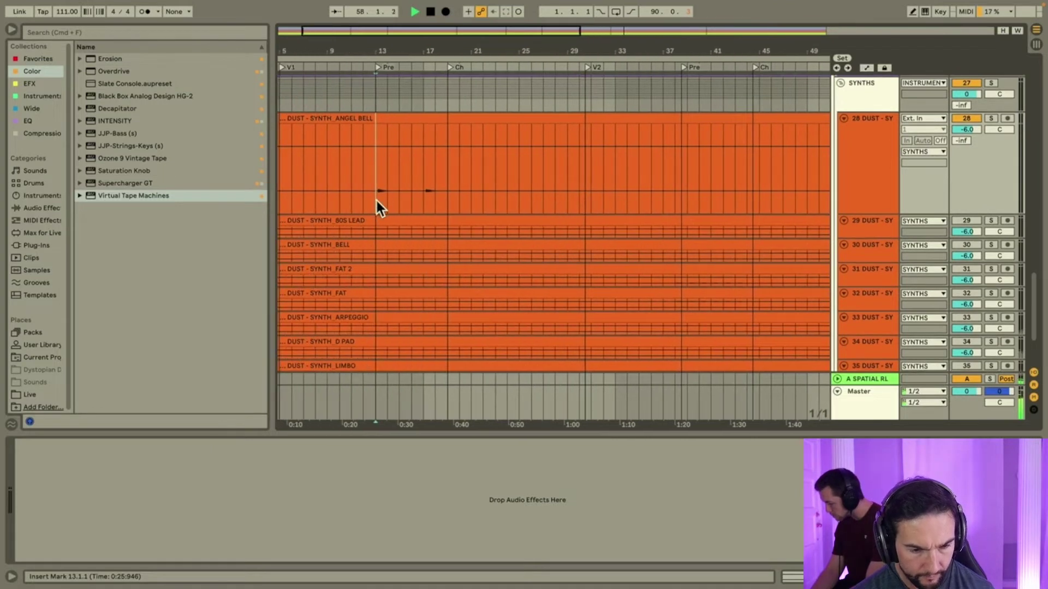
key("space")
key("space")
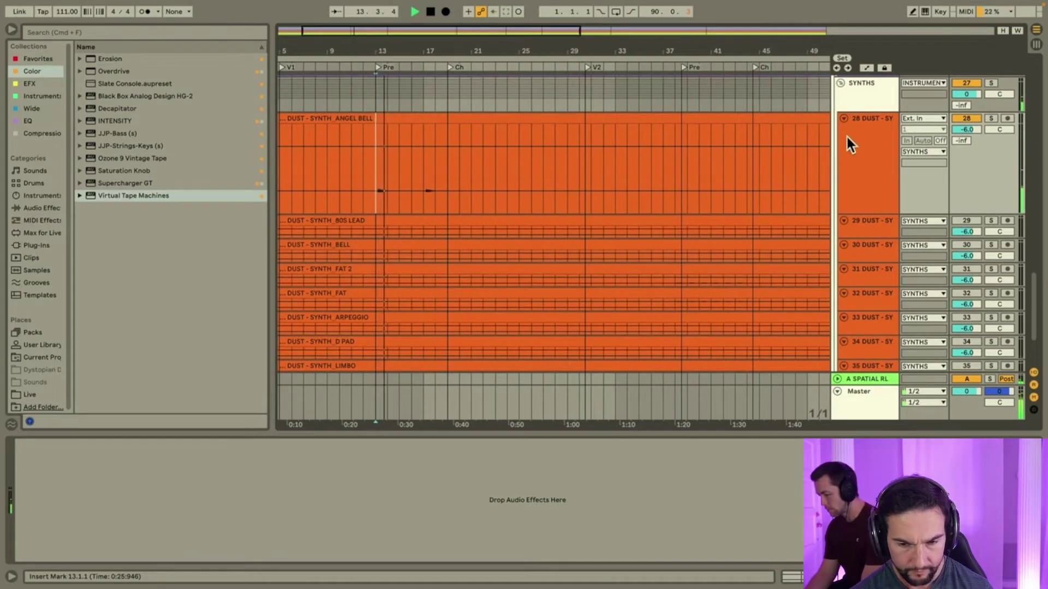
key("space")
key("space")
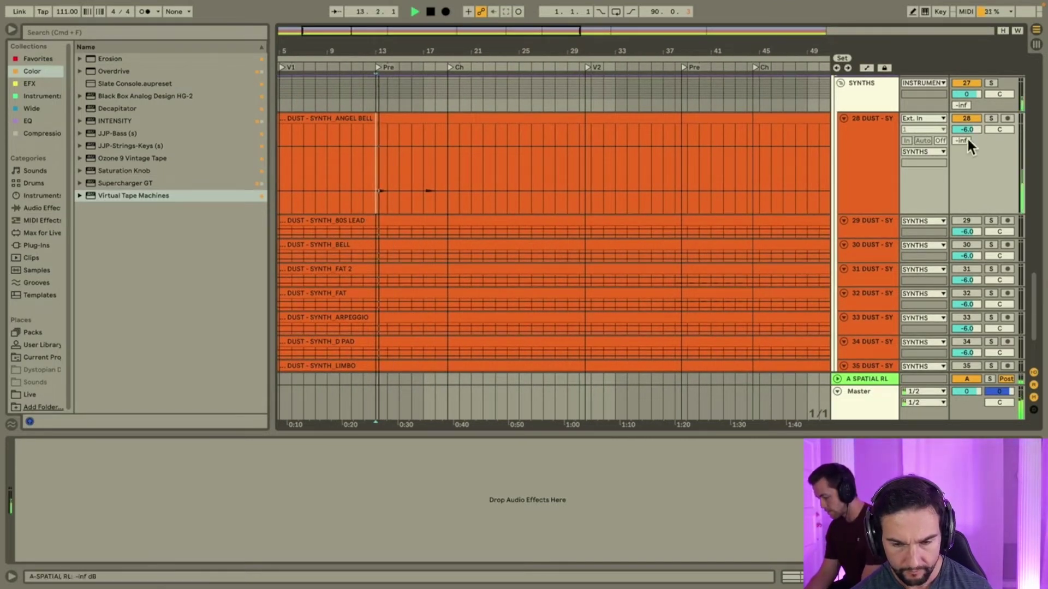
Set ANGEL BELL's spatial send to -15.3 dB and its volume to -7.3 dB while replaying from bar 13
left_click_drag(965, 140, 965, 90)
key("space")
key("space")
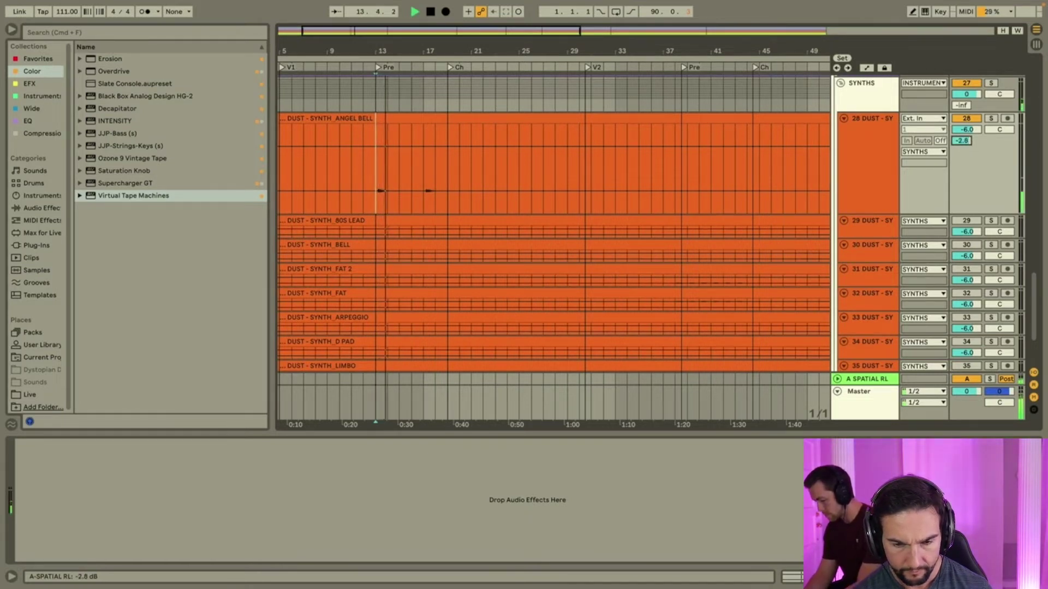
key("space")
key("space")
left_click_drag(961, 141, 962, 158)
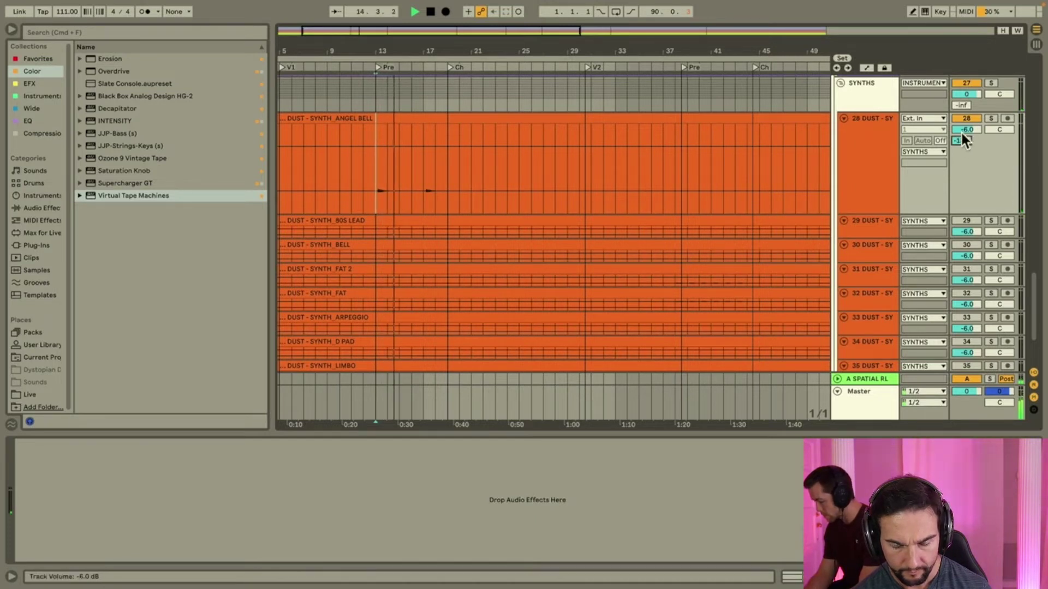
key("space")
key("space")
left_click_drag(956, 141, 967, 137)
key("space")
key("space")
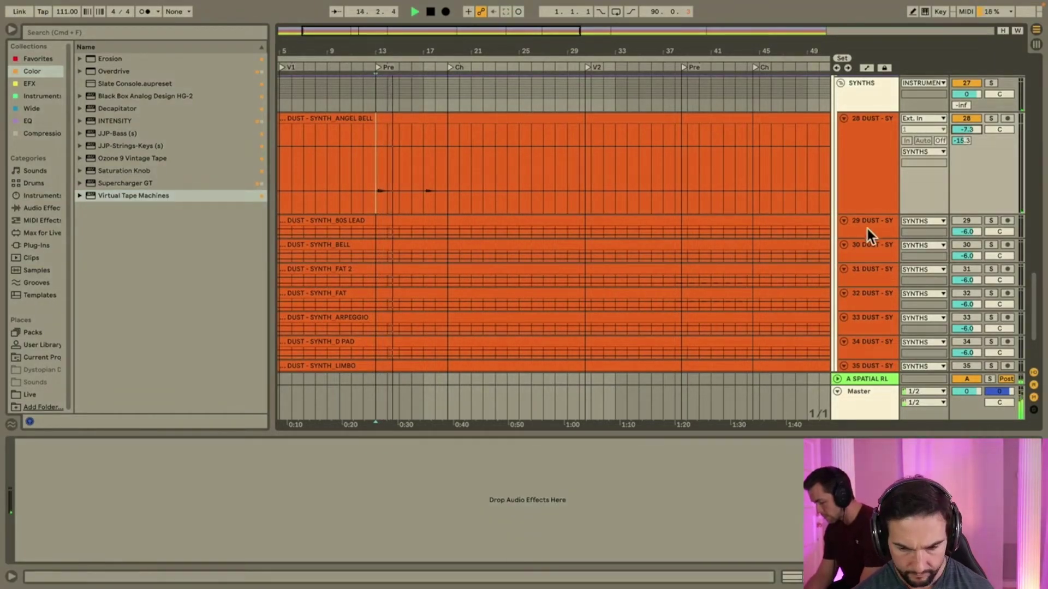
Enlarge and activate the 80S LEAD track, play it from bar 17 and raise its send to the spatial return
left_click_drag(869, 235, 865, 306)
scroll(634, 296, "down", 2)
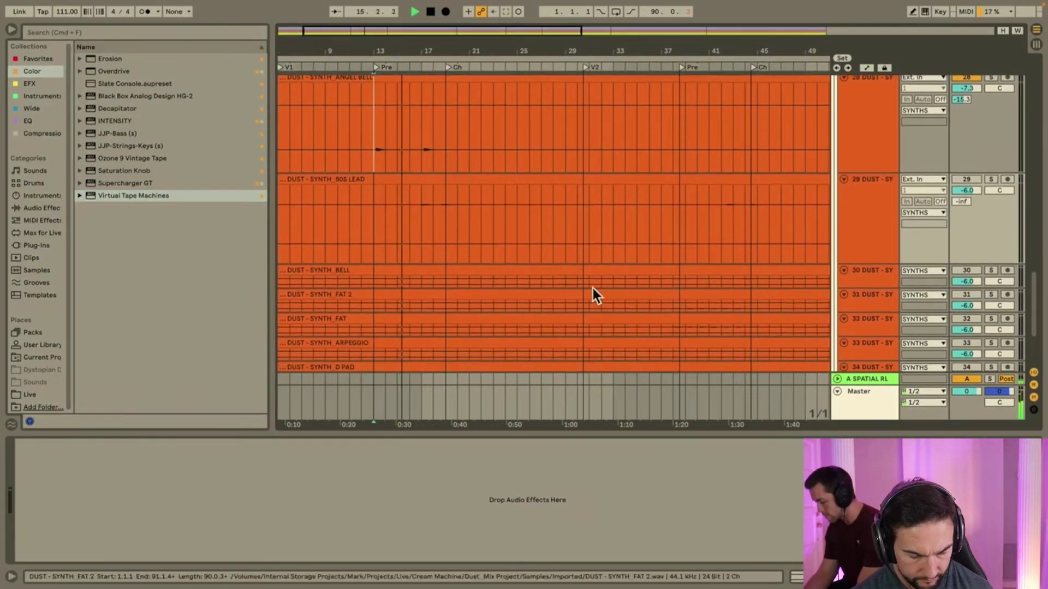
left_click(428, 236)
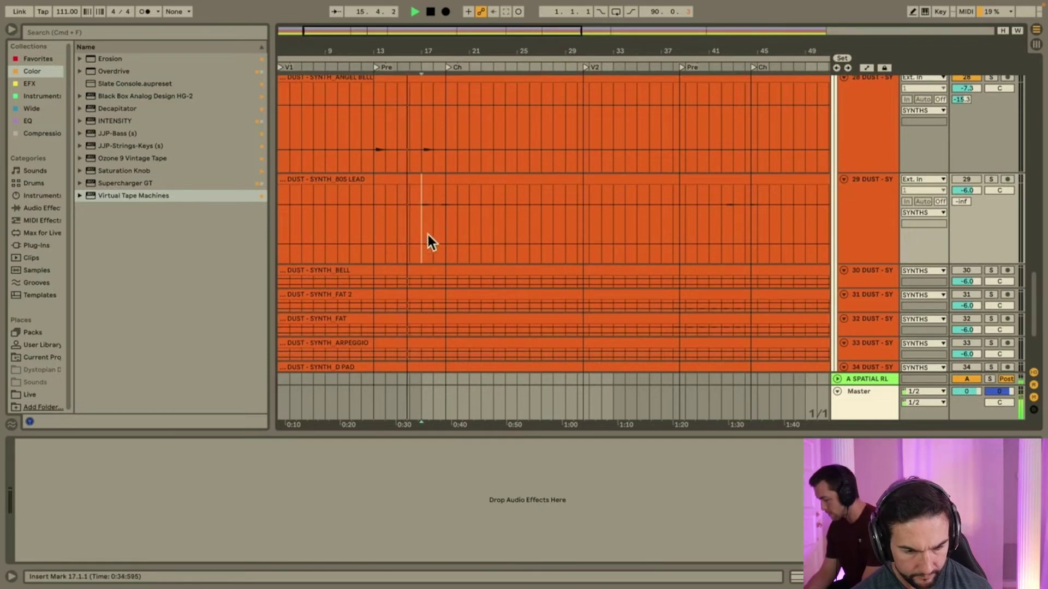
left_click(968, 178)
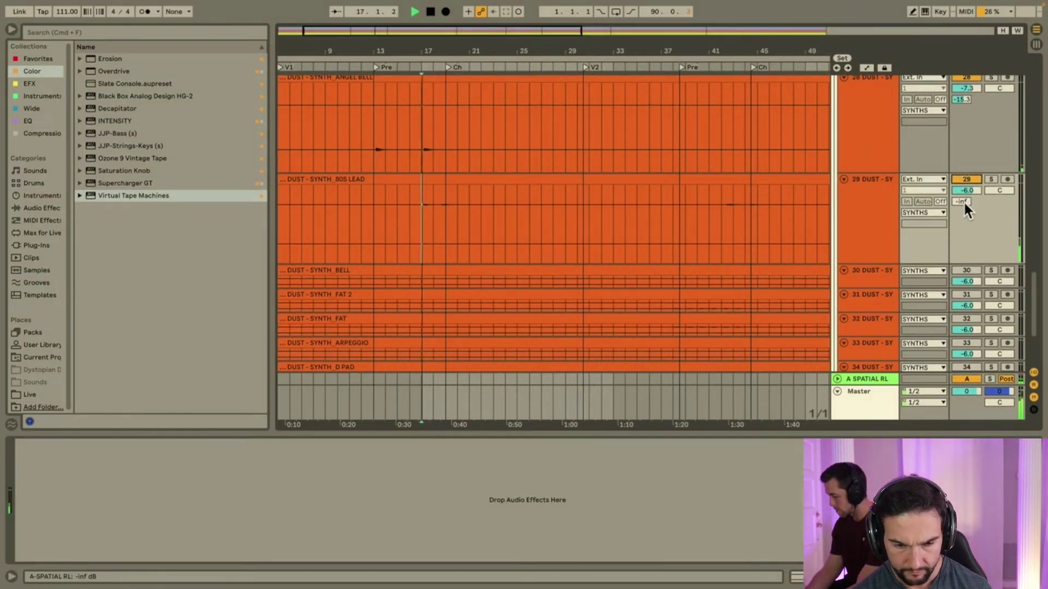
mouse_move(964, 201)
left_mouse_down()
mouse_move(963, 179)
mouse_move(964, 194)
left_mouse_up()
Enlarge and activate the BELL track, play it from bar 23, set its spatial send to -6.2 dB and stop playback
scroll(873, 250, "down", 4)
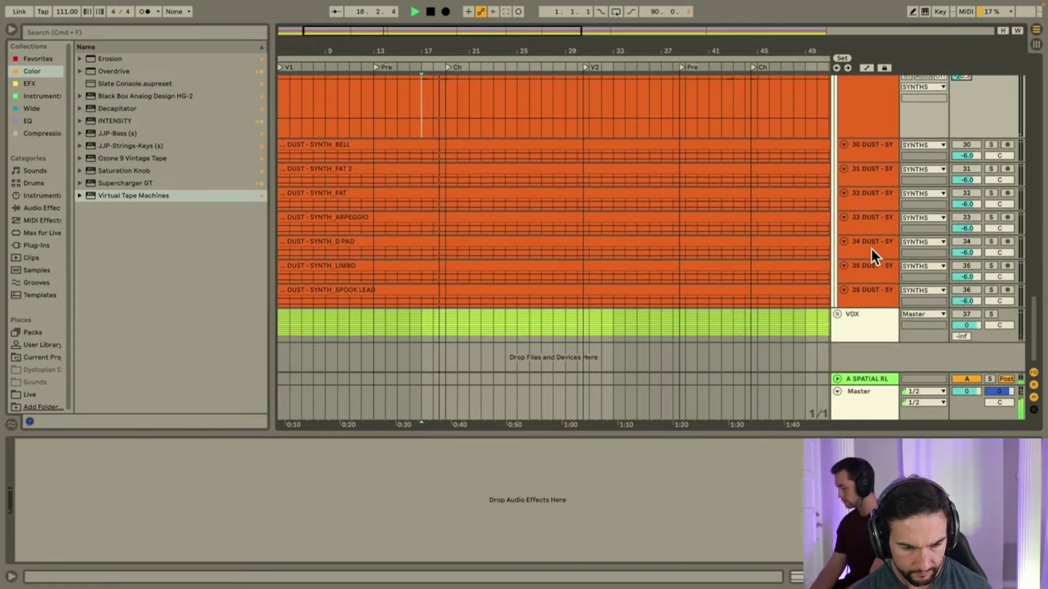
left_click_drag(870, 163, 808, 249)
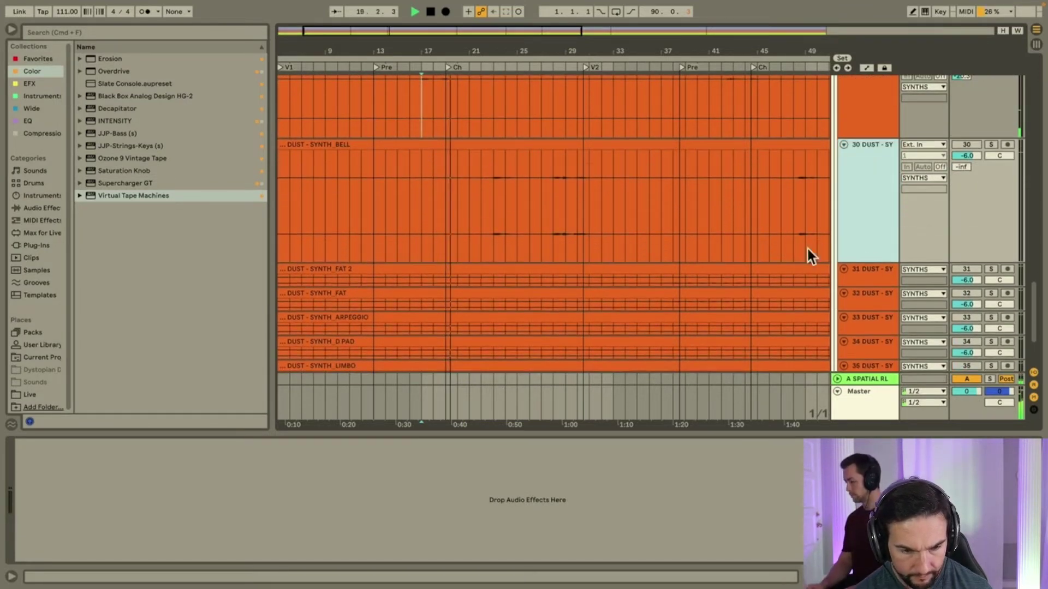
left_click(496, 221)
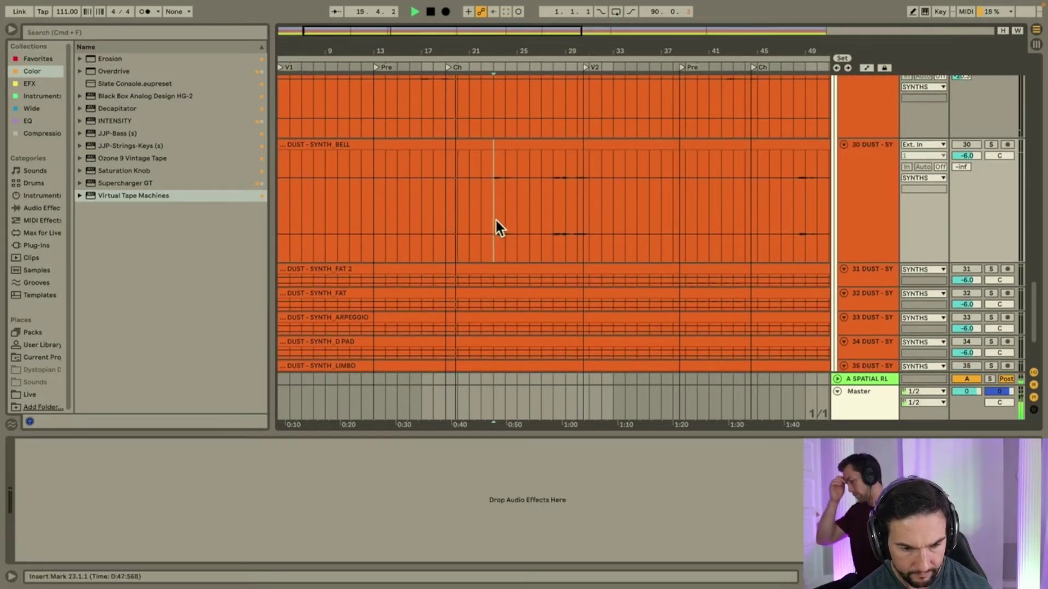
left_click(964, 144)
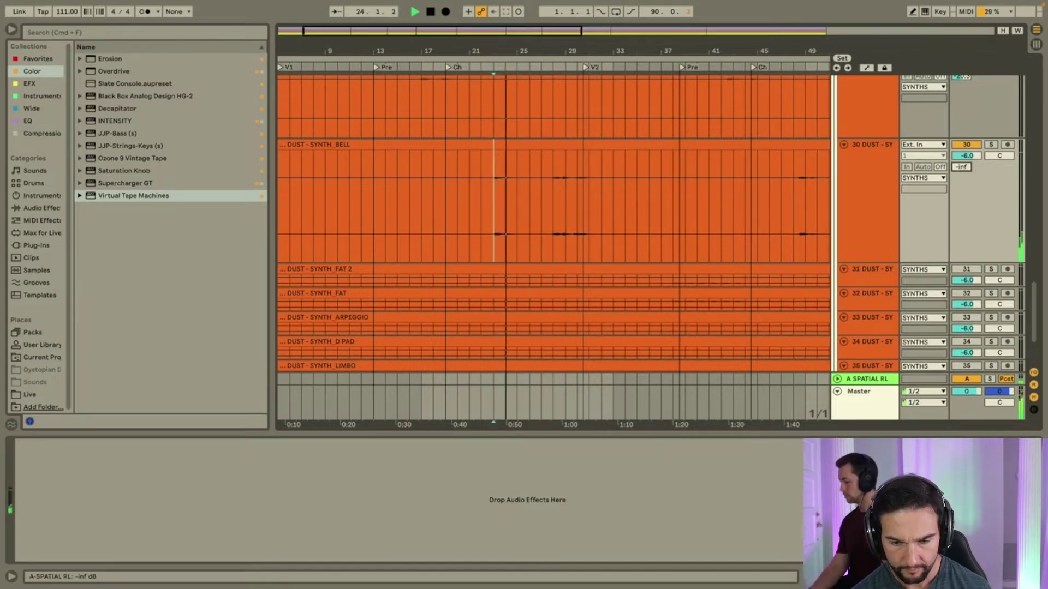
key("space")
key("space")
left_click_drag(961, 167, 962, 109)
key("space")
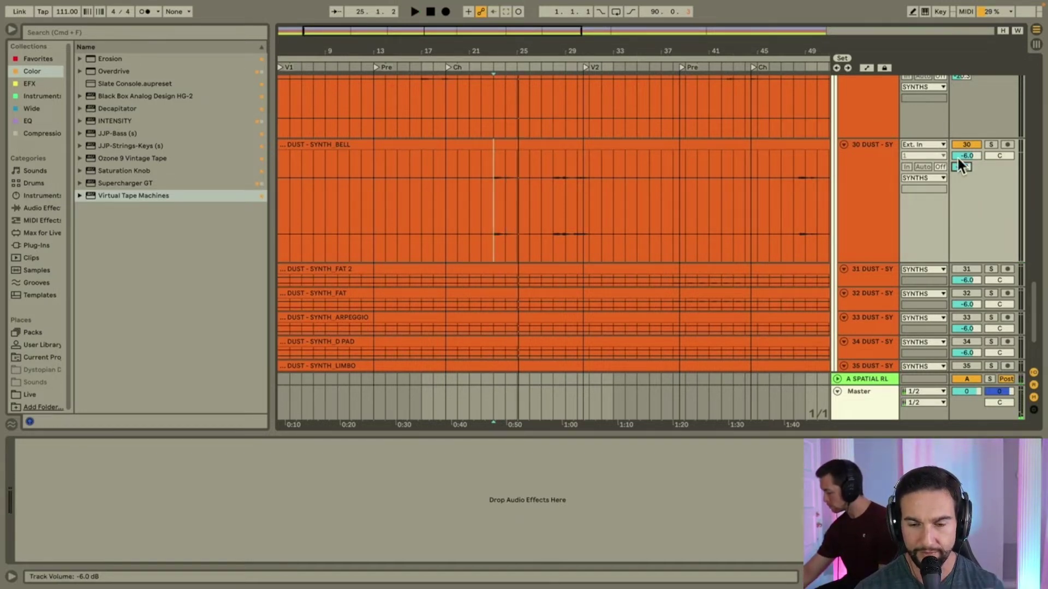
Show the SPATIAL RL return track's devices and examine the Left chain of its Audio Effect Rack
left_click(860, 377)
left_click(297, 442)
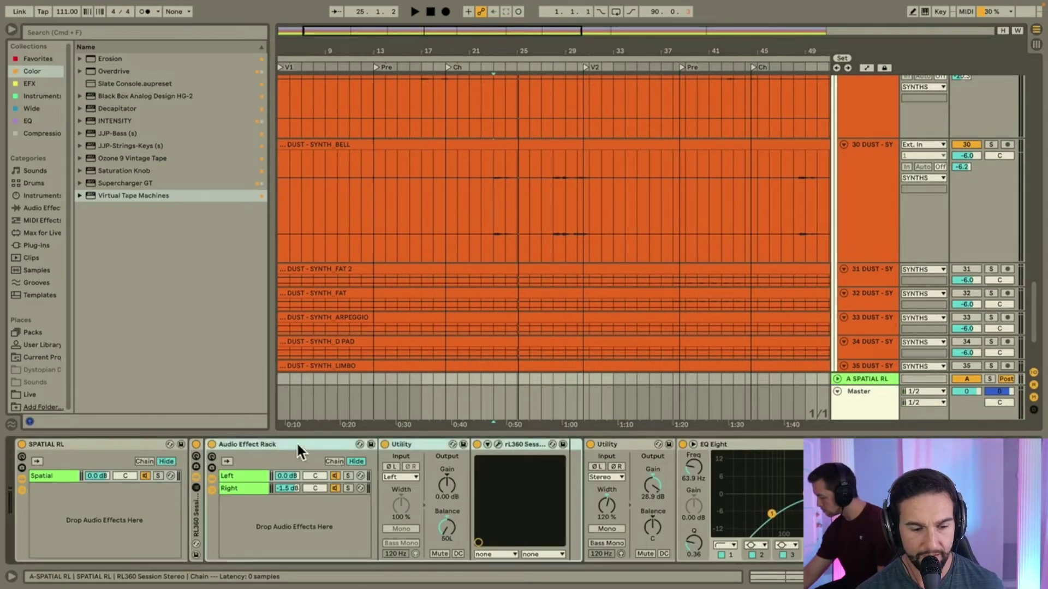
left_click(244, 477)
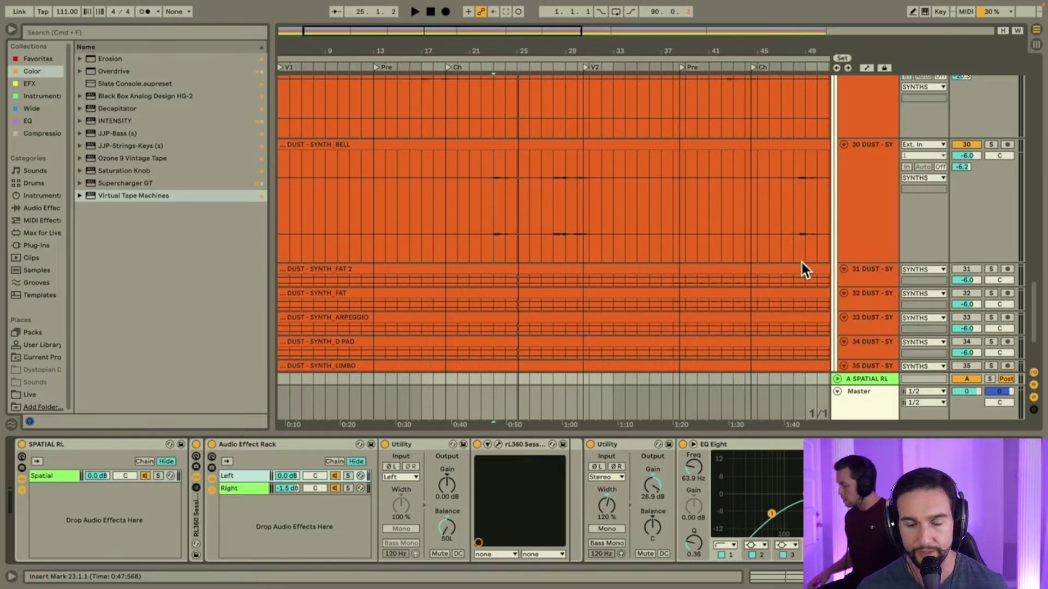
Select the BELL track and play its notes before the bridge from bar 54
left_click(849, 217)
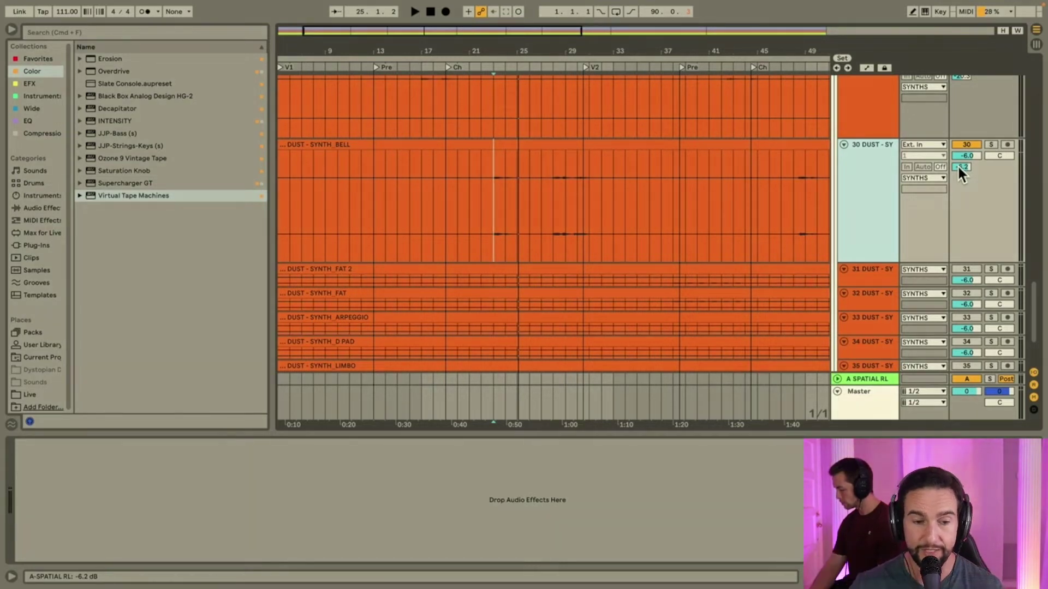
key("space")
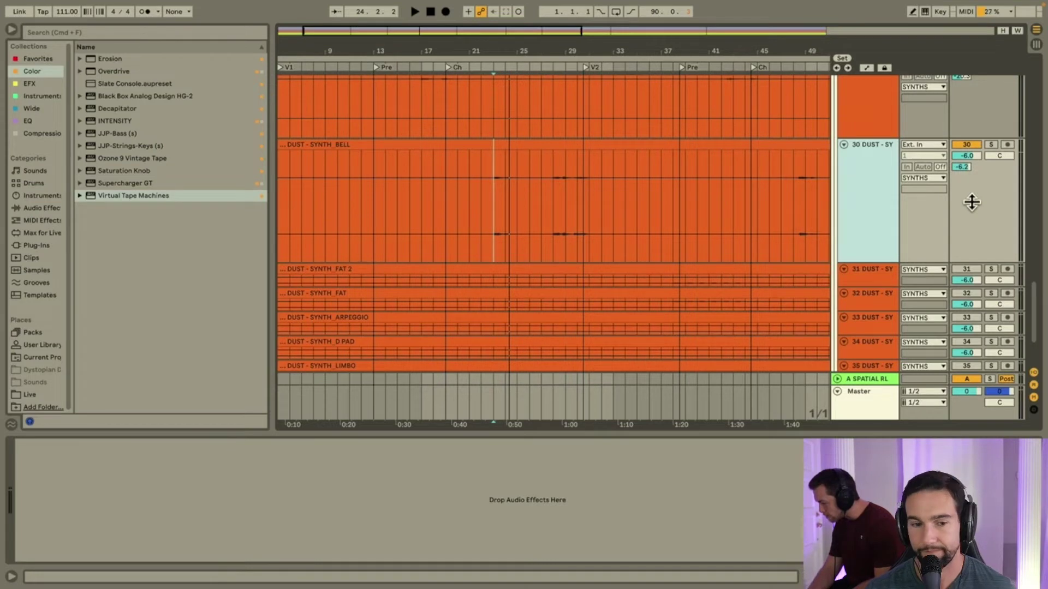
key("w")
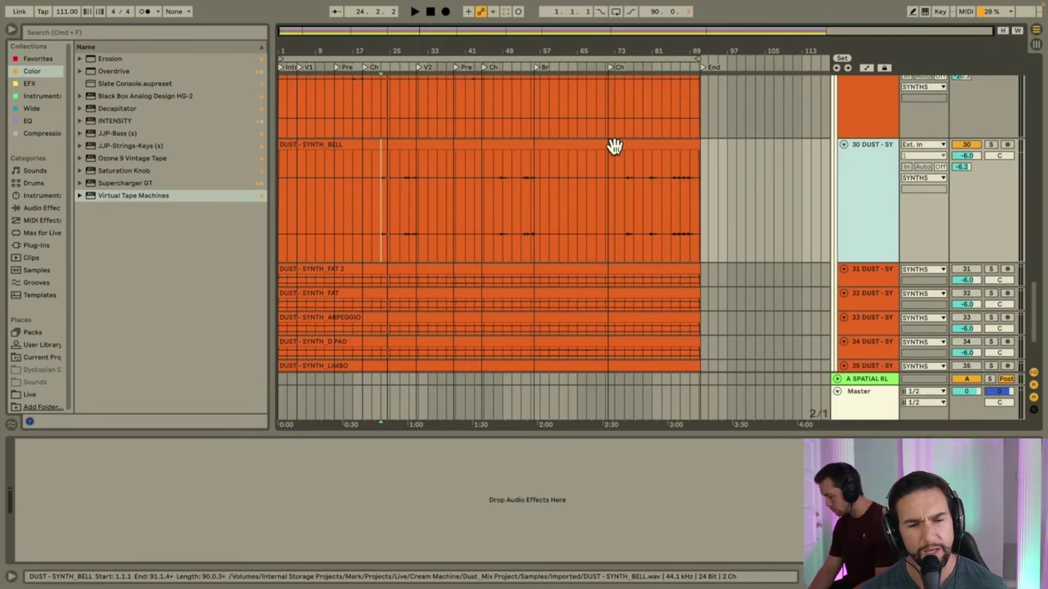
scroll(538, 175, "up", 10)
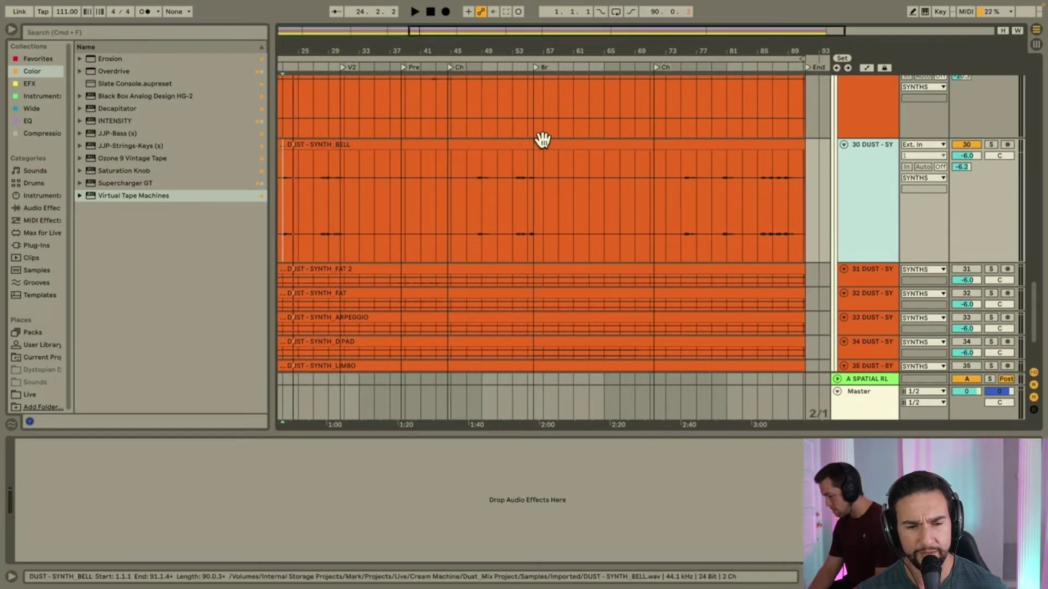
scroll(542, 140, "down", 4)
left_click(455, 121)
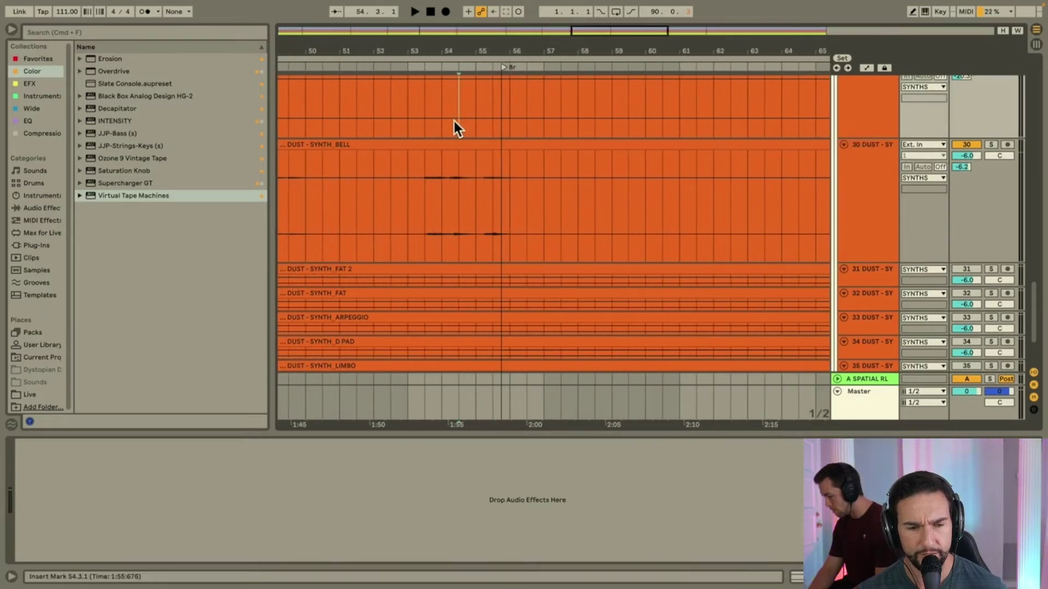
key("space")
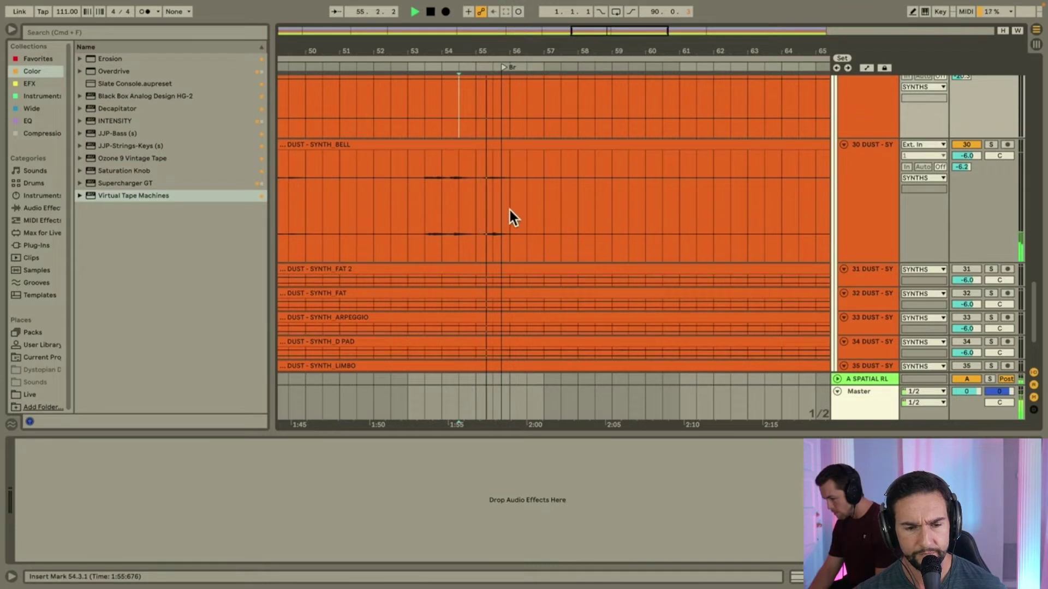
Continue playback from bar 71, just before the last chorus
scroll(509, 230, "down", 4)
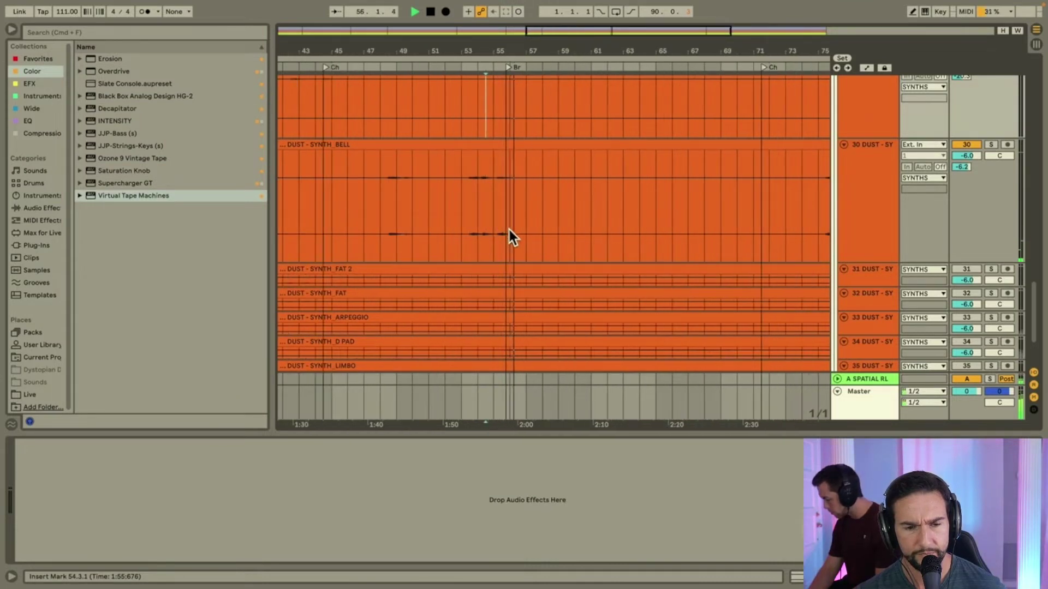
scroll(565, 219, "right", 5)
left_click(637, 126)
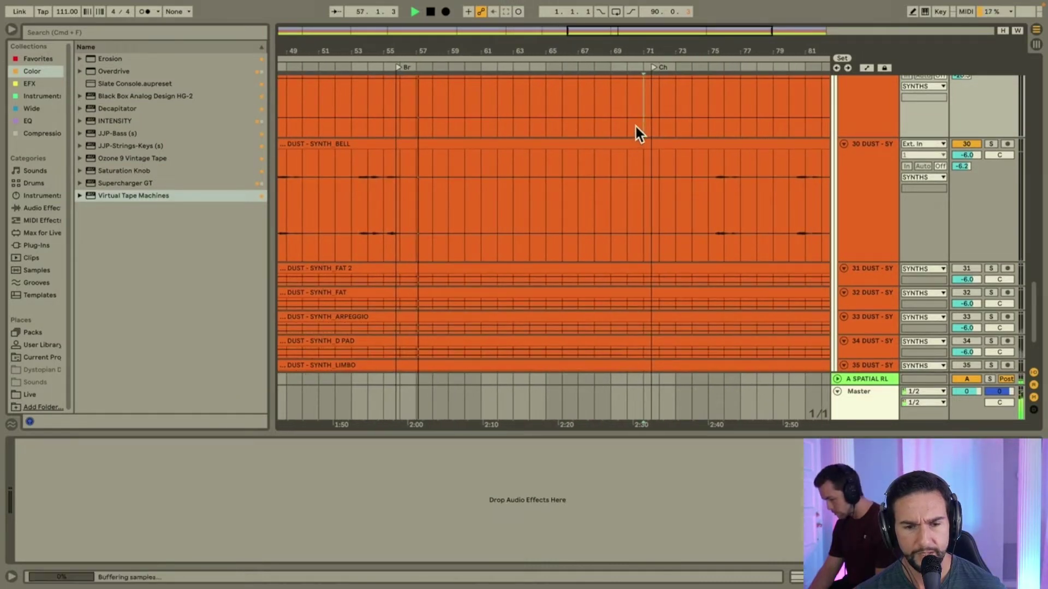
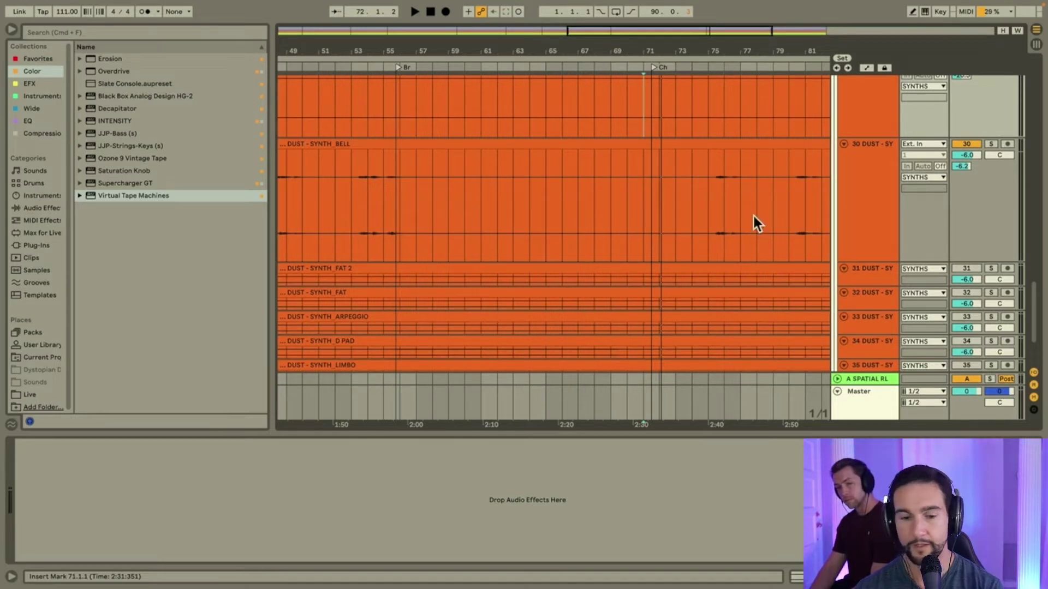
Show the SPATIAL RL return's devices and open the Left chain's rL360 Session window over the arrangement
left_click(864, 381)
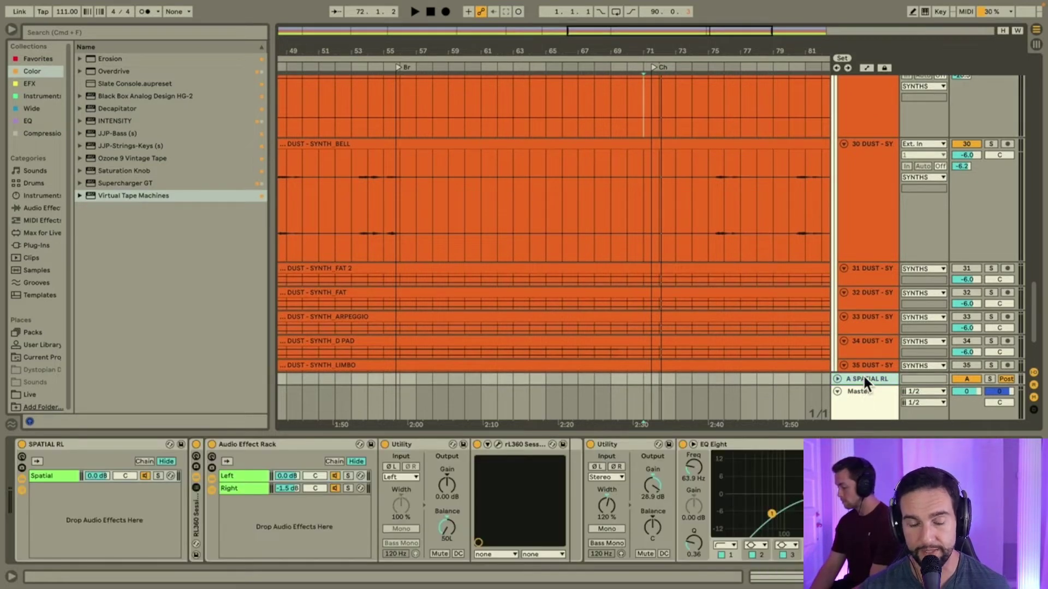
left_click(284, 442)
left_click(108, 441)
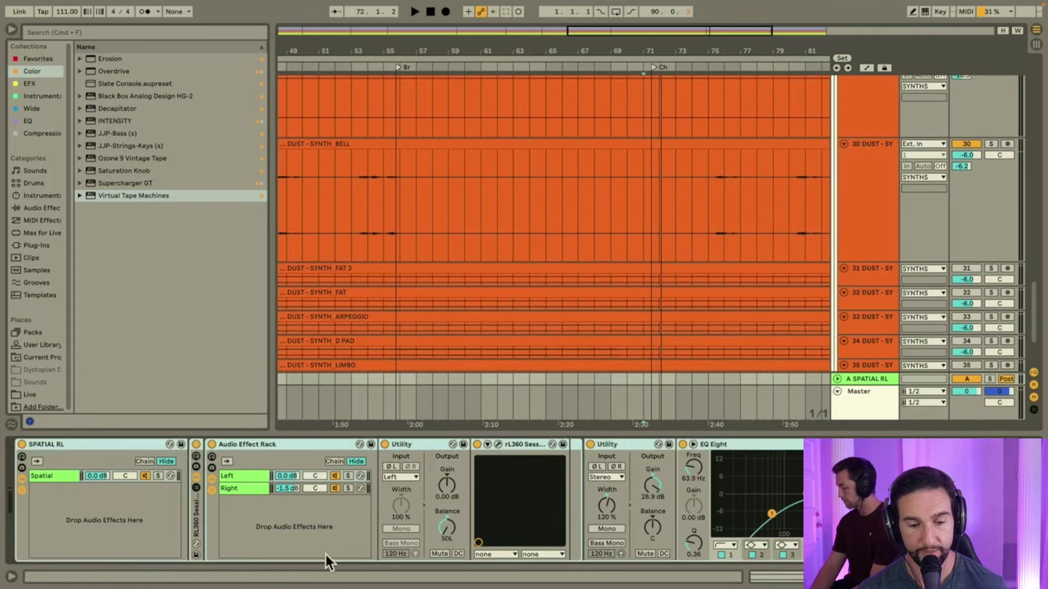
left_click(497, 445)
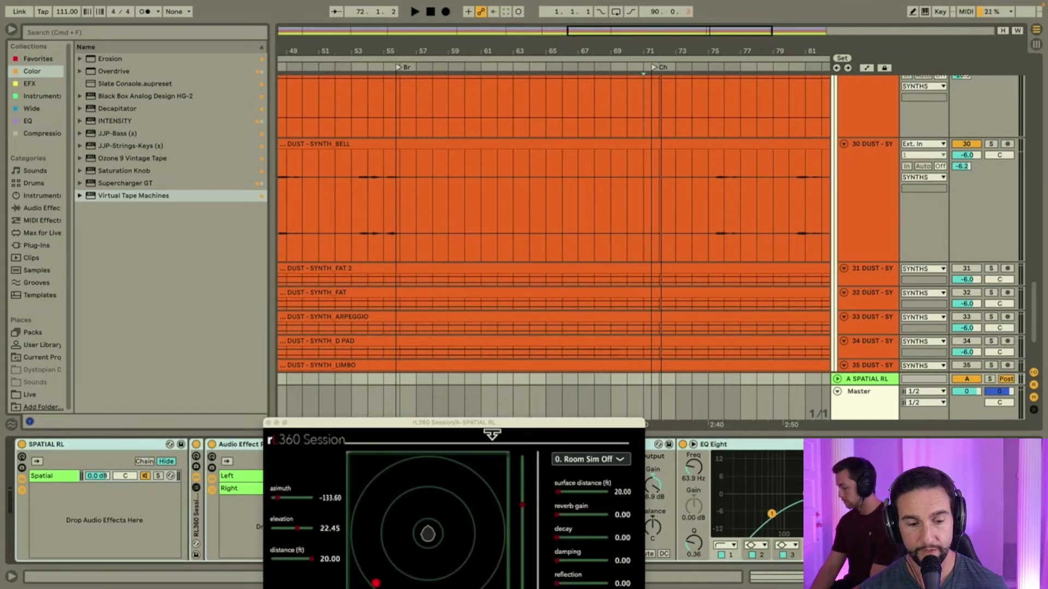
left_click_drag(499, 421, 710, 123)
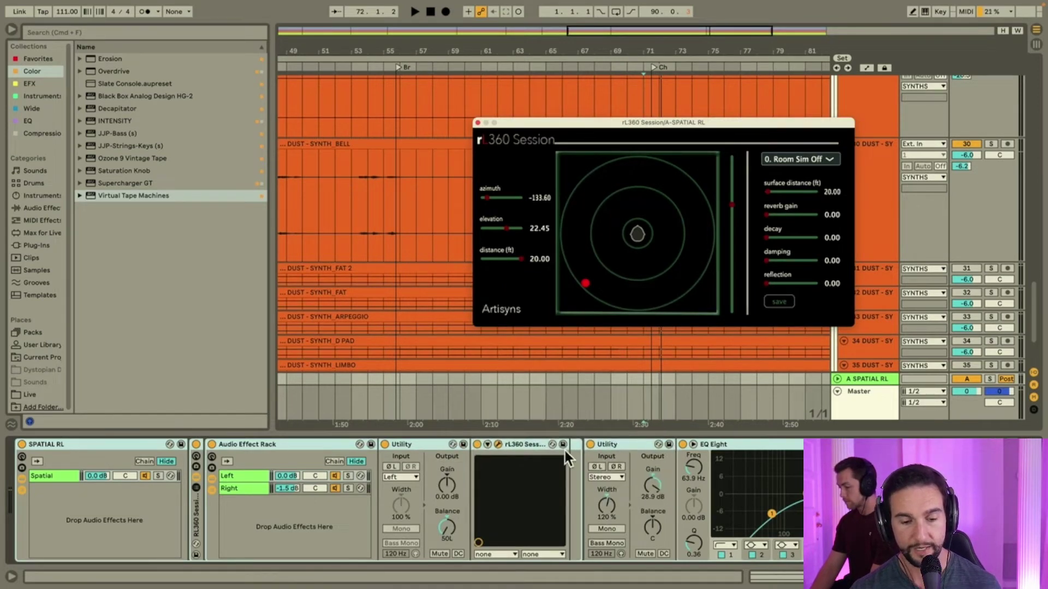
Inspect the Left and Right chains' Utility input, open the Right chain's rL360 Session and place both plug-in windows side by side
left_click(514, 445)
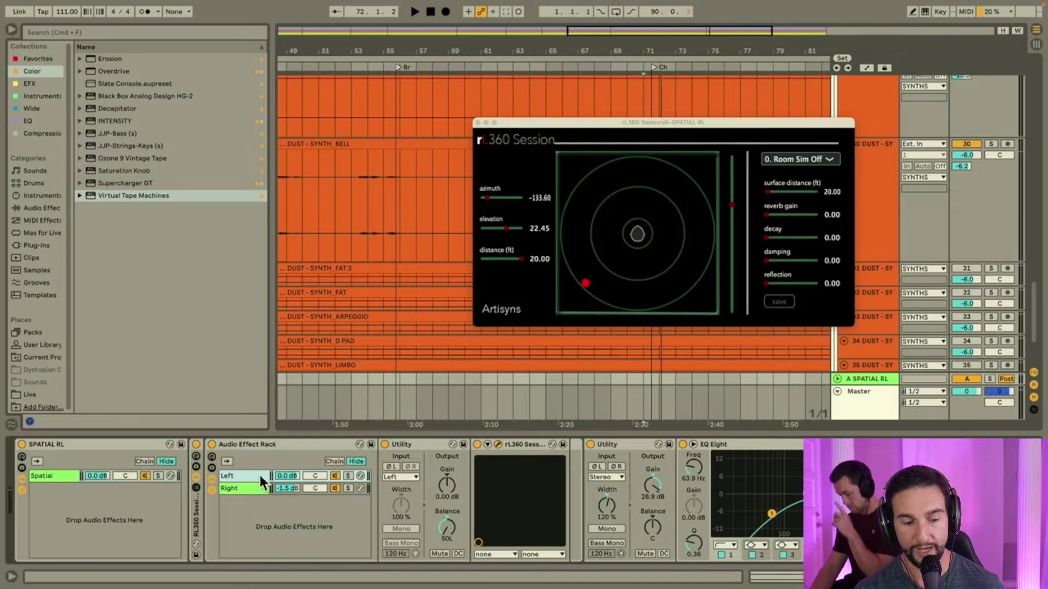
left_click(413, 456)
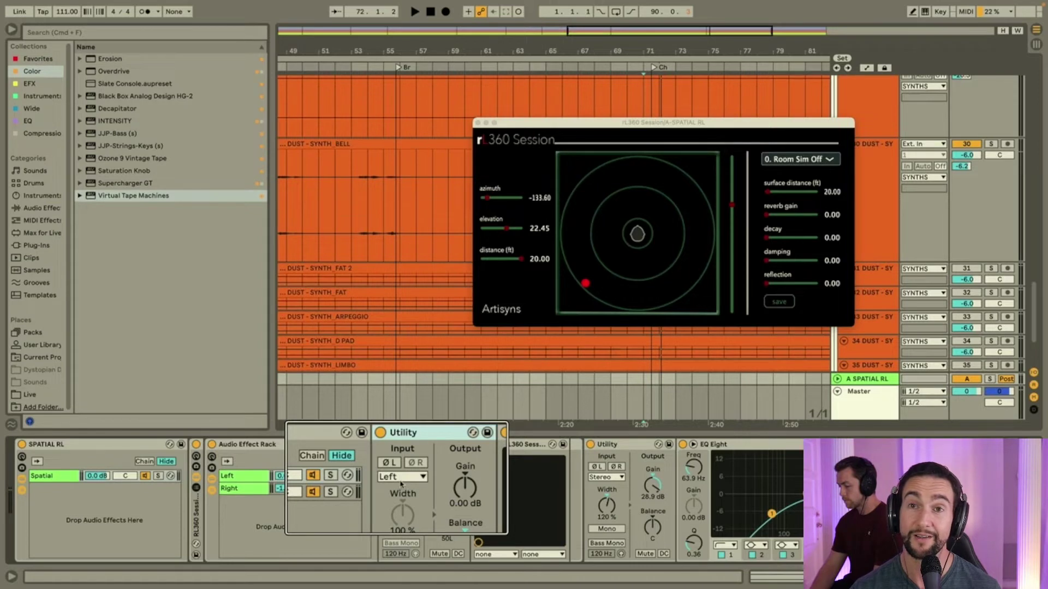
left_click(229, 489)
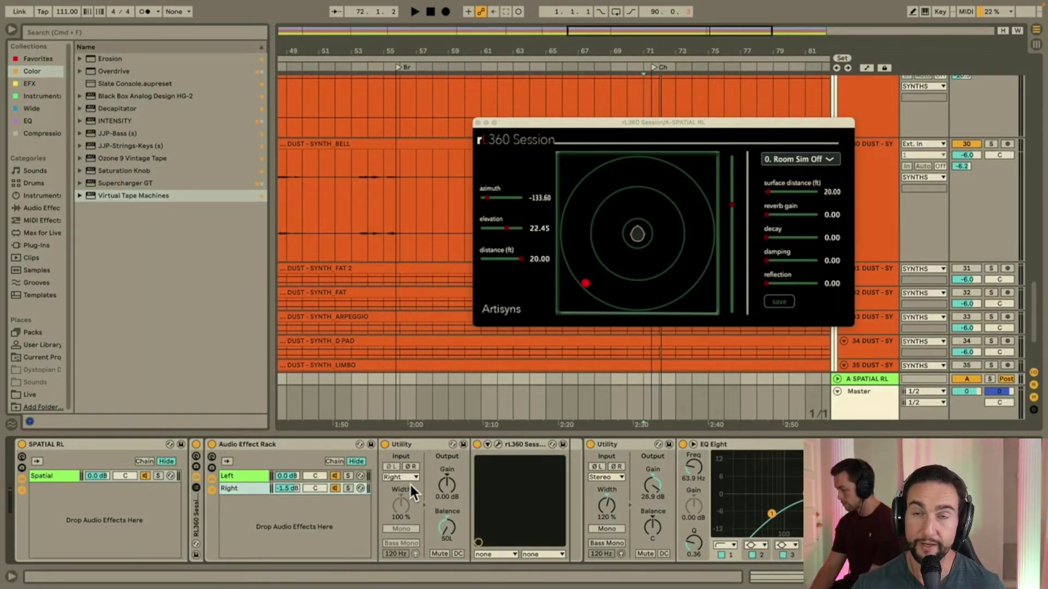
left_click(515, 445)
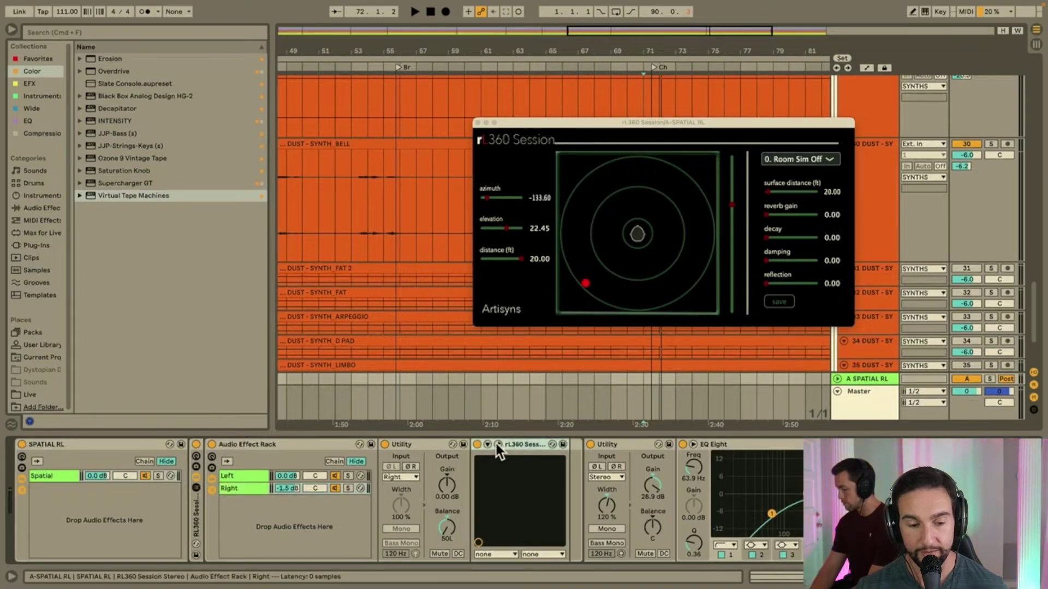
left_click(496, 443)
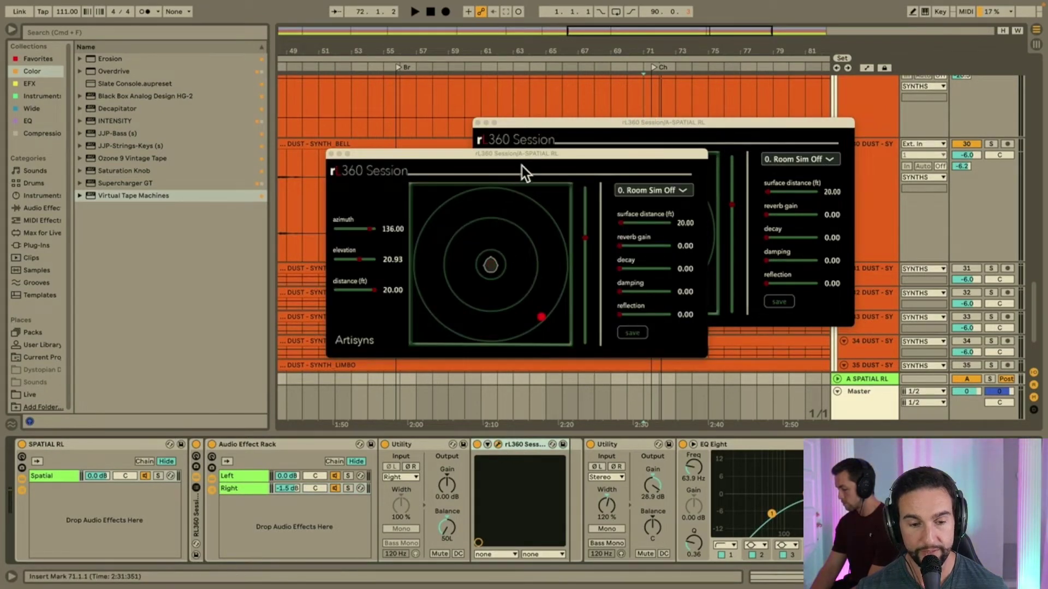
left_click_drag(522, 166, 655, 236)
left_click_drag(667, 125, 261, 217)
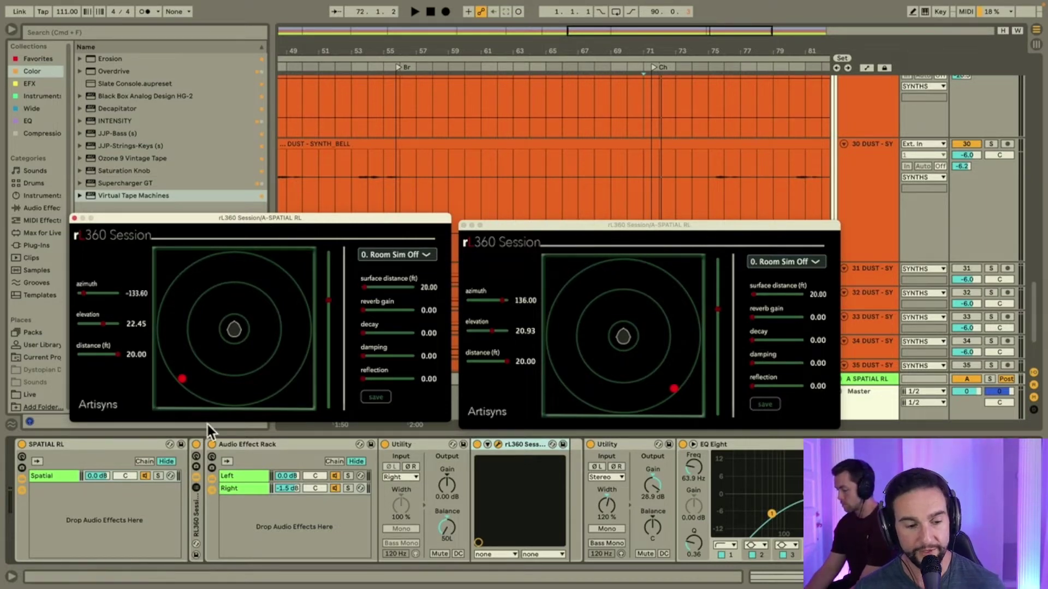
Examine the spatial return's signal flow, from the Spatial chain through the Left/Right rack to EQ Eight
left_click(286, 440)
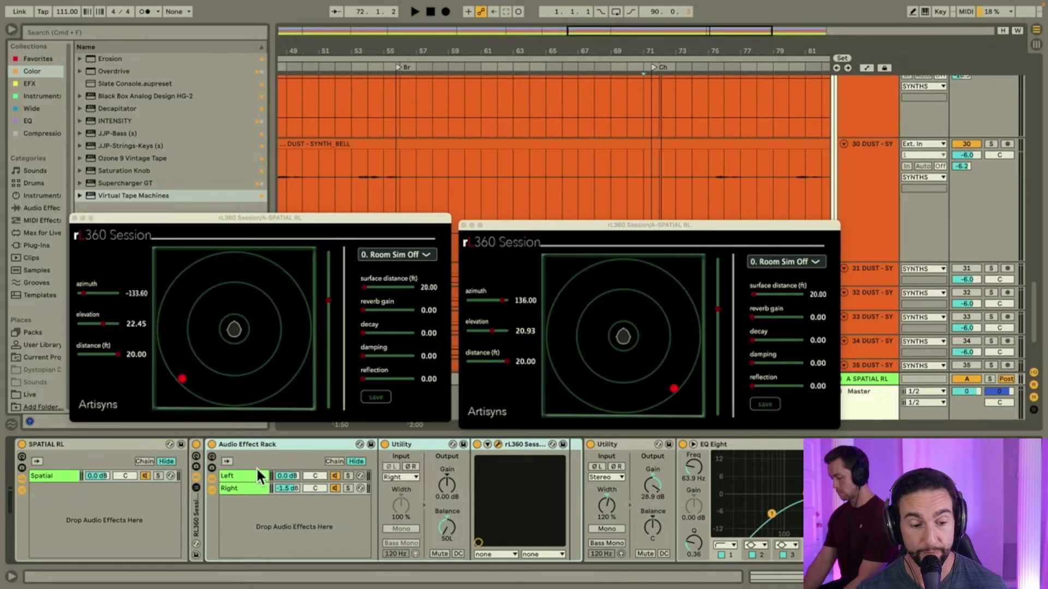
left_click(243, 488)
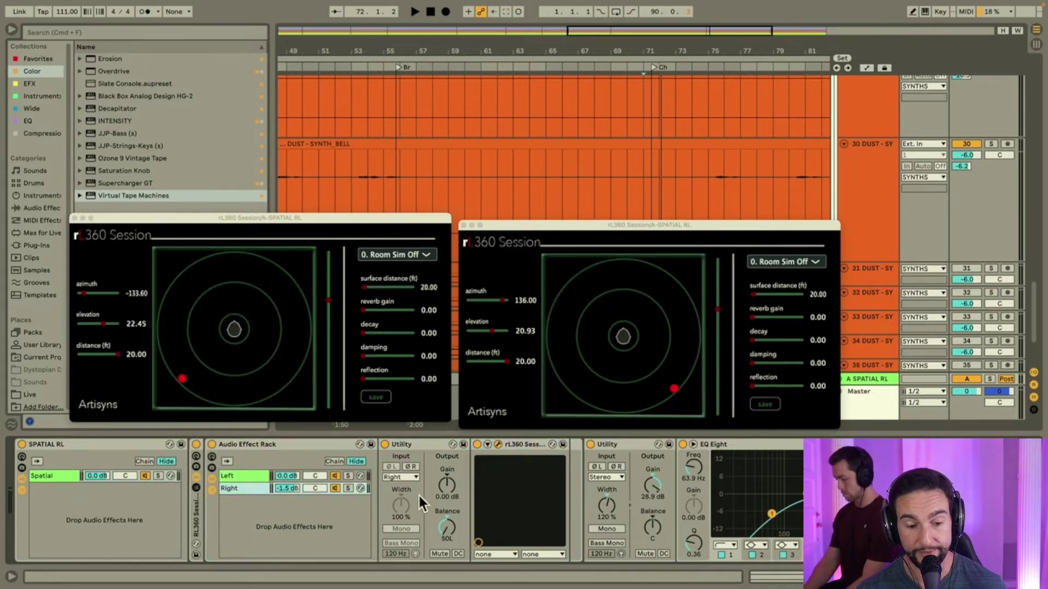
left_click(52, 477)
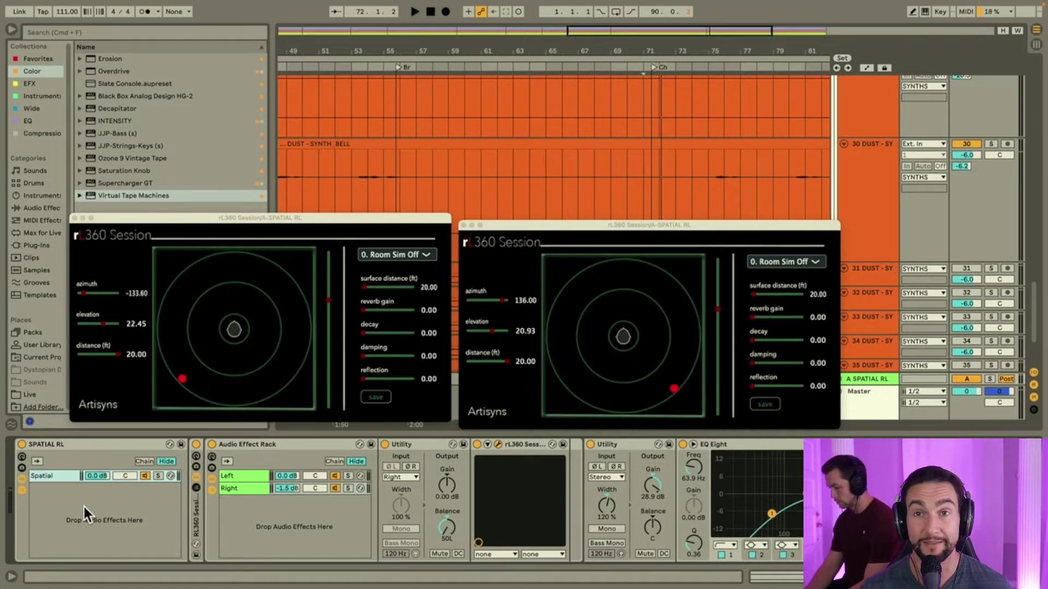
left_click(70, 447)
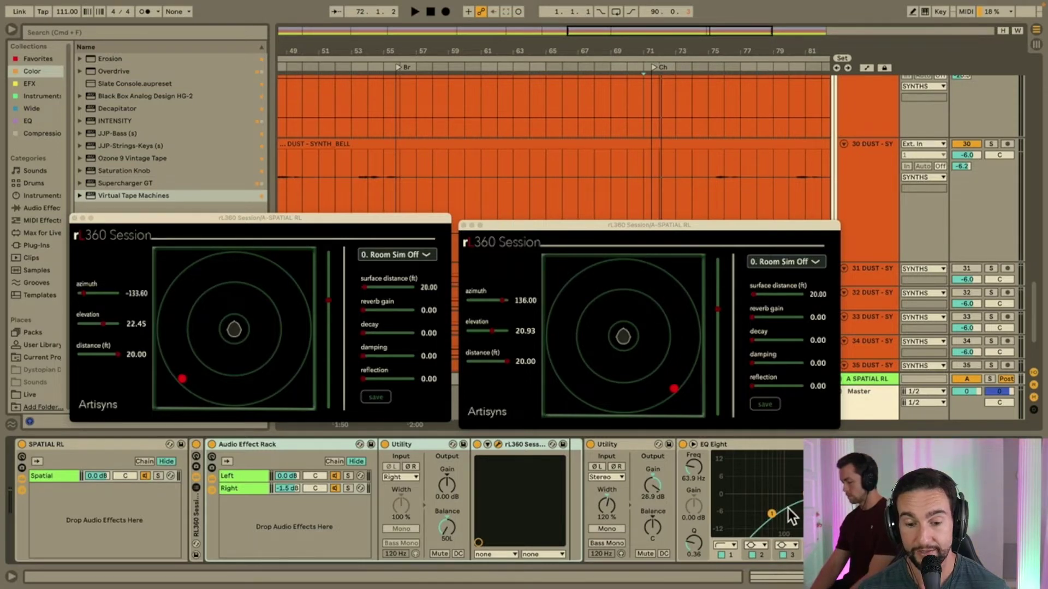
scroll(795, 503, "right", 2)
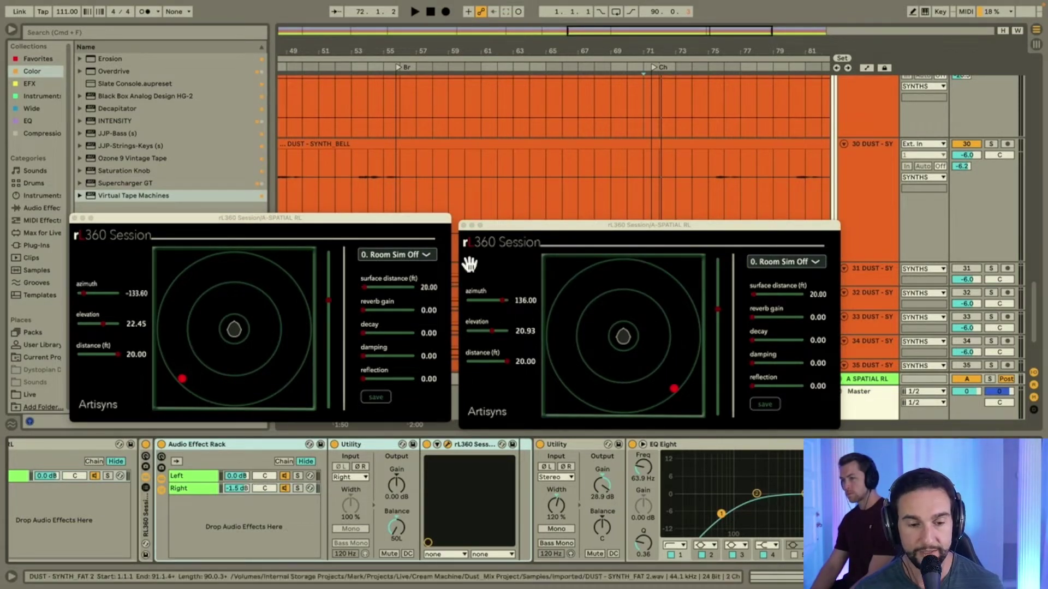
Close both rL360 Session windows and fold the SPATIAL RL rack
left_click(464, 225)
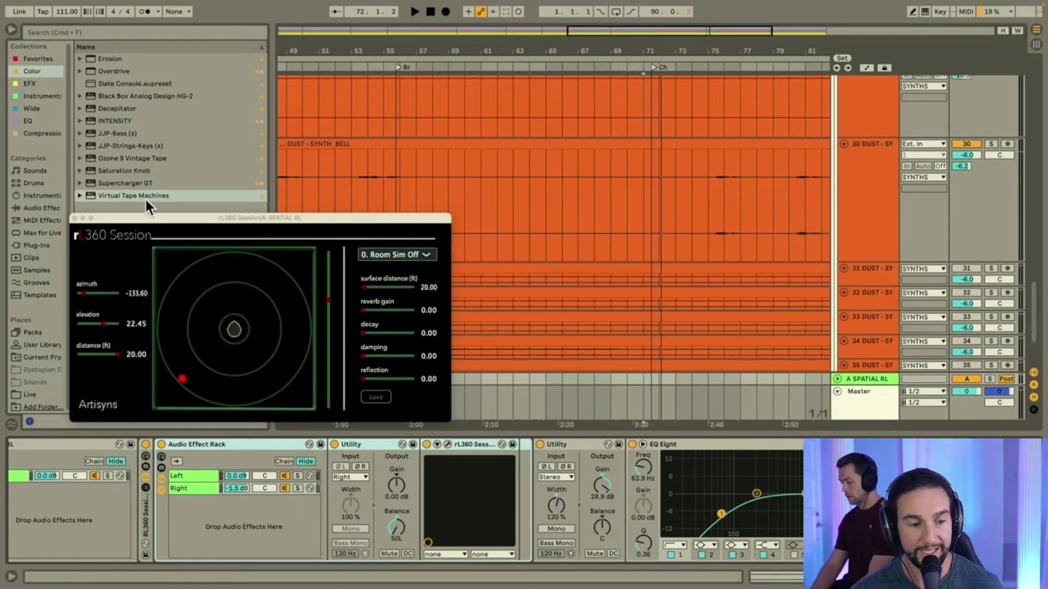
left_click(76, 217)
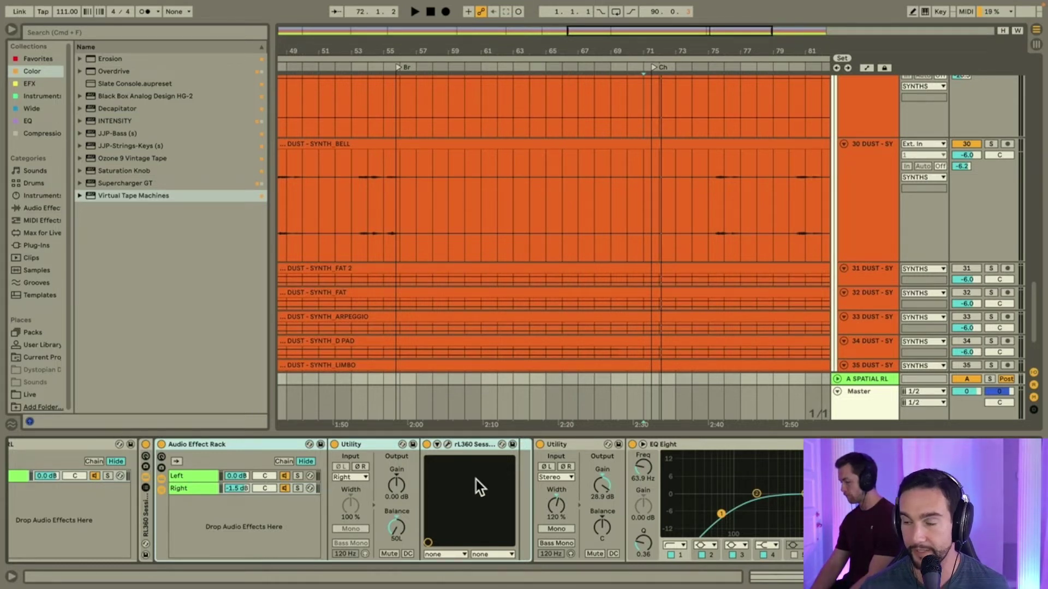
scroll(148, 508, "left", 2)
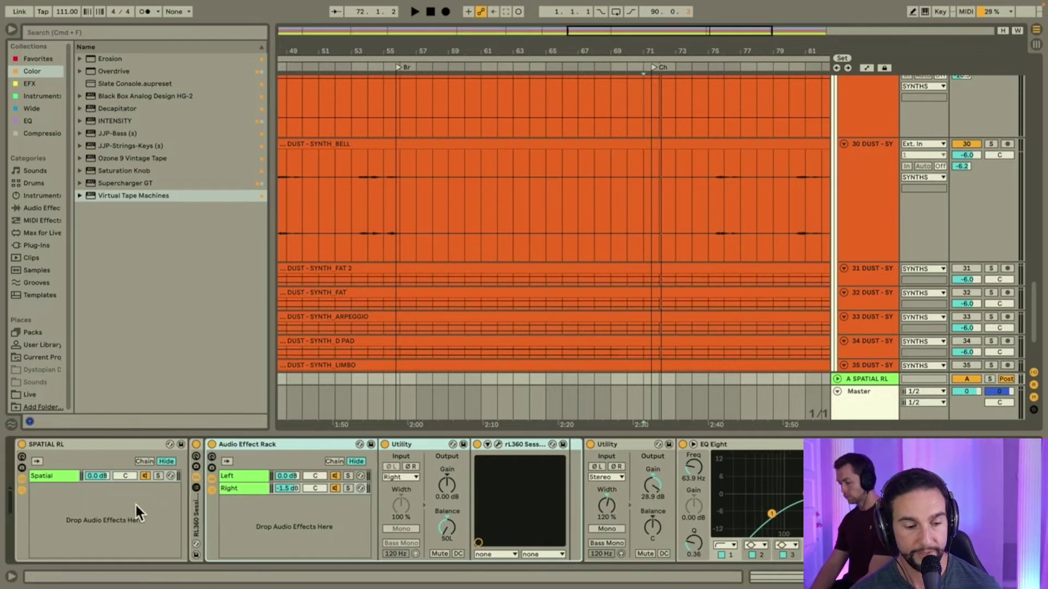
double_click(97, 440)
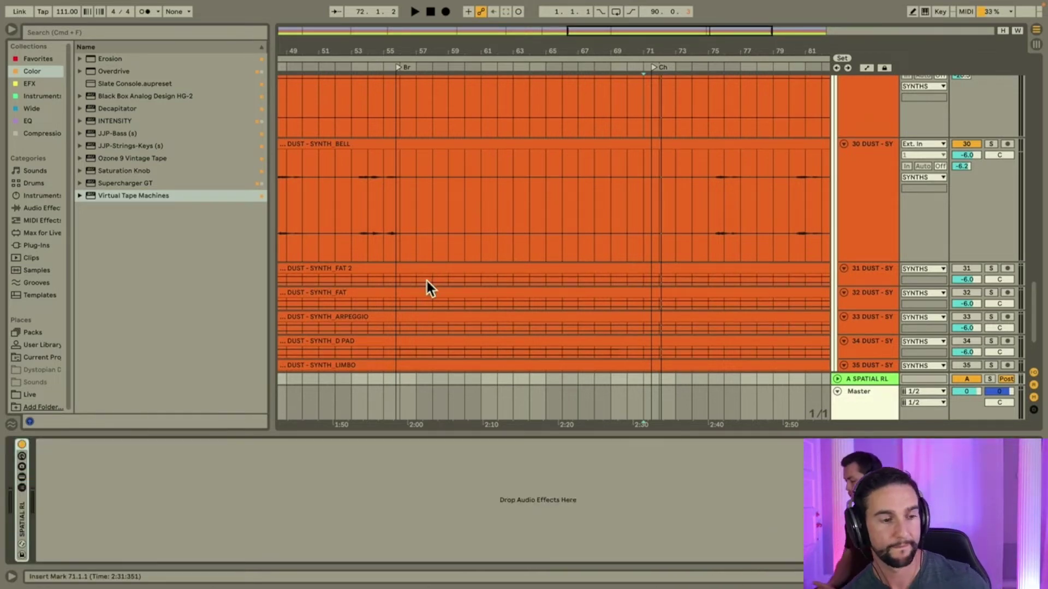
Play the last chorus from bar 71, activate the SYNTH_FAT 2 track and enlarge it
key("space")
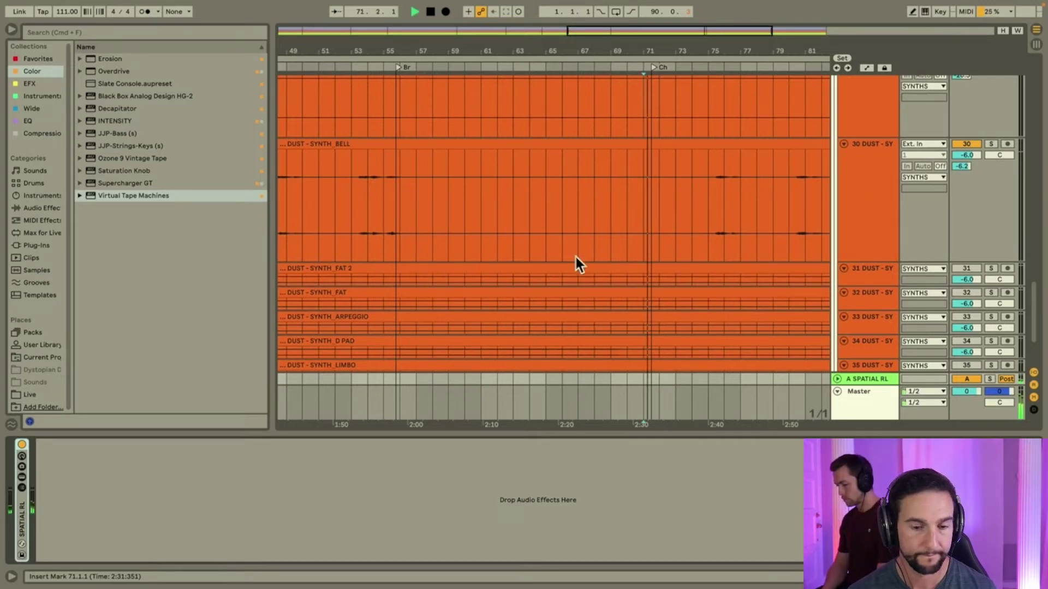
scroll(658, 282, "down", 4)
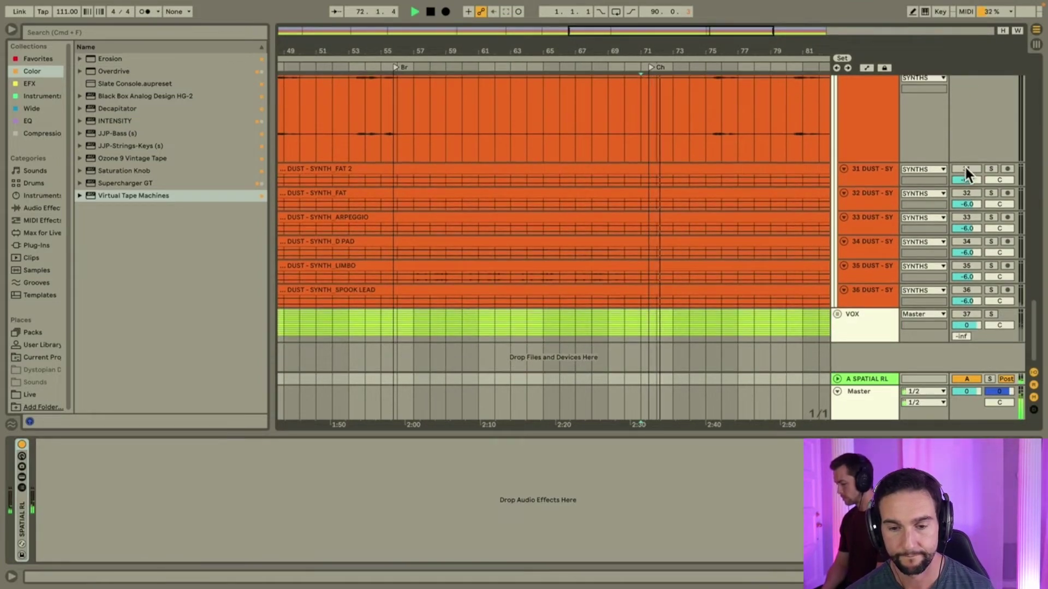
left_click(715, 140)
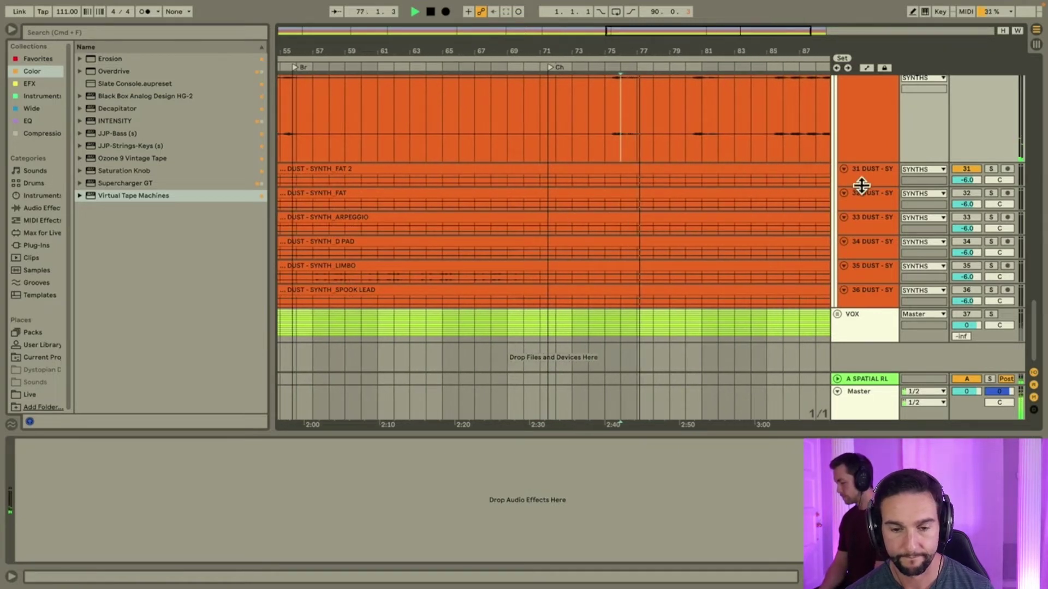
left_click_drag(861, 186, 861, 268)
Play the SYNTH_FAT 2 notes in the second pre-chorus from bar 38 and solo the track
scroll(669, 260, "down", 3)
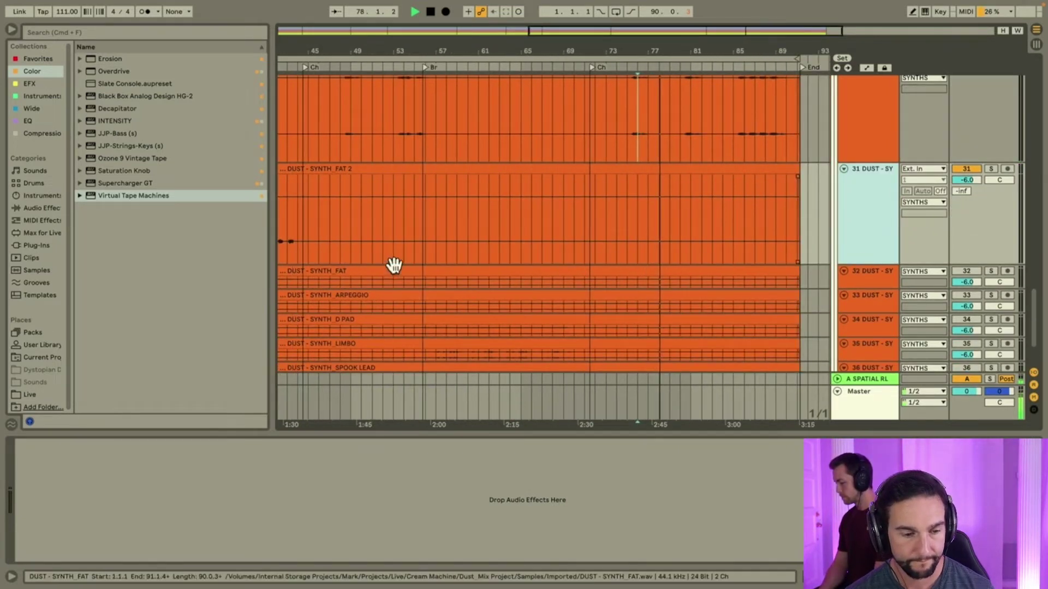
scroll(423, 244, "left", 5)
left_click(522, 241)
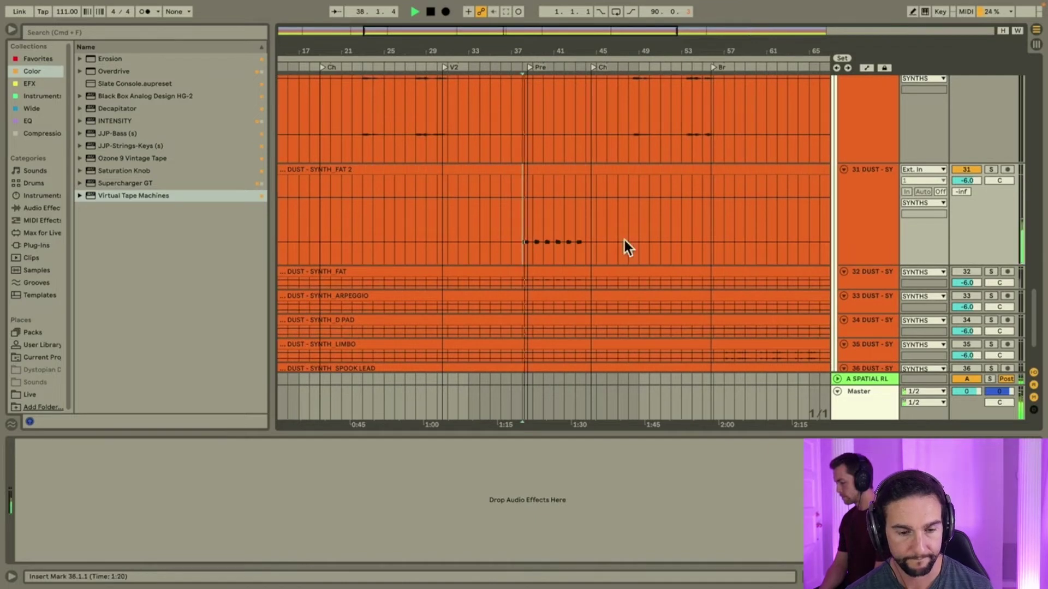
left_click(889, 227)
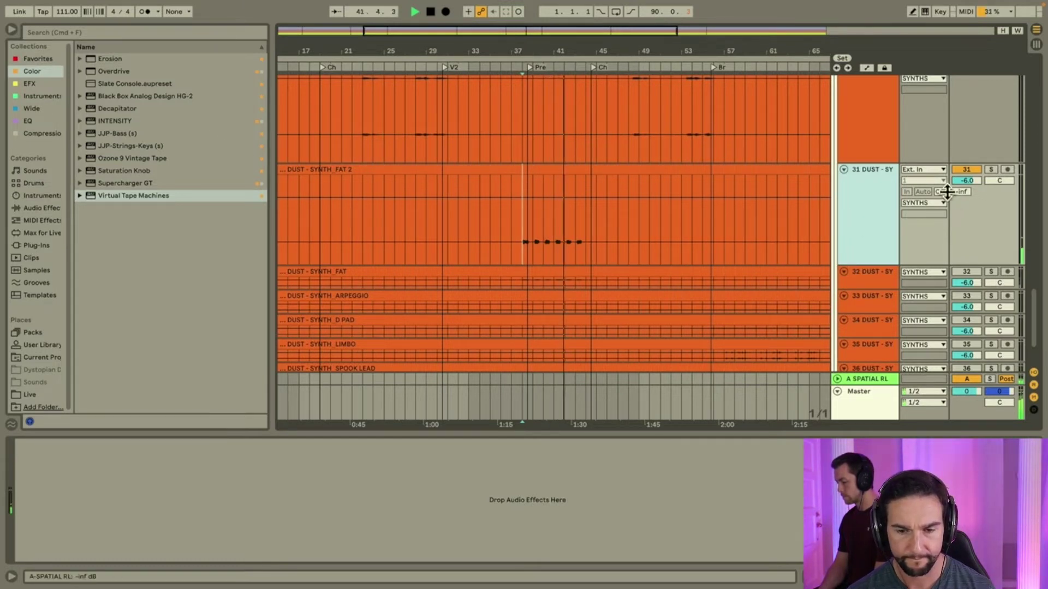
left_click(991, 169)
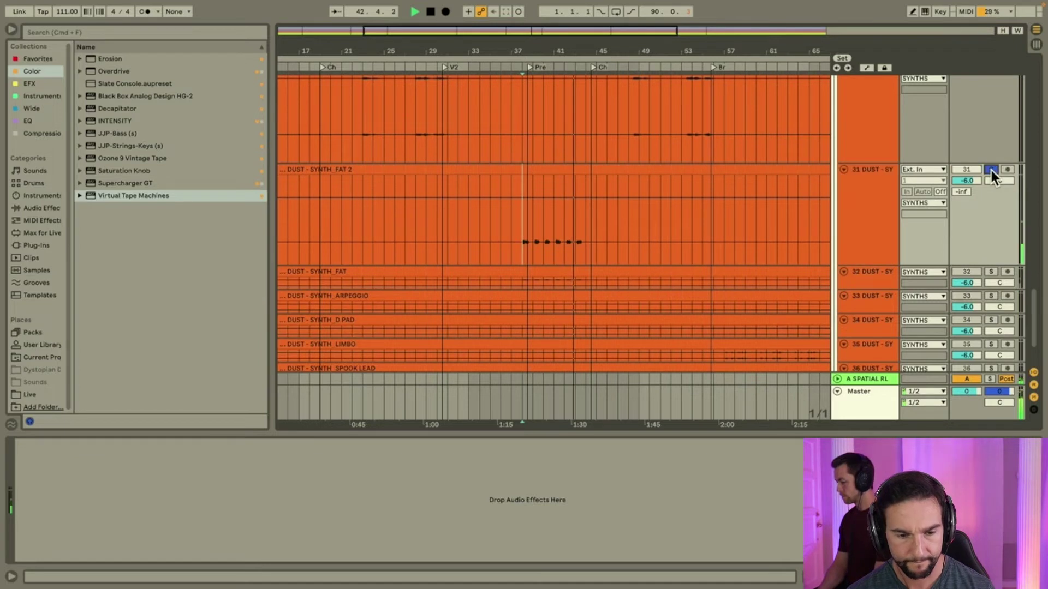
Unsolo SYNTH_FAT 2 and play the second pre-chorus in the full mix, starting just before bar 38
left_click(992, 170)
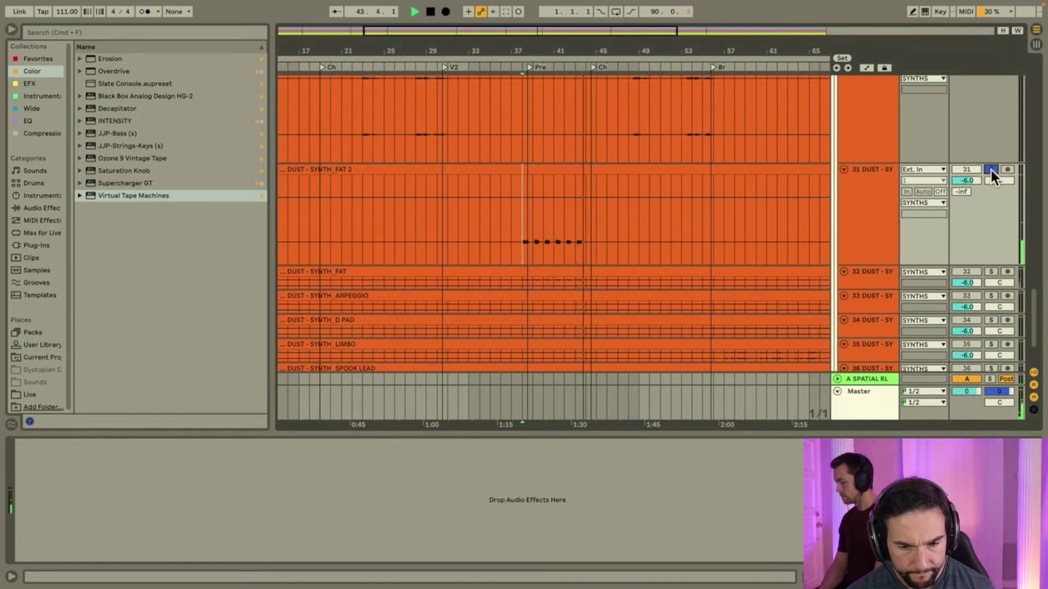
key("space")
key("plus")
key("plus")
key("plus")
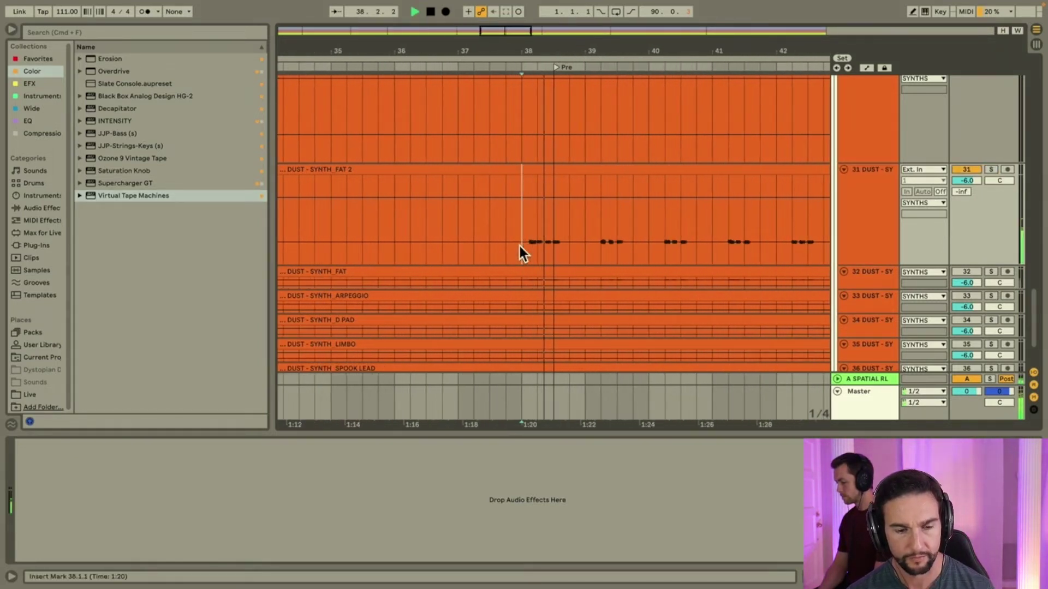
key("space")
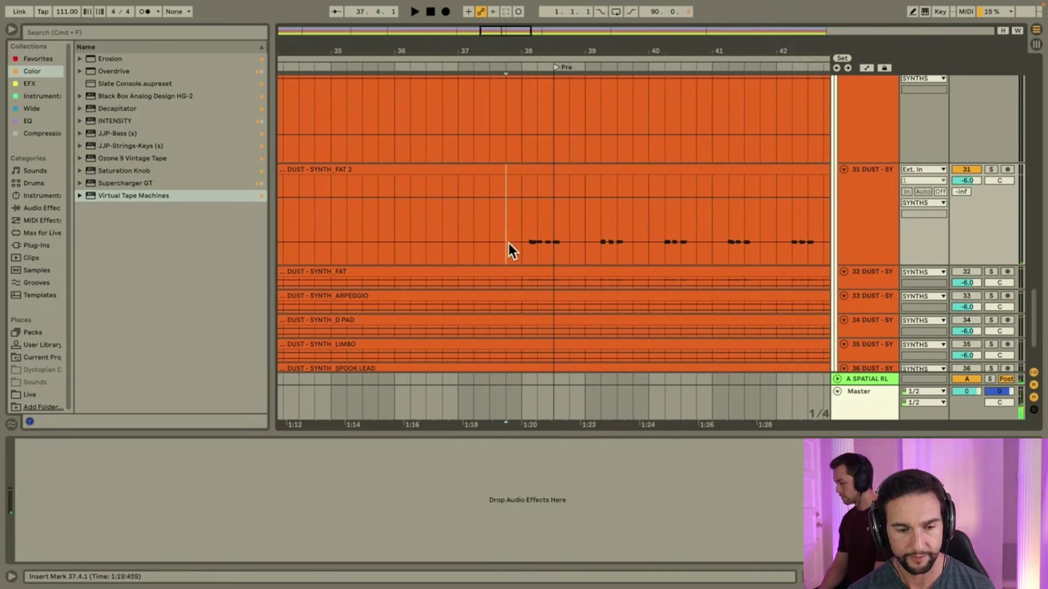
key("space")
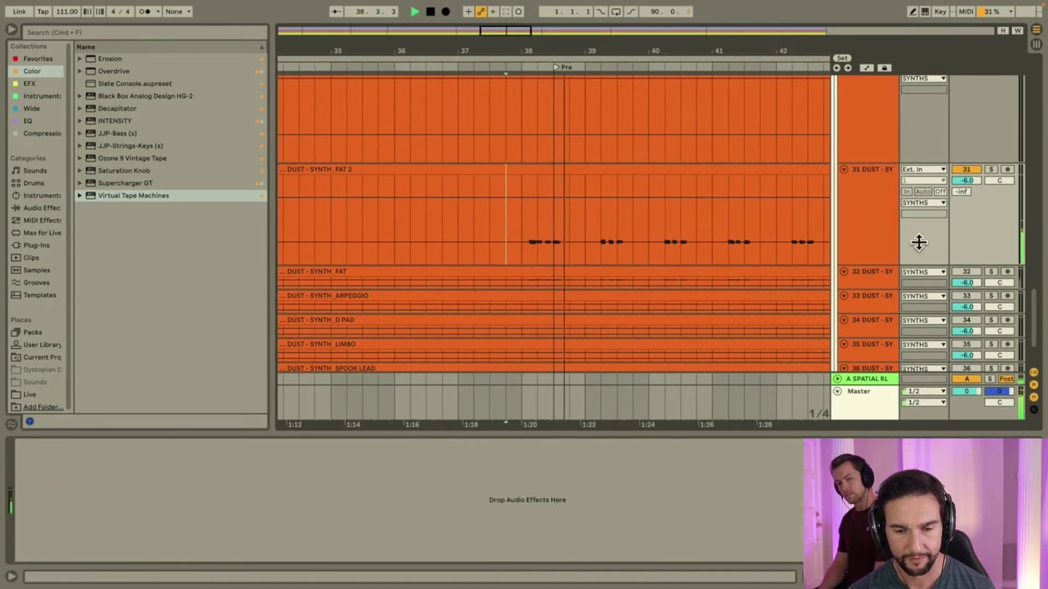
left_click(876, 219)
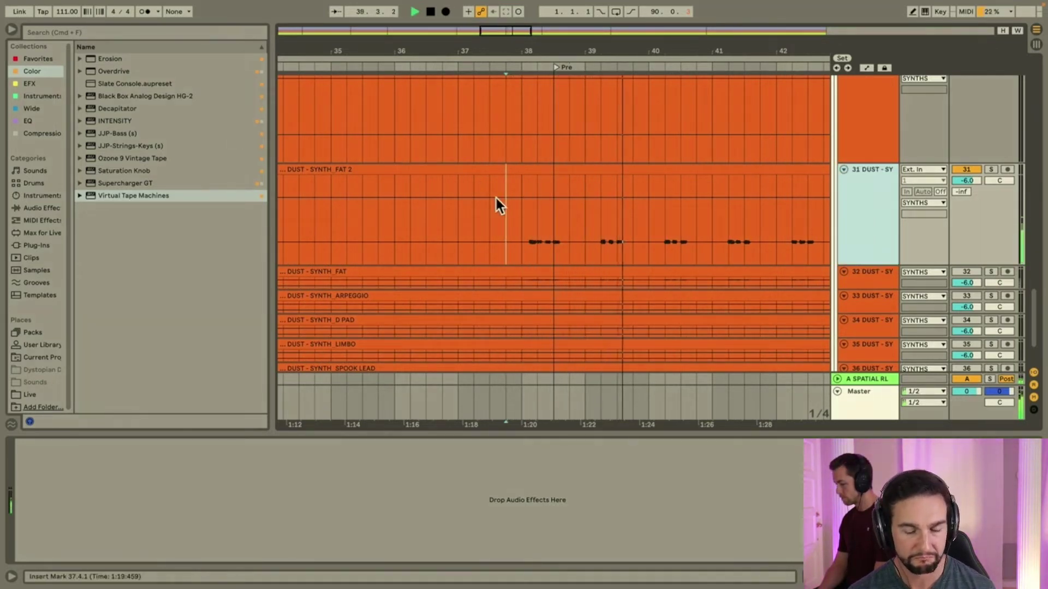
Enlarge the SYNTH_FAT track below SYNTH_FAT 2 and activate it
scroll(628, 230, "down", 3)
scroll(633, 230, "down", 4)
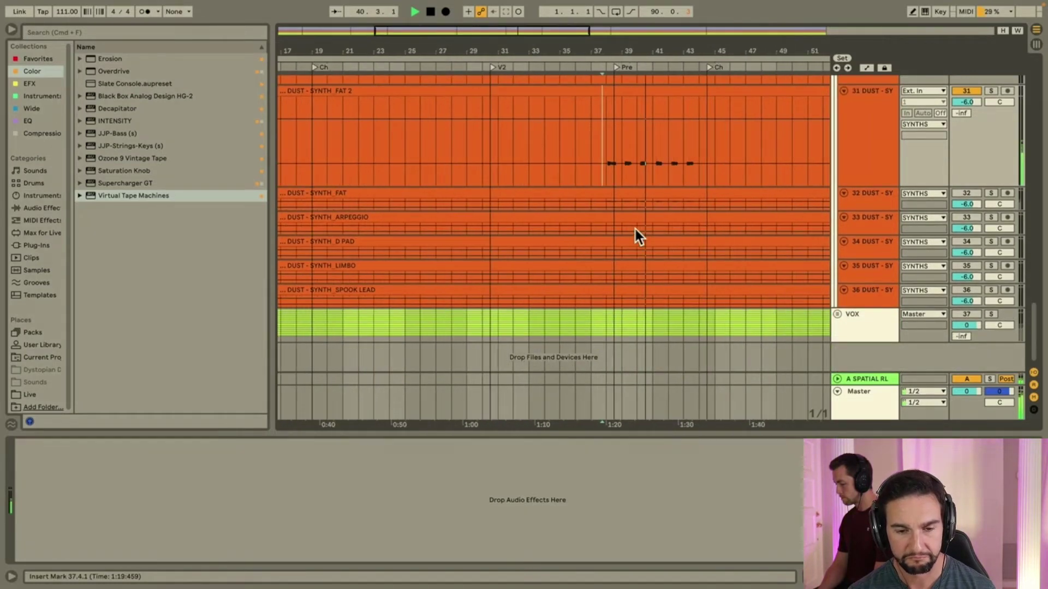
left_click(881, 206)
left_click_drag(881, 212, 881, 299)
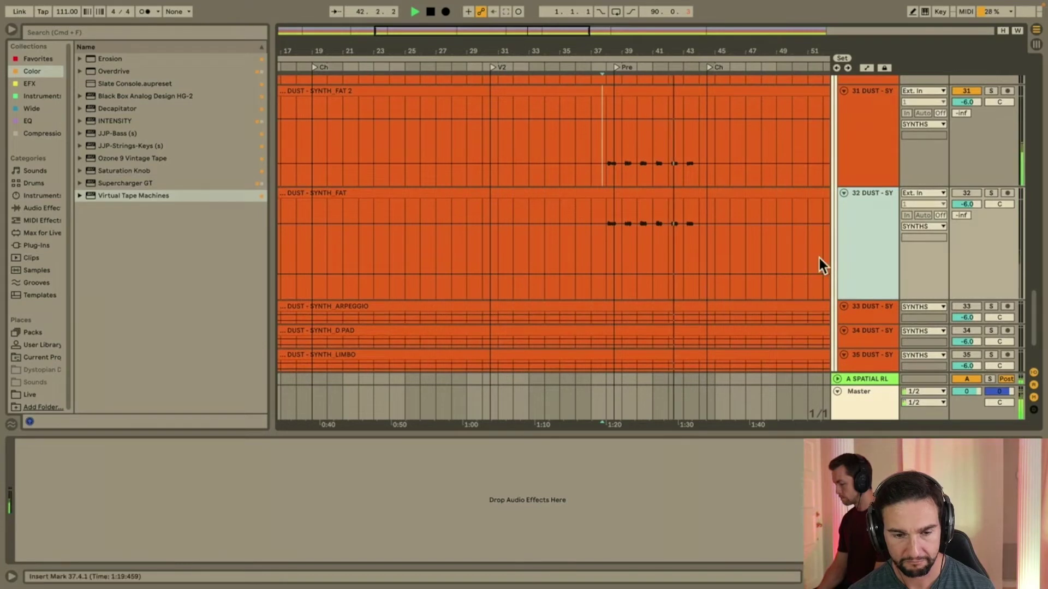
left_click(967, 193)
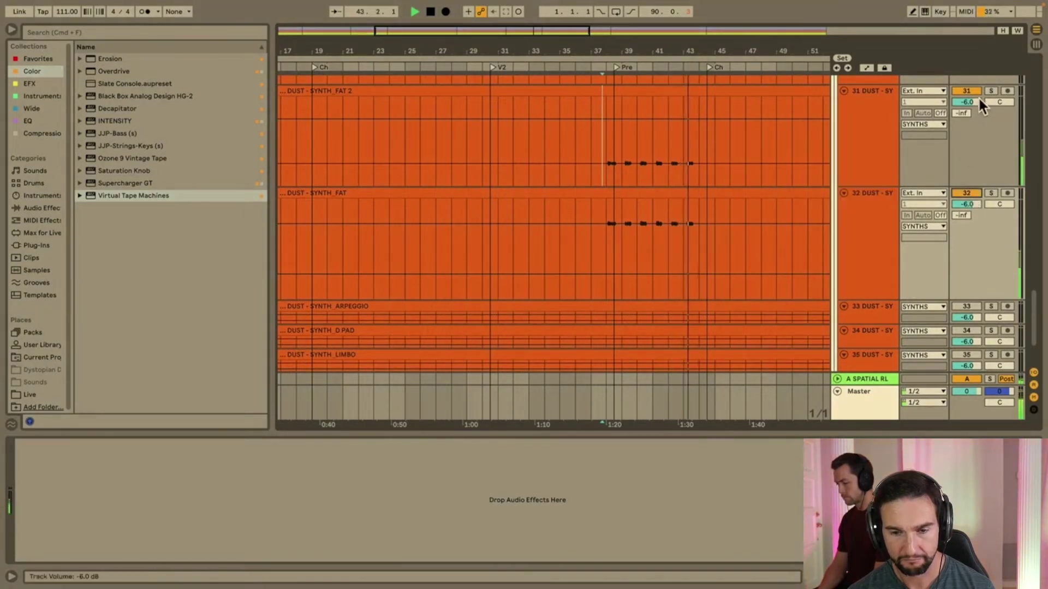
Group the SYNTH_FAT 2 and SYNTH_FAT tracks and name the group Bass Synth
left_click(865, 167)
left_click(863, 214, "shift")
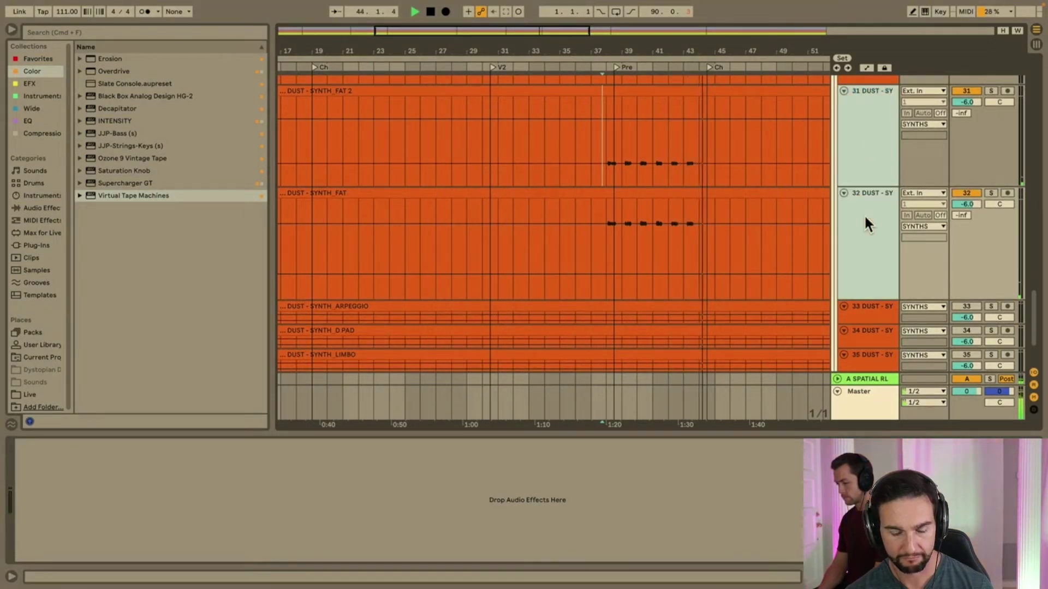
key("super+g")
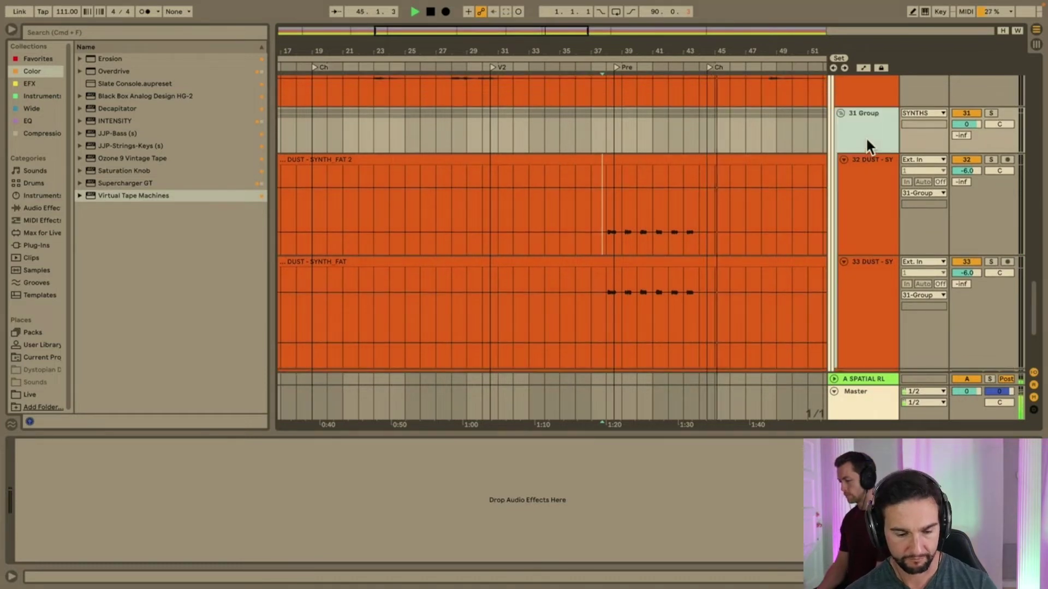
key("super+r")
type("Bass Synth")
key("Return")
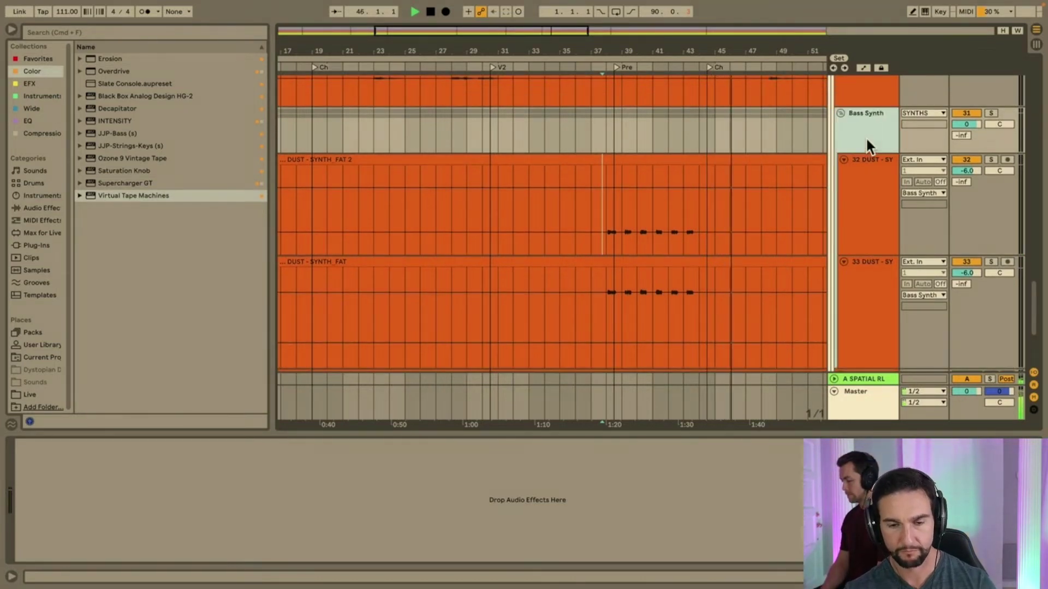
Play from bar 38 and compare the Bass Synth group soloed and within the mix
left_click(599, 136)
key("space")
key("space")
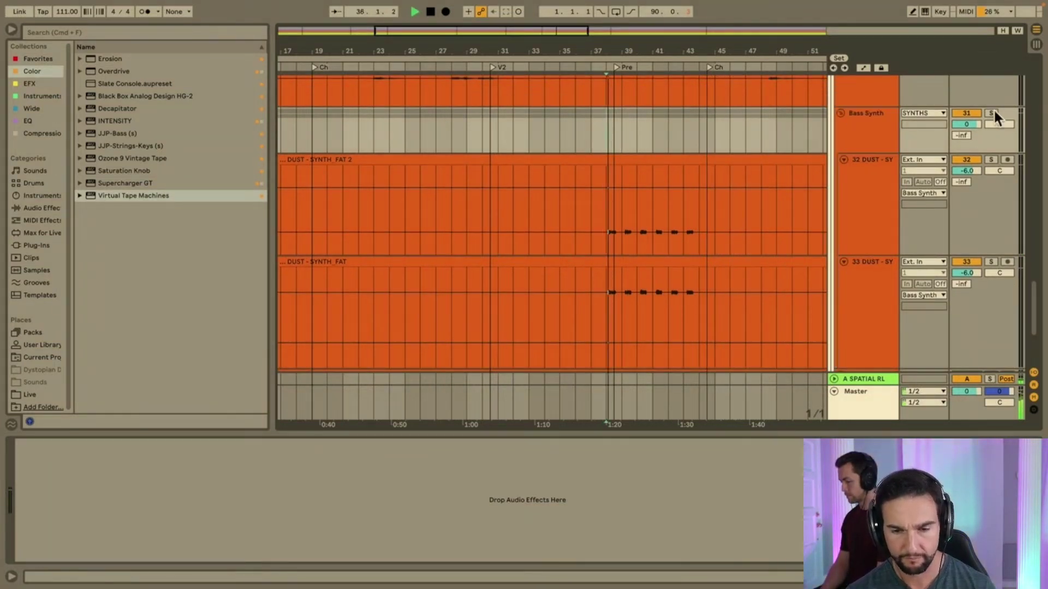
left_click(992, 113)
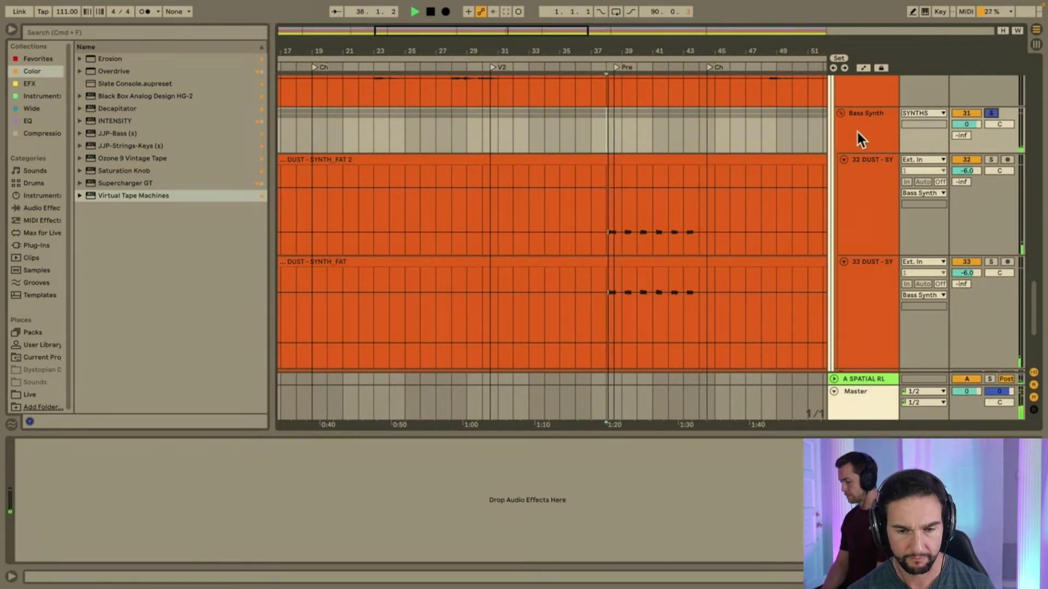
left_click(991, 115)
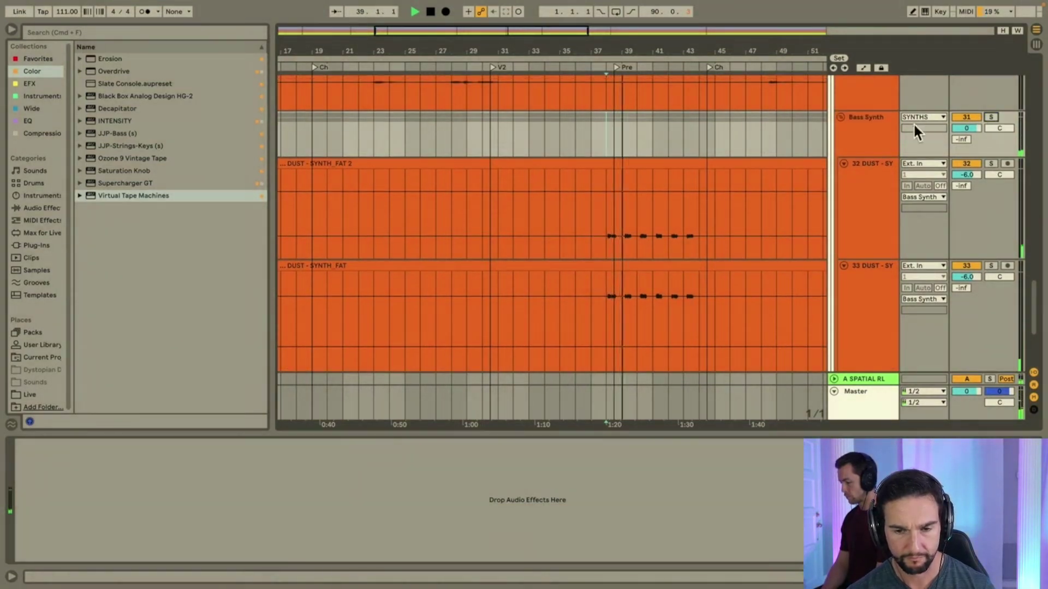
left_click(991, 117)
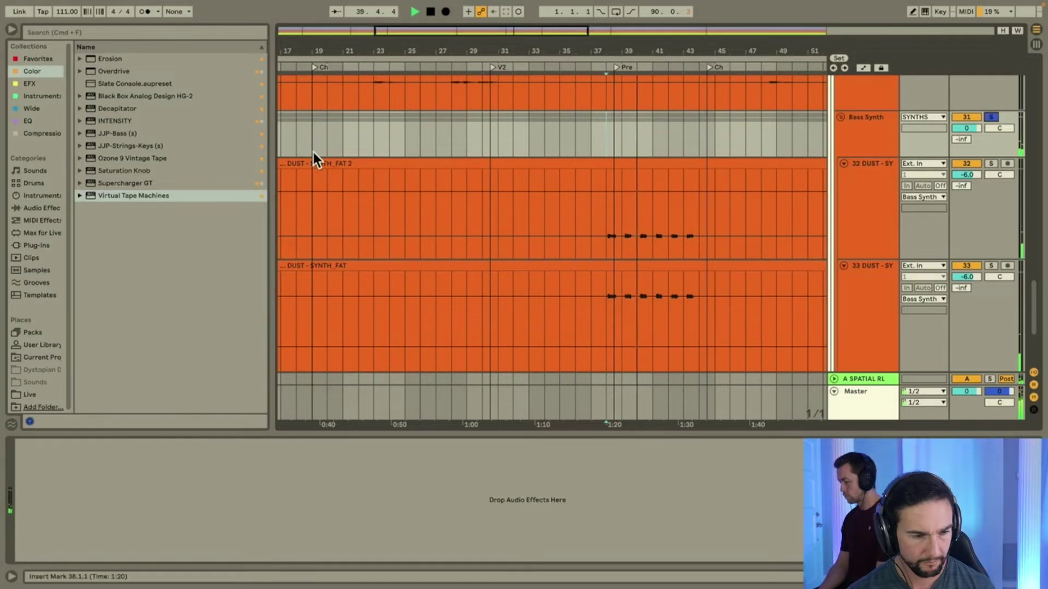
Add Infinity EQ to the Bass Synth group with a low-cut band at about 66 Hz and play the soloed notes
left_click(37, 120)
key("space")
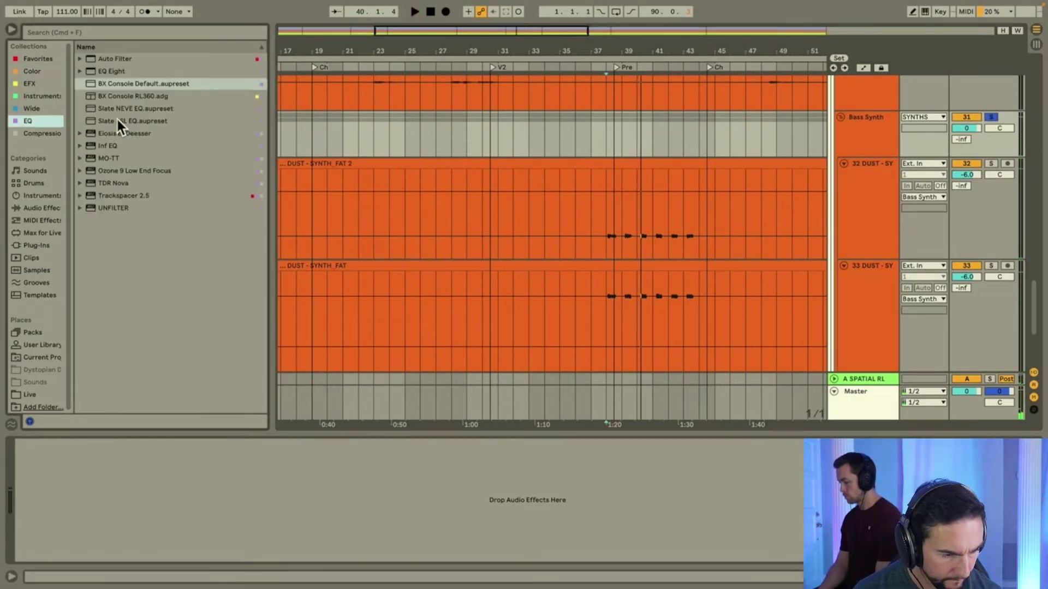
double_click(108, 147)
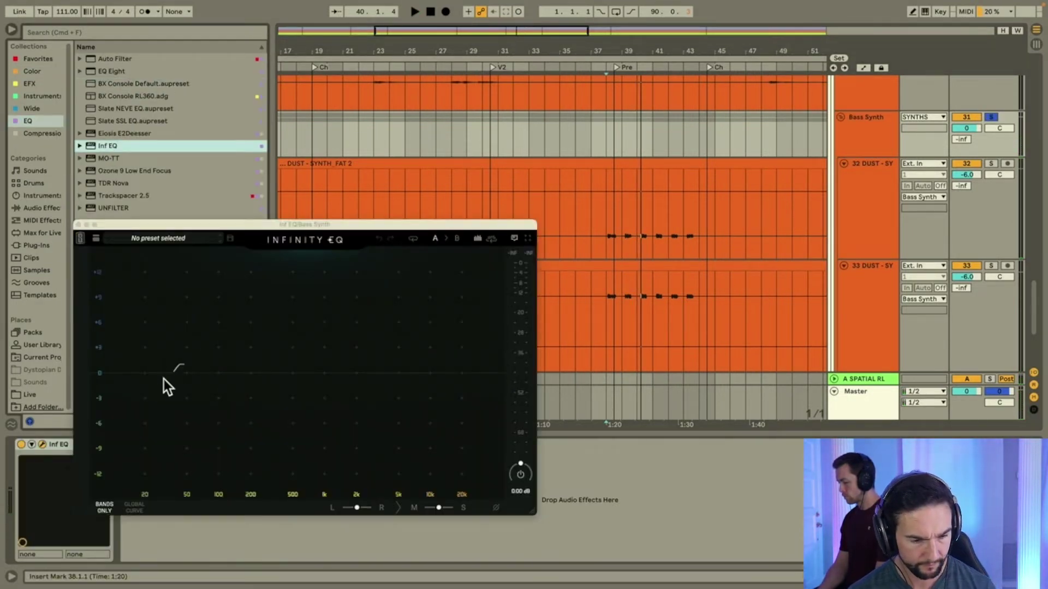
double_click(145, 378)
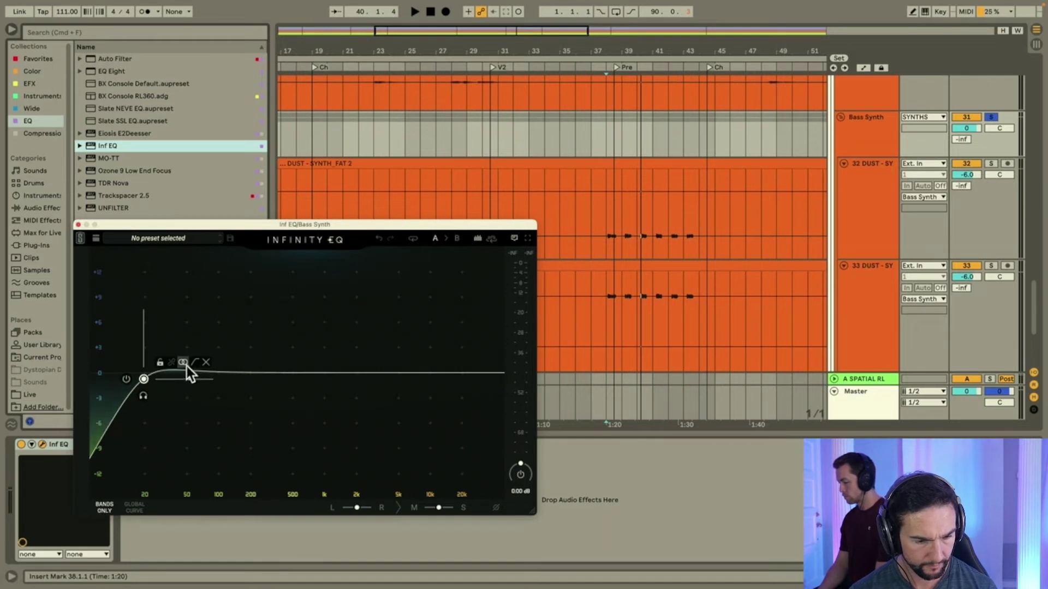
left_click_drag(143, 378, 200, 373)
key("space")
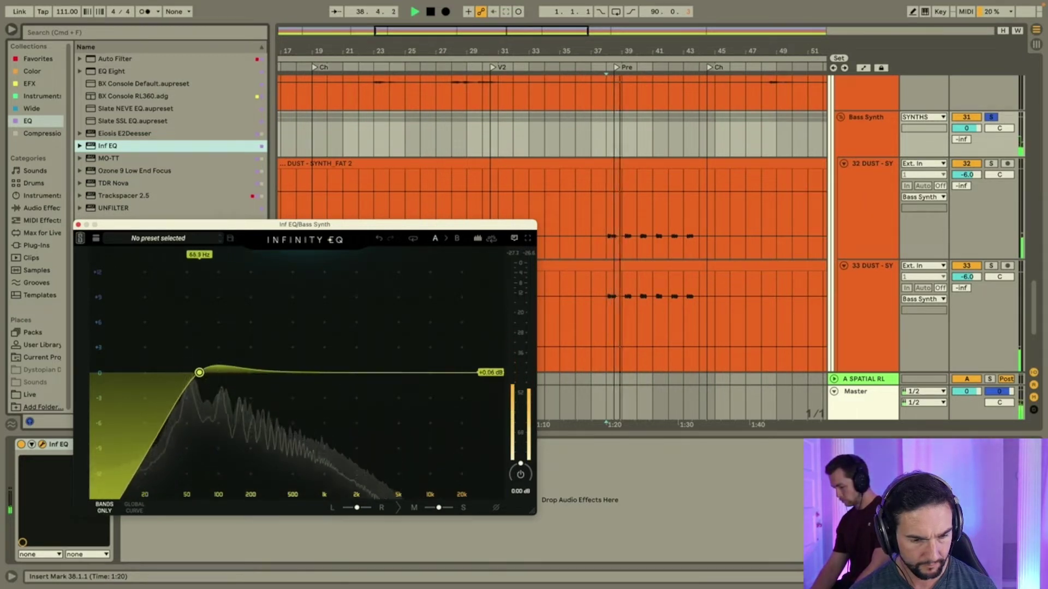
Unsolo the Bass Synth group, adjust the low cut to about 71 Hz and -1.6 dB, and close the EQ window
key("space")
key("space")
left_click(990, 117)
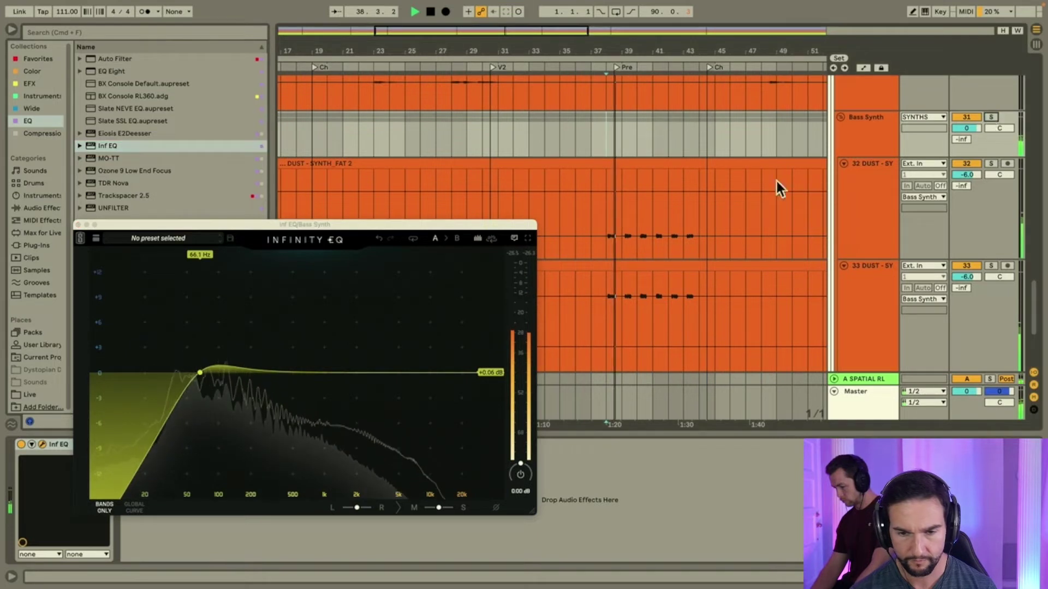
left_click(200, 373)
left_click_drag(201, 372, 203, 386)
mouse_move(203, 386)
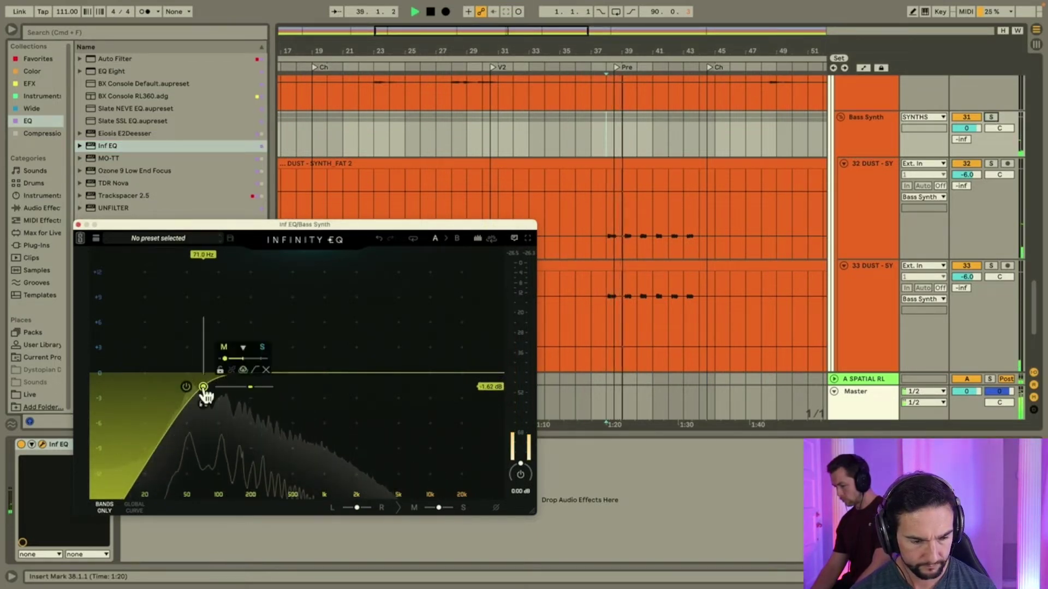
left_click(78, 225)
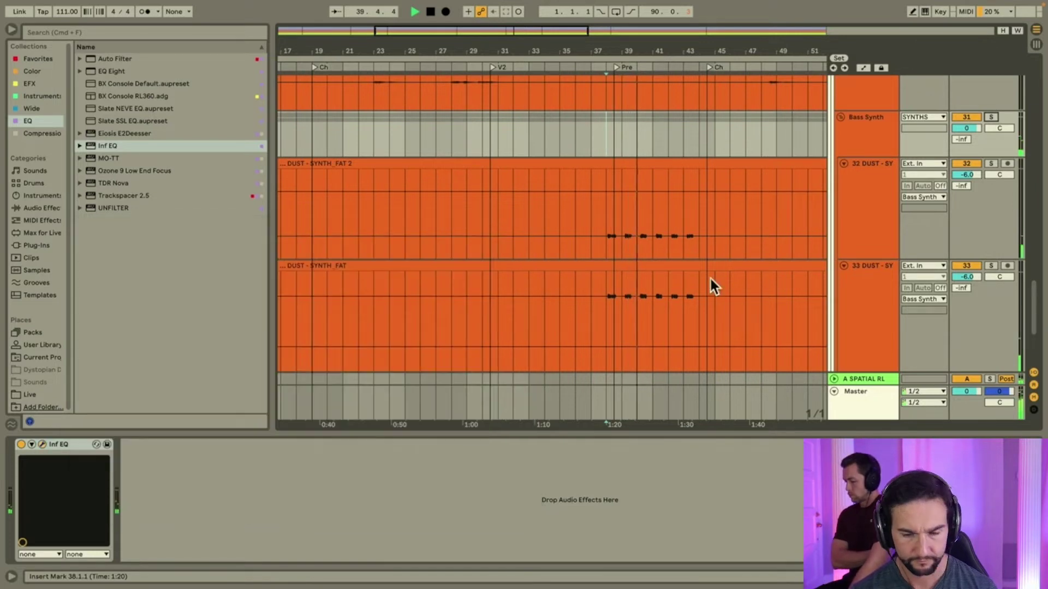
Fold the Bass Synth group
left_click(872, 139)
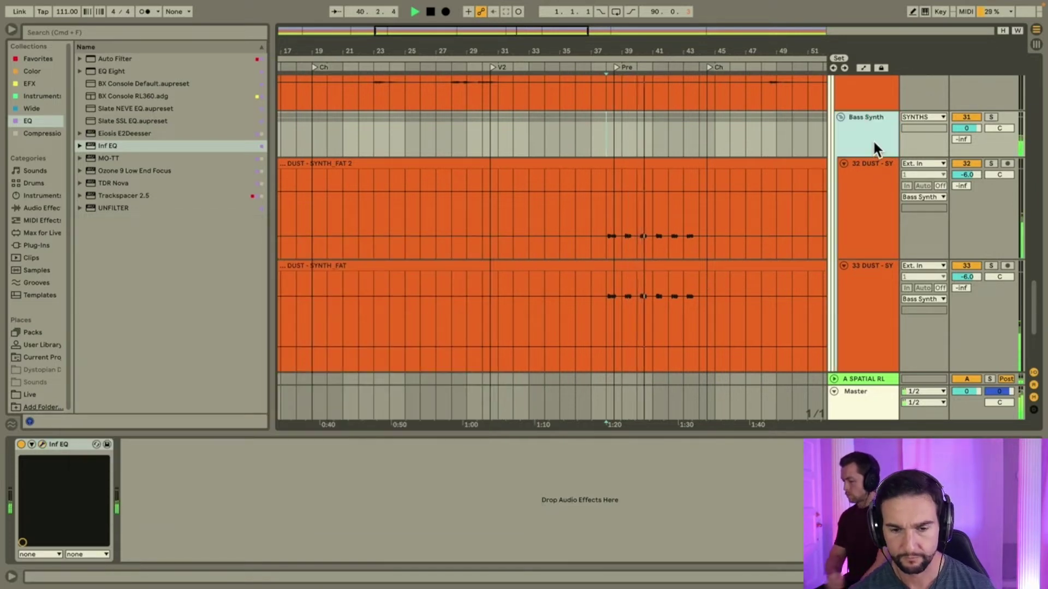
left_click(840, 113)
scroll(860, 165, "up", 8)
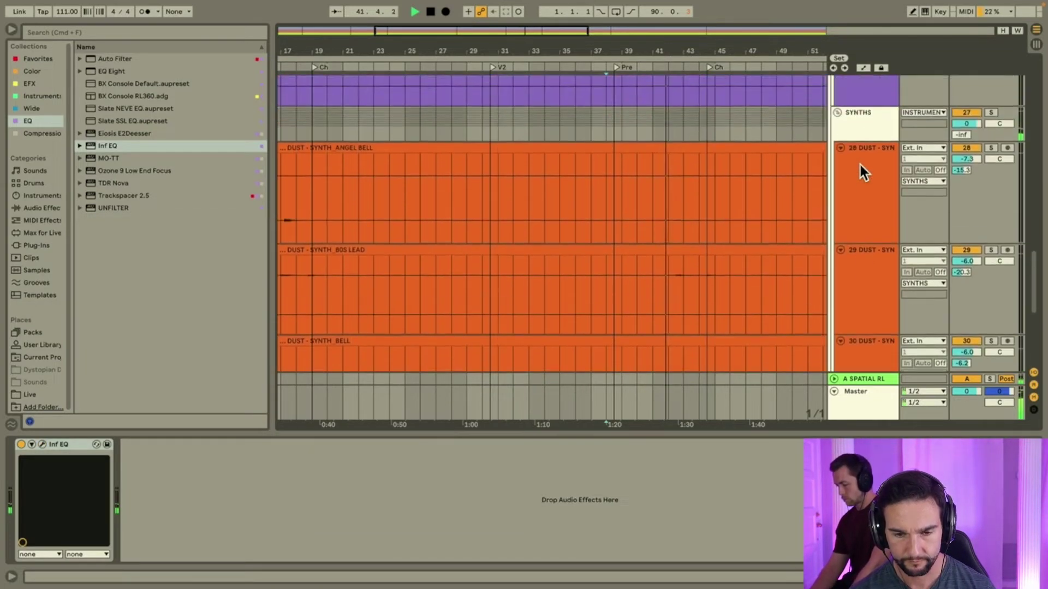
Add Virtual Tape Machines to the SYNTHS group, lower its bass alignment to about -2 dB, and close its window
left_click(861, 122)
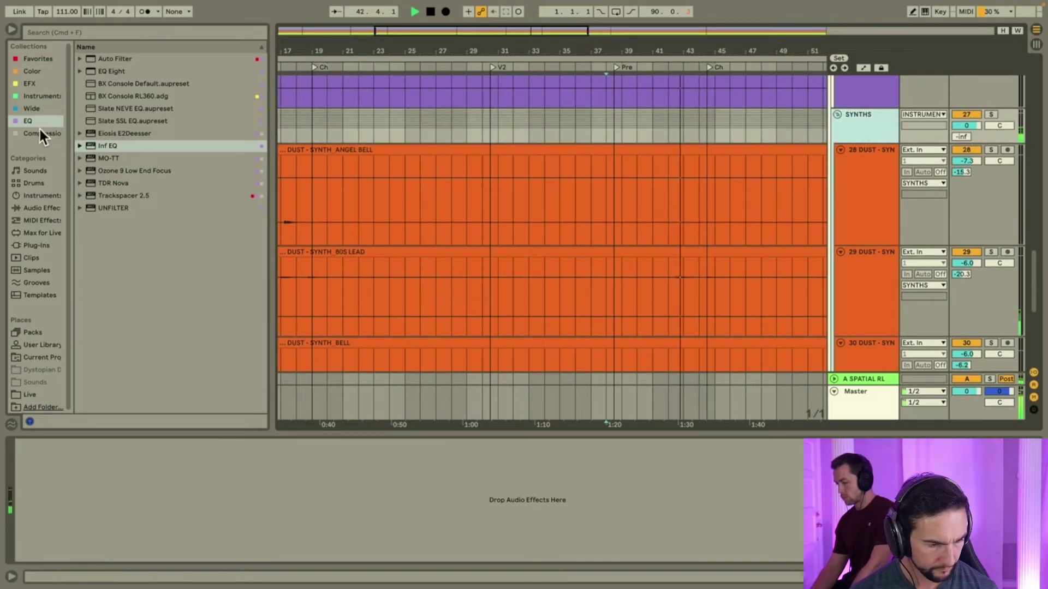
left_click(31, 72)
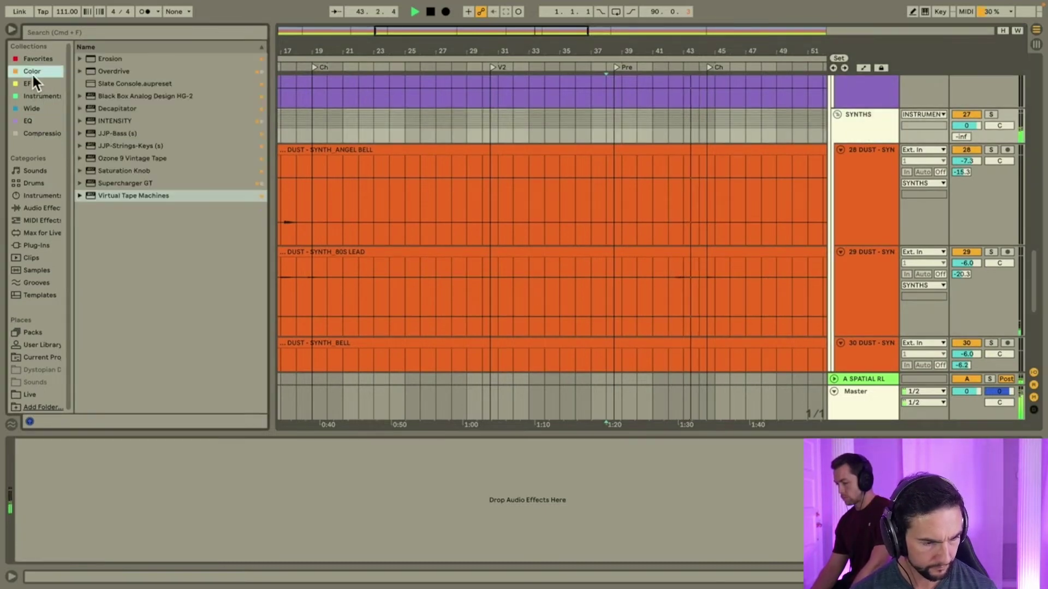
left_click(125, 195)
double_click(123, 194)
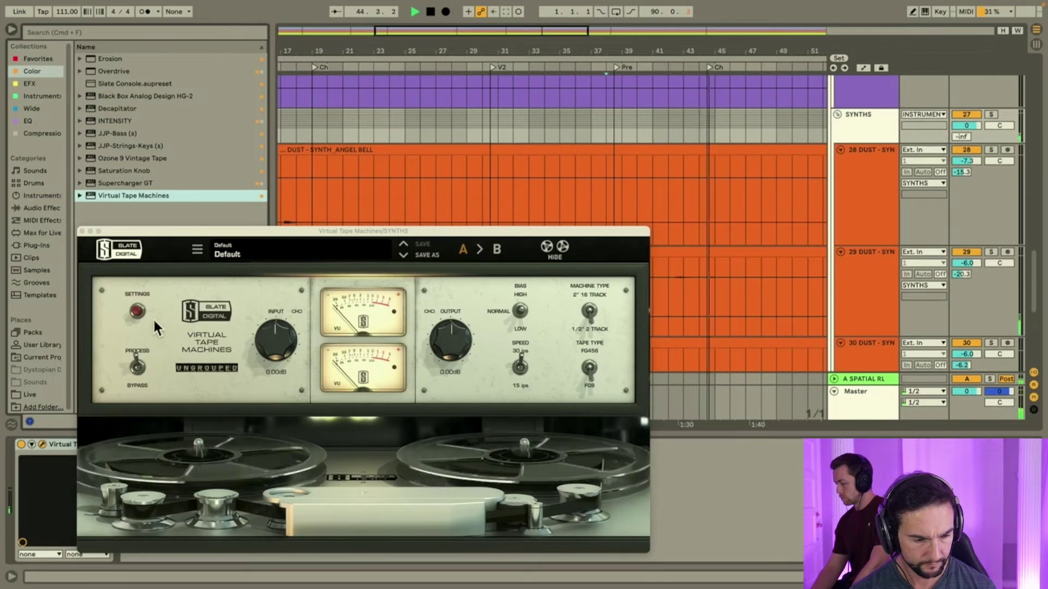
left_click(138, 311)
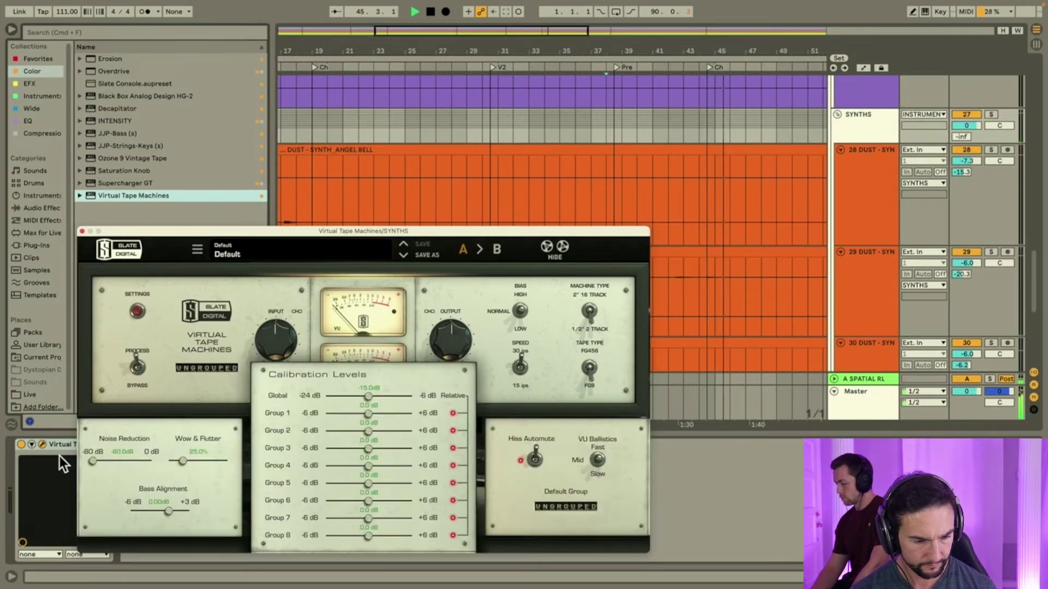
left_click_drag(166, 509, 152, 510)
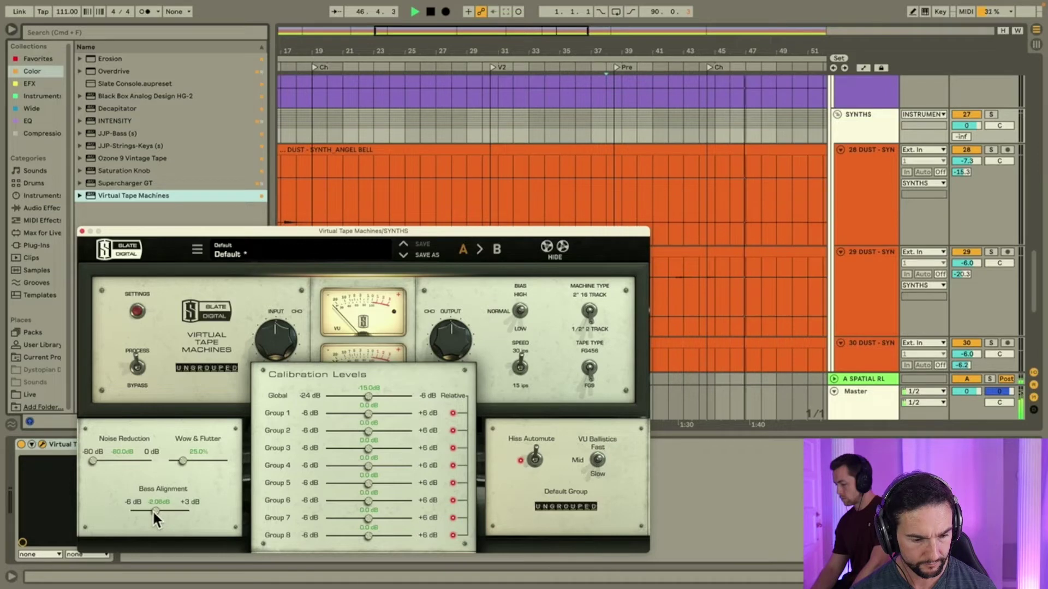
left_click(81, 231)
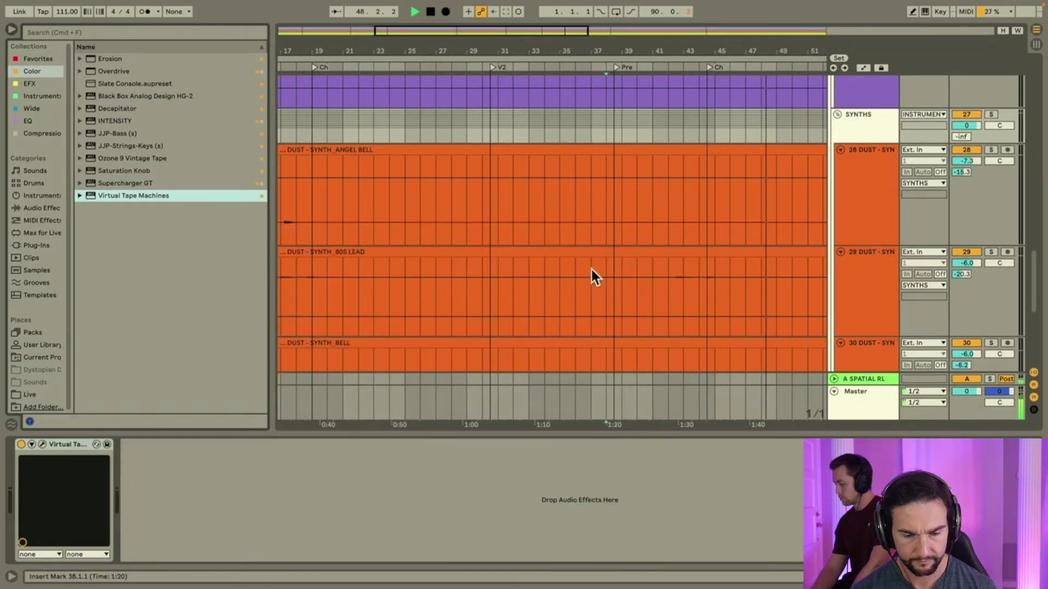
Activate and enlarge the SYNTH_ARPEGGIO track, and place the insert marker at bar 56 near the bridge
scroll(592, 269, "down", 5)
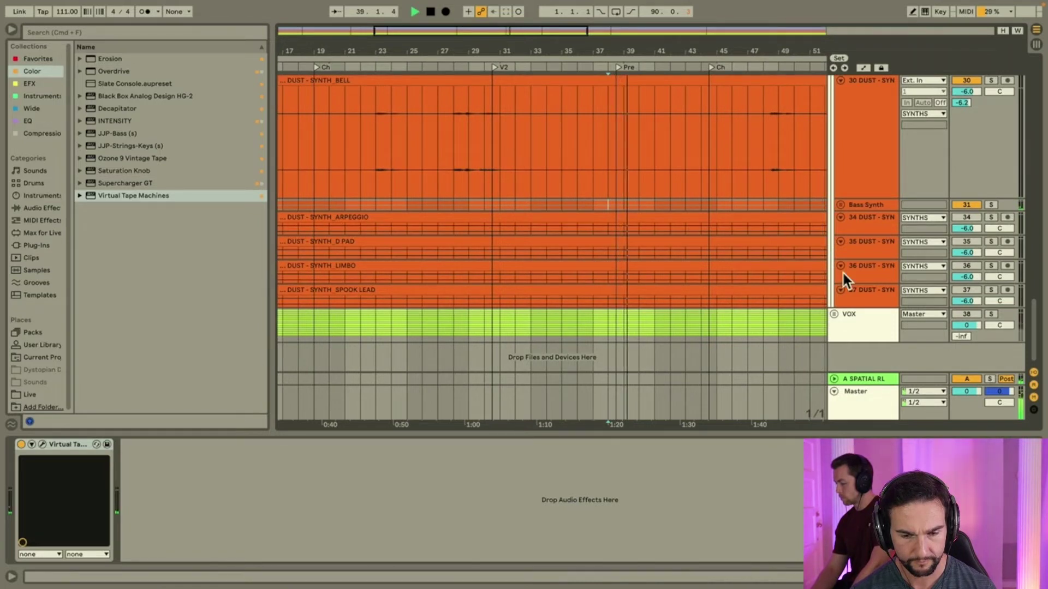
left_click(847, 329)
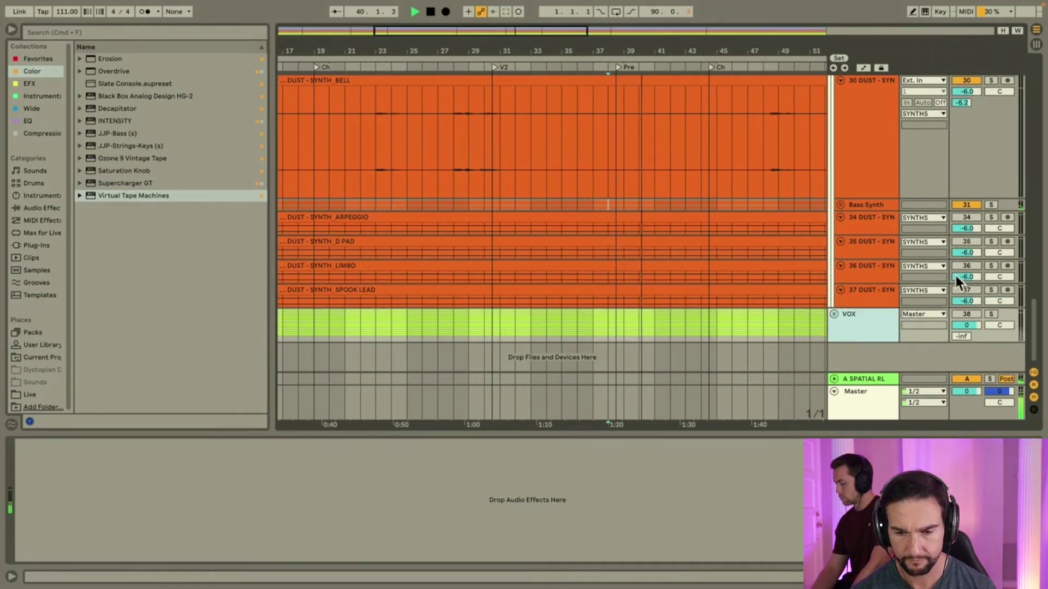
left_click(967, 217)
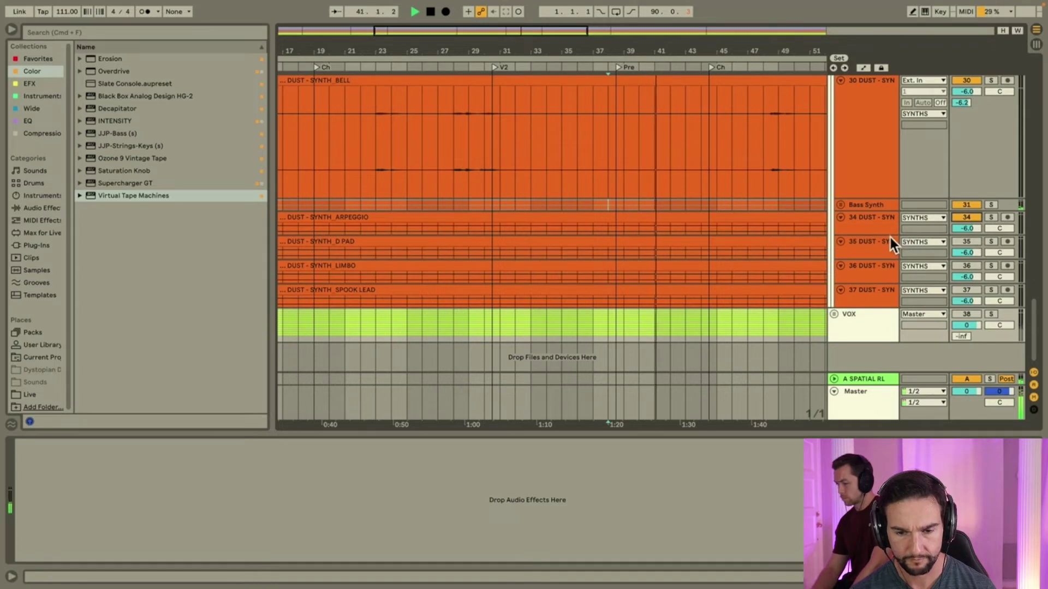
left_click_drag(889, 237, 657, 304)
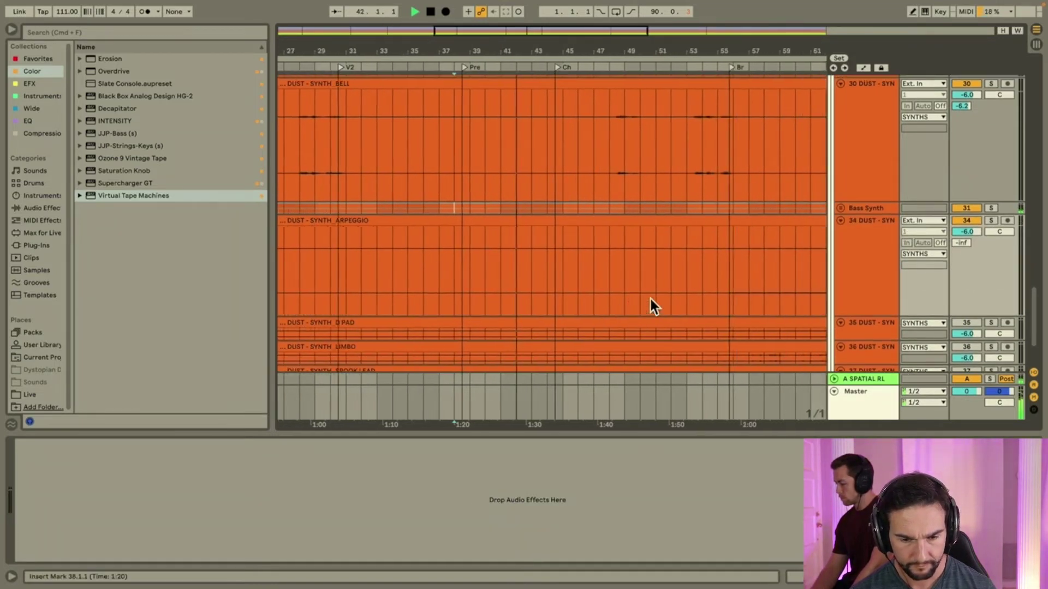
scroll(650, 299, "right", 10)
left_click(378, 269)
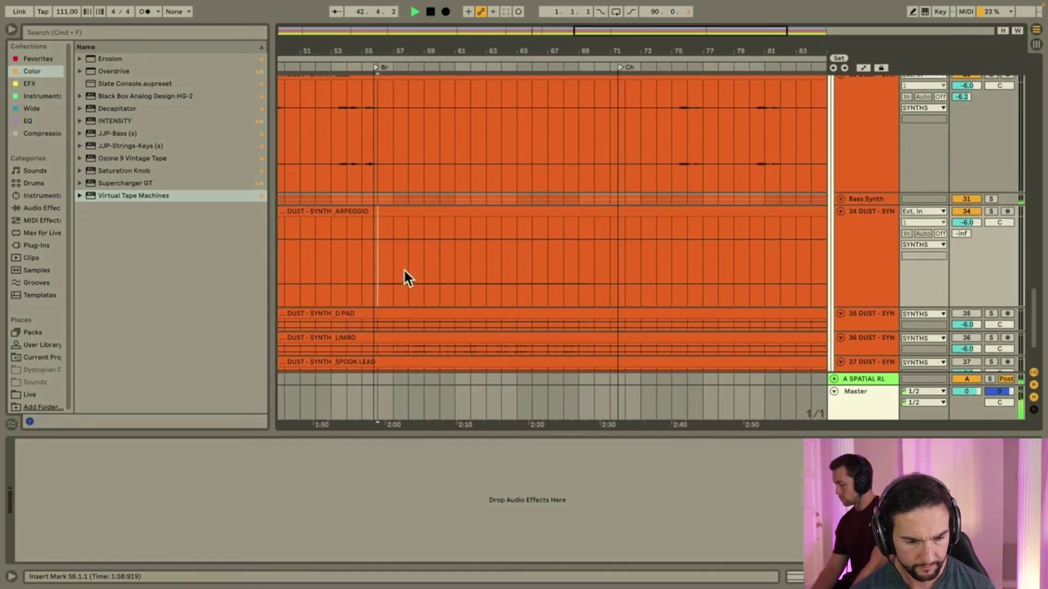
Solo SYNTH_ARPEGGIO briefly, unsolo it, and set its A-SPATIAL RL send to -16.6 dB
left_click(991, 211)
left_click(990, 212)
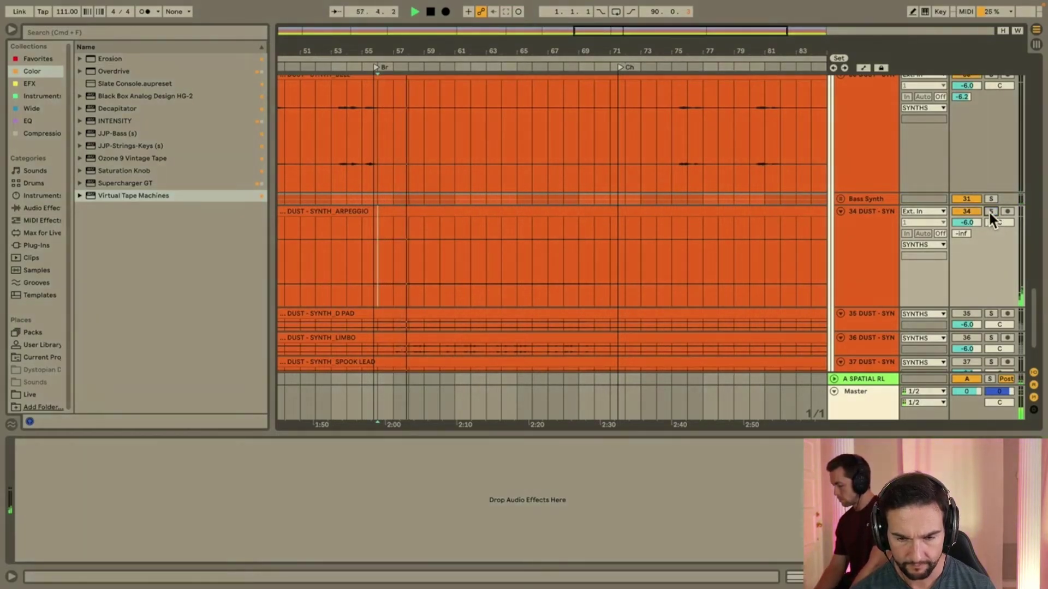
scroll(886, 276, "down", 1)
scroll(885, 275, "down", 3)
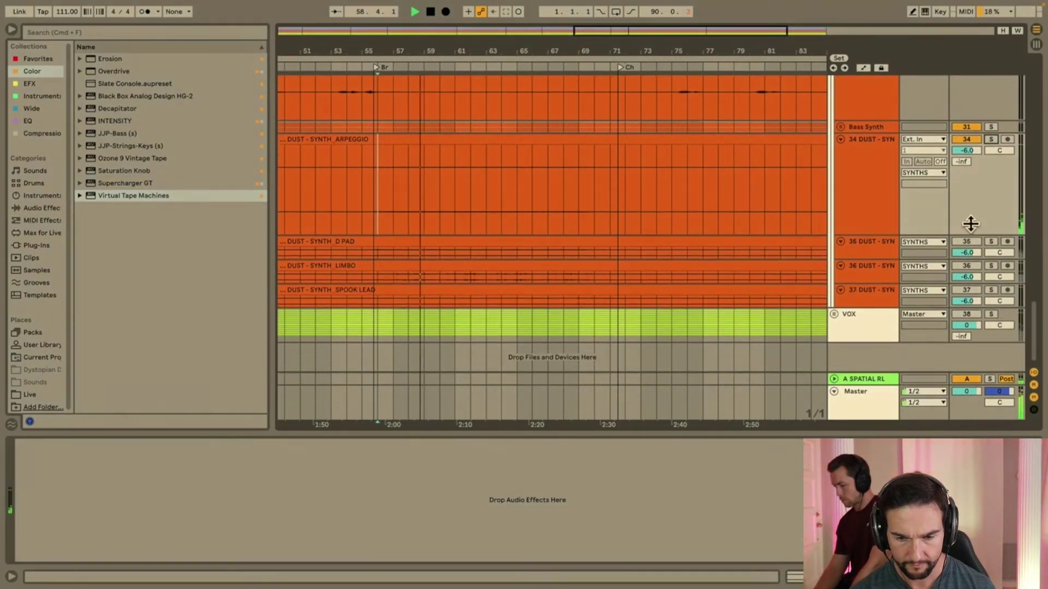
left_click_drag(961, 161, 974, 243)
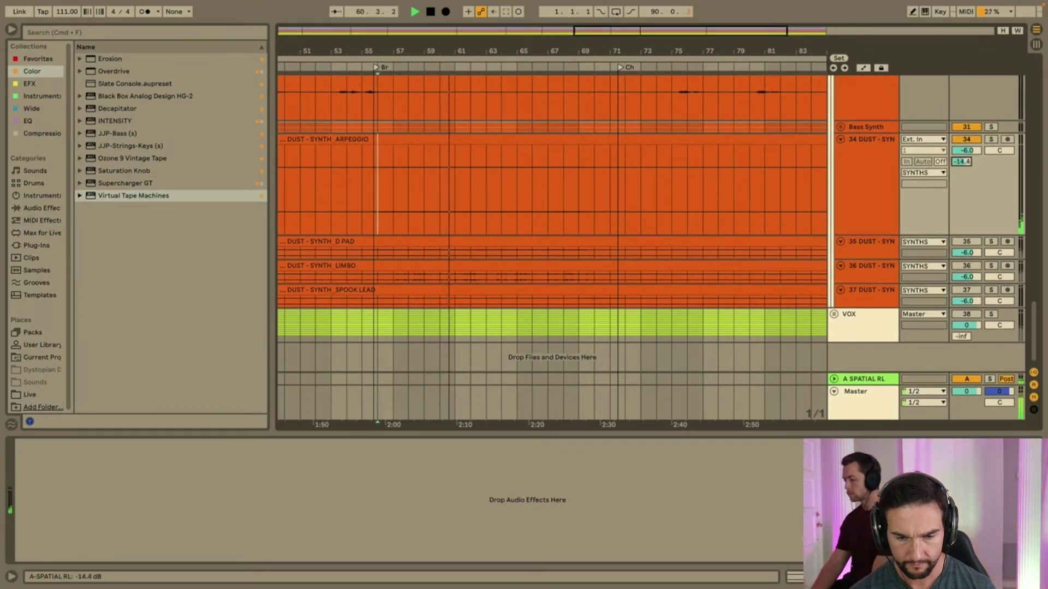
Activate and enlarge the SYNTH_D PAD track, and load the BX Console Default EQ preset on it
left_click(859, 255)
left_click_drag(858, 267, 858, 324)
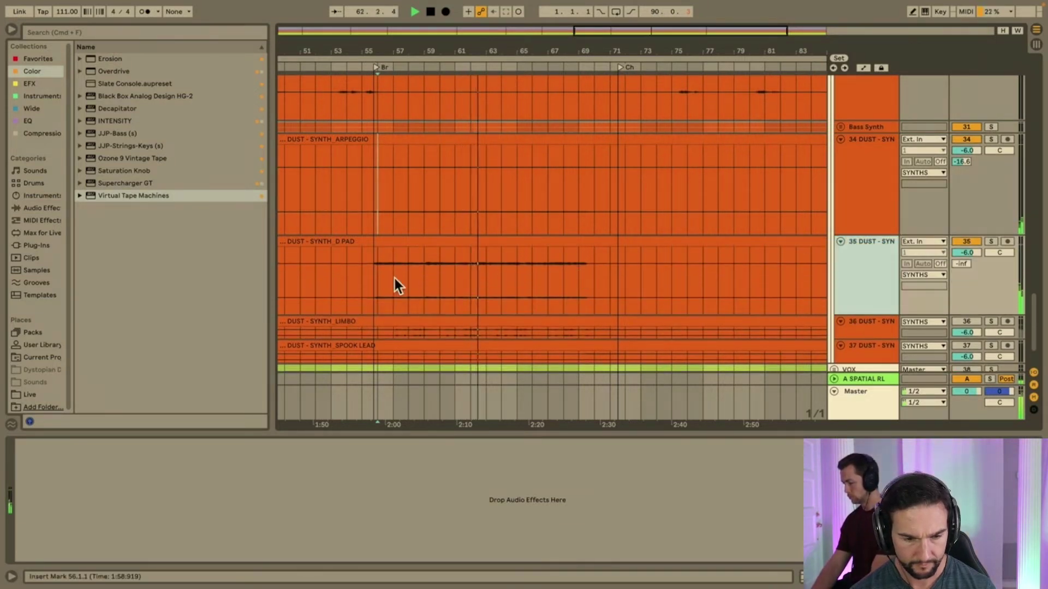
left_click(865, 274)
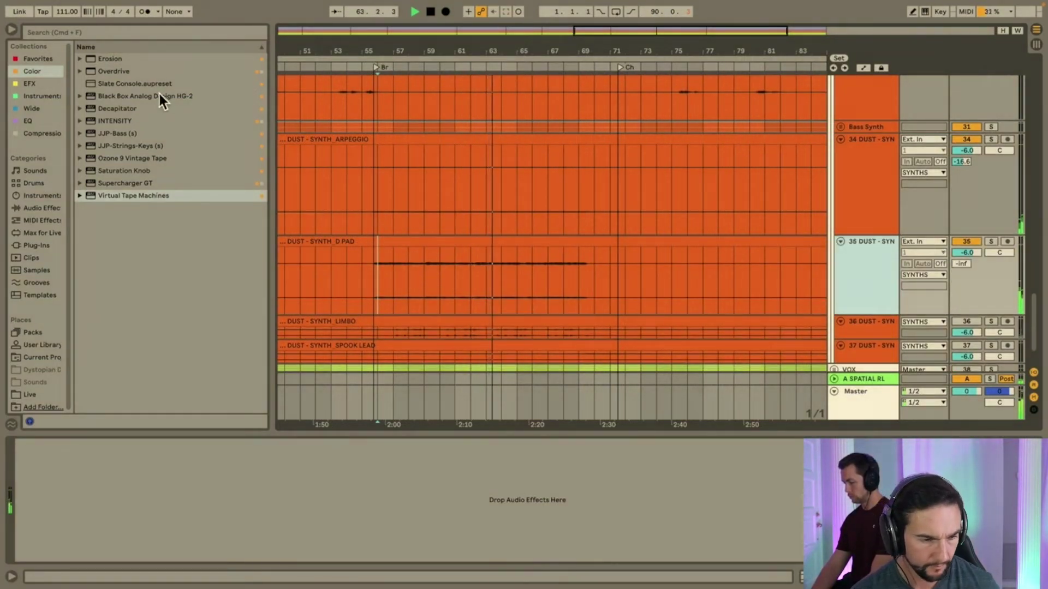
left_click(24, 119)
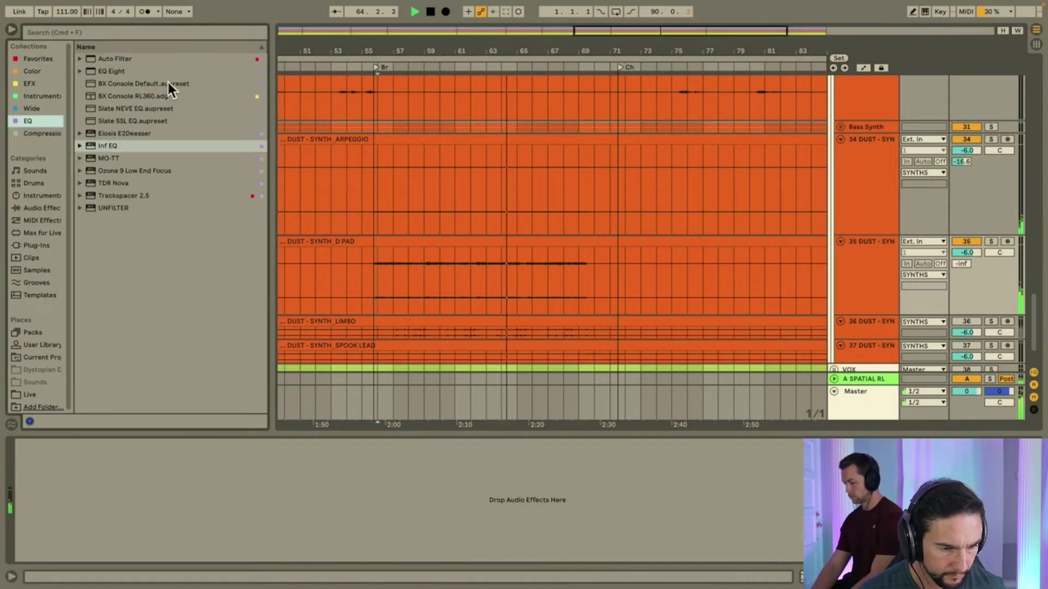
left_click(158, 84)
double_click(158, 83)
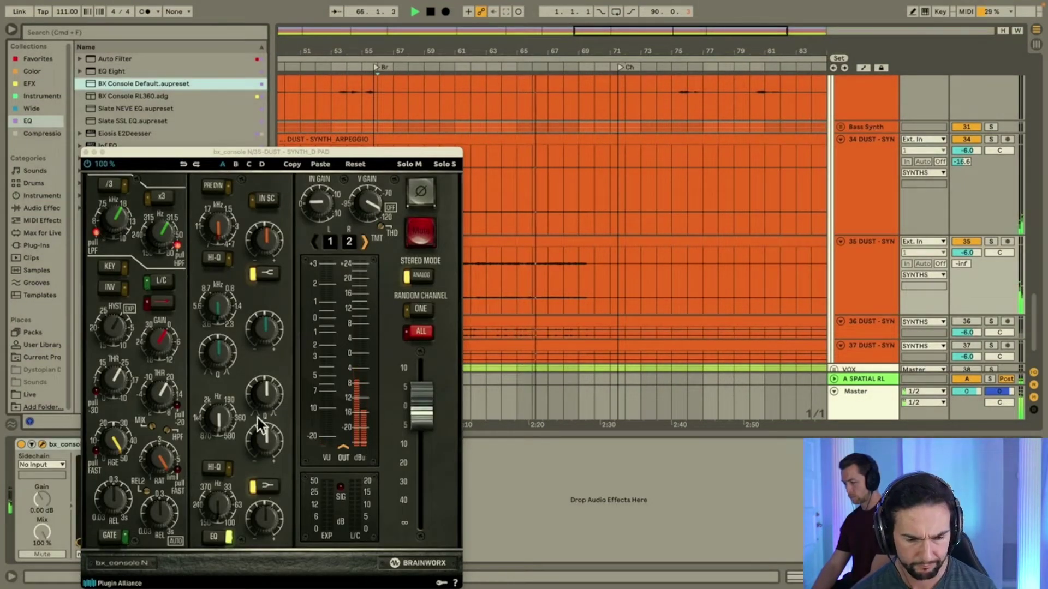
Adjust and cut the low-mid band in SYNTH_D PAD's console EQ, and set the track's A-SPATIAL RL send to -41.0 dB
left_click_drag(219, 420, 221, 406)
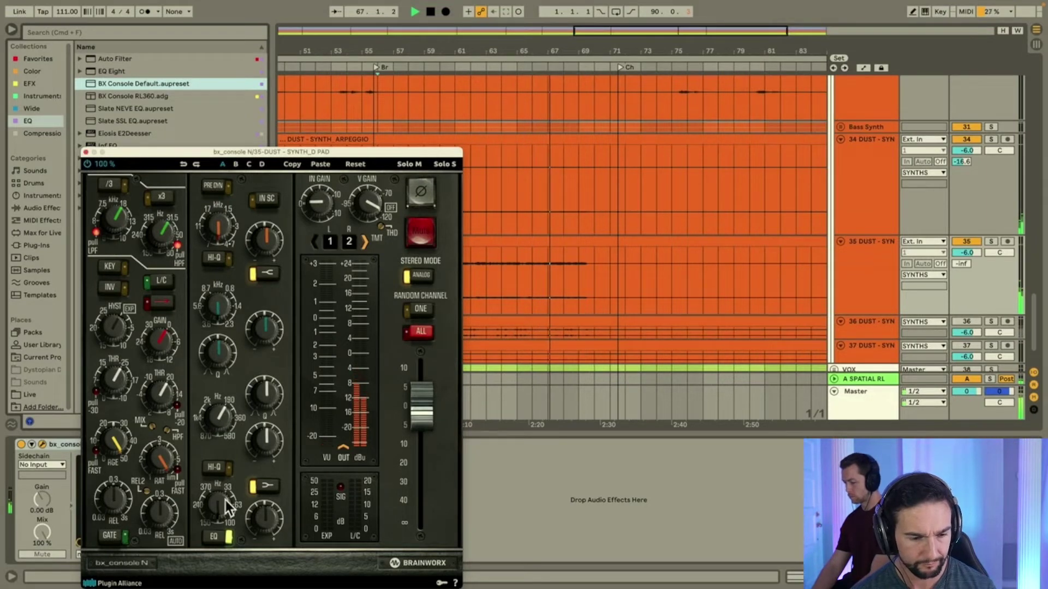
left_click_drag(262, 440, 261, 457)
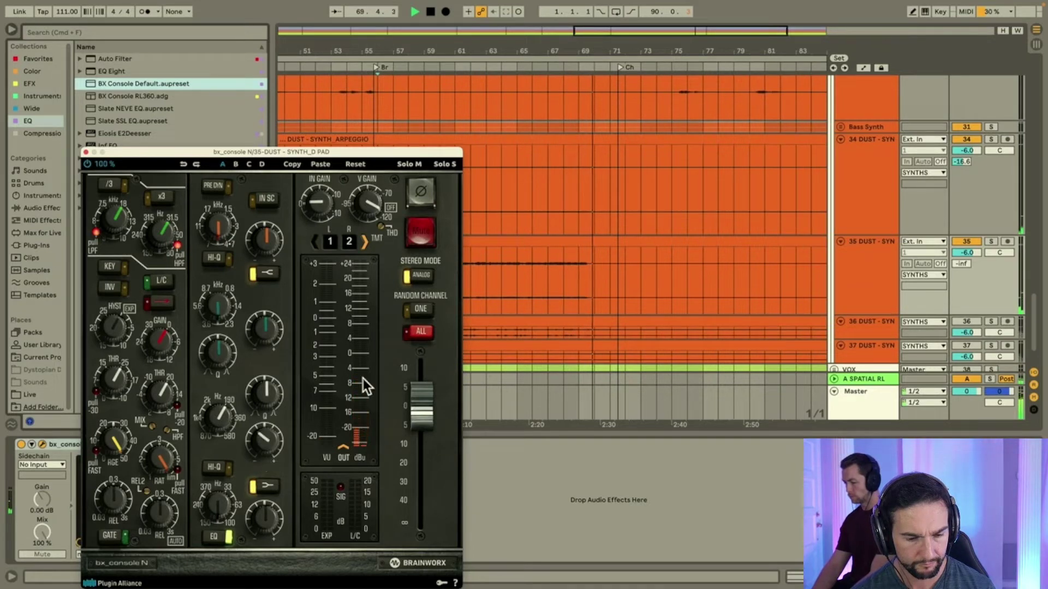
left_click(83, 153)
left_click(408, 284)
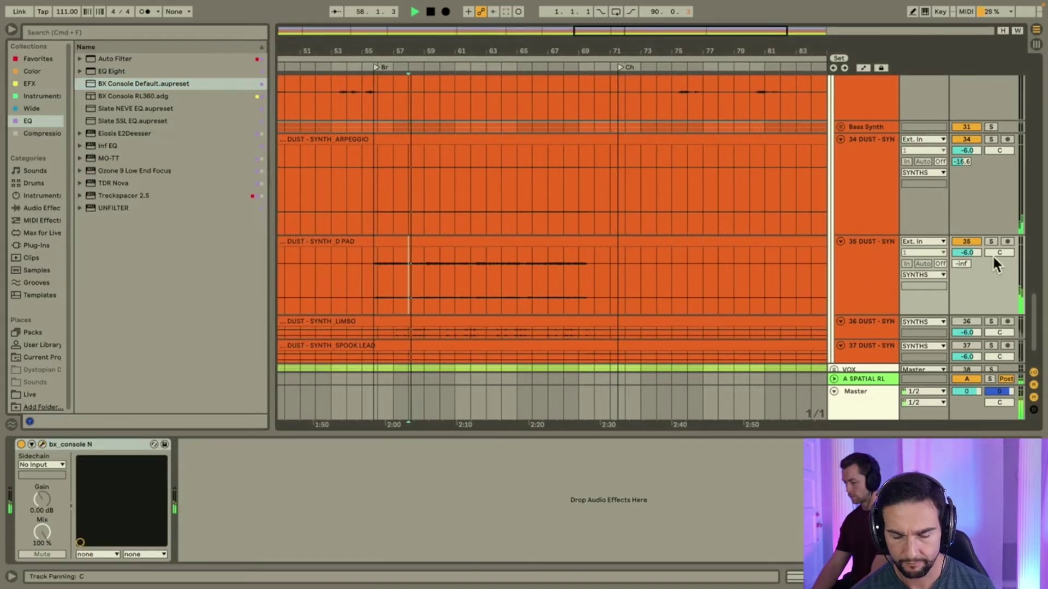
mouse_move(963, 264)
left_mouse_down()
mouse_move(962, 249)
mouse_move(962, 268)
left_mouse_up()
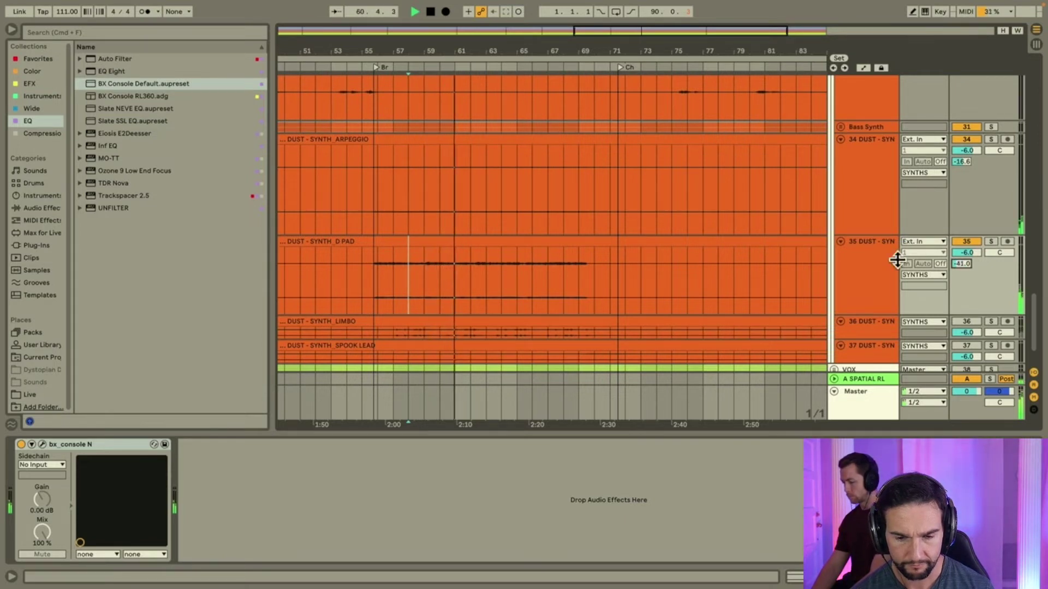
Activate and enlarge the SYNTH_LIMBO track, and set its A-SPATIAL RL send to -7.8 dB while playing from bar 60
scroll(844, 256, "down", 2)
scroll(843, 255, "down", 1)
left_click(966, 265)
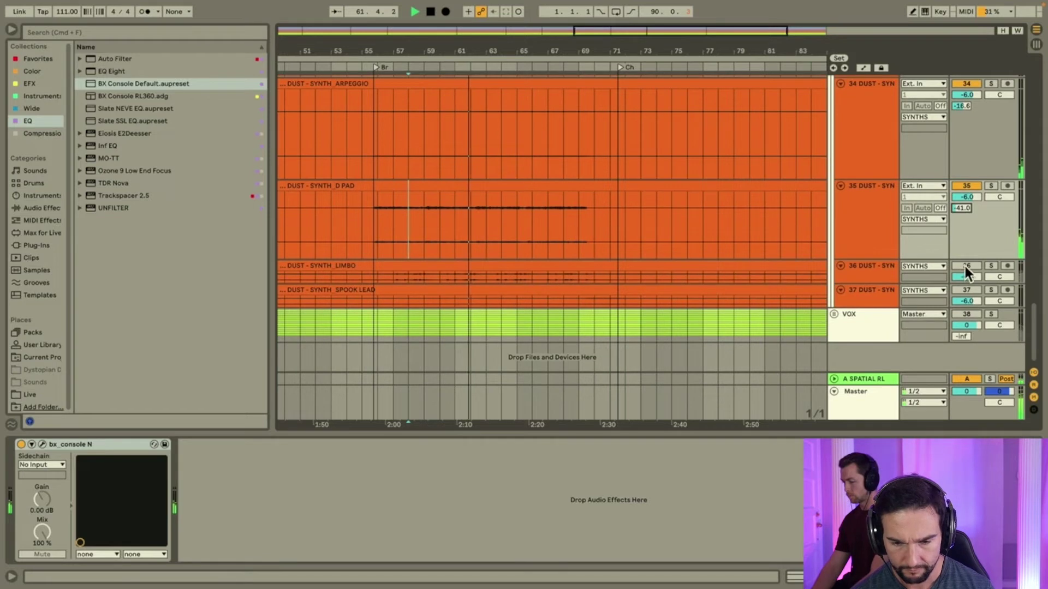
left_click_drag(852, 289, 853, 335)
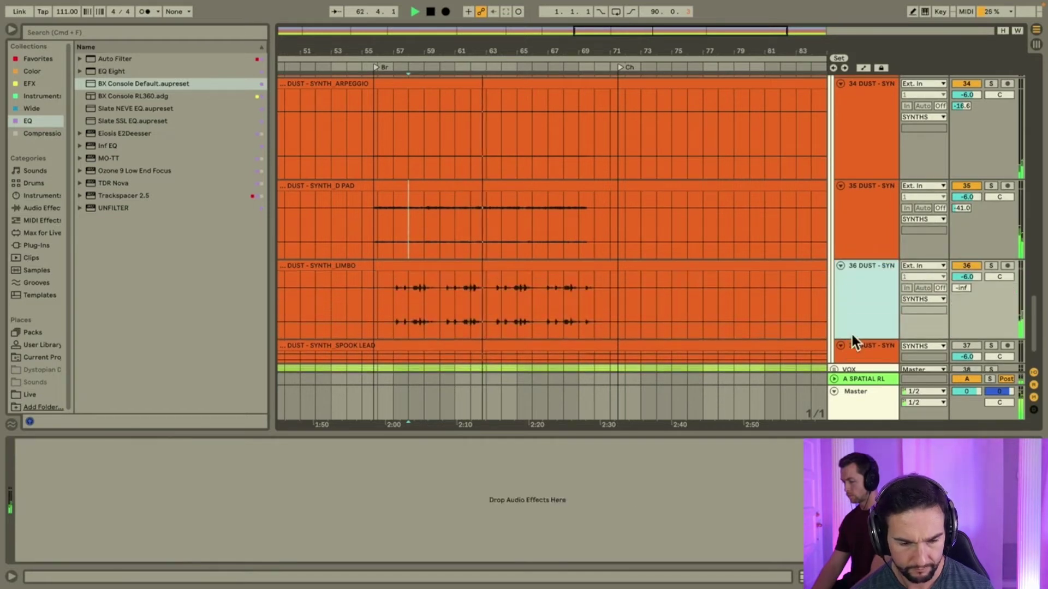
left_click(443, 311)
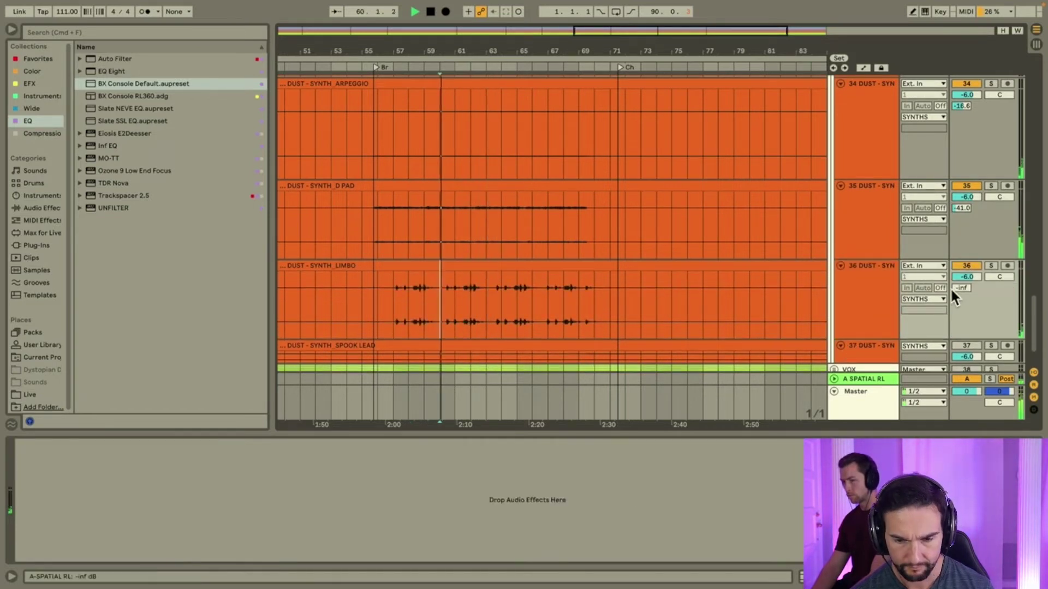
left_click_drag(958, 283, 958, 246)
Load the BX Console Default preset on SYNTH_LIMBO, and shift the low-mid band's frequency and cut its gain
left_click(850, 292)
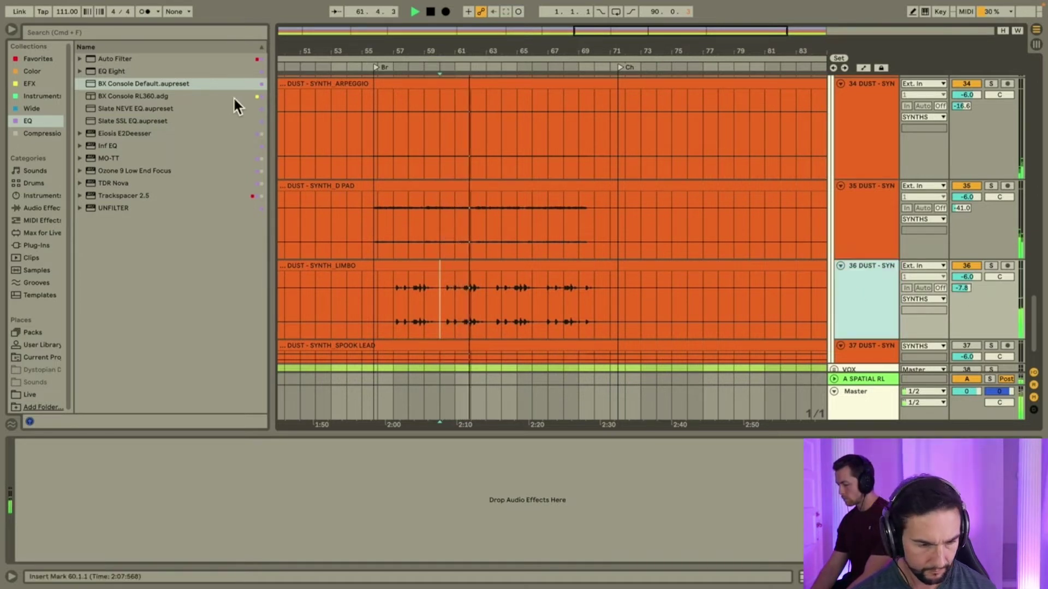
double_click(120, 83)
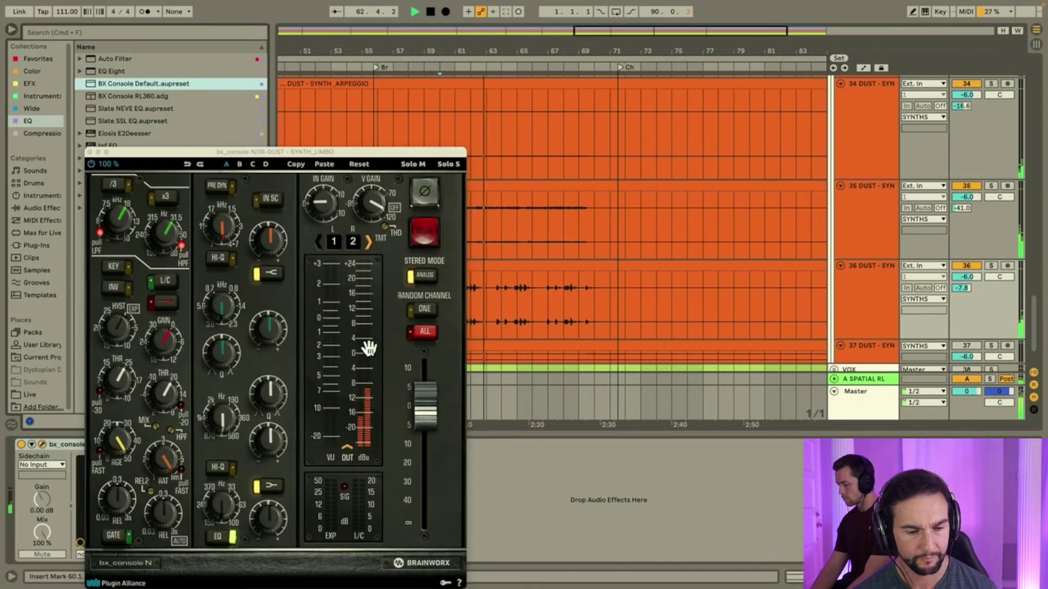
left_click_drag(222, 419, 236, 444)
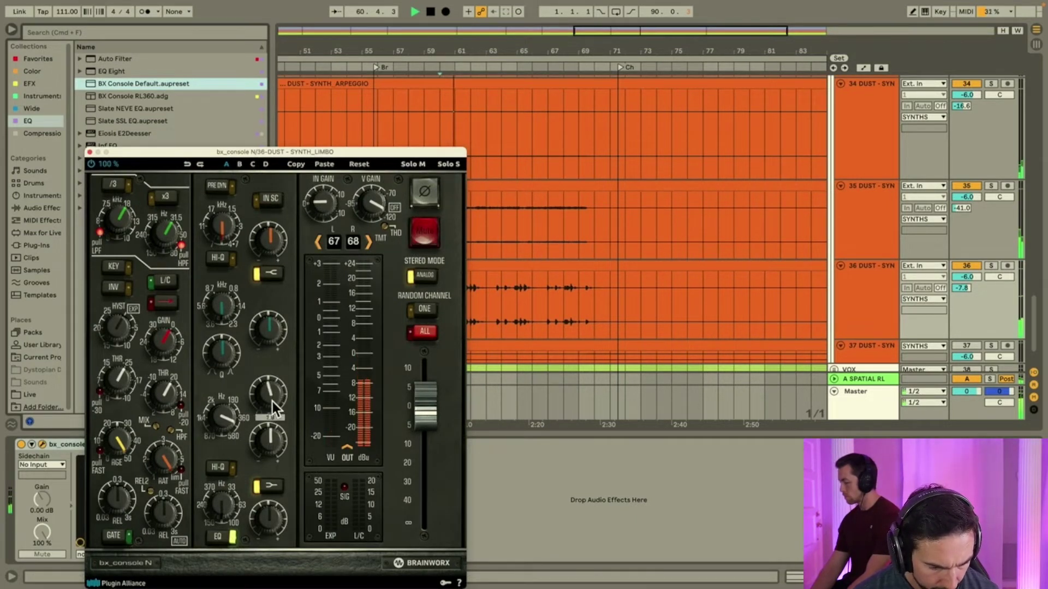
left_click_drag(270, 441, 276, 472)
left_click_drag(233, 424, 234, 432)
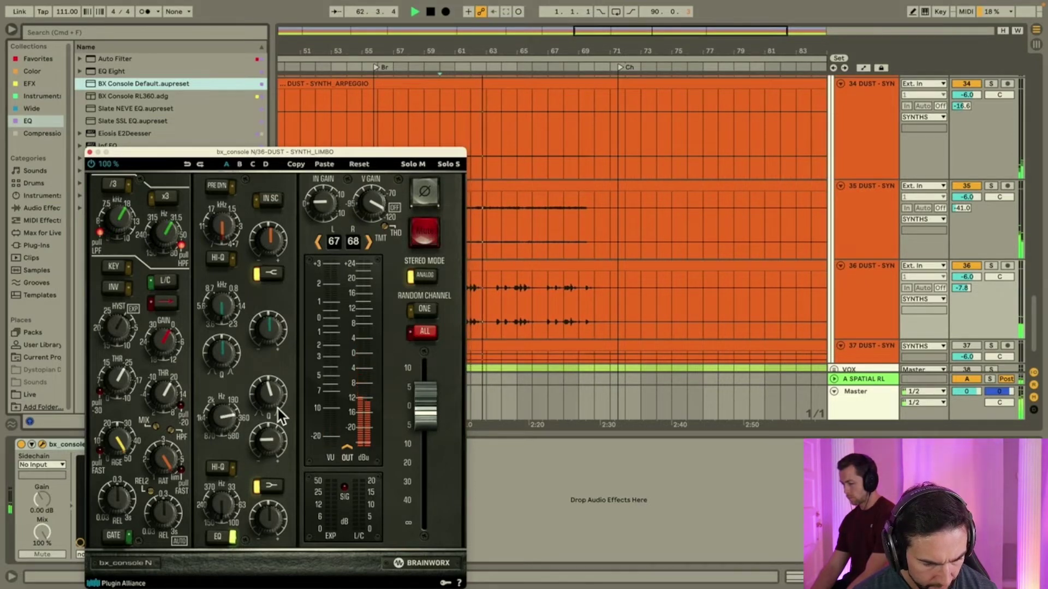
Refine SYNTH_LIMBO's low-mid cut and Q, lower the console's output fader slightly, and close the plugin window
mouse_move(274, 443)
left_click_drag(273, 438, 273, 447)
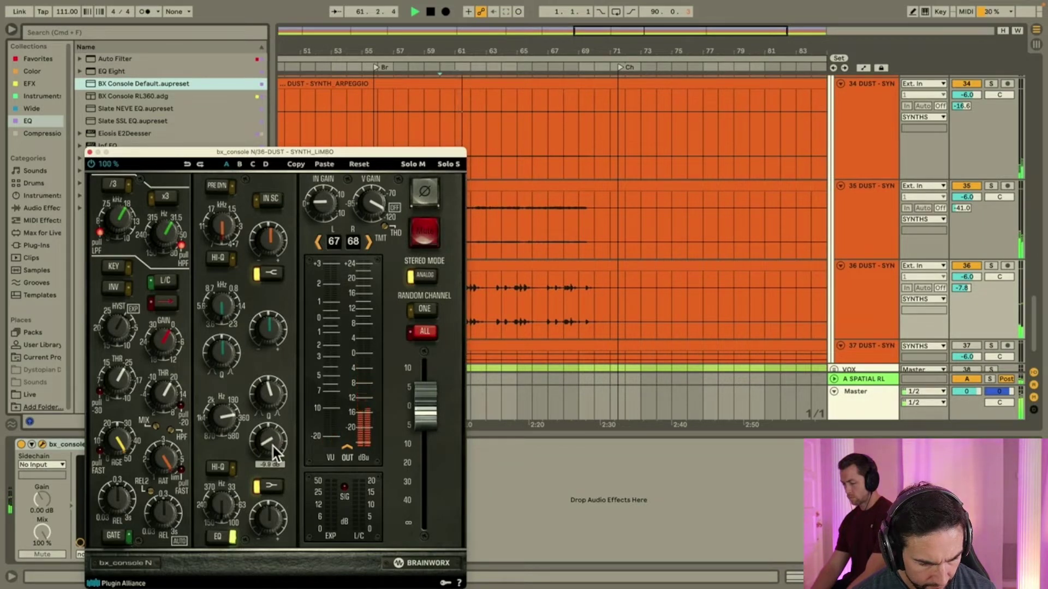
left_click_drag(270, 409, 271, 414)
mouse_move(271, 395)
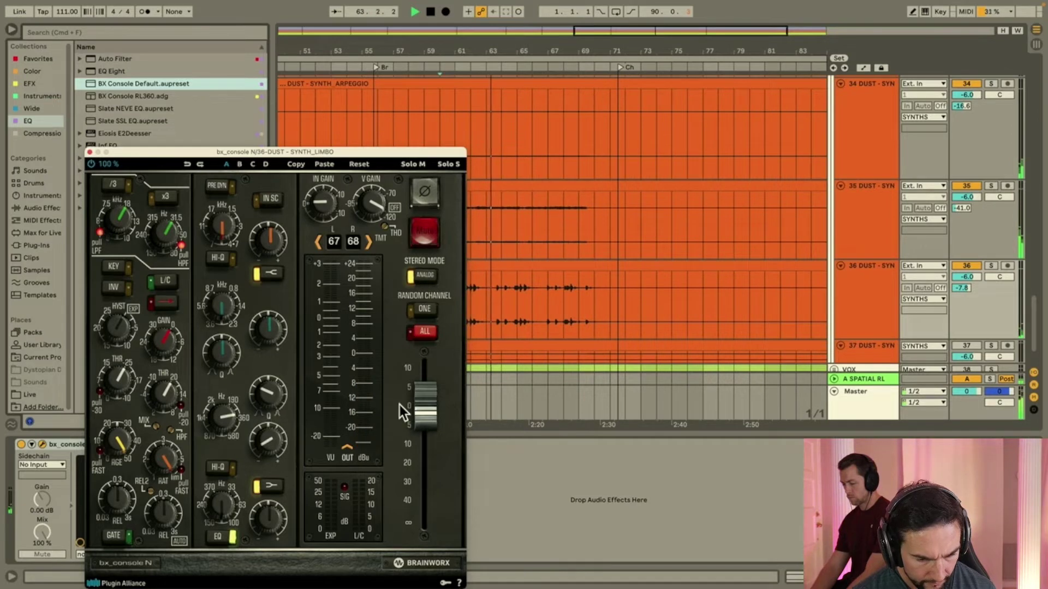
left_click_drag(426, 414, 427, 421)
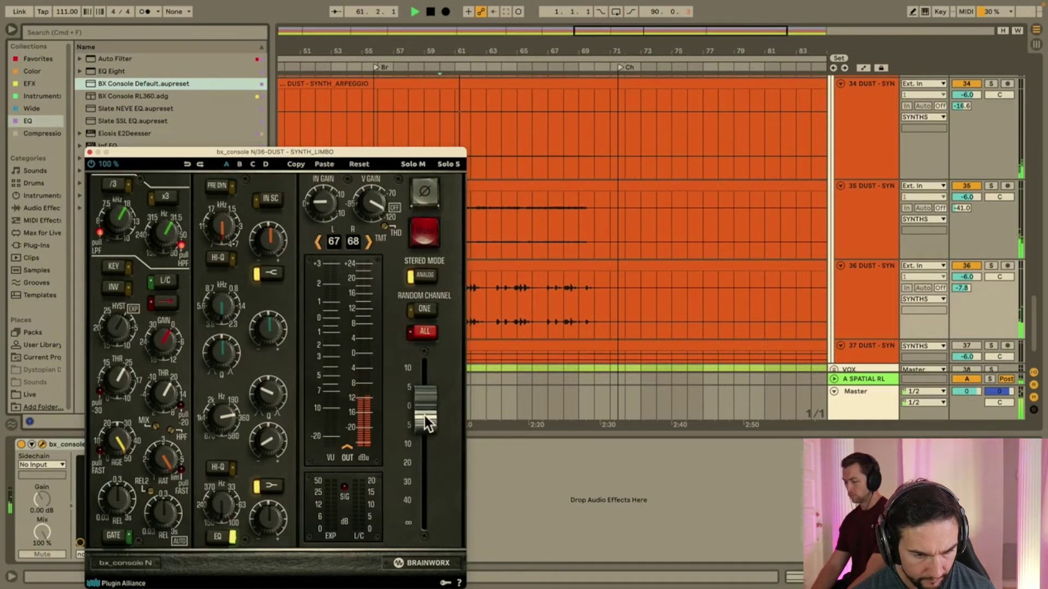
left_click(89, 152)
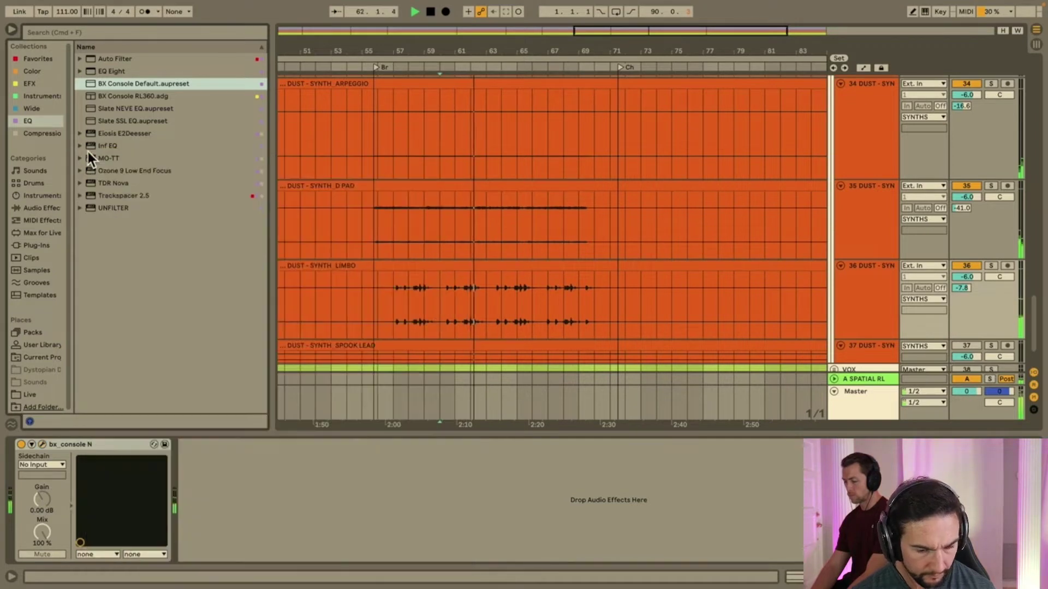
Activate and enlarge the SYNTH_SPOOK LEAD track, and play from bar 70 near the end of the bridge
scroll(857, 316, "down", 2)
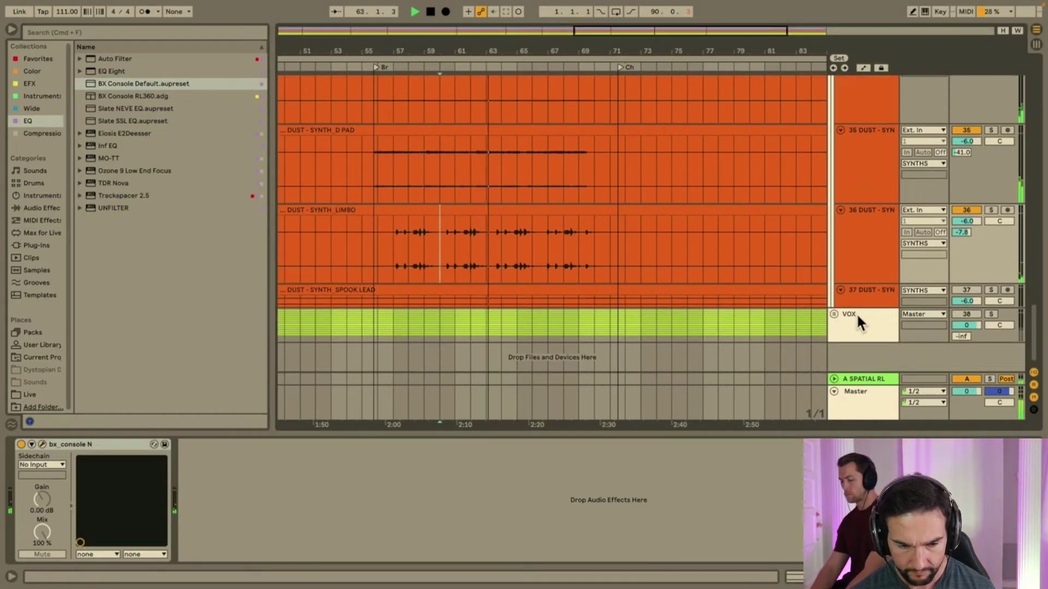
left_click(866, 254)
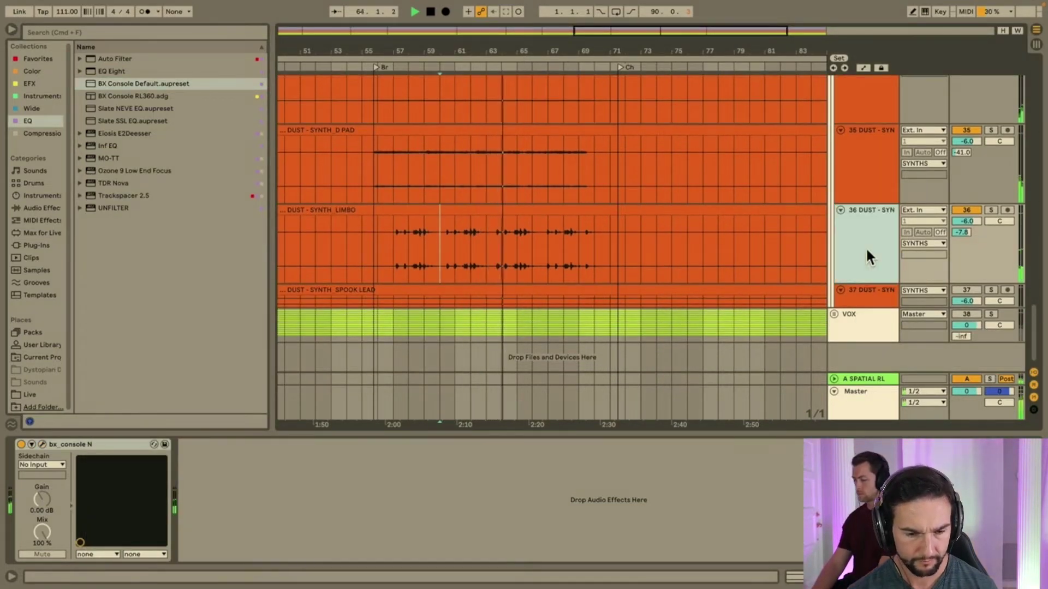
left_click(967, 290)
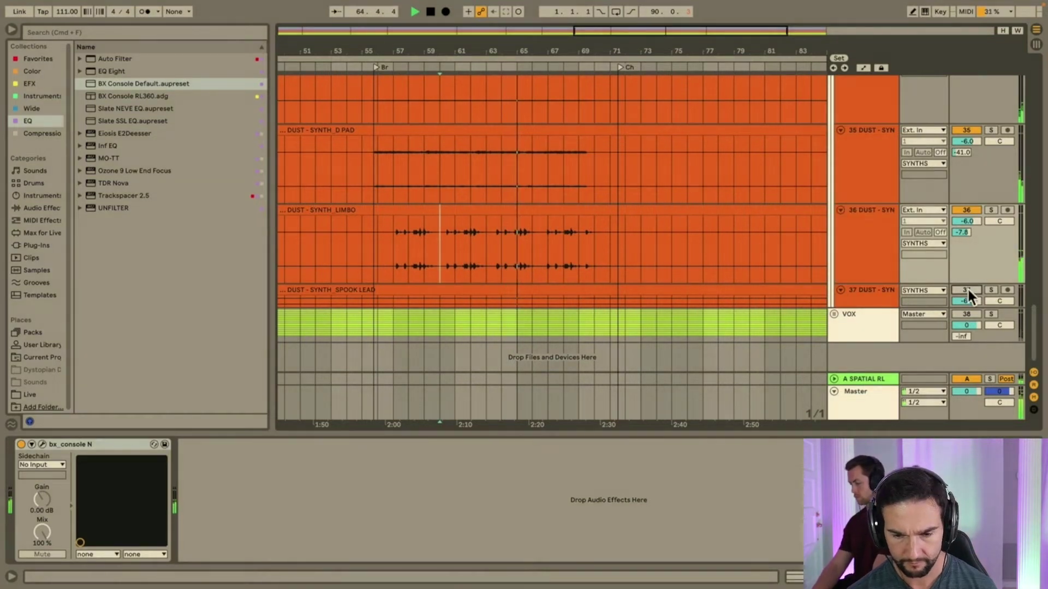
left_click_drag(875, 306, 876, 434)
scroll(715, 323, "down", 1)
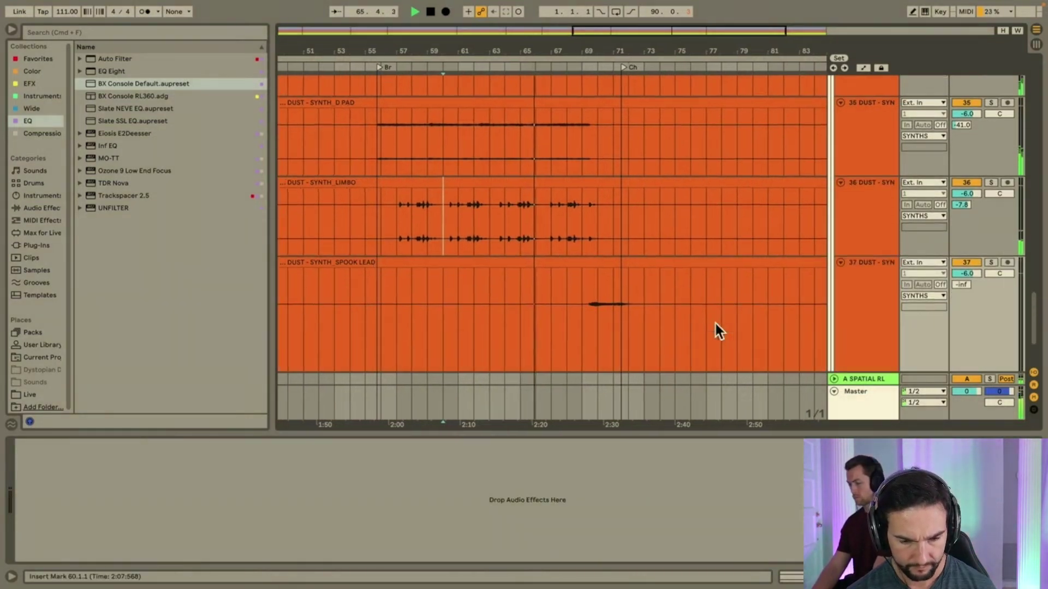
scroll(715, 321, "down", 2)
left_click(596, 289)
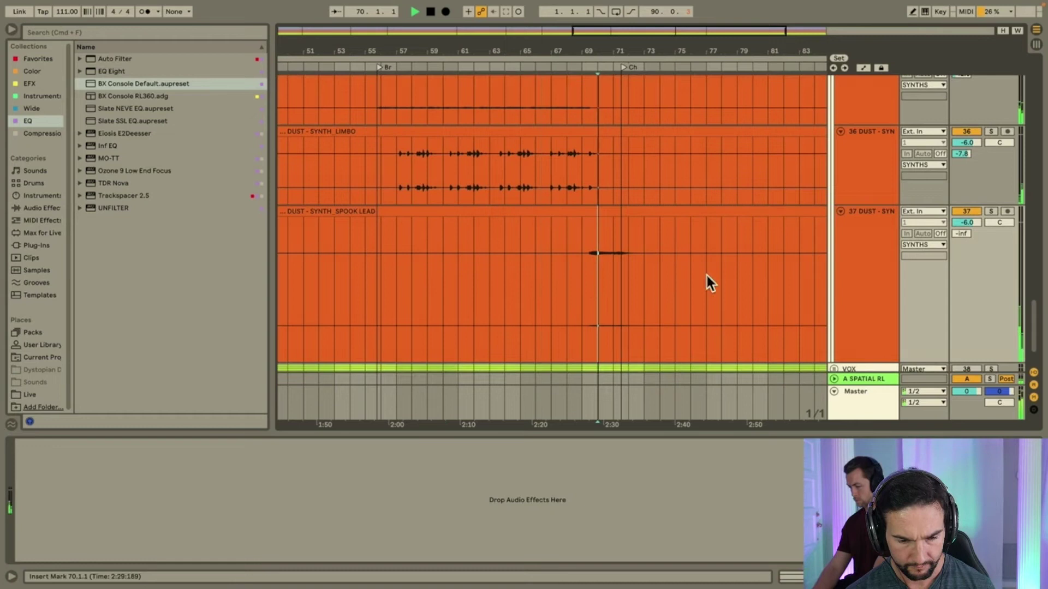
Solo SYNTH_SPOOK LEAD to hear it alone, and unsolo it
left_click(868, 267)
left_click(991, 212)
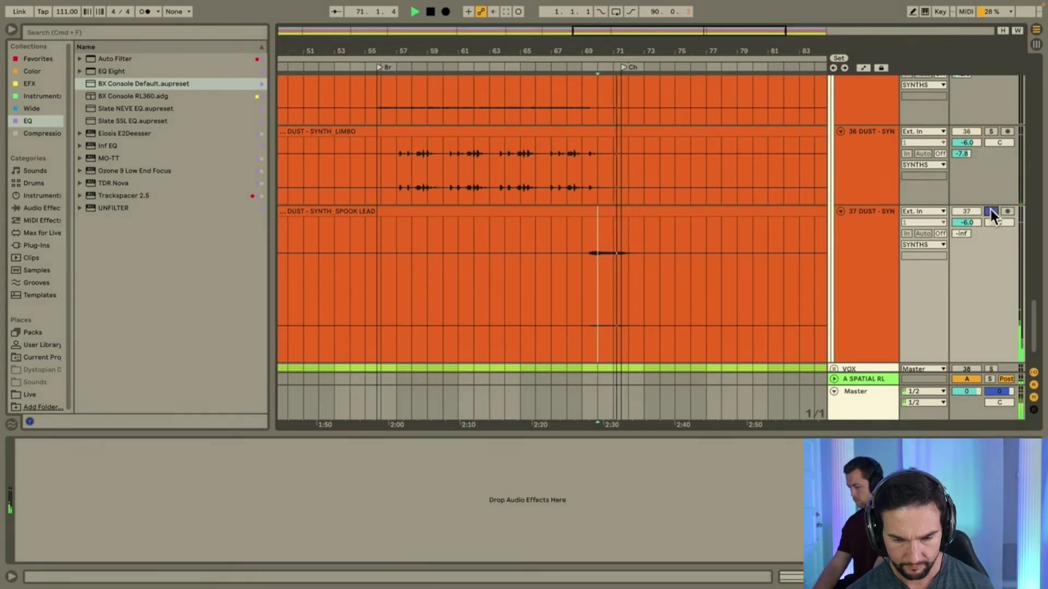
left_click(991, 211)
left_click(883, 233)
scroll(883, 233, "down", 2)
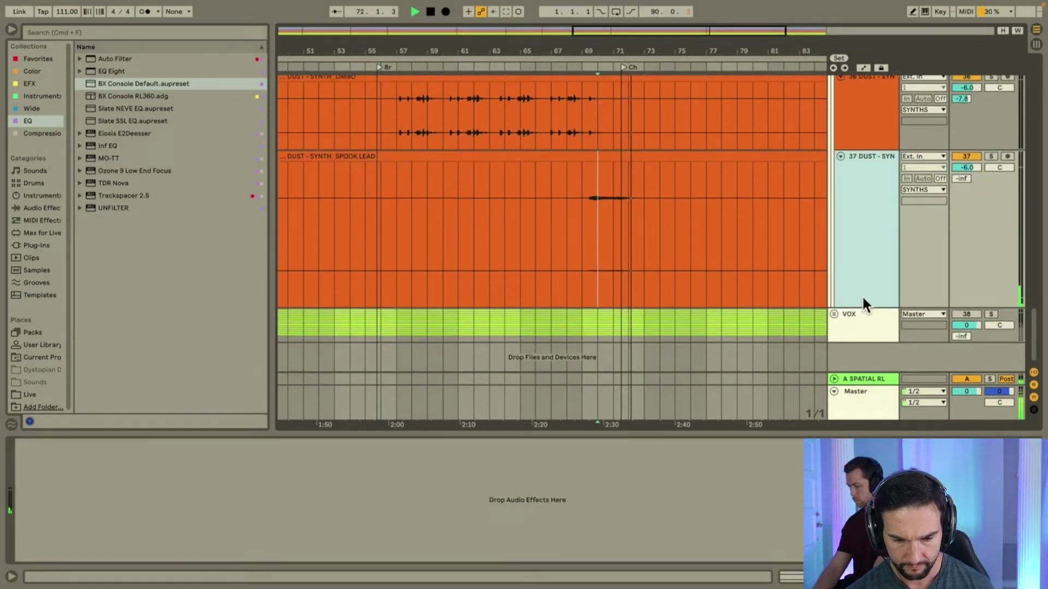
Unfold the VOX group to show its LEADS and HARMS subgroups
left_click(836, 313)
scroll(966, 203, "down", 3)
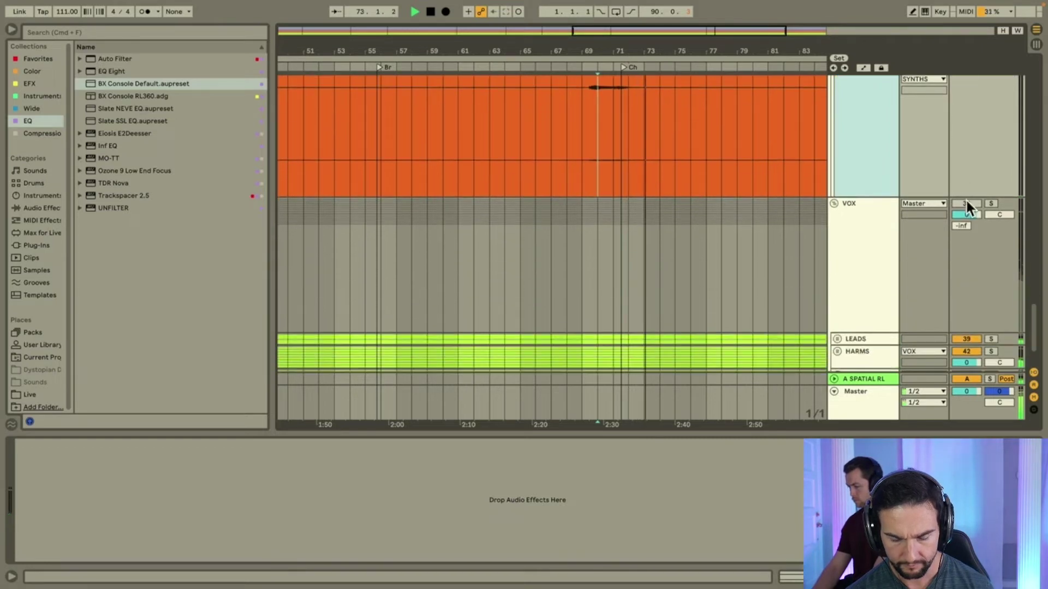
scroll(867, 292, "down", 1)
scroll(866, 288, "down", 1)
Look through the HARMS group's tracks, fold it again, and deactivate HARMS, ROBO and VOX_T
left_click(846, 292)
left_click(838, 288)
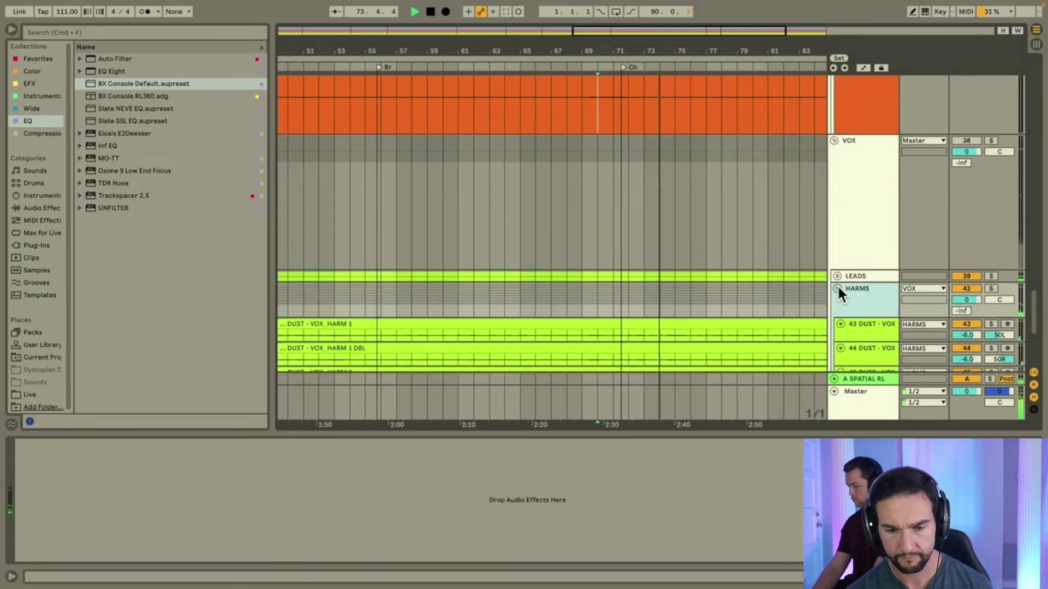
scroll(865, 297, "down", 1)
scroll(870, 210, "down", 2)
scroll(874, 204, "down", 1)
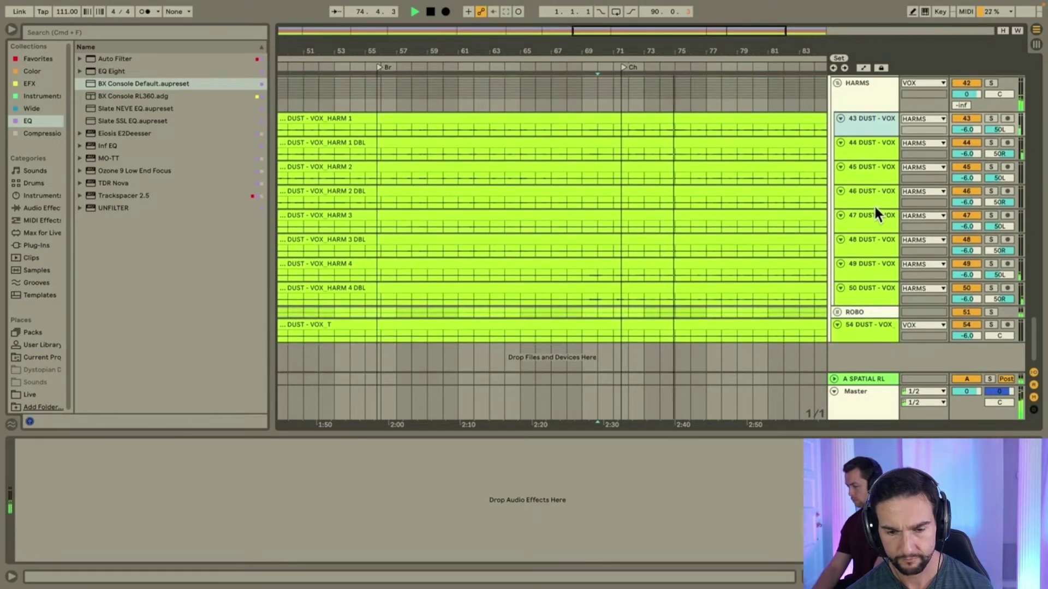
left_click(837, 82)
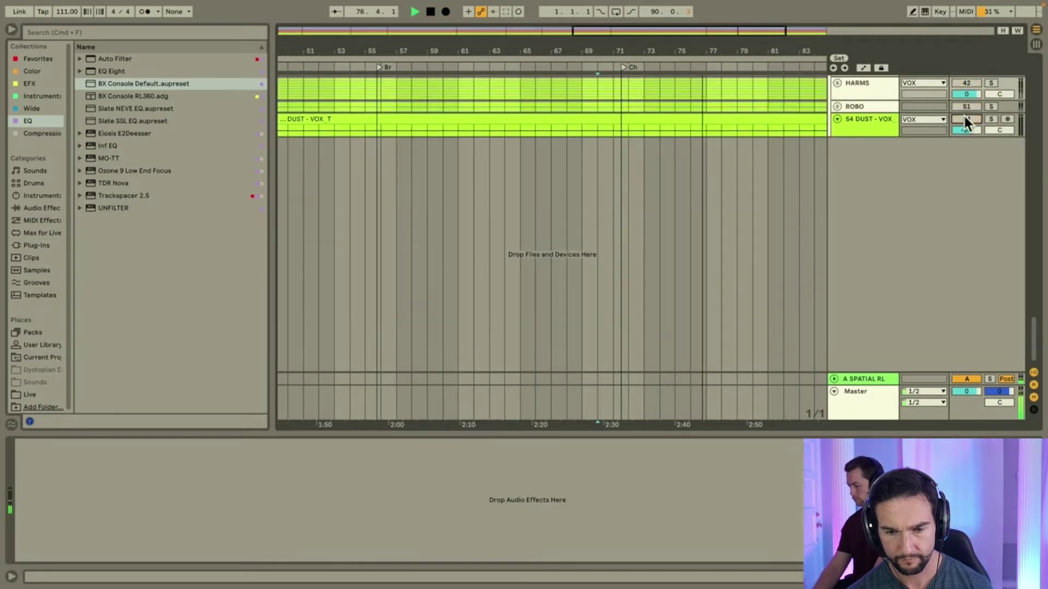
Activate the VOX group and unfold its LEADS subgroup
scroll(879, 131, "up", 3)
scroll(860, 157, "up", 2)
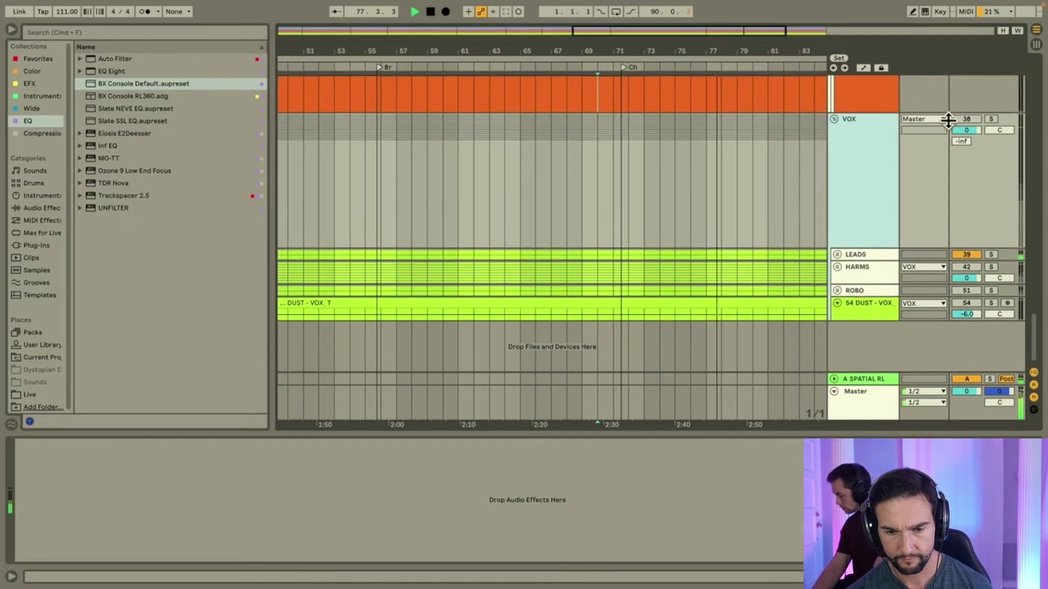
left_click(838, 254)
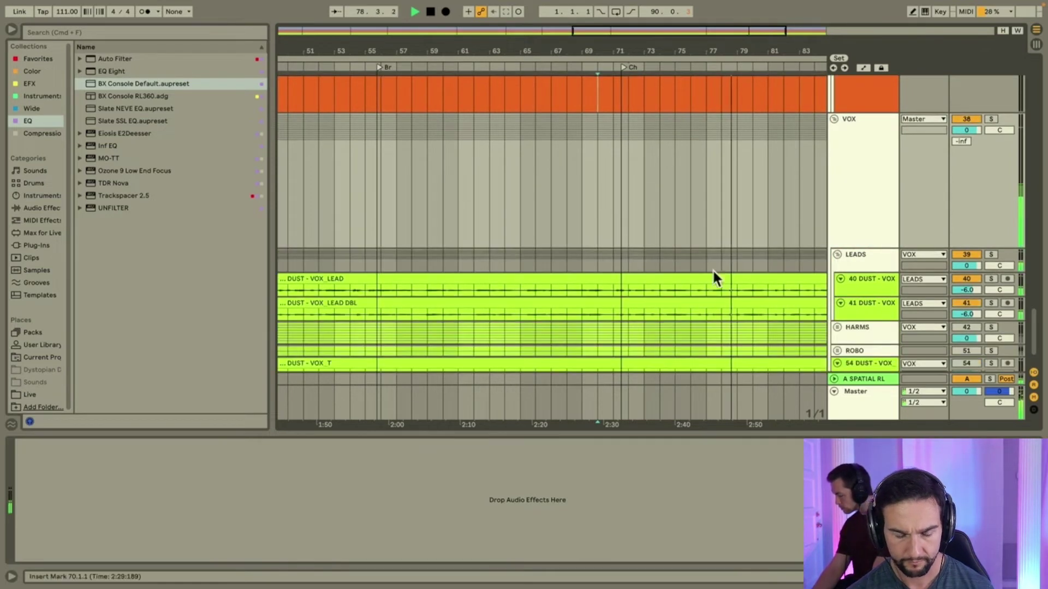
Start playback from bar 5 at verse 1, enlarge the VOX_LEAD track, and set its spatial send to -18.0 dB
scroll(712, 273, "left", 10)
scroll(403, 289, "left", 3)
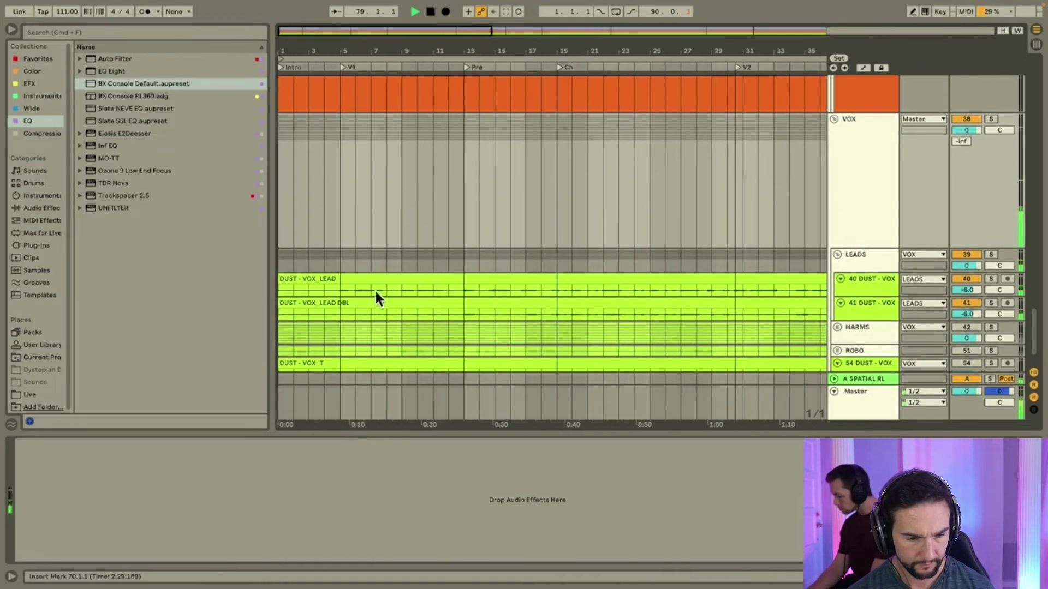
left_click(335, 287)
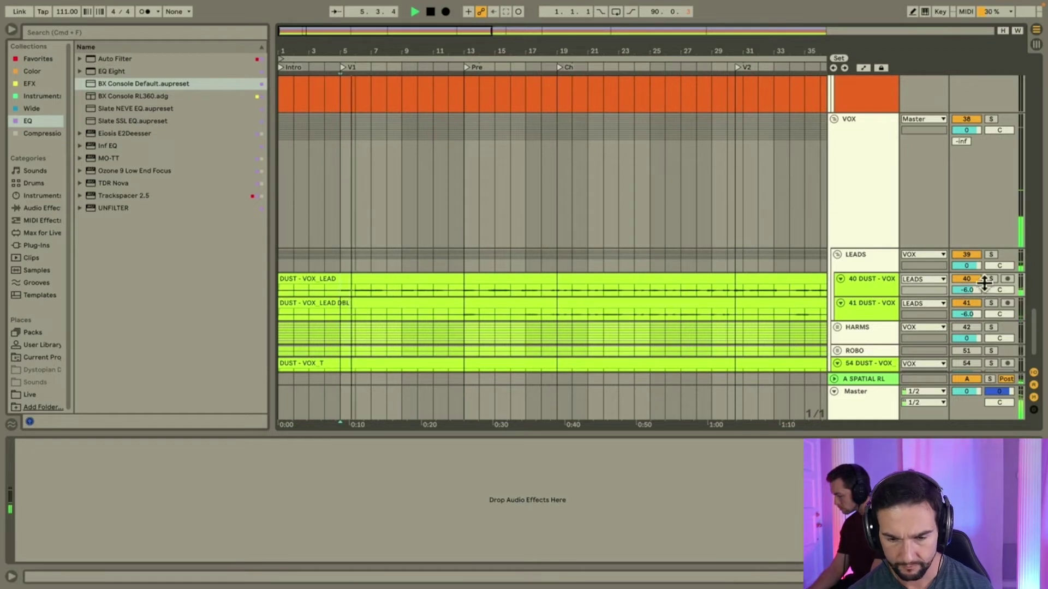
left_click_drag(961, 296, 959, 347)
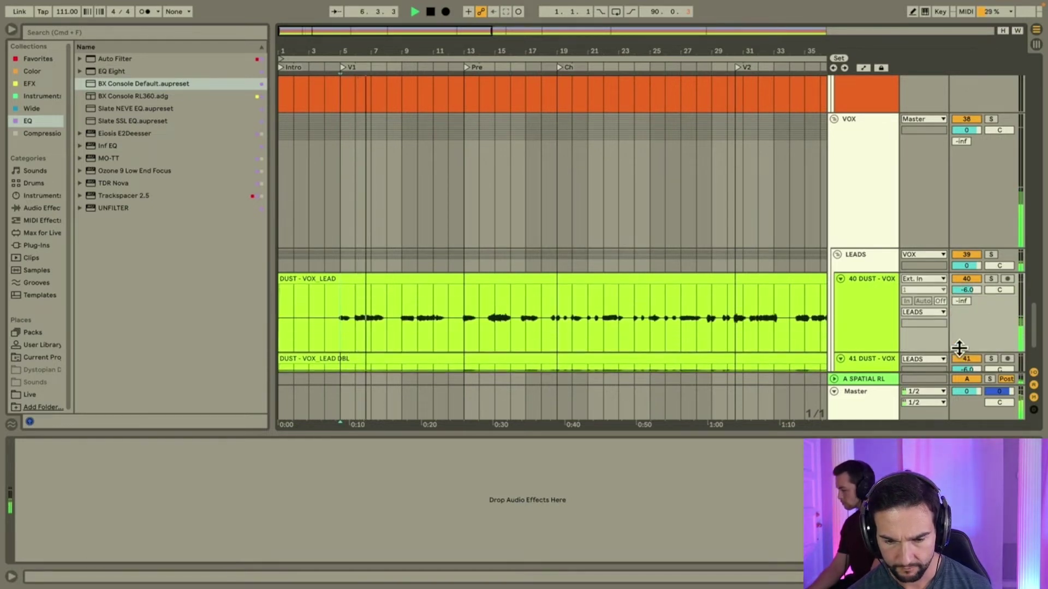
mouse_move(962, 301)
left_mouse_down()
mouse_move(962, 289)
mouse_move(962, 305)
left_mouse_up()
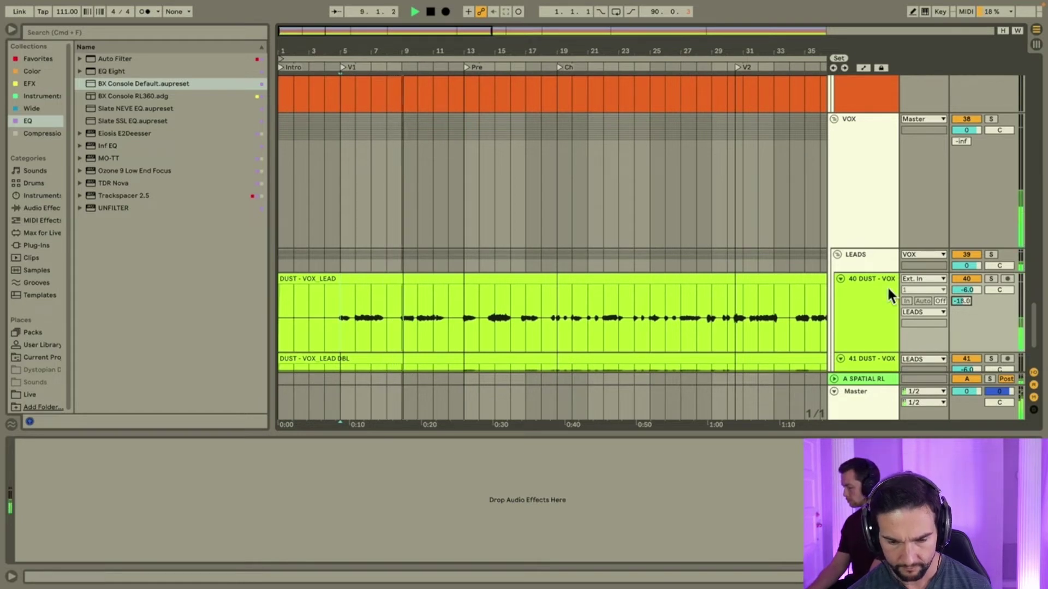
Add MicroShift to the VOX_LEAD track, lower its mix towards dry, and close the plug-in window
scroll(886, 286, "down", 5)
left_click(864, 201)
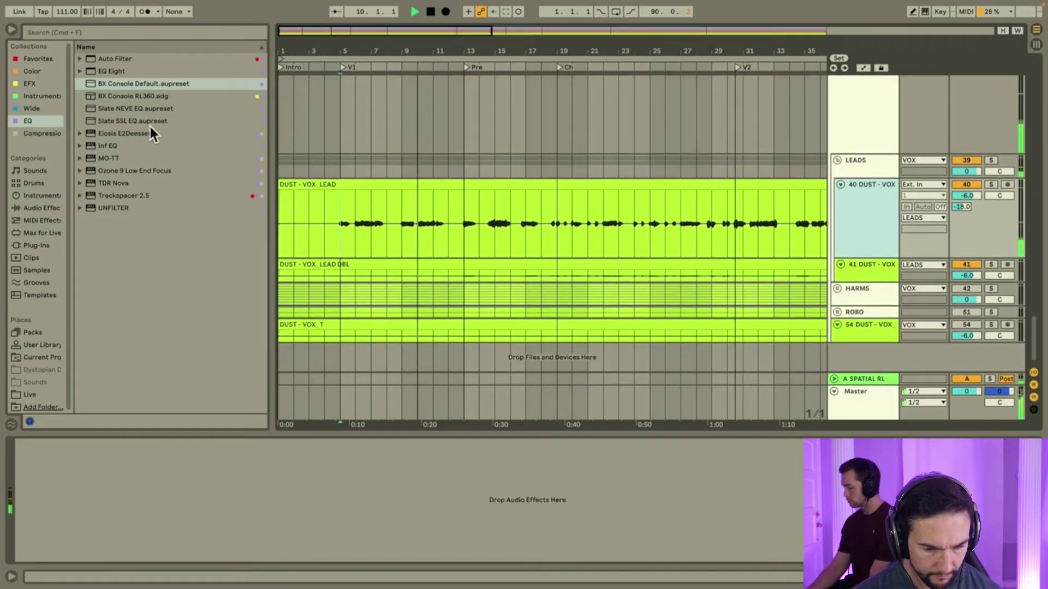
left_click(32, 108)
left_click(126, 107)
key("space")
double_click(125, 108)
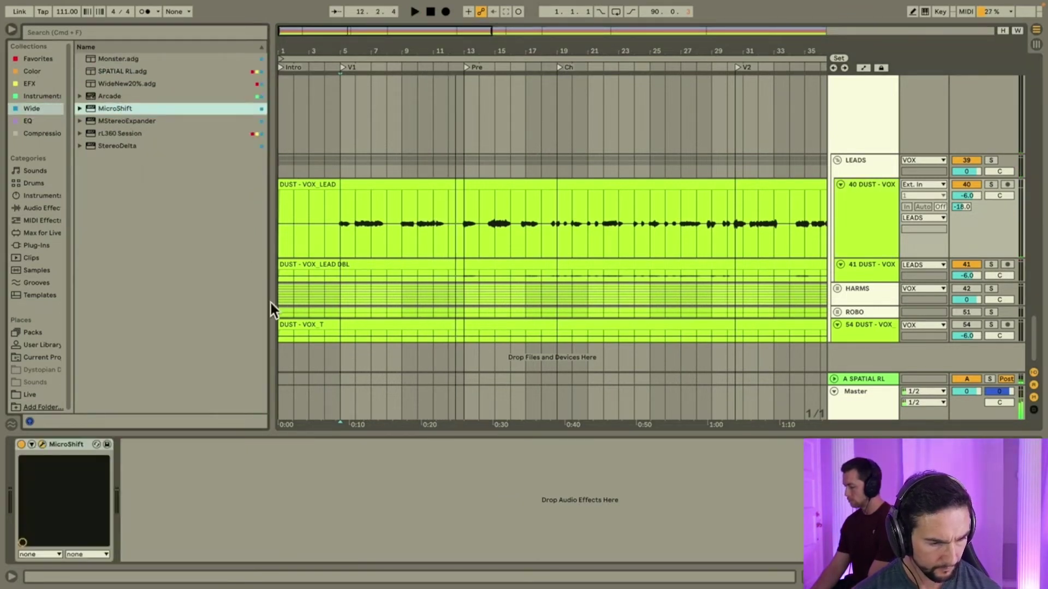
left_click_drag(190, 221, 173, 441)
key("space")
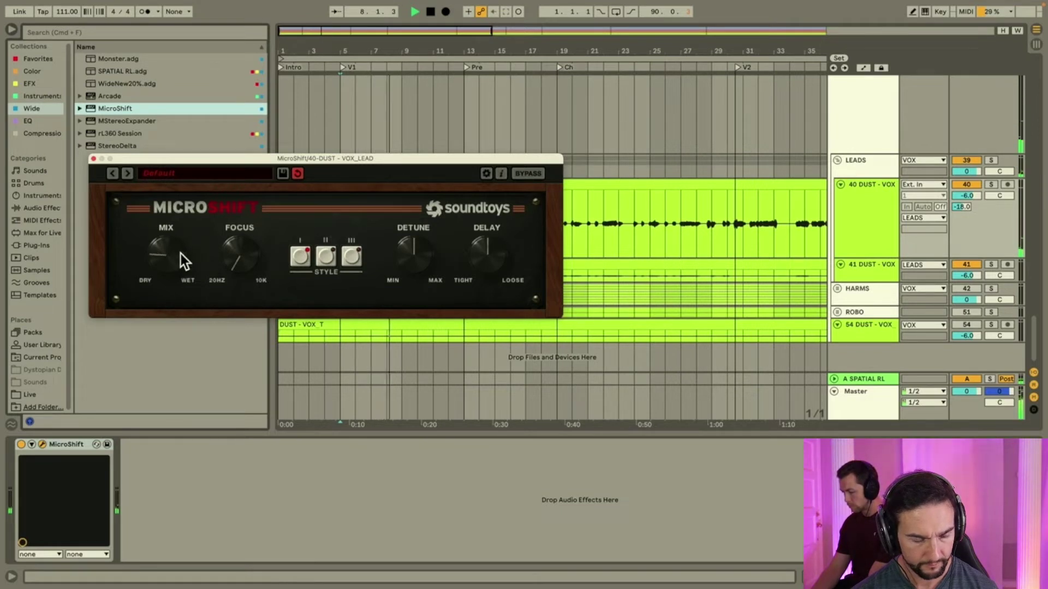
left_click(93, 158)
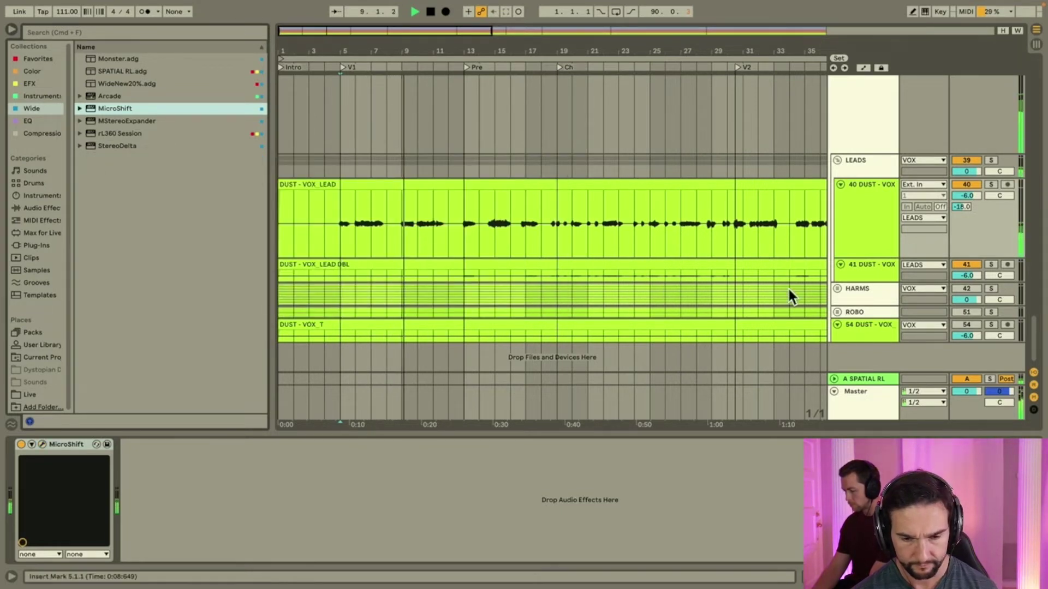
Add the Supercharger GT compressor after MicroShift on VOX_LEAD and close its window
left_click(865, 216)
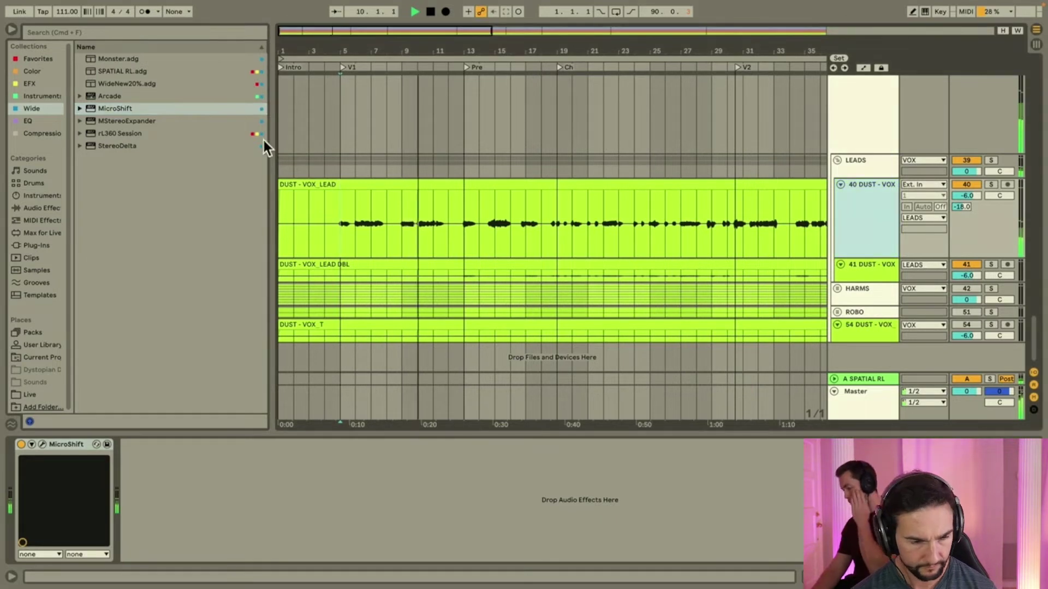
left_click(54, 132)
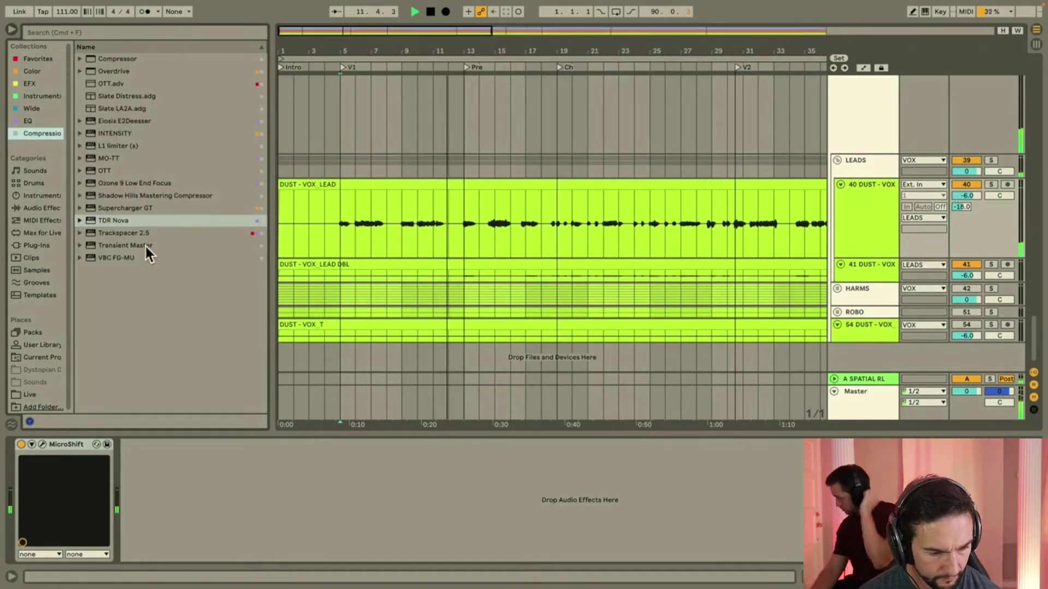
left_click(138, 210)
double_click(136, 209)
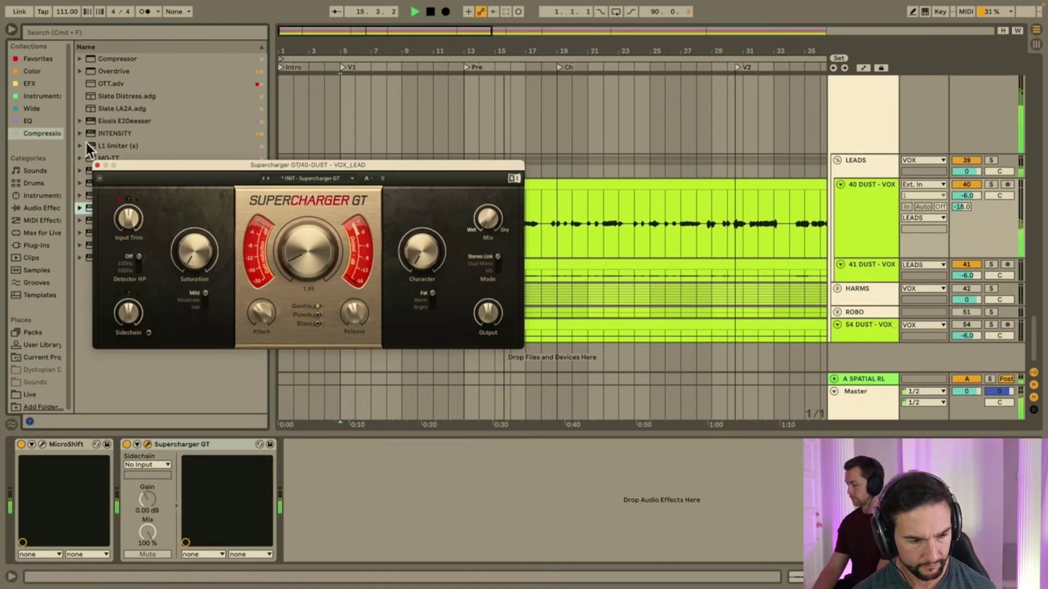
left_click(97, 164)
Add the BX Console Default preset after Supercharger GT on VOX_LEAD and randomise its console channel
scroll(472, 220, "up", 10)
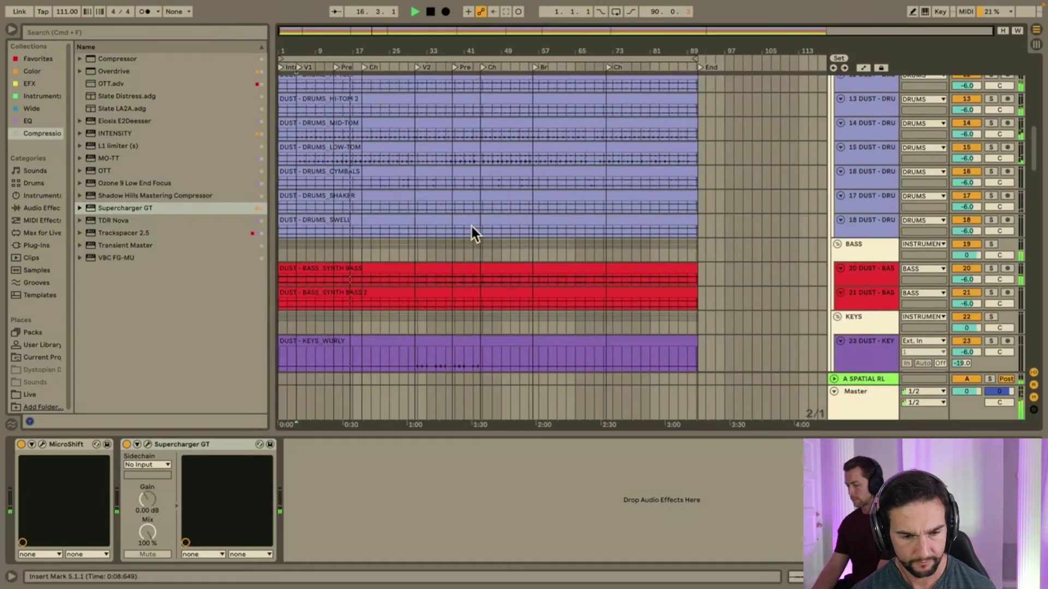
scroll(471, 226, "up", 10)
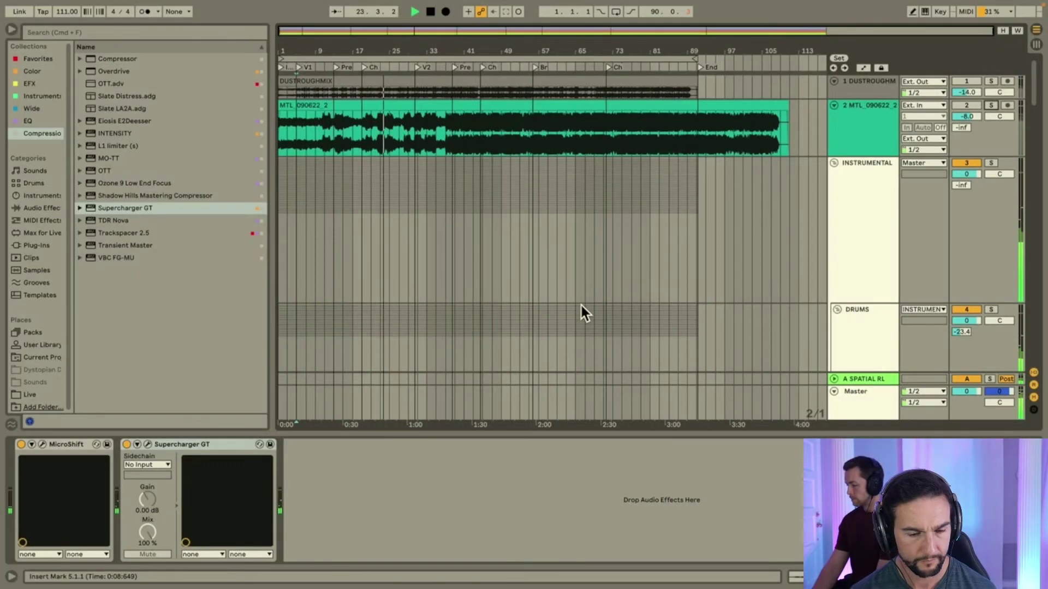
scroll(581, 306, "down", 15)
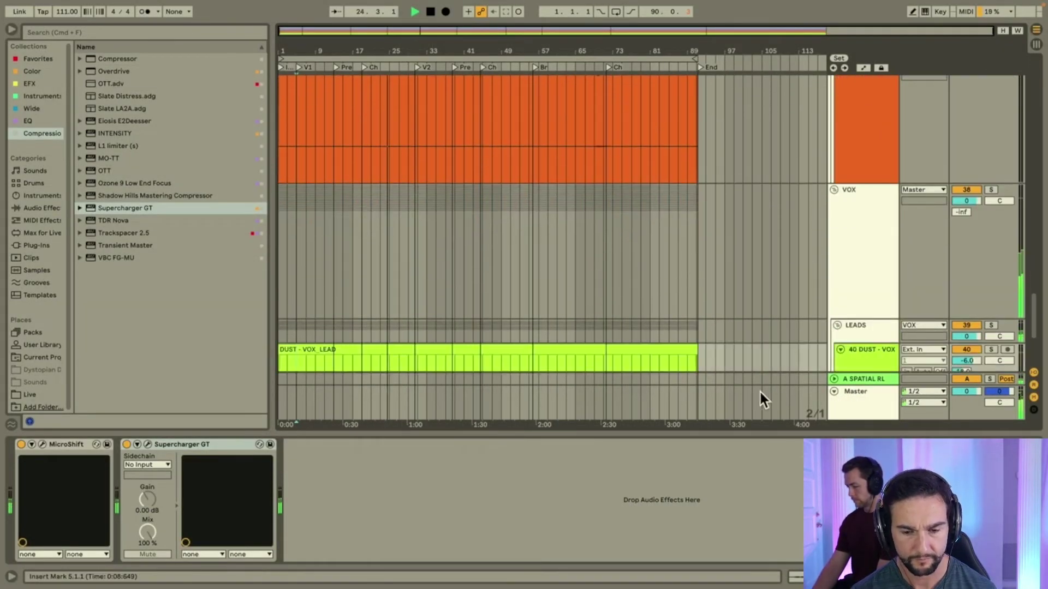
scroll(731, 289, "down", 5)
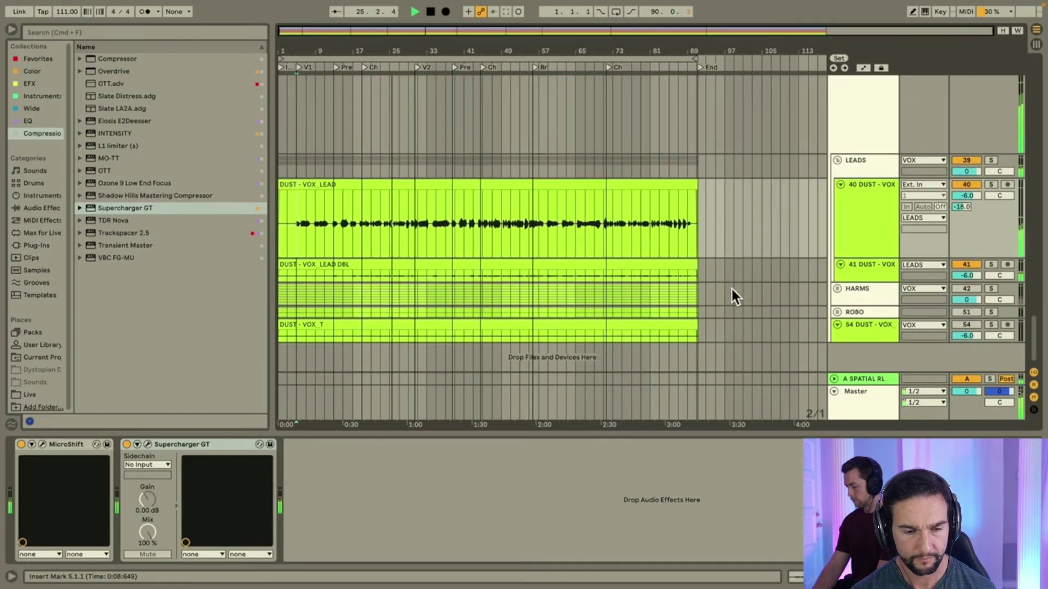
left_click(857, 227)
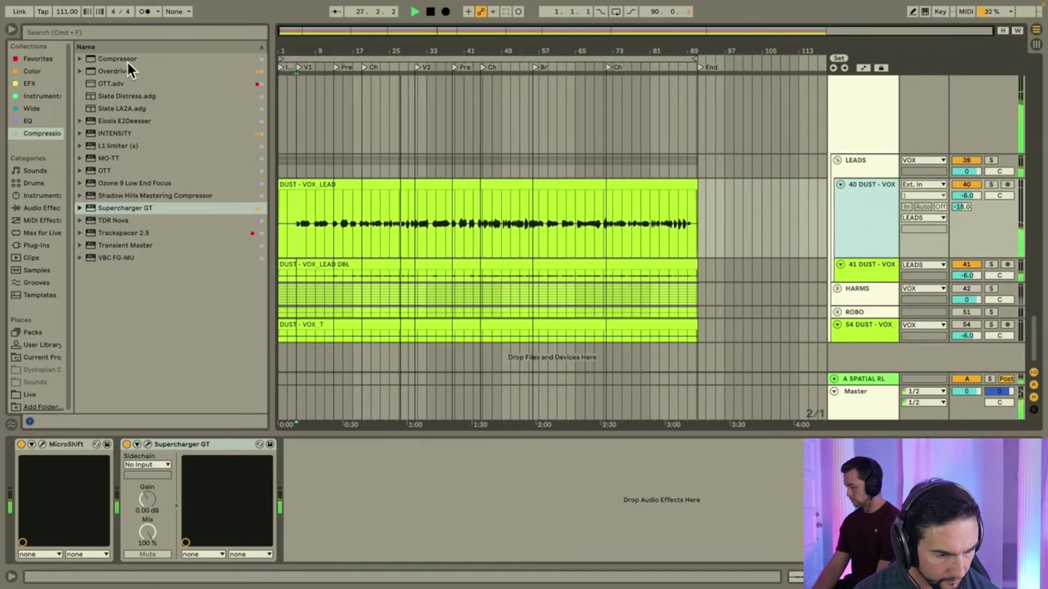
left_click(46, 120)
mouse_move(137, 84)
left_mouse_down()
mouse_move(74, 362)
mouse_move(28, 491)
mouse_move(299, 508)
left_mouse_up()
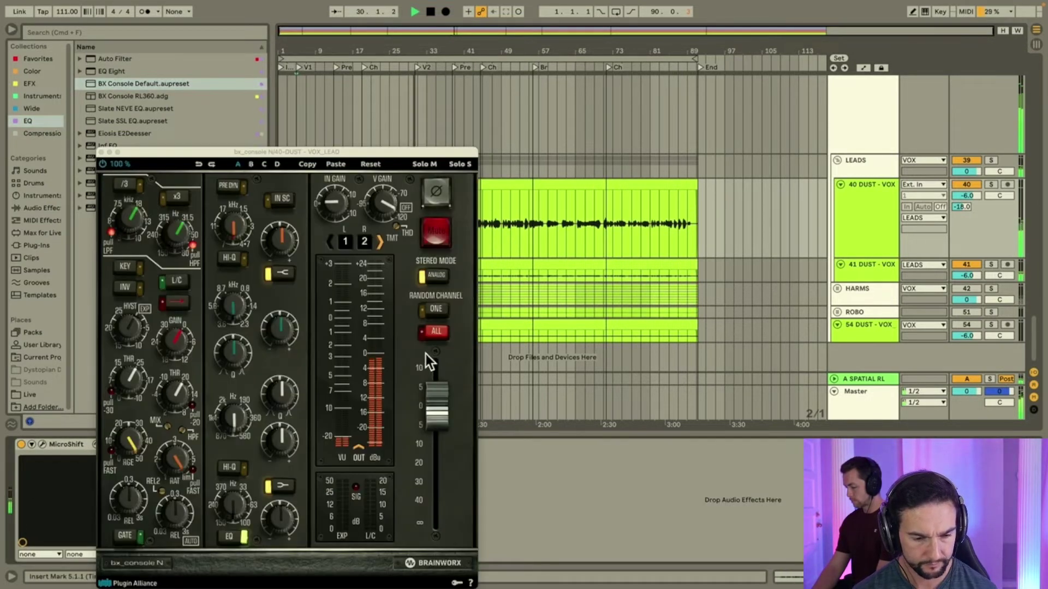
left_click(437, 309)
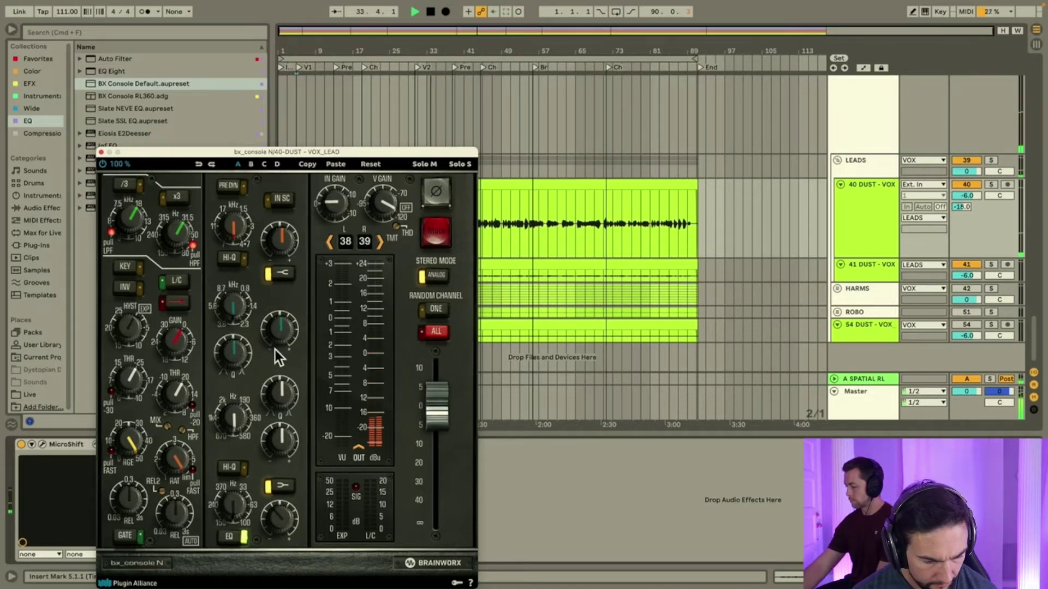
key("space")
key("space")
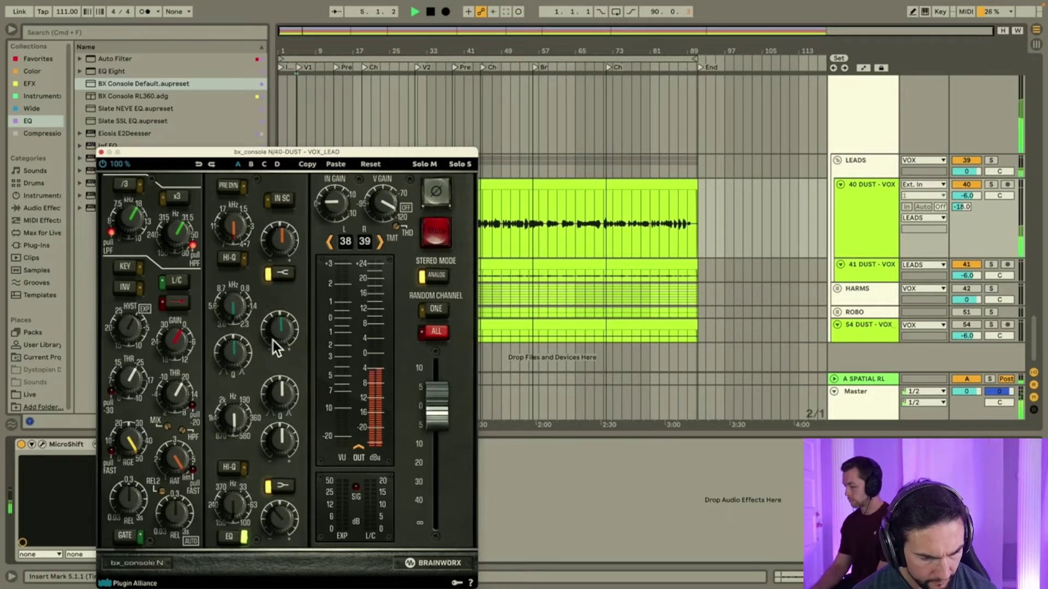
left_click(100, 151)
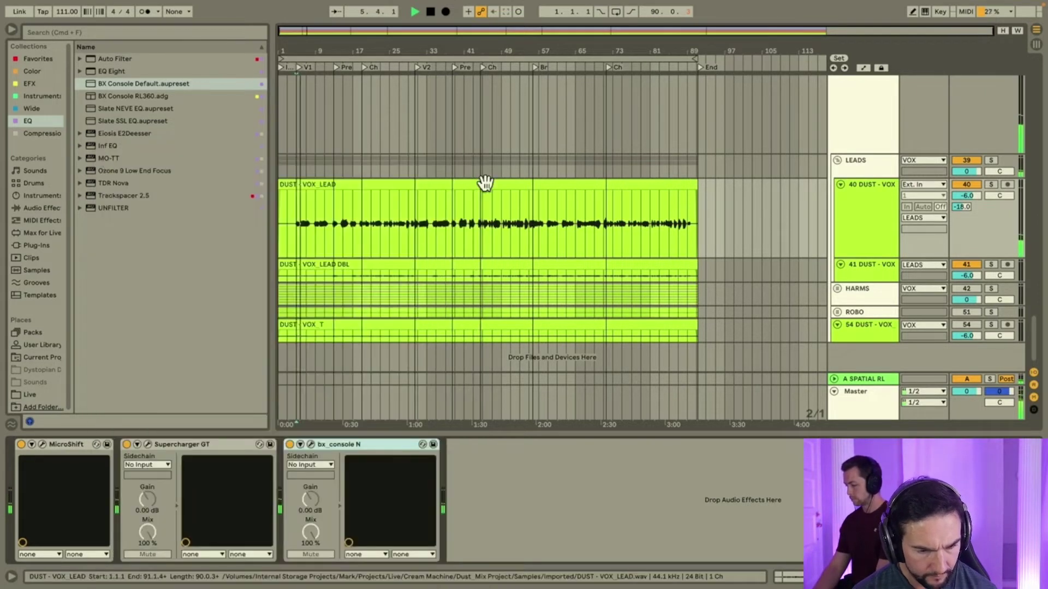
Solo the VOX_LEAD track and stop playback
left_click(989, 183)
left_click(989, 185)
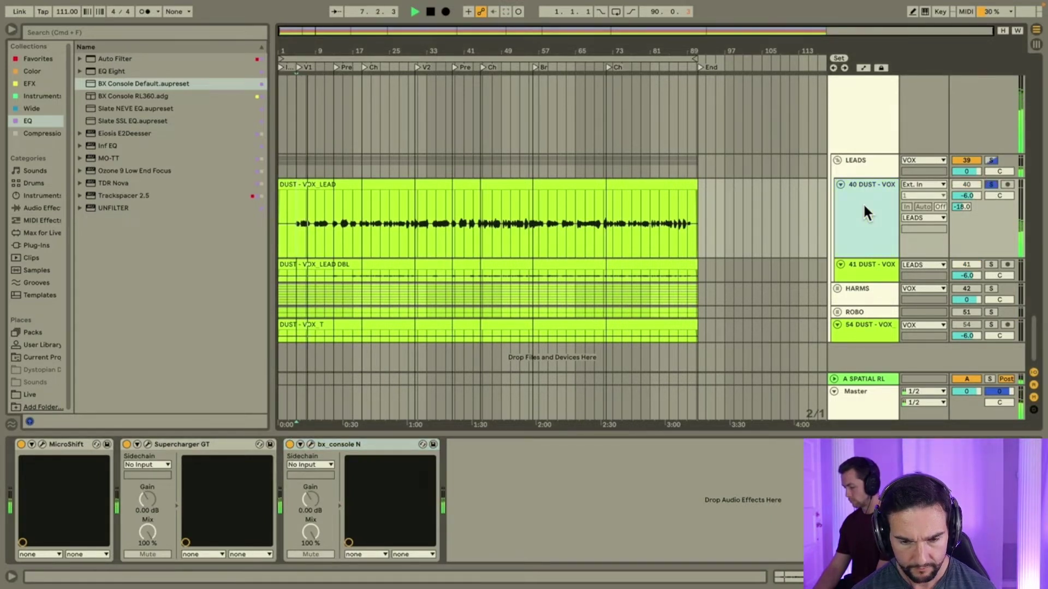
key("space")
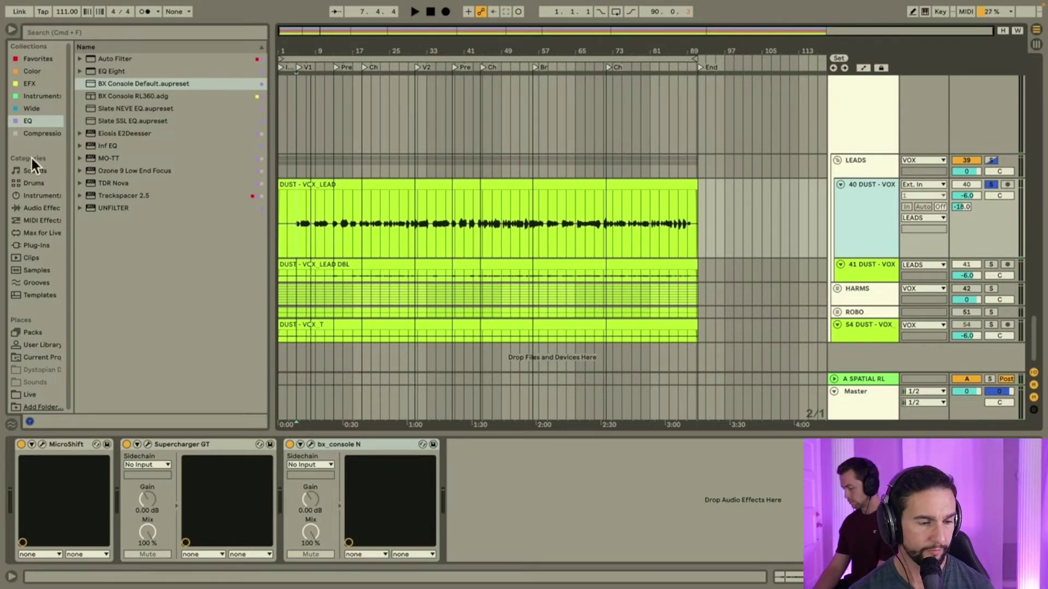
Insert Melodyne from the Favorites collection as the first device on VOX_LEAD and move its window over the arrangement
left_click(33, 255)
left_click(31, 243)
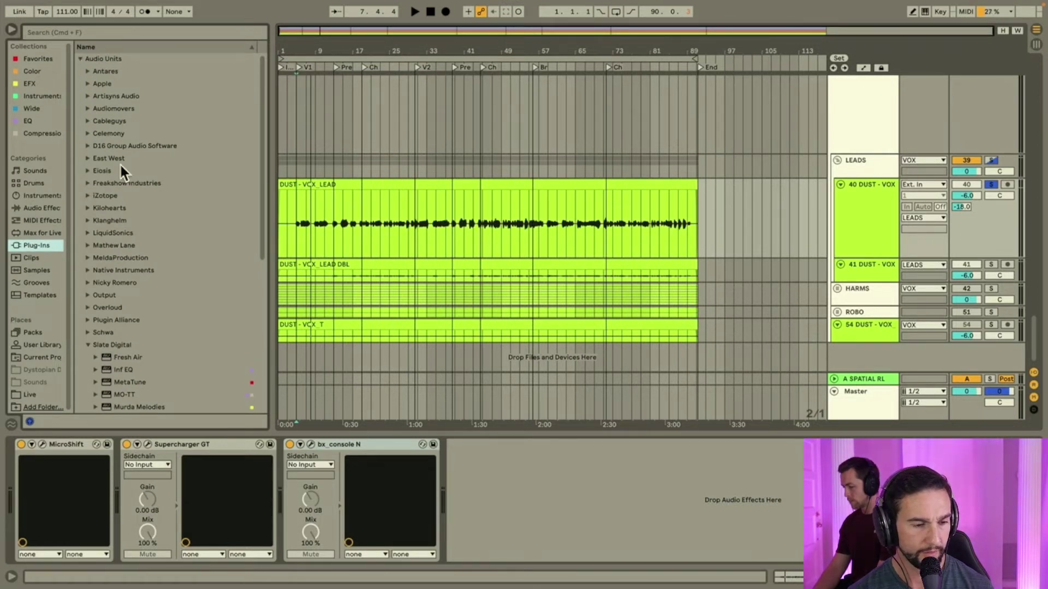
left_click(32, 58)
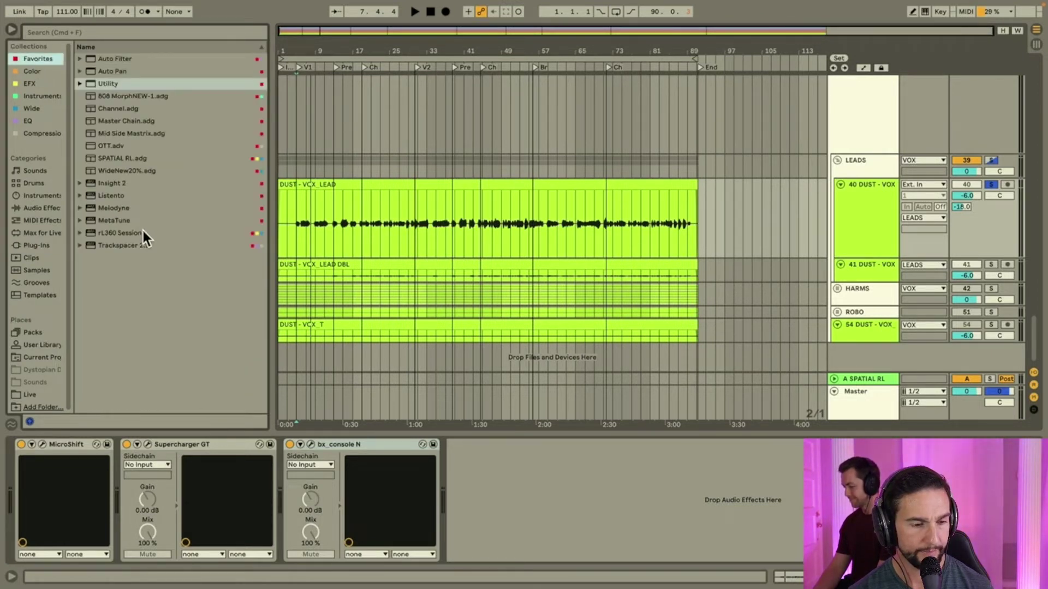
left_click_drag(124, 211, 19, 494)
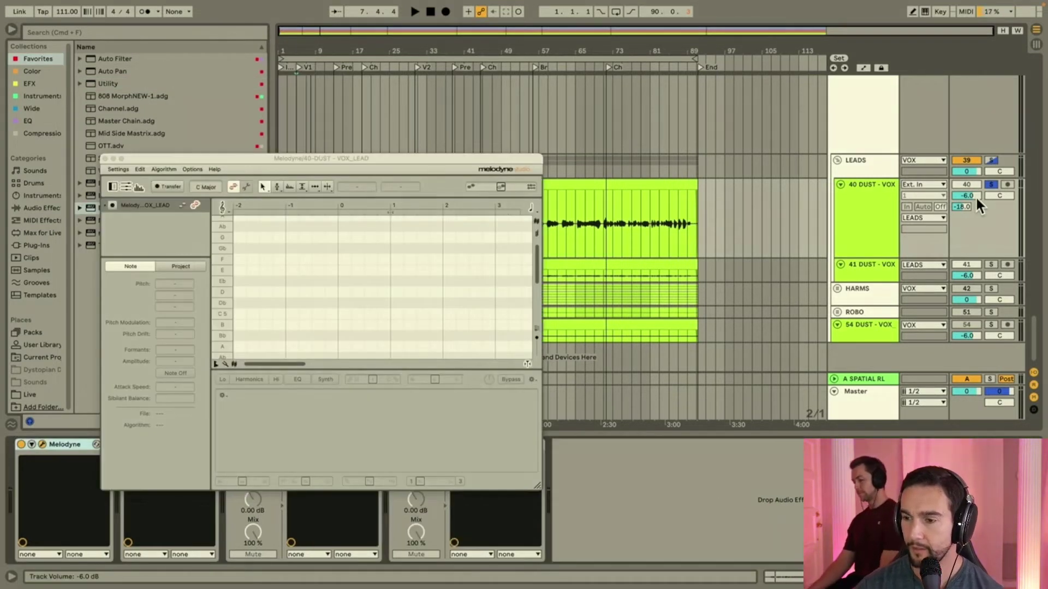
left_click_drag(480, 154, 712, 44)
Show Melodyne's project files, arm the audio transfer for VOX_LEAD, and freeze the track to transfer its audio
left_click(869, 201)
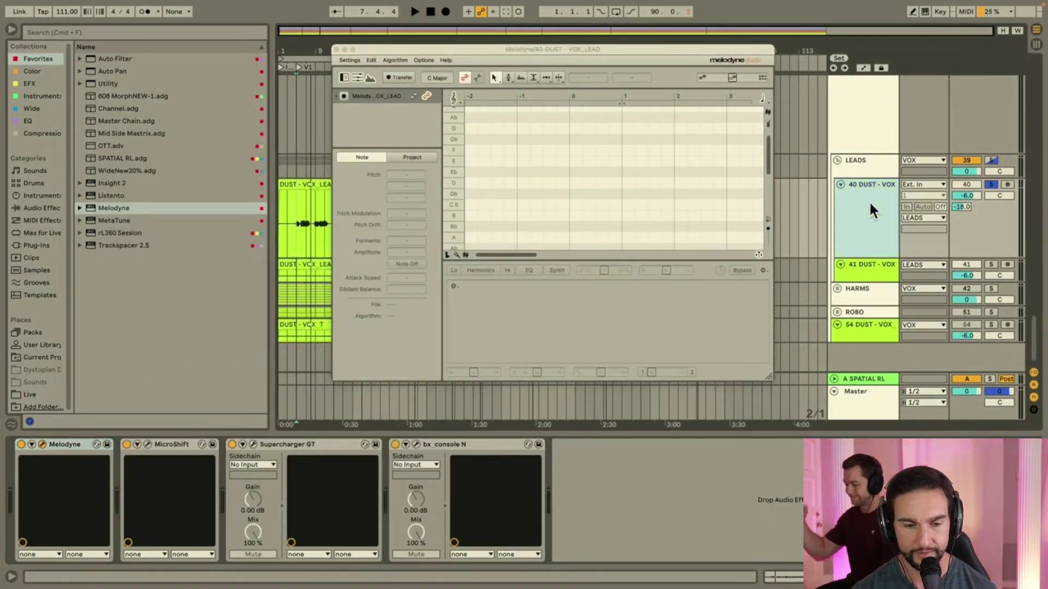
left_click(405, 156)
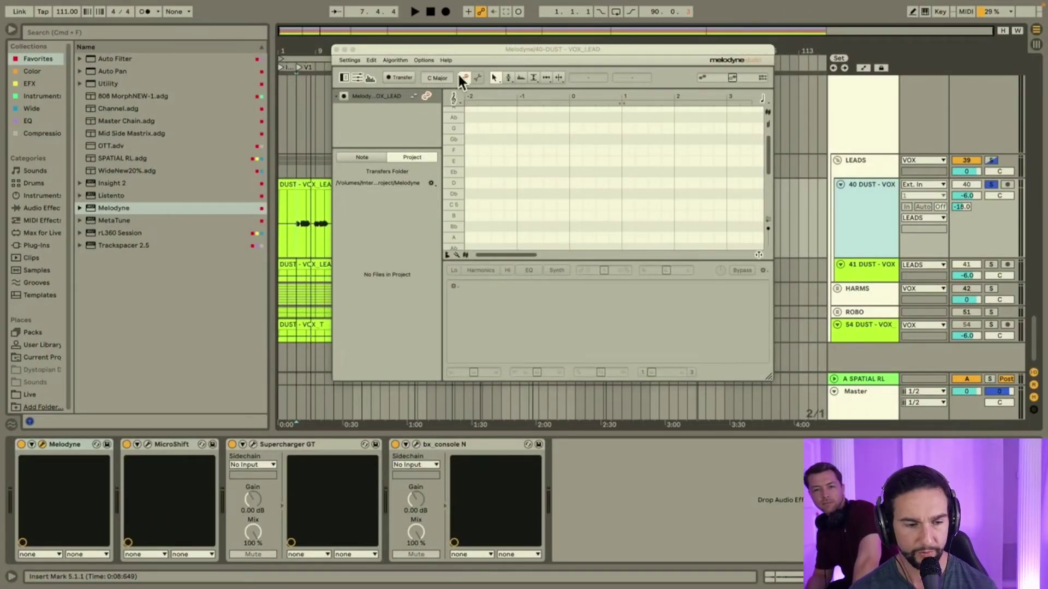
left_click(343, 96)
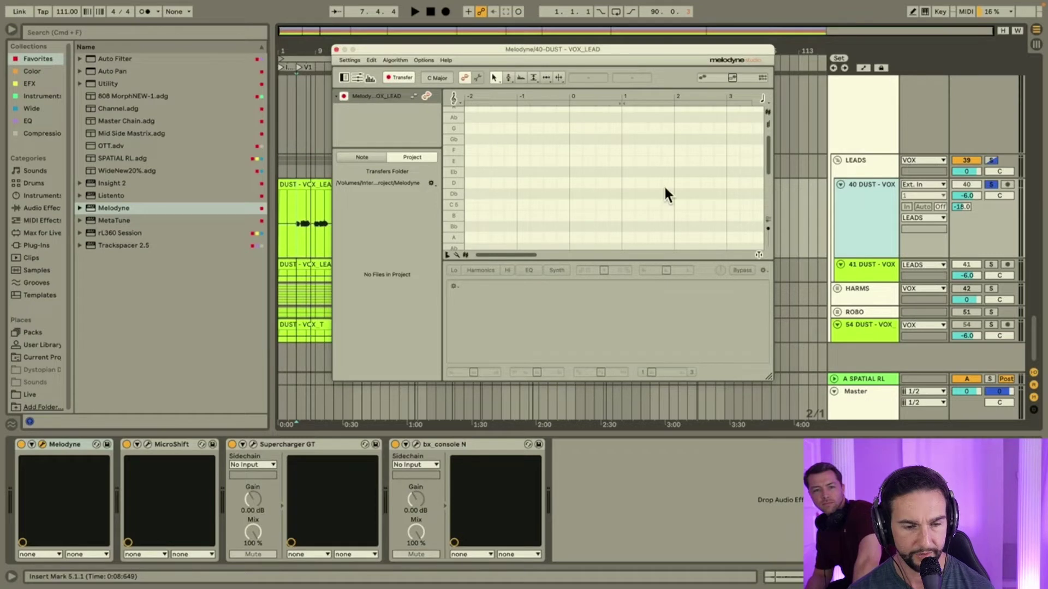
right_click(850, 208)
left_click(886, 286)
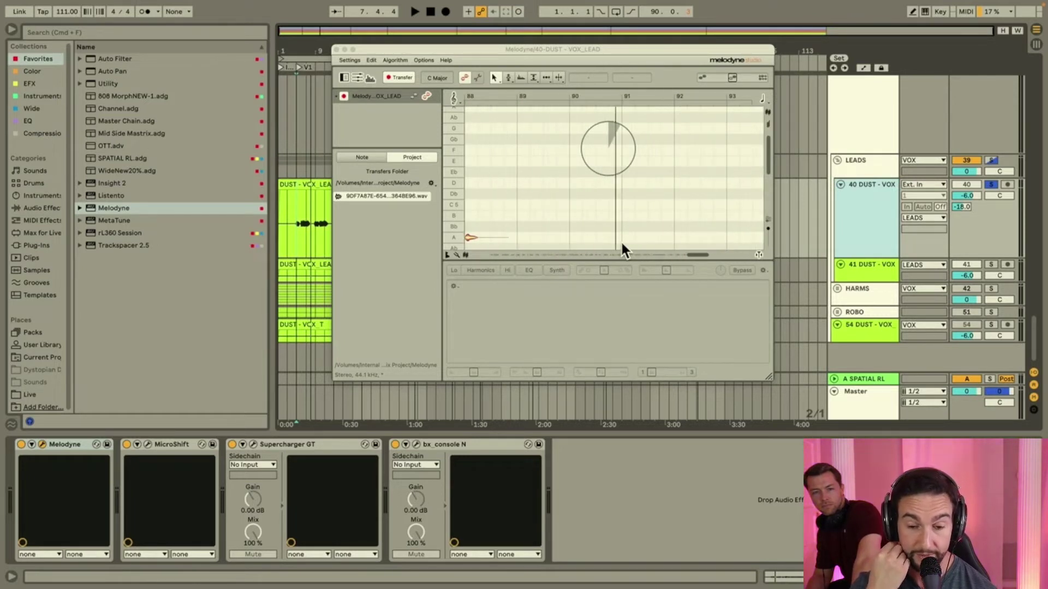
Hide the plug-in window, unfreeze the VOX_LEAD track, and reopen Melodyne
key("super+alt+p")
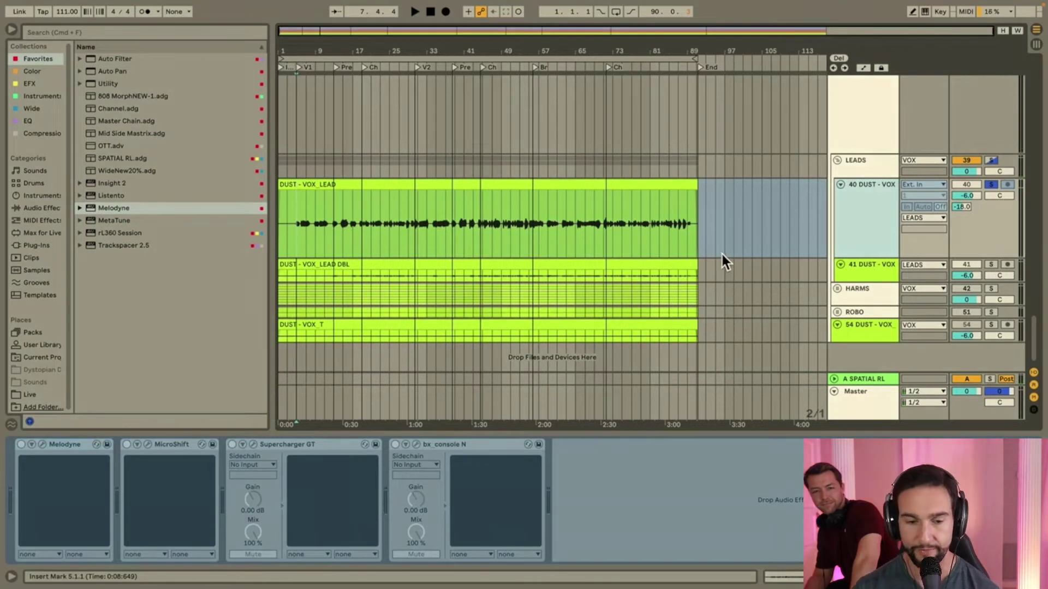
right_click(854, 220)
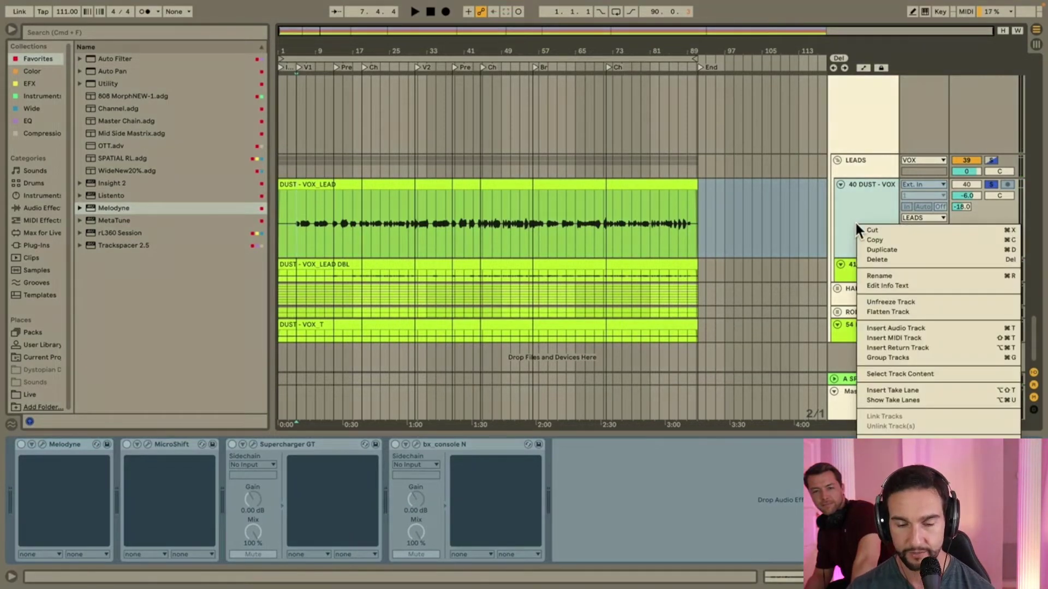
left_click(906, 299)
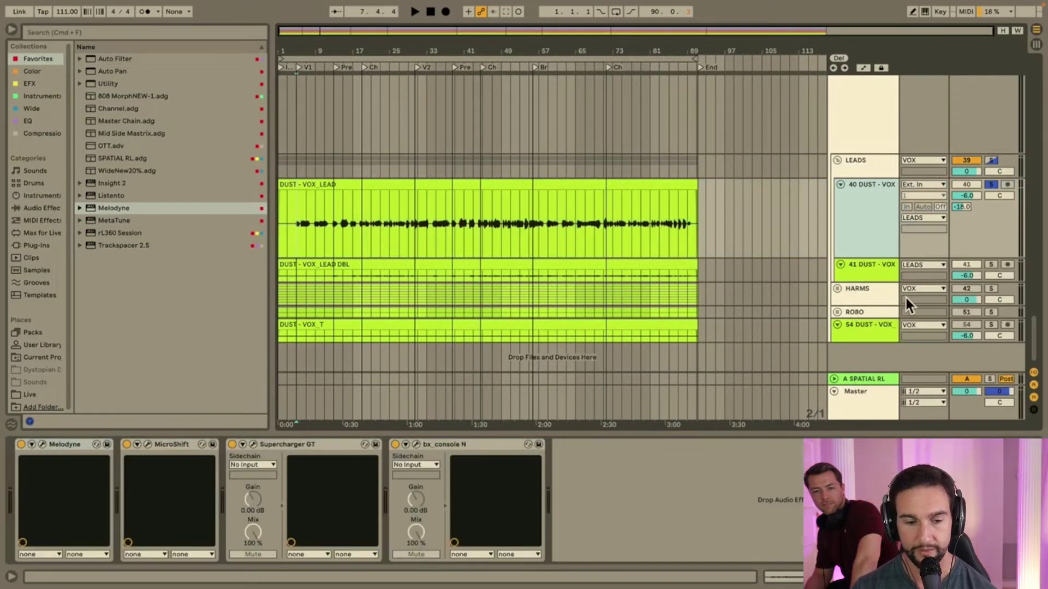
left_click(42, 445)
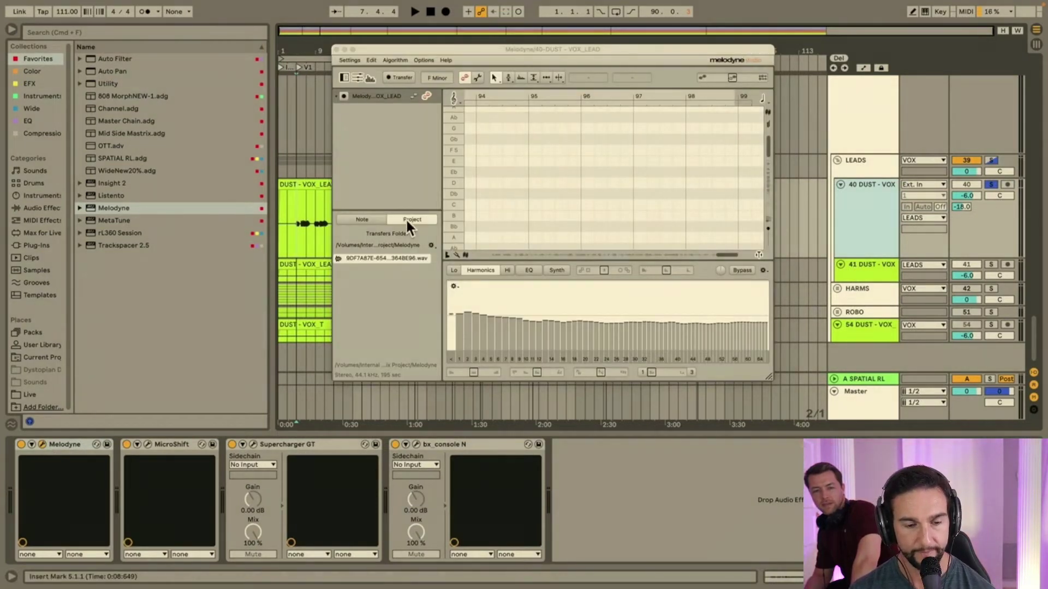
Check the options for Melodyne's Transfers Folder and return to the Note inspector
left_click(431, 245)
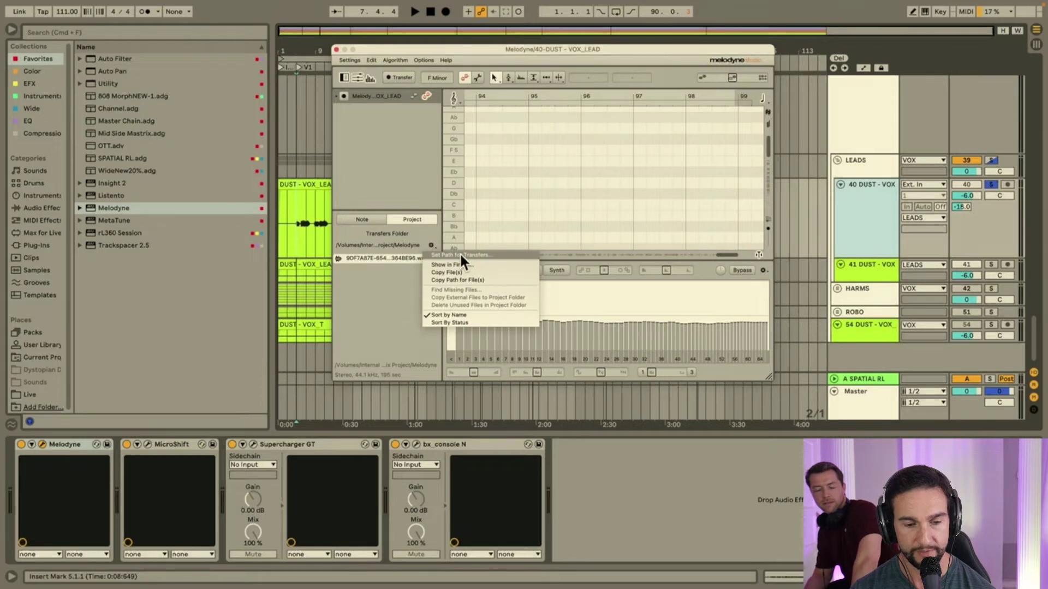
left_click(376, 183)
left_click(360, 219)
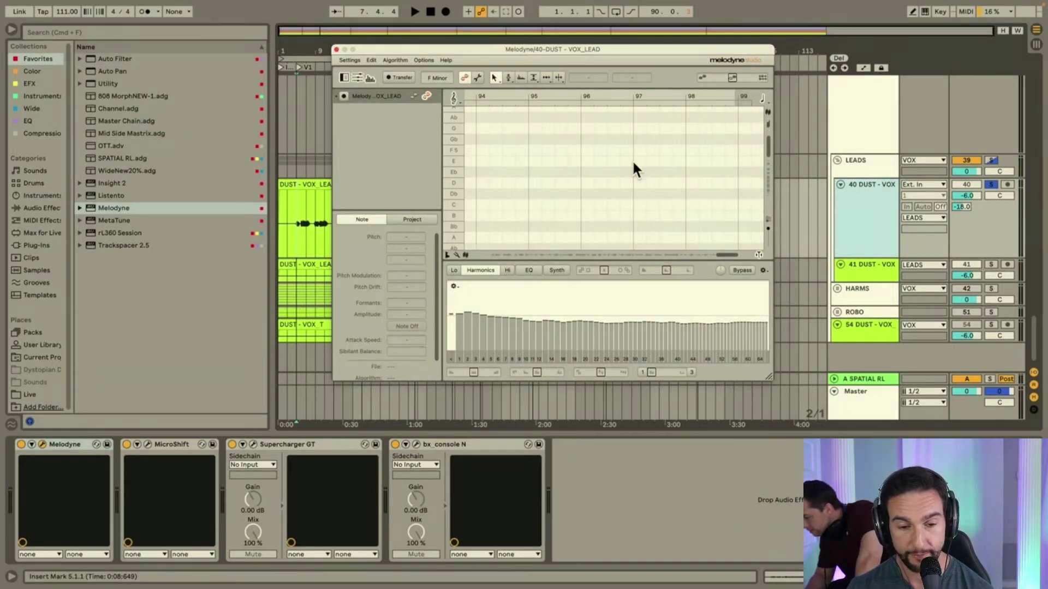
Look over the transferred VOX_LEAD notes in Melodyne, moving from the song's end towards its earlier bars
scroll(633, 162, "down", 5)
scroll(552, 186, "down", 3)
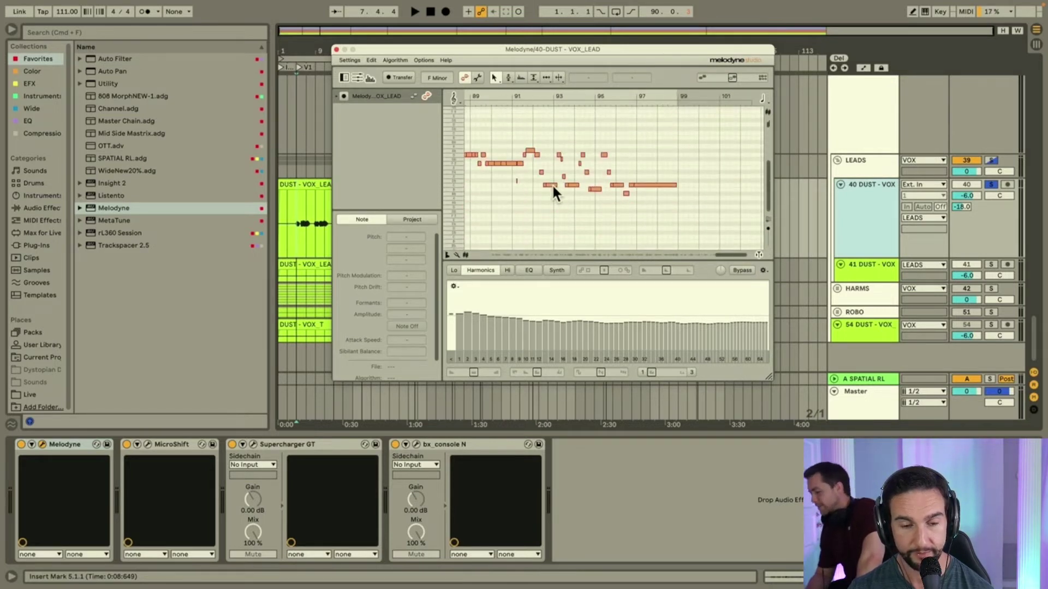
scroll(552, 186, "left", 10)
scroll(534, 189, "up", 8)
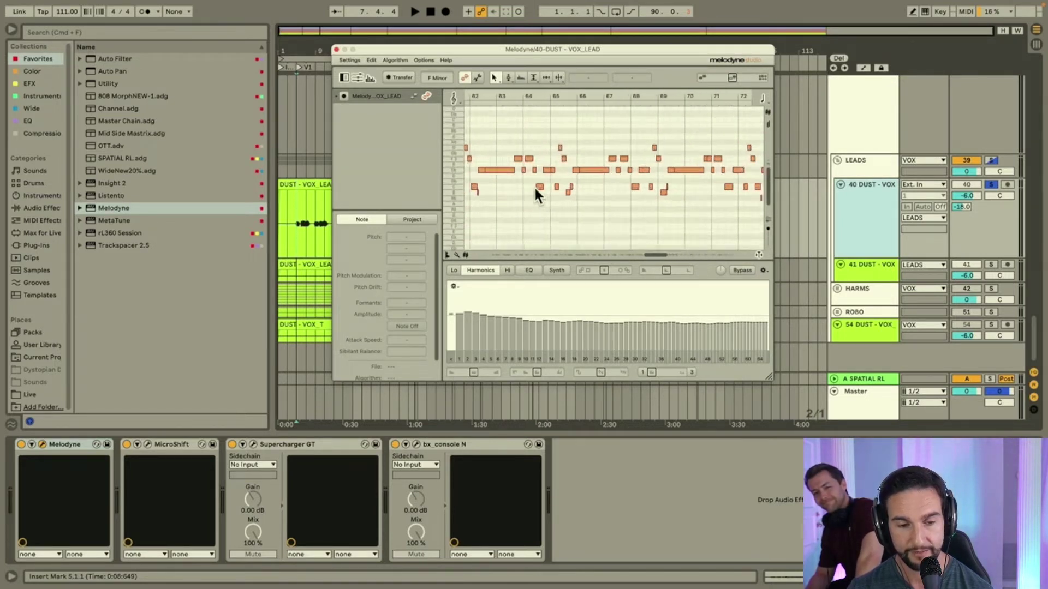
scroll(535, 190, "left", 15)
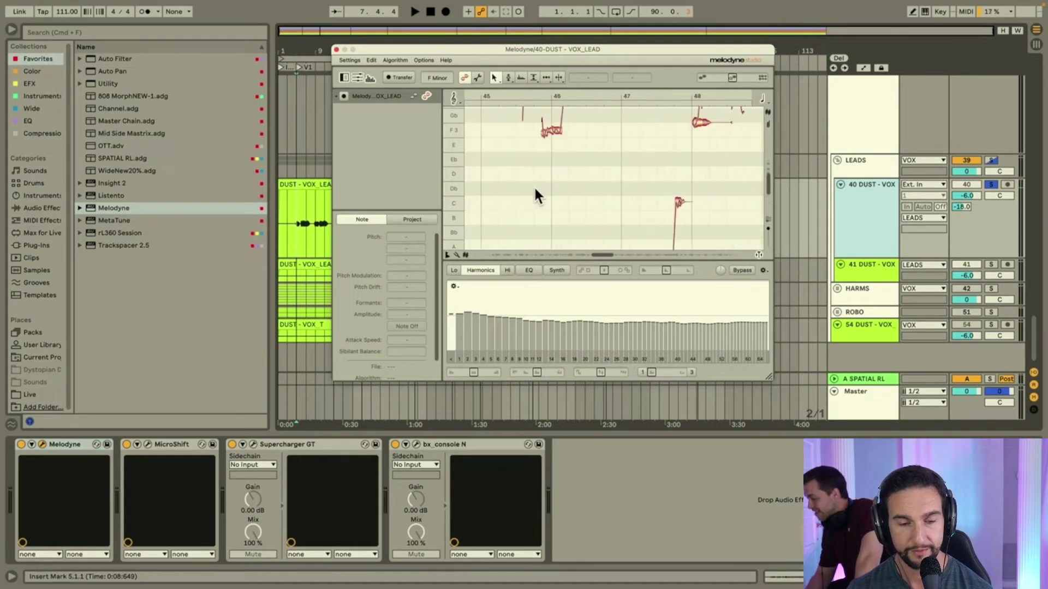
Set playback to start at bar 5 of the lead vocal and audition track 40 soloed with its Melodyne editor open
scroll(535, 197, "left", 12)
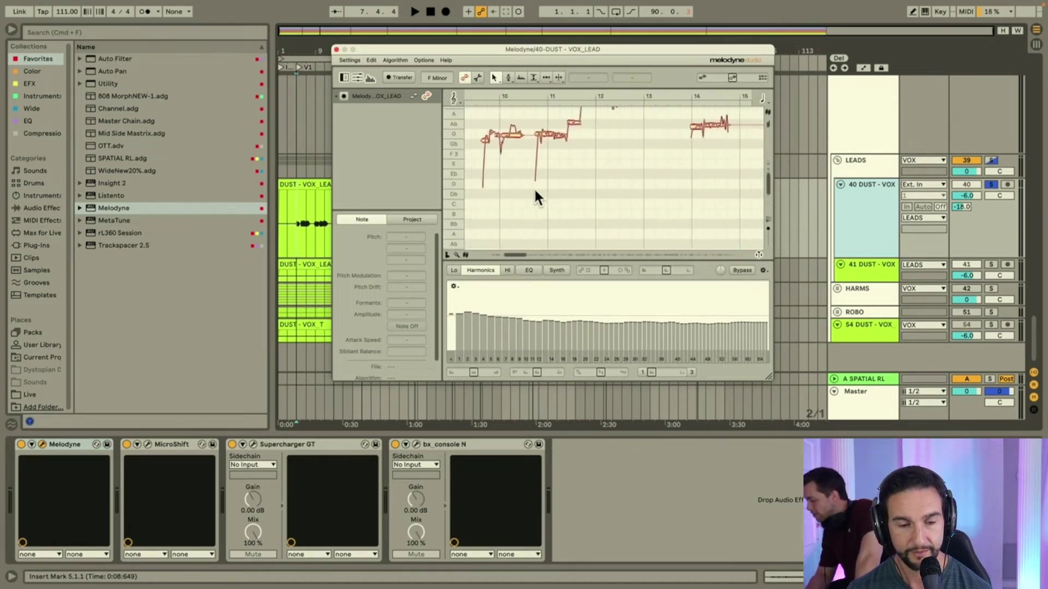
scroll(535, 191, "up", 3)
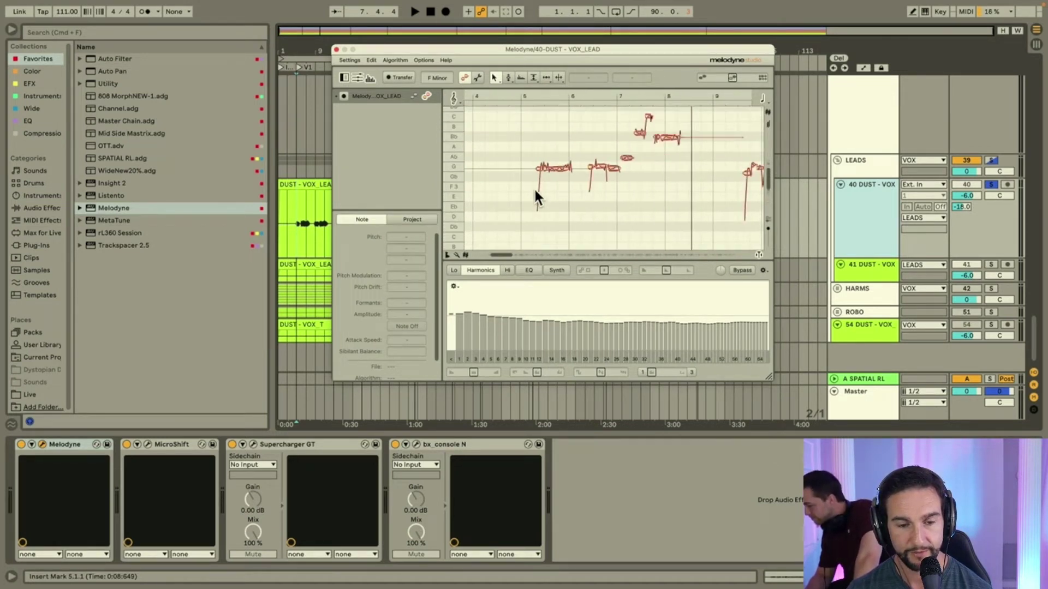
scroll(535, 191, "right", 3)
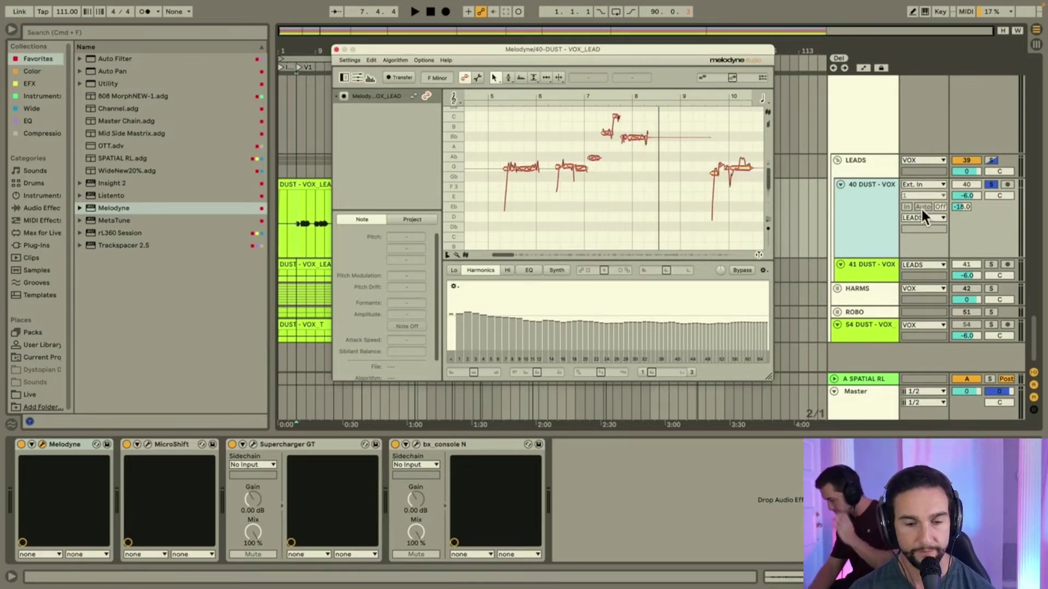
left_click(991, 182)
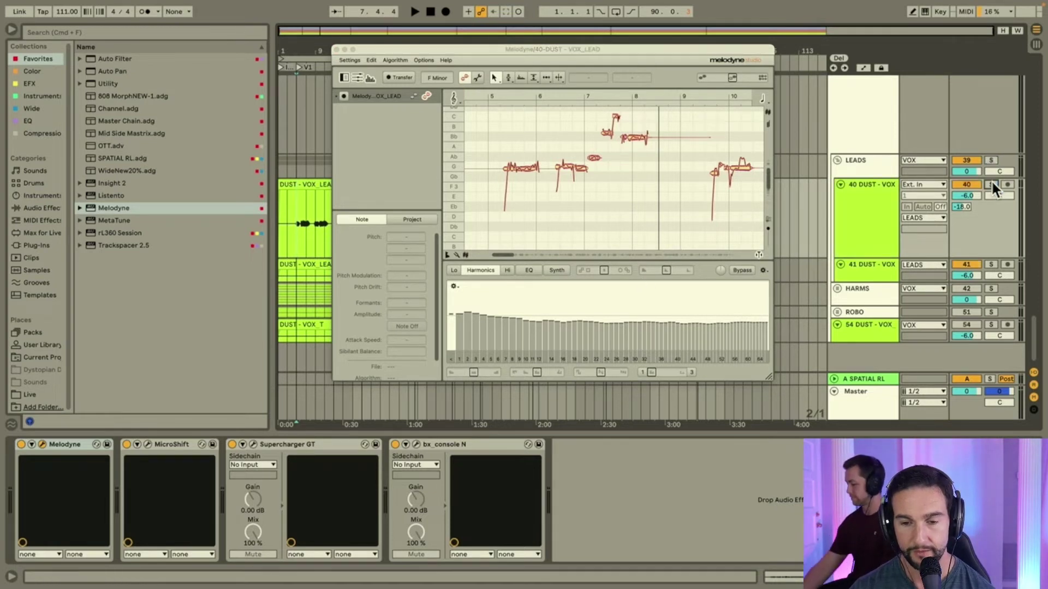
left_click(300, 228)
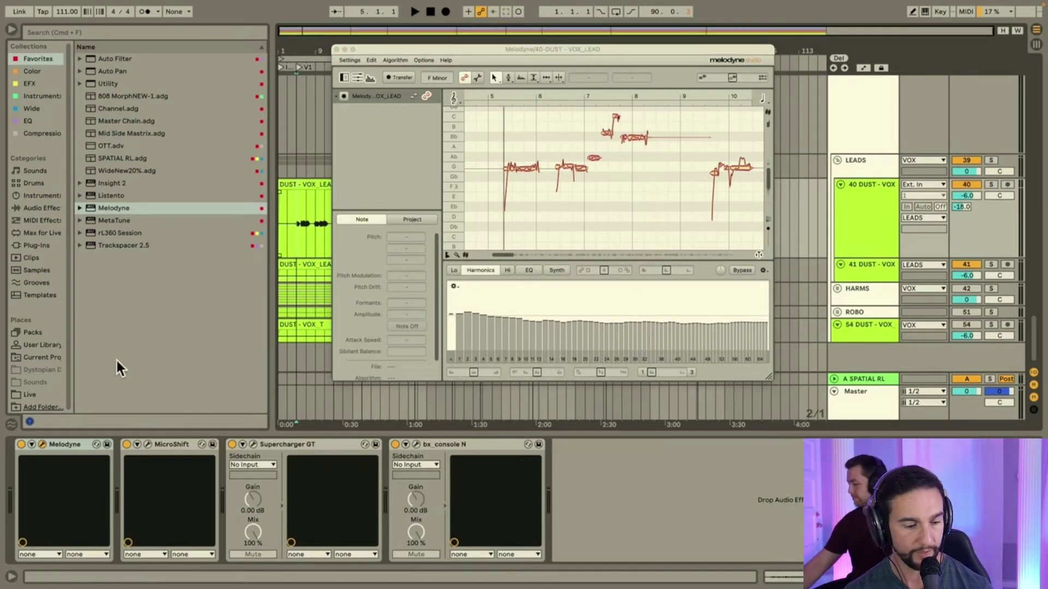
left_click(992, 184)
left_click(42, 444)
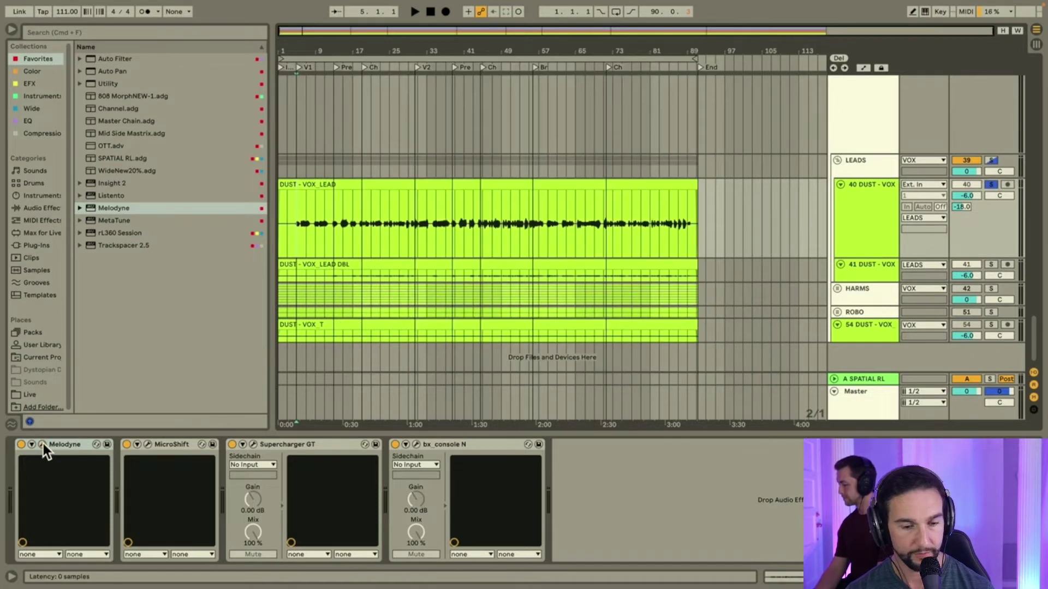
left_click(42, 444)
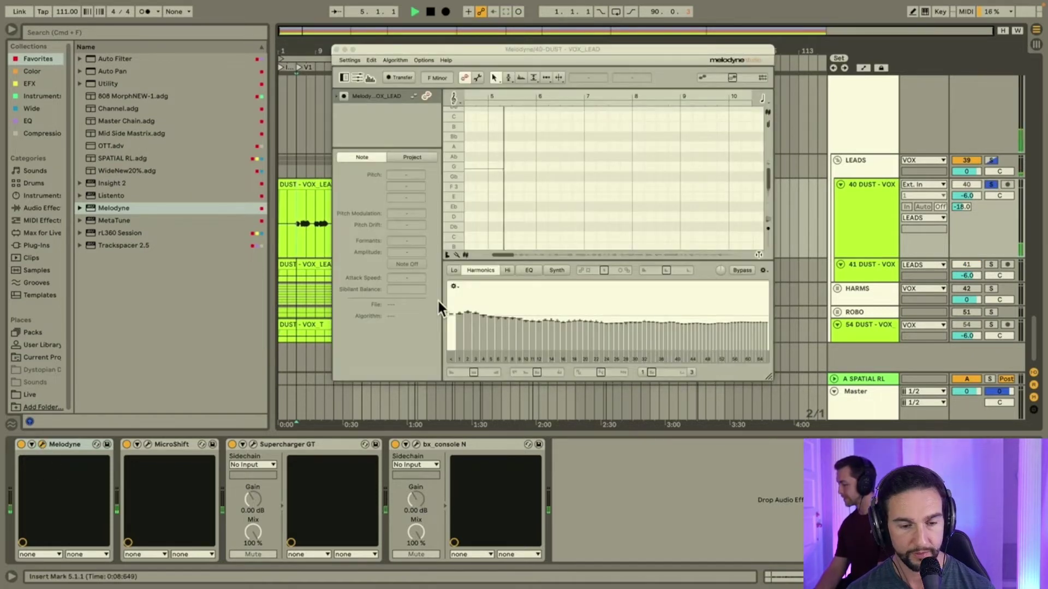
Open MicroShift on the lead vocal and compare the phrase from bar 5 with the effect on and off
left_click(148, 445)
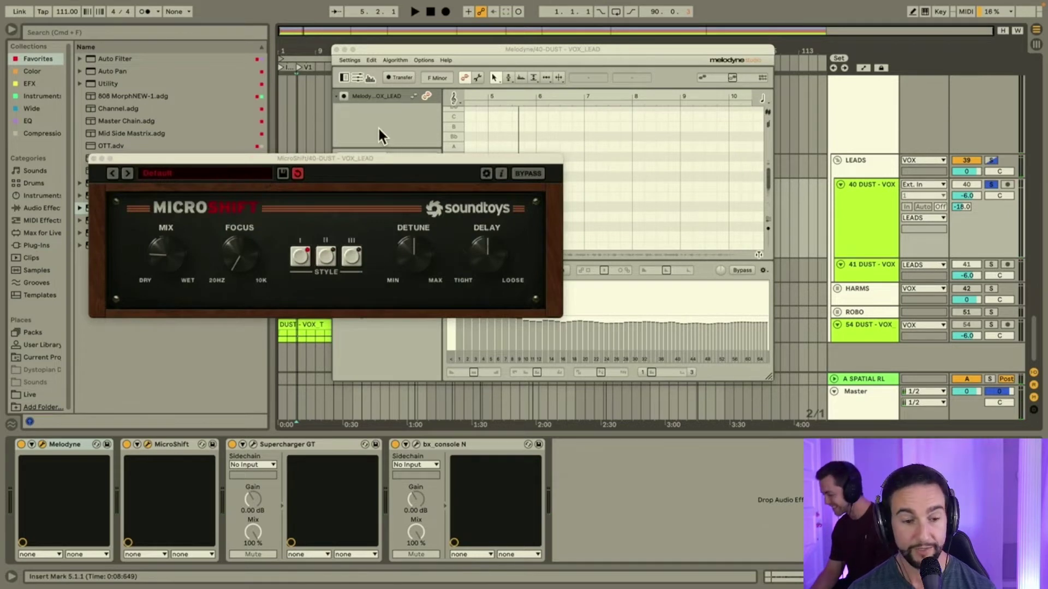
left_click_drag(358, 160, 579, 110)
key("space")
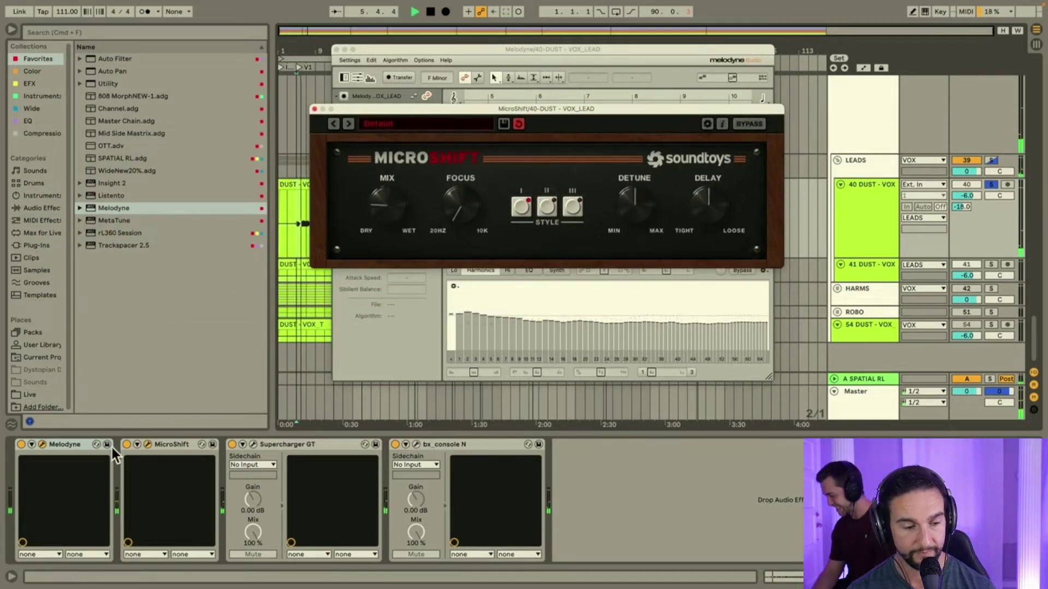
key("space")
left_click(128, 444)
key("space")
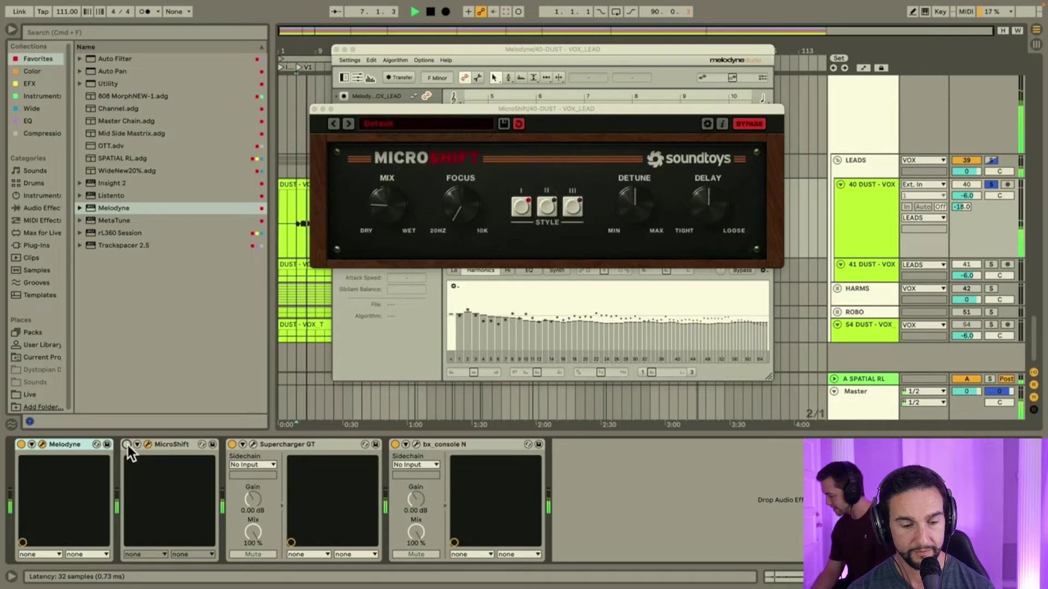
left_click(128, 445)
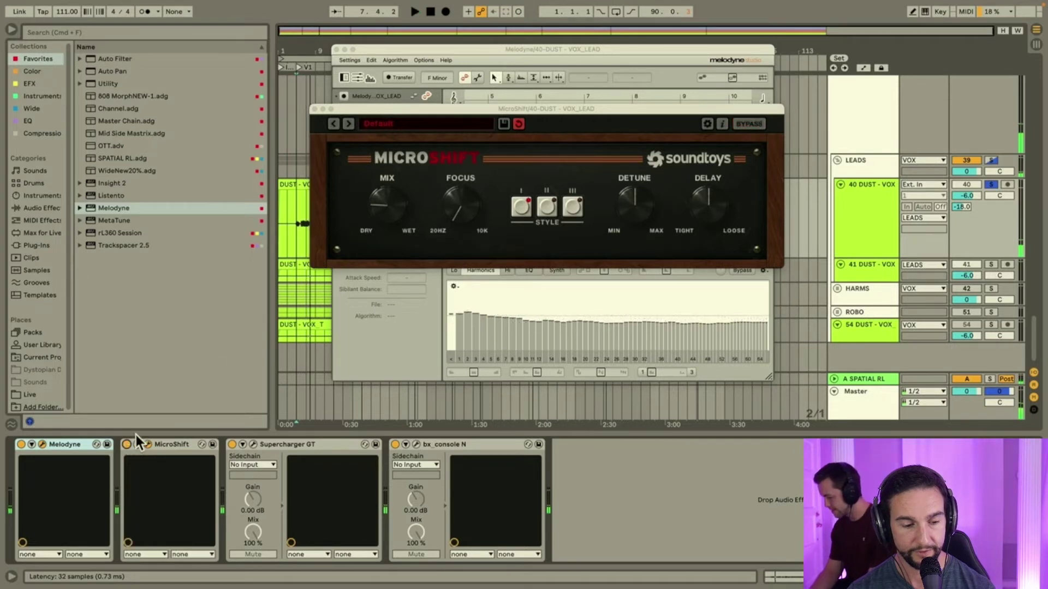
key("space")
Lower MicroShift's Mix slightly toward dry while the lead vocal plays, and close the plug-in window
key("space")
left_click(388, 205)
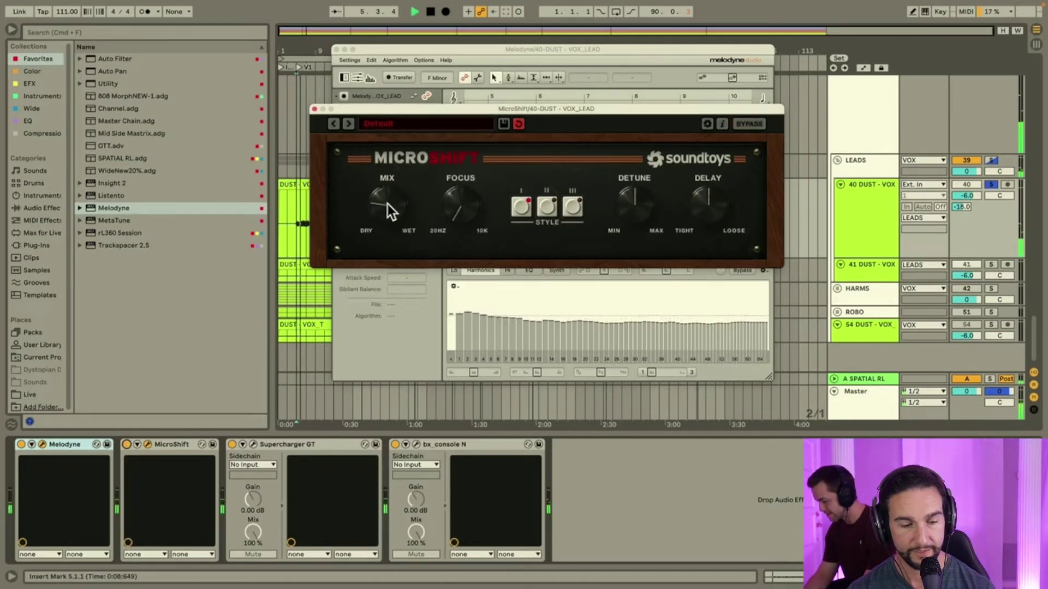
left_click_drag(389, 202, 412, 224)
key("space")
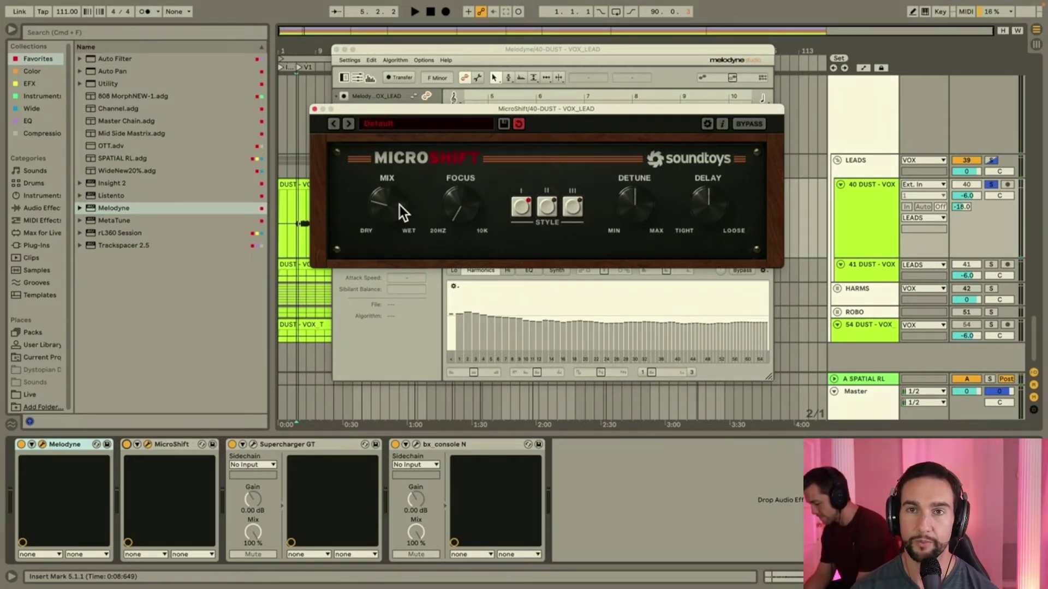
left_click(314, 109)
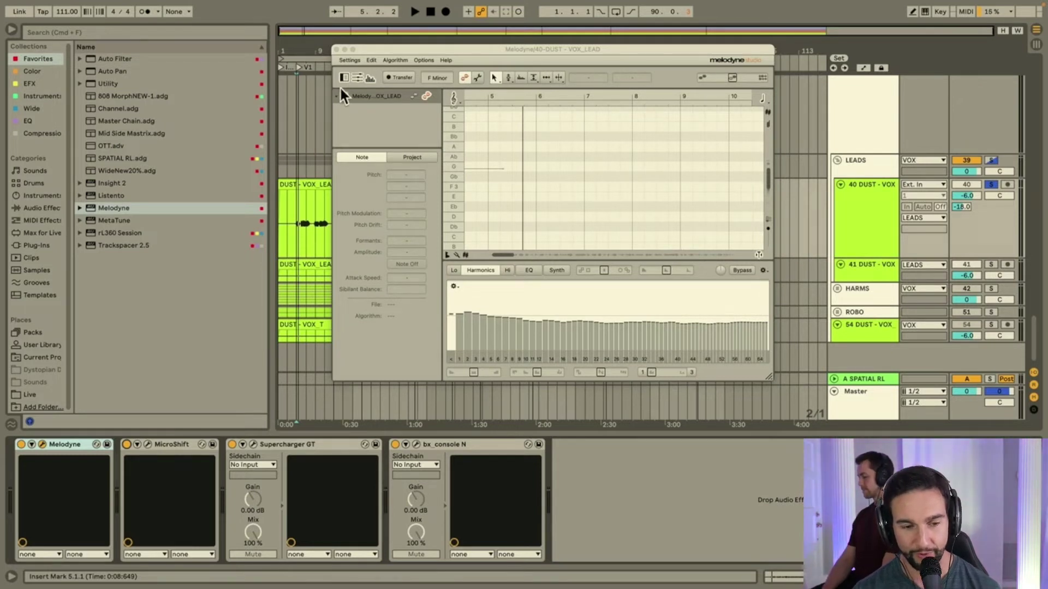
Examine the lead vocal's notes and pitch curves between bars 5 and 8 in Melodyne while auditioning the first phrase
left_click(872, 210)
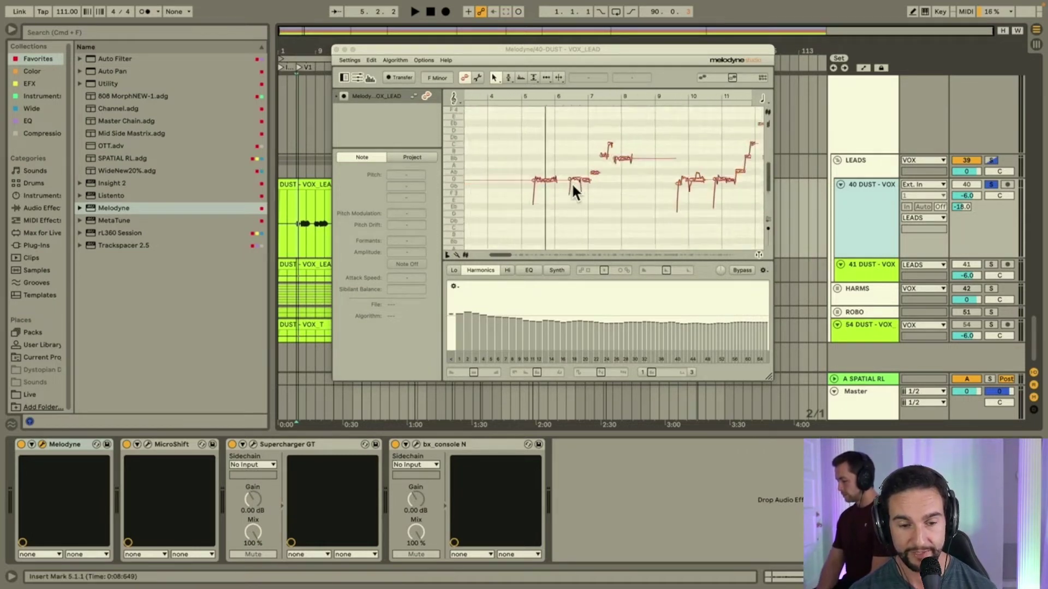
scroll(571, 183, "up", 3)
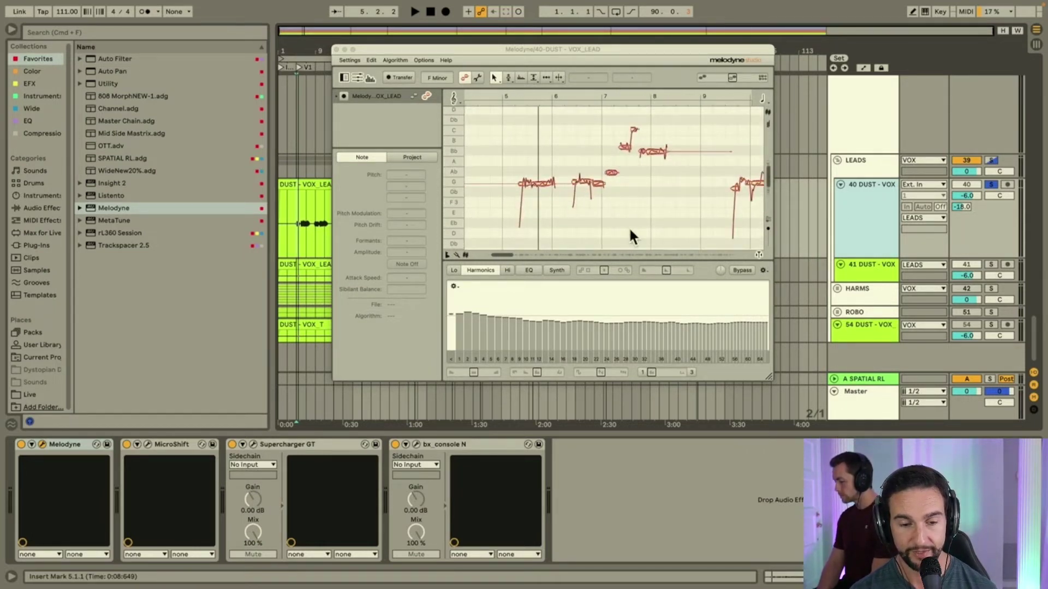
key("space")
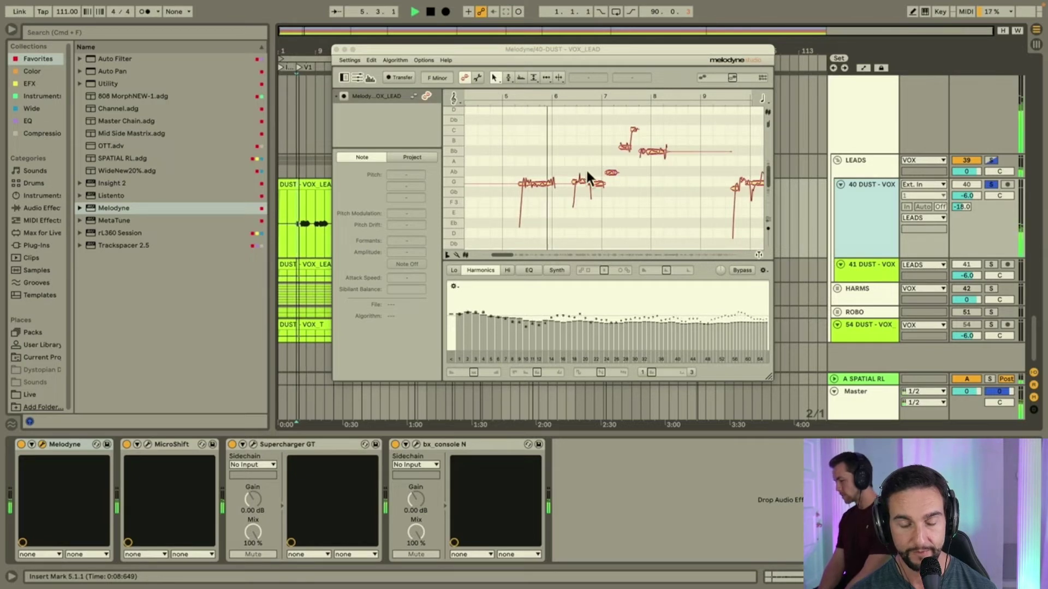
scroll(579, 154, "up", 3)
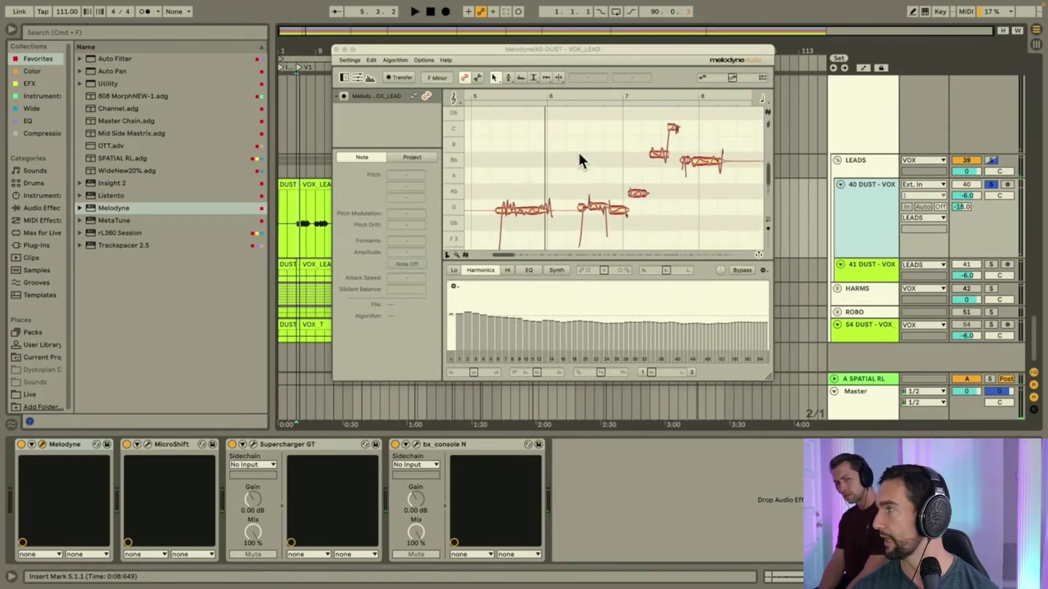
scroll(578, 151, "up", 1)
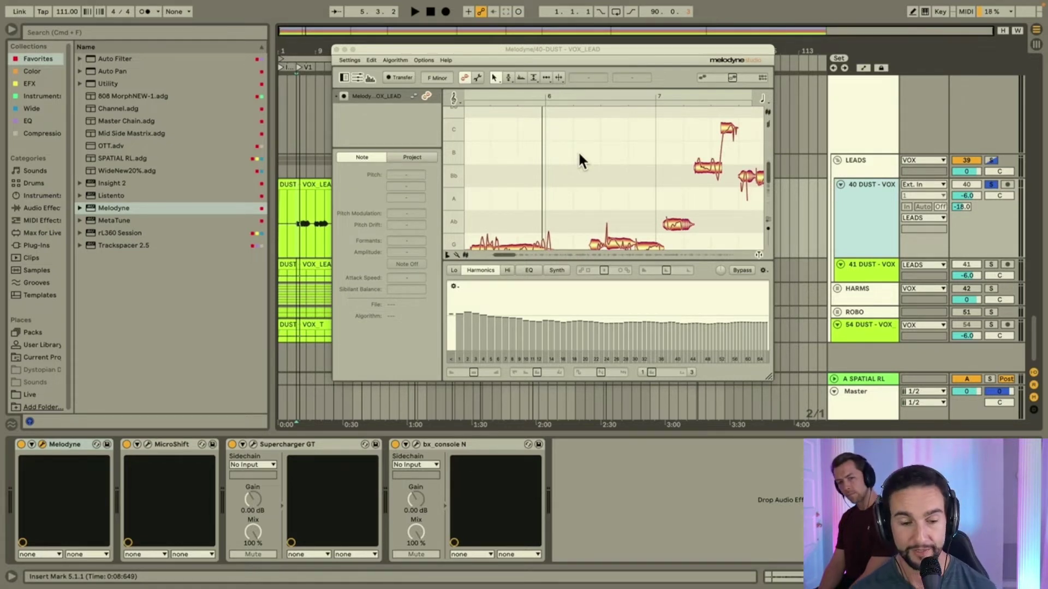
left_click(582, 181)
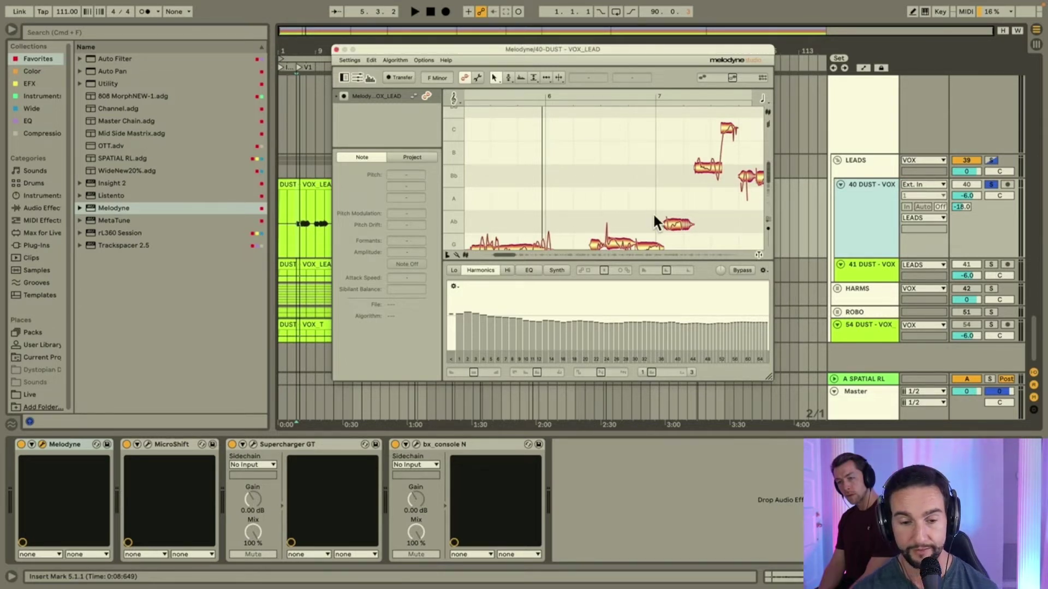
scroll(654, 216, "down", 5)
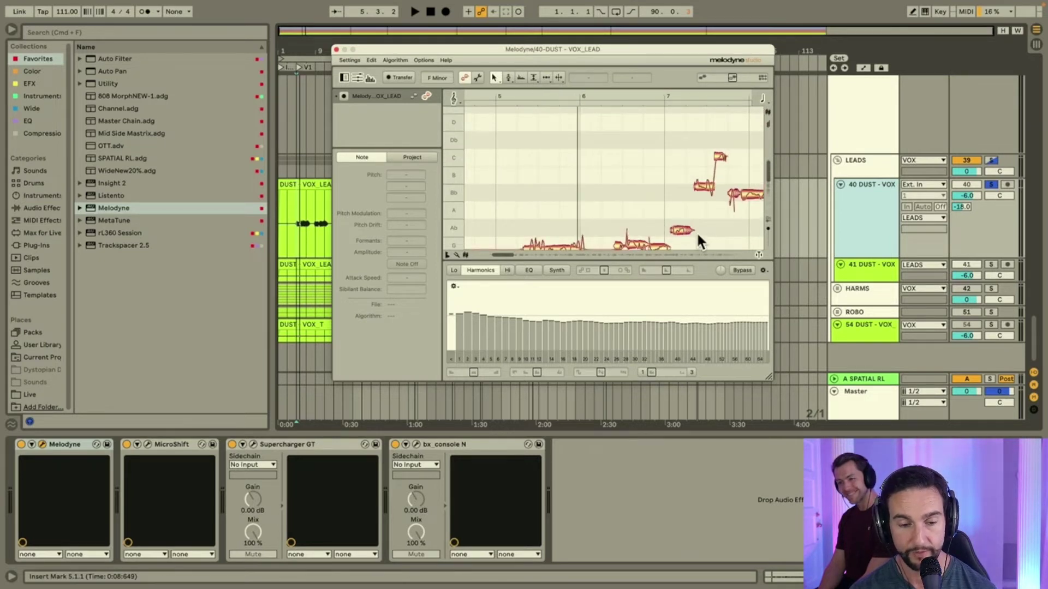
scroll(626, 208, "down", 5)
scroll(625, 209, "left", 3)
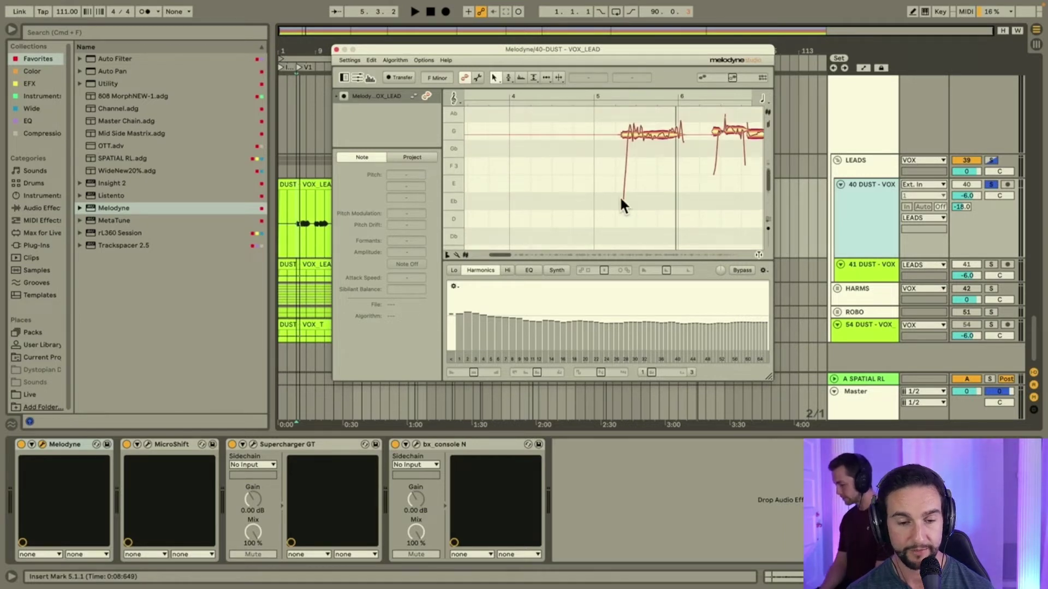
key("space")
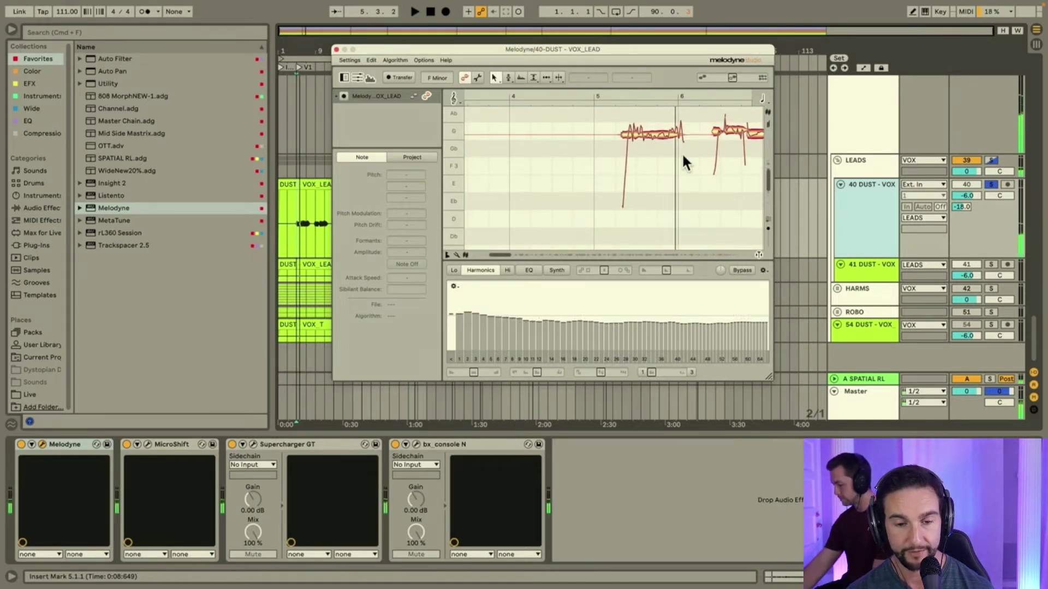
scroll(682, 152, "up", 3)
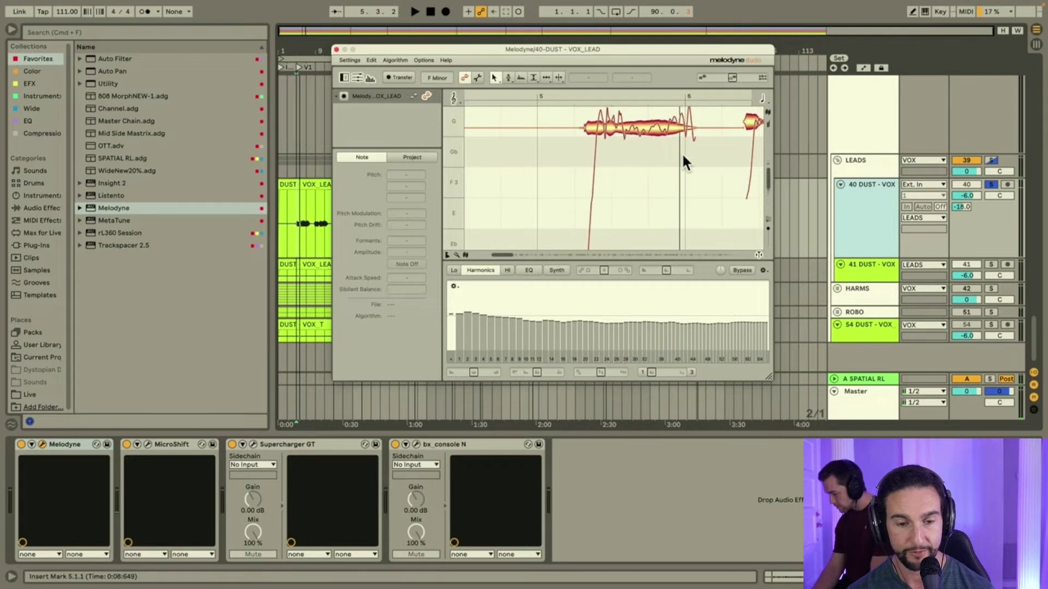
scroll(682, 153, "up", 2)
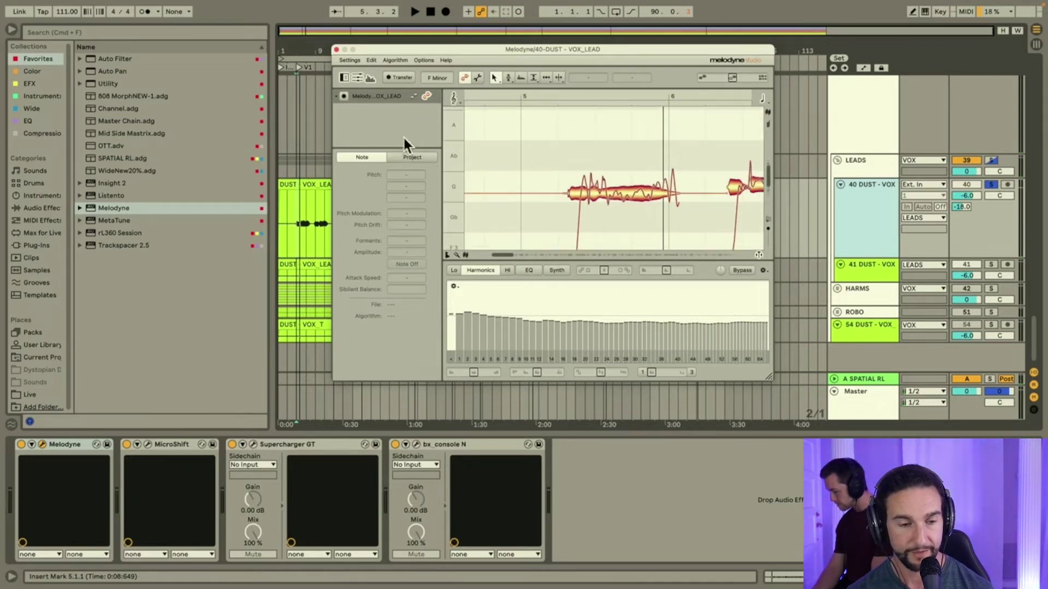
Switch Melodyne to Note Assignment Mode and inspect the detected notes and separations of the phrase around bars 6 and 7
left_click(475, 80)
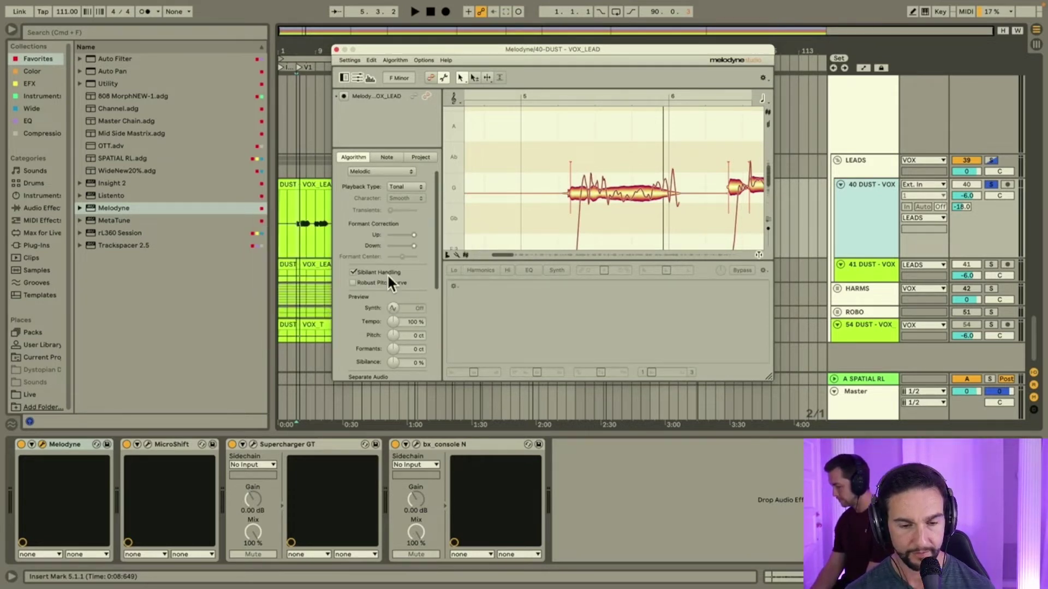
scroll(599, 204, "up", 4)
scroll(599, 204, "right", 5)
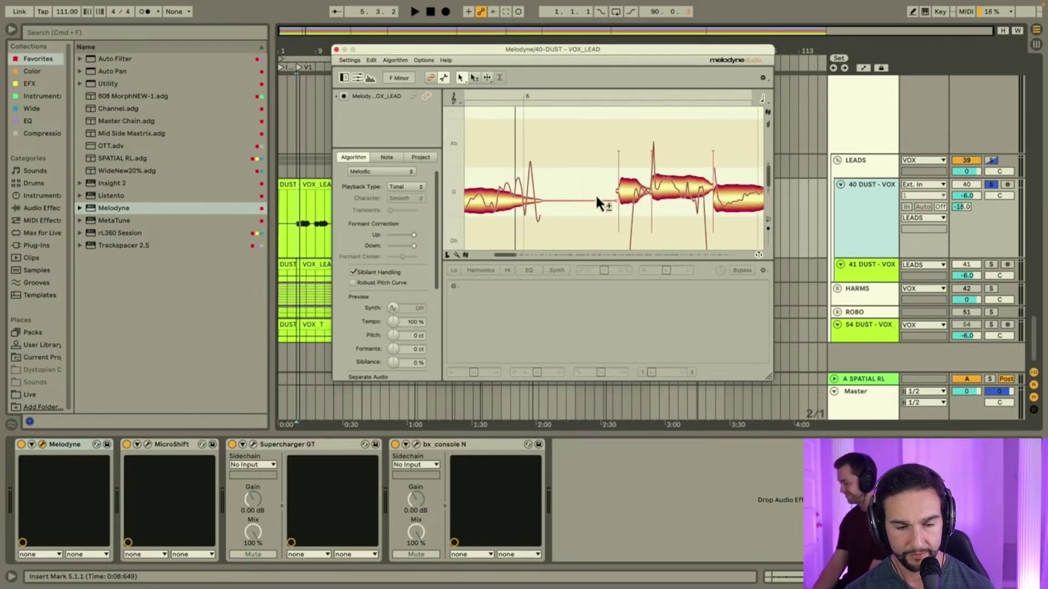
scroll(599, 204, "right", 5)
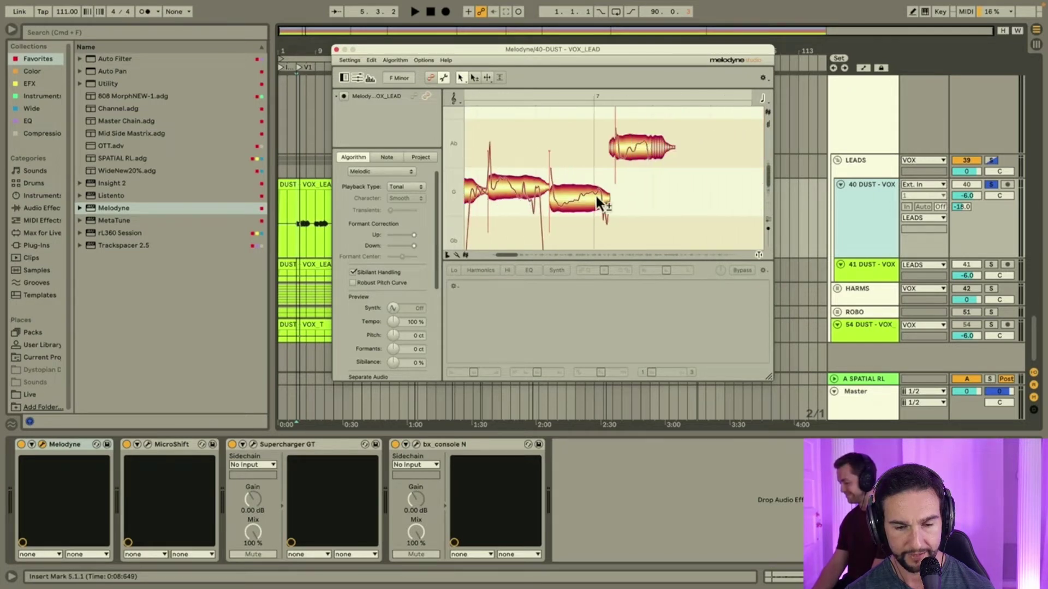
key("space")
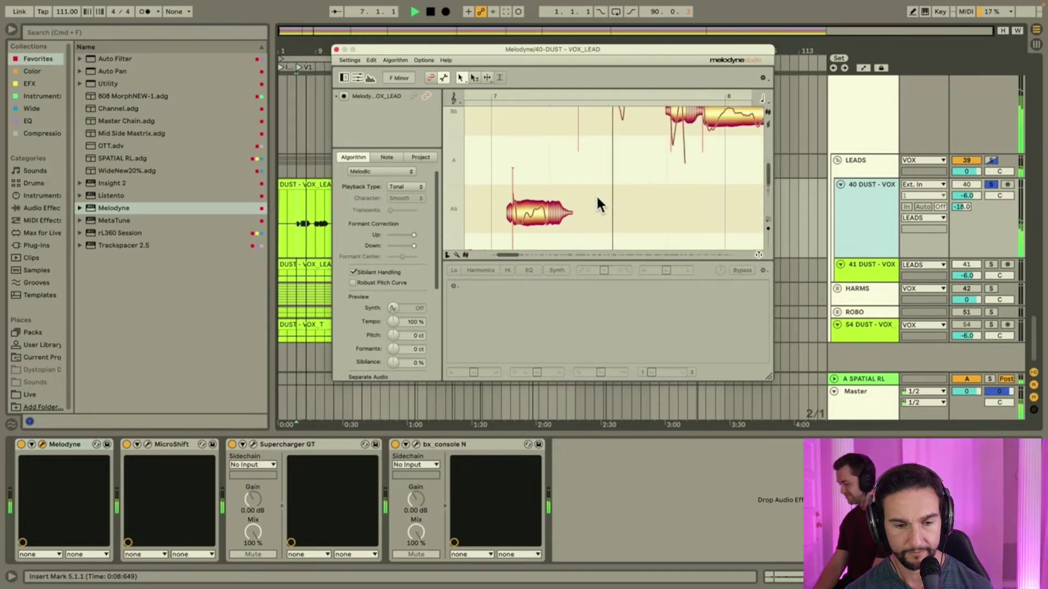
key("space")
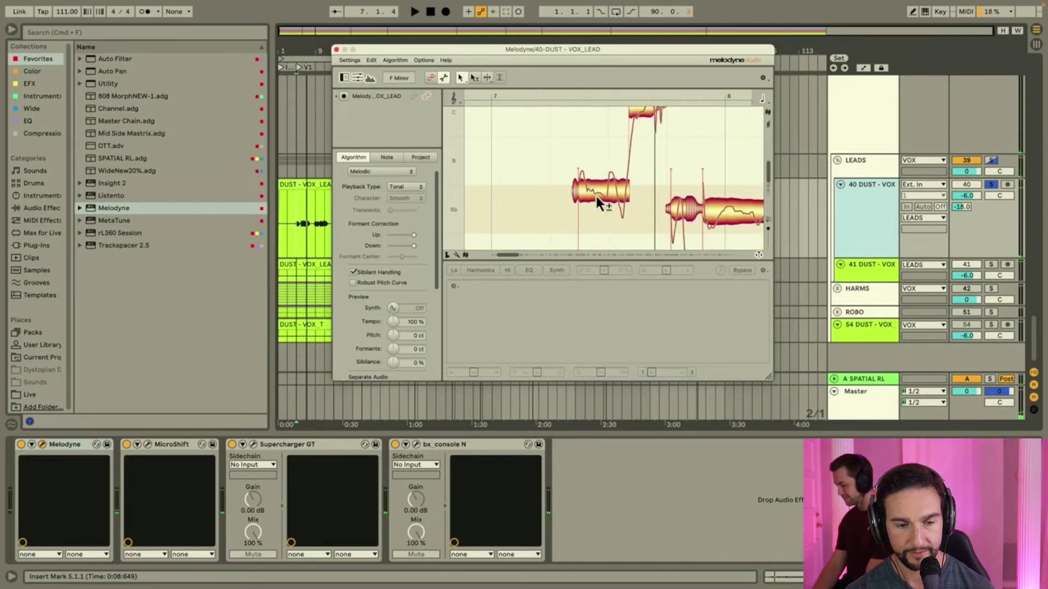
scroll(596, 195, "down", 1)
scroll(574, 182, "up", 2)
scroll(574, 182, "up", 1)
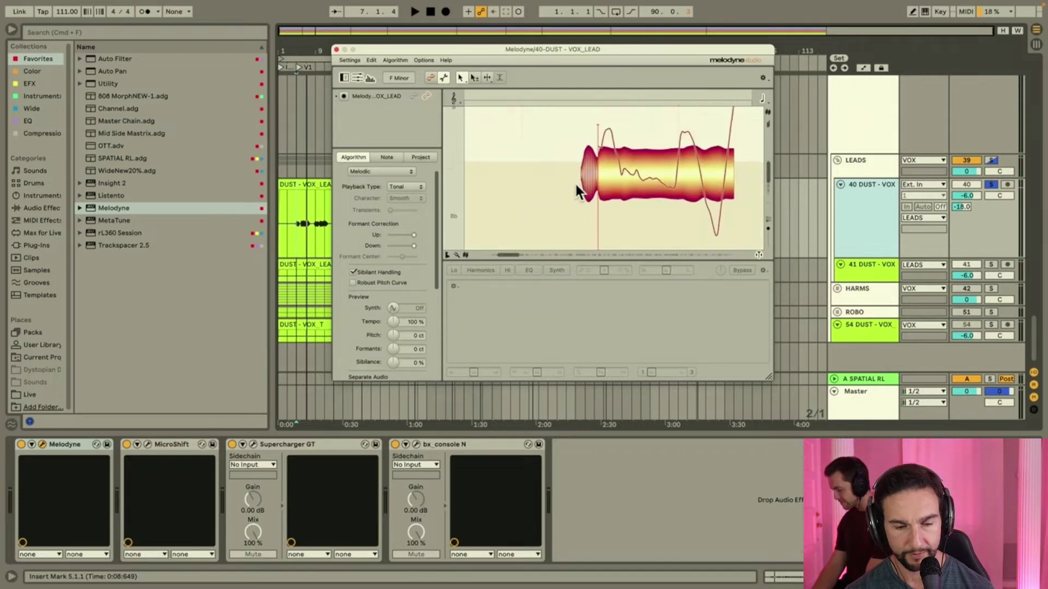
scroll(581, 192, "down", 1)
Move the Melodyne window below the lead vocal clip and set the arrangement's playback start to 6.3.3
key("space")
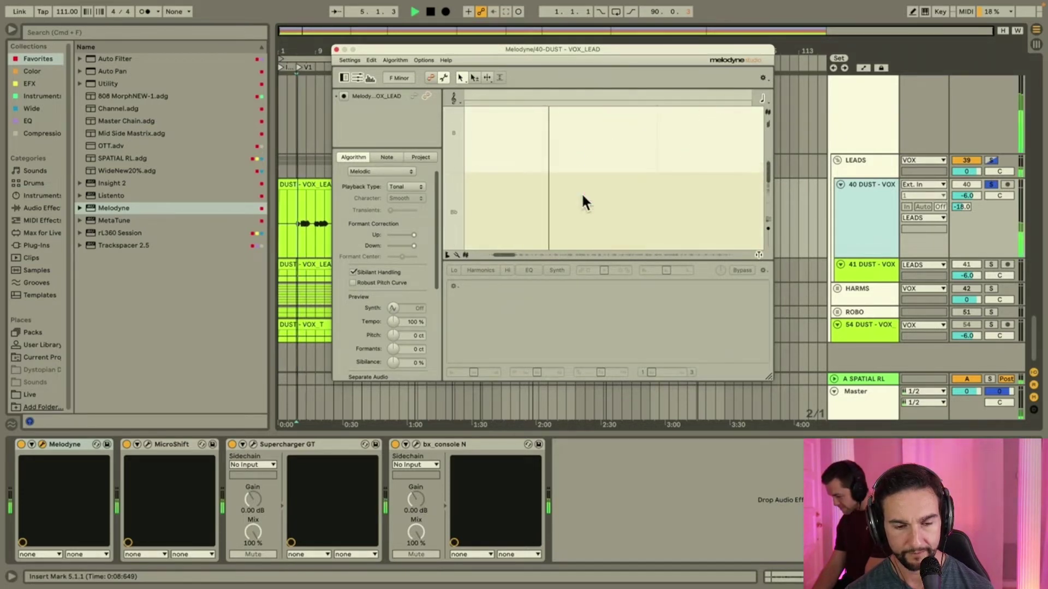
left_click_drag(596, 42, 530, 368)
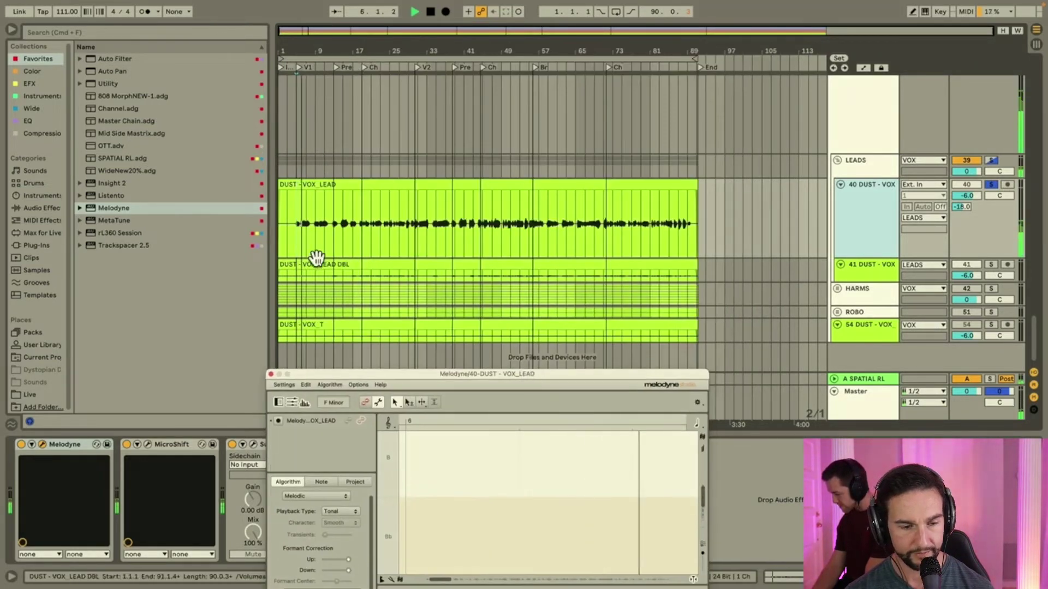
left_click(302, 236)
scroll(303, 236, "up", 5)
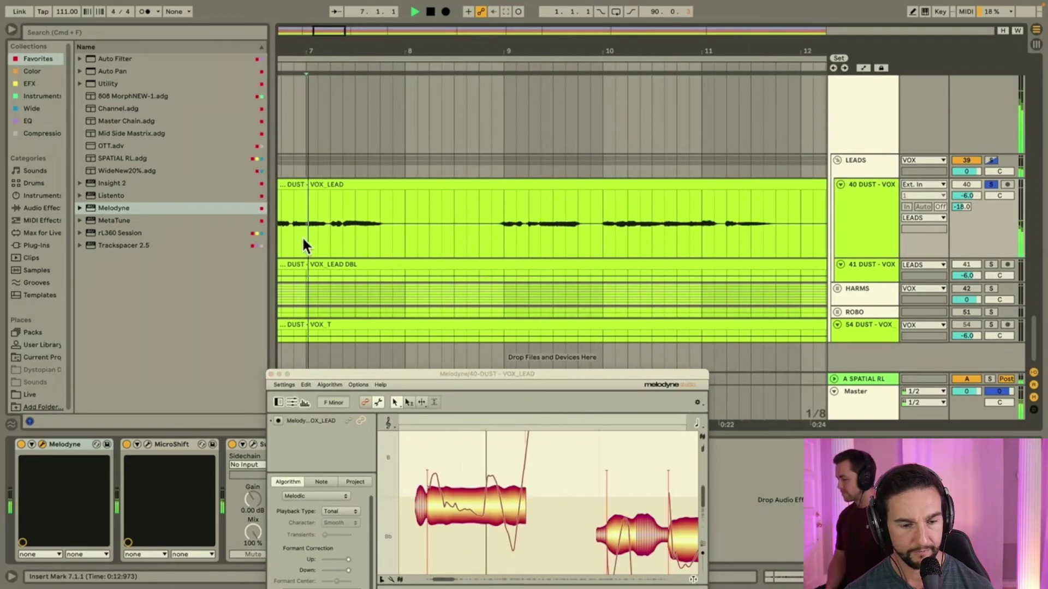
left_click(290, 234)
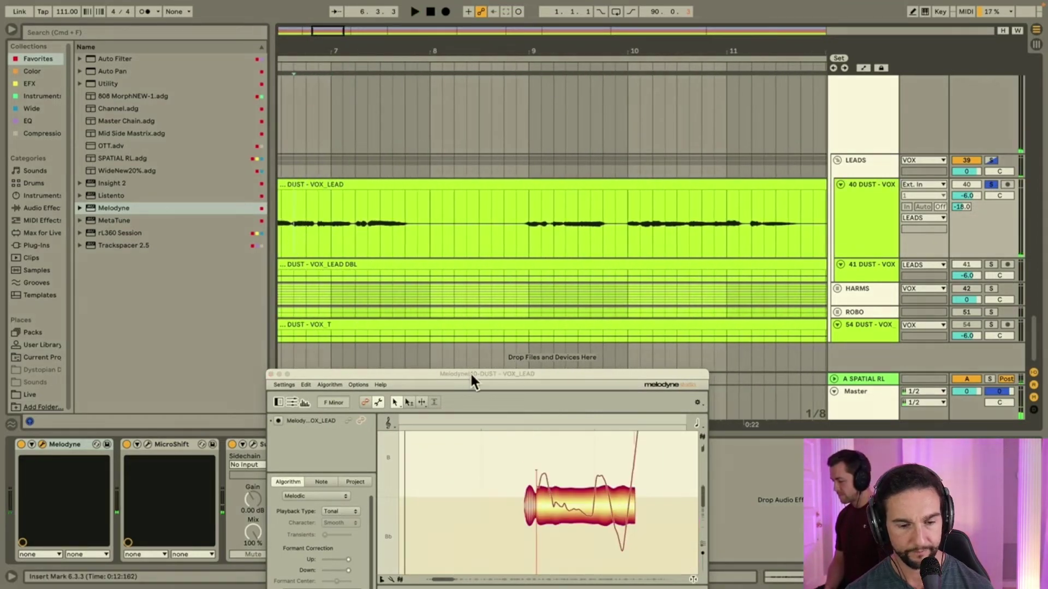
Move the Melodyne window back up over the arrangement and examine the held lead vocal note around bar 7 while auditioning it
left_click_drag(470, 373, 476, 197)
key("space")
scroll(509, 333, "down", 8)
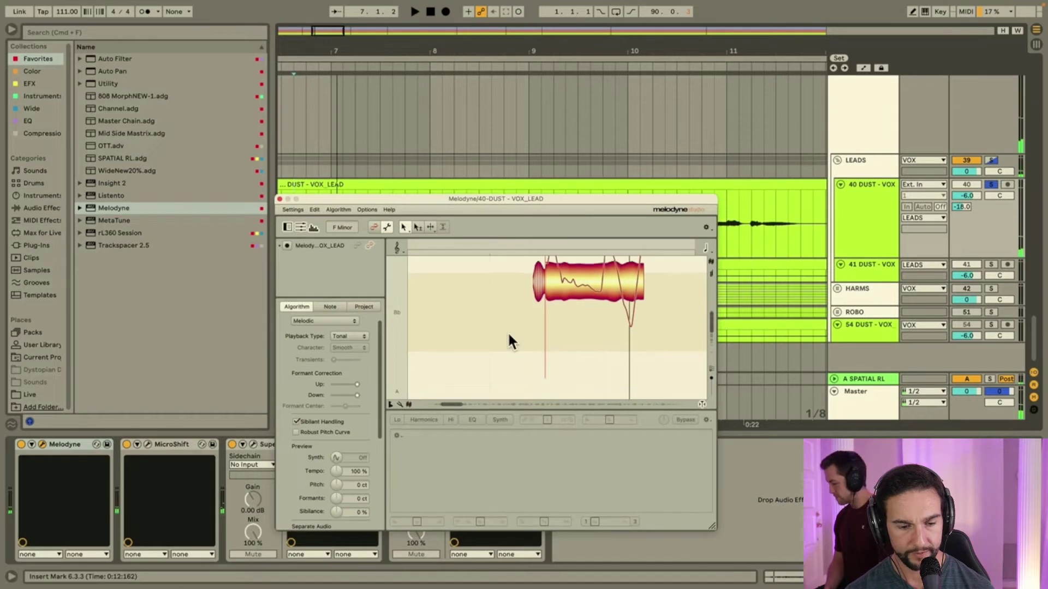
scroll(509, 341, "up", 5)
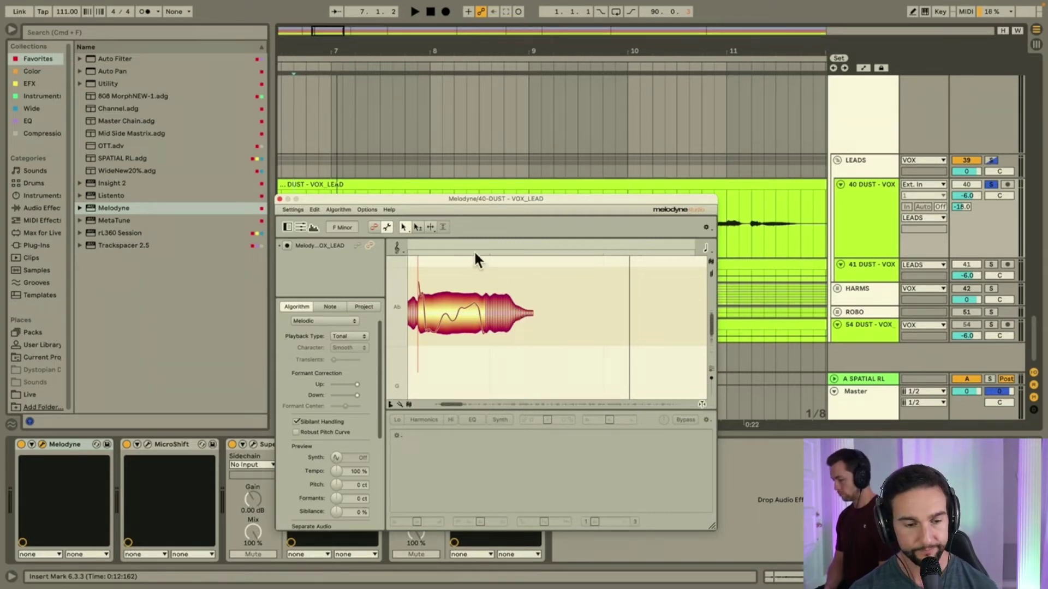
Leave Melodyne's Note Assignment Mode and lower the sibilant balance of all lead vocal notes to -44% with the Sibilant Balance Tool
left_click(374, 227)
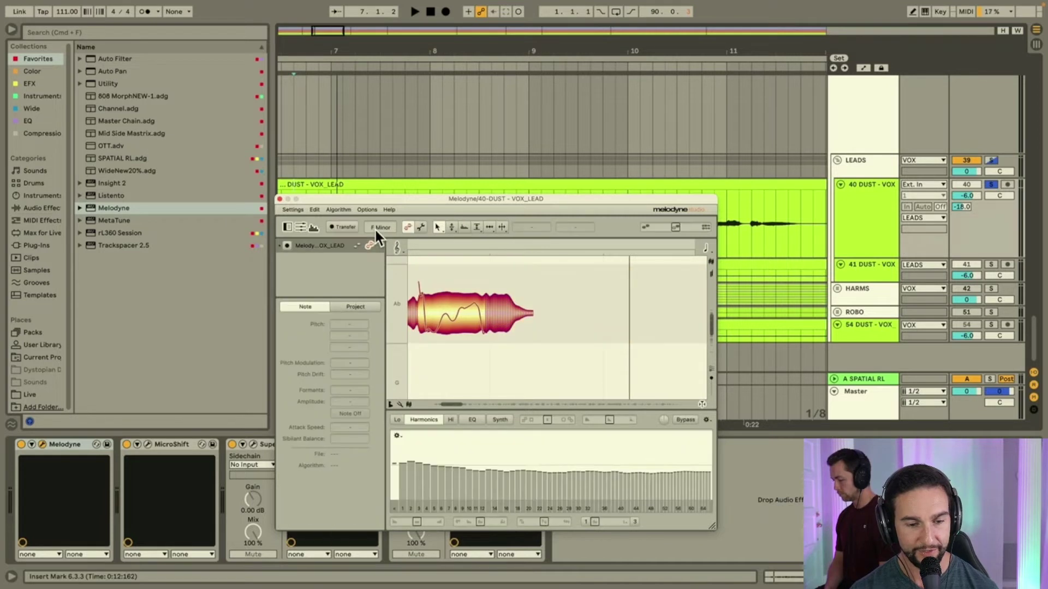
left_click(475, 227)
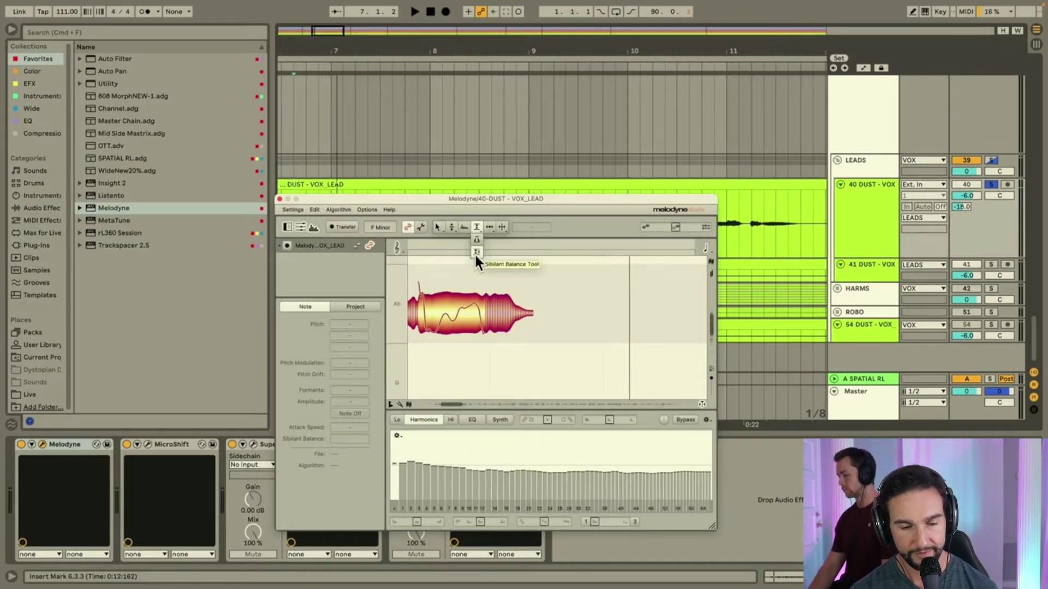
left_click(477, 252)
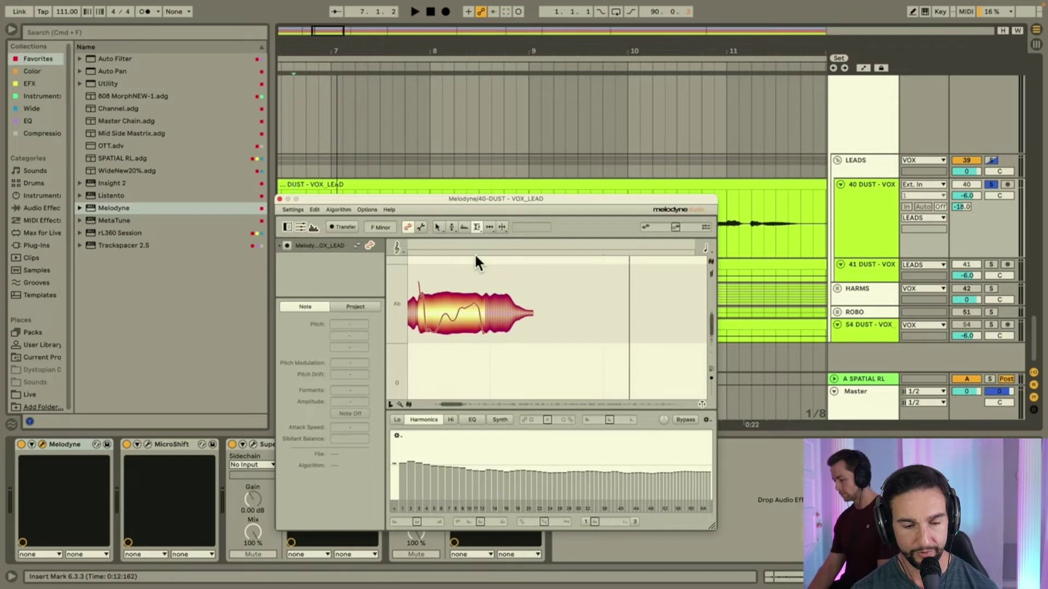
left_click(502, 316)
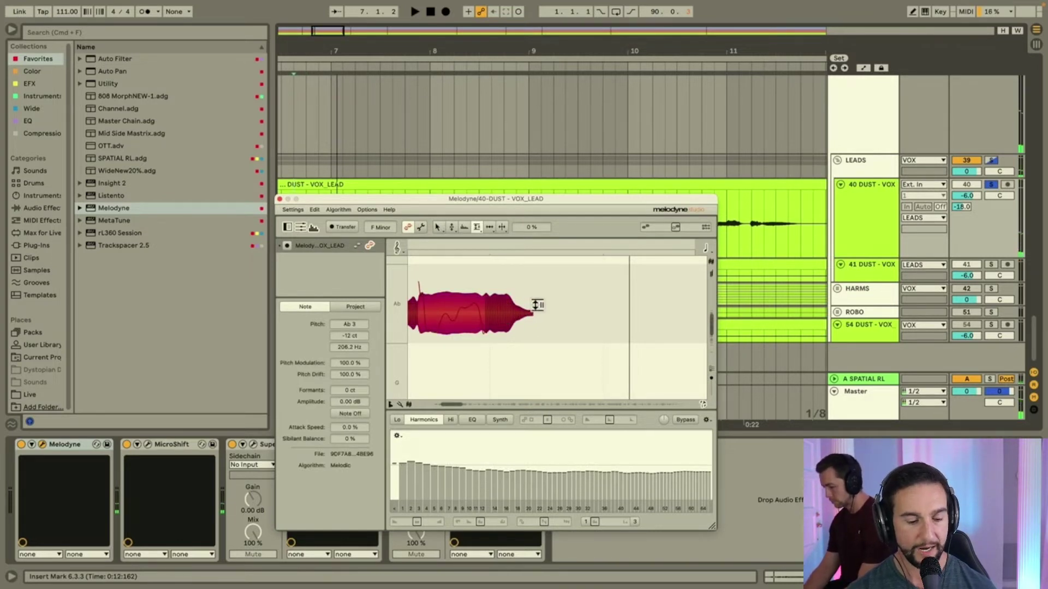
key("super+a")
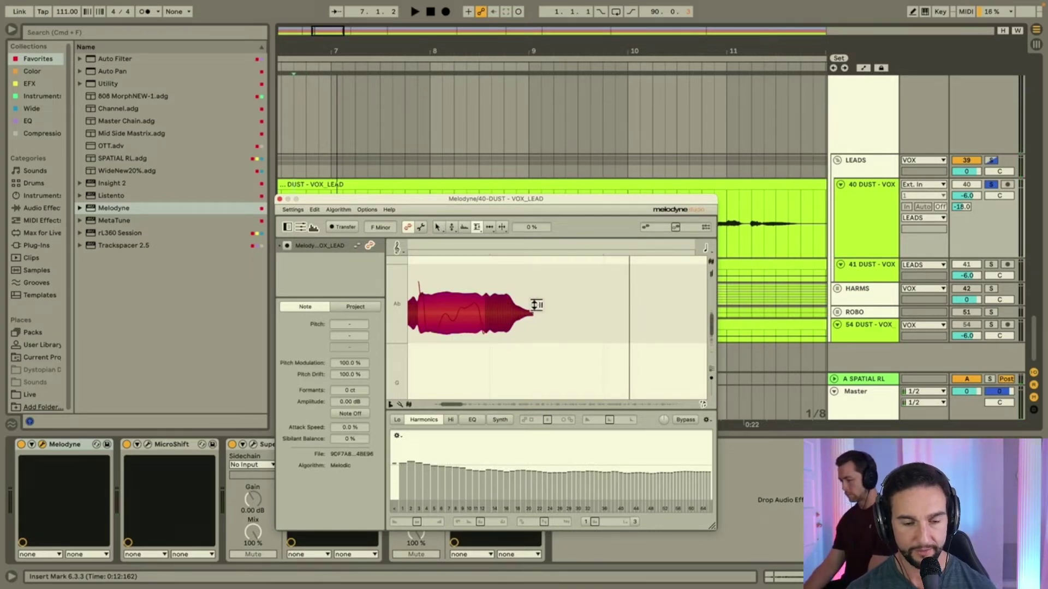
scroll(537, 305, "down", 10)
scroll(536, 305, "up", 6)
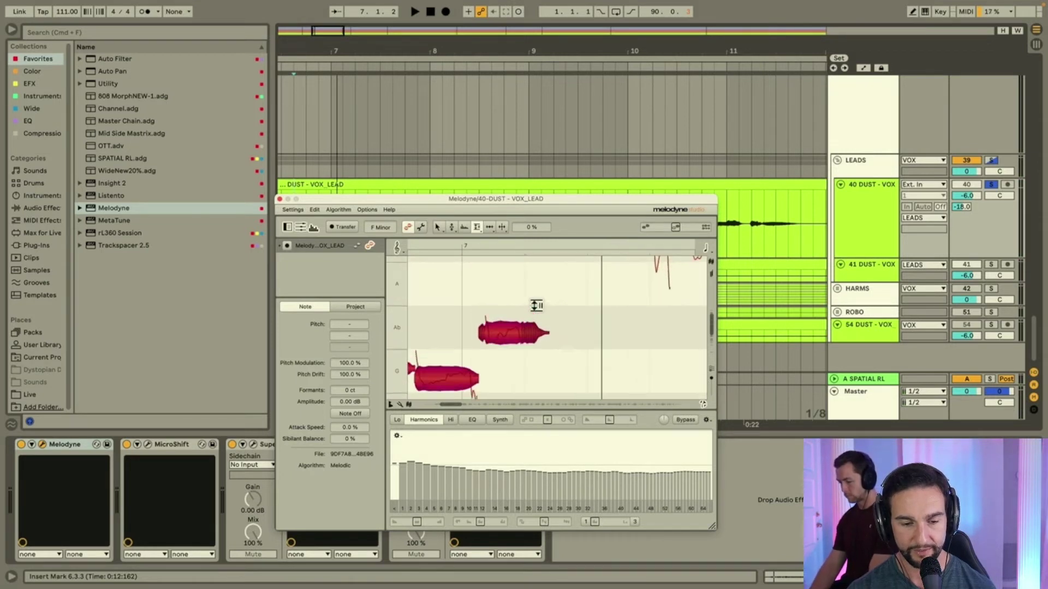
scroll(536, 306, "up", 3)
left_click_drag(535, 349, 536, 379)
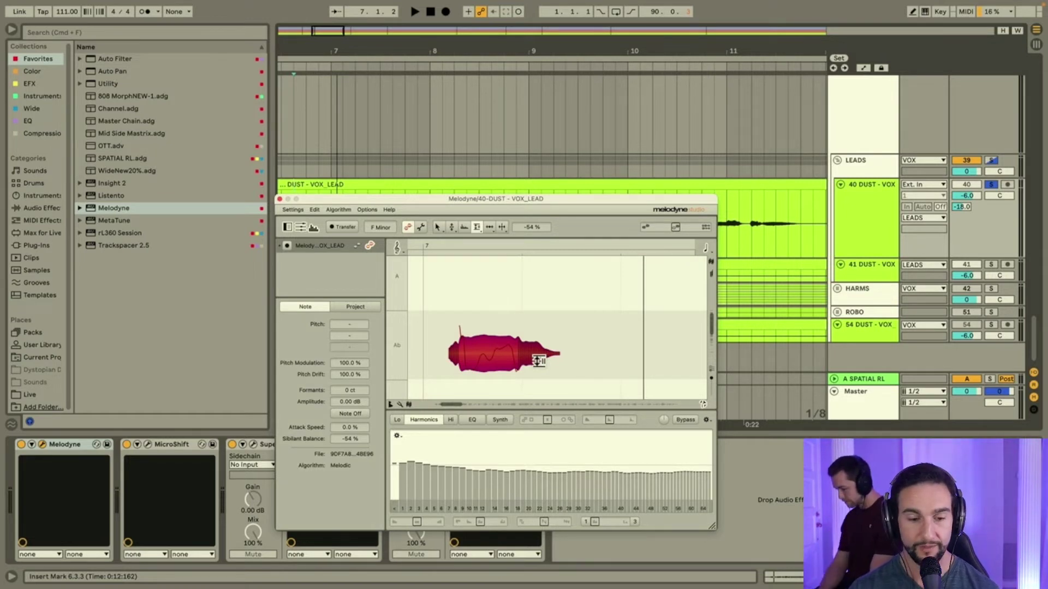
left_click_drag(538, 361, 541, 355)
Audition the first lead vocal phrase repeatedly from around 6.3.1, with the Melodyne window moved clear of the vocal clip
key("space")
key("space")
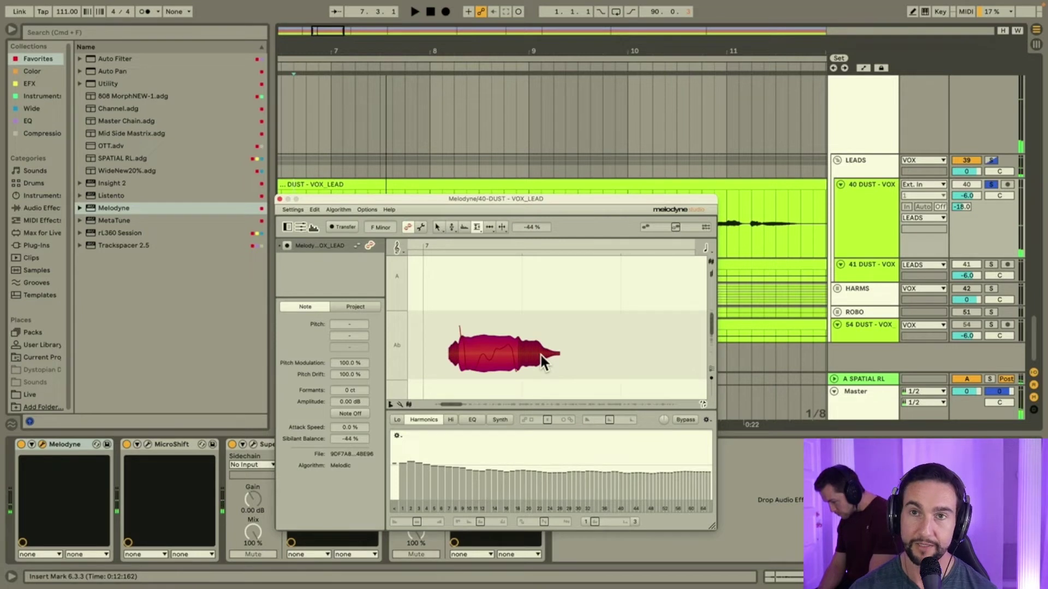
key("space")
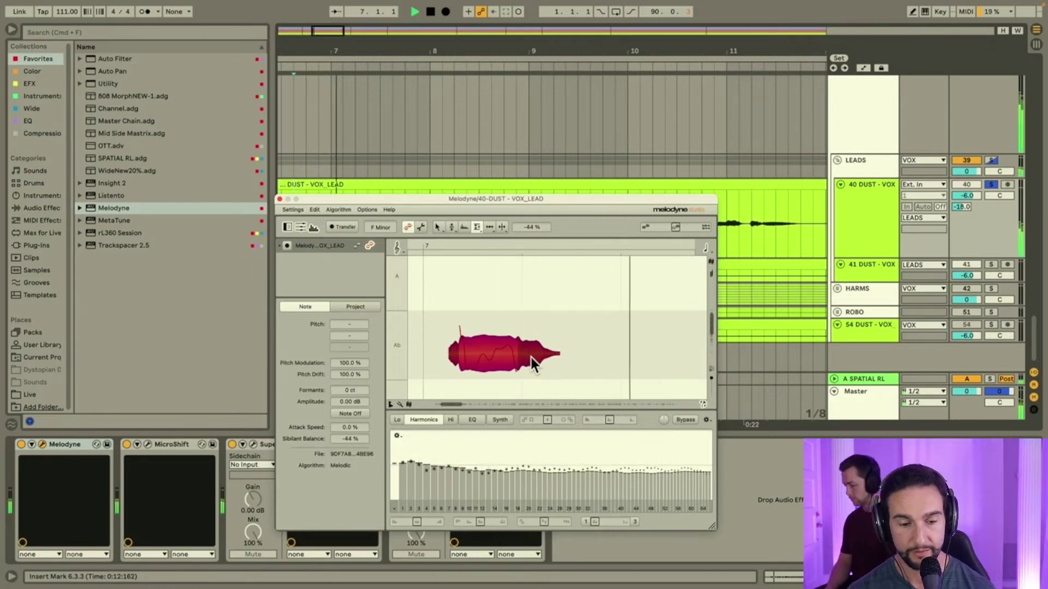
left_click_drag(504, 199, 537, 233)
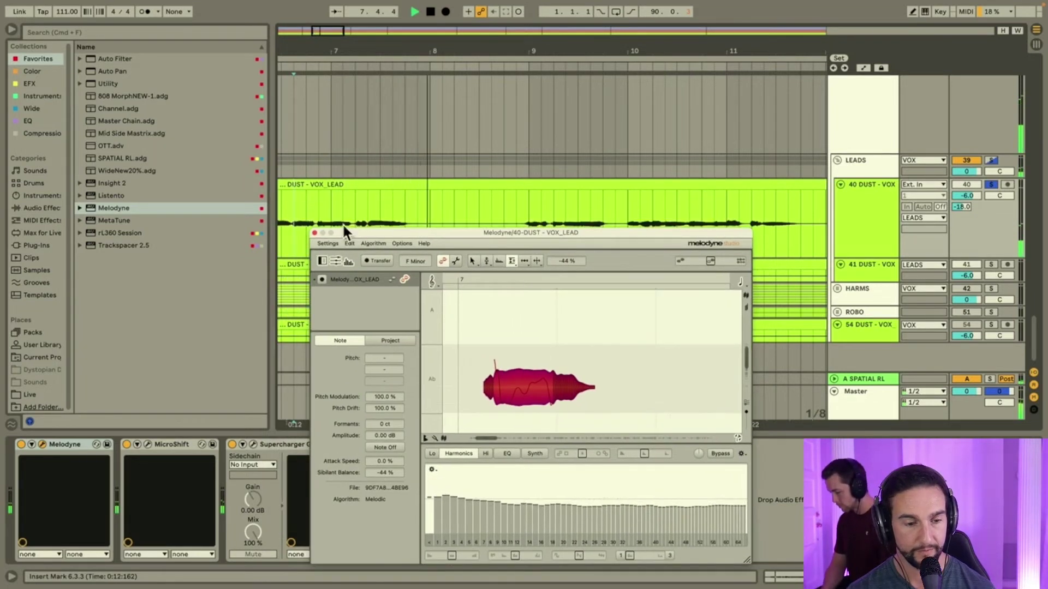
left_click(310, 211)
key("space")
key("space")
key("space")
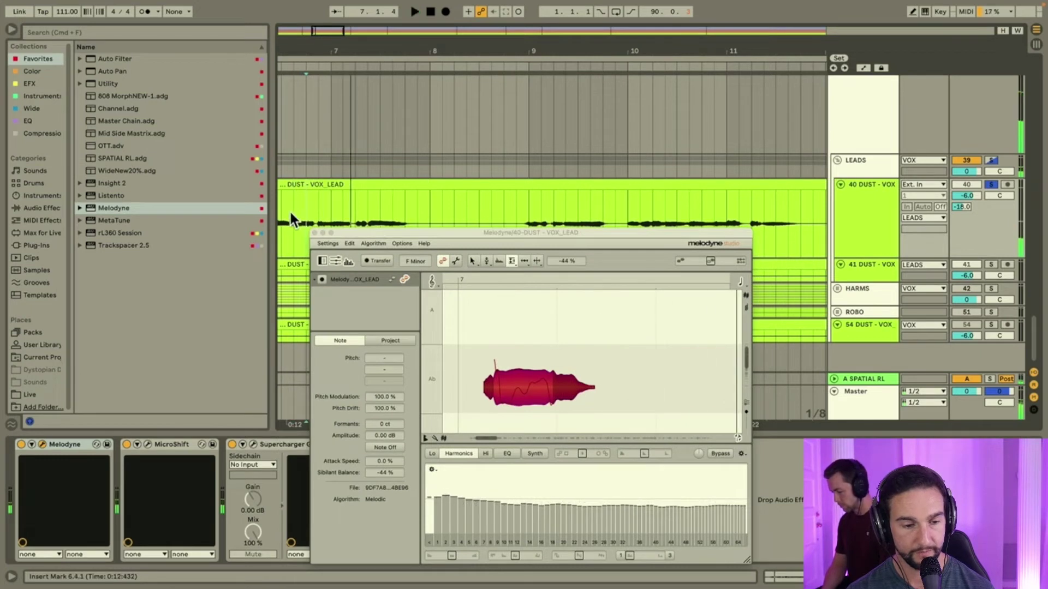
left_click(282, 207)
key("space")
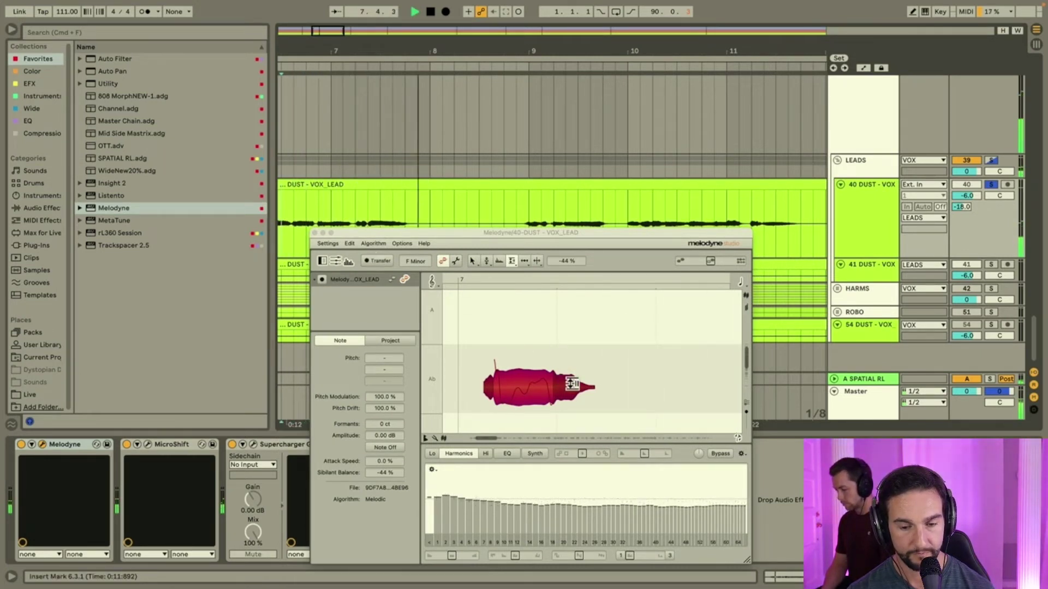
Unsolo the lead vocal and fine-tune its notes' sibilant balance to about -51% against the full mix, closing Melodyne when finished
left_click(991, 185)
left_click(577, 394)
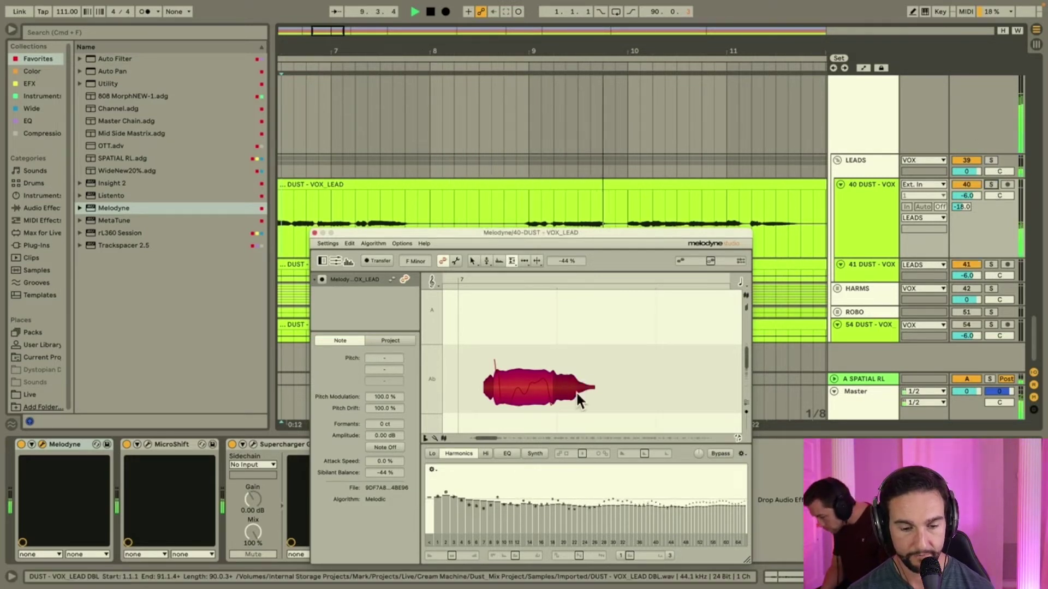
mouse_move(577, 394)
left_mouse_down()
mouse_move(568, 390)
mouse_move(569, 407)
mouse_move(568, 395)
left_mouse_up()
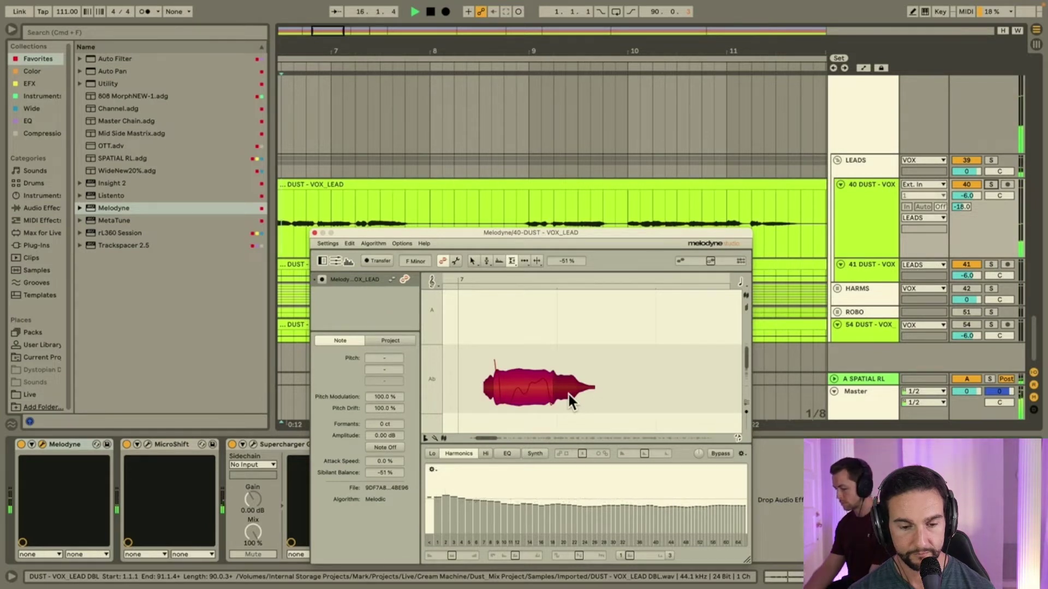
left_click_drag(568, 394, 568, 395)
left_click(314, 232)
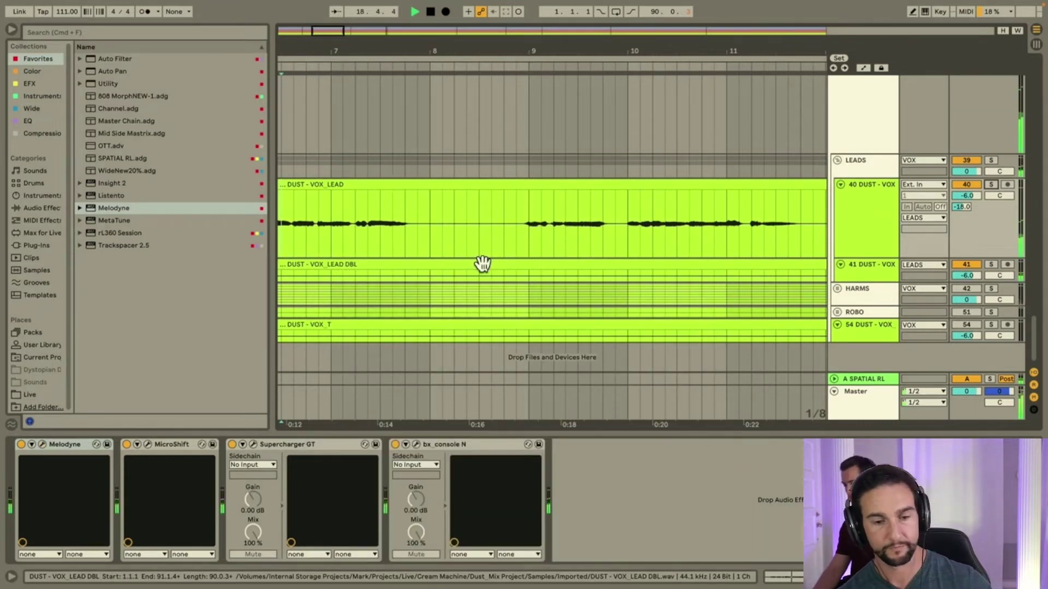
Enlarge the lead vocal double track to show its waveform and play the arrangement from bar 27
key("x")
scroll(779, 250, "right", 5)
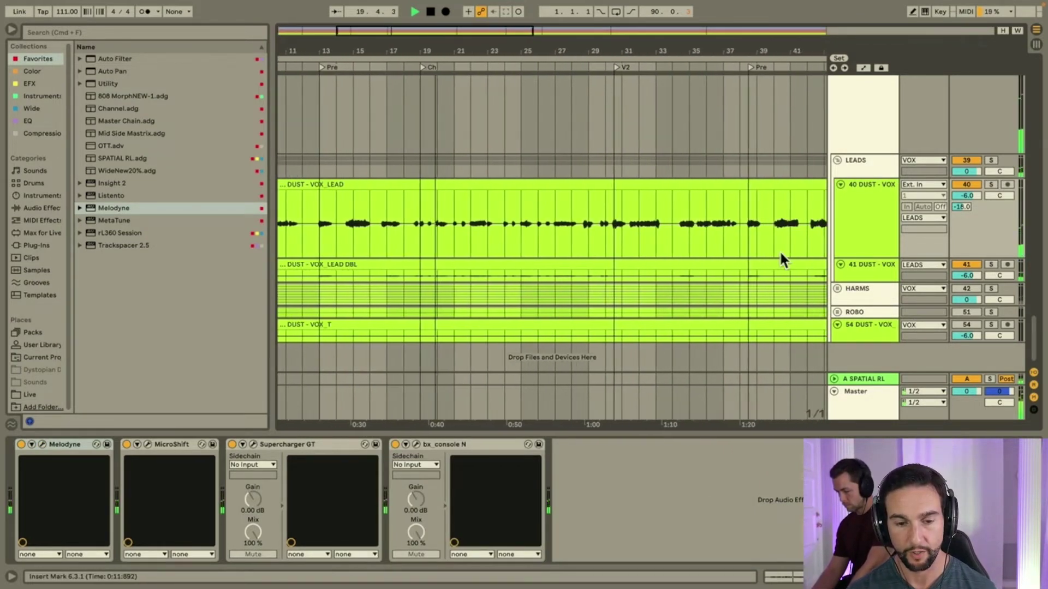
scroll(770, 239, "right", 2)
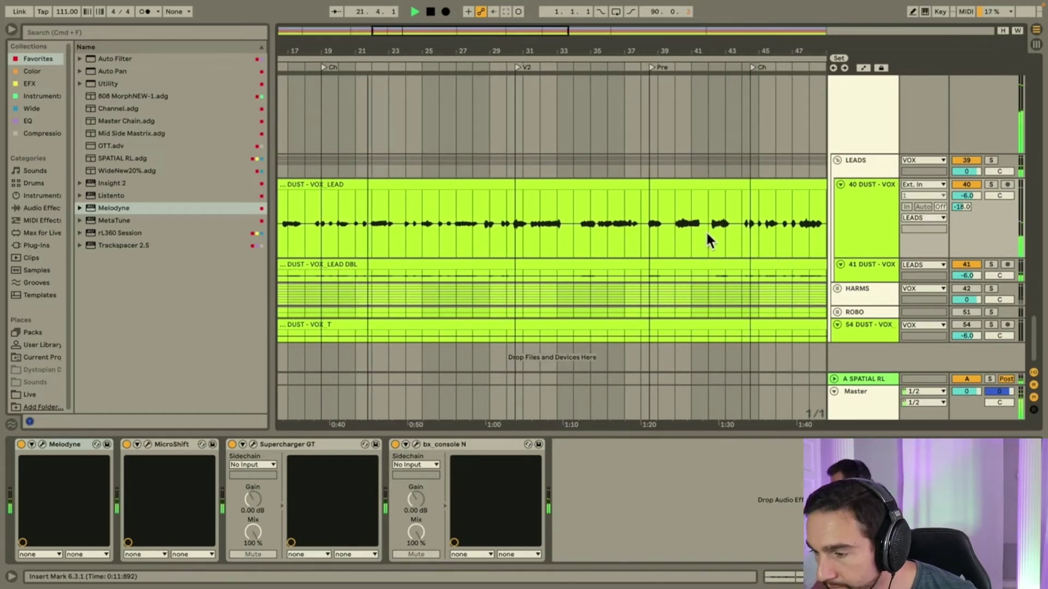
key("space")
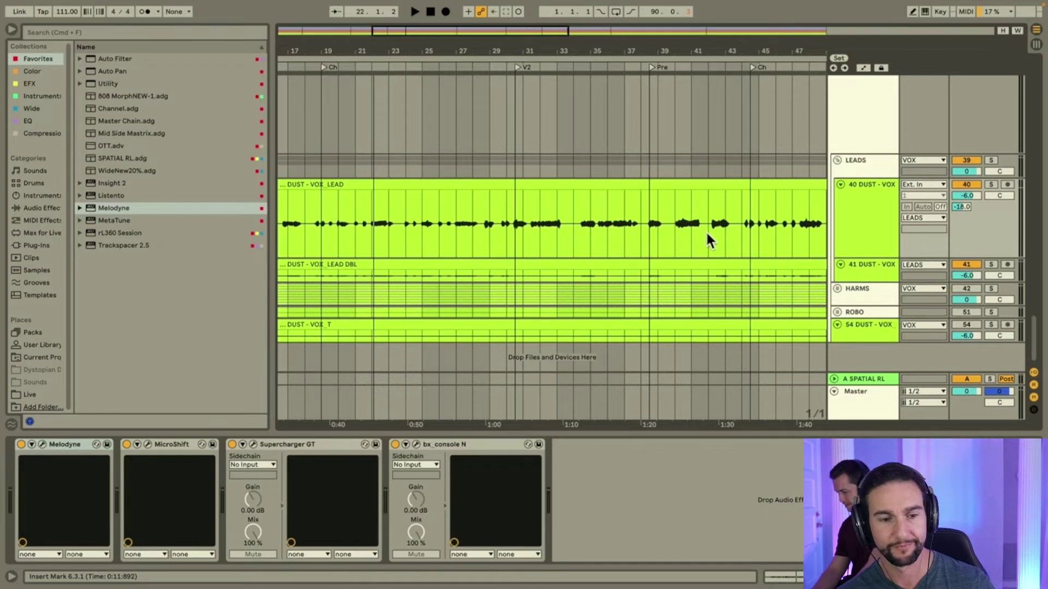
key("space")
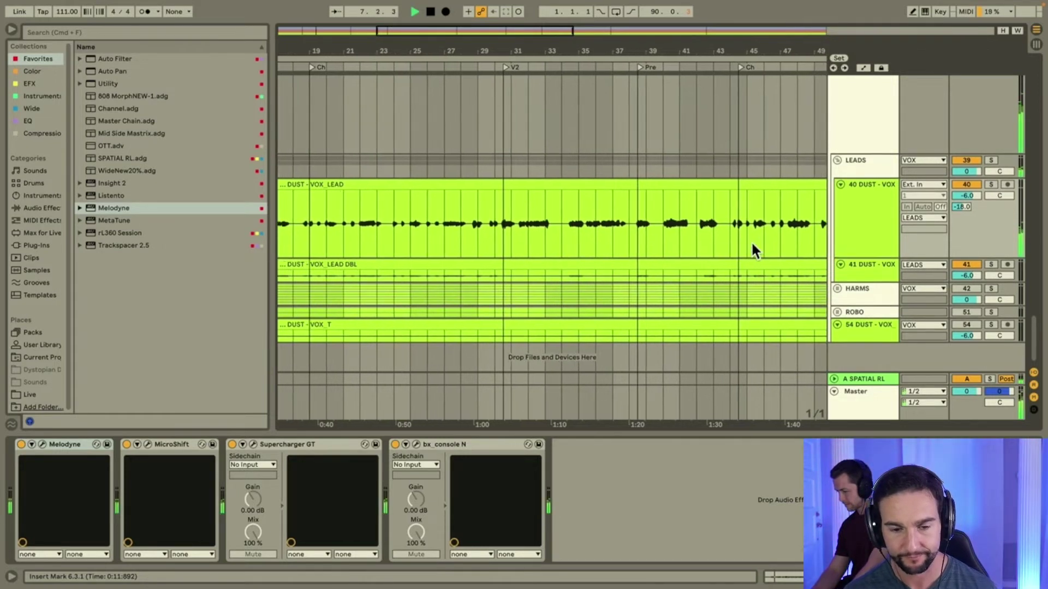
left_click(867, 269)
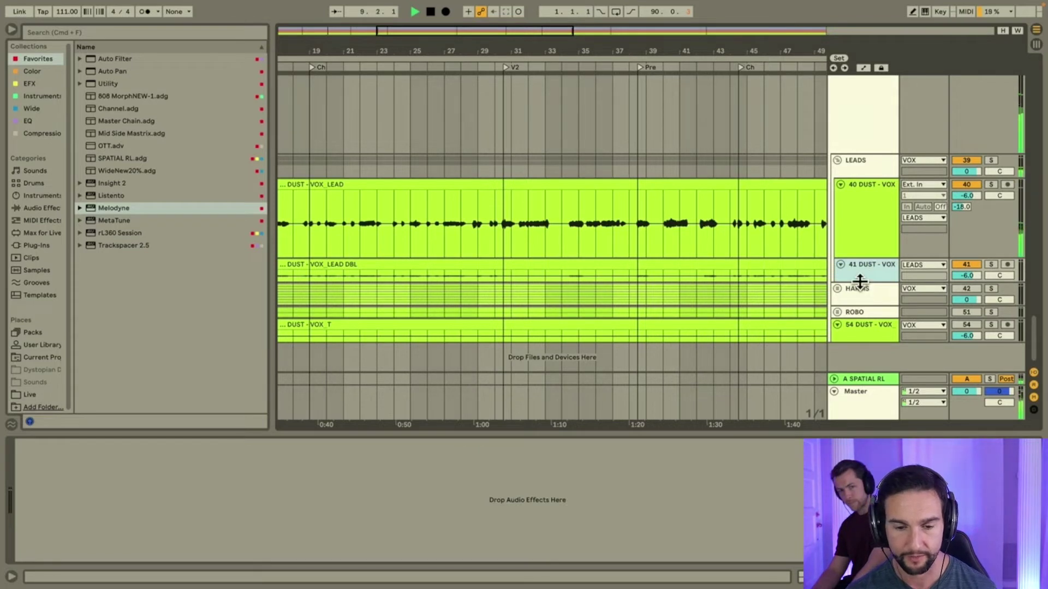
left_click_drag(859, 282, 861, 347)
scroll(678, 313, "down", 3)
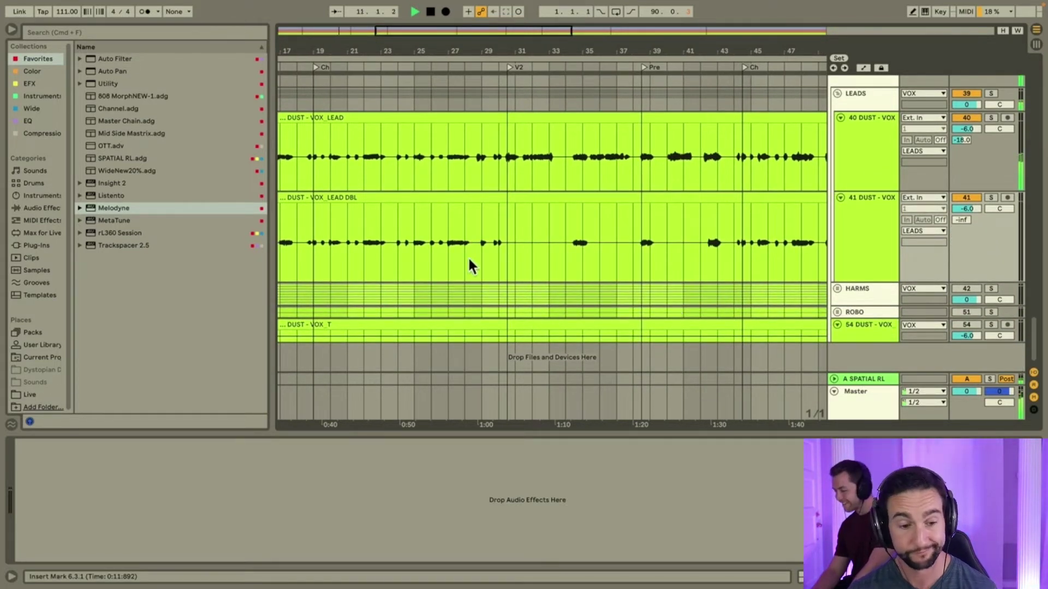
left_click(446, 260)
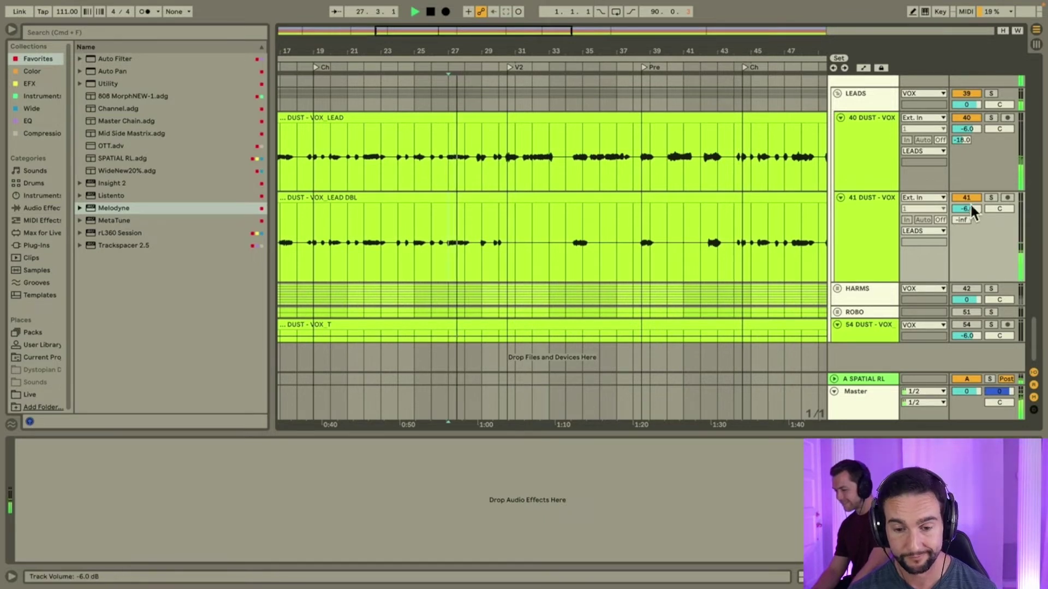
Add MicroShift to the lead vocal double track, lower its Mix to about halfway, and close the plug-in window
left_click(991, 198)
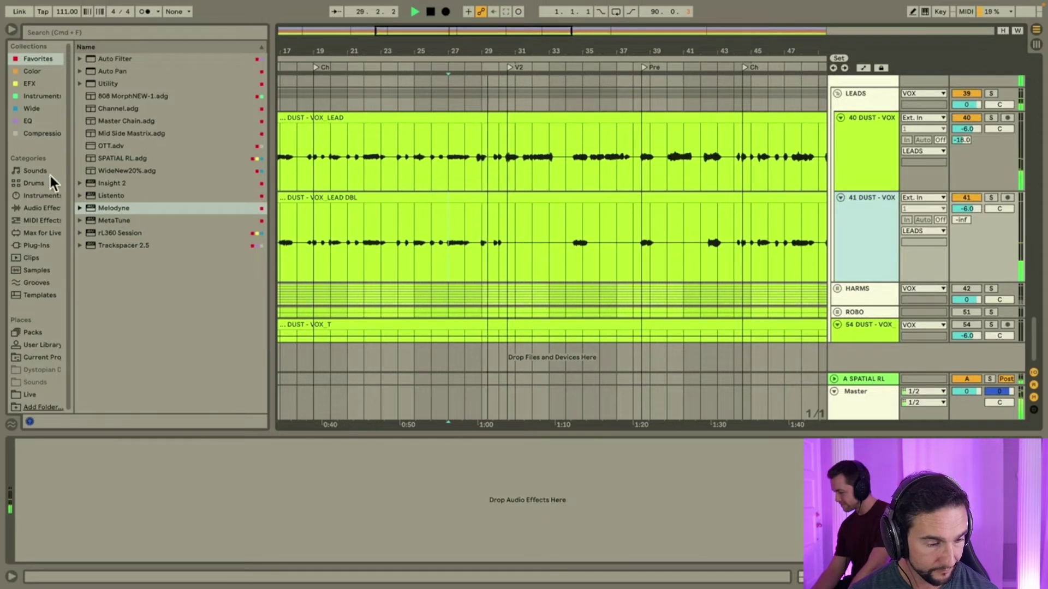
left_click(38, 109)
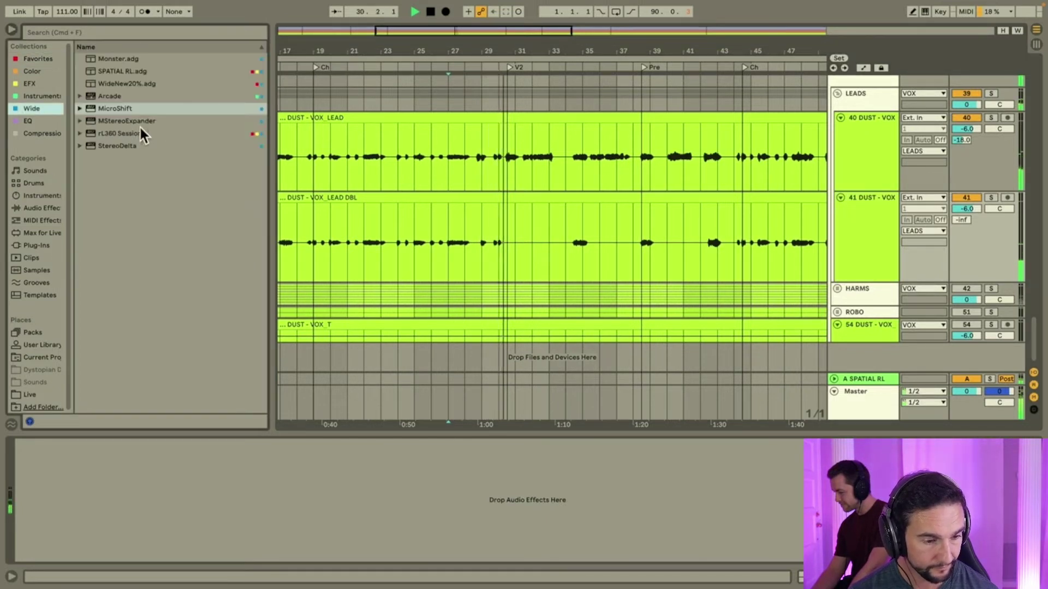
double_click(130, 110)
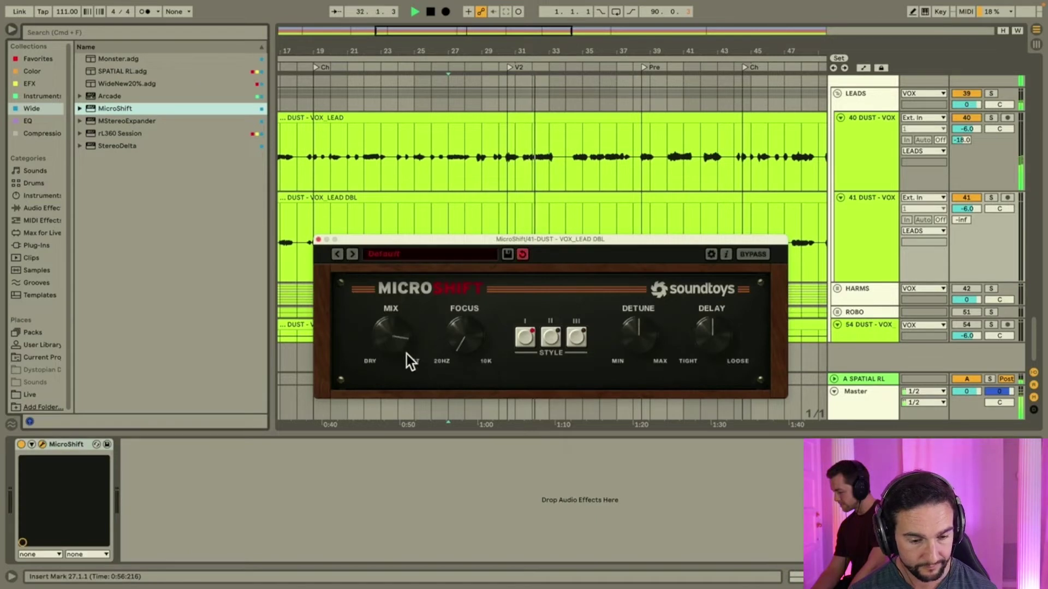
left_click_drag(407, 369, 407, 393)
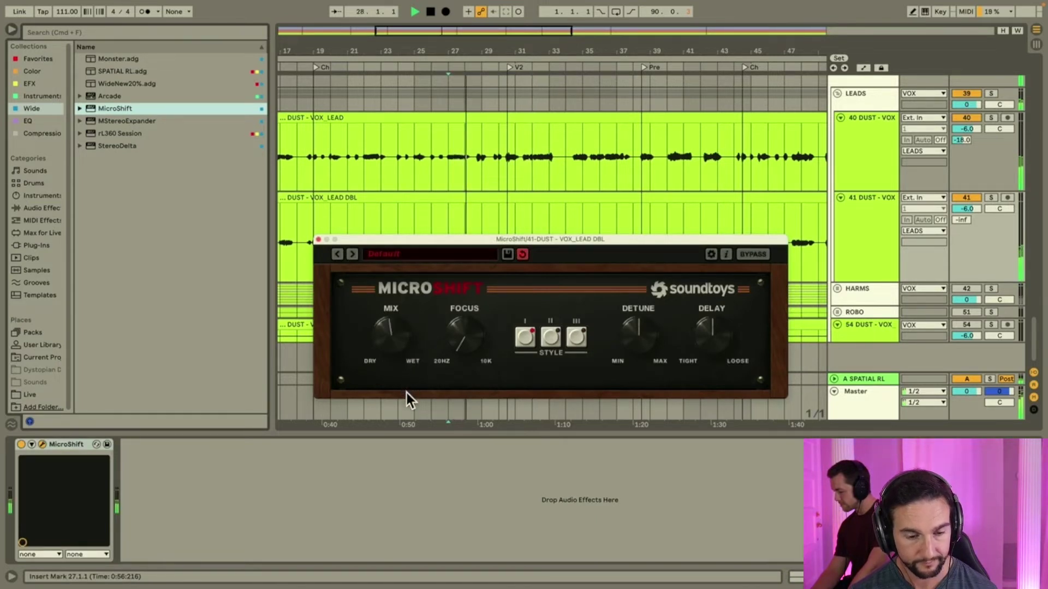
left_click(318, 240)
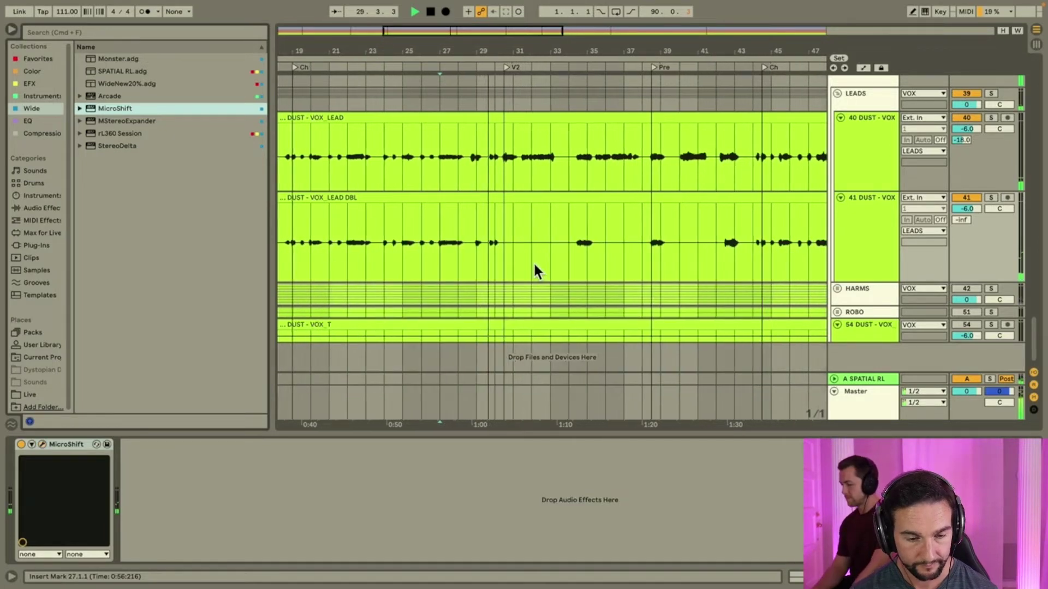
Play the start of verse 2 from 30.3.1 and show the lead vocal track's devices
scroll(534, 264, "up", 5)
left_click(398, 178)
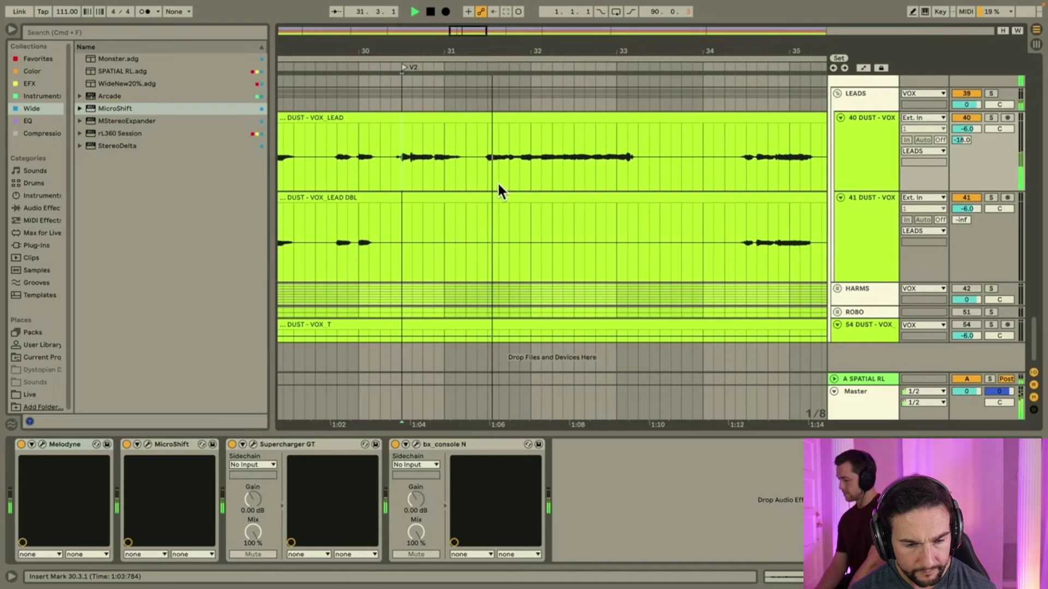
left_click(863, 146)
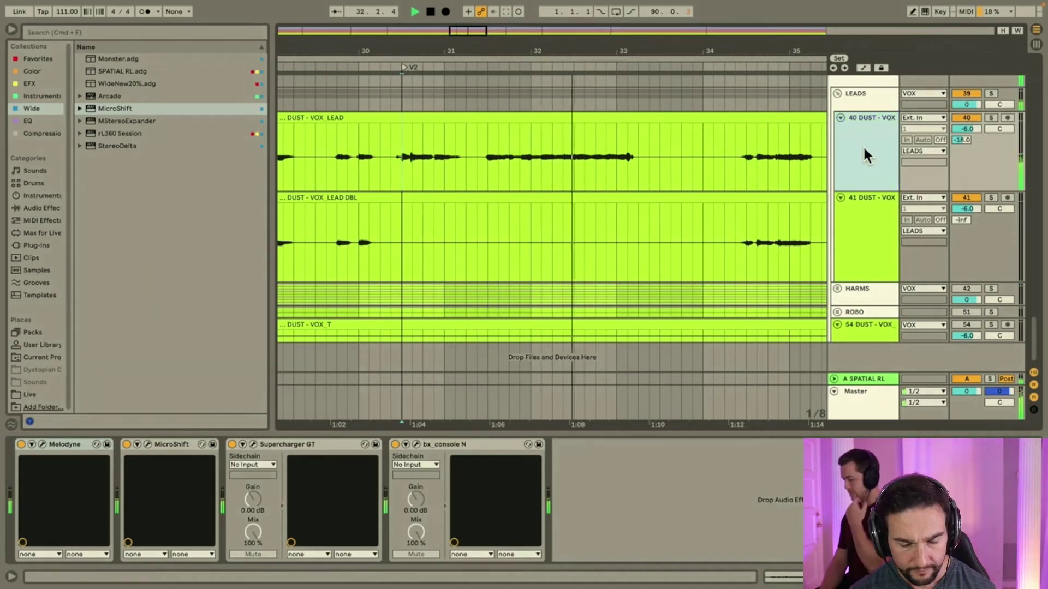
Open Melodyne on the lead vocal, play from 33.1.1, and locate the short note before Melodyne's bar 36
left_click(615, 162)
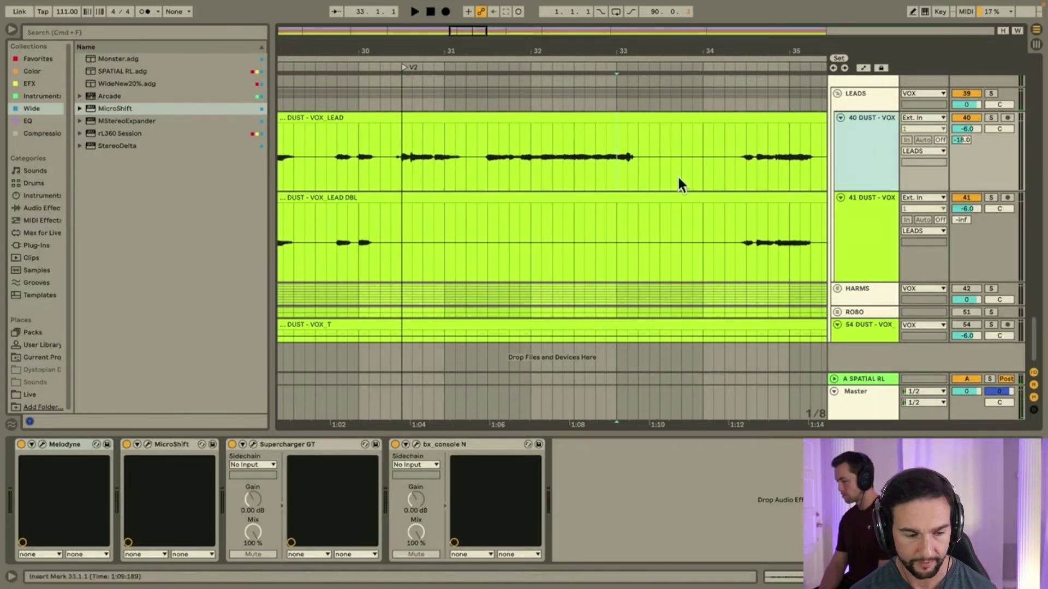
left_click(42, 444)
key("space")
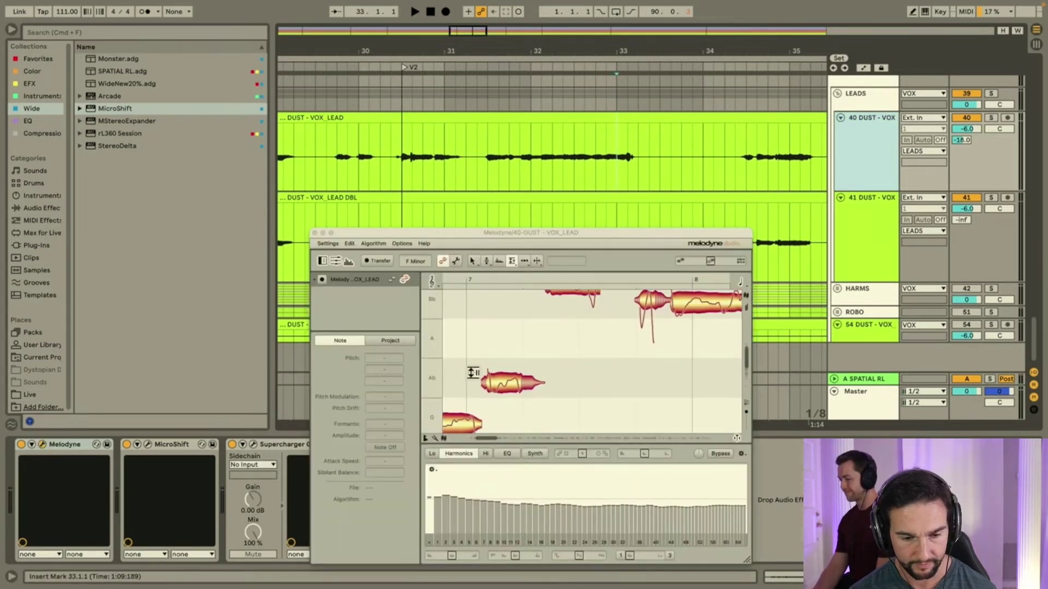
scroll(627, 389, "right", 2)
scroll(626, 389, "left", 1)
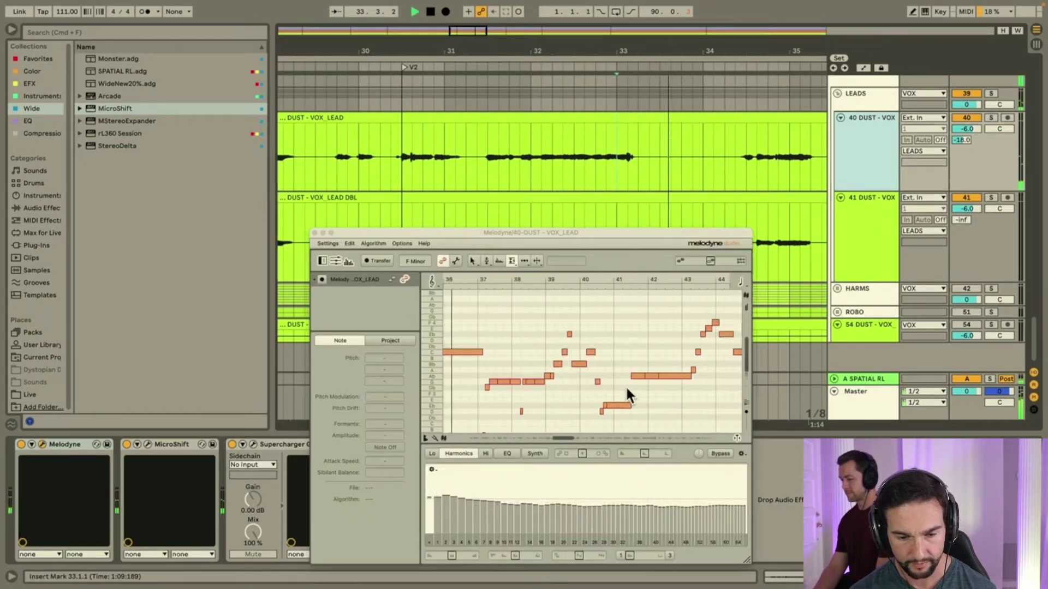
key("space")
scroll(627, 389, "down", 5)
scroll(627, 388, "down", 4)
key("space")
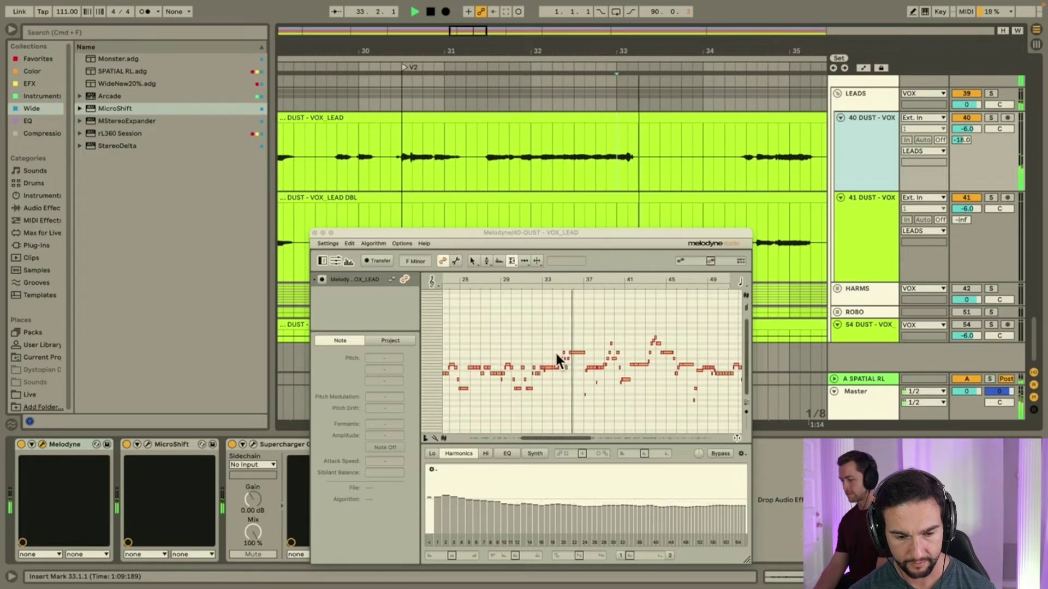
key("space")
scroll(575, 354, "up", 8)
scroll(576, 355, "up", 5)
Set the sibilant balance of the C4 note just before bar 36 to about -71% while checking it in playback
right_click(568, 360)
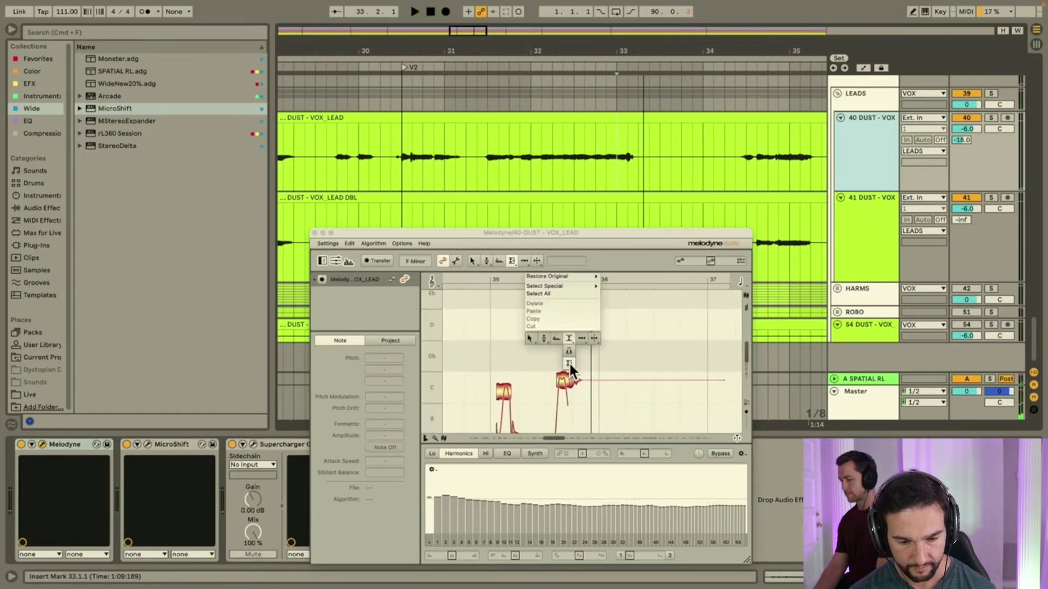
left_click(531, 364)
left_click(529, 369)
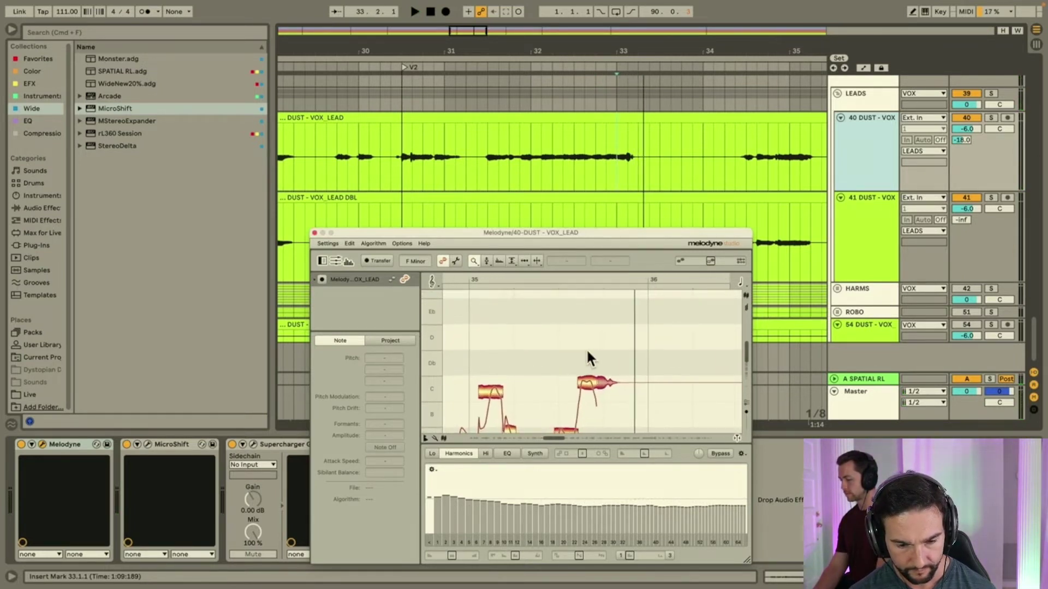
key("space")
key("space")
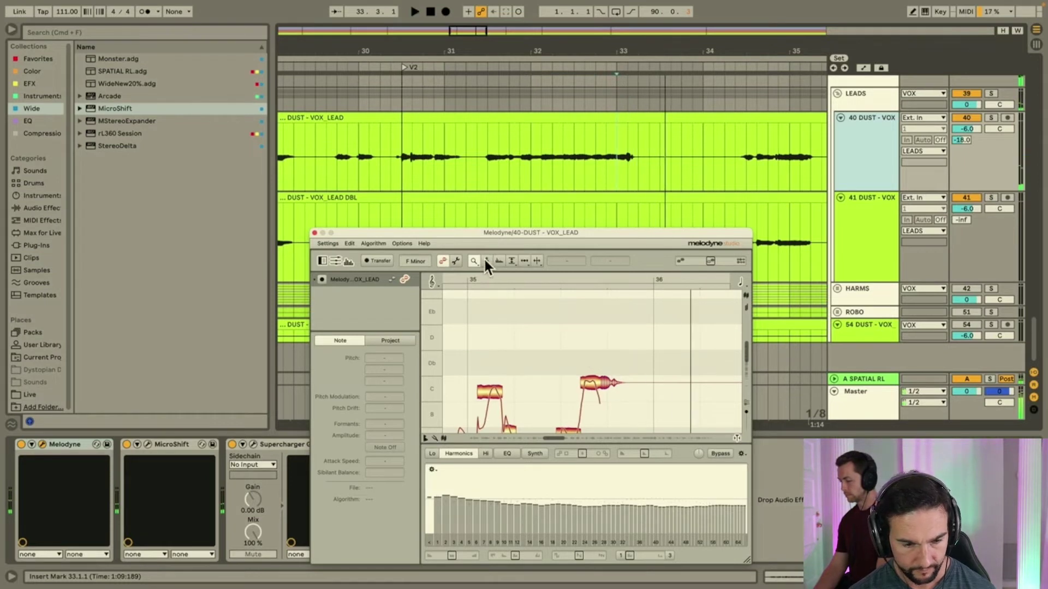
left_click(512, 261)
left_click(511, 285)
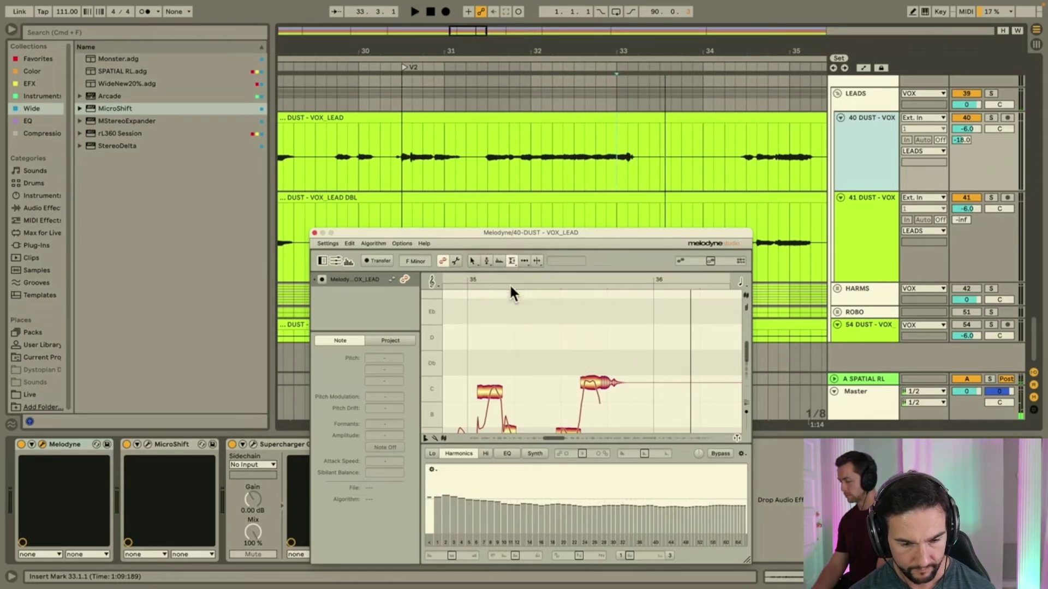
left_click(605, 387)
key("space")
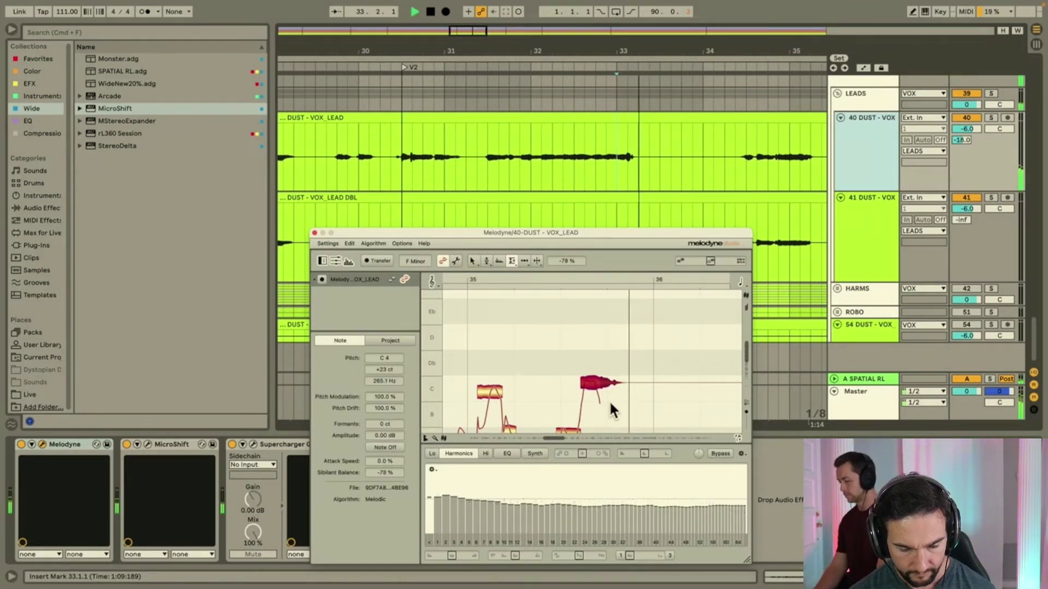
left_click_drag(608, 401, 610, 380)
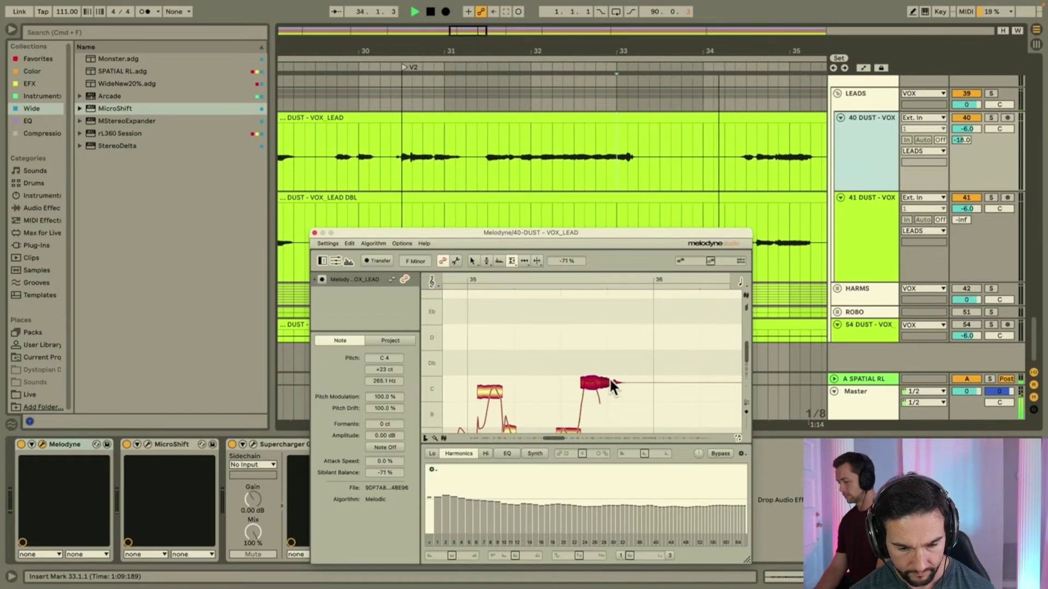
Play the arrangement from 32.1.3 to check the softened note, and close Melodyne
left_click(546, 145)
key("space")
key("space")
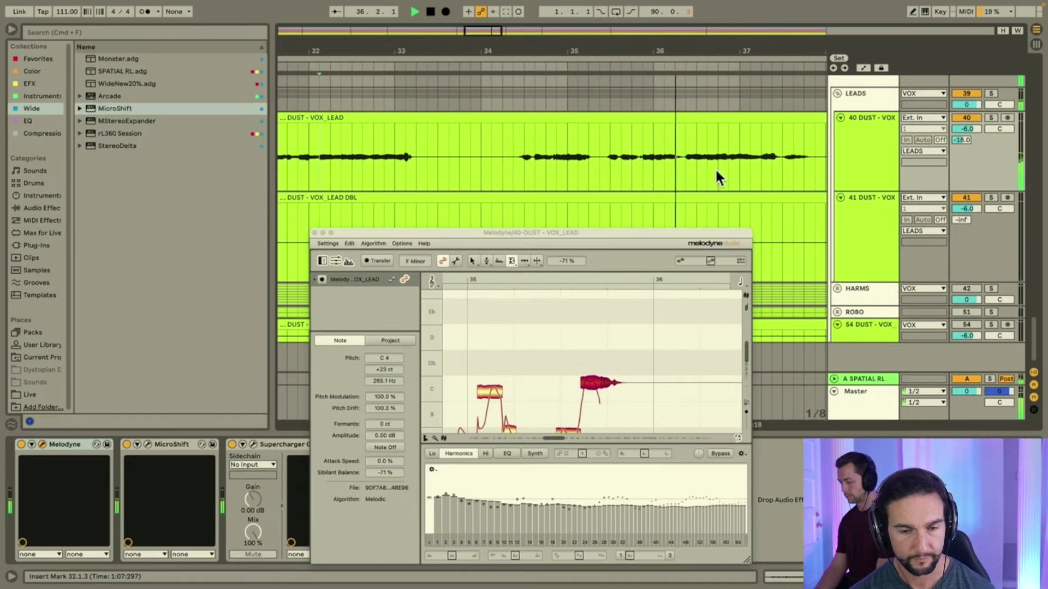
left_click(869, 156)
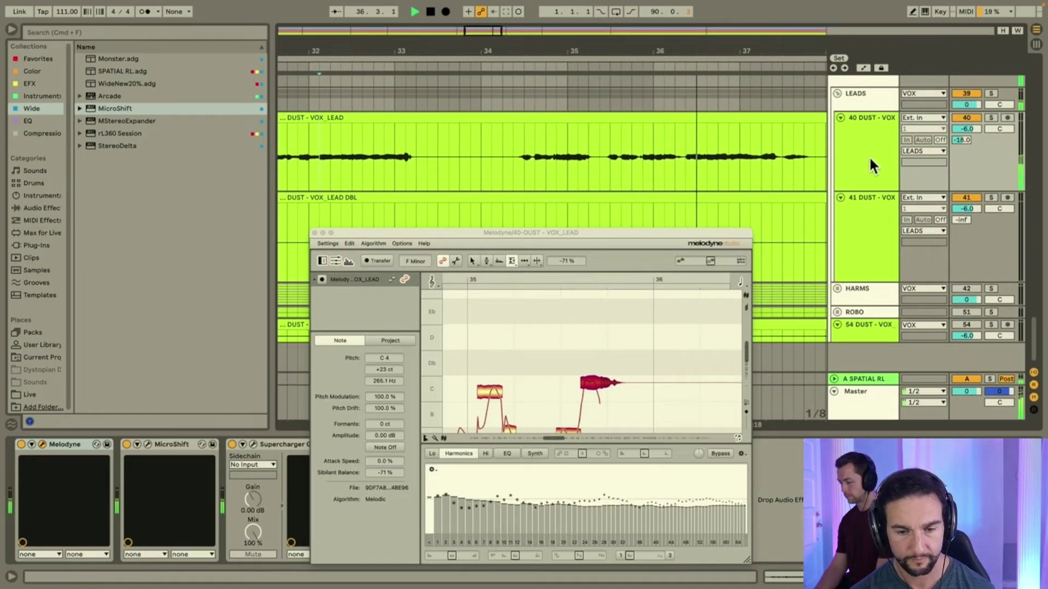
left_click(313, 232)
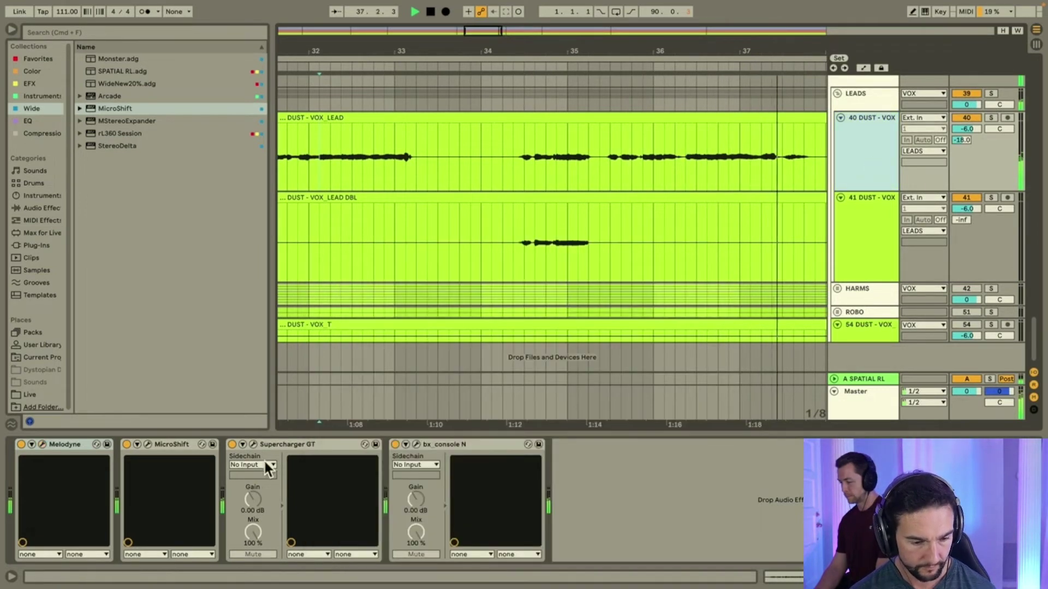
In the lead vocal's bx_console N, slightly boost the high-mid EQ band, raise its frequency and lower its Q, closing the plug-in when finished
left_click(415, 445)
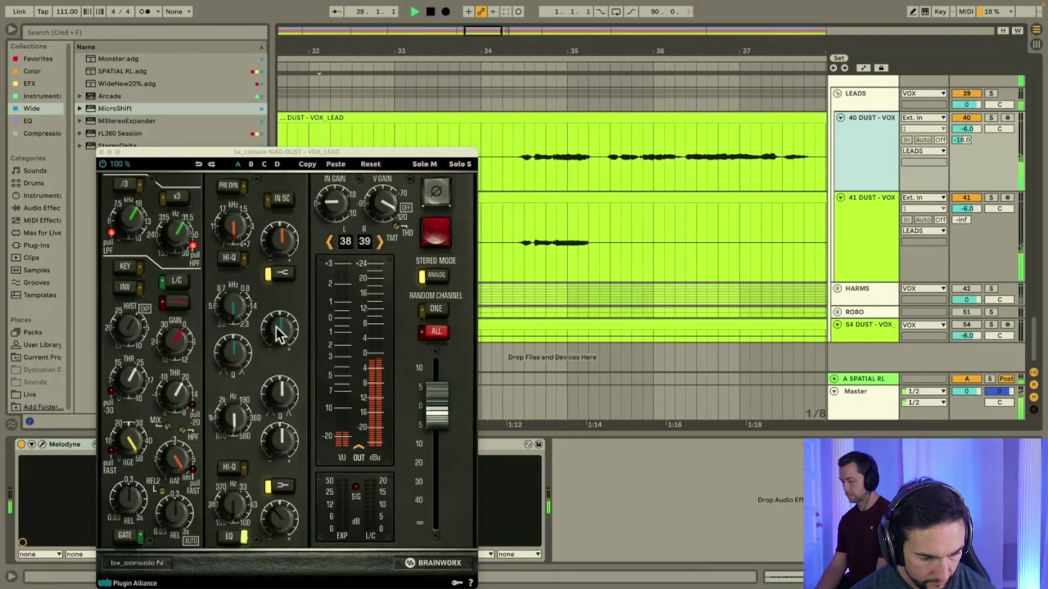
left_click_drag(276, 328, 285, 331)
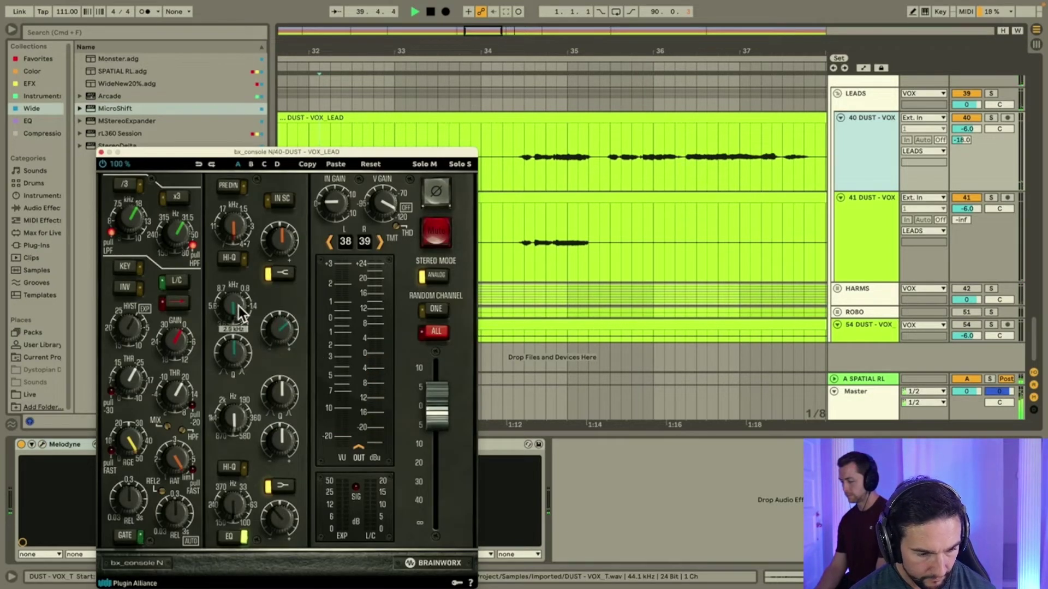
left_click_drag(238, 306, 277, 338)
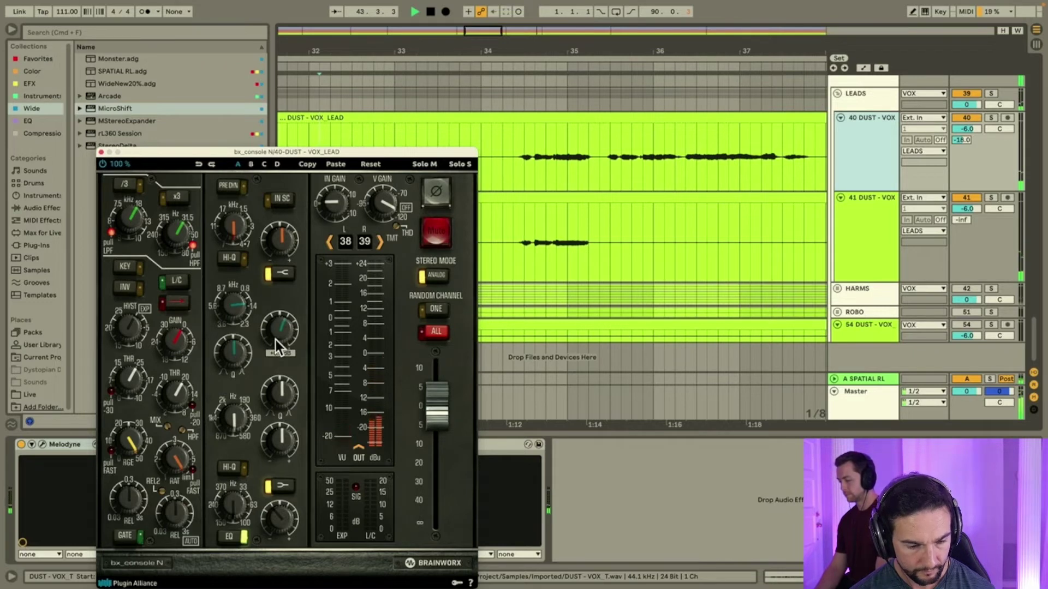
left_click_drag(228, 348, 228, 361)
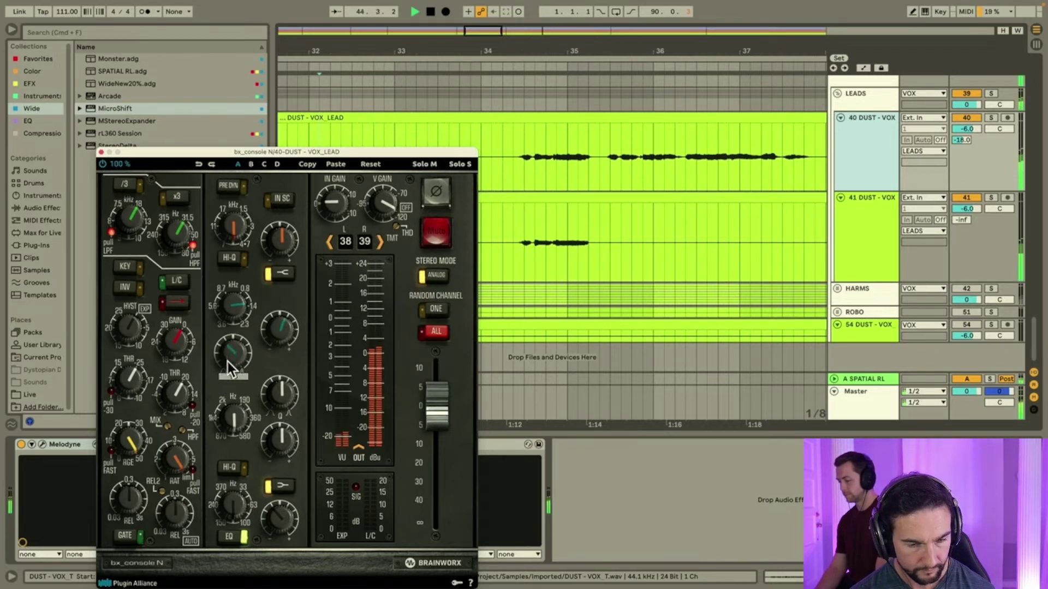
left_click(101, 152)
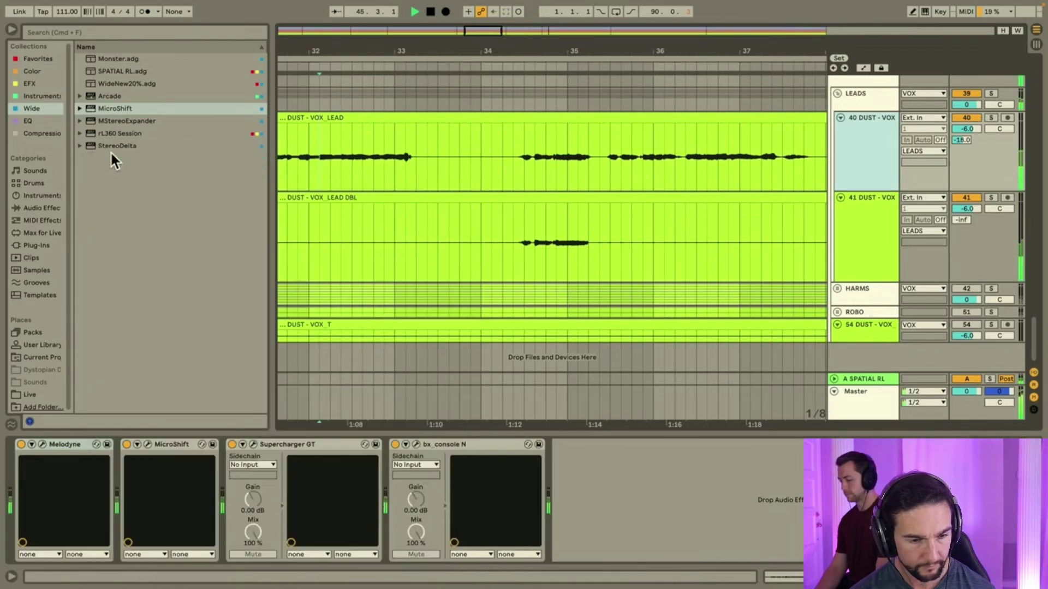
Raise the rough mix reference track to about -8.4 dB and solo it briefly to compare it with the current mix
scroll(501, 248, "down", 6)
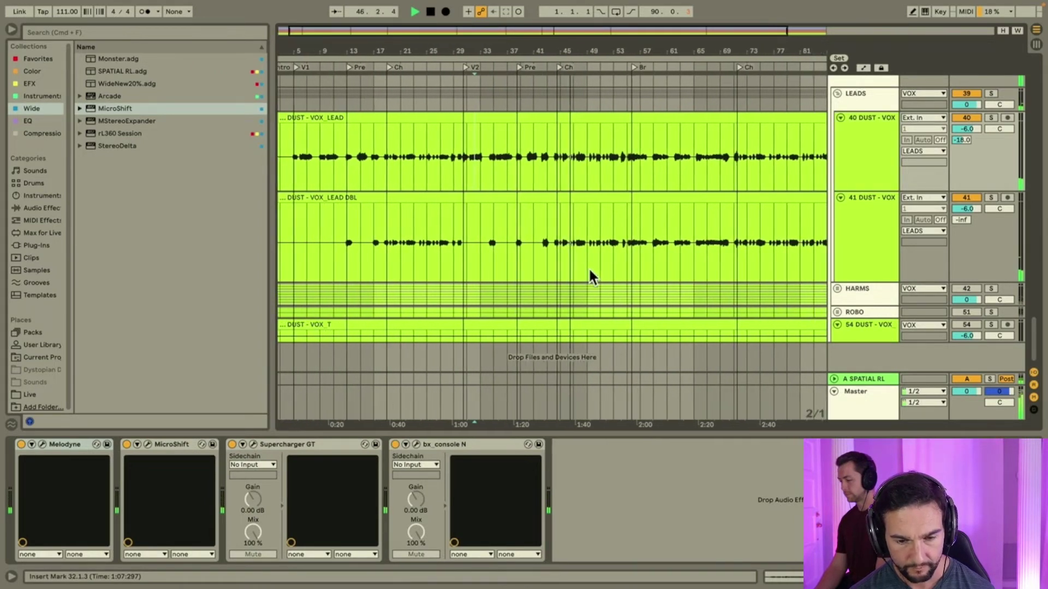
scroll(601, 264, "up", 20)
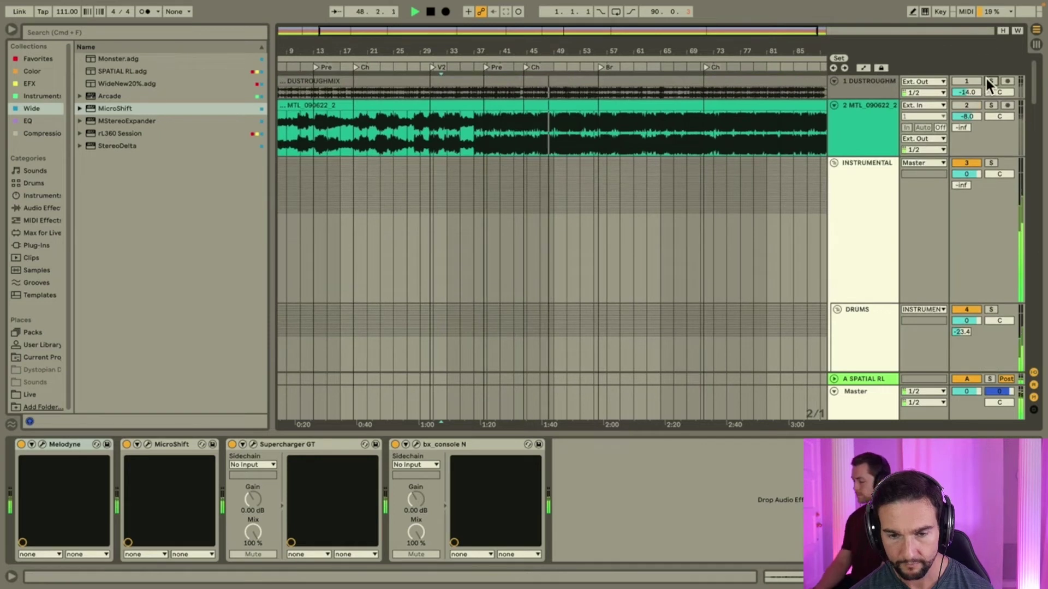
mouse_move(977, 88)
left_mouse_down()
mouse_move(991, 78)
mouse_move(977, 83)
left_mouse_up()
left_click(991, 81)
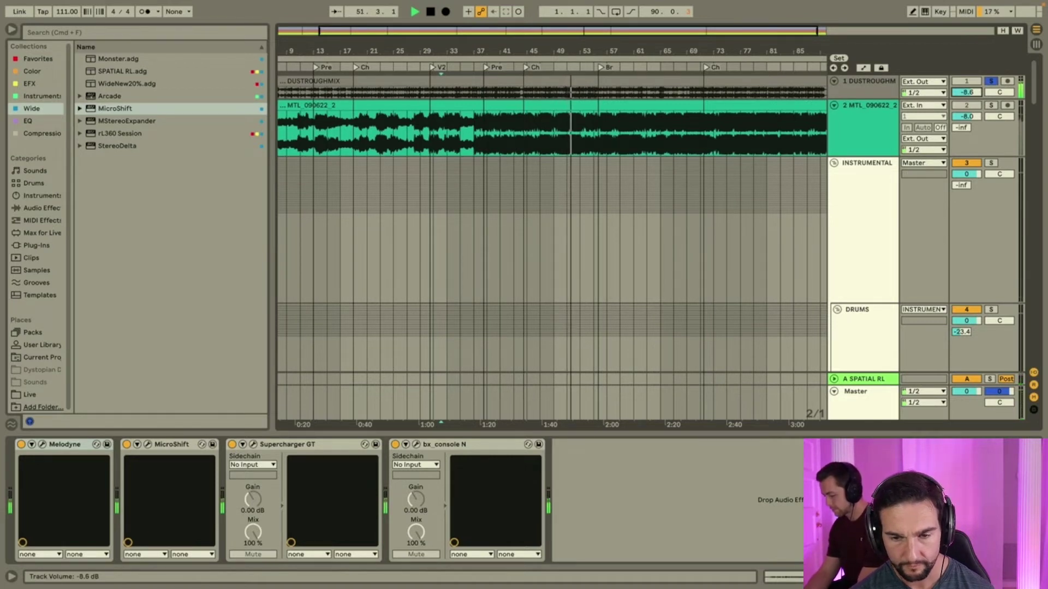
left_click(991, 80)
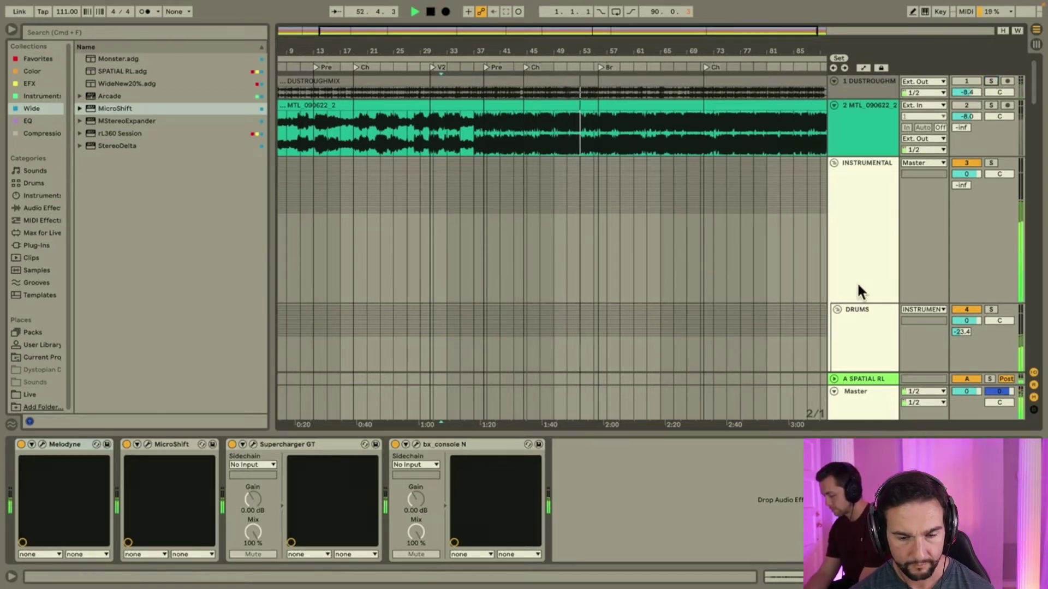
Check the device chains of the lead vocal double and the lead vocal tracks
scroll(857, 286, "down", 15)
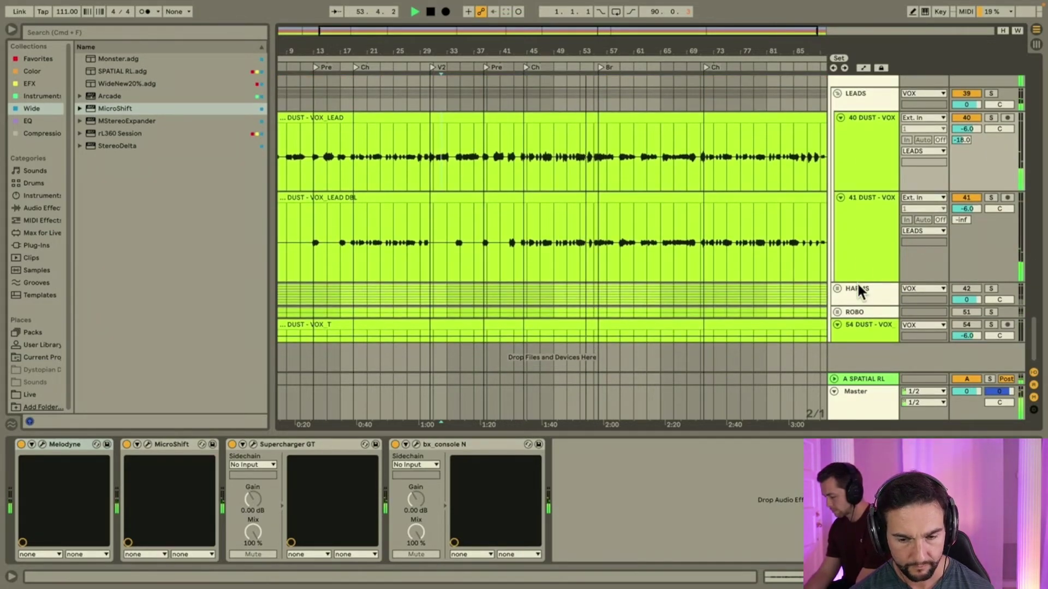
left_click(869, 225)
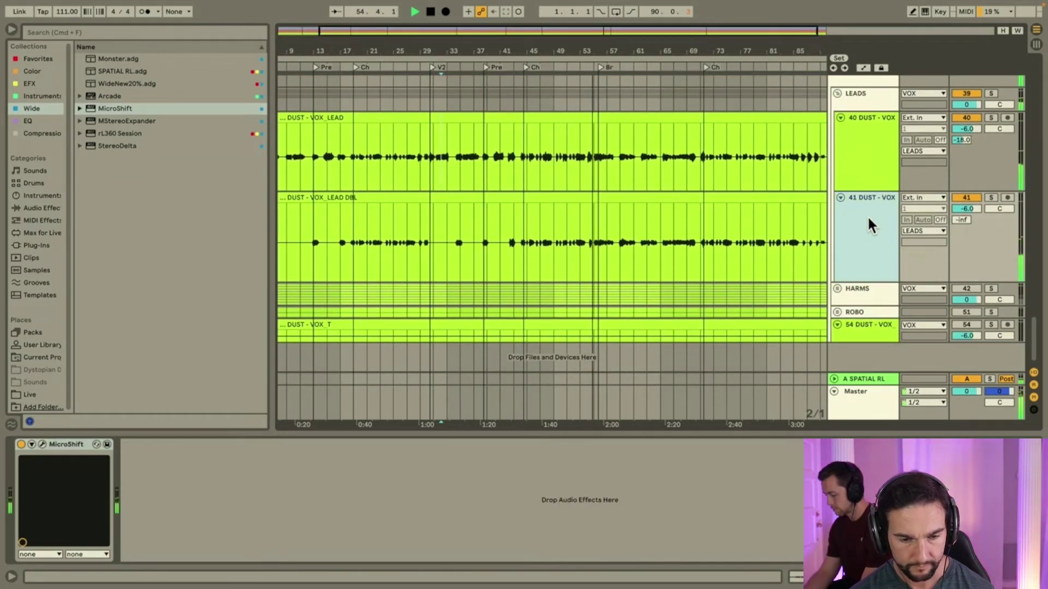
left_click(872, 170)
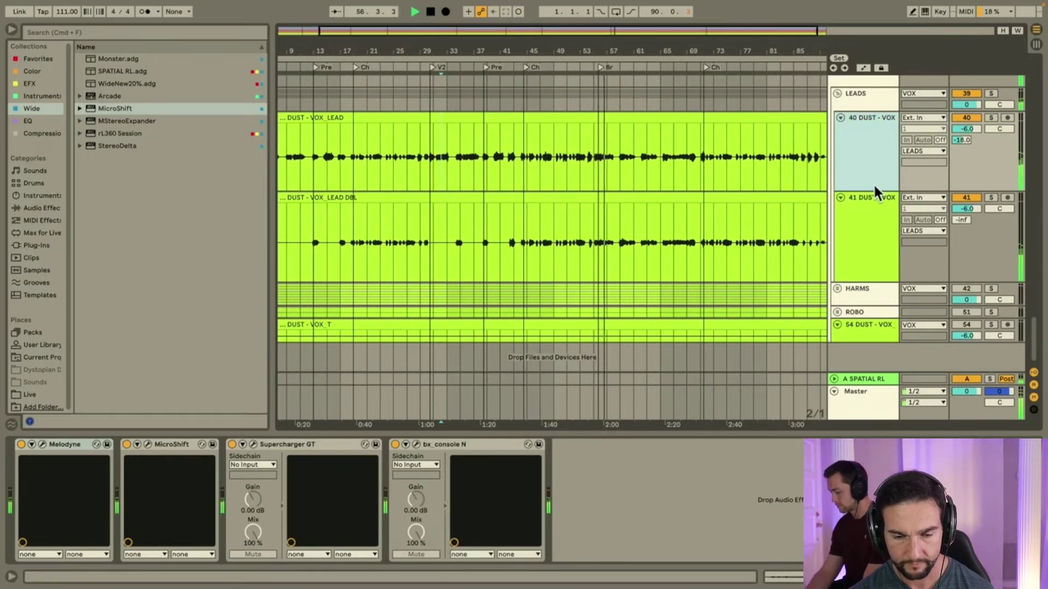
Unfold the HARMS group and activate it so the harmony vocals play in the mix
left_click(852, 290)
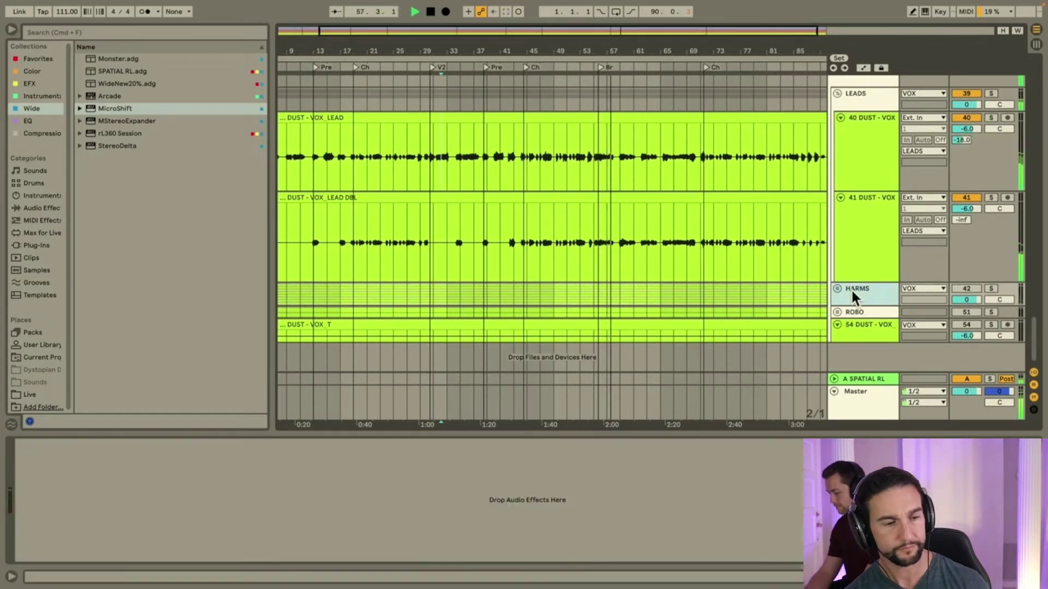
left_click(835, 288)
scroll(843, 292, "down", 5)
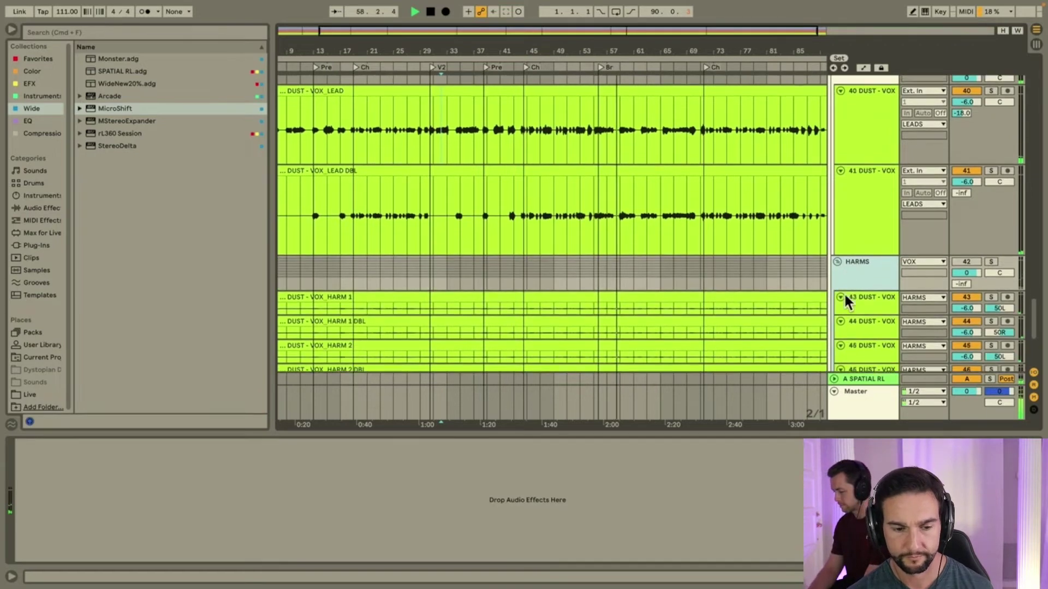
left_click(967, 163)
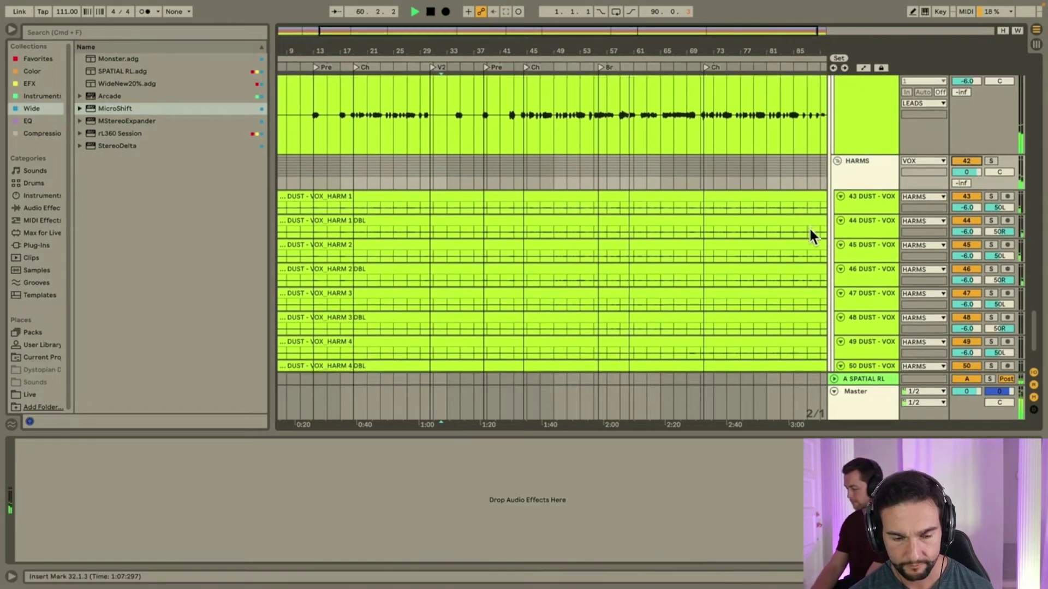
scroll(809, 228, "down", 1)
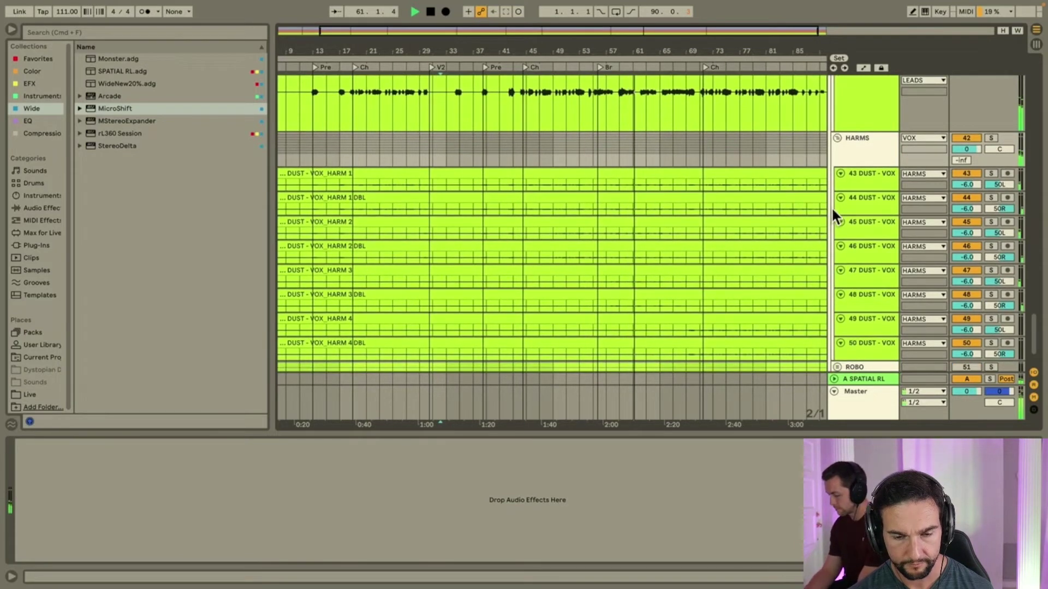
scroll(831, 207, "up", 8)
left_click(859, 160)
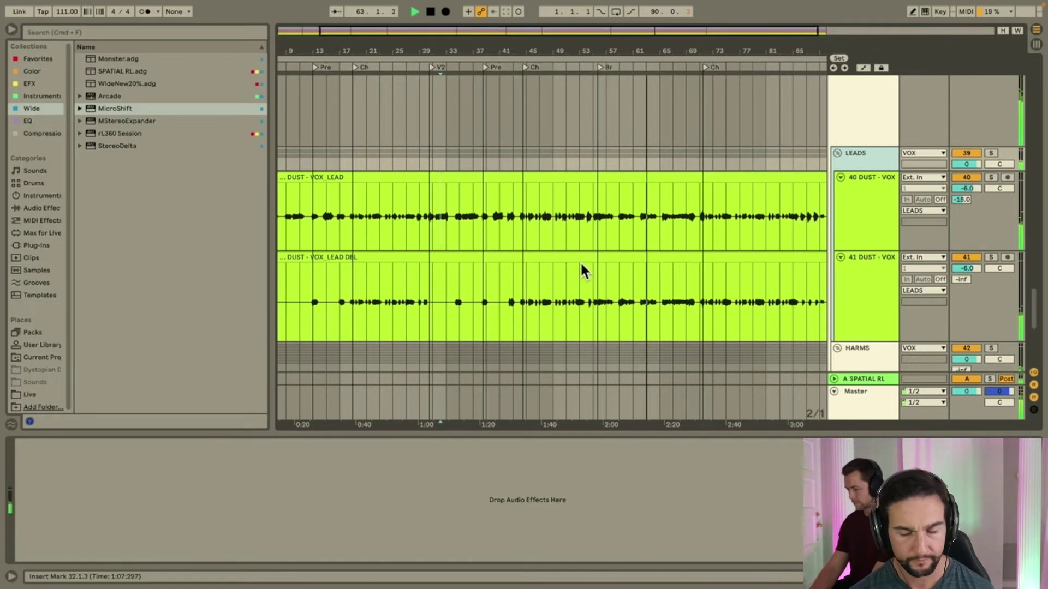
scroll(581, 261, "down", 9)
scroll(581, 261, "down", 3)
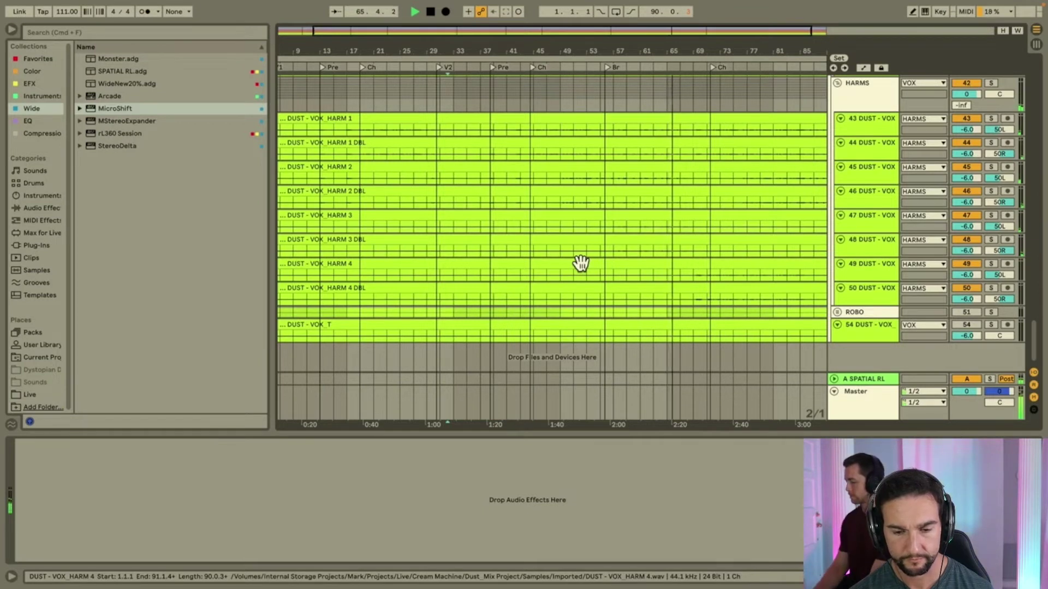
Insert a new return track and load the Lustrous Plates reverb on it from the EFX collection
right_click(876, 380)
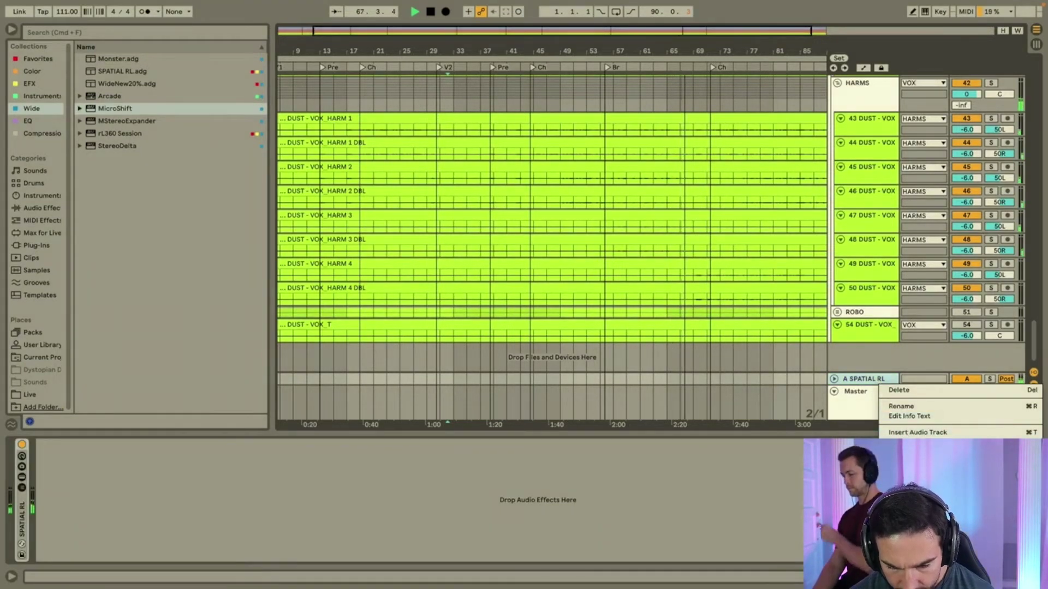
left_click(913, 453)
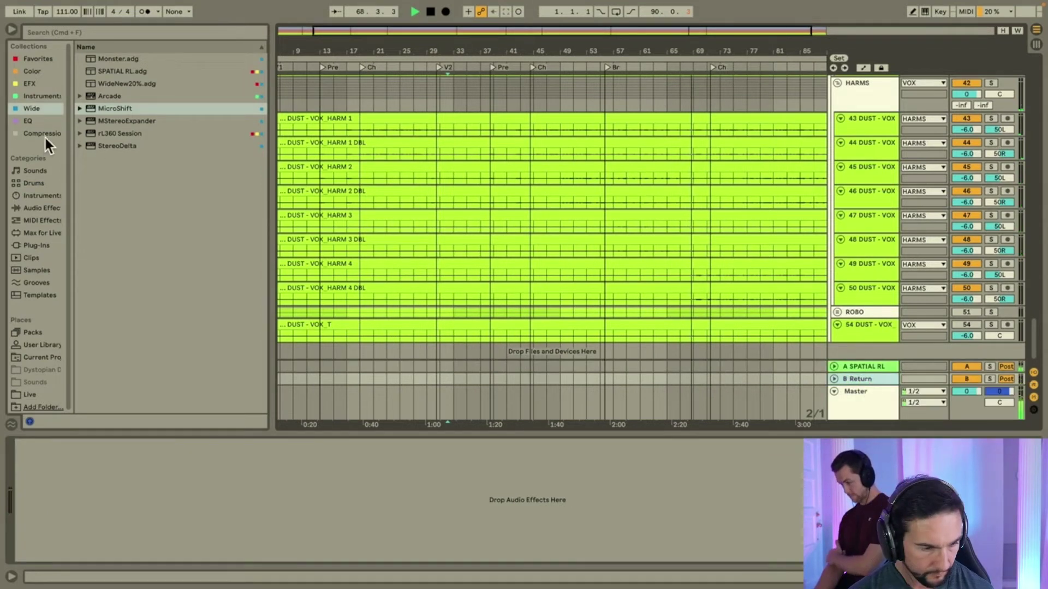
left_click(35, 84)
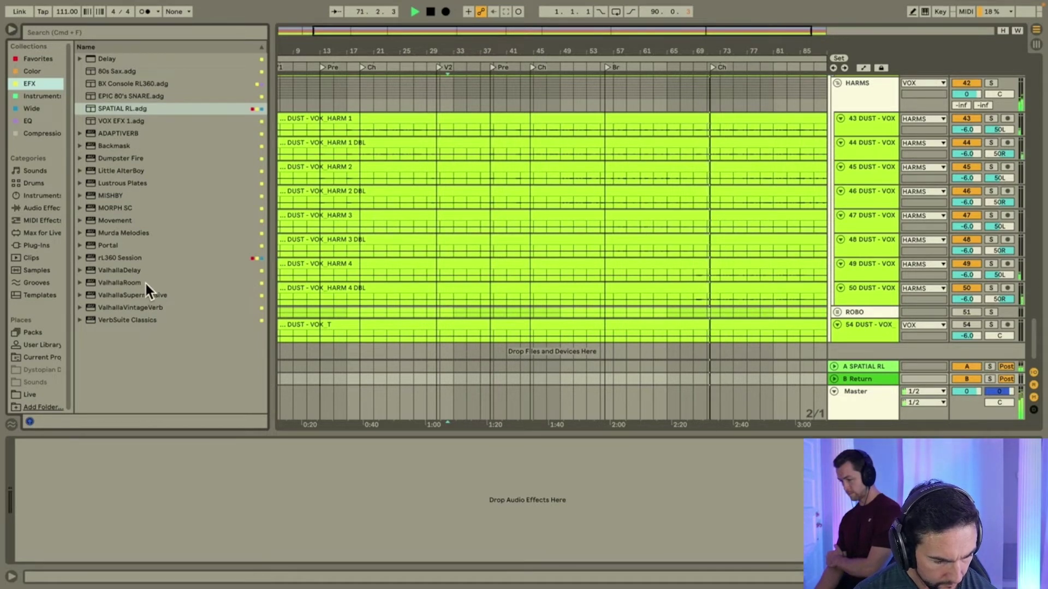
left_click(128, 183)
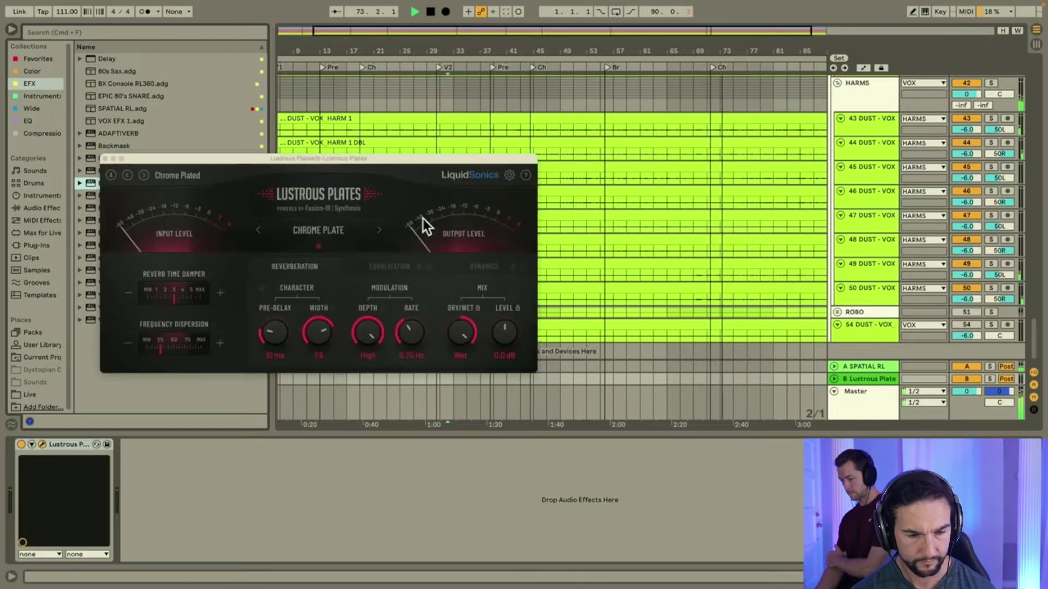
Send the lead vocal to the Lustrous Plates return at about -20.3 dB while playing from the first verse
left_click_drag(375, 160, 547, 406)
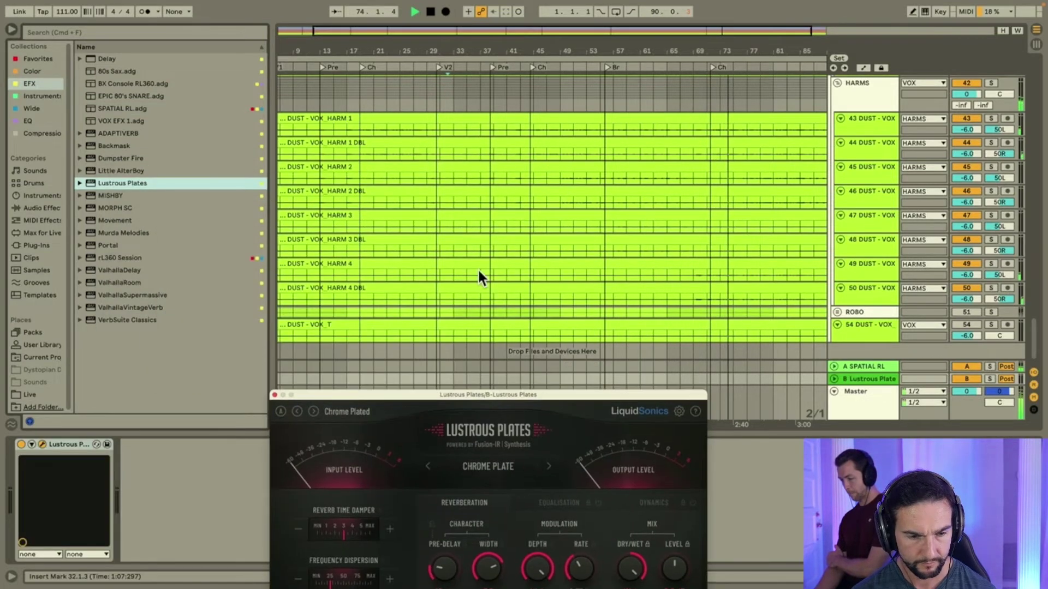
scroll(477, 268, "up", 5)
scroll(355, 169, "left", 2)
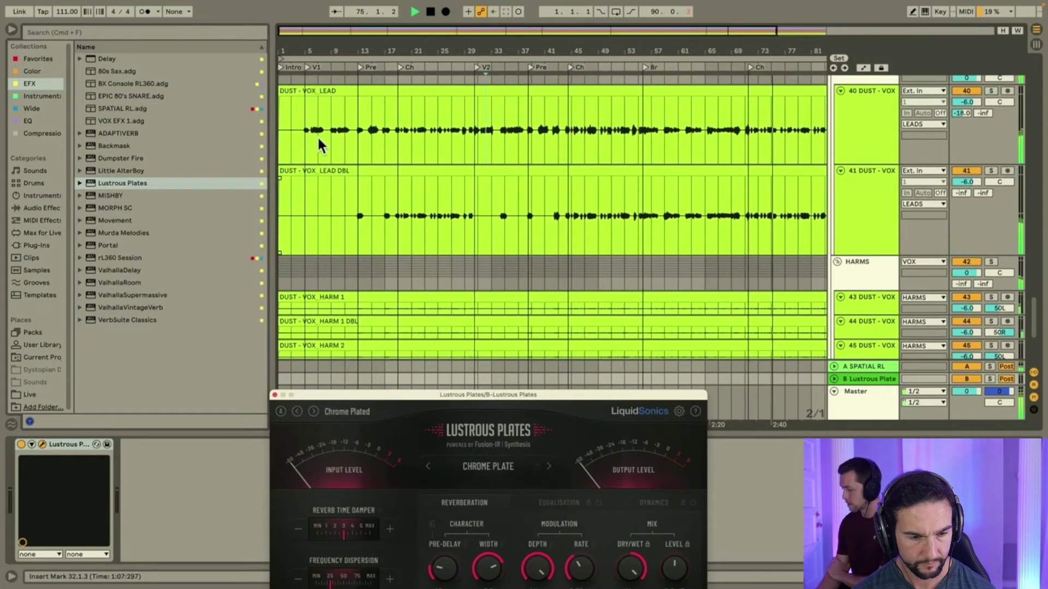
left_click(970, 130)
left_click_drag(983, 113, 983, 93)
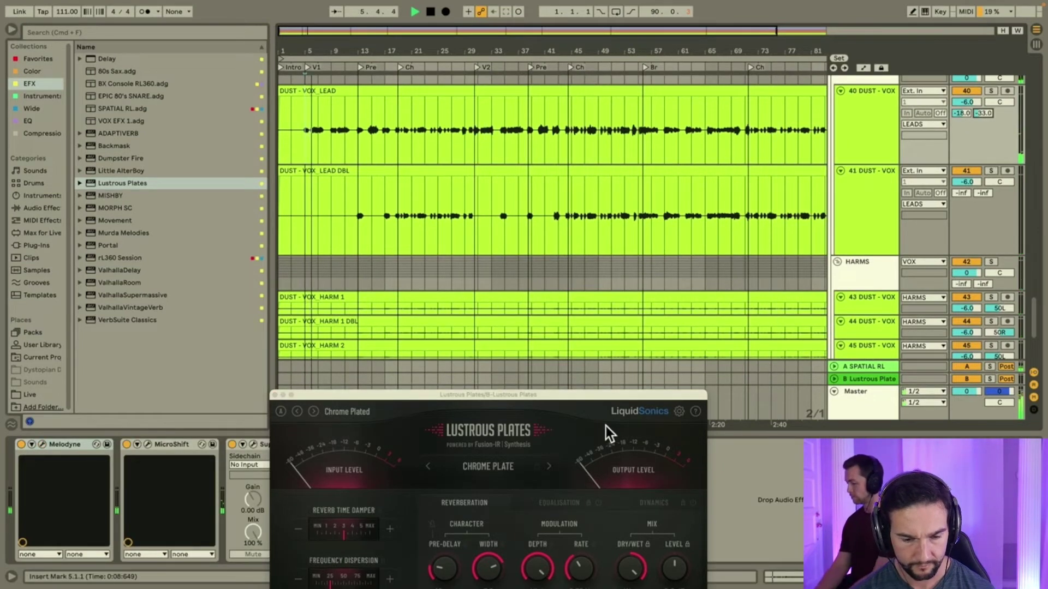
left_click_drag(620, 396, 653, 252)
left_click_drag(984, 117, 985, 110)
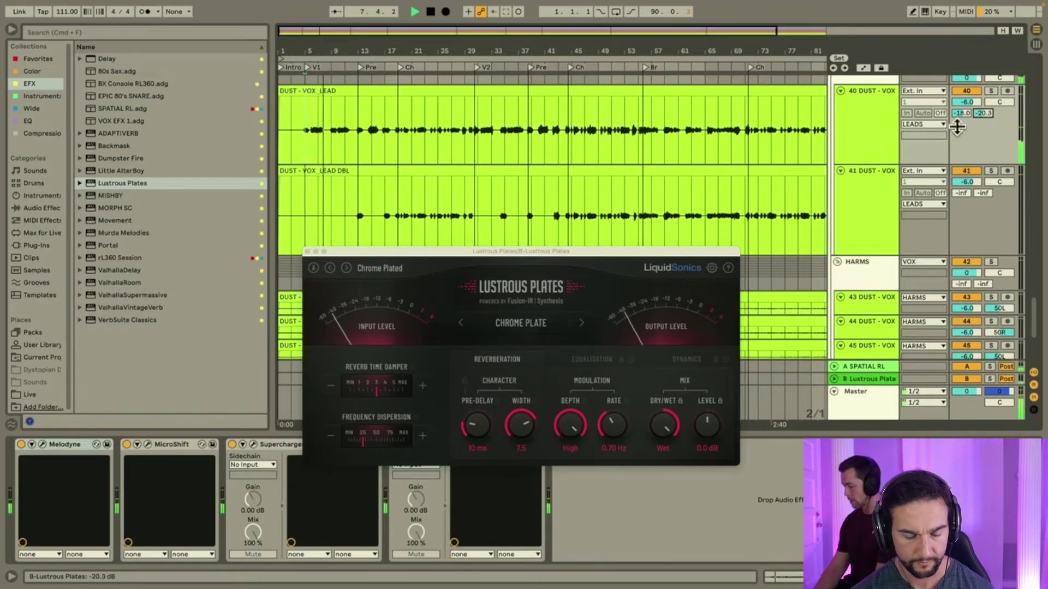
Set the plate reverb's pre-delay to about 72 ms and fine-tune the lead vocal's send to about -20 dB
left_click(488, 420)
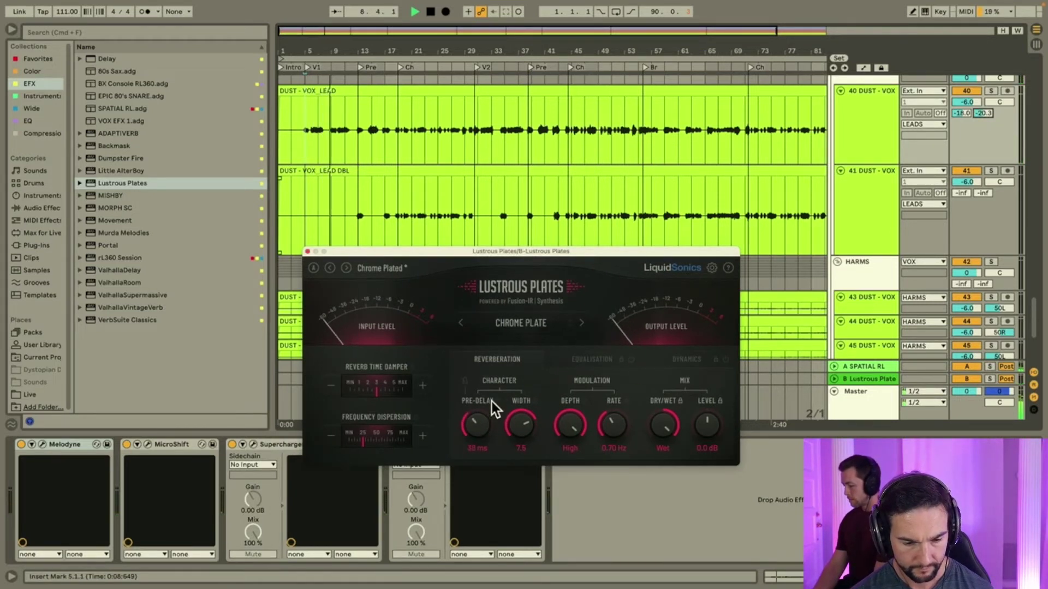
left_click_drag(492, 402, 495, 394)
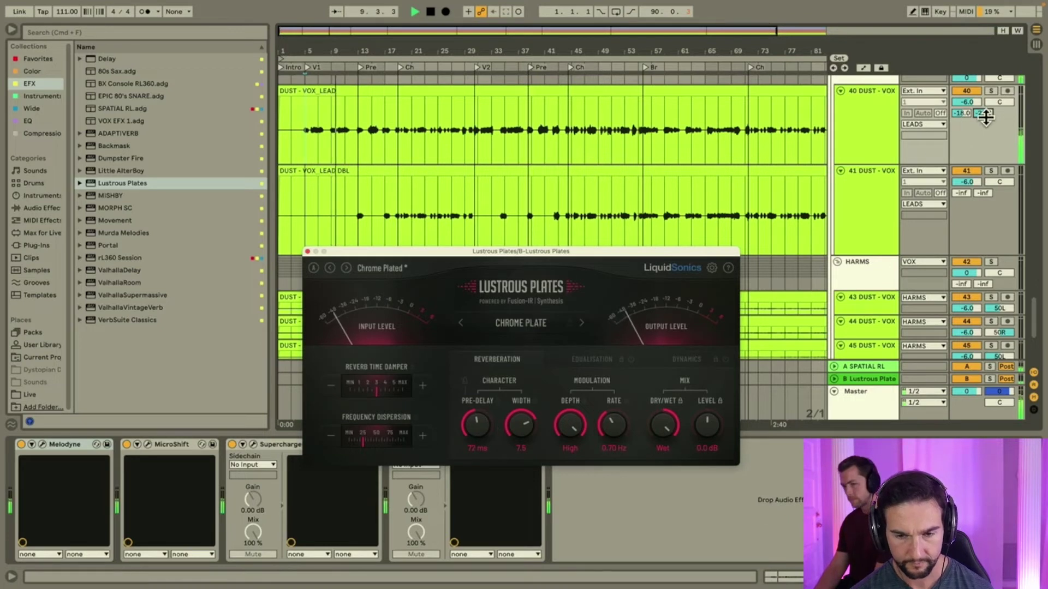
left_click_drag(985, 116, 986, 113)
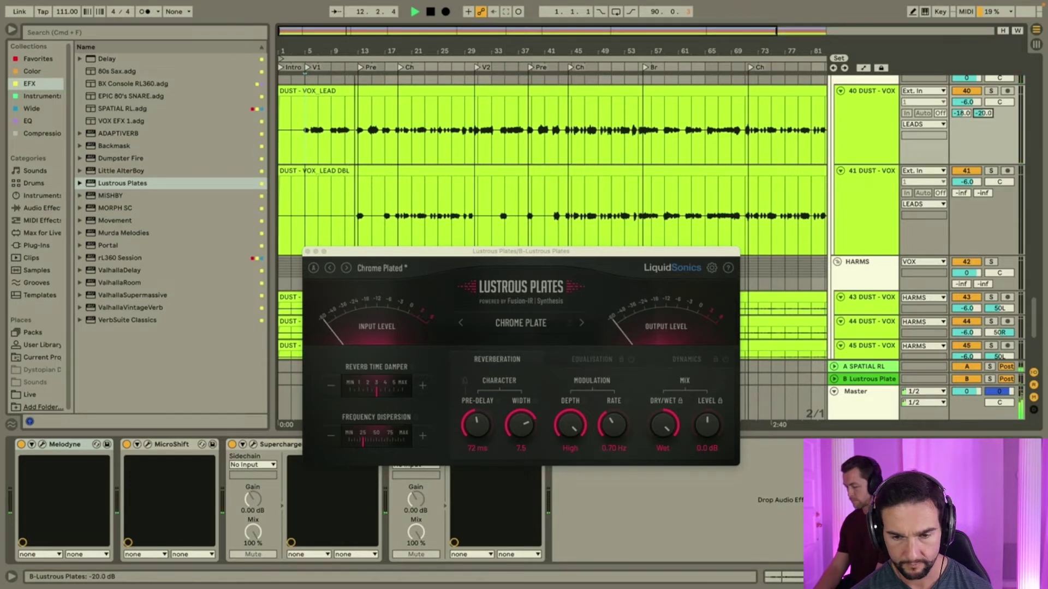
left_click(307, 252)
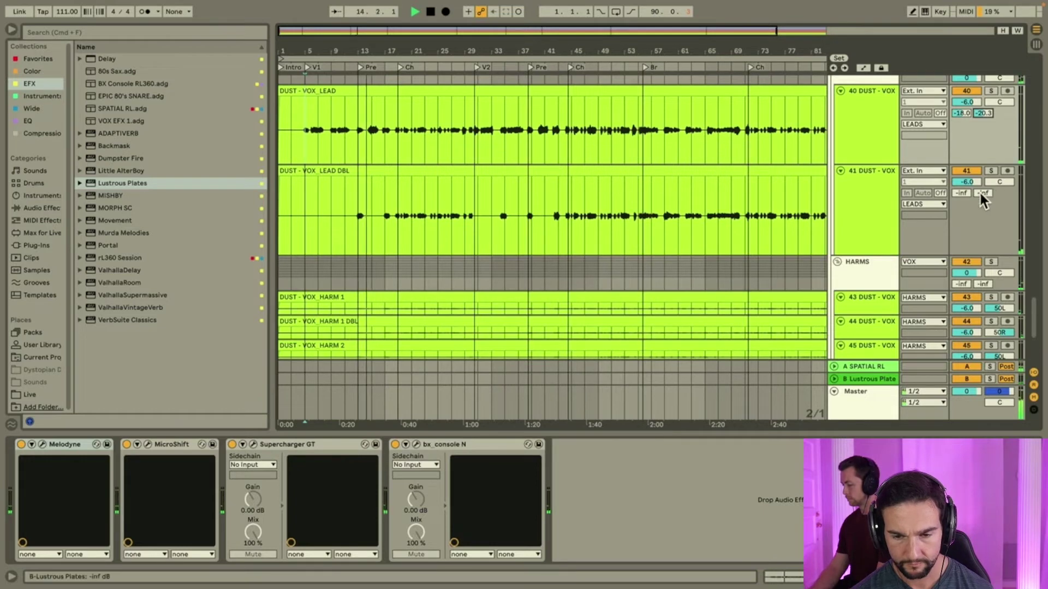
Solo the HARMS group and play the harmonies from bar 17, just before the first chorus
left_click(982, 193)
scroll(830, 240, "down", 1)
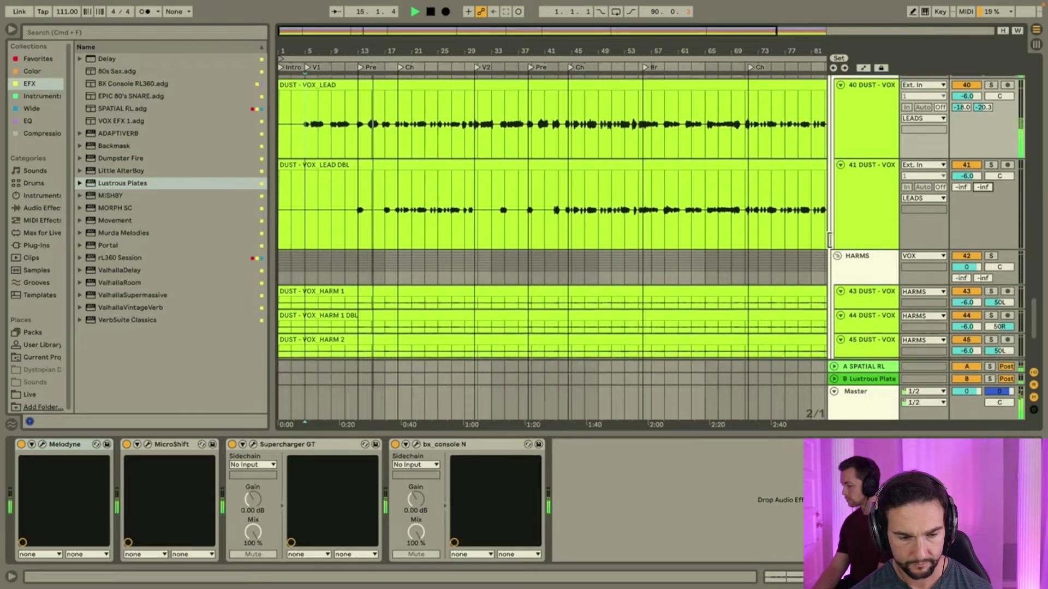
scroll(887, 195, "down", 5)
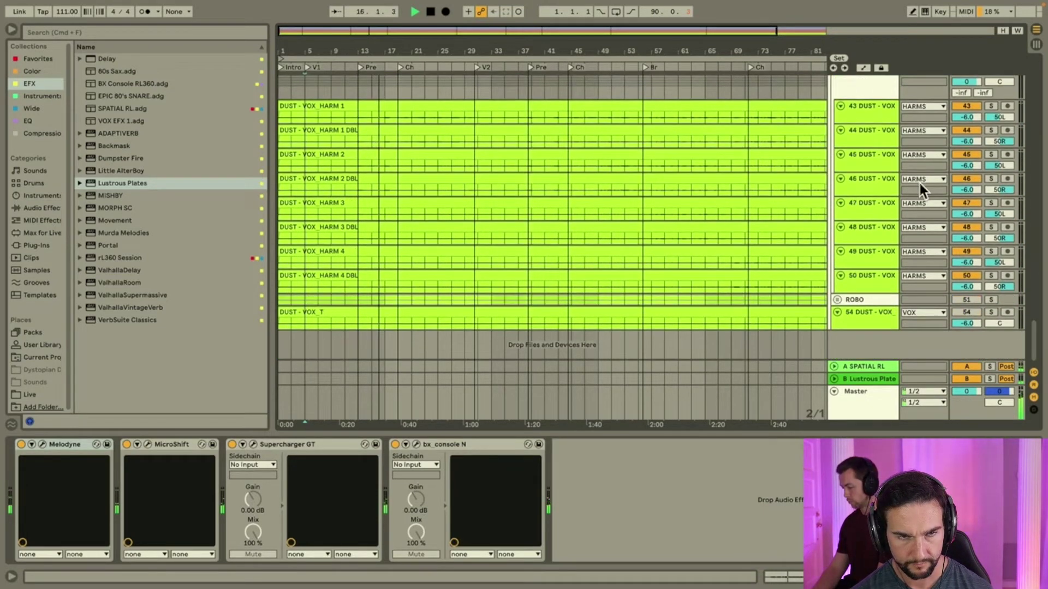
scroll(872, 144, "up", 1)
scroll(871, 144, "up", 1)
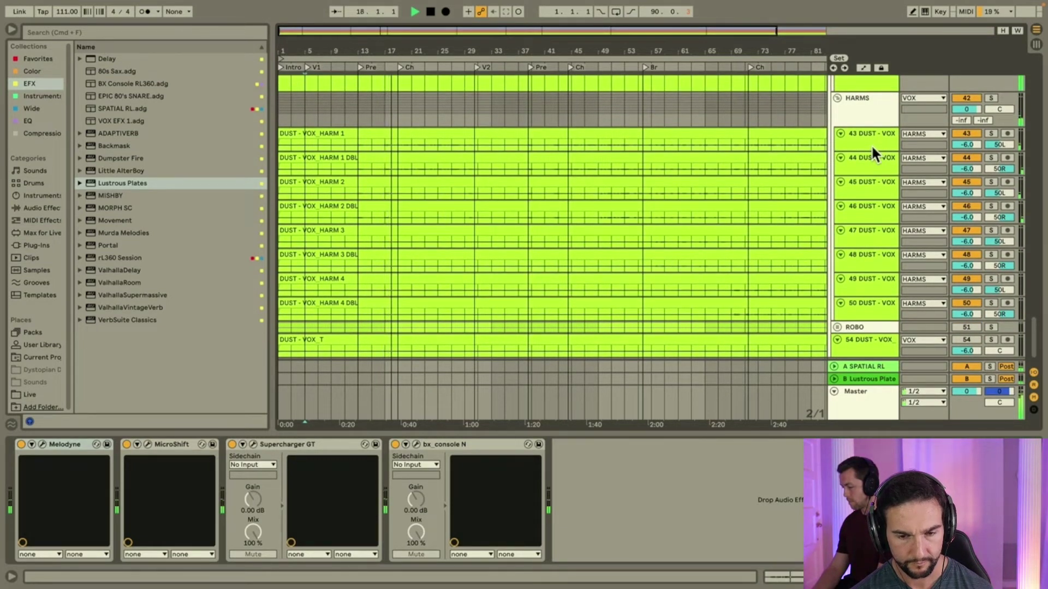
left_click(863, 107)
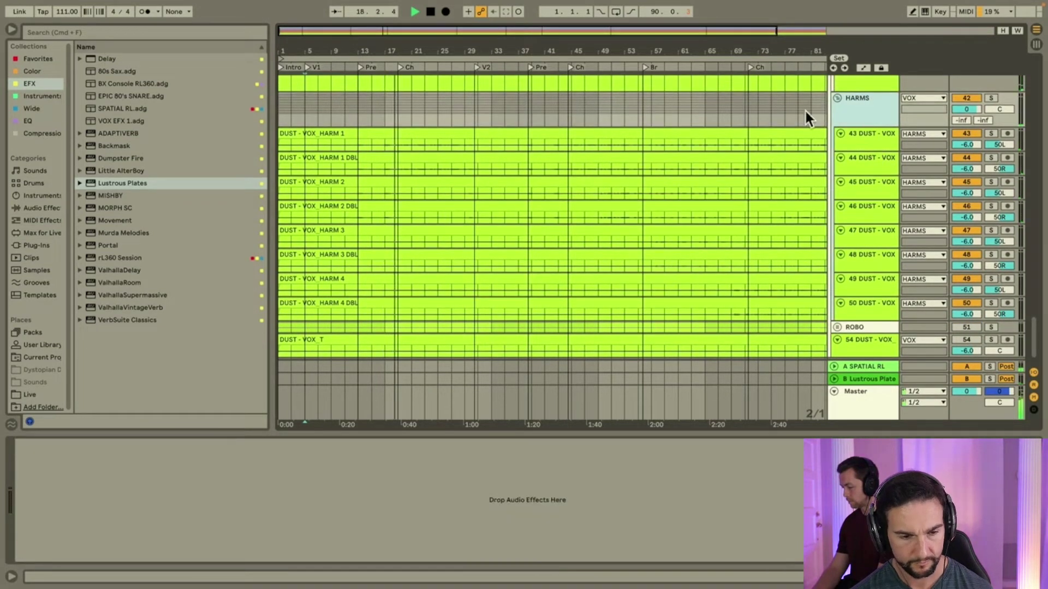
left_click(395, 144)
left_click(991, 98)
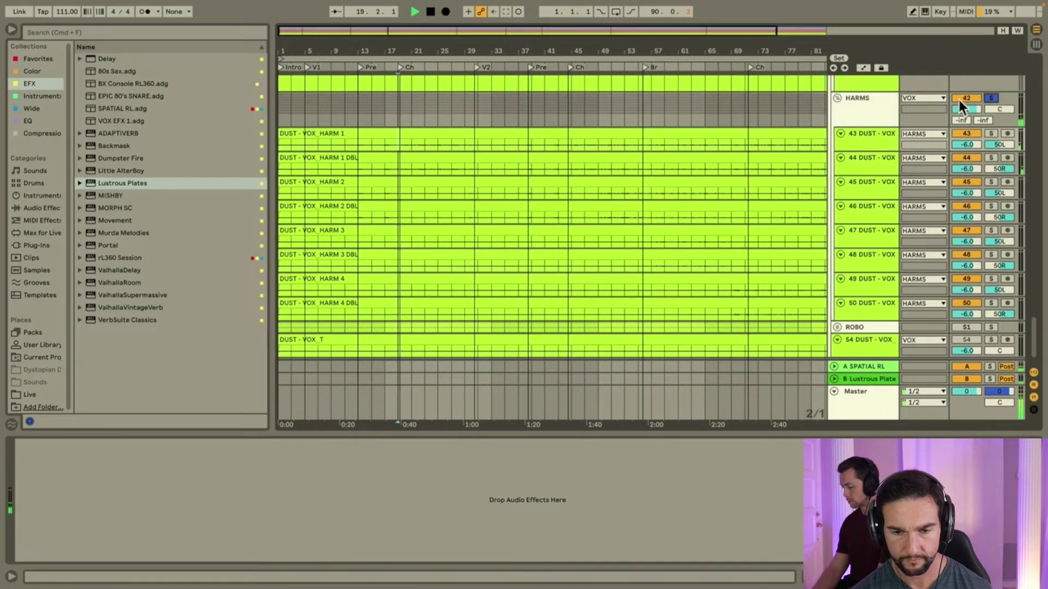
left_click(863, 107)
left_click(382, 143)
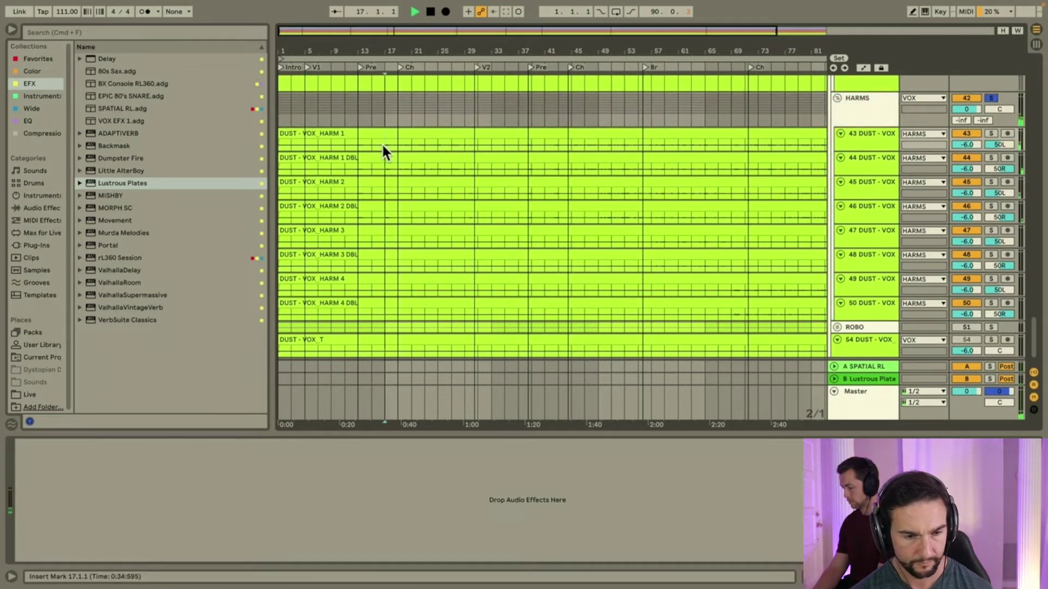
Load the BX Console Default EQ preset on the HARM 1 track, randomise its console channel, and start playback
left_click(28, 122)
double_click(149, 83)
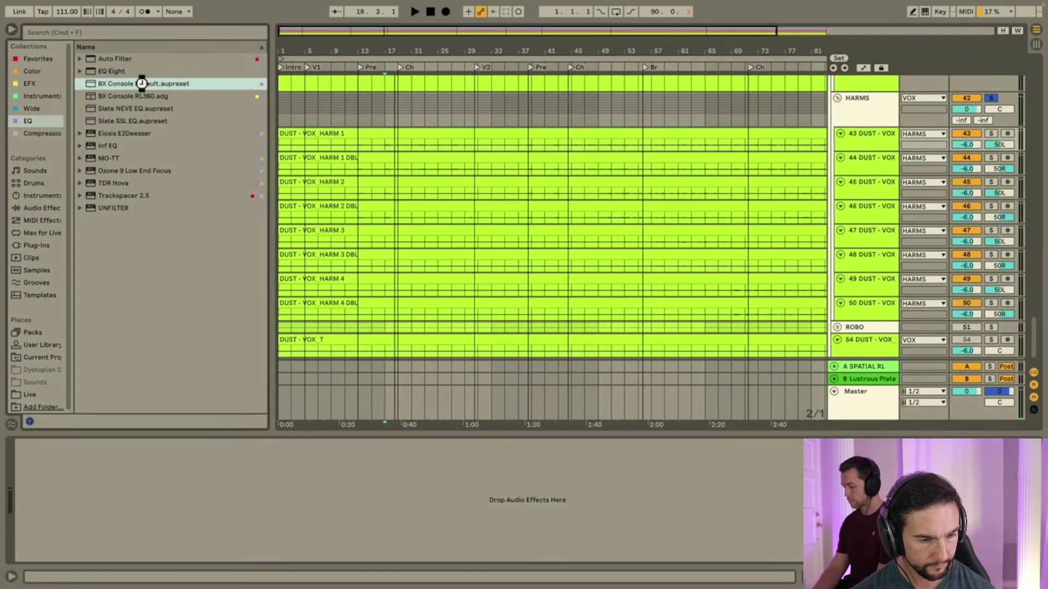
left_click(646, 310)
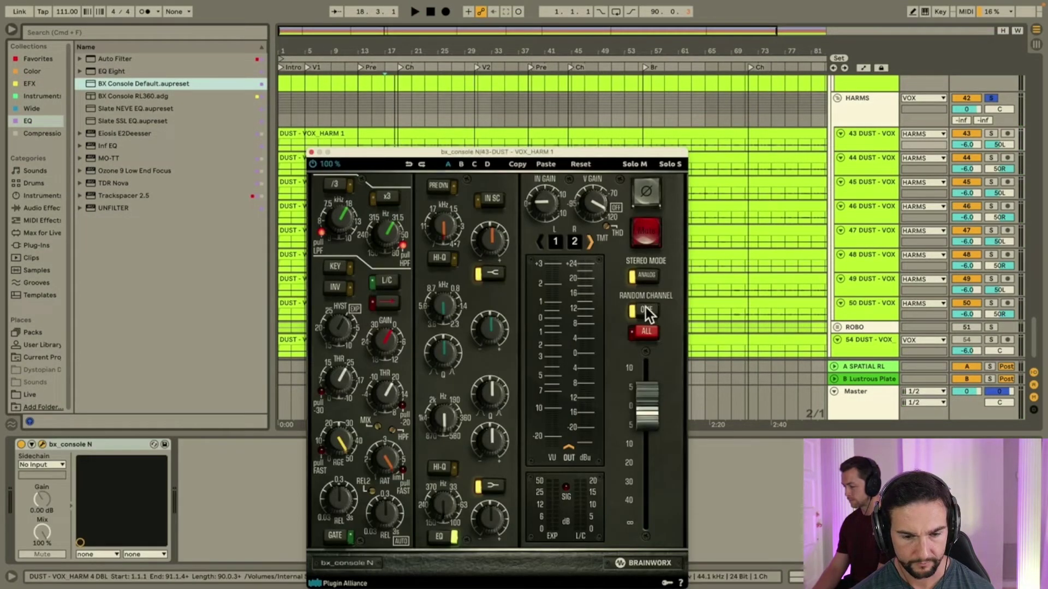
key("space")
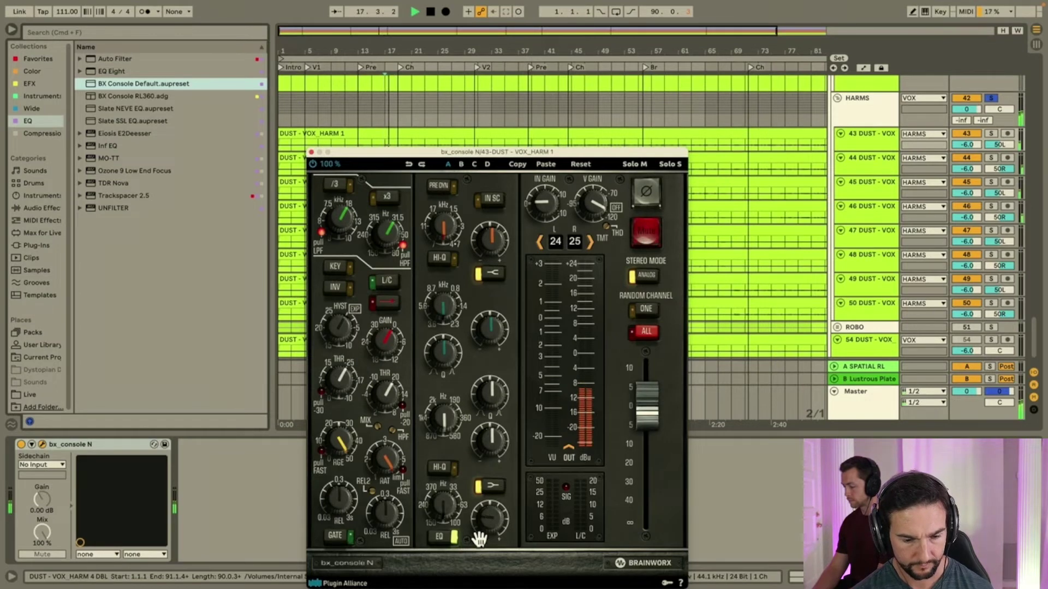
Cut the console EQ's low shelf and sweep its frequency down to about 44 Hz
left_click_drag(490, 538, 494, 537)
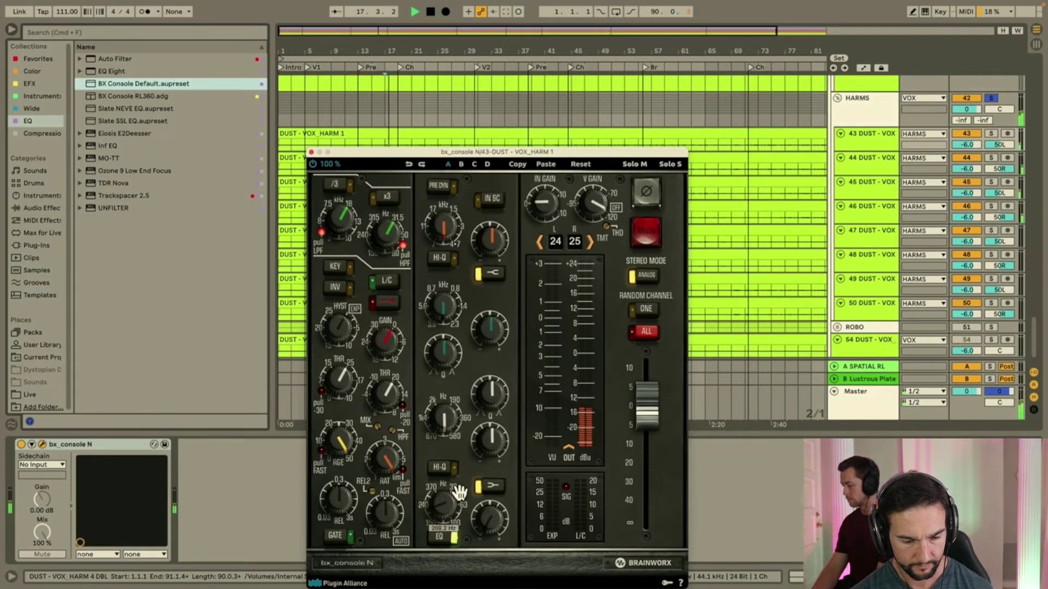
left_click_drag(450, 501, 450, 583)
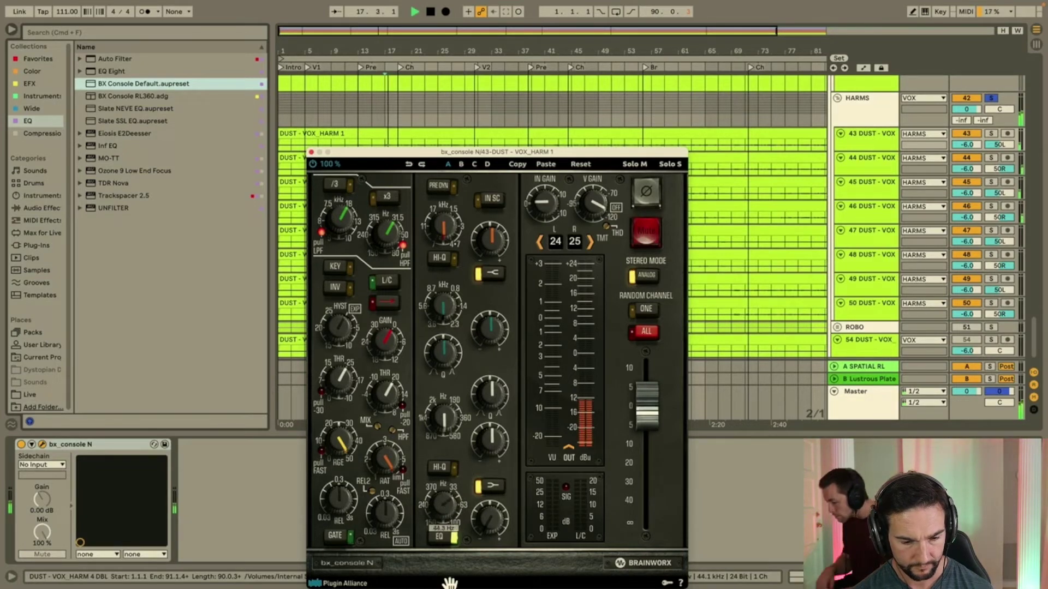
key("space")
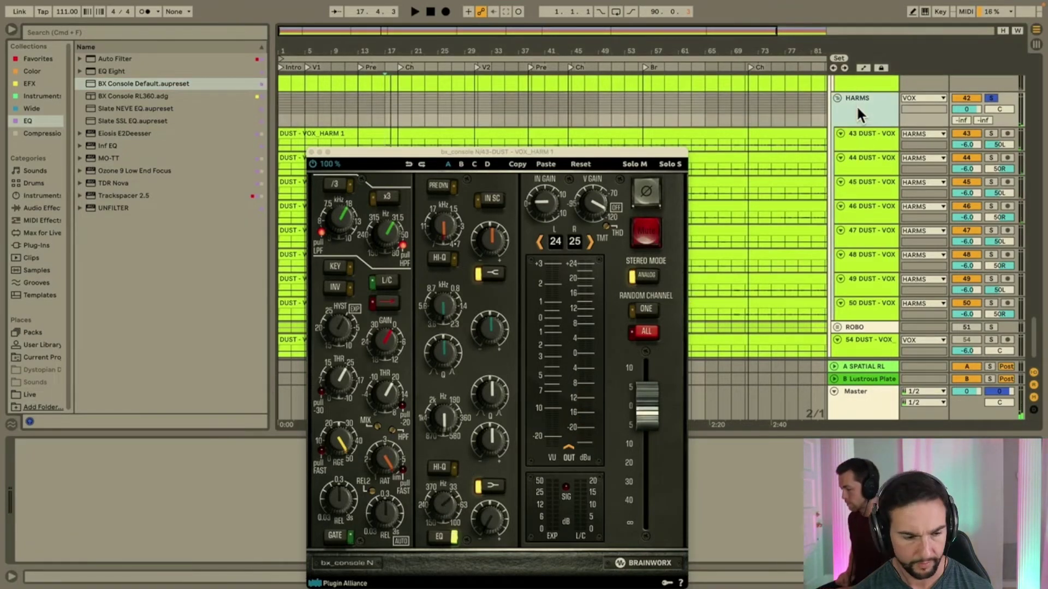
Move the bx_console N device from the HARM 1 track to the HARMS group
left_click(863, 141)
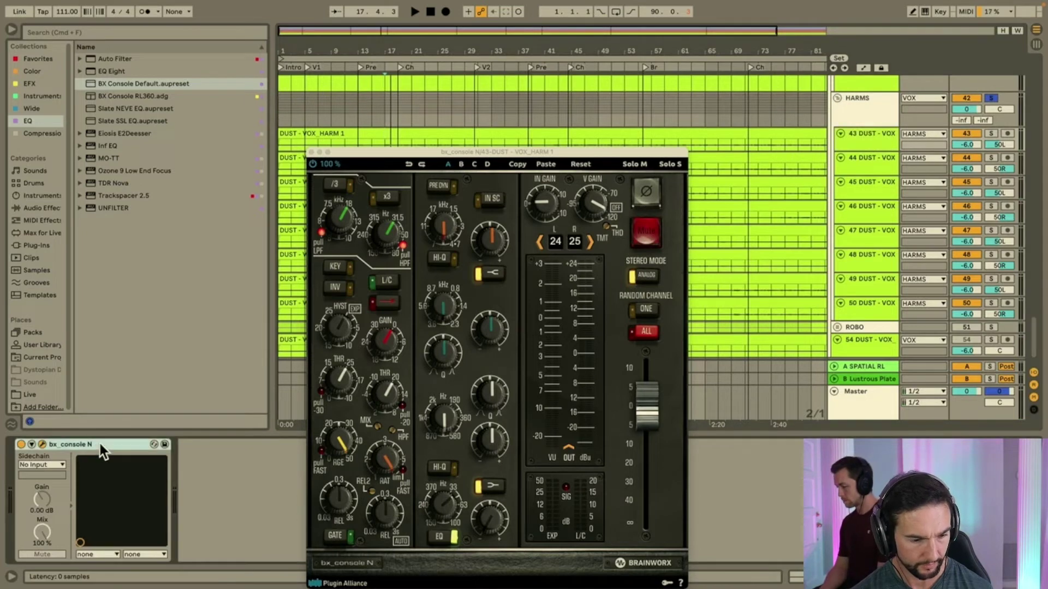
left_click(876, 108)
key("space")
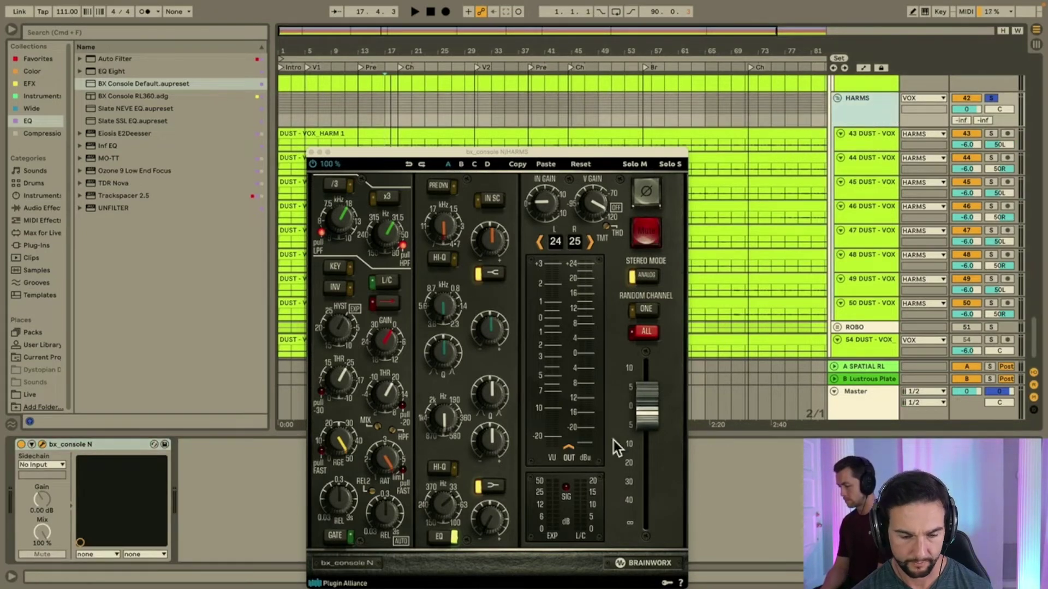
Set the HARMS group's low shelf frequency to about 75 Hz and unsolo the group to hear it in the mix
key("space")
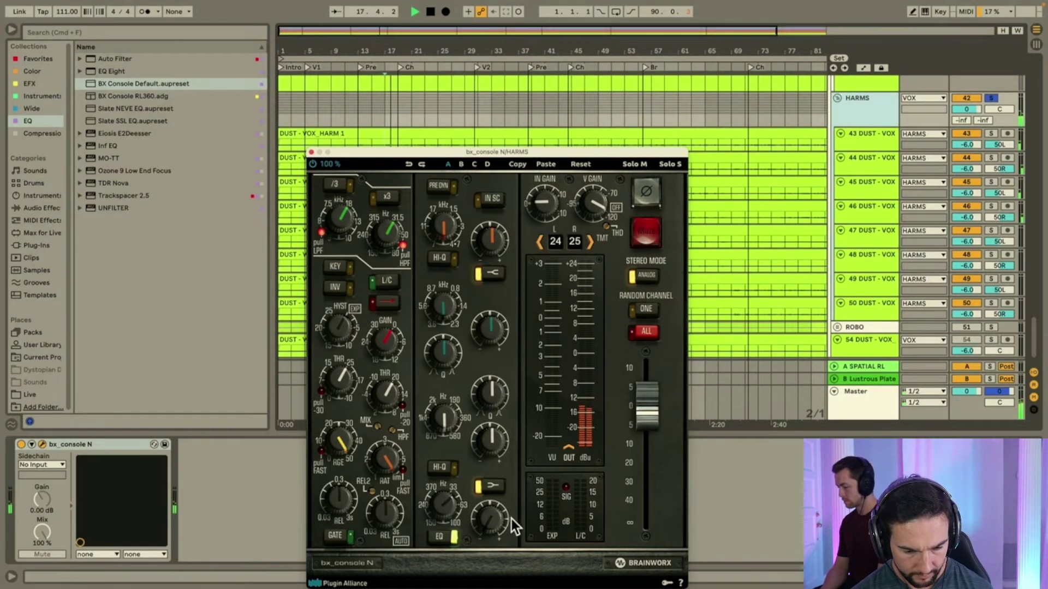
left_click_drag(457, 480, 464, 506)
left_click(991, 98)
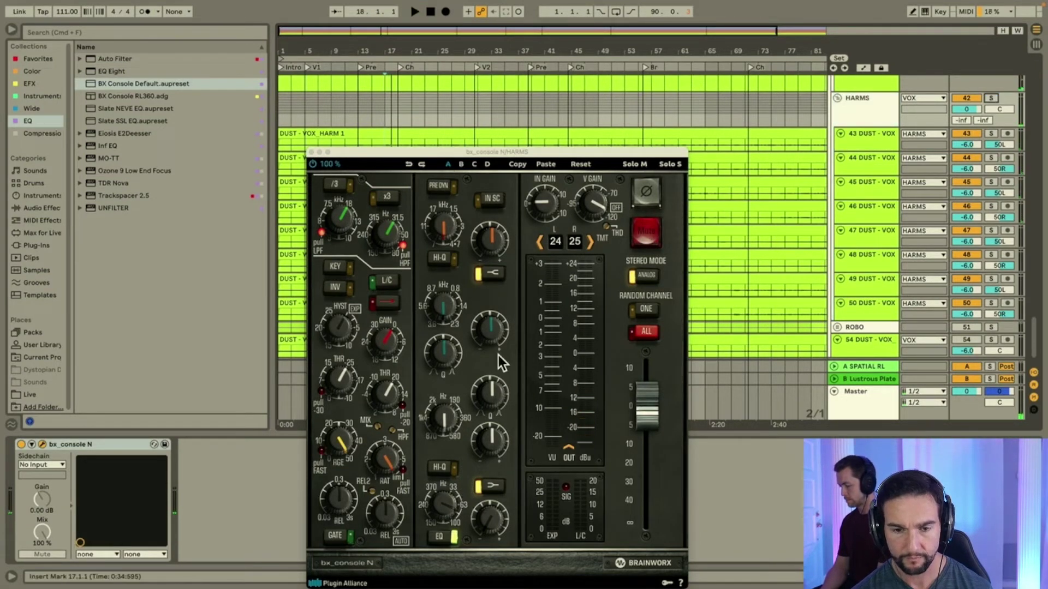
left_click(461, 505)
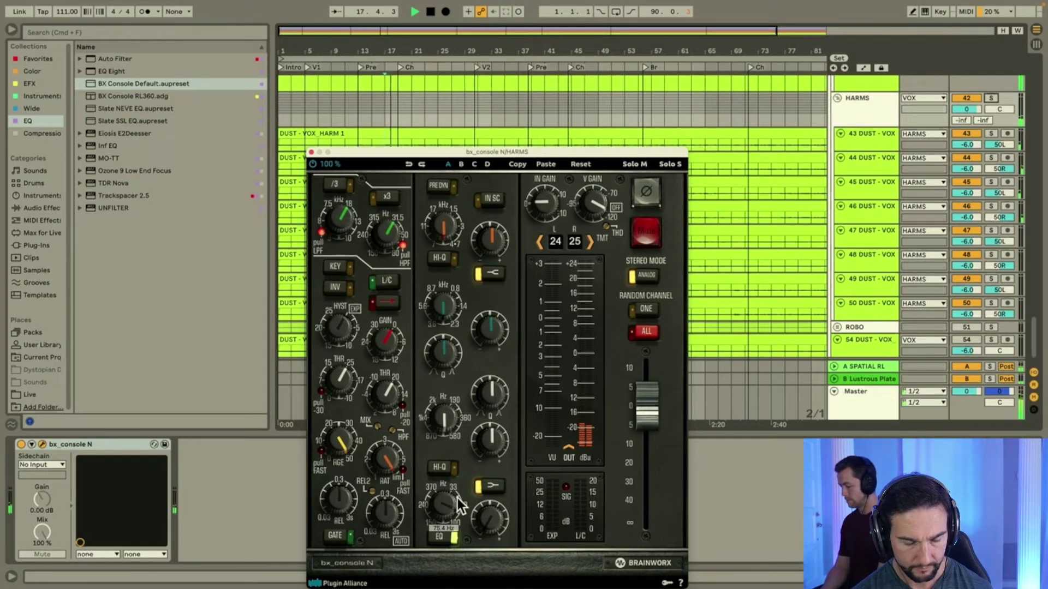
left_click(311, 153)
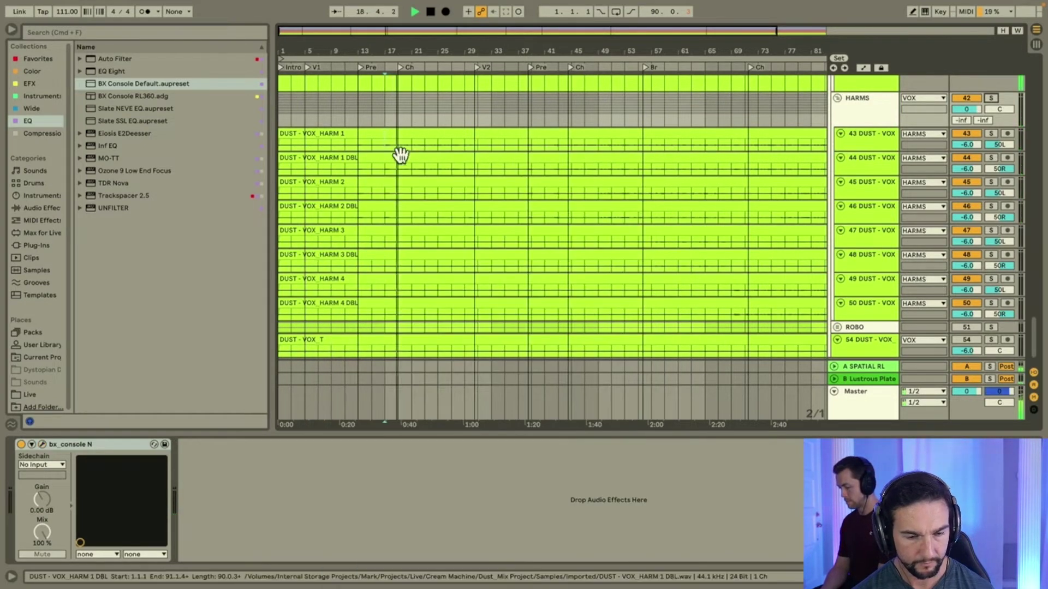
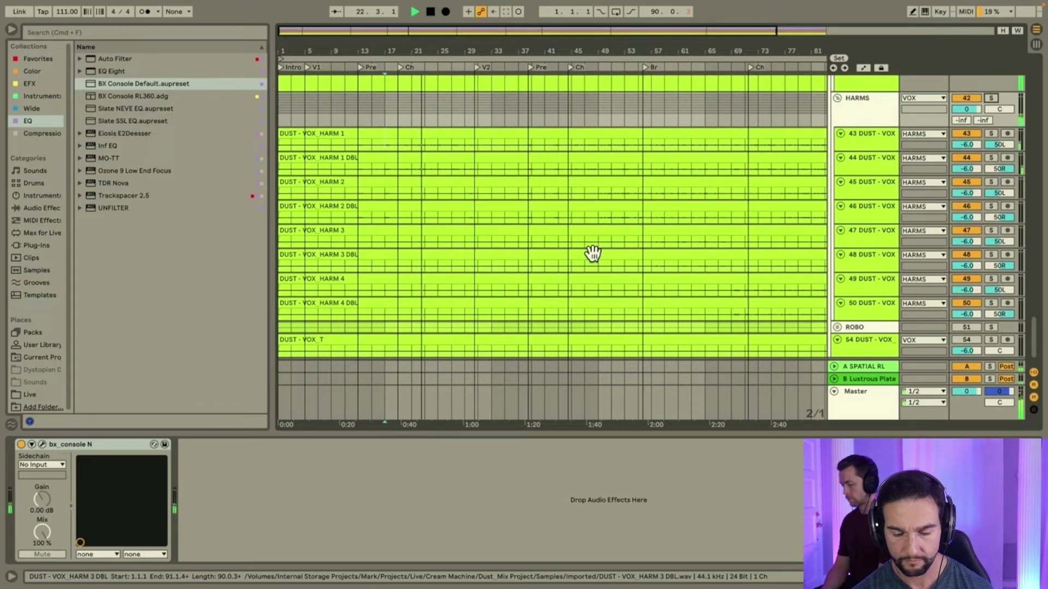
Lower the threshold of the second Ozone 9 Maximizer on the master to -5.1 dB
left_click(856, 393)
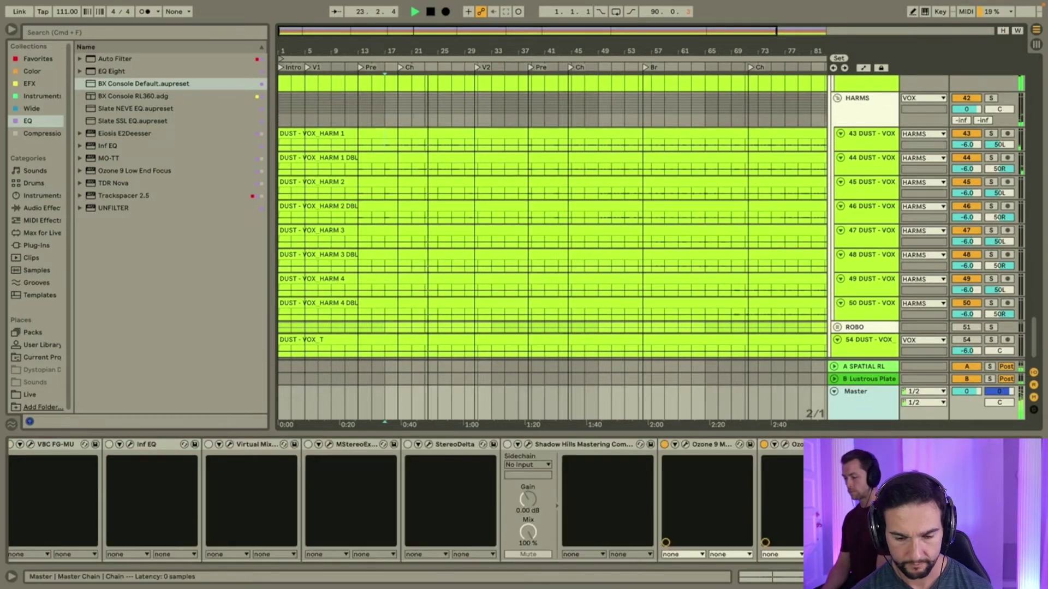
left_click(784, 444)
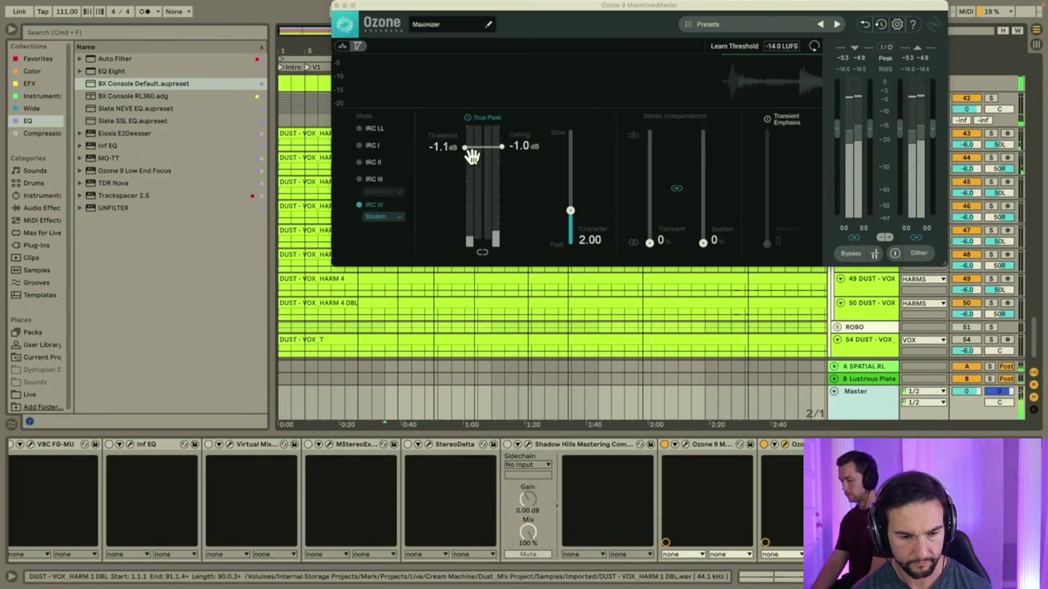
left_click_drag(468, 148, 499, 144)
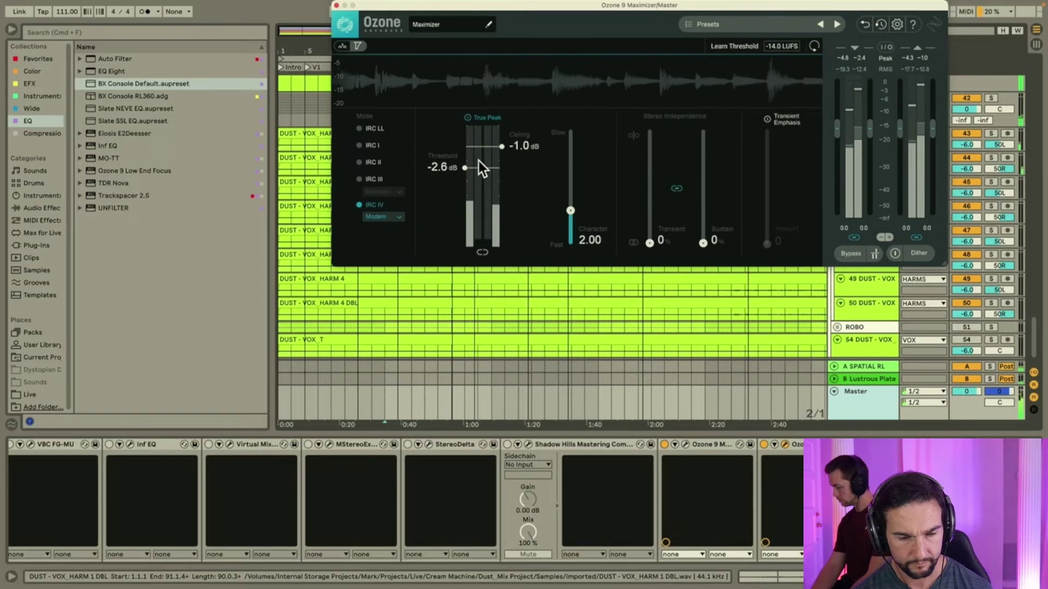
left_click_drag(465, 168, 466, 190)
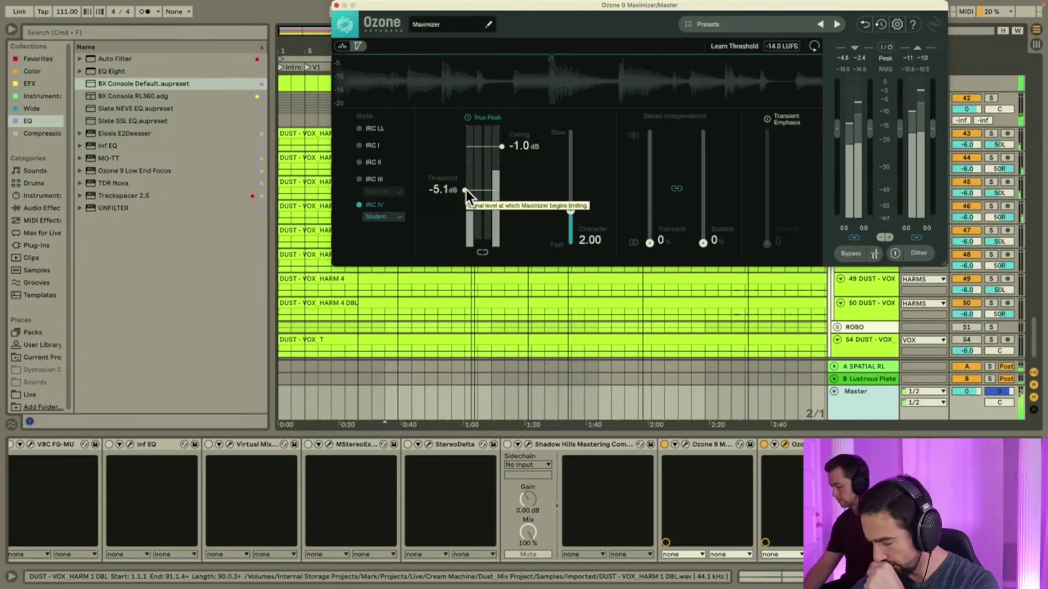
left_click(336, 5)
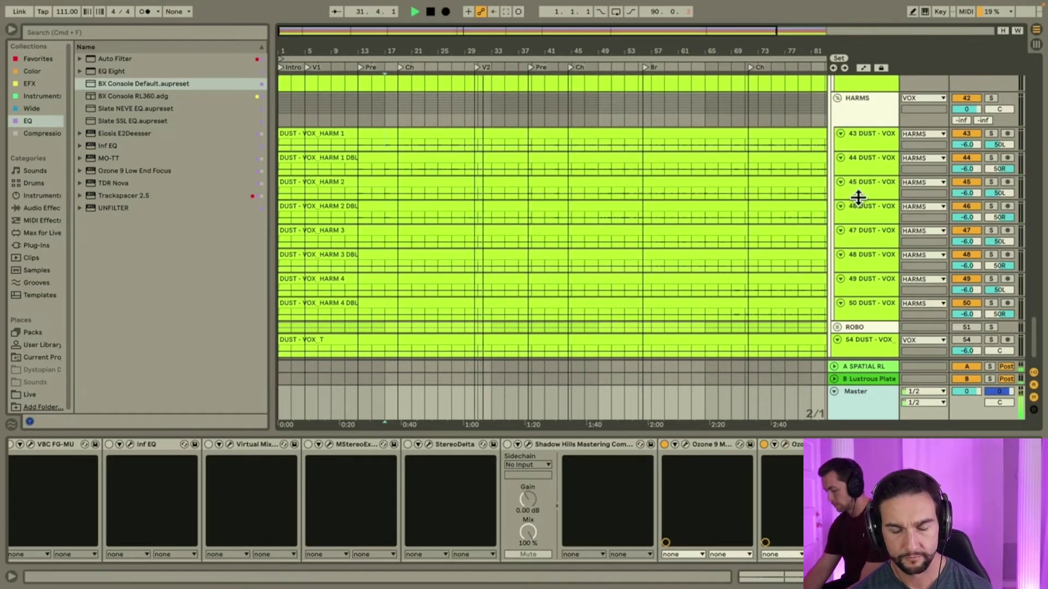
Reset the DUSTROUGHMIX track's volume to 0 dB and solo it briefly to compare against the mix
scroll(858, 199, "up", 5)
scroll(859, 198, "up", 2)
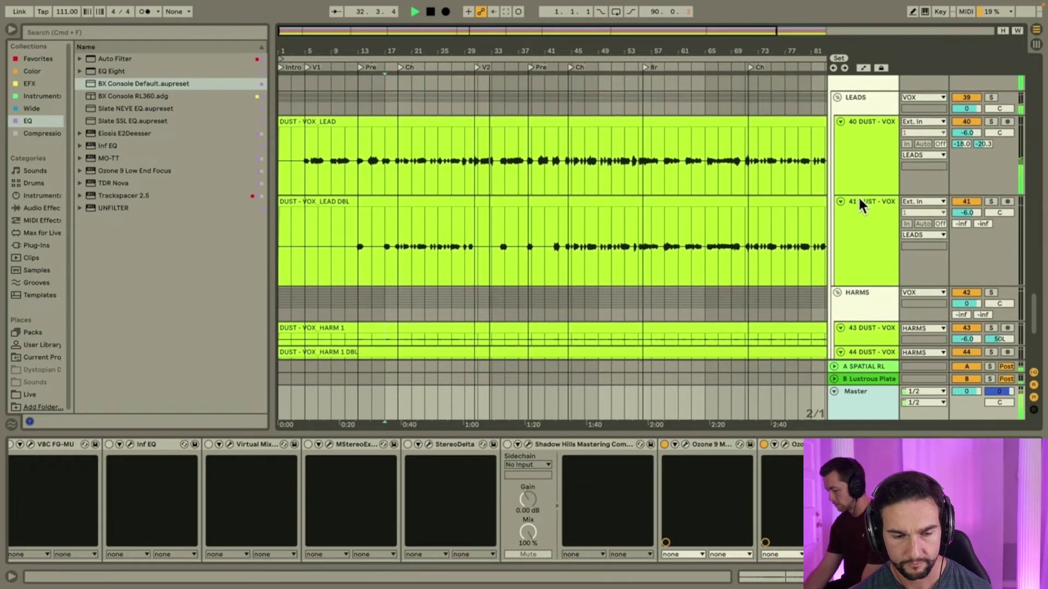
scroll(860, 198, "up", 4)
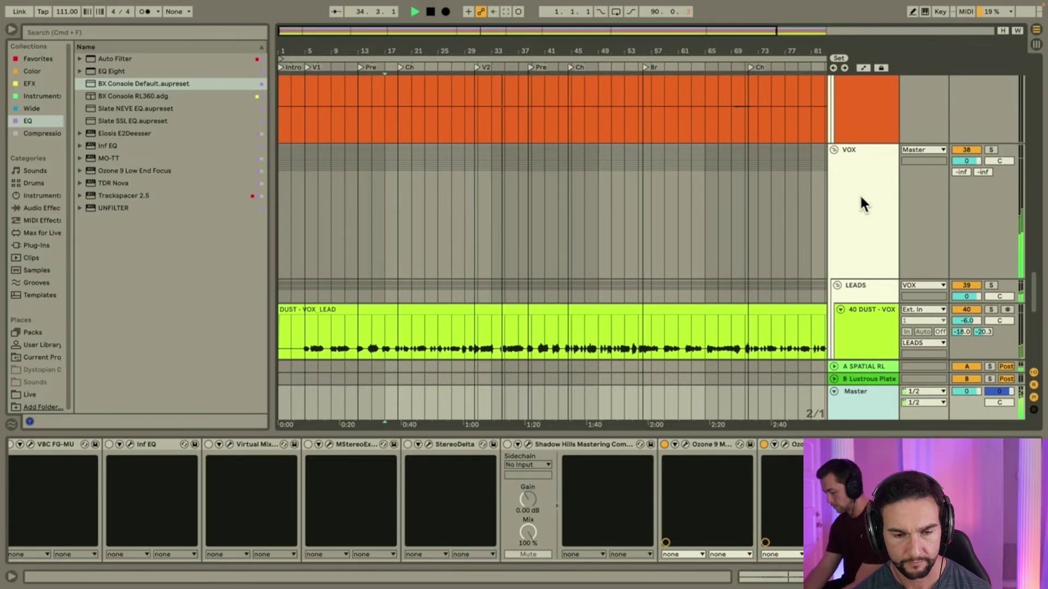
scroll(859, 195, "up", 10)
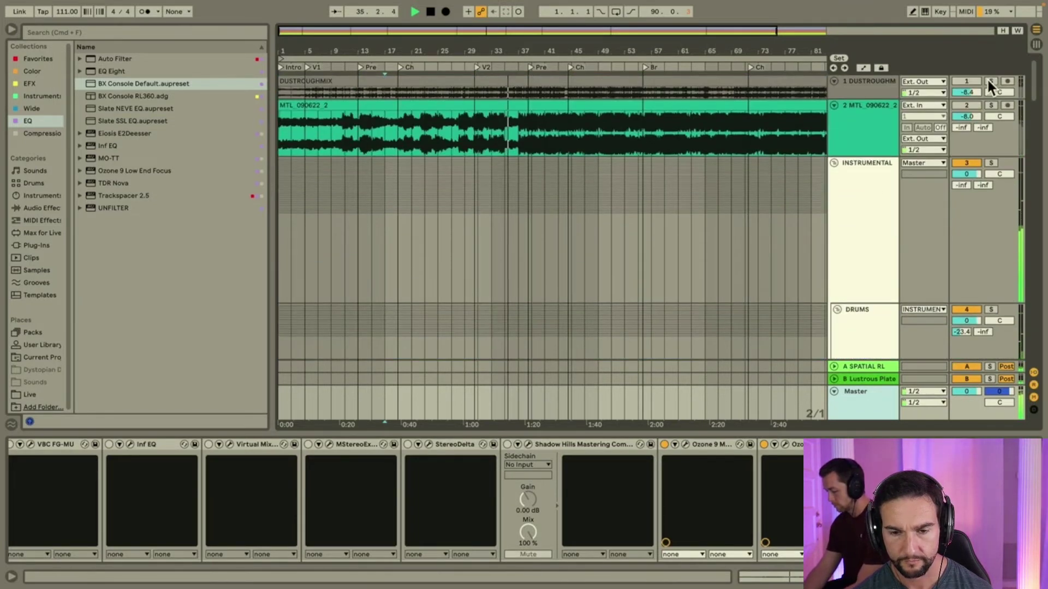
left_click(988, 80)
double_click(973, 92)
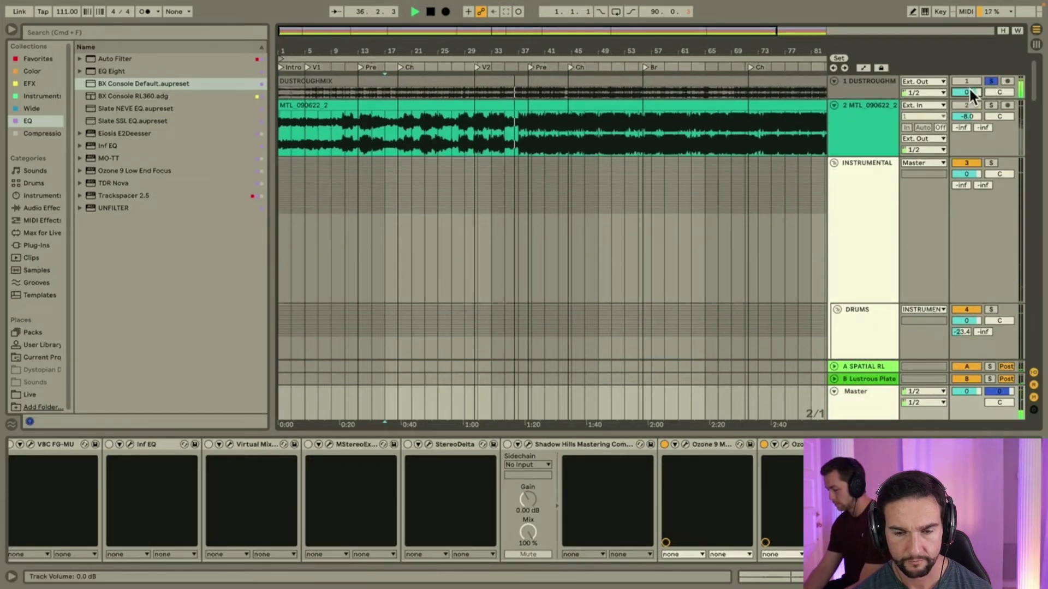
left_click(991, 81)
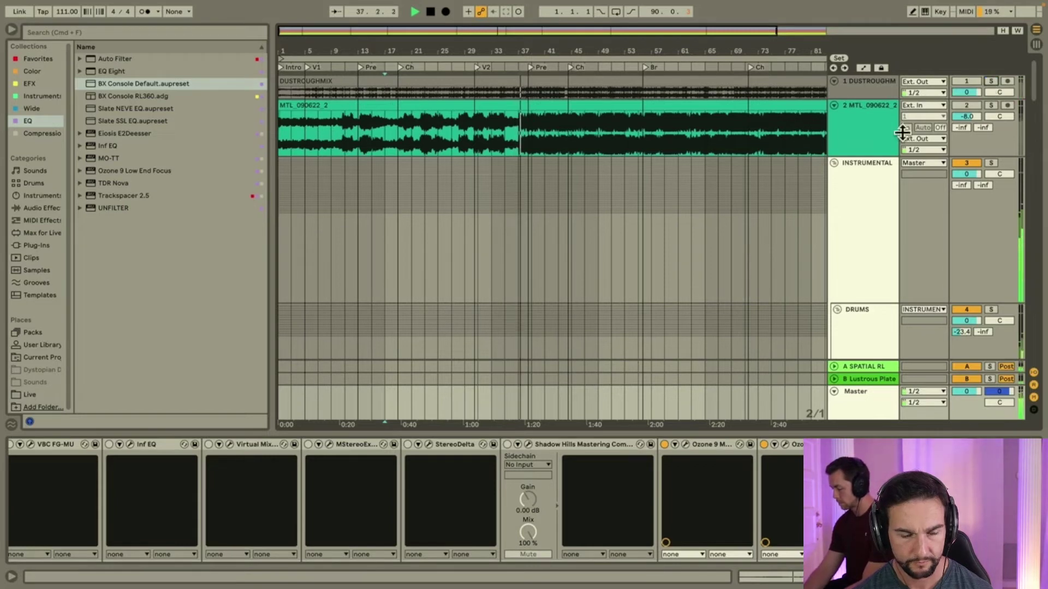
Fold the DRUMS group and solo the BASS group, keeping BASS selected as the target for processing
scroll(854, 283, "down", 5)
scroll(853, 282, "down", 3)
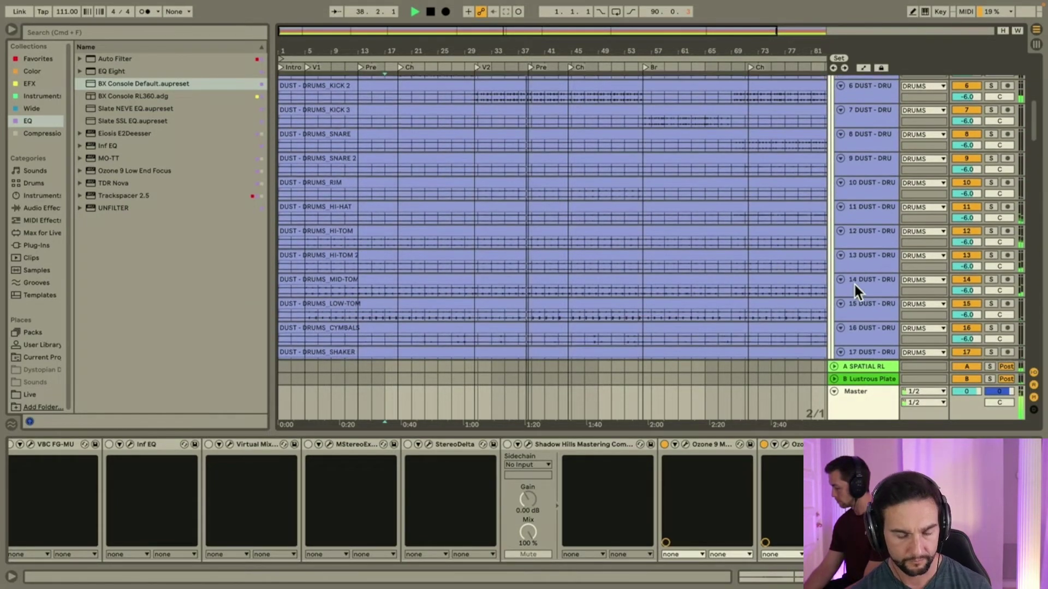
scroll(854, 283, "up", 4)
left_click(854, 169)
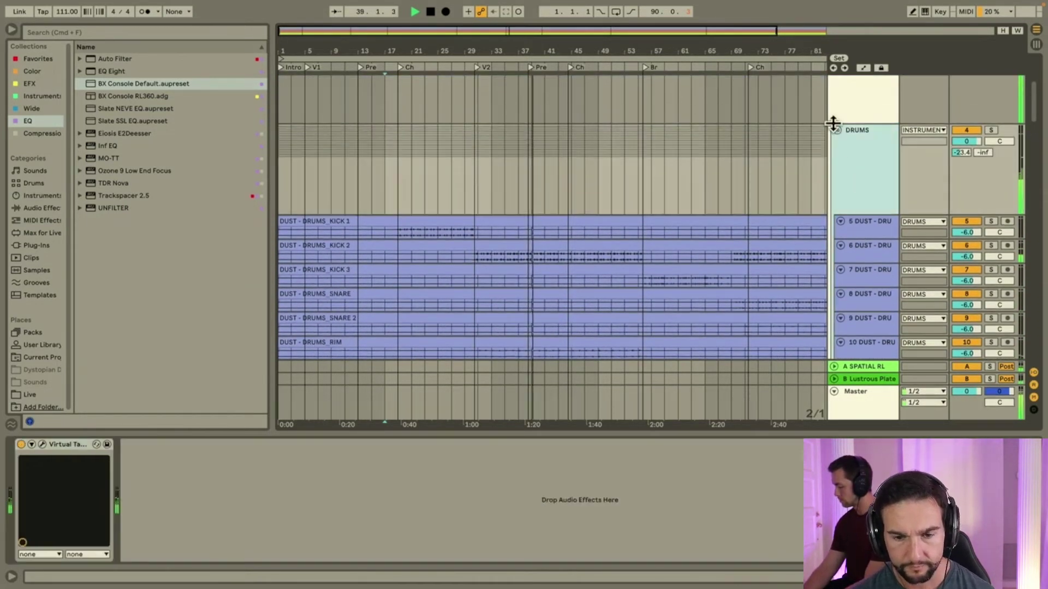
left_click(837, 130)
left_click(866, 179)
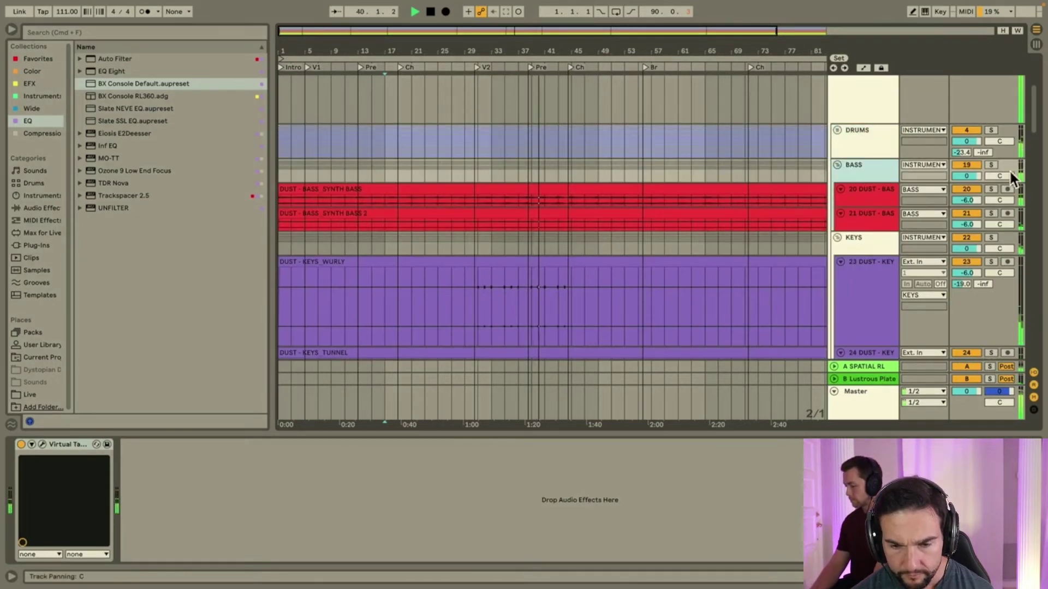
left_click(992, 165)
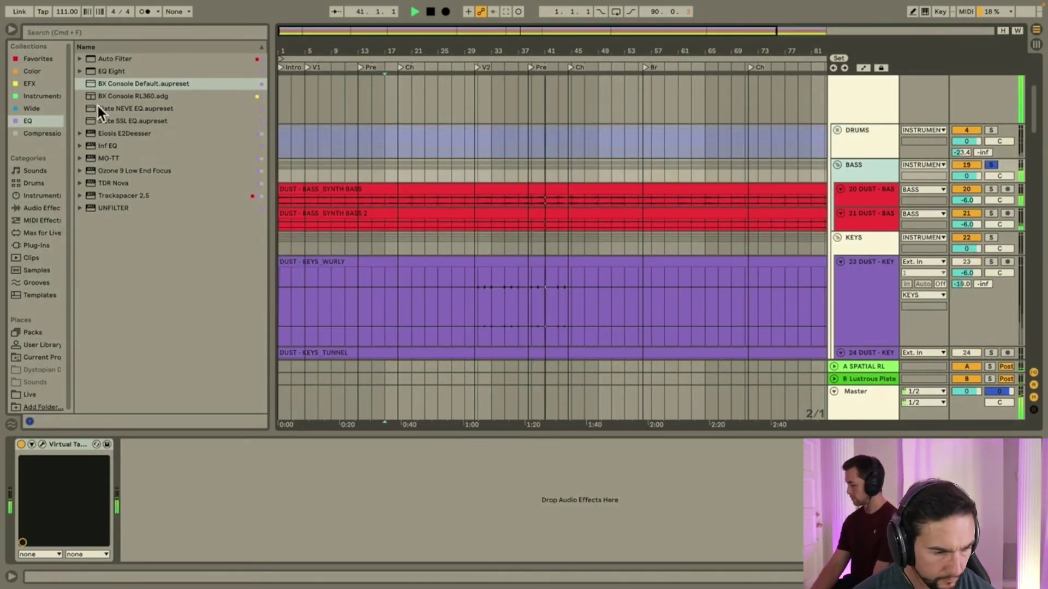
left_click(859, 205)
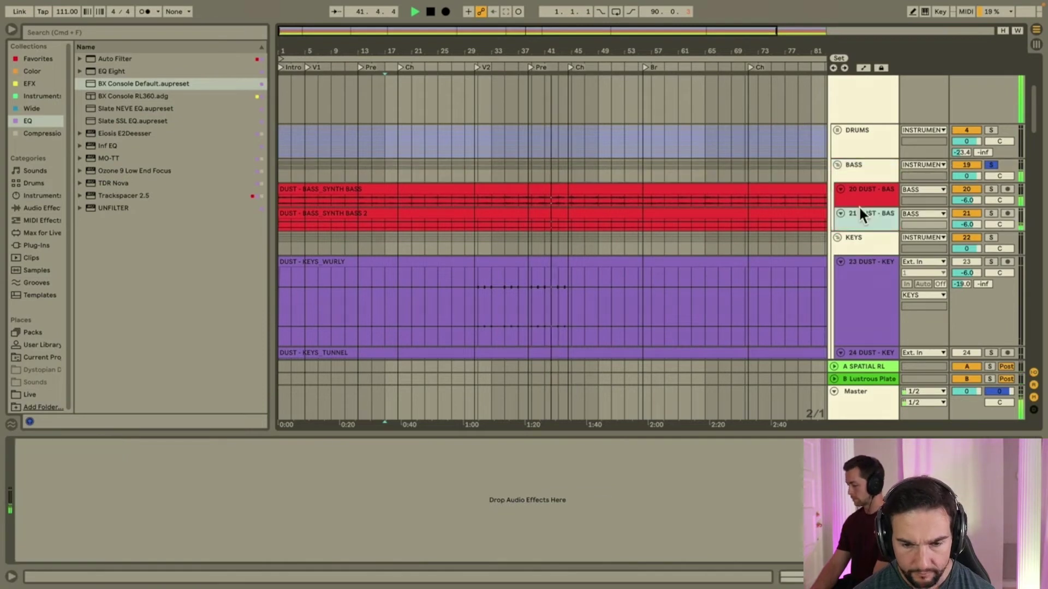
left_click(861, 175)
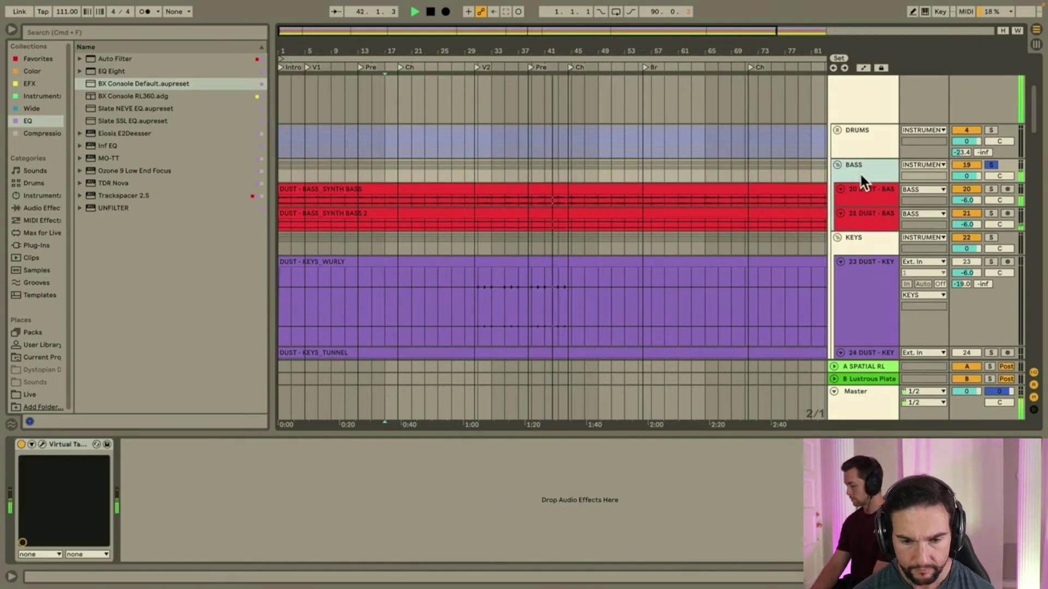
Add TDR Nova to the BASS group, cut band II by about 4.3 dB near 277 Hz, and unsolo the group
double_click(107, 183)
left_click_drag(542, 121, 524, 147)
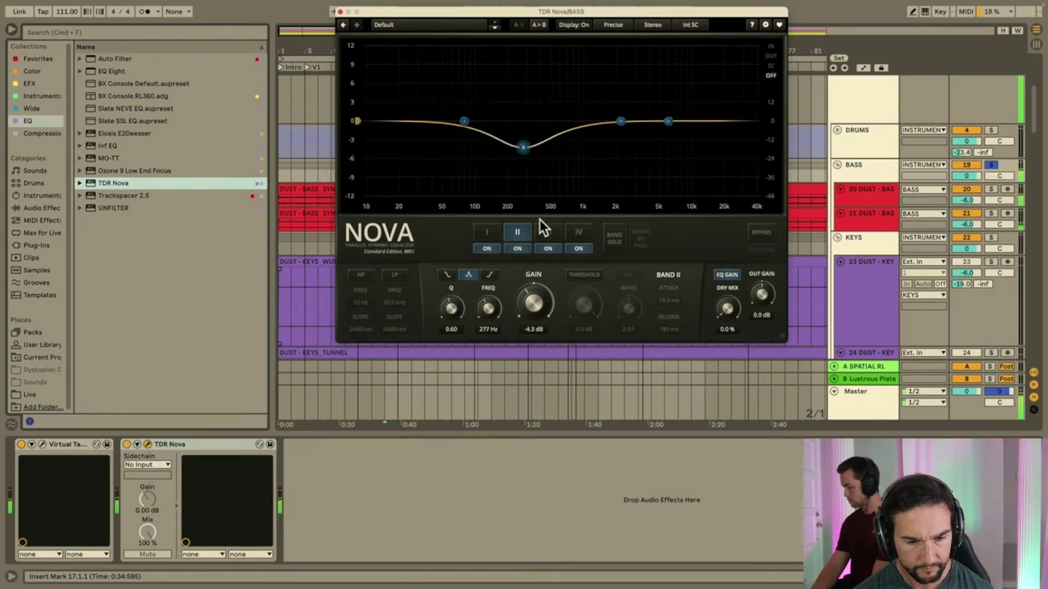
left_click(992, 166)
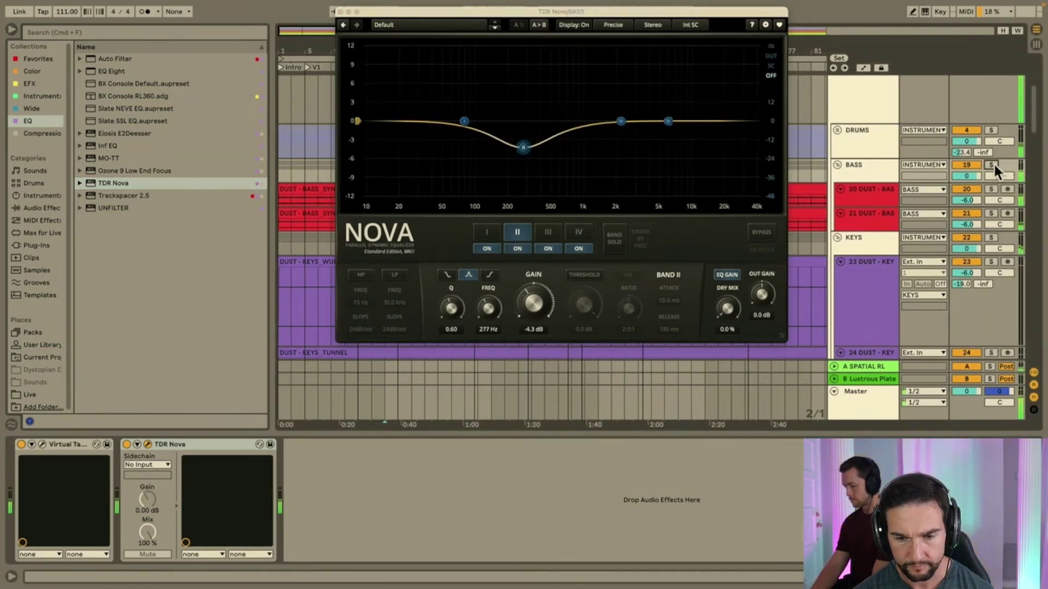
Refine the BASS group's Nova band II to about -2.6 dB at 188 Hz with the output spectrum shown, and close the plugin
left_click(525, 148)
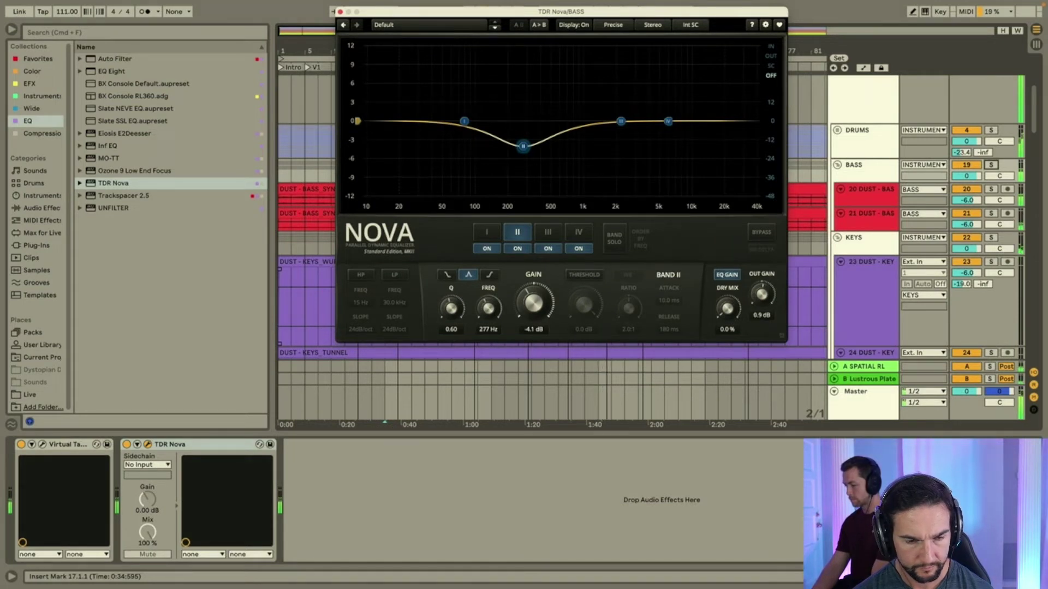
mouse_move(523, 147)
left_mouse_down()
mouse_move(526, 125)
mouse_move(507, 143)
left_mouse_up()
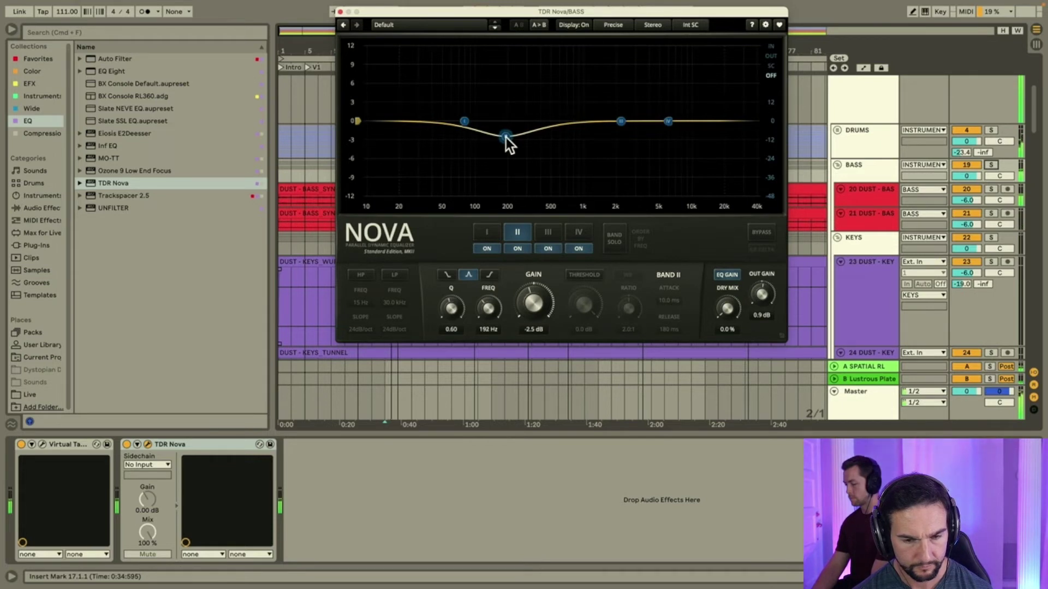
left_click(768, 57)
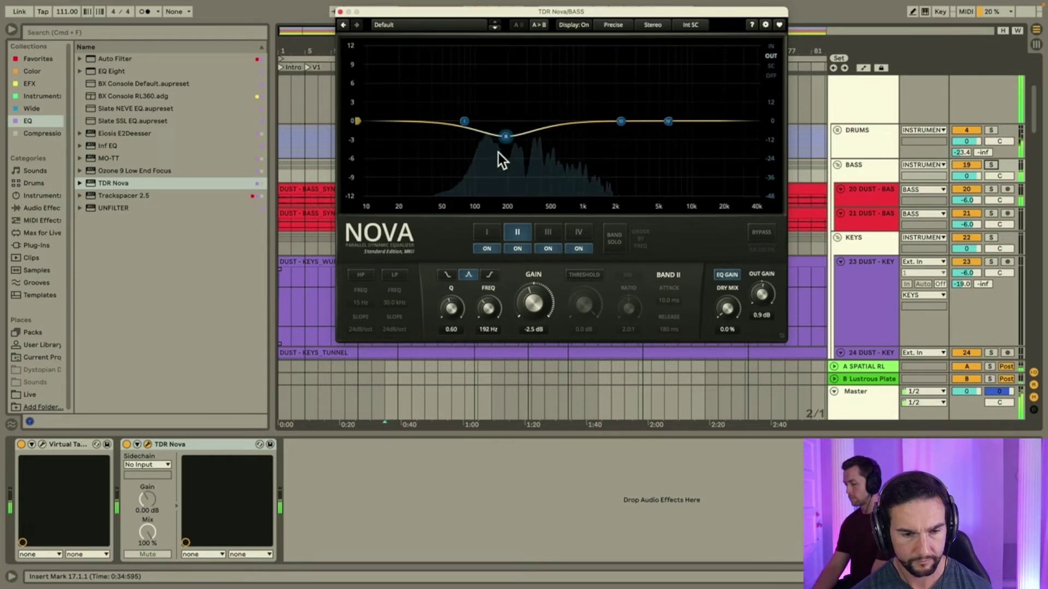
left_click_drag(503, 138, 501, 140)
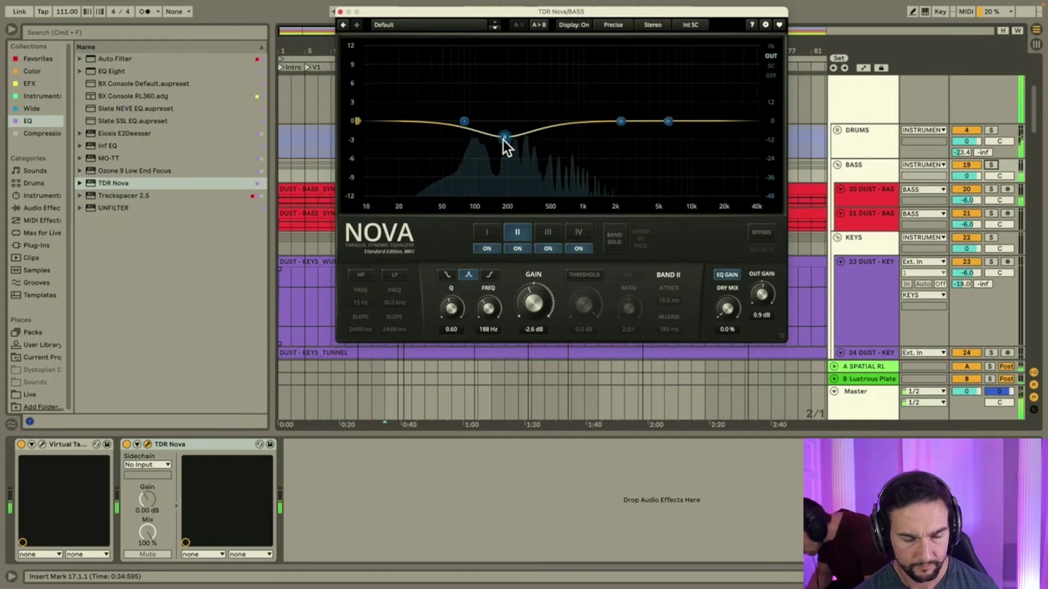
left_click(339, 12)
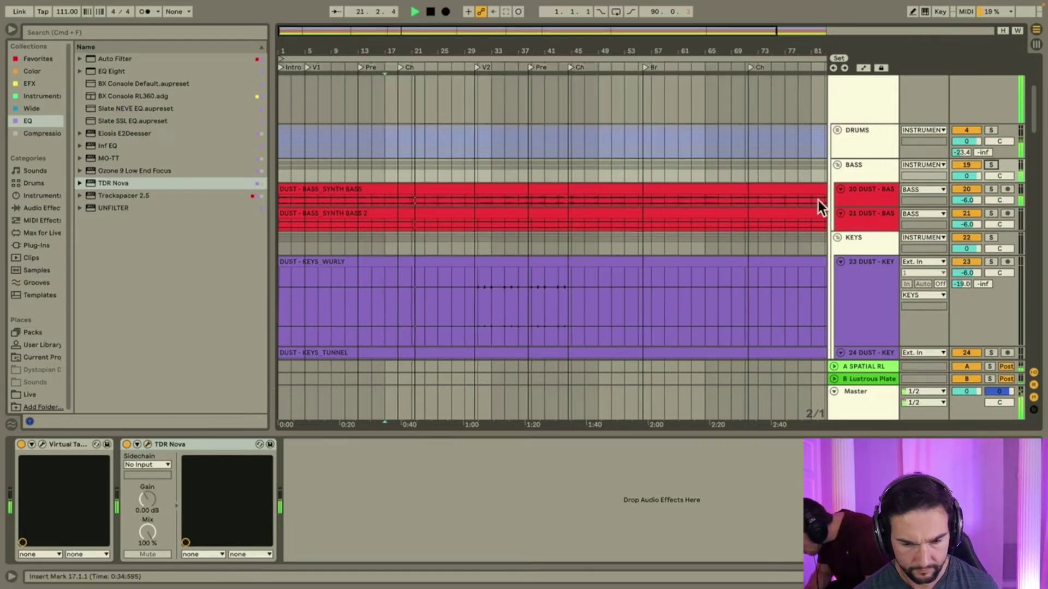
Add StereoDelta to the SYNTH BASS track and turn up its stereo width
left_click(879, 200)
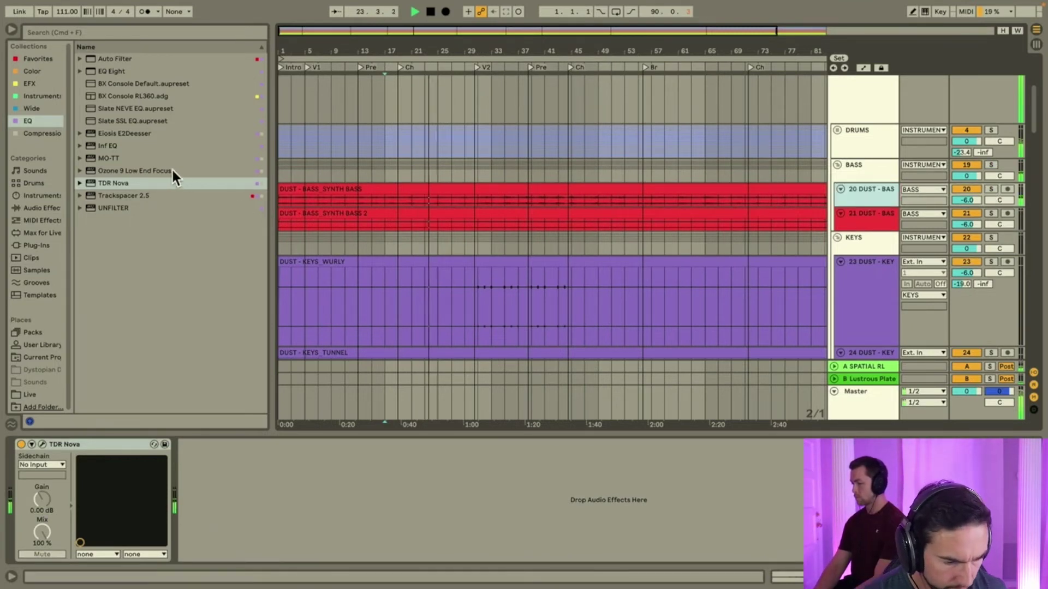
left_click(33, 108)
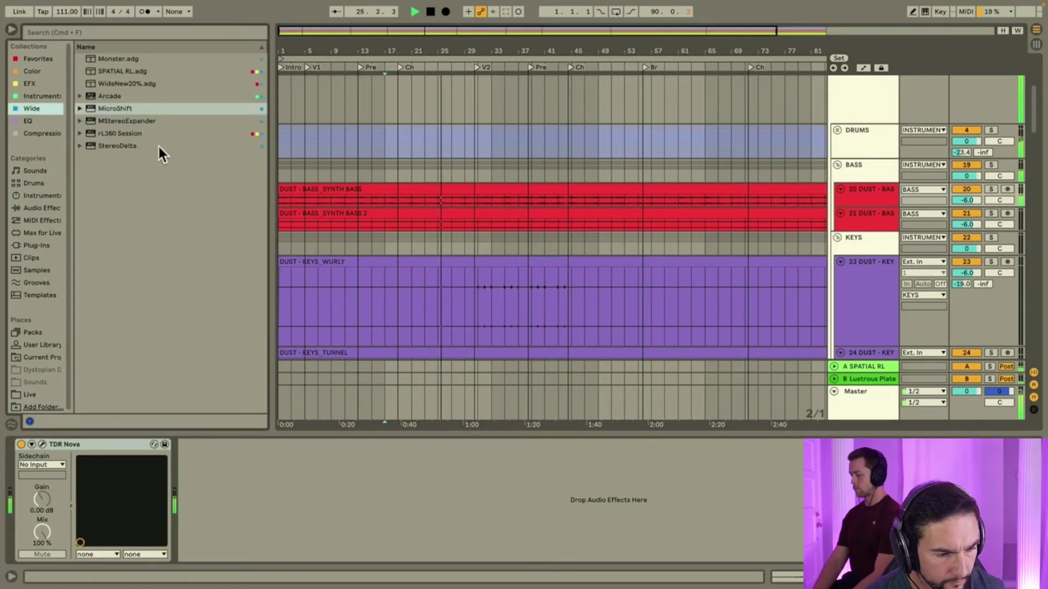
left_click(131, 146)
double_click(131, 146)
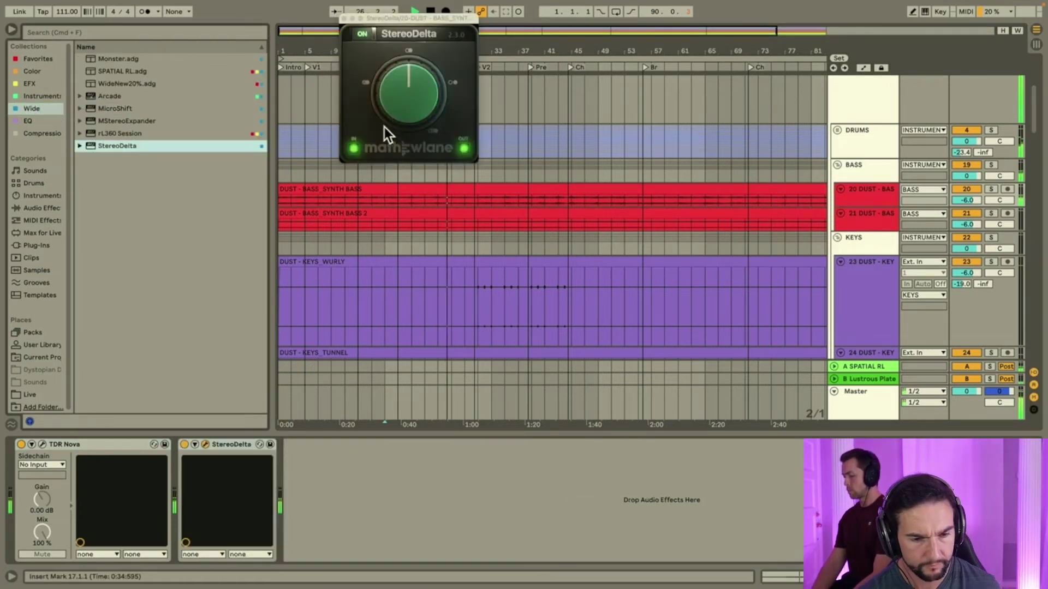
mouse_move(411, 77)
left_mouse_down()
mouse_move(414, 57)
mouse_move(410, 67)
left_mouse_up()
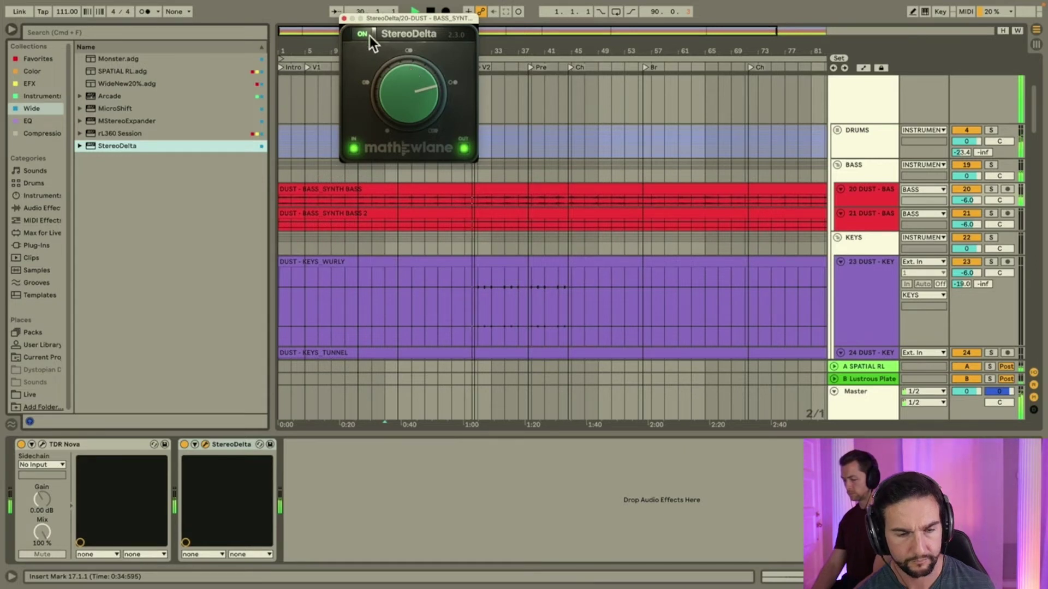
left_click(344, 18)
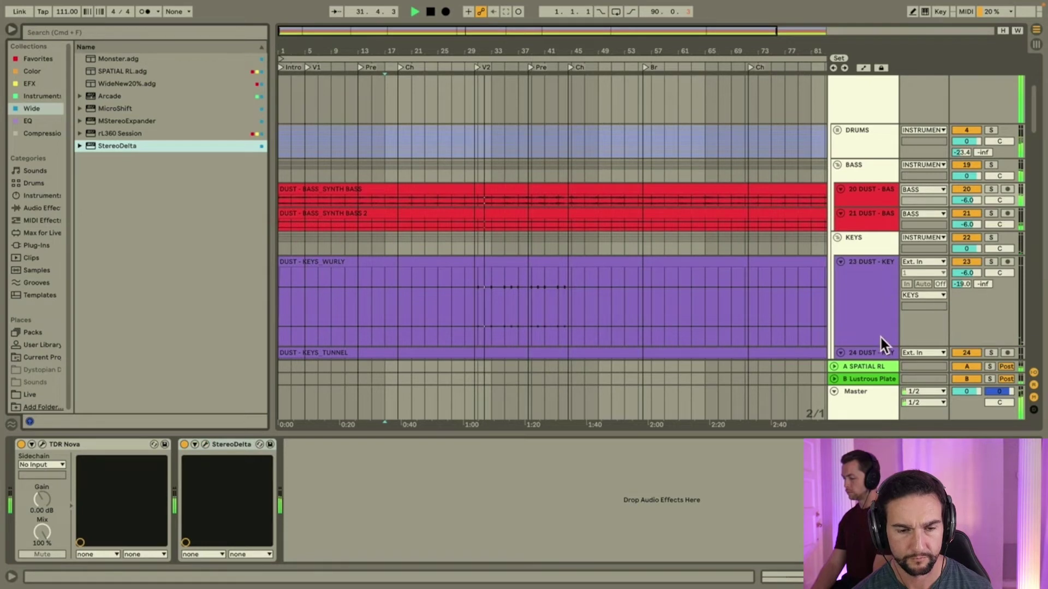
Enable Supercharger GT at the start of the master chain and raise its saturation to about 2.25
left_click(870, 401)
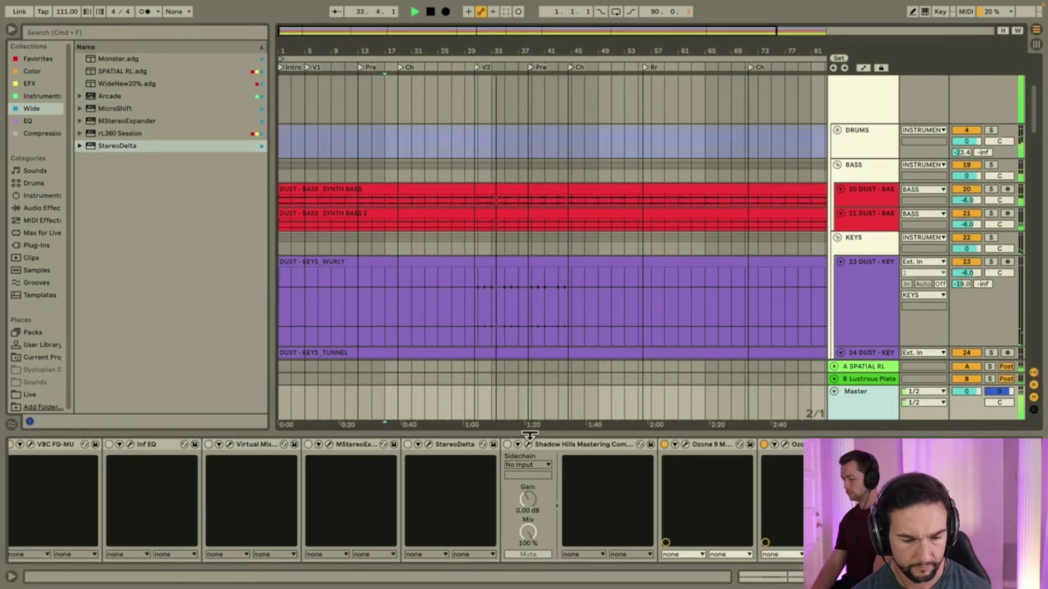
scroll(444, 483, "left", 5)
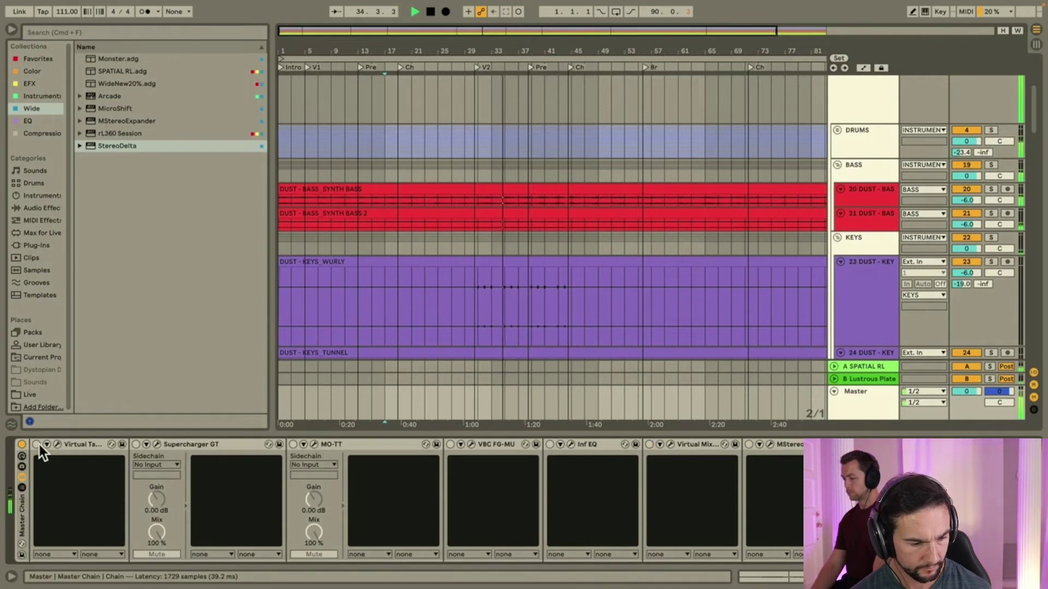
left_click(136, 444)
left_click(157, 444)
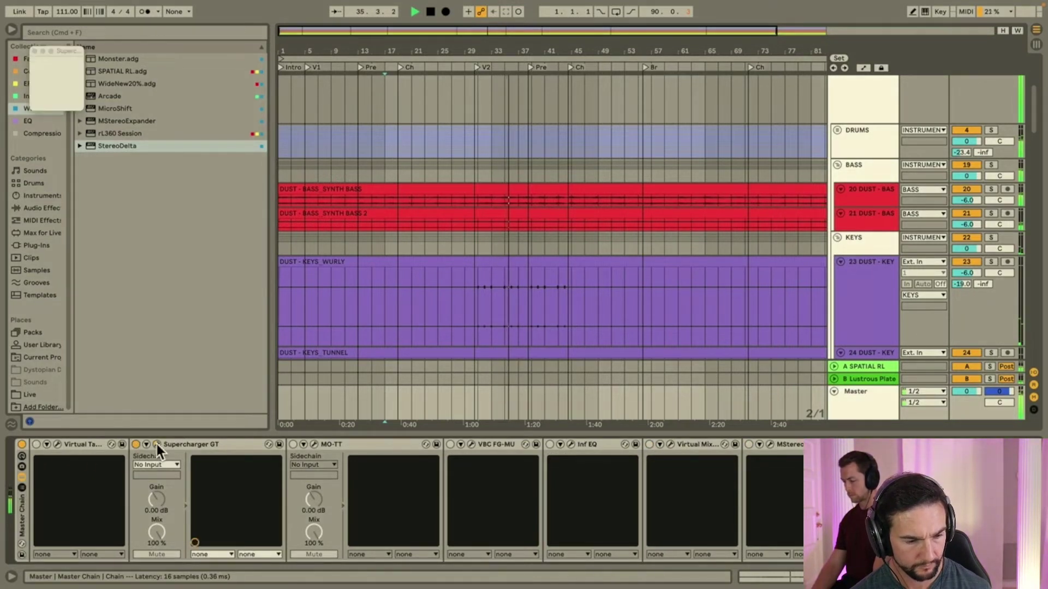
left_click_drag(129, 139, 129, 122)
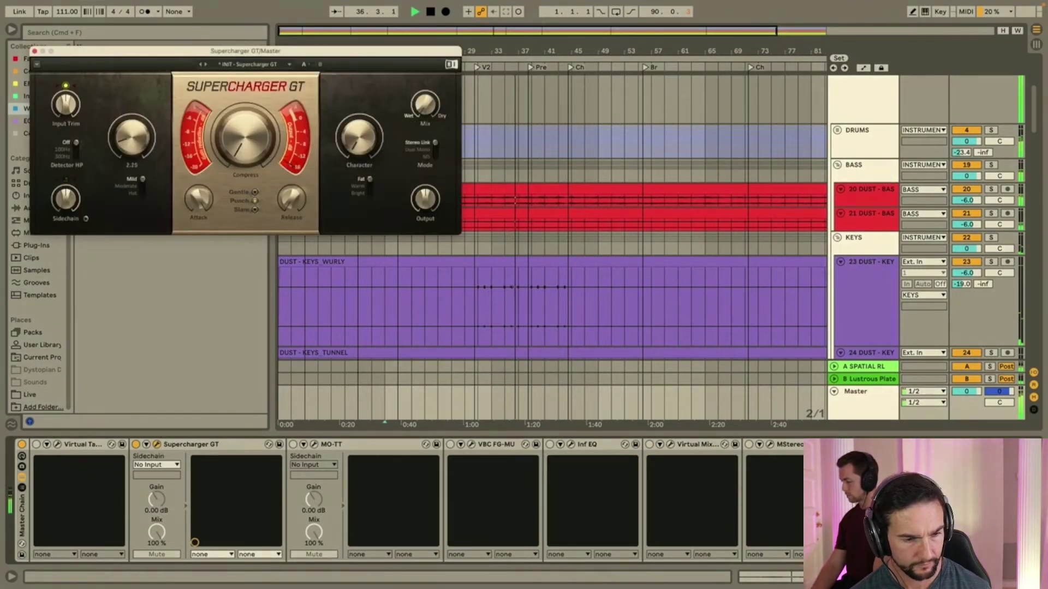
left_click(35, 51)
Unfold the DRUMS group and load the BX Console Default preset onto the group
scroll(594, 241, "up", 6)
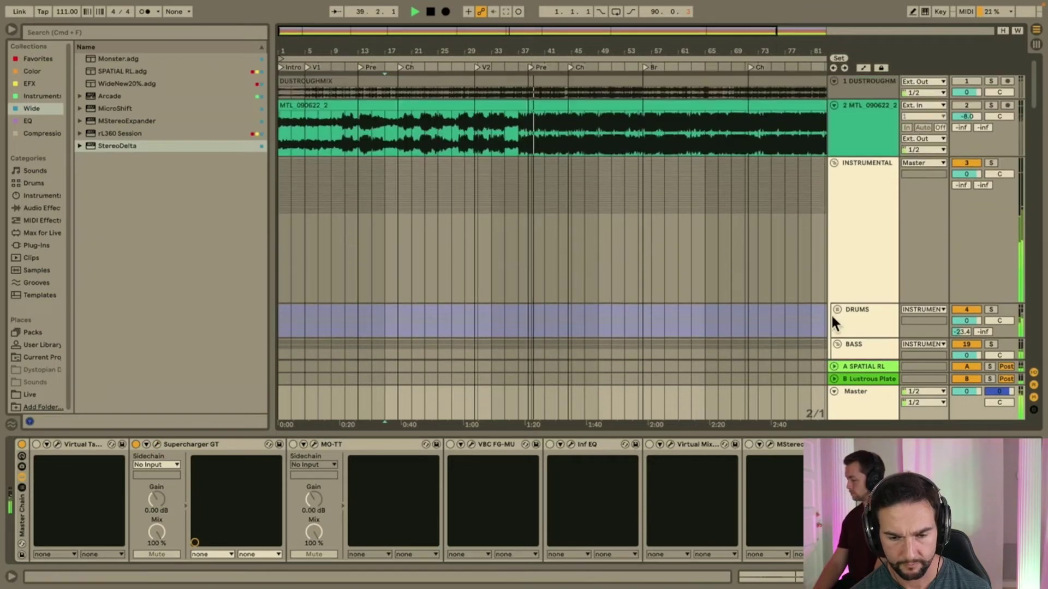
left_click(853, 317)
left_click(836, 309)
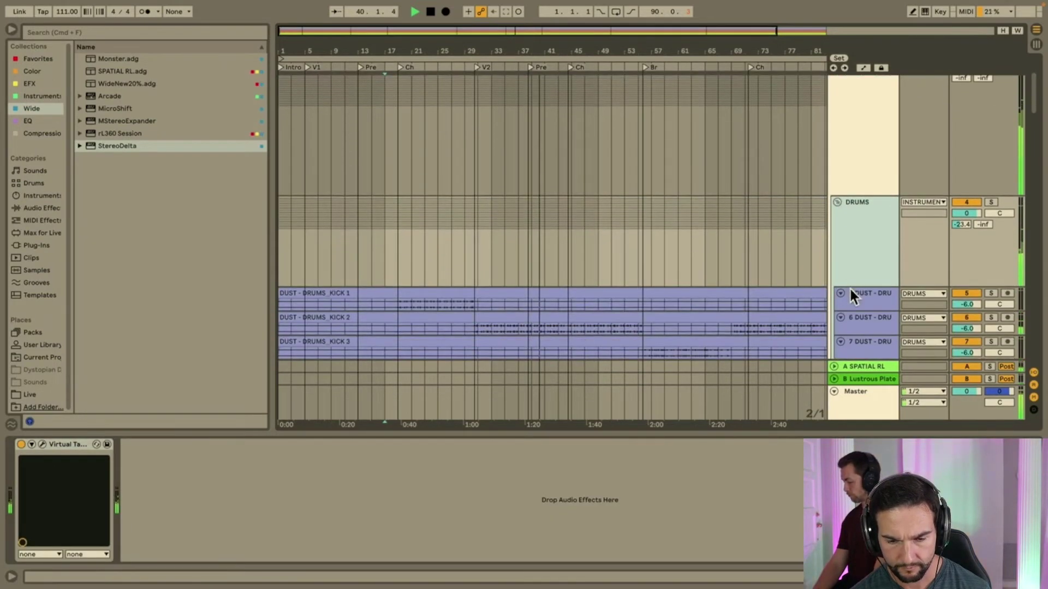
left_click(866, 327)
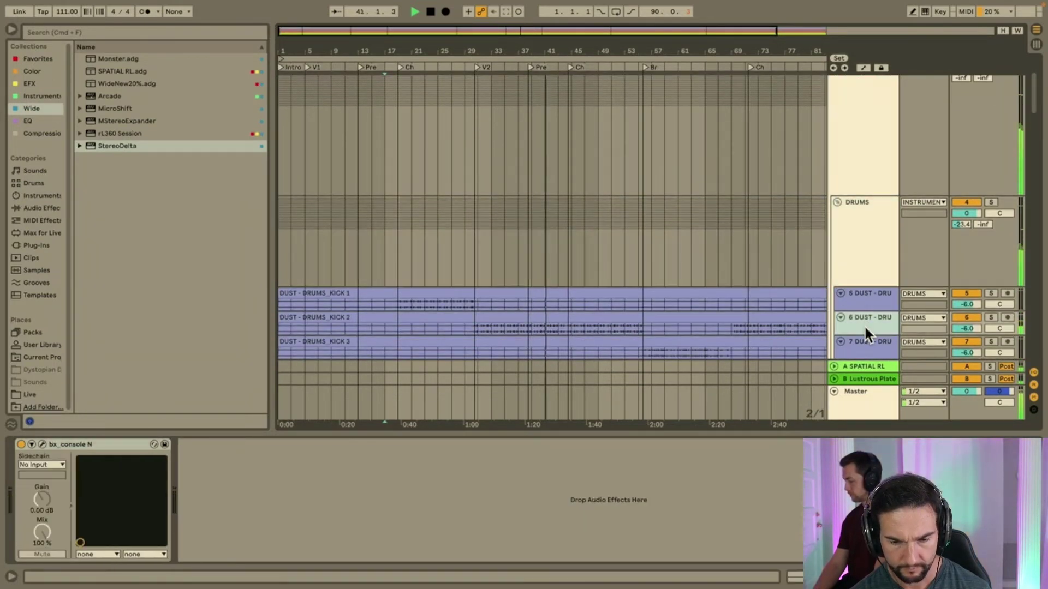
left_click(871, 240)
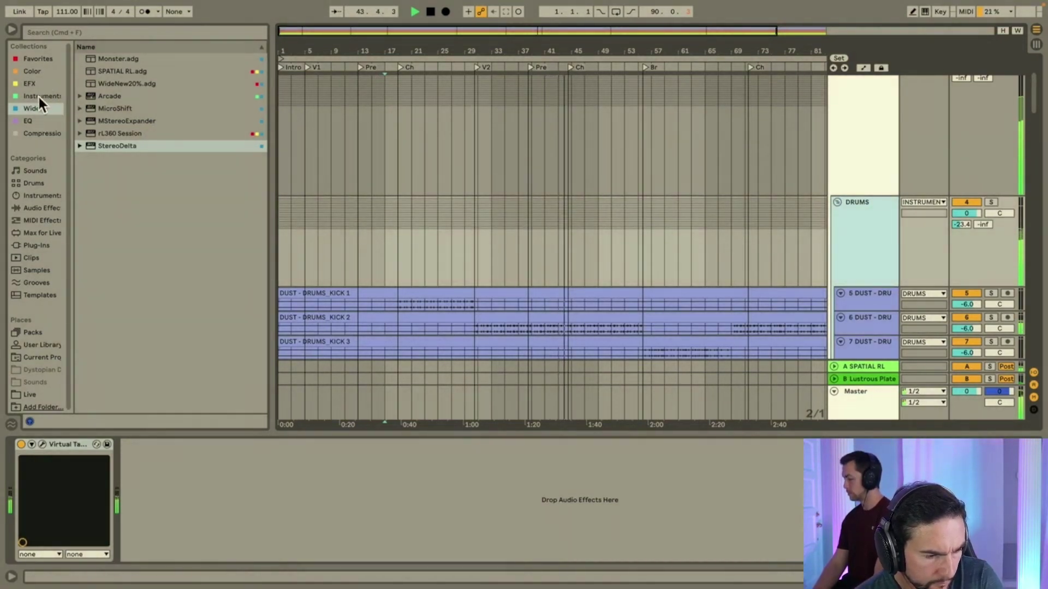
left_click(40, 118)
double_click(162, 84)
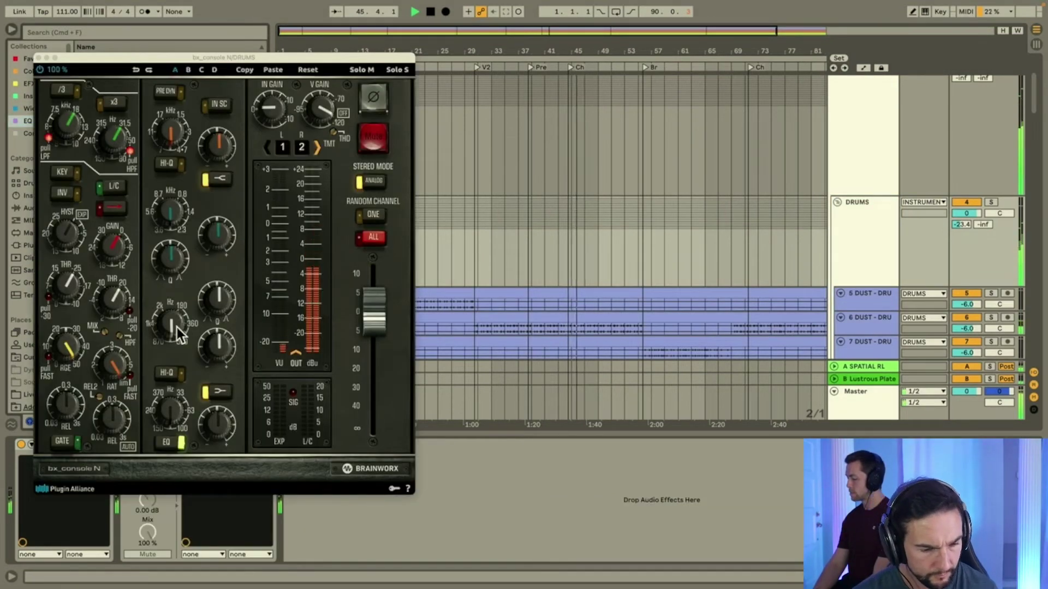
Adjust the drum console's low-mid frequency, cut that band's gain, randomize all channels, and solo the DRUMS group
left_click_drag(174, 326, 195, 350)
left_click(362, 239)
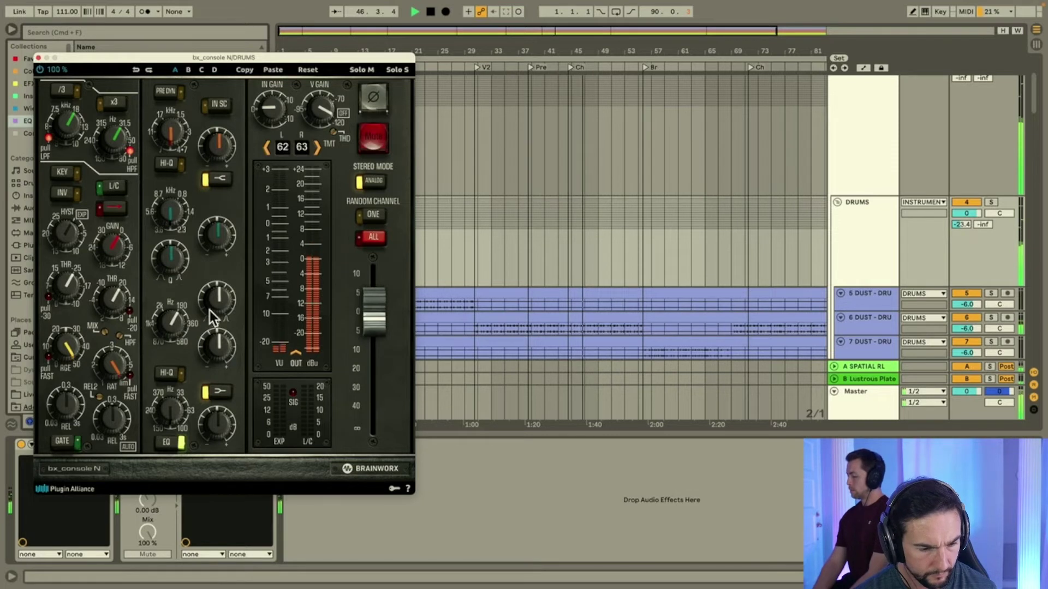
left_click_drag(217, 305, 215, 312)
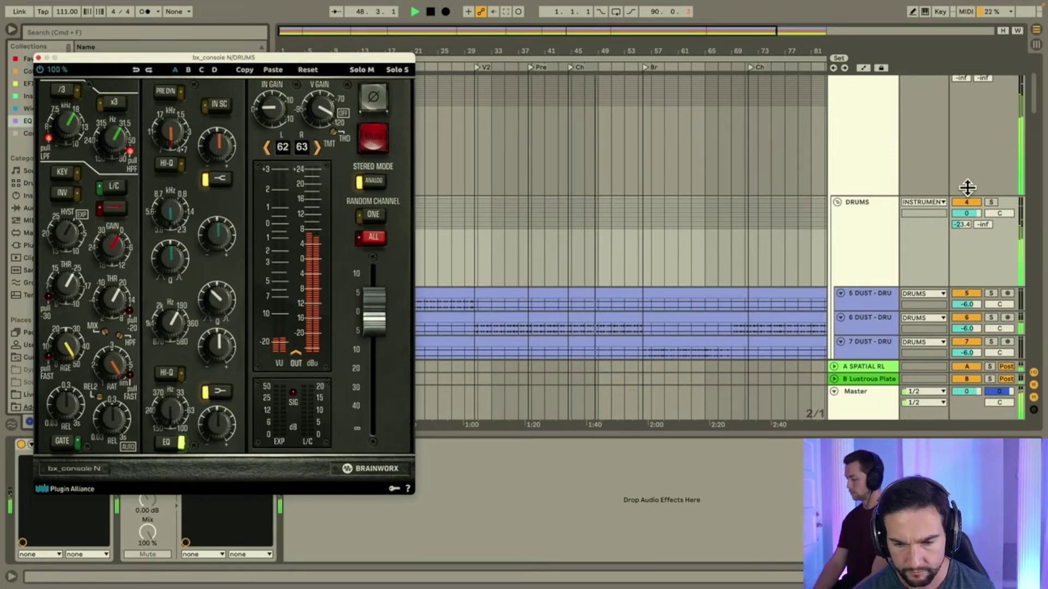
left_click(991, 202)
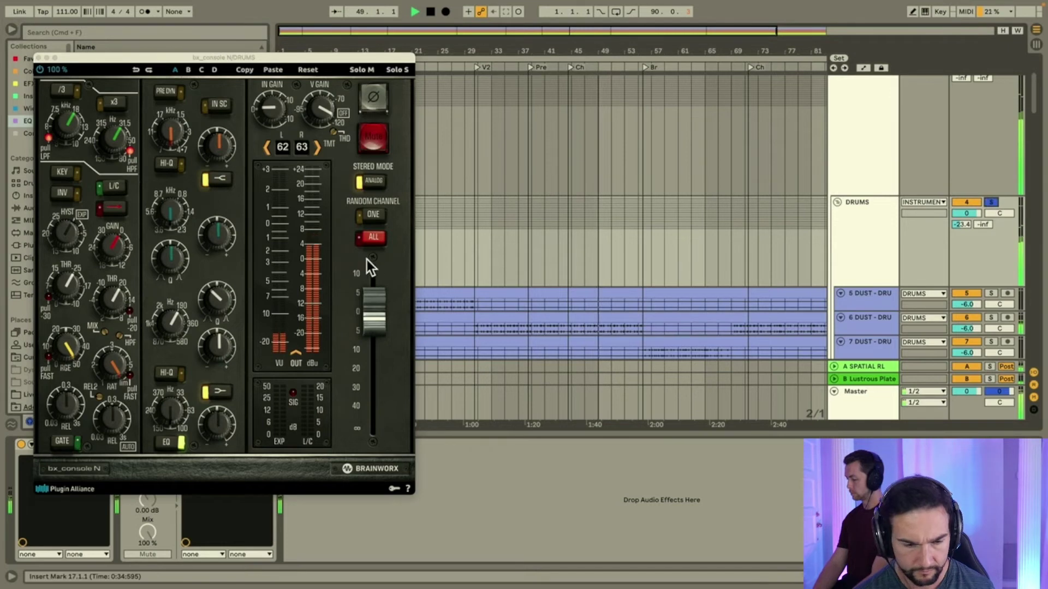
Cut the drum console's low-mid band gain further, and unsolo the DRUMS group to hear it in the full mix
left_click(220, 291)
mouse_move(218, 349)
left_mouse_down()
mouse_move(223, 355)
mouse_move(229, 331)
left_mouse_up()
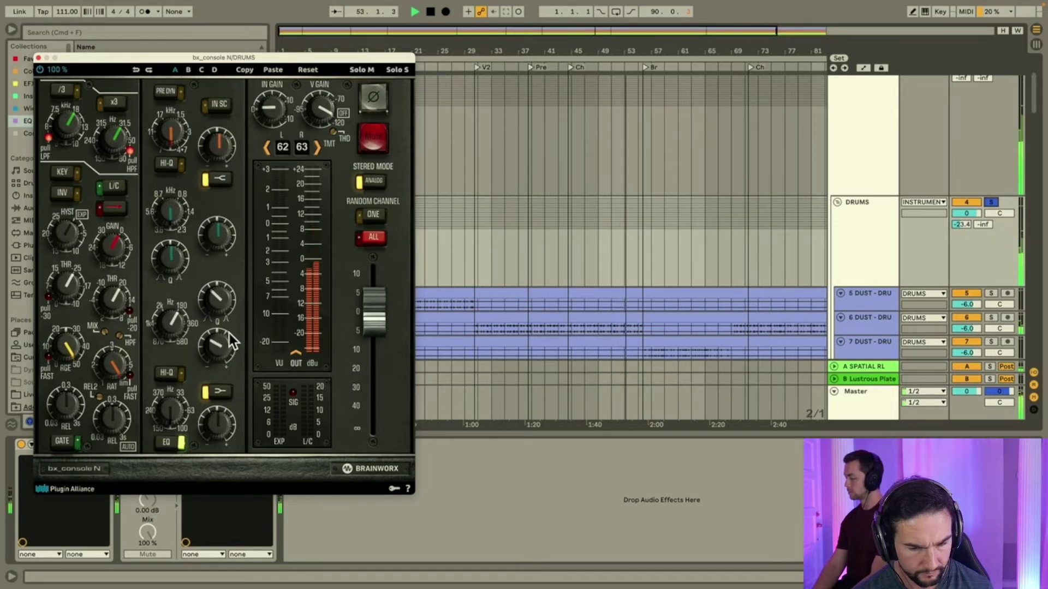
left_click(993, 204)
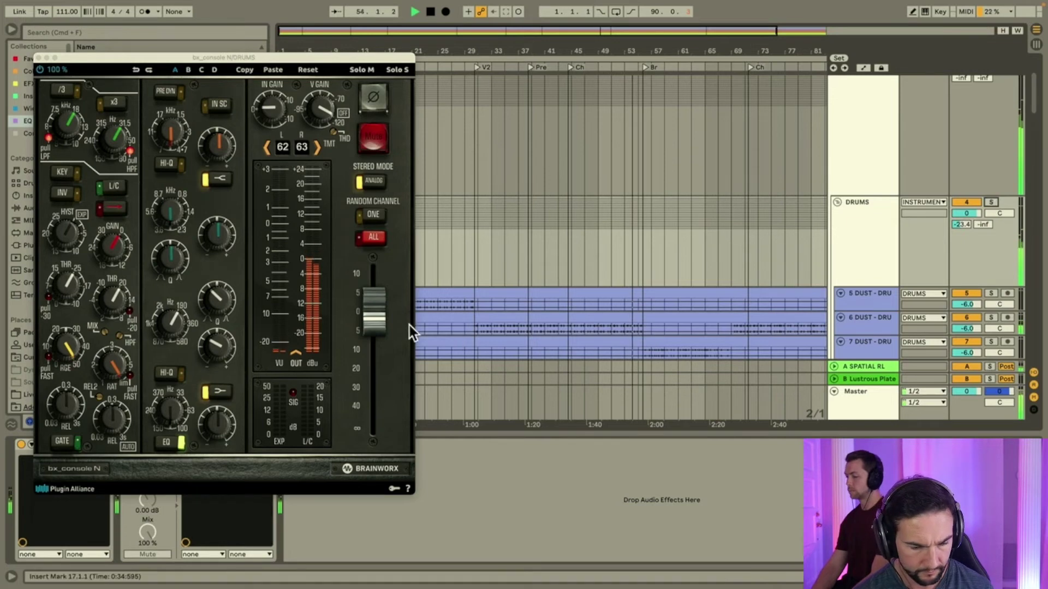
left_click(380, 322)
left_click_drag(379, 323, 380, 322)
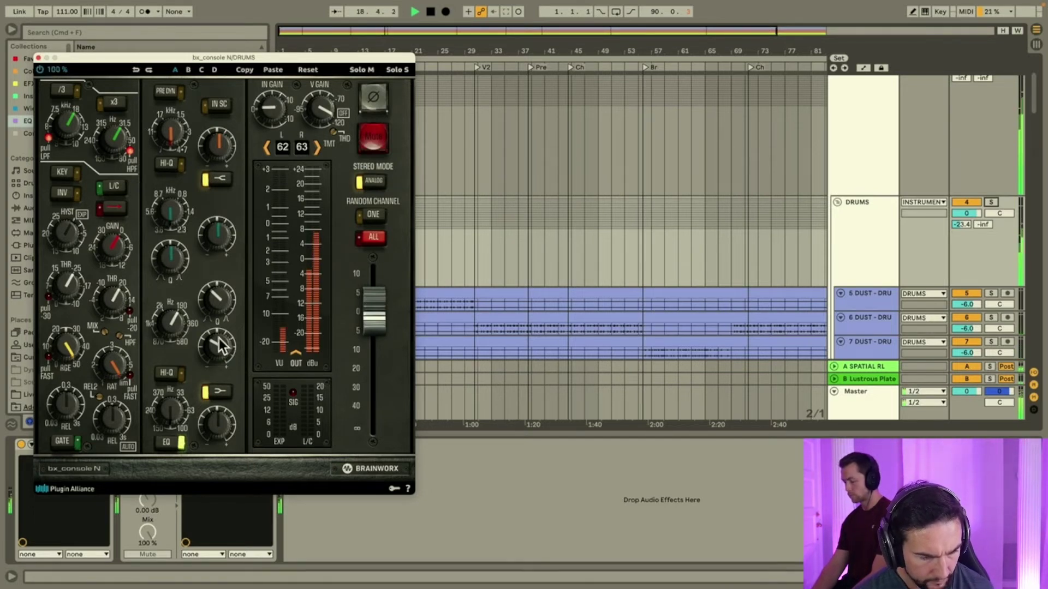
left_click(39, 60)
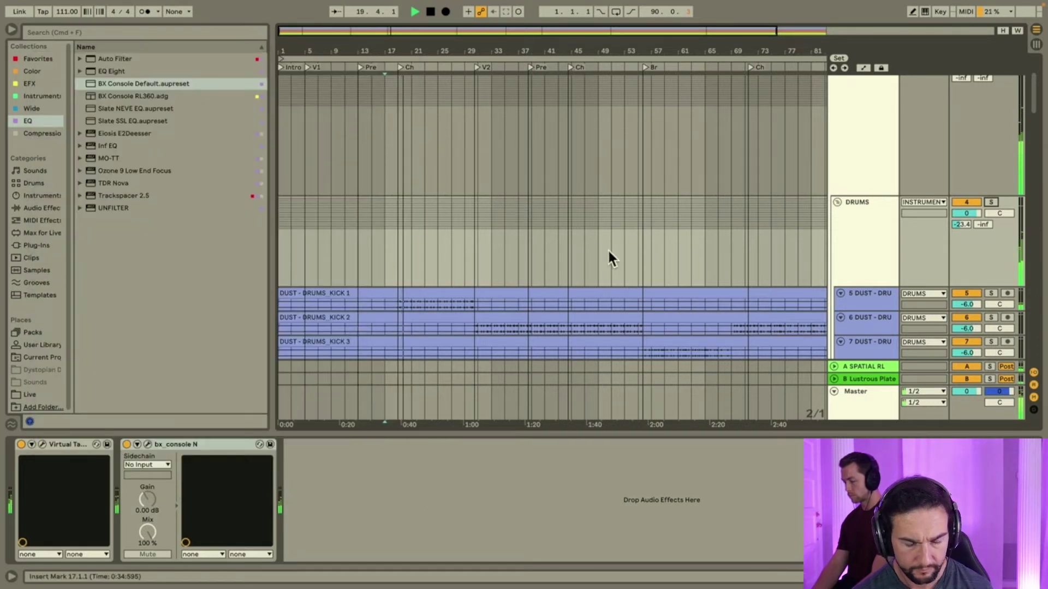
Stop playback and reopen the DRUMS group's bx_console N to review its settings
scroll(676, 257, "up", 5)
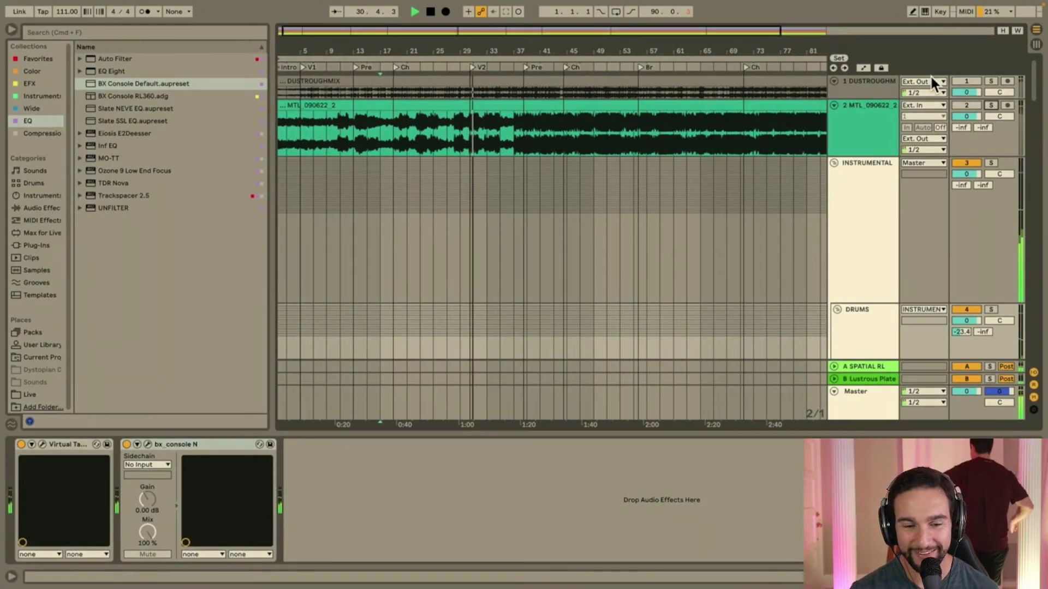
key("space")
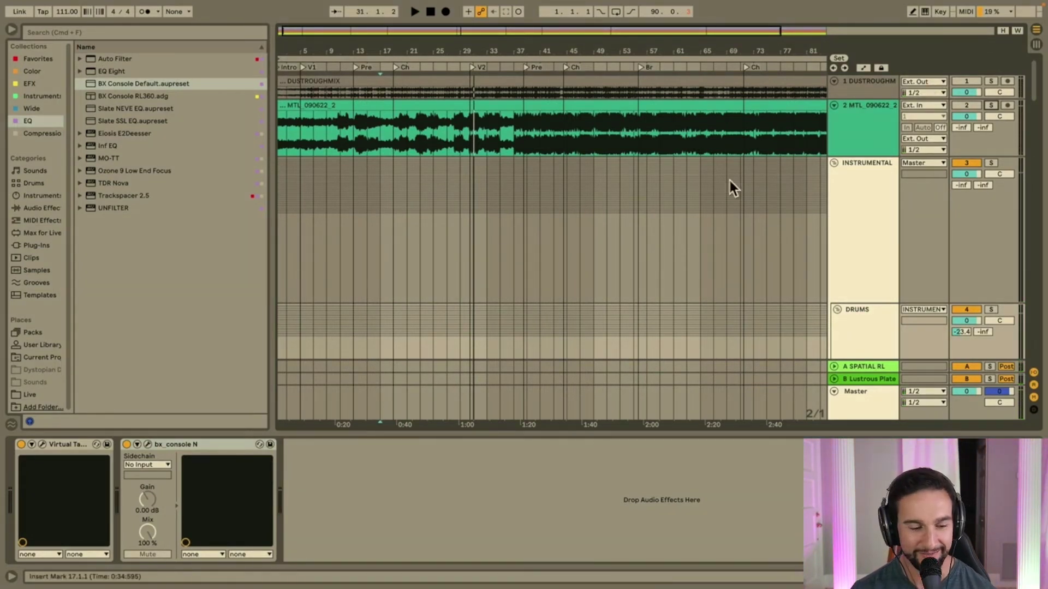
left_click(146, 444)
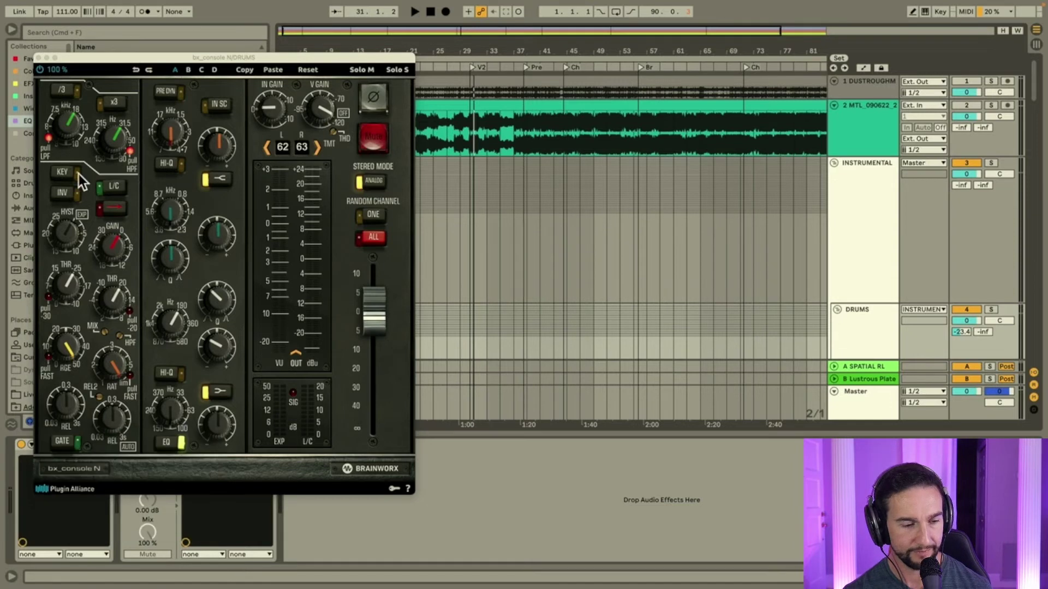
left_click(39, 58)
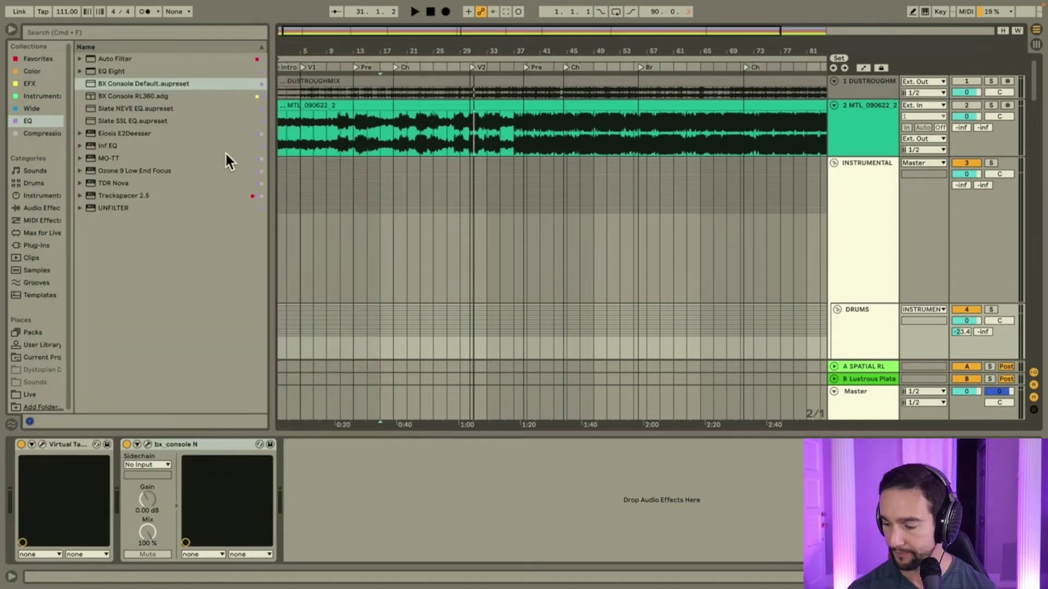
Resume playback, enable MStereoExpander in the master chain, and raise its depth to about 15%
key("space")
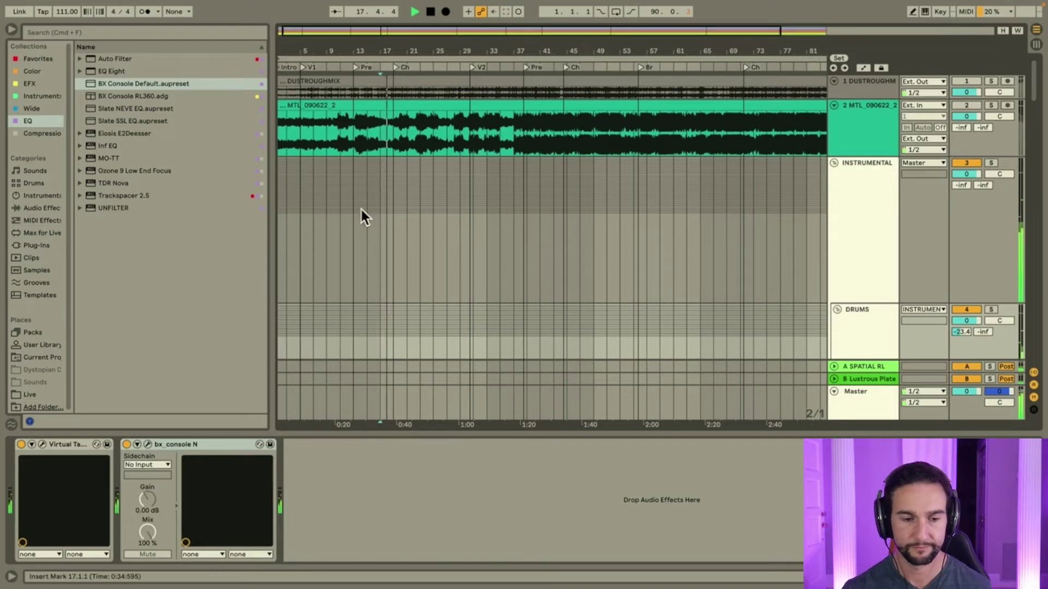
left_click(854, 399)
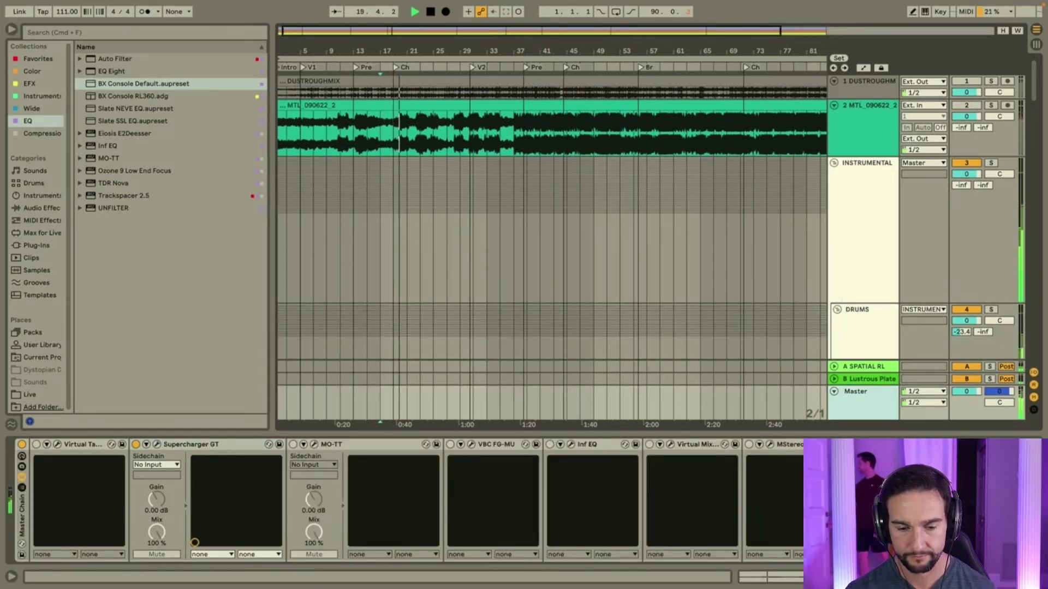
left_click(749, 444)
left_click(769, 444)
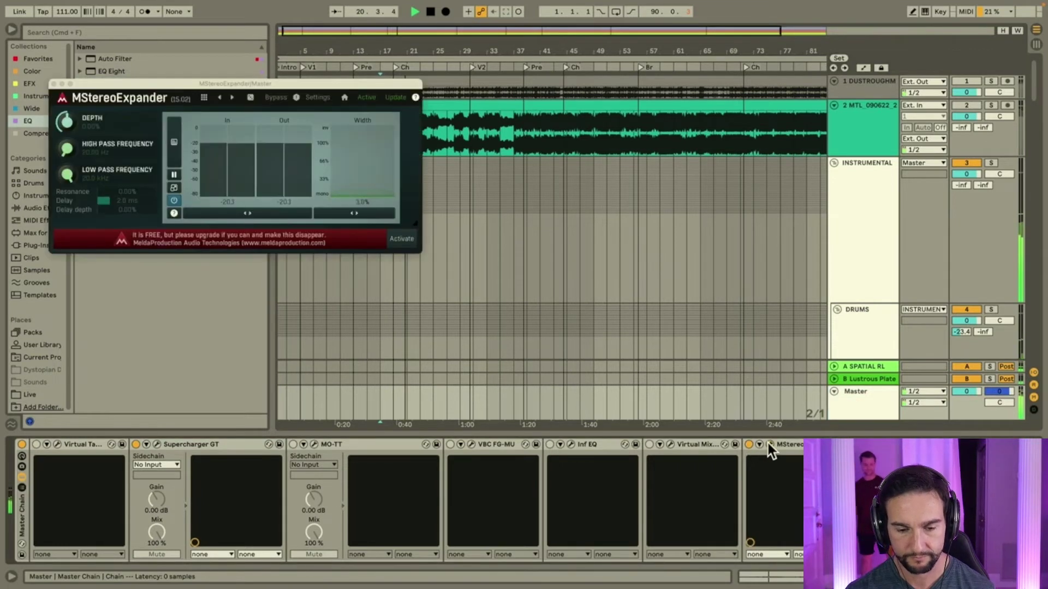
left_click_drag(67, 122, 66, 109)
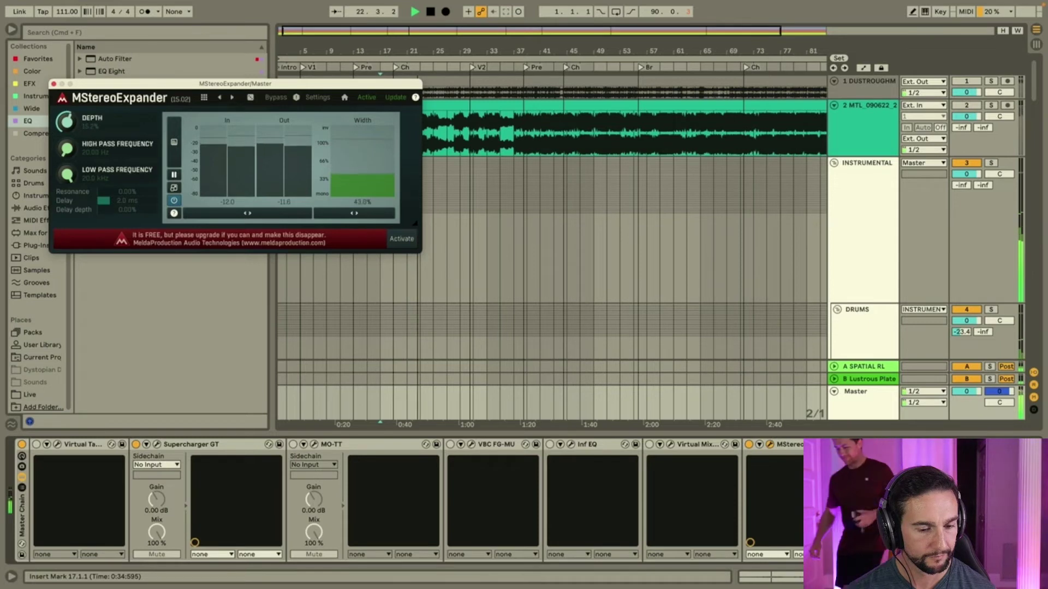
left_click(54, 83)
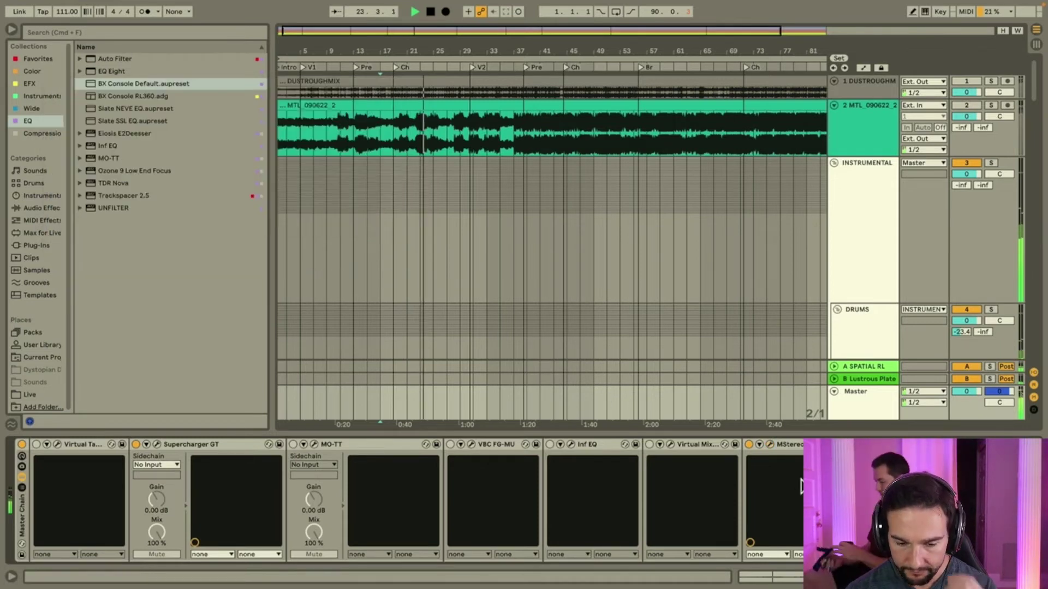
Turn up the optical gain and optical threshold on the master's Shadow Hills Mastering Compressor
scroll(764, 481, "right", 5)
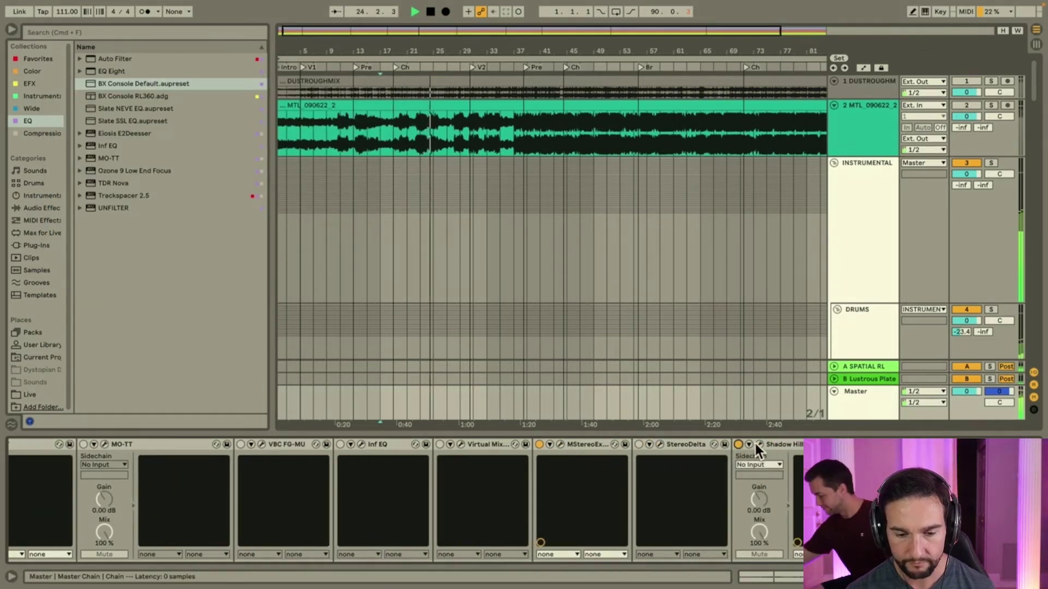
left_click(759, 443)
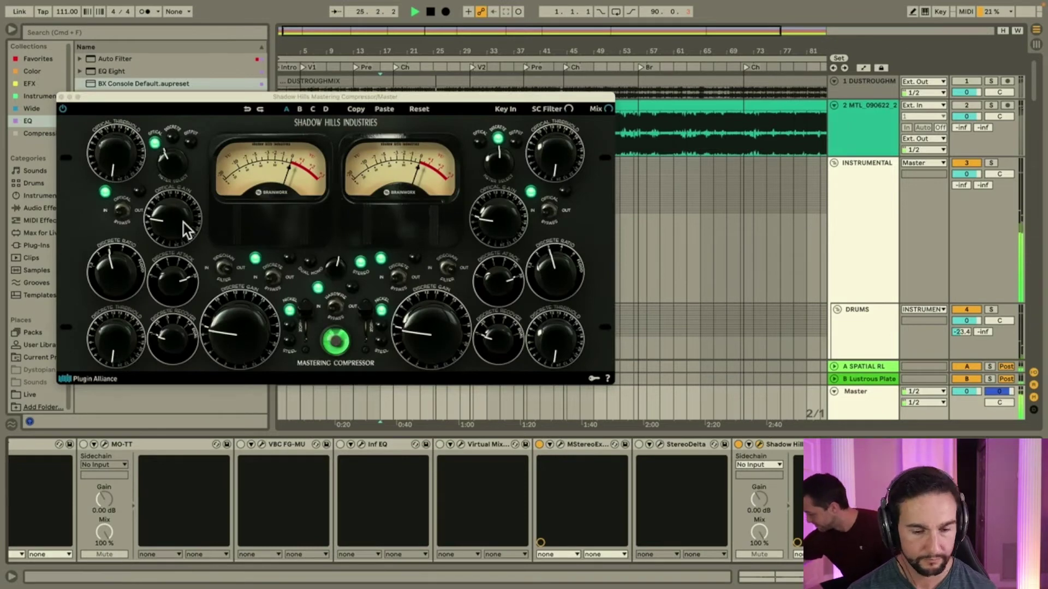
left_click_drag(178, 218, 173, 192)
left_click_drag(117, 160, 138, 4)
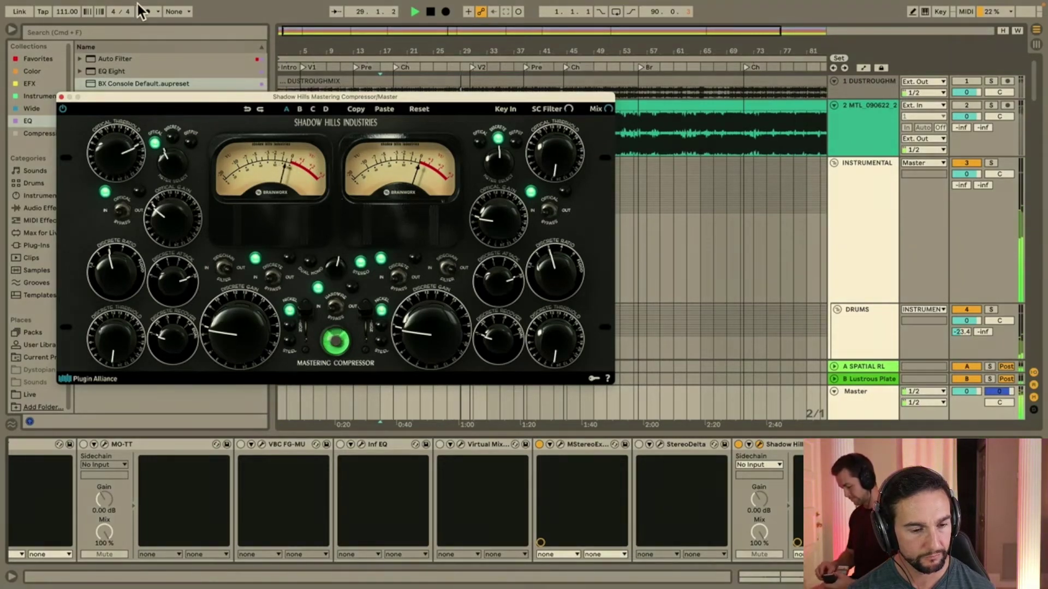
left_click_drag(137, 2, 155, 40)
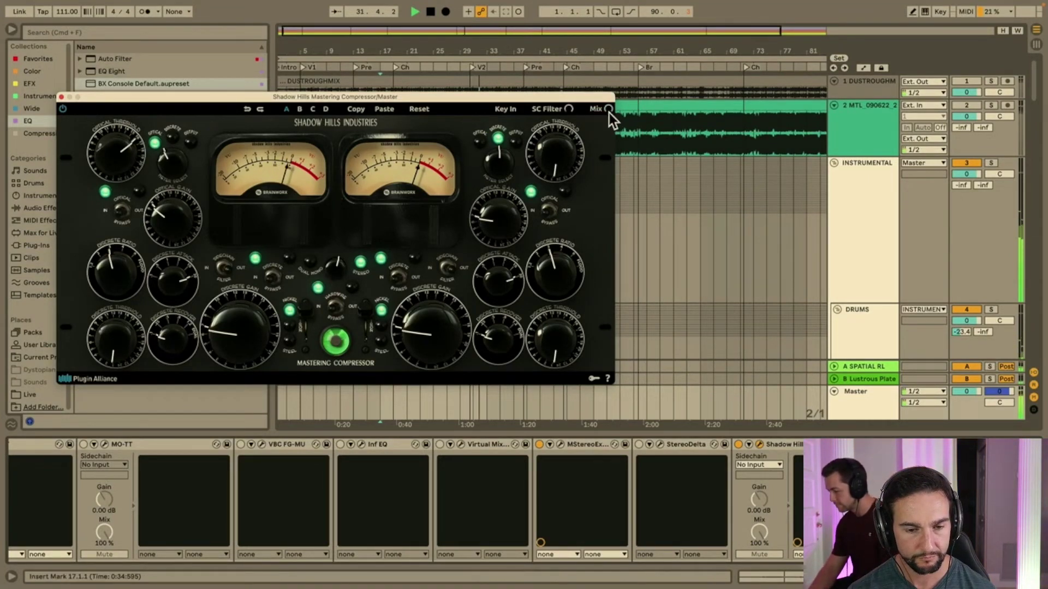
left_click_drag(609, 112, 623, 51)
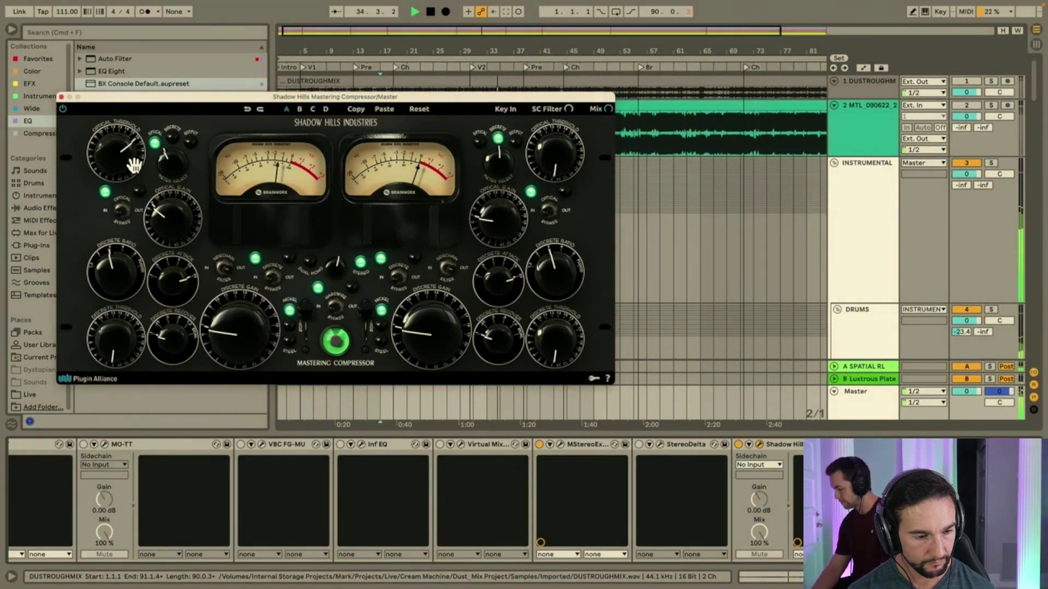
left_click_drag(134, 169, 136, 173)
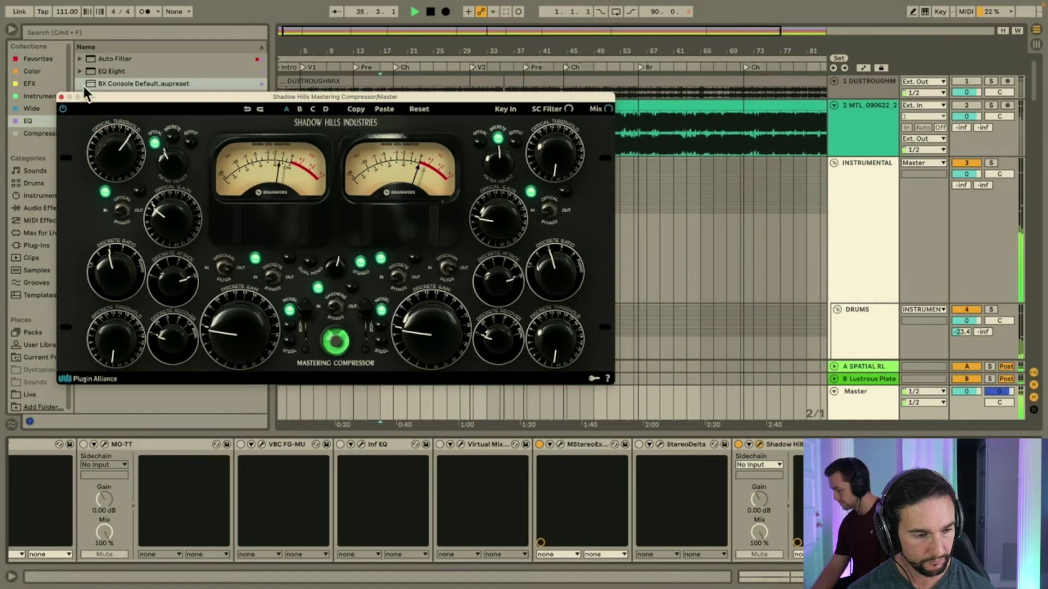
left_click(61, 97)
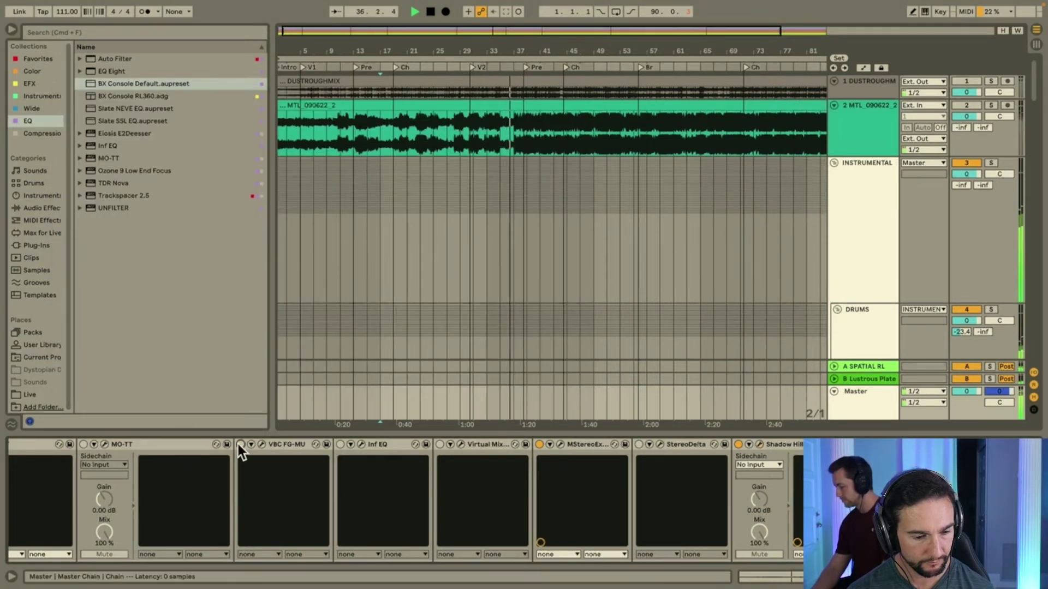
Enable VBC FG-MU on the master in Mid-Side mode, unlink its channels, adjust the upper channel's threshold, and set the mix to 42%
left_click(261, 444)
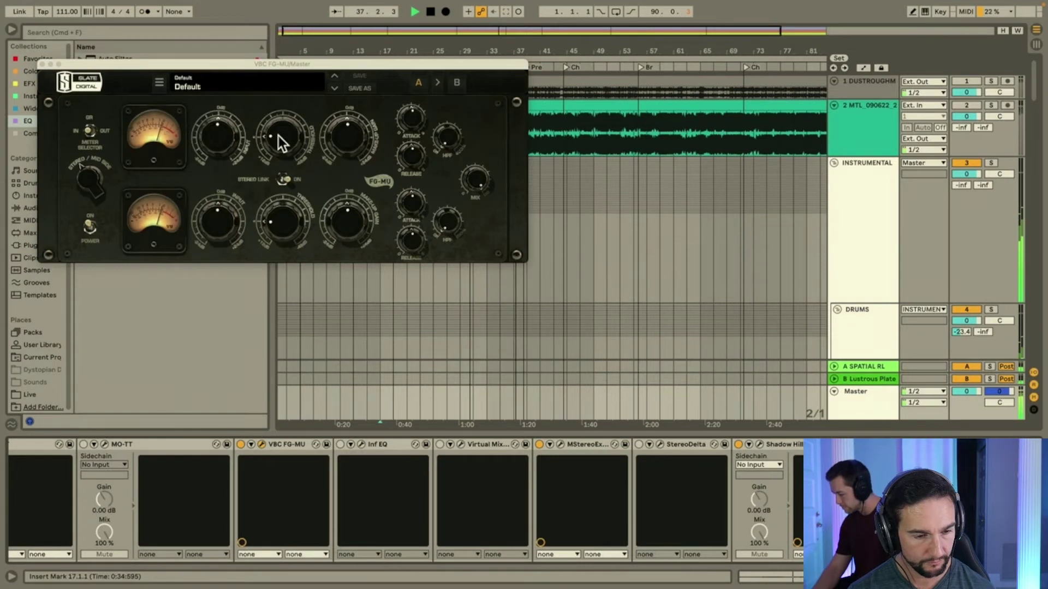
left_click(88, 181)
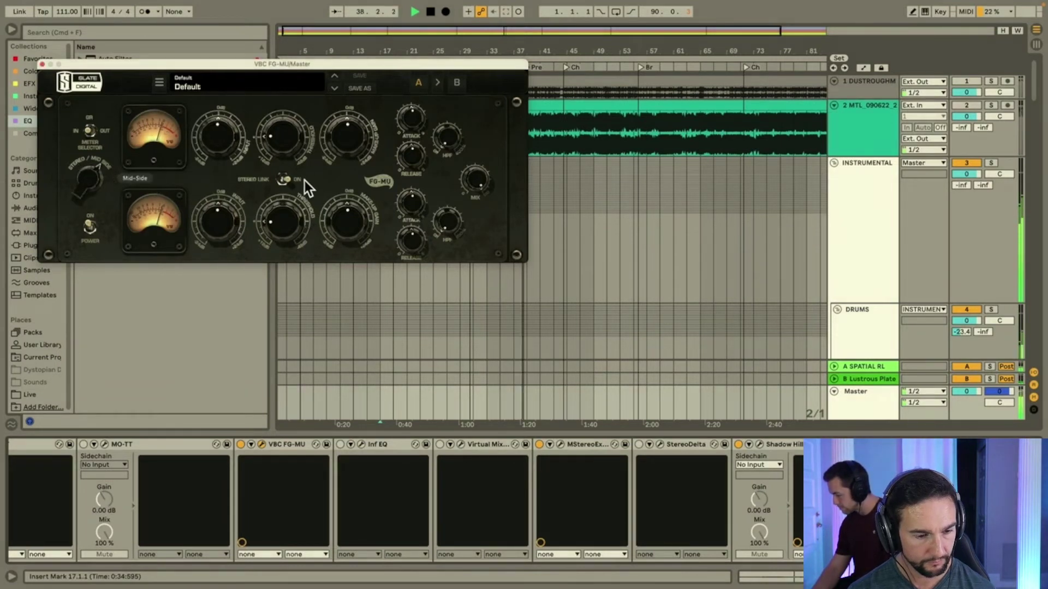
left_click(283, 178)
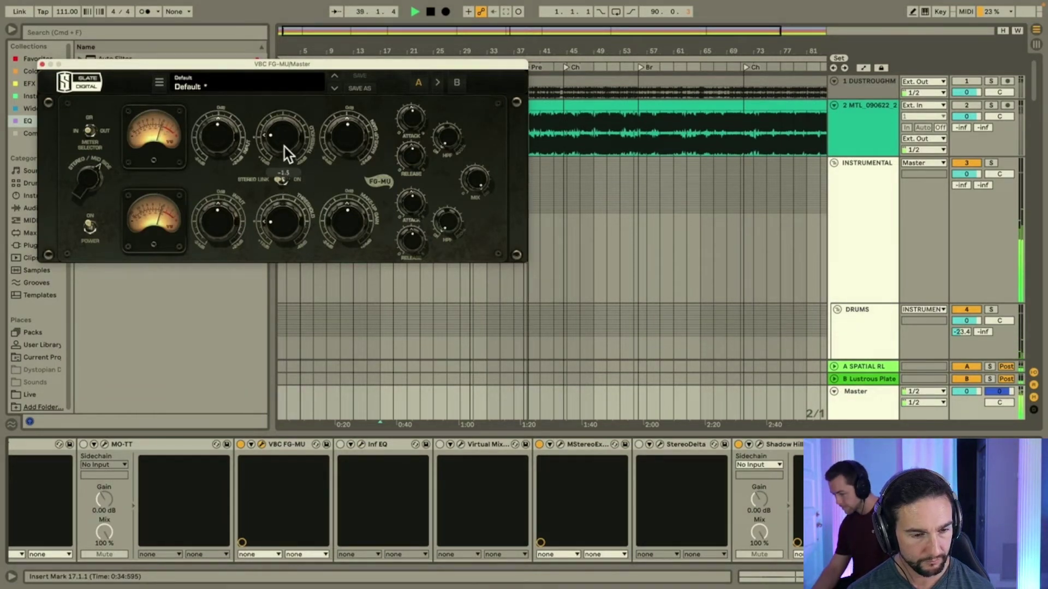
left_click_drag(284, 147, 288, 136)
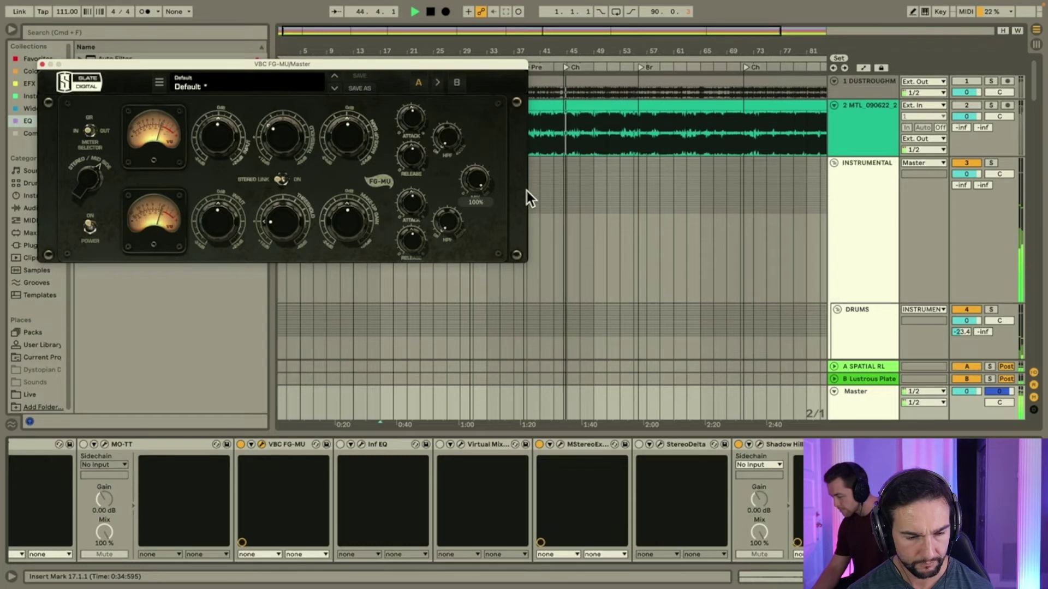
left_click_drag(526, 191, 517, 300)
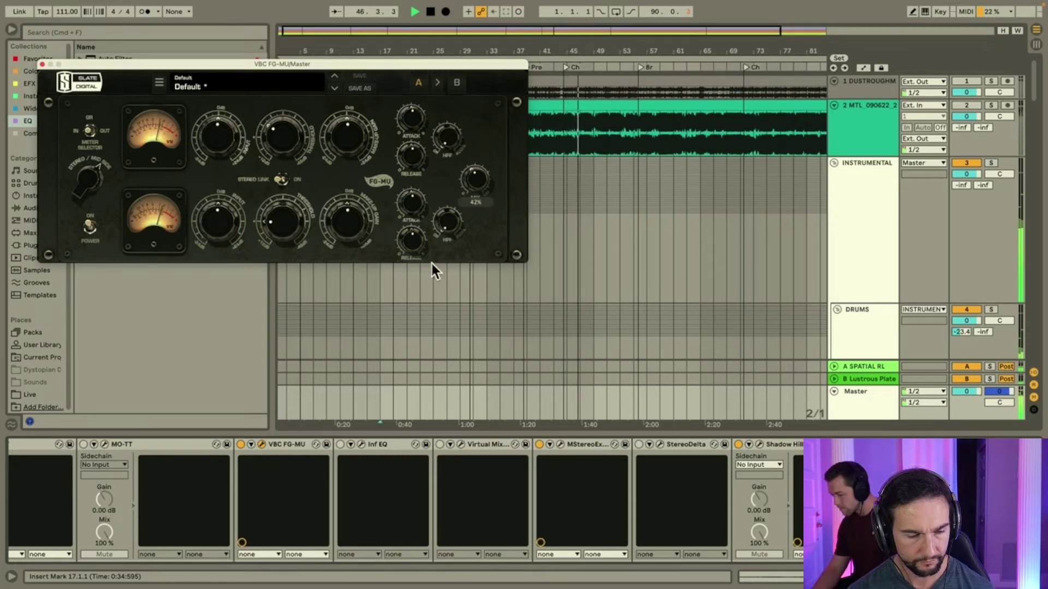
left_click(42, 64)
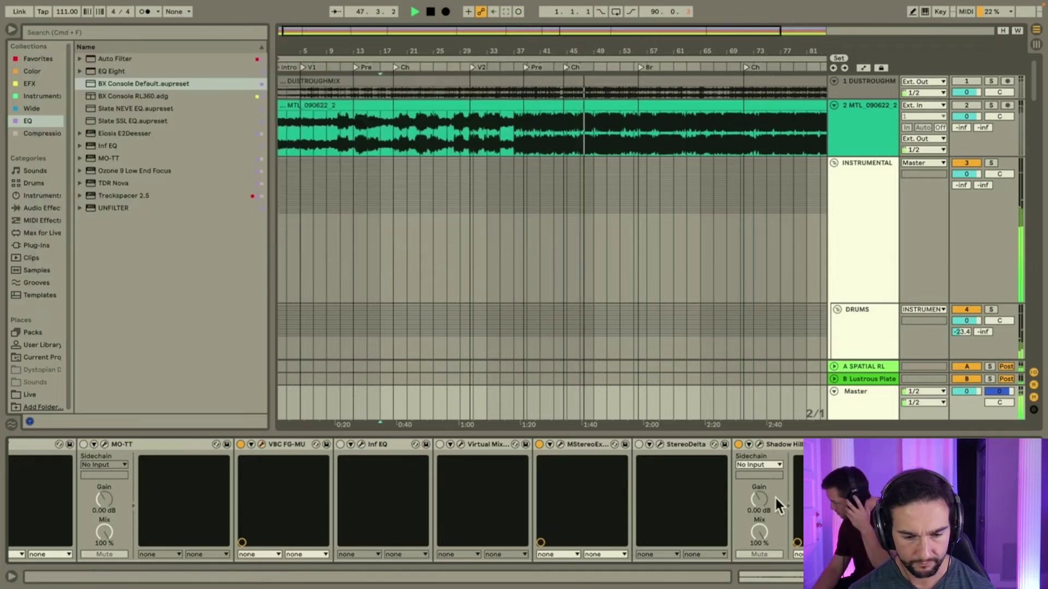
Display Insight's loudness and level meters alongside the spectrogram to check the master's loudness
scroll(775, 499, "right", 5)
left_click(884, 444)
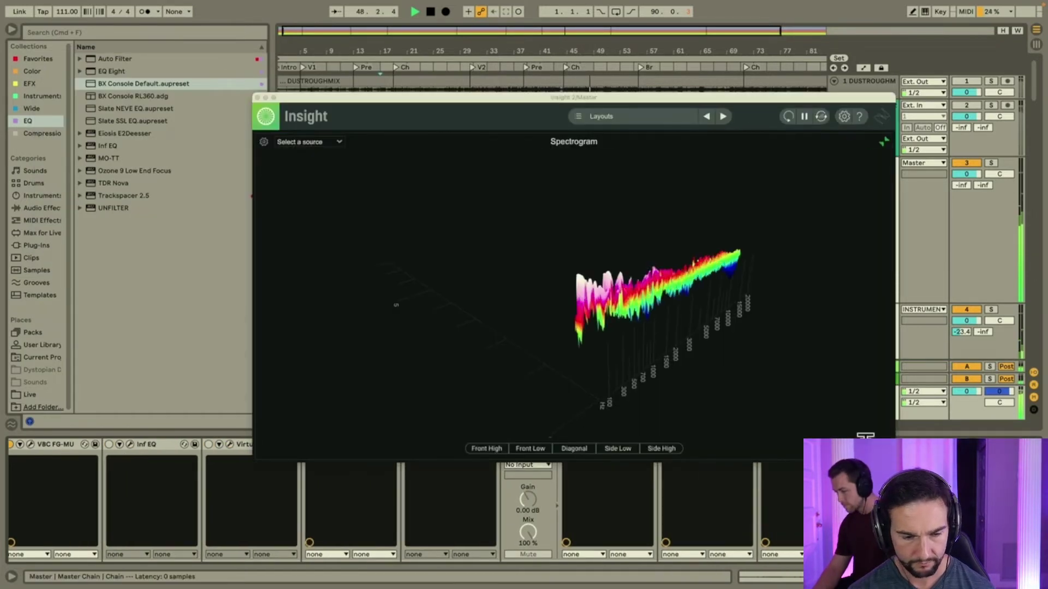
left_click(884, 141)
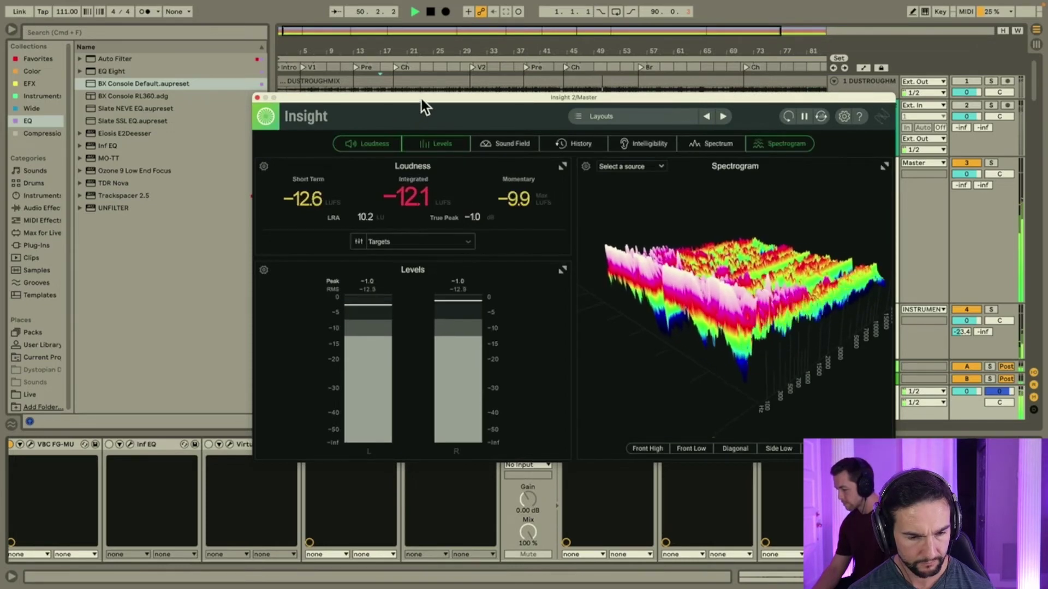
left_click_drag(421, 100, 283, 7)
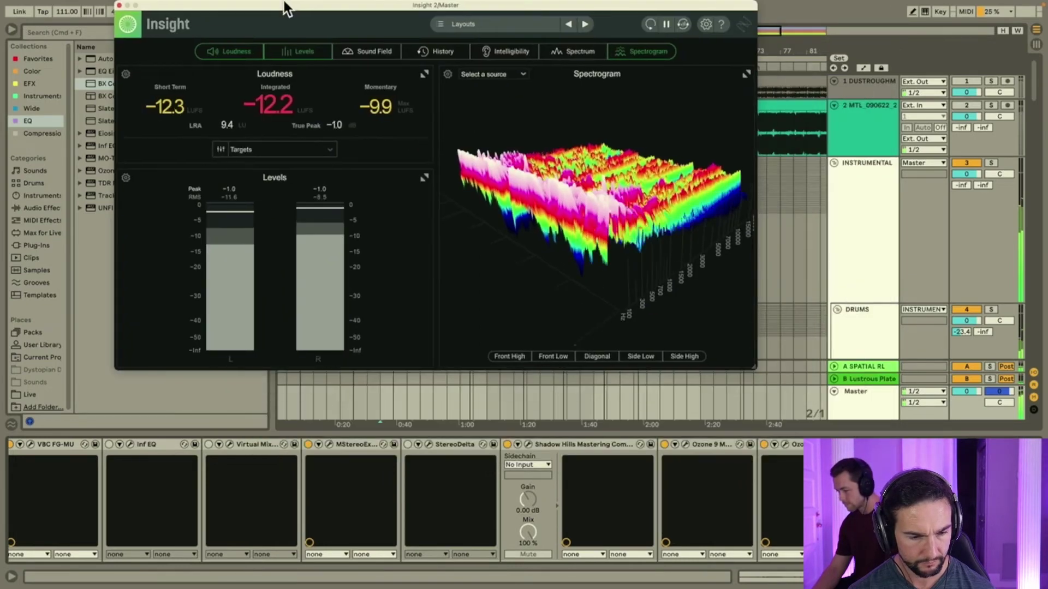
Lower the master's Ozone 9 Maximizer threshold to -6.7 dB
left_click(784, 445)
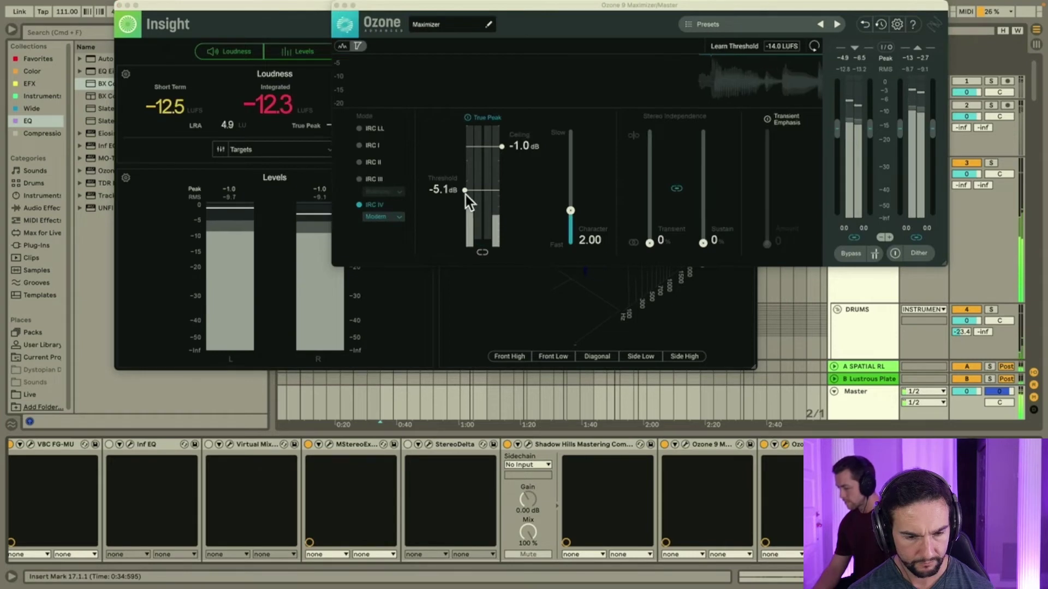
left_click_drag(464, 192, 464, 203)
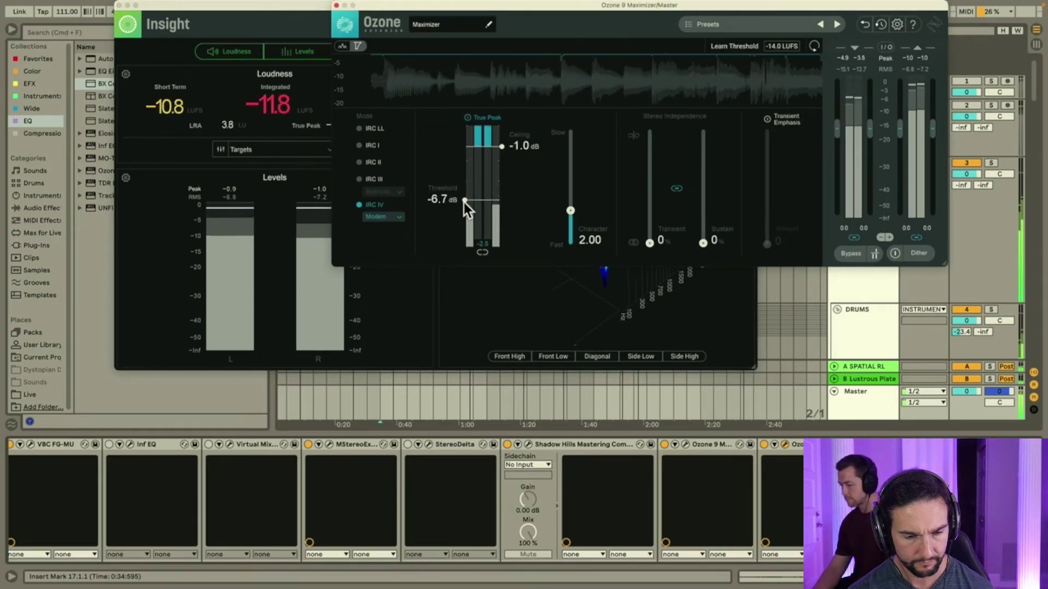
left_click(336, 5)
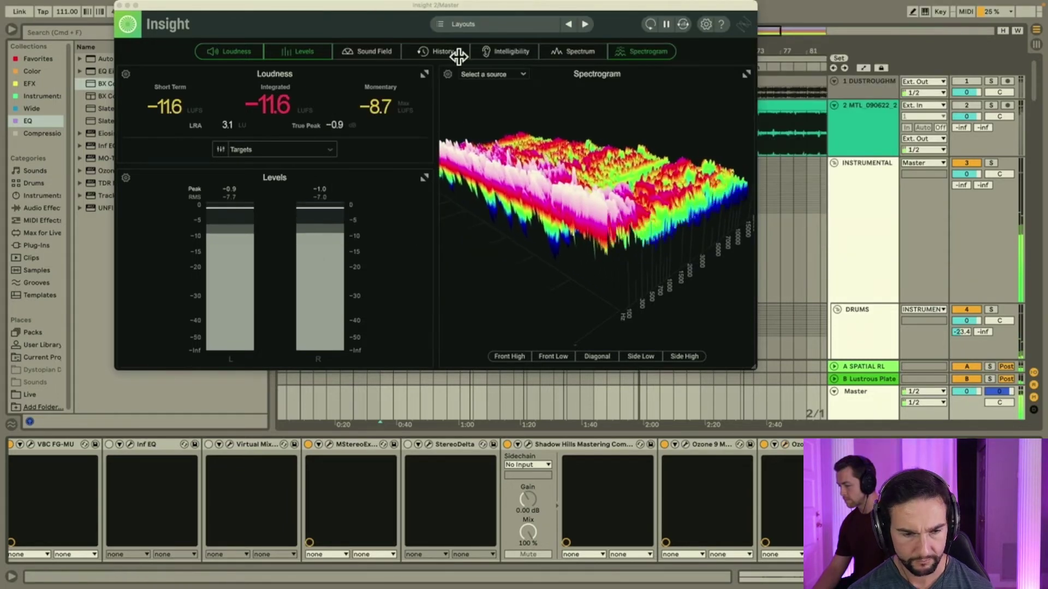
Close the loudness meter and briefly solo the DUSTROUGHMIX track to compare the mix against it
left_click(120, 5)
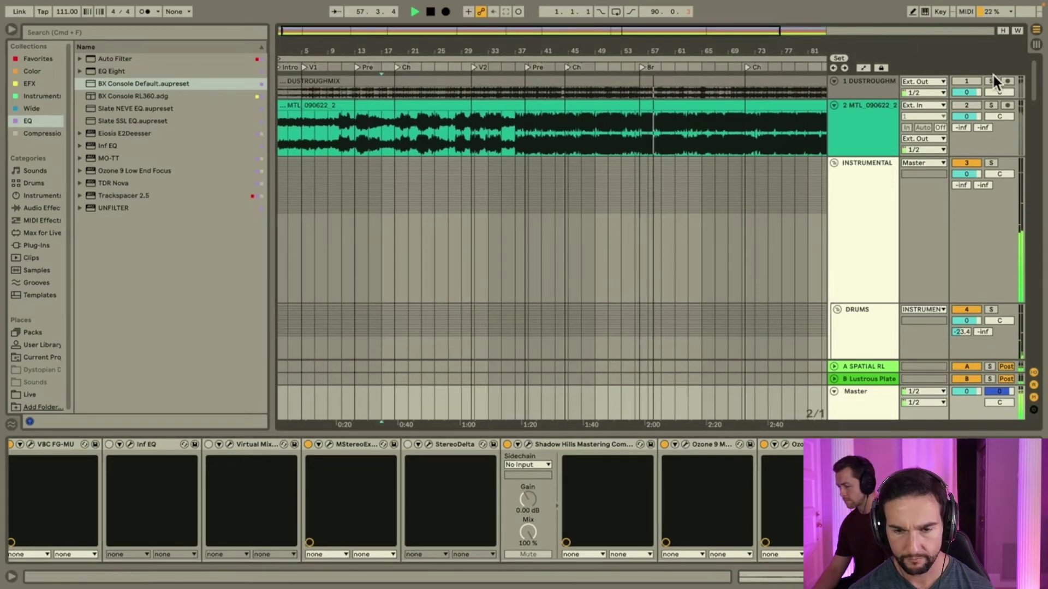
left_click(987, 80)
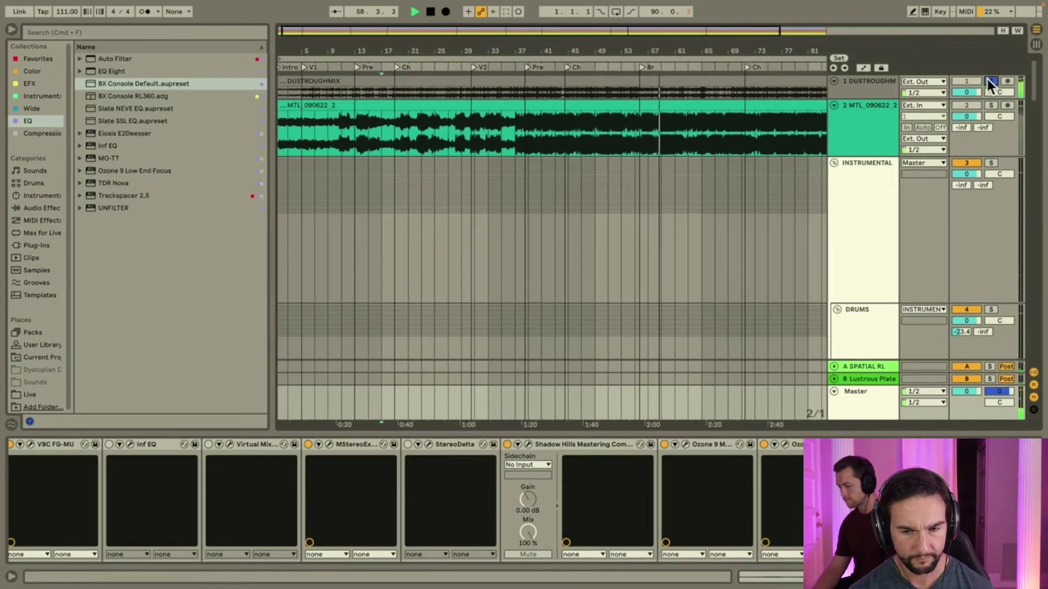
left_click(987, 80)
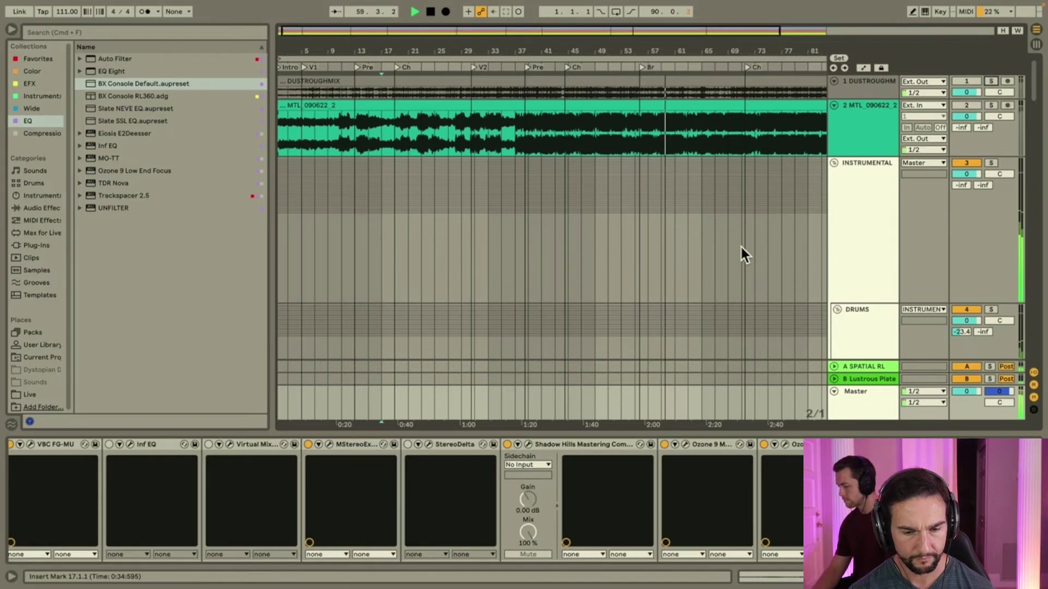
Enlarge the DUSTROUGHMIX track's height in the arrangement
scroll(741, 247, "down", 15)
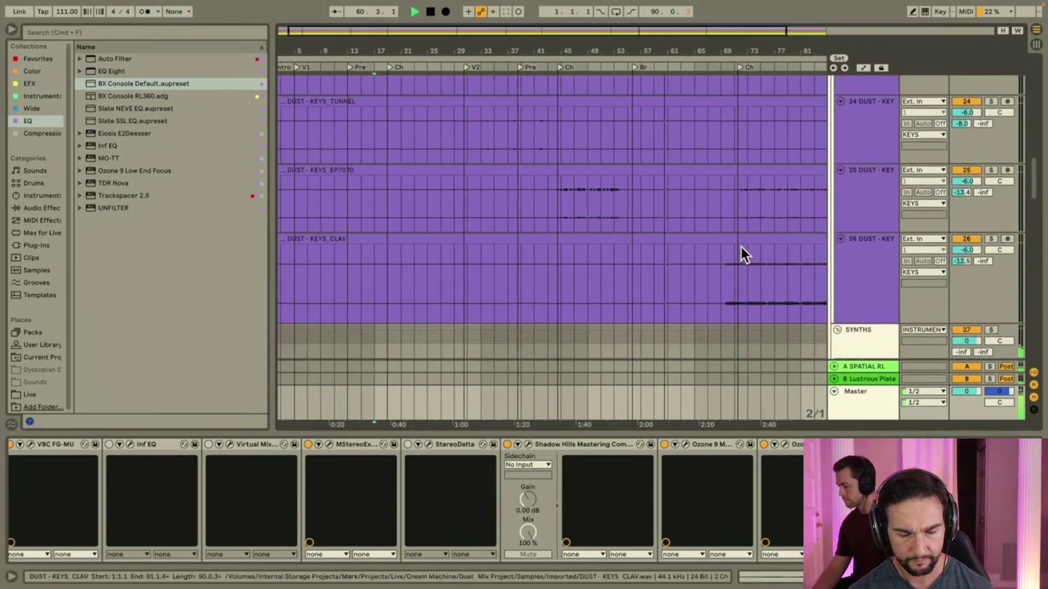
scroll(741, 247, "down", 10)
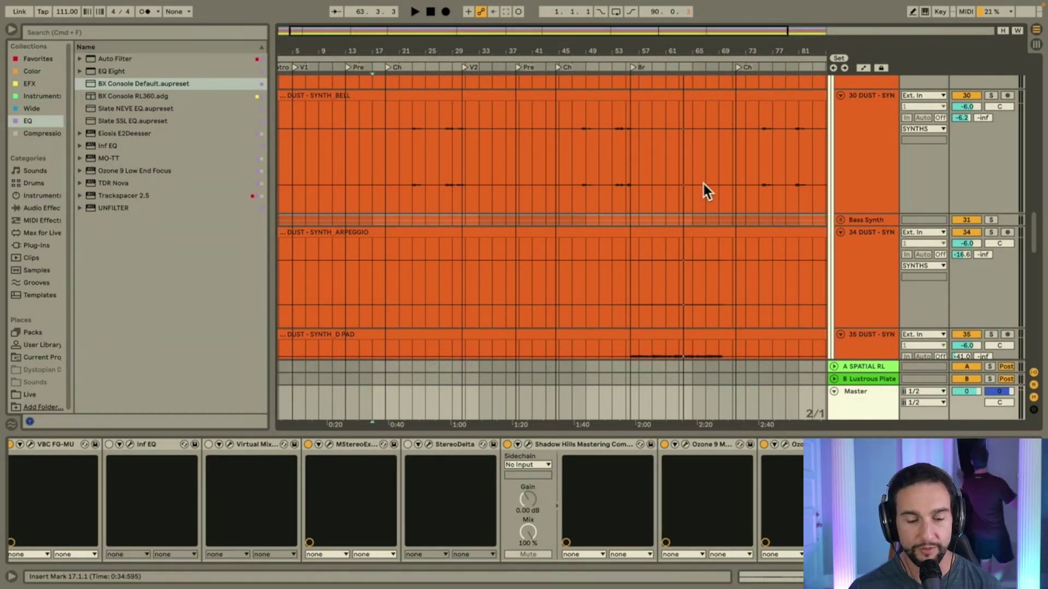
scroll(703, 184, "up", 15)
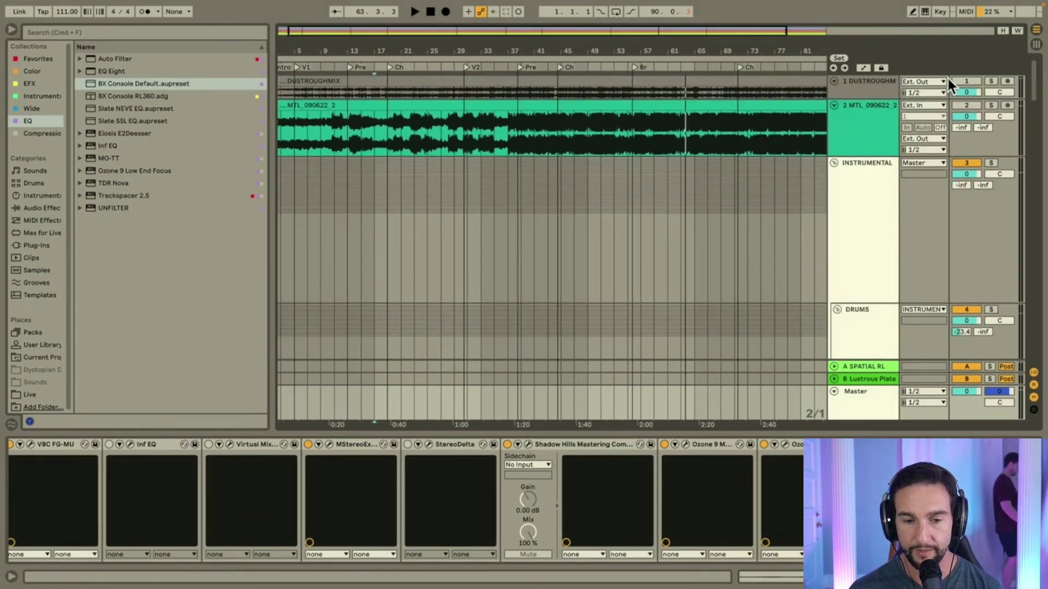
left_click(965, 92)
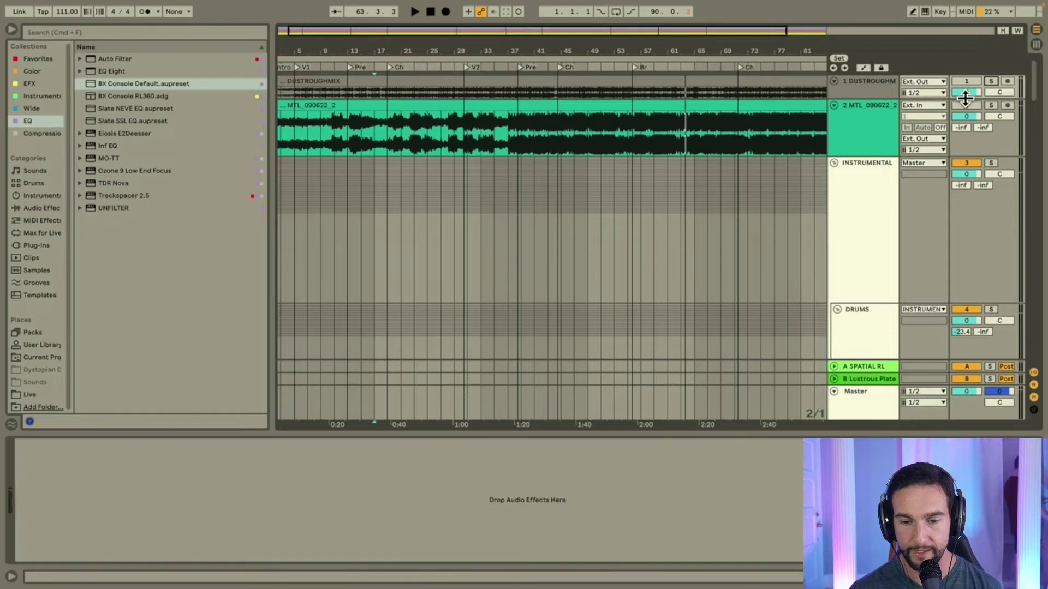
left_click_drag(965, 97, 967, 160)
Play from bar 37 and toggle solo on DUSTROUGHMIX to compare the mix with the rough mix
left_click(513, 102)
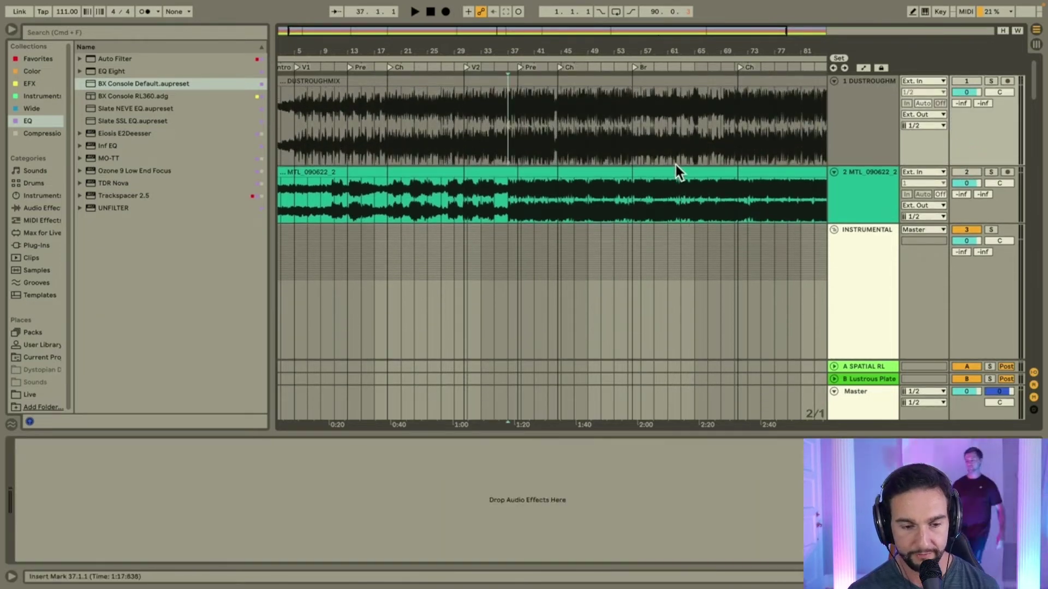
key("space")
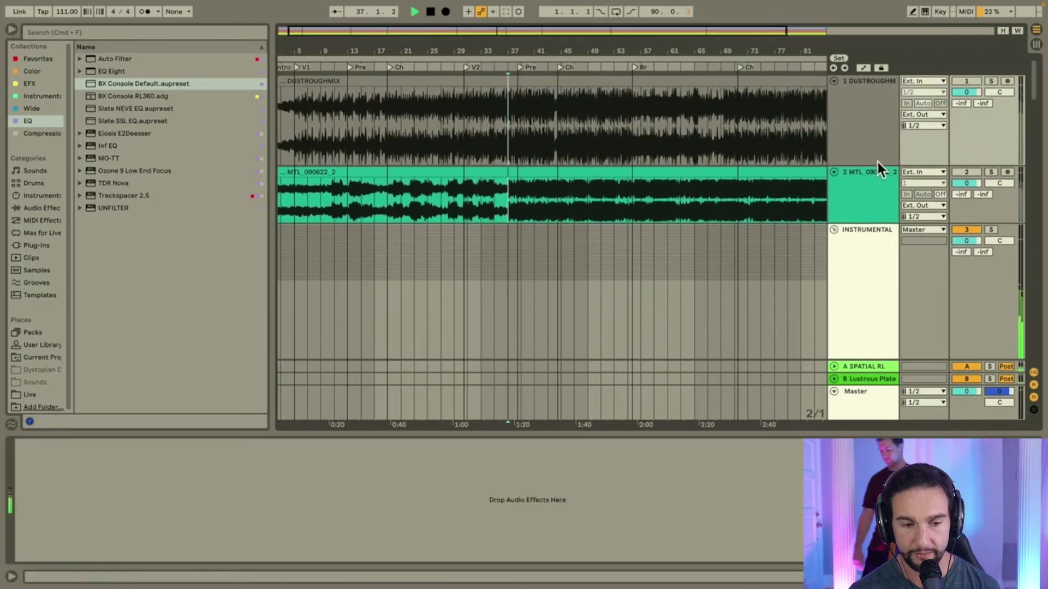
left_click(991, 81)
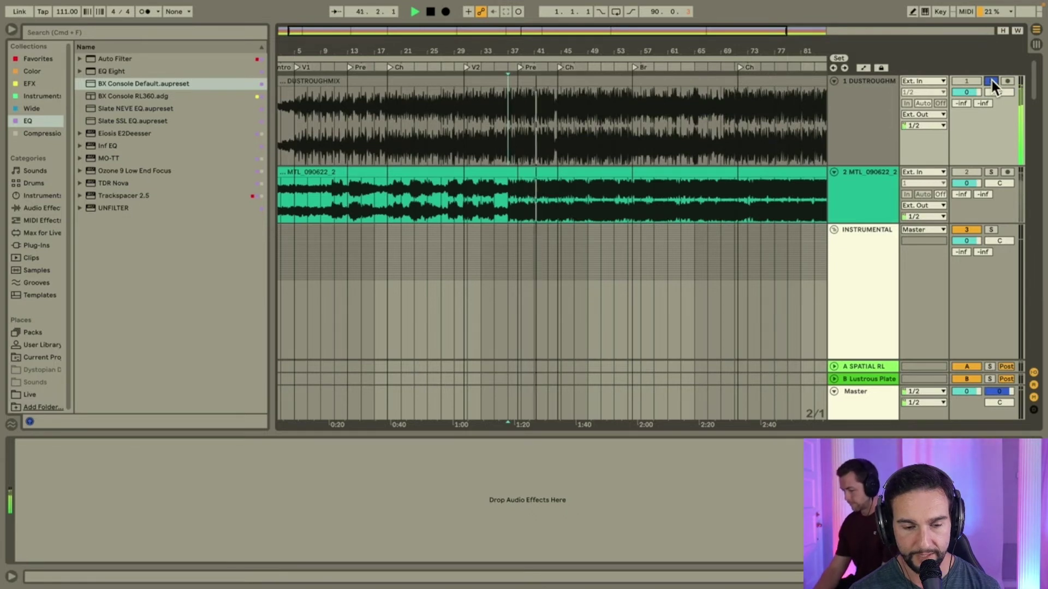
left_click(992, 80)
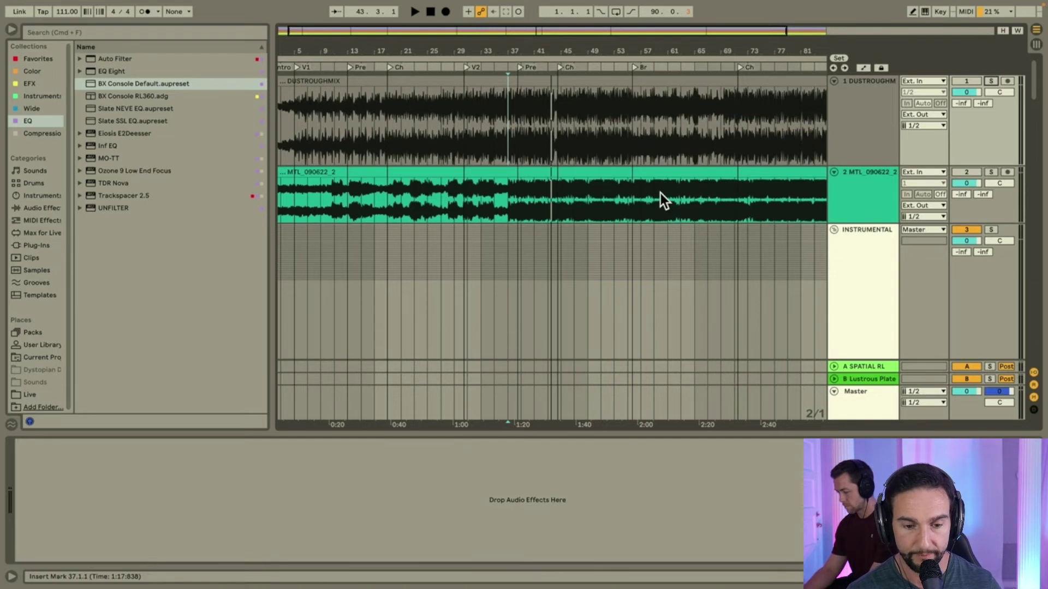
key("space")
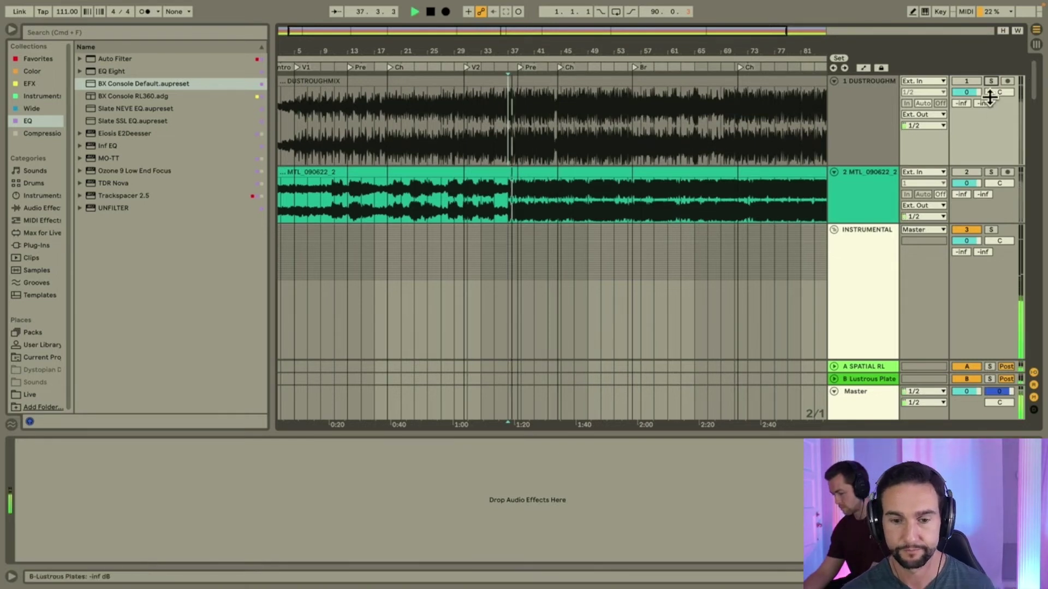
left_click(991, 81)
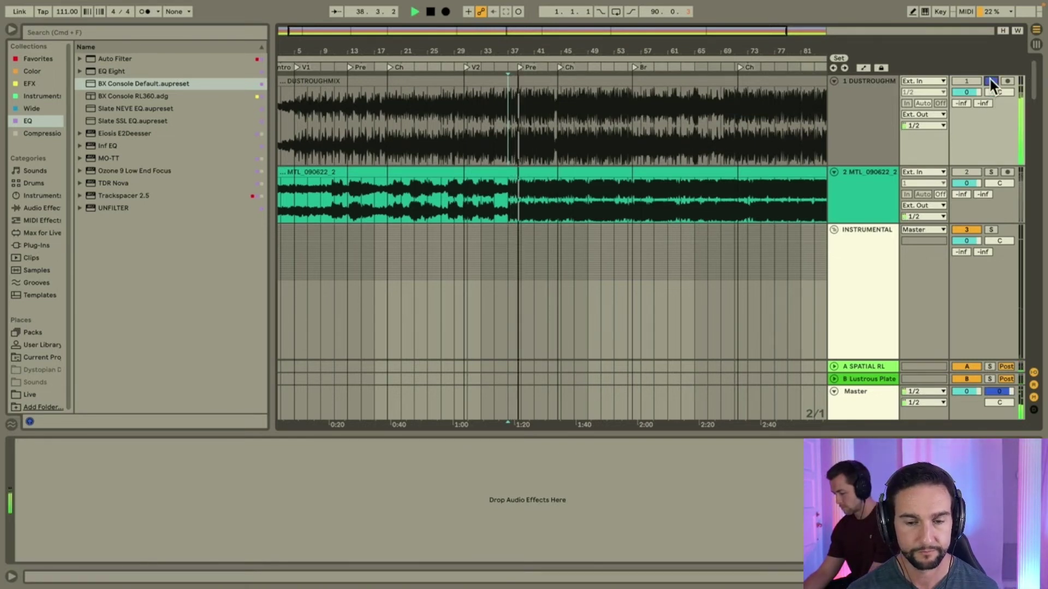
left_click(991, 80)
Solo the BASS group and add the BX Console Default preset to the end of its device chain
scroll(870, 316, "down", 3)
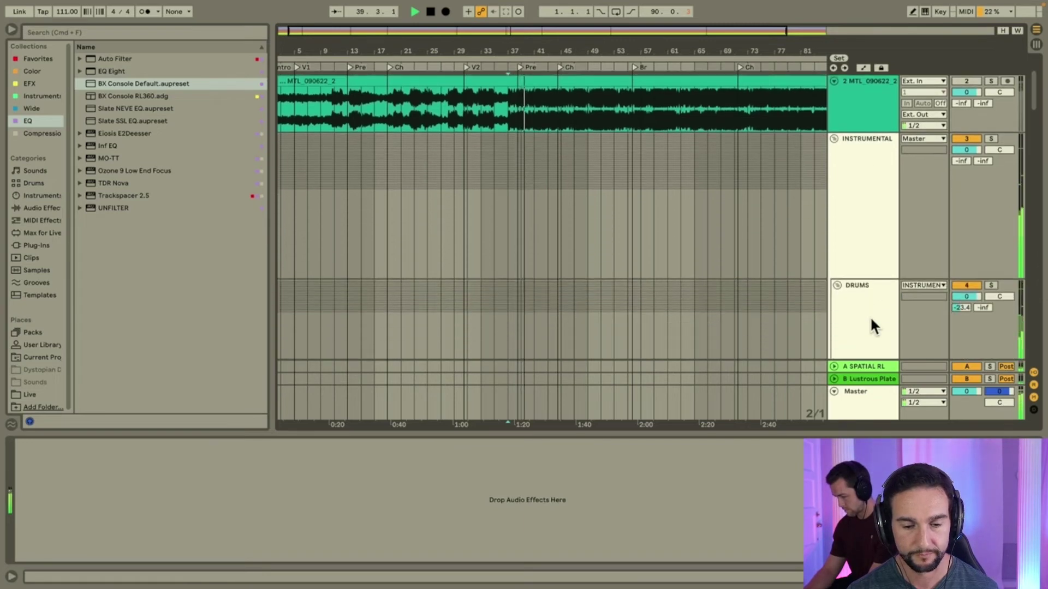
scroll(870, 316, "down", 15)
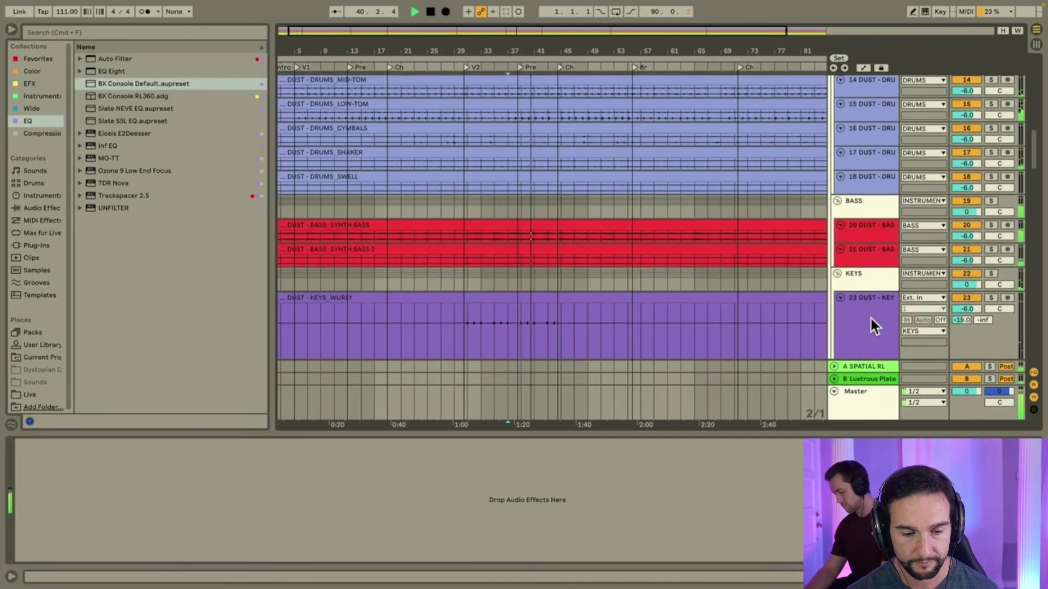
left_click(992, 201)
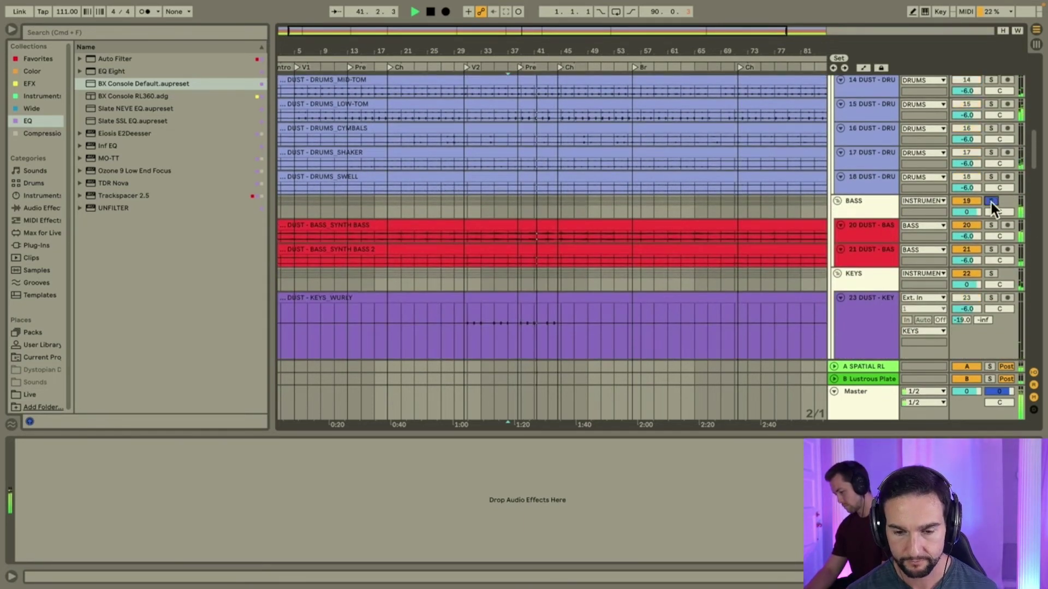
left_click(873, 207)
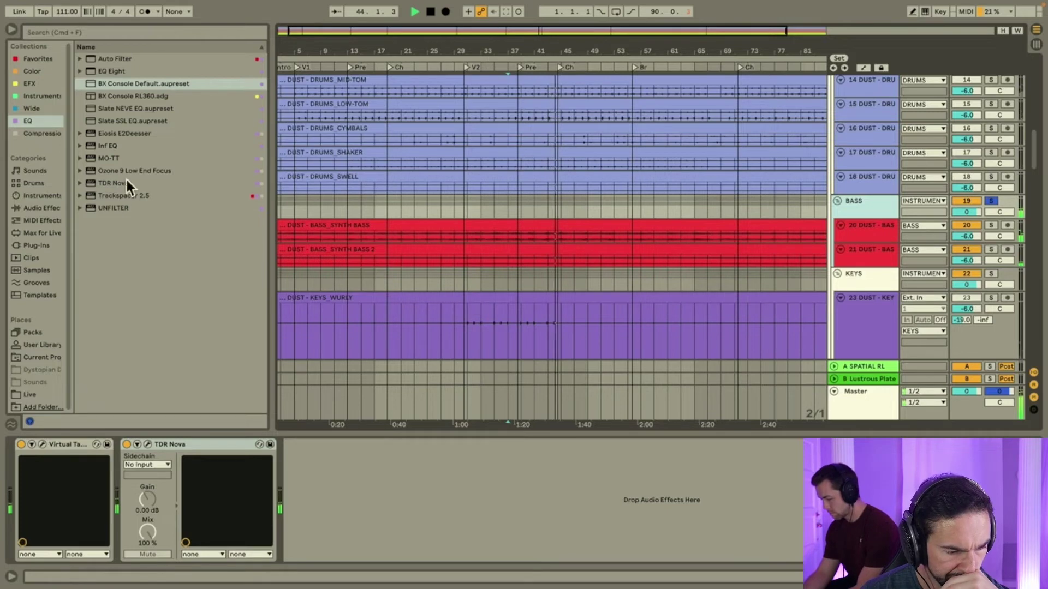
double_click(142, 83)
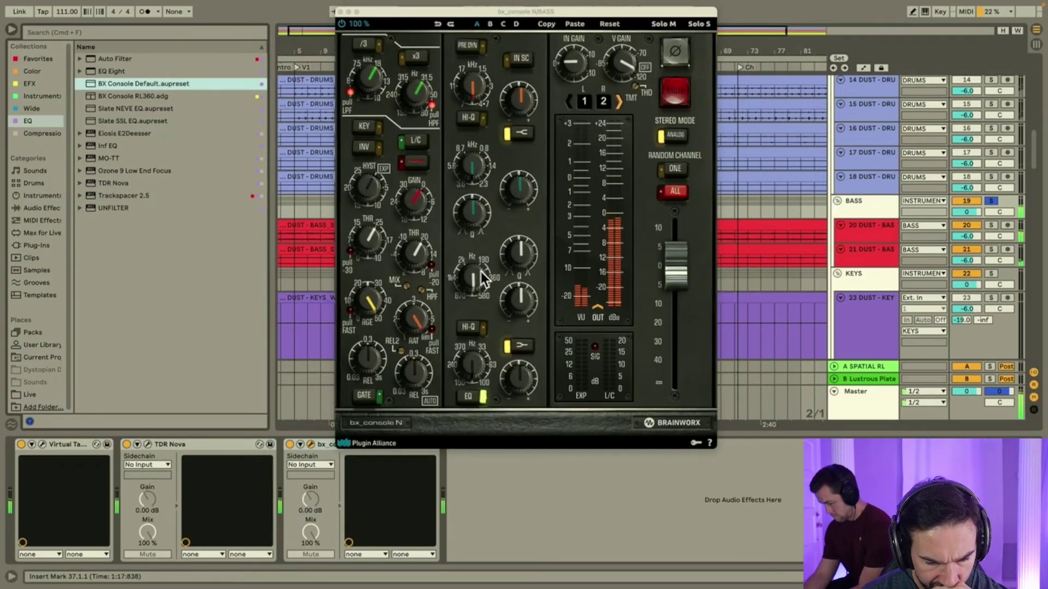
Retune and cut the low-mid band in BASS's bx_console N, switch its channels to 27/28, and unsolo the group
left_click_drag(483, 278, 480, 331)
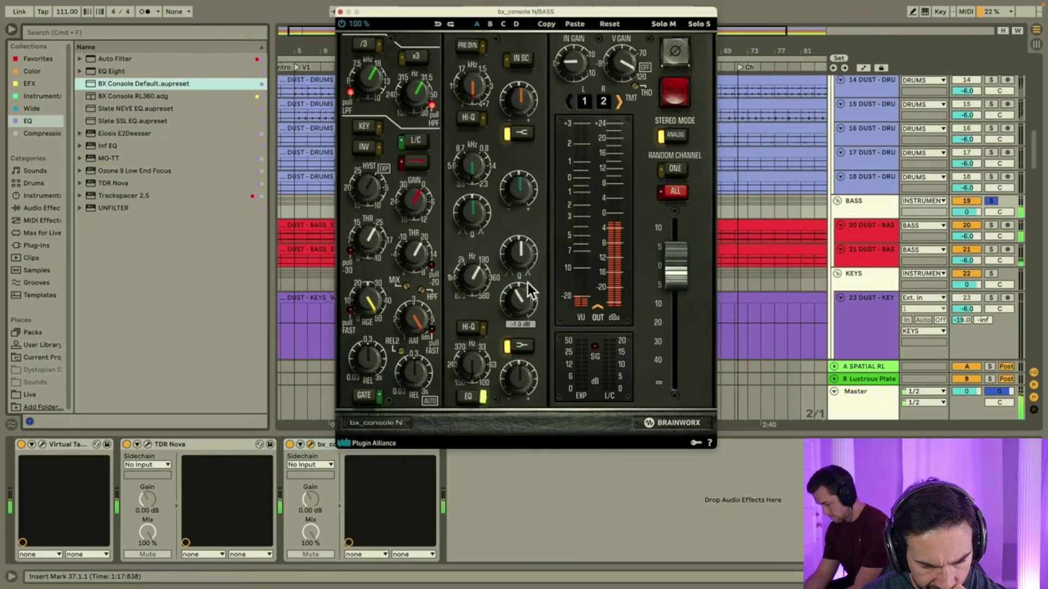
left_click_drag(527, 286, 526, 290)
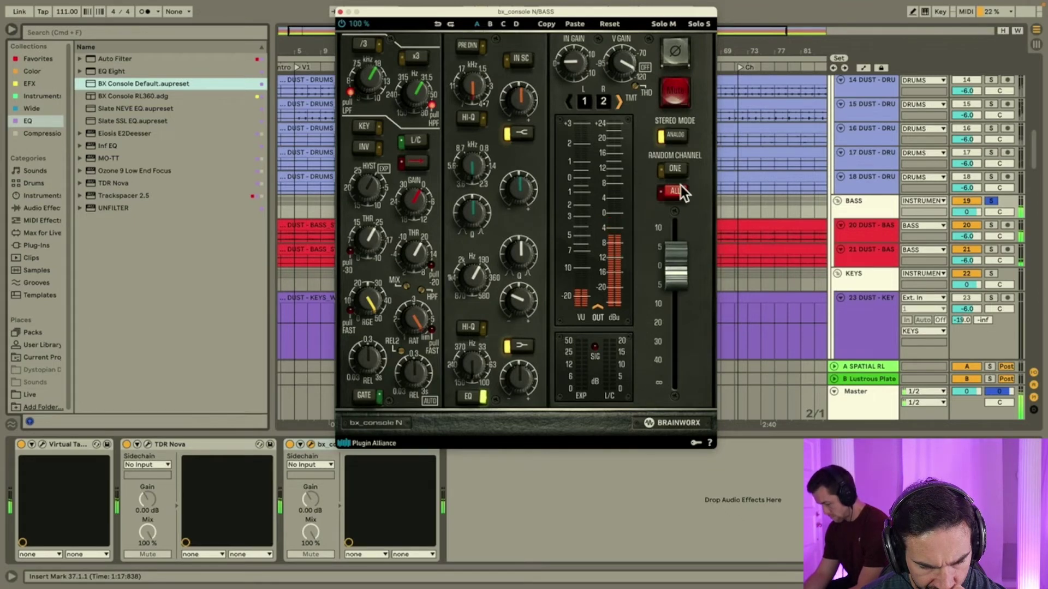
left_click(677, 170)
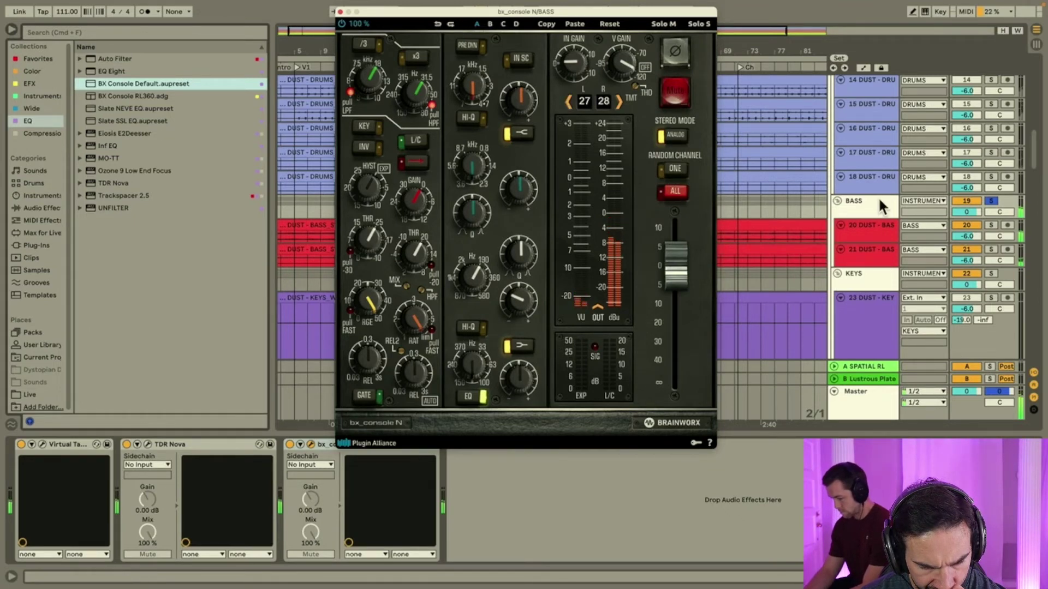
left_click(991, 201)
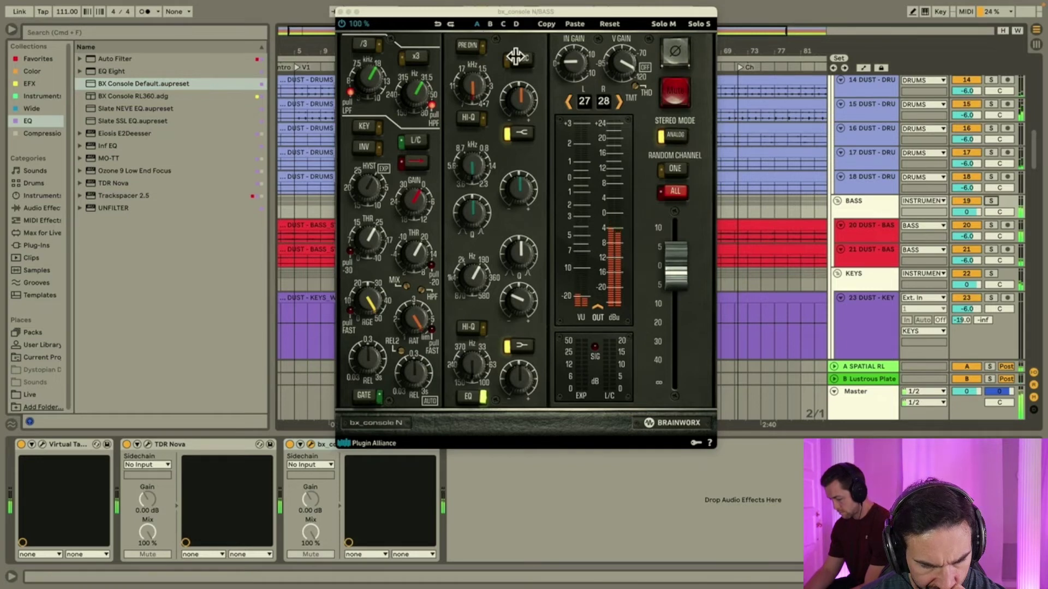
left_click(340, 11)
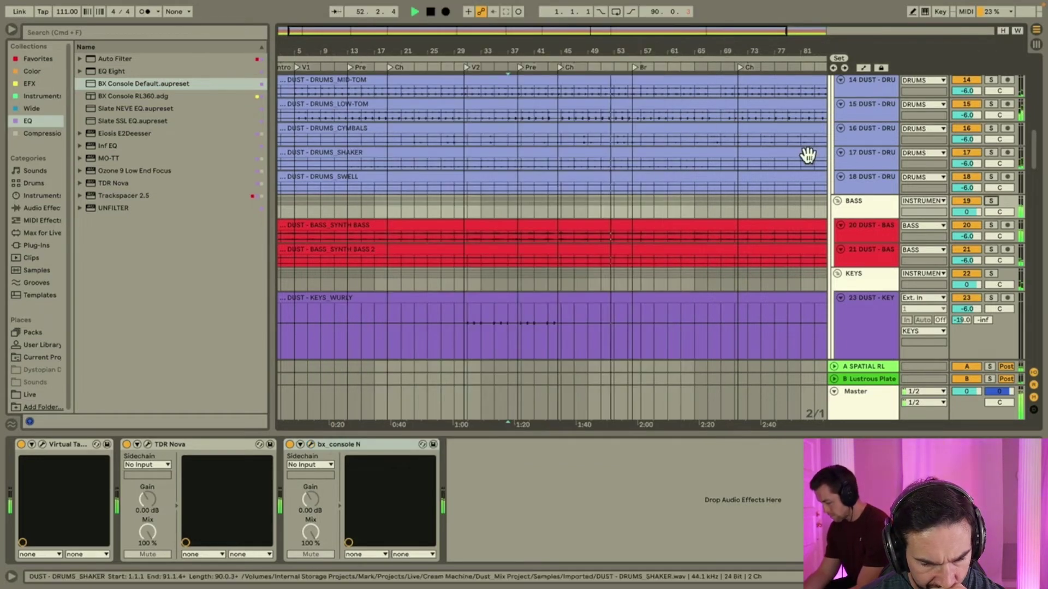
Raise the output fader of BASS's bx_console N to 0.5 dB and close the plugin
left_click(876, 208)
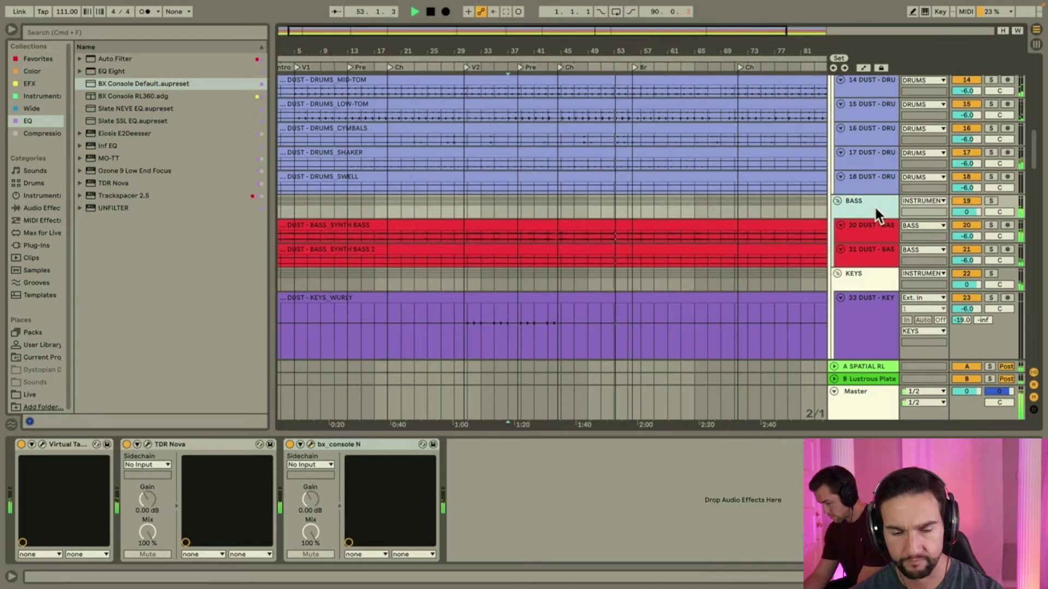
left_click(311, 444)
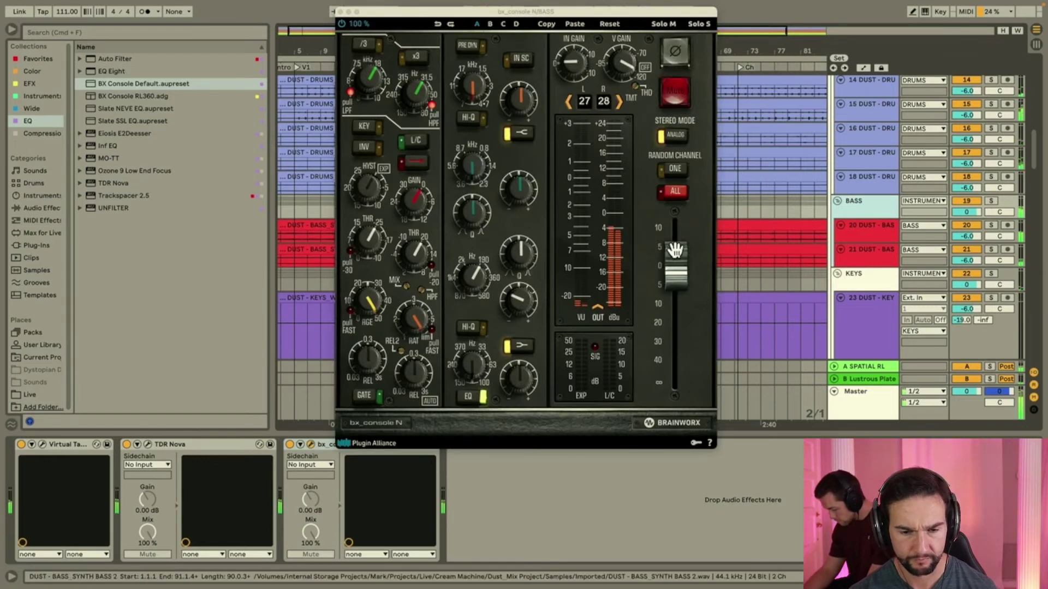
left_click_drag(676, 250, 675, 248)
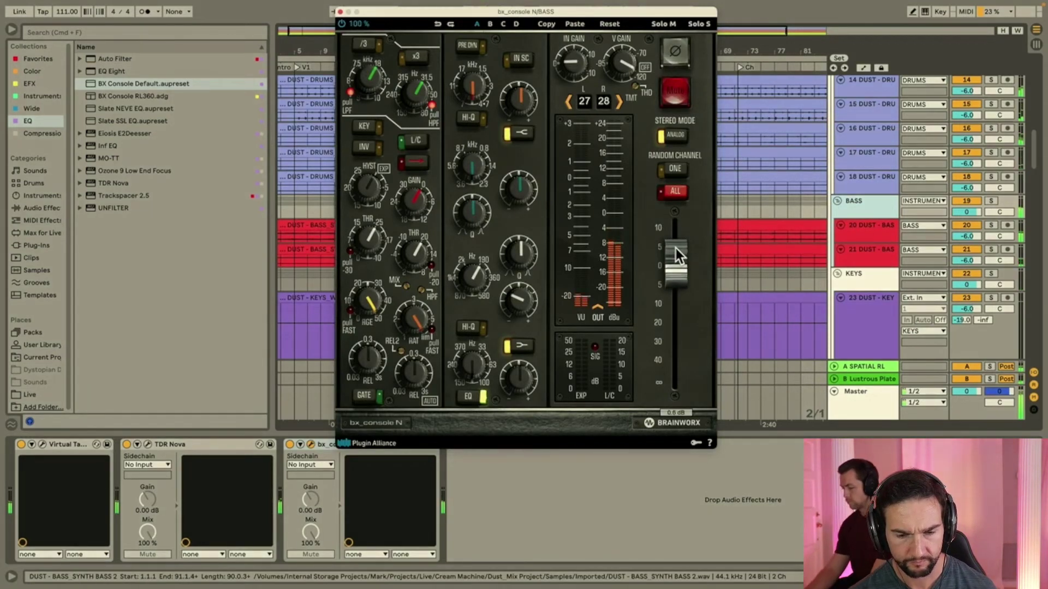
left_click(340, 12)
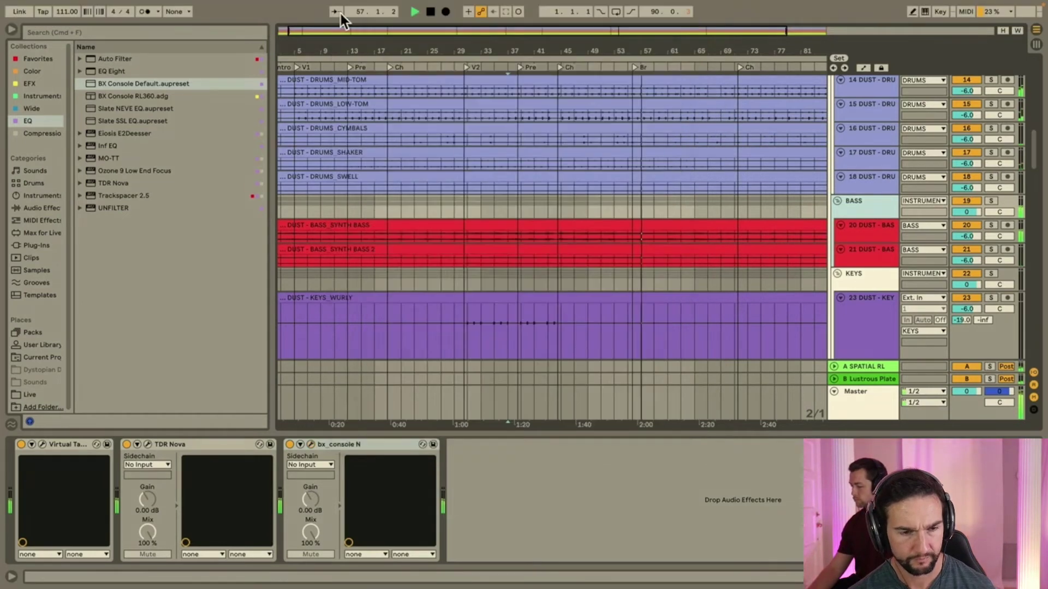
Add Inf EQ to the VOX group
scroll(868, 232, "up", 10)
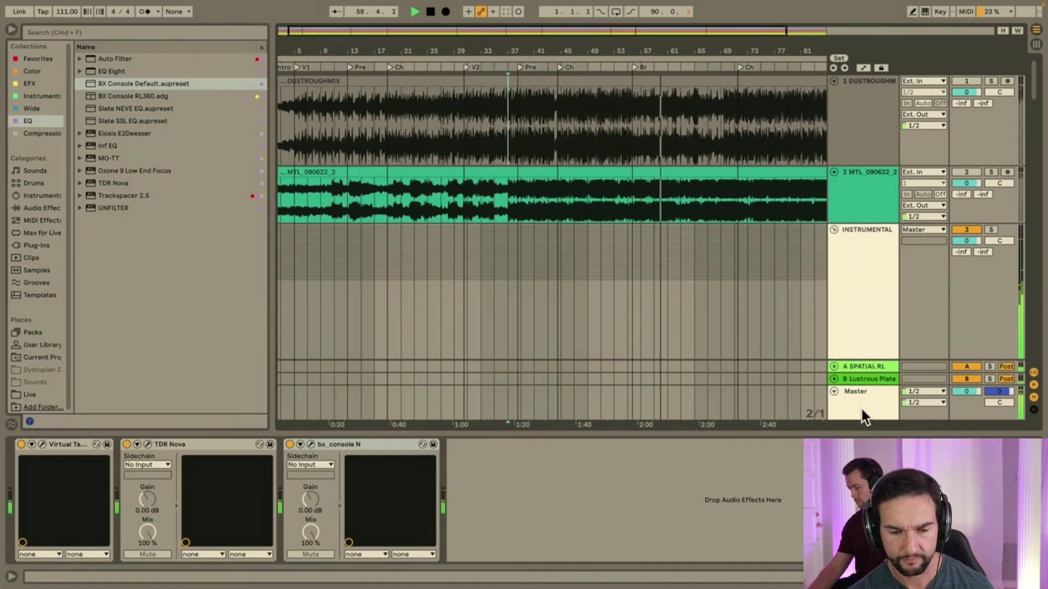
scroll(877, 319, "down", 10)
scroll(877, 318, "down", 15)
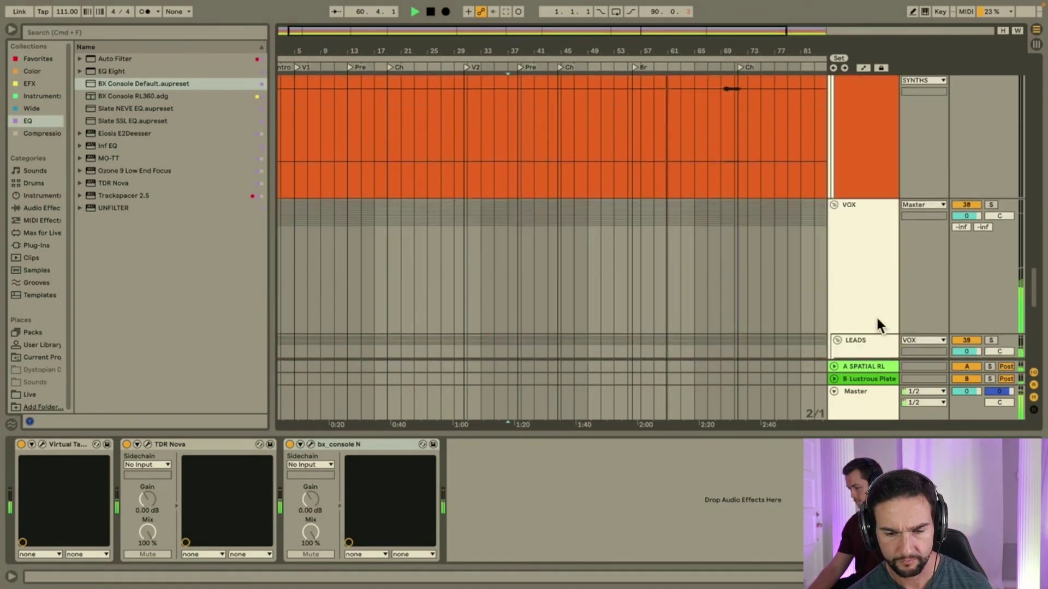
left_click(861, 237)
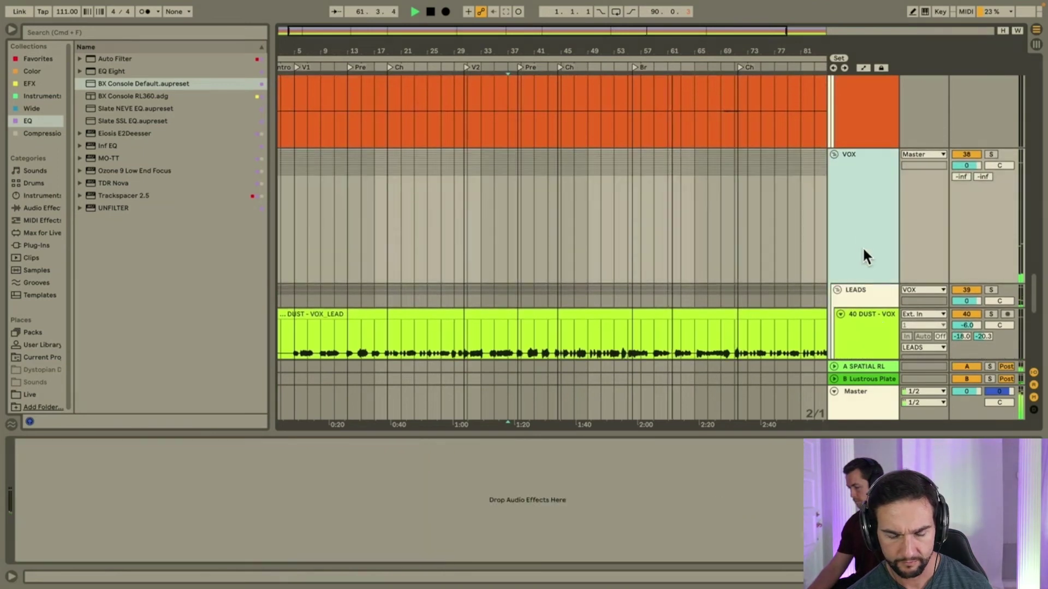
double_click(109, 146)
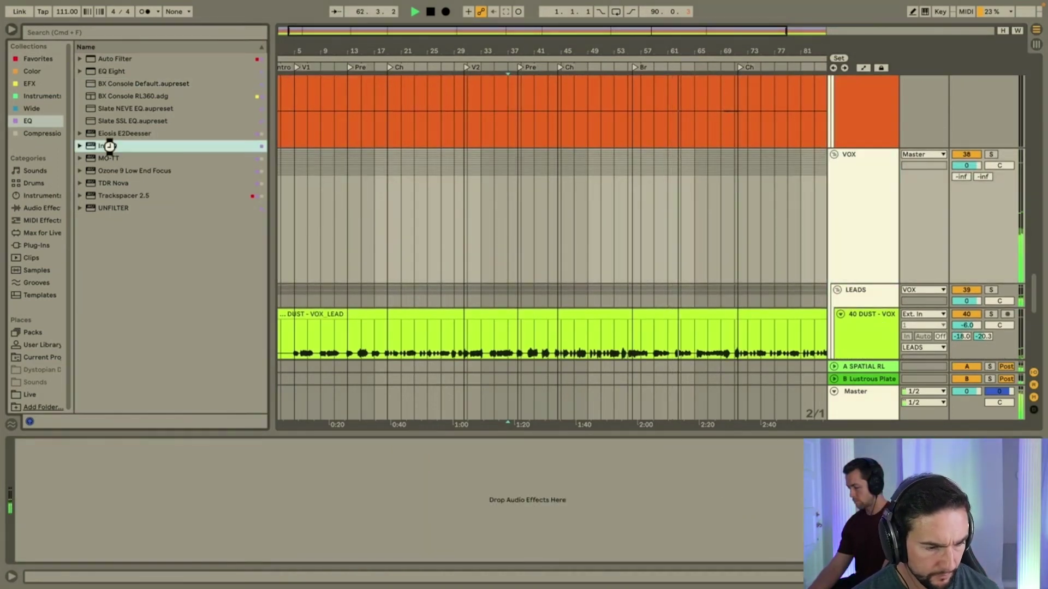
Cut 2.14 dB at 171 Hz in VOX's Inf EQ and shift the band 61% toward mid
left_click(544, 168)
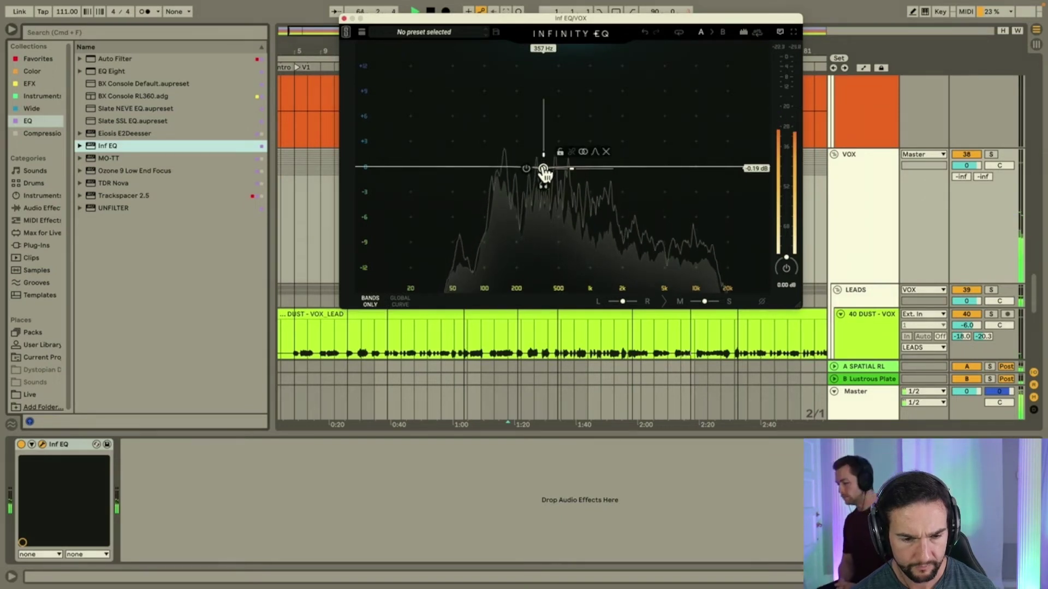
left_click_drag(543, 169, 509, 184)
left_click(548, 170)
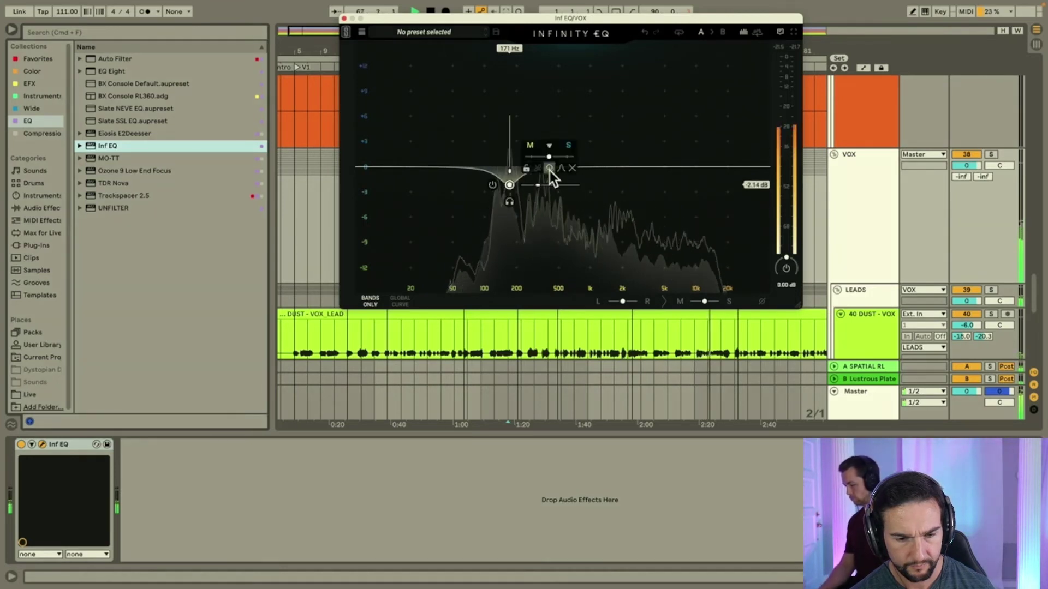
left_click_drag(549, 157, 538, 157)
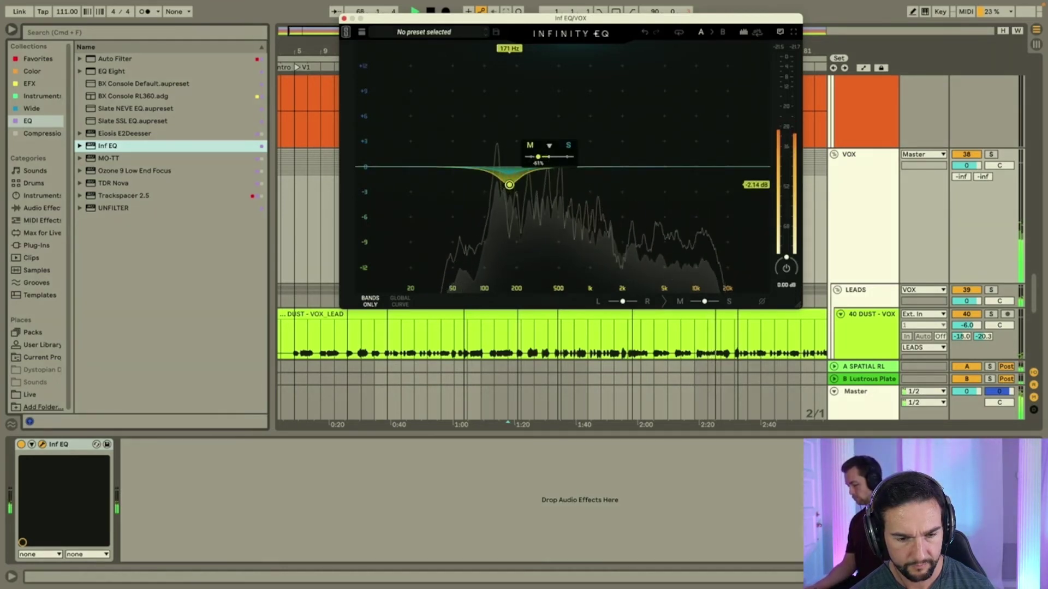
left_click(344, 18)
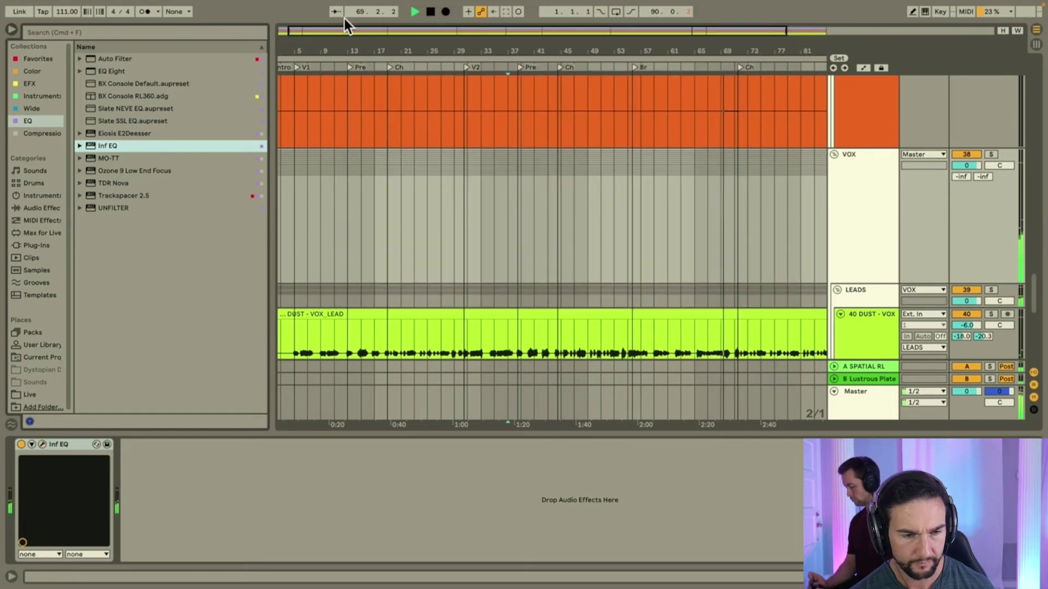
Boost the low band of the FG-N module in the Master's Virtual Mix Rack by 1.78 dB and close the plugin
left_click(856, 391)
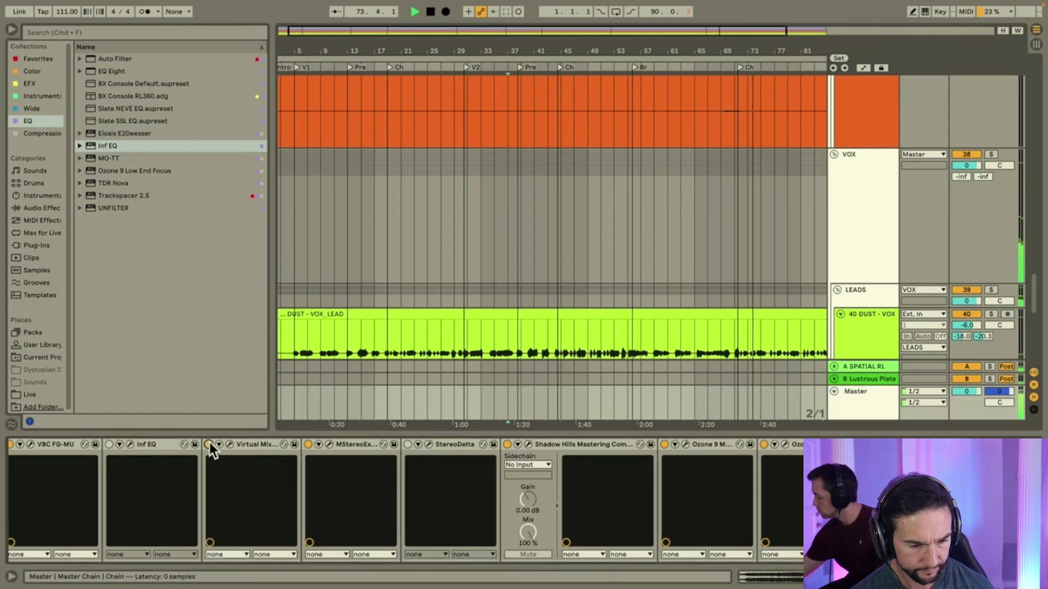
left_click(229, 445)
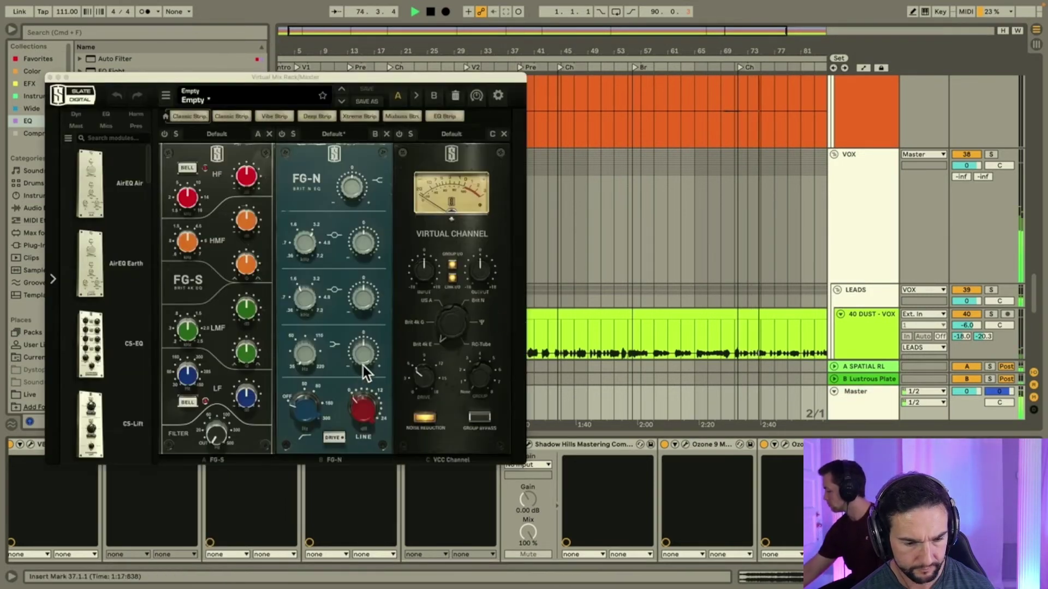
left_click_drag(302, 358, 366, 359)
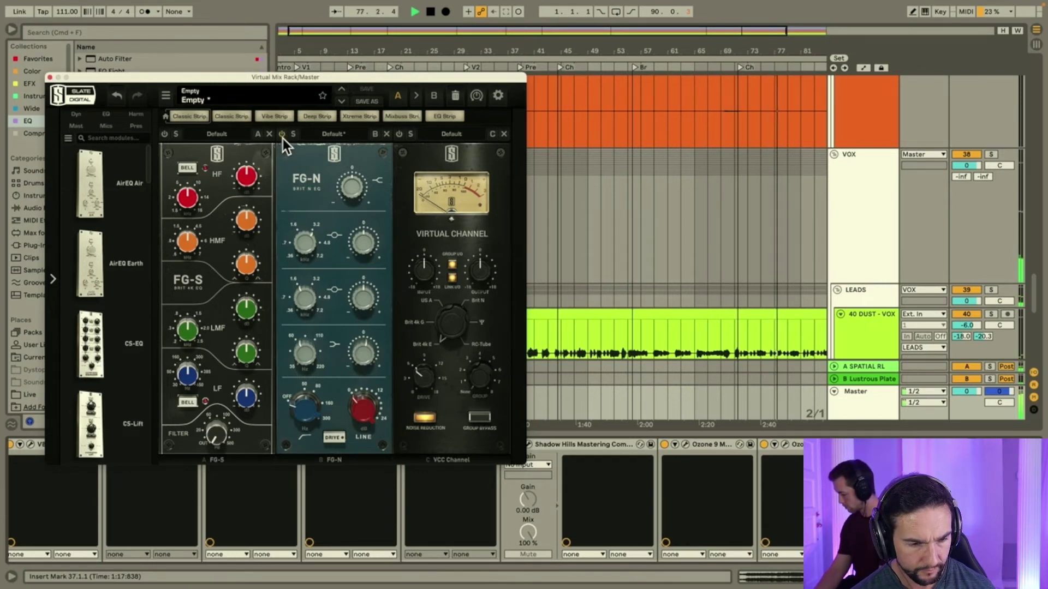
mouse_move(367, 361)
left_mouse_down()
mouse_move(312, 356)
mouse_move(323, 339)
mouse_move(363, 353)
left_mouse_up()
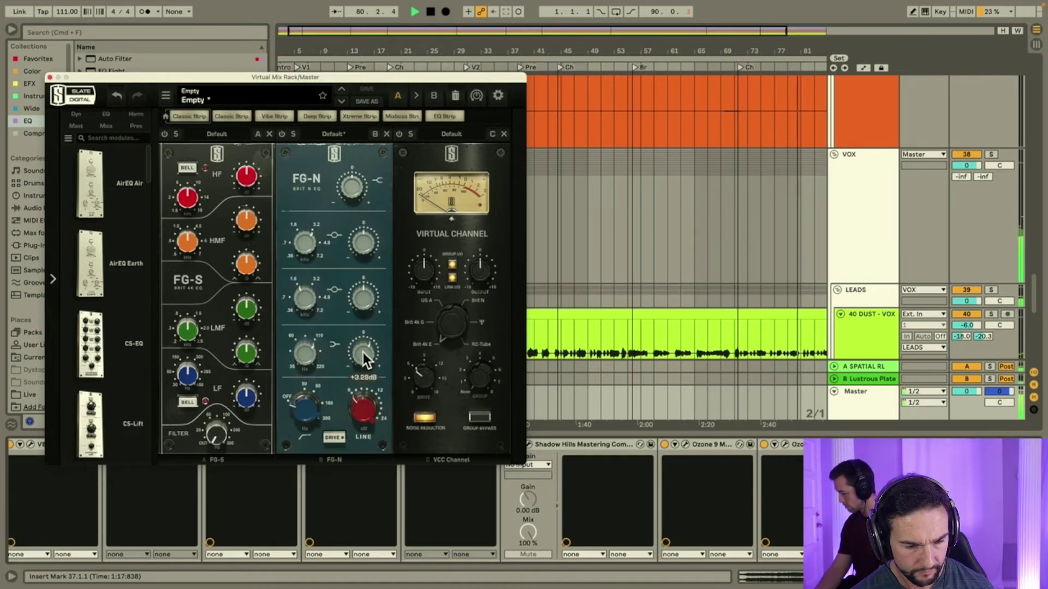
left_click(283, 136)
left_click_drag(361, 355, 361, 364)
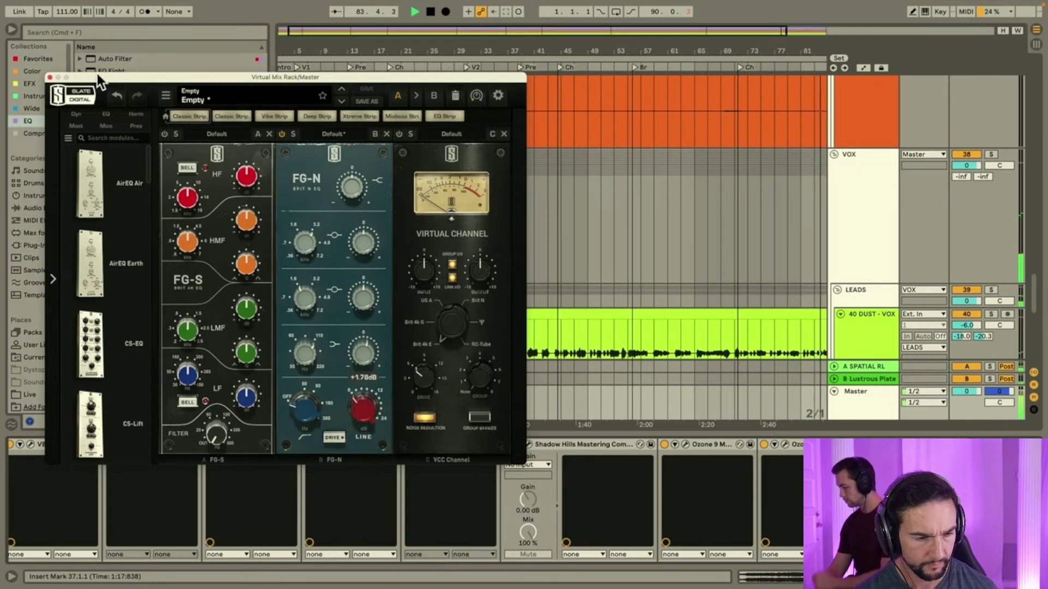
left_click(50, 77)
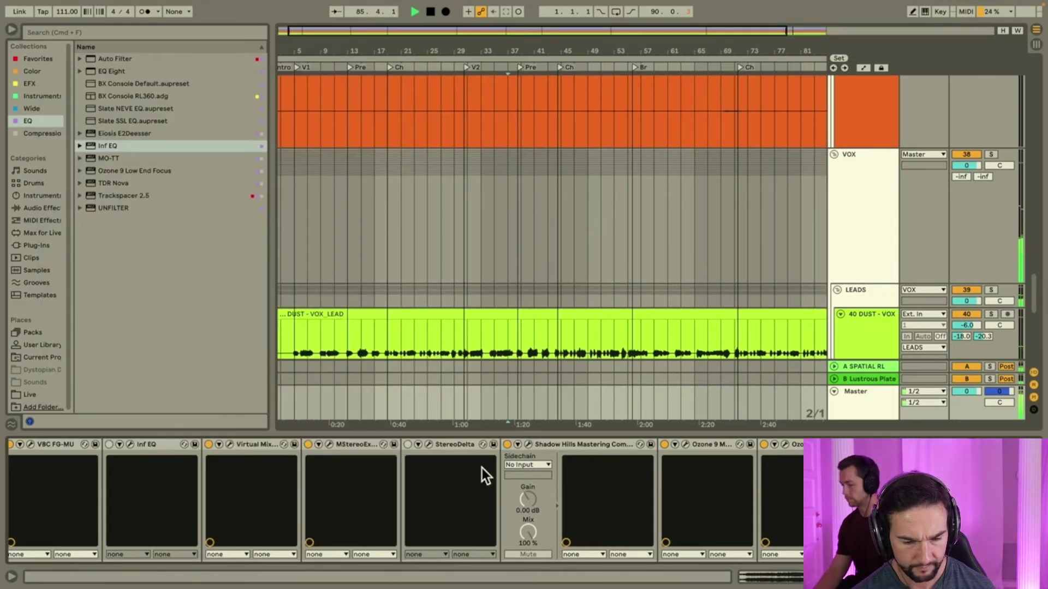
Open Insight and Supercharger GT on the Master side by side and compare the mix with and without Supercharger GT
left_click(885, 445)
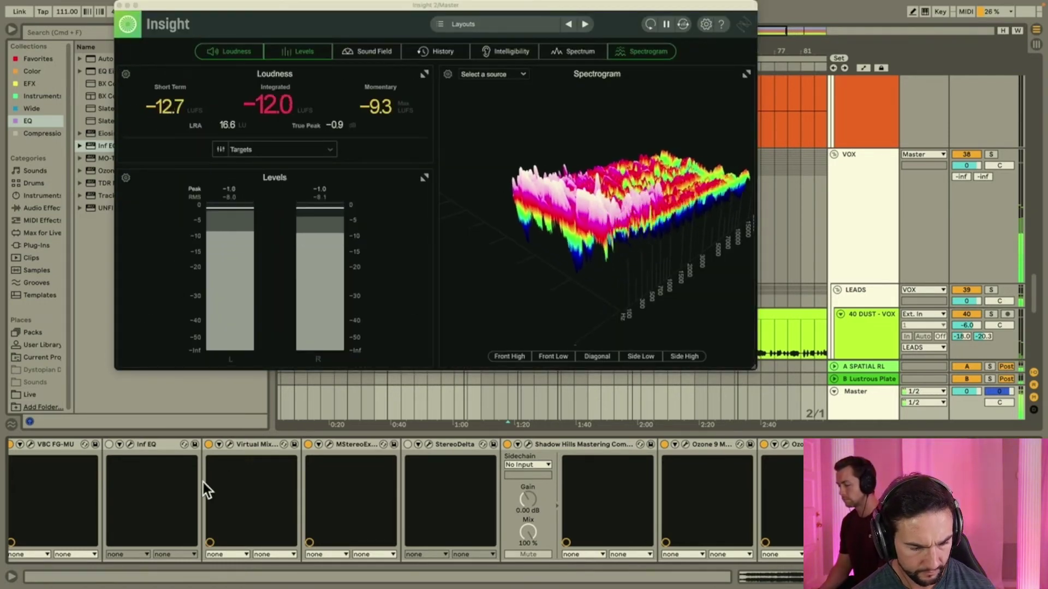
scroll(203, 483, "left", 5)
left_click(157, 444)
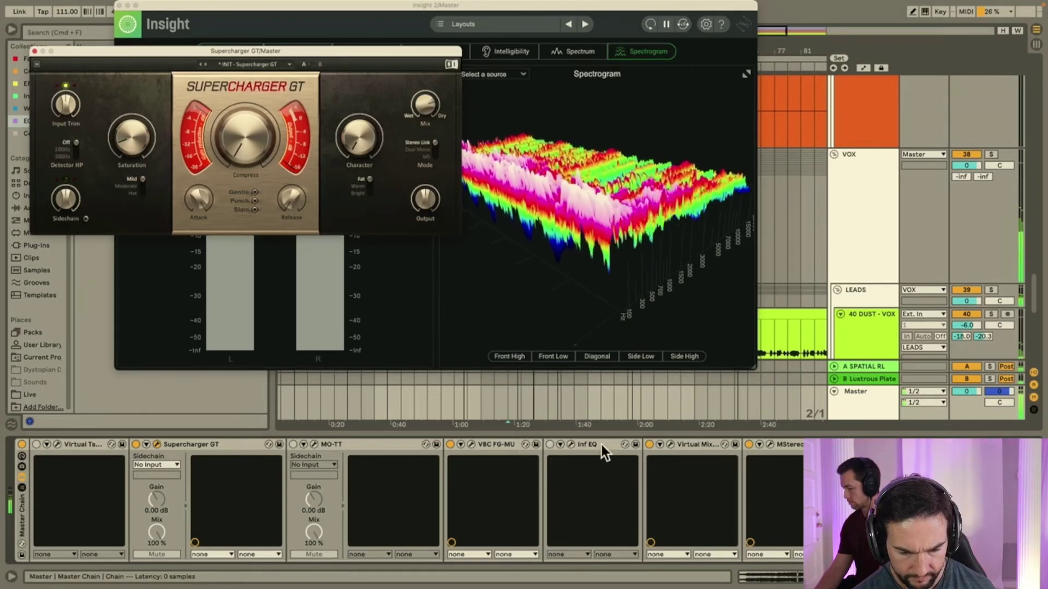
scroll(415, 499, "right", 1)
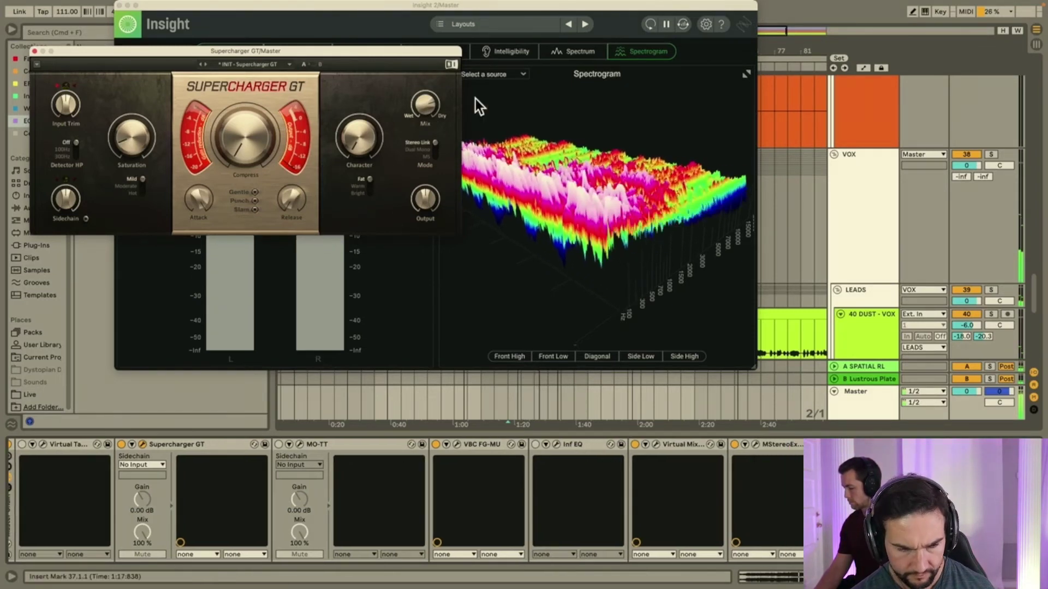
left_click_drag(398, 49, 761, 82)
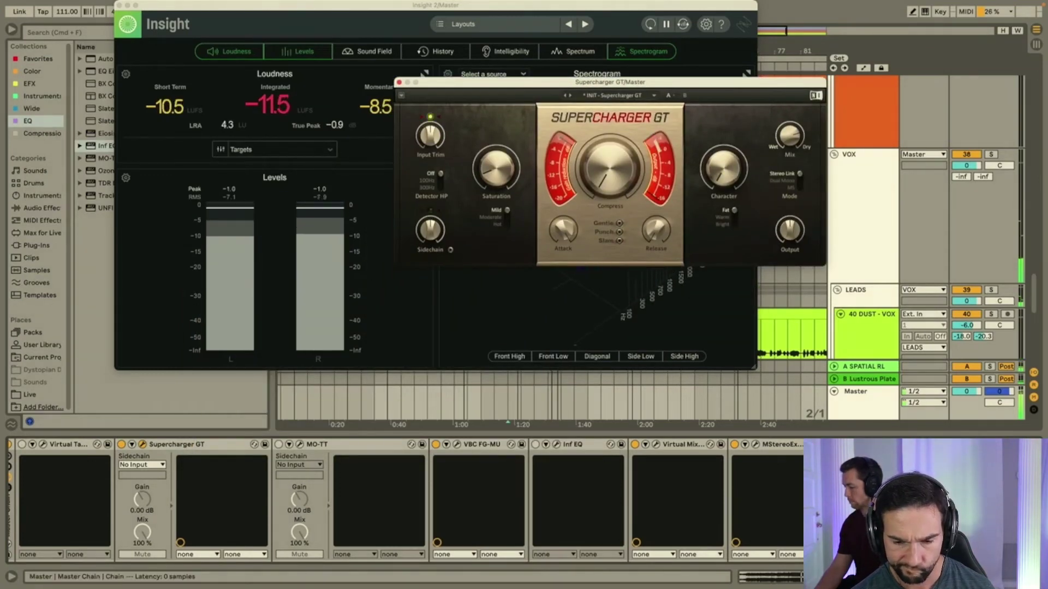
left_click(118, 444)
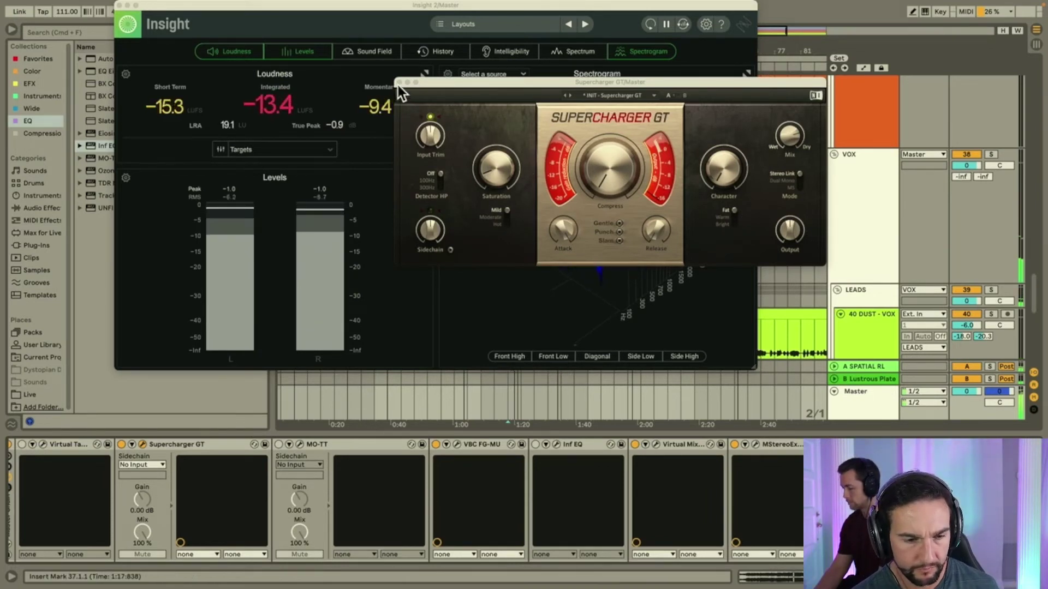
Adjust the mix amount of the Master's Shadow Hills Mastering Compressor and close the plugin
left_click(954, 444)
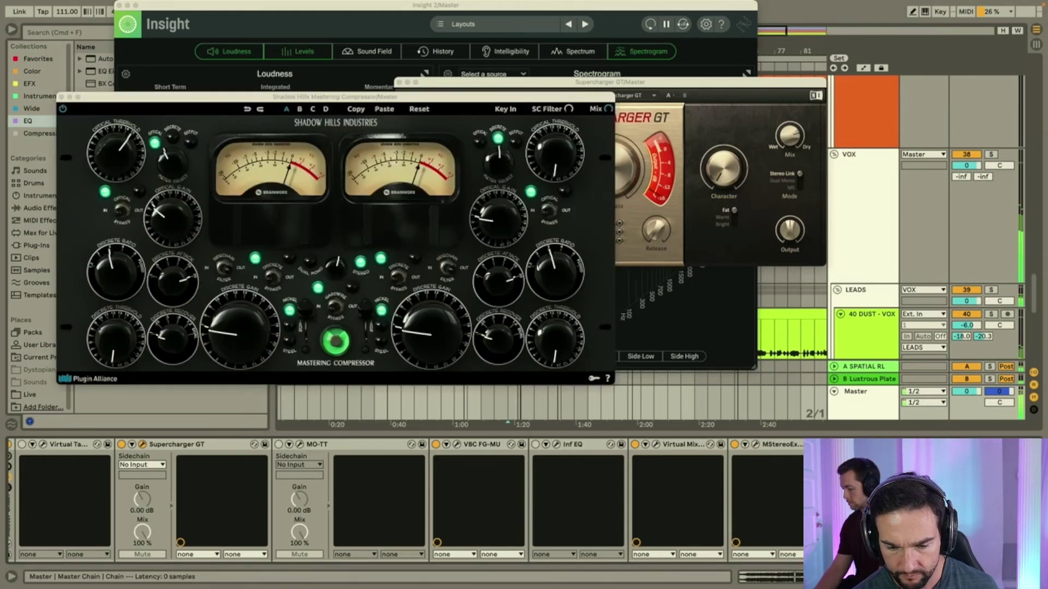
left_click_drag(607, 110, 607, 125)
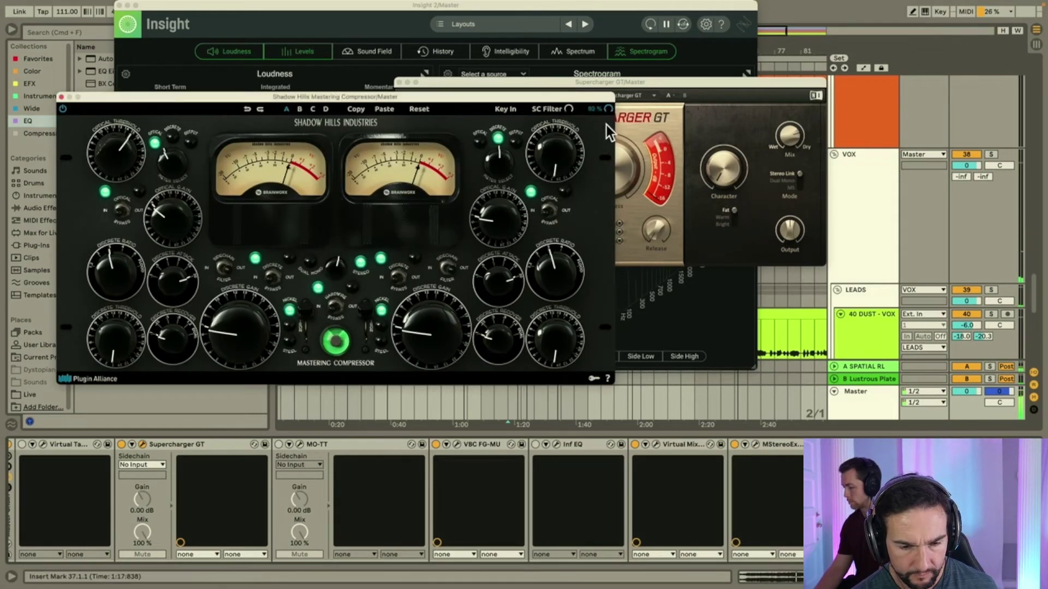
left_click_drag(608, 191, 608, 209)
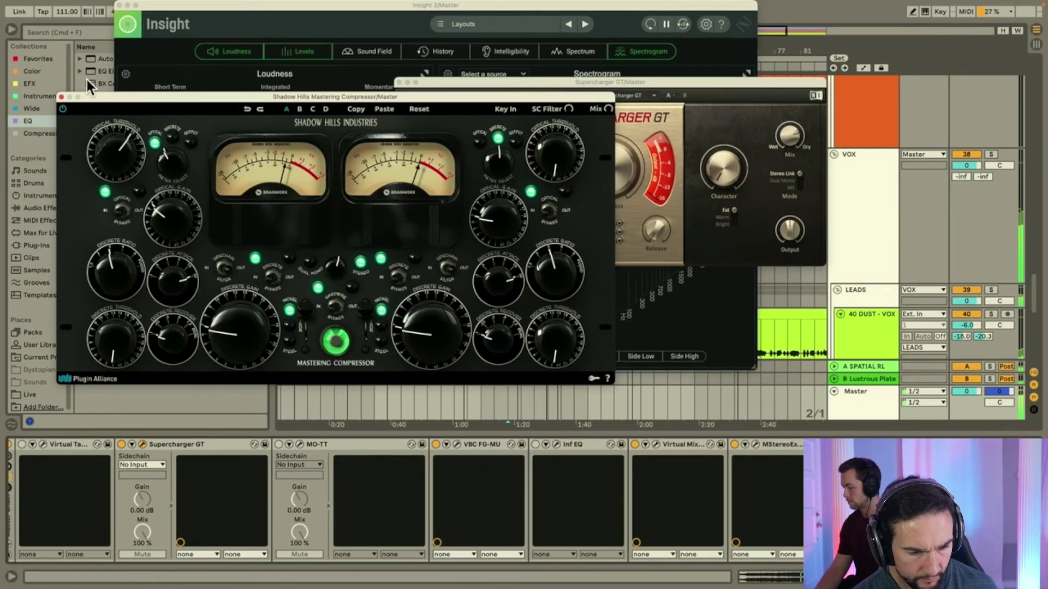
left_click(61, 96)
Set the Master's Supercharger GT to 5.20 saturation and 3.29 compression, adjust its wet/dry mix, and close it
left_click_drag(494, 161, 494, 142)
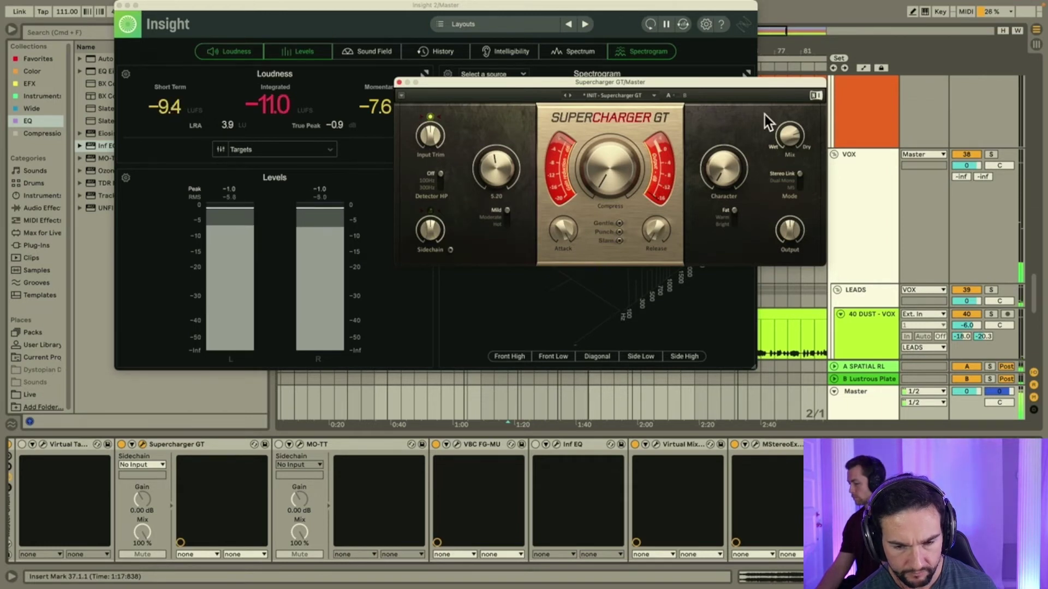
left_click_drag(788, 133, 789, 139)
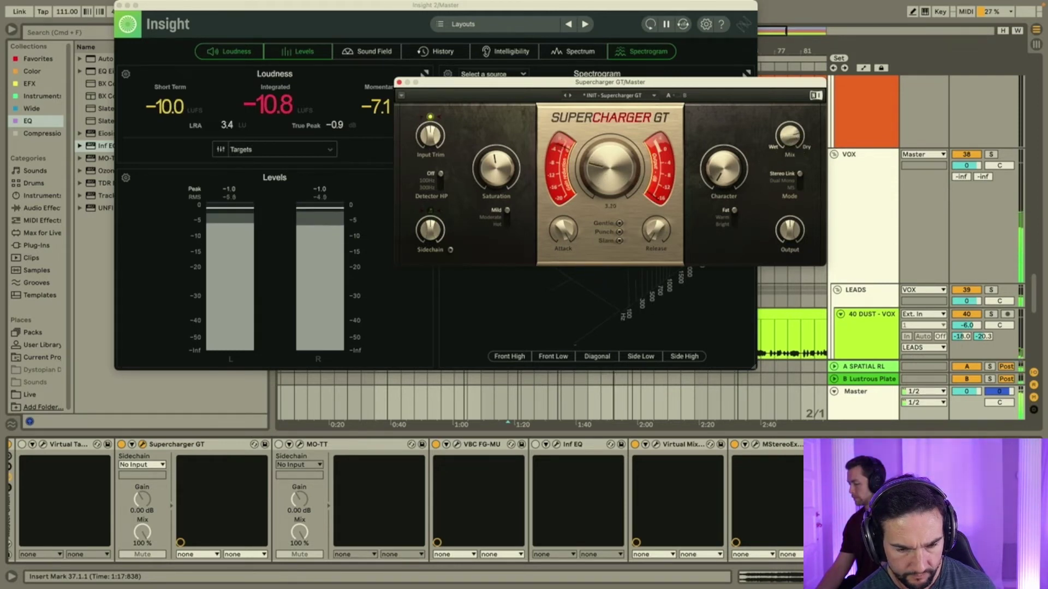
left_click(399, 82)
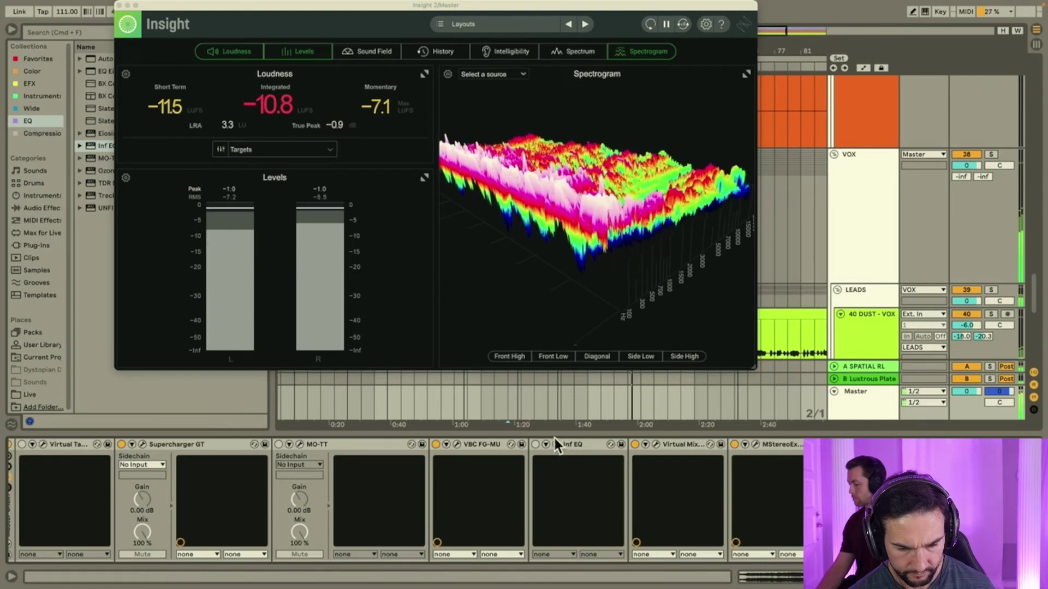
Add Inf EQ to the INSTRUMENTAL group, with the Insight window moved out of the way
left_click(867, 208)
scroll(869, 205, "up", 10)
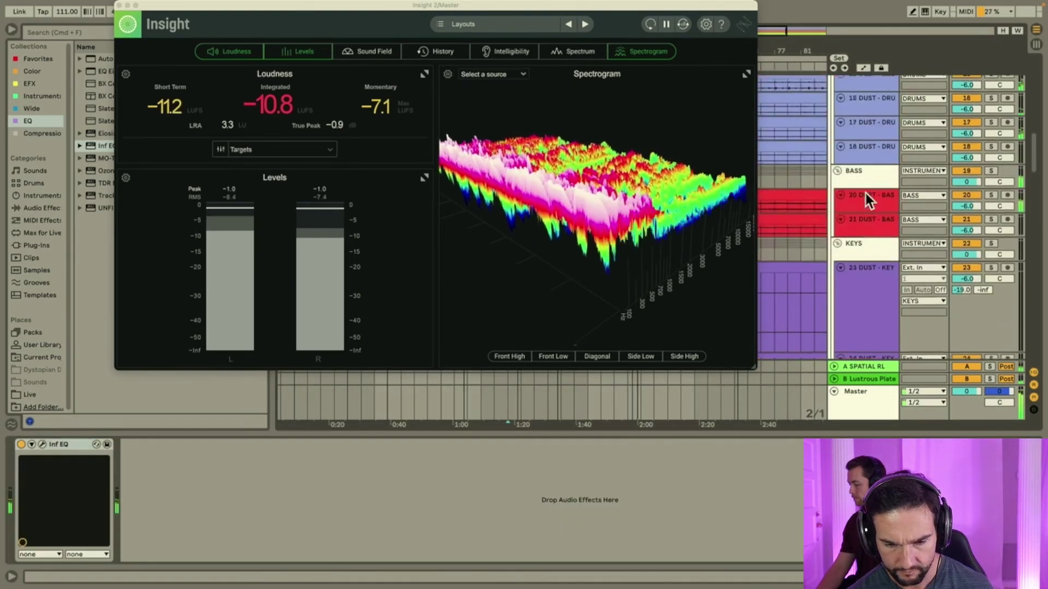
scroll(868, 202, "up", 3)
left_click(865, 210)
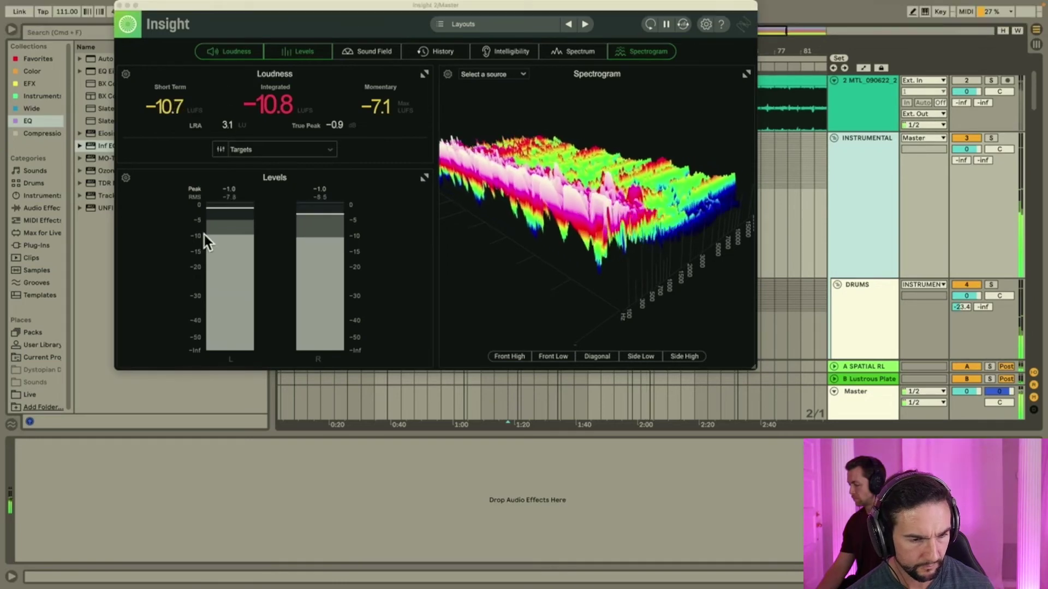
left_click_drag(234, 17, 468, 130)
double_click(131, 146)
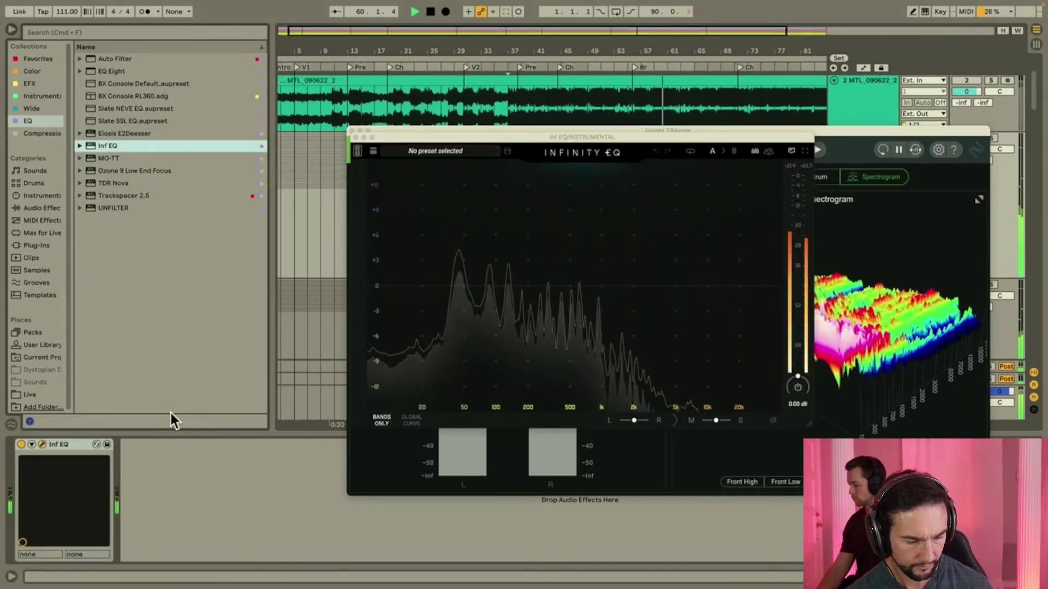
Cut 2.08 dB at 127 Hz in INSTRUMENTAL's Inf EQ, shift the band toward mid, and close the EQ and Insight
left_click(533, 285)
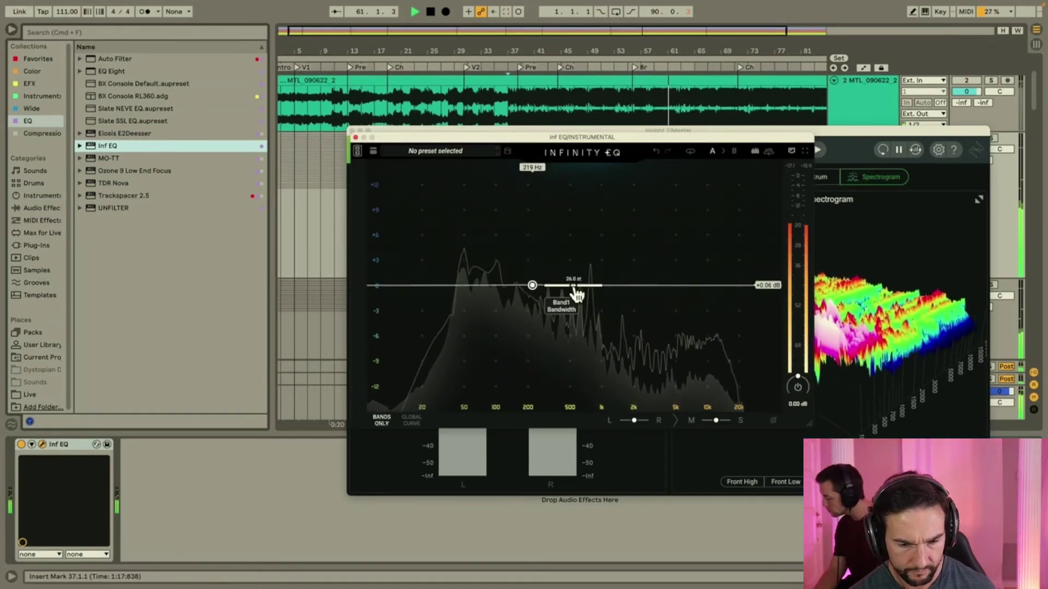
left_click_drag(532, 285, 515, 367)
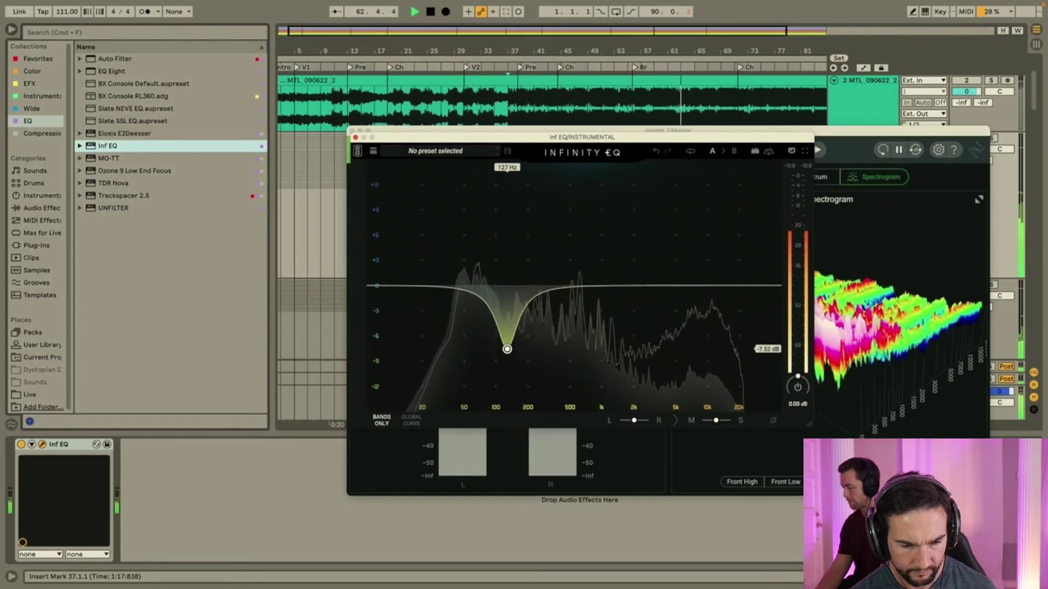
left_click_drag(507, 329, 507, 305)
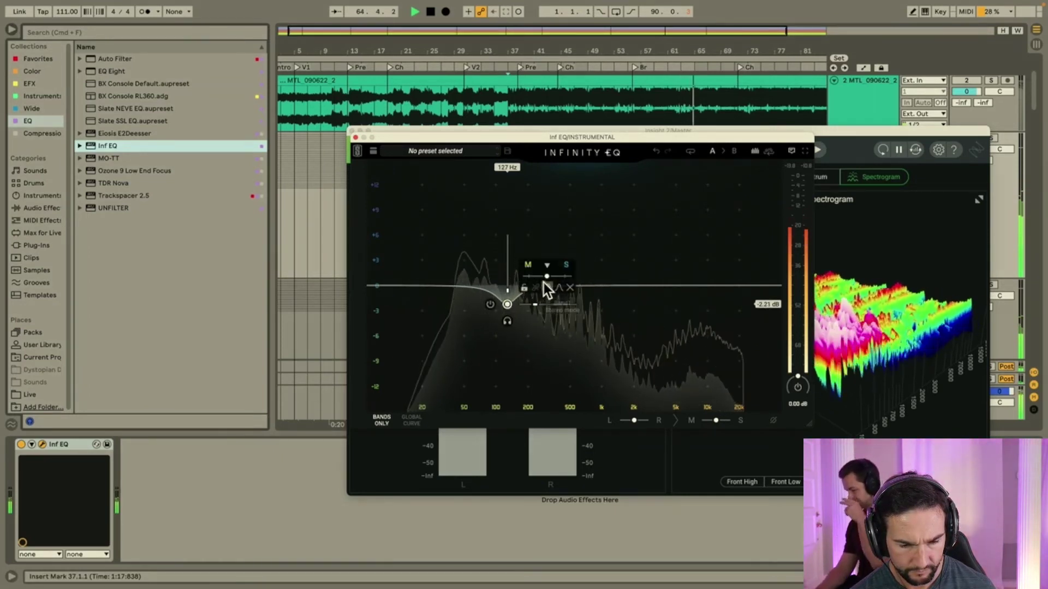
left_click_drag(546, 277, 540, 276)
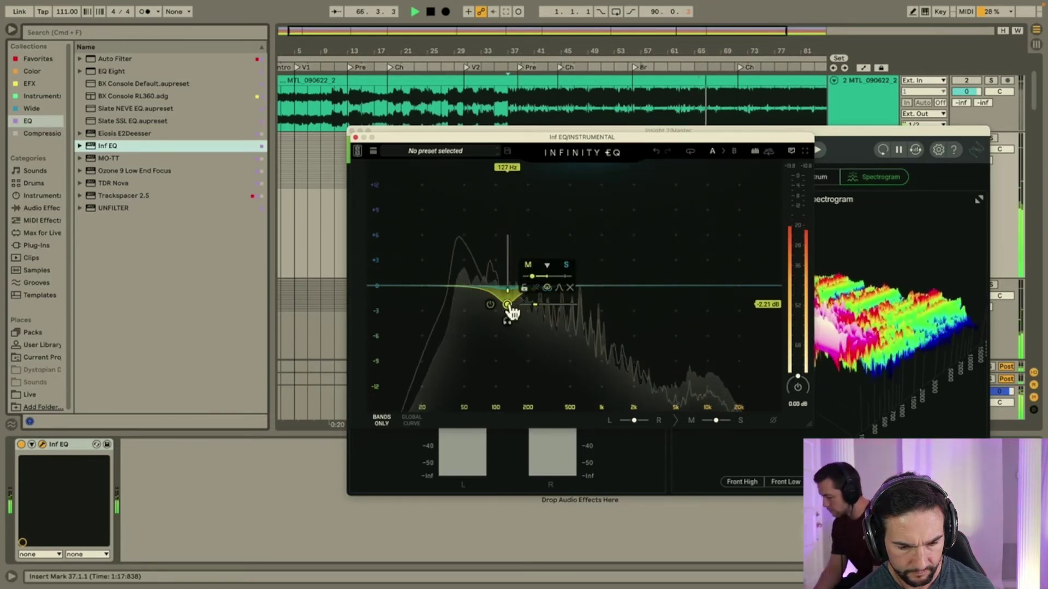
left_click_drag(510, 307, 510, 306)
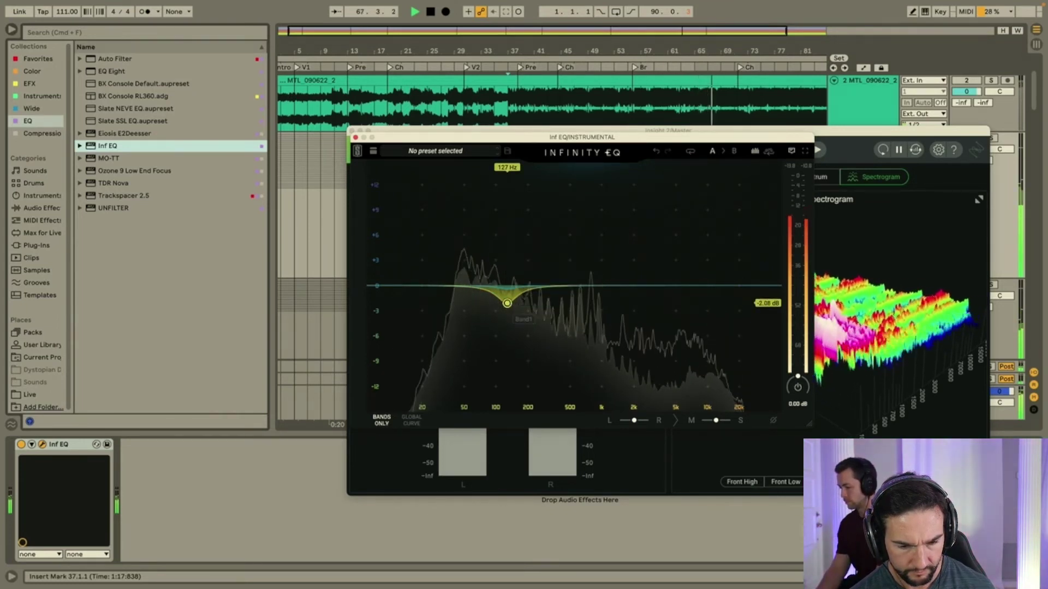
left_click(355, 137)
left_click(352, 131)
Solo the DUSTROUGHMIX track to compare the current mix against the rough mix
scroll(685, 168, "up", 3)
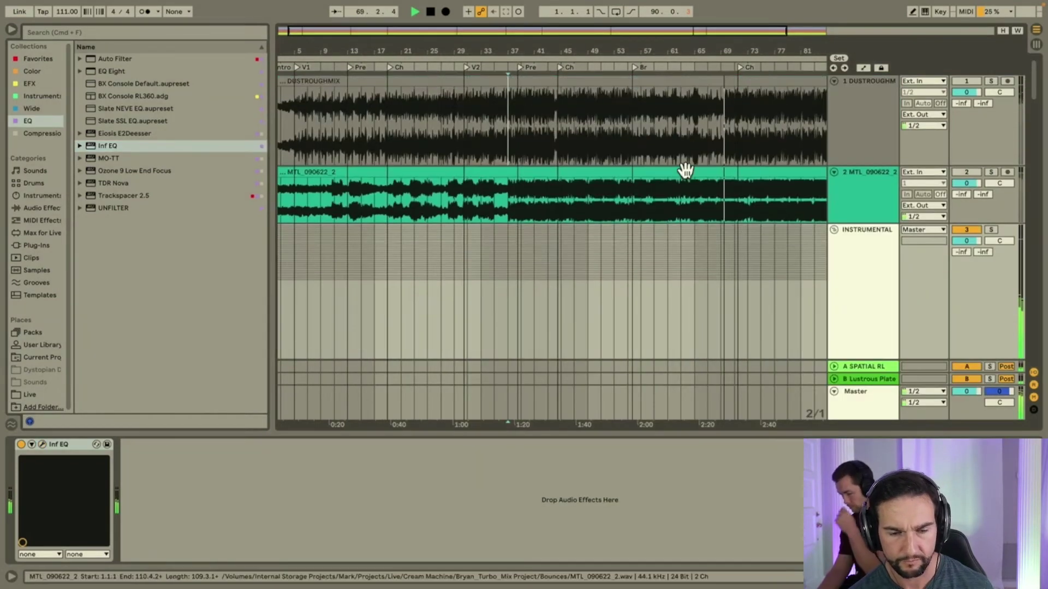
left_click(990, 80)
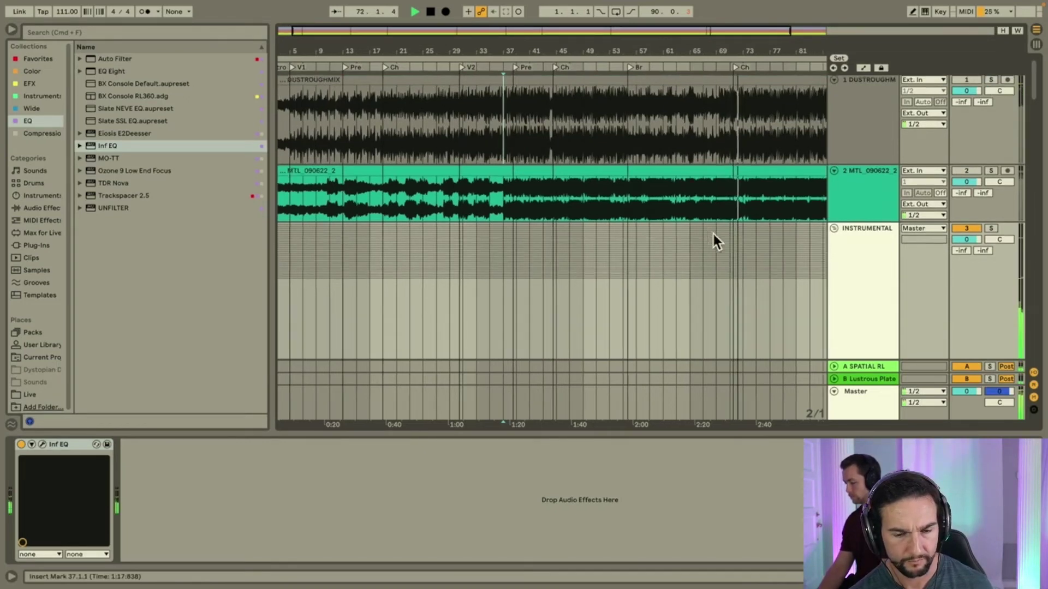
Collapse the DRUMS, BASS and KEYS groups in the arrangement
scroll(713, 234, "down", 5)
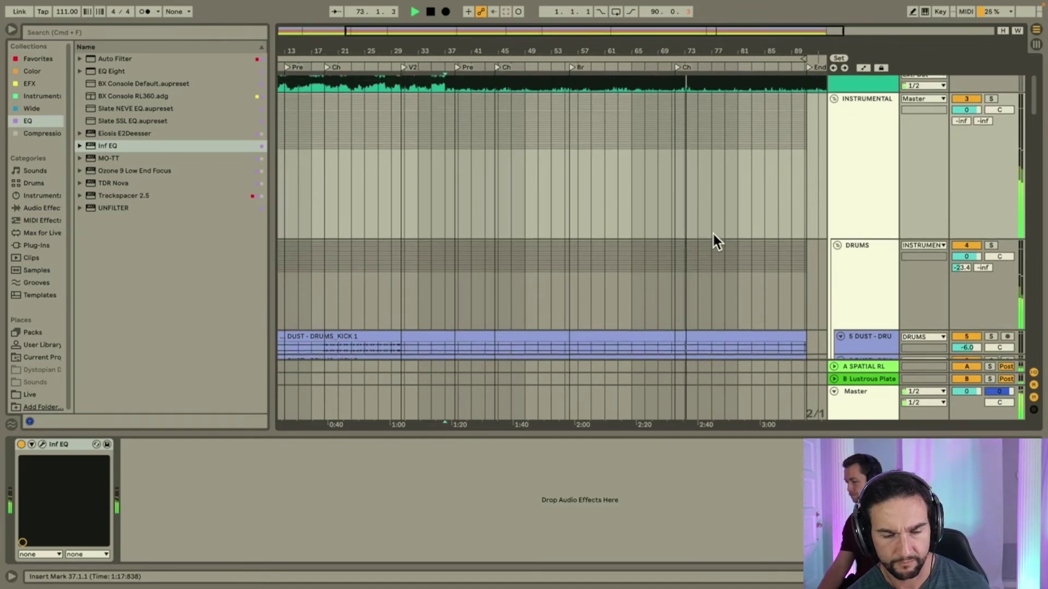
scroll(713, 234, "down", 2)
scroll(713, 235, "down", 5)
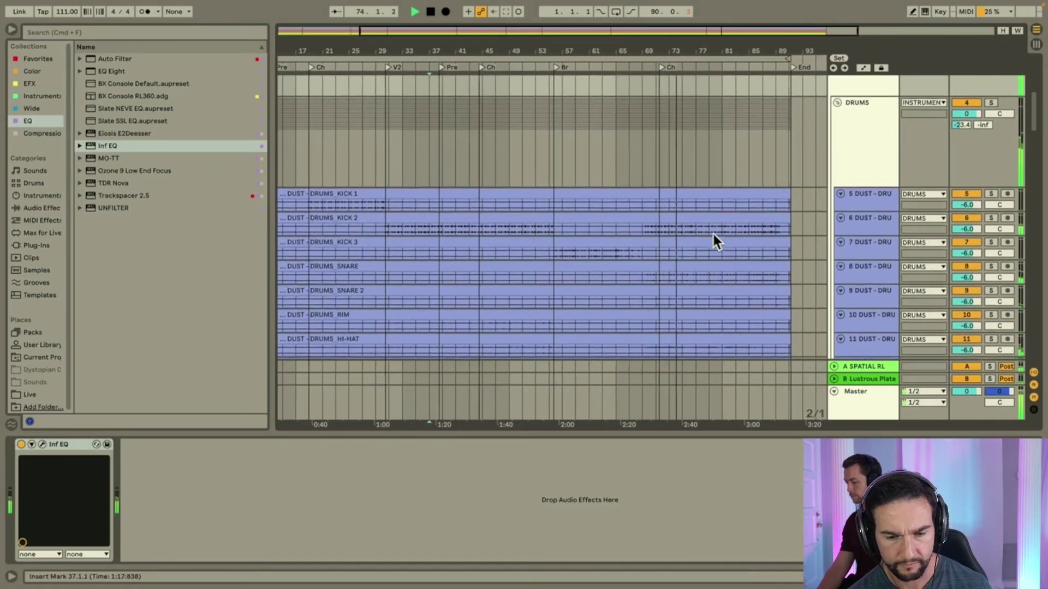
left_click(844, 146)
left_click(837, 101)
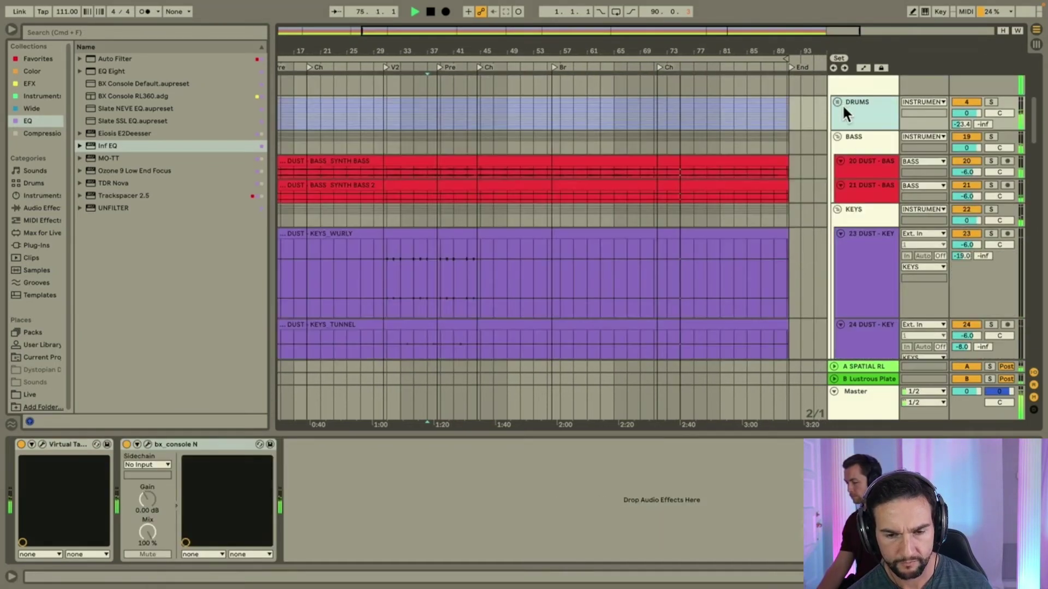
left_click(852, 140)
left_click(837, 137)
left_click(837, 148)
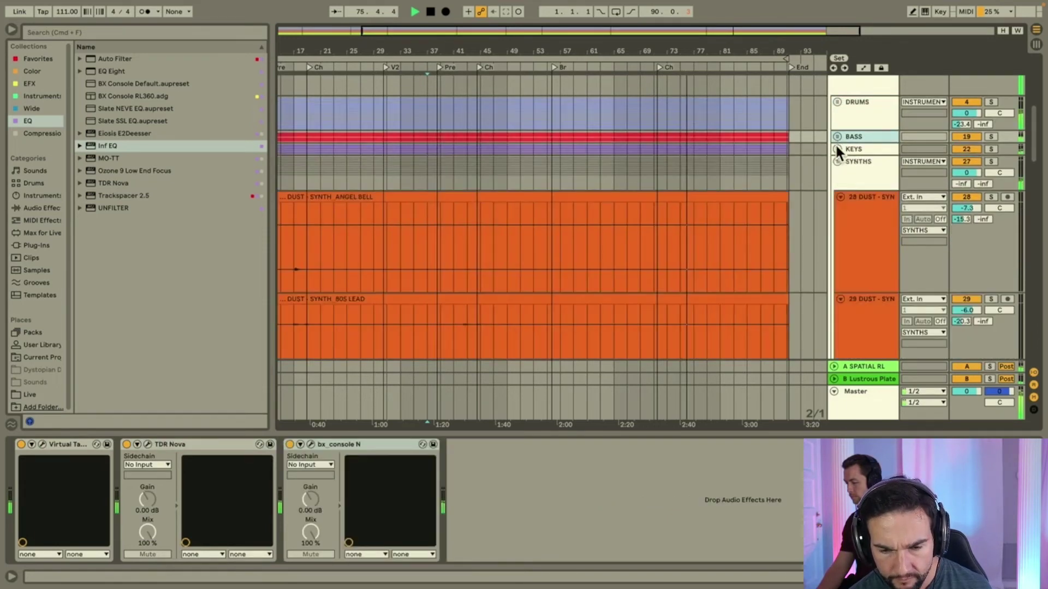
Add the BX Console Default preset to the SYNTHS group and switch its bx_console N channels to 40/41
left_click(851, 162)
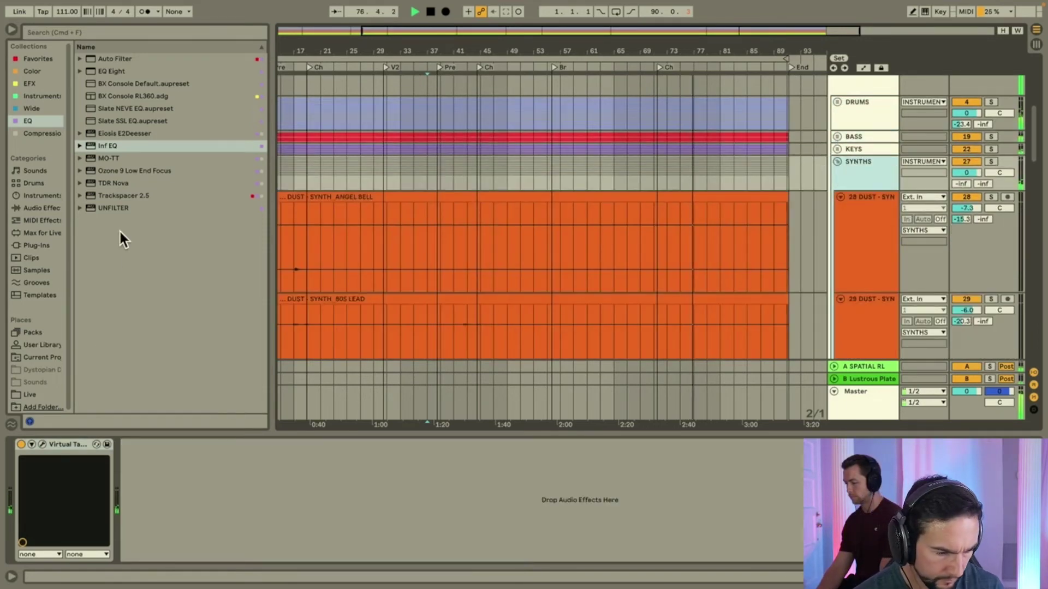
double_click(164, 84)
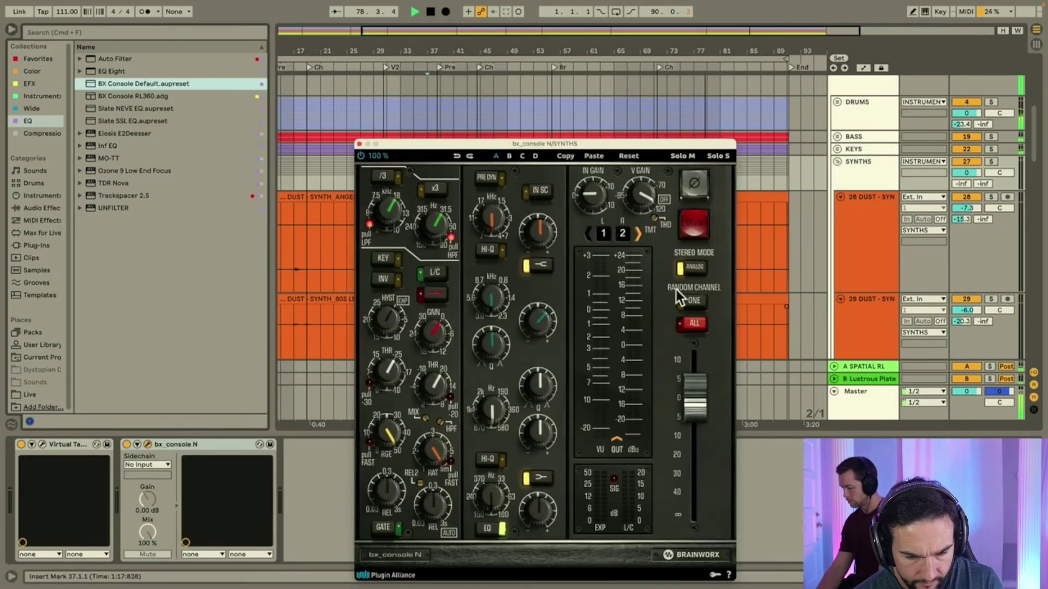
left_click(697, 301)
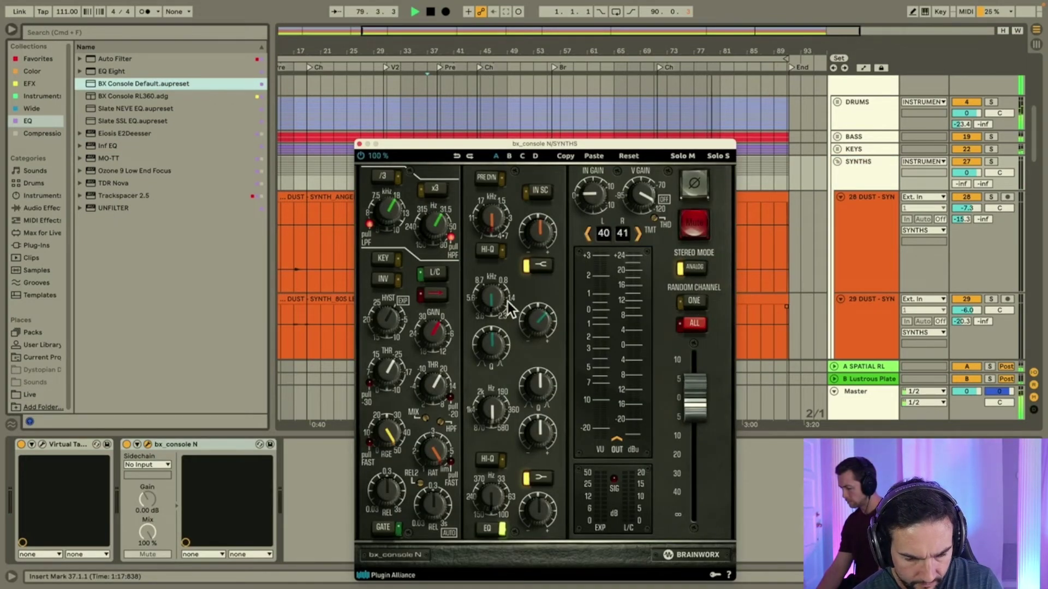
Adjust the high-mid EQ band's frequency and increase its boost in SYNTHS' bx_console N, close the plug-in, and stop playback
left_click_drag(499, 298, 532, 317)
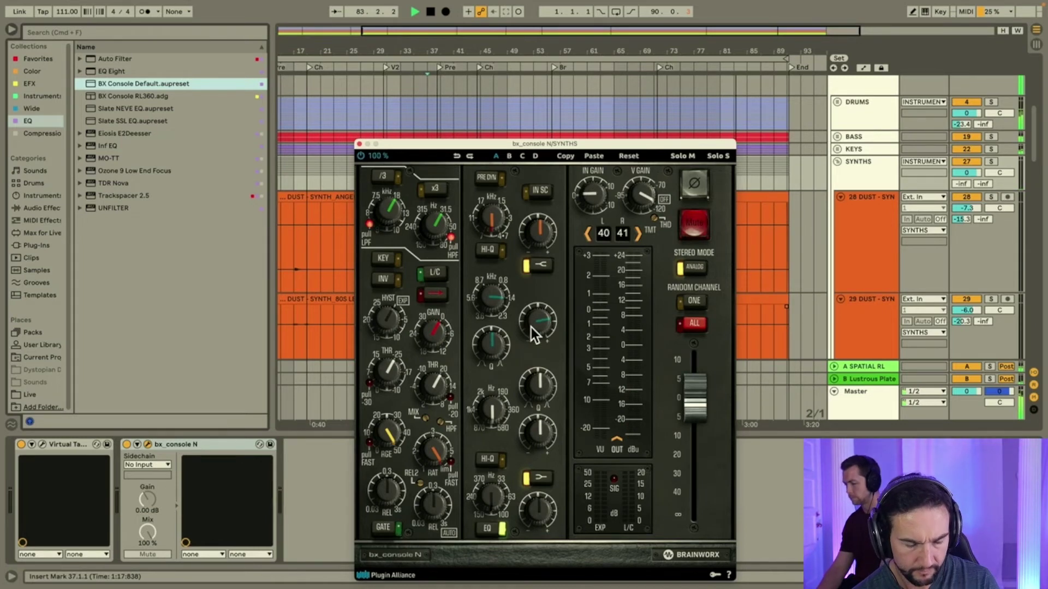
left_click(360, 144)
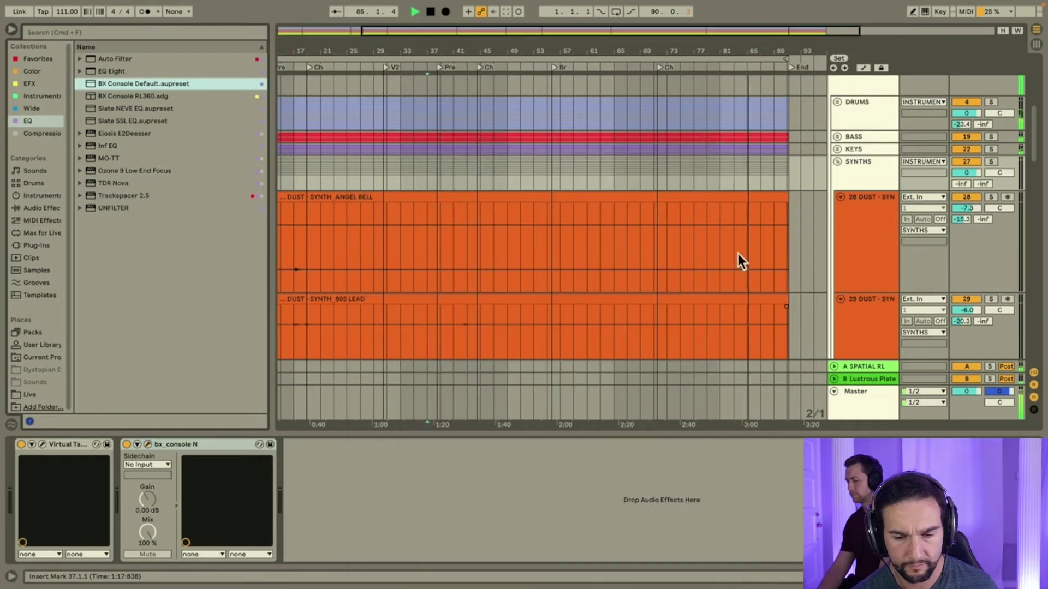
left_click(860, 397)
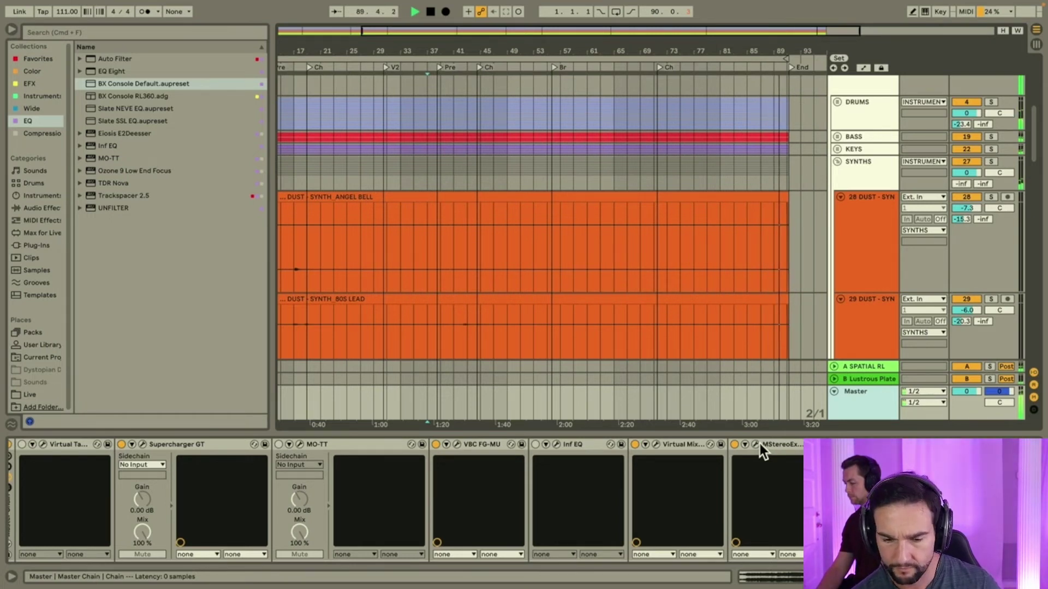
key("space")
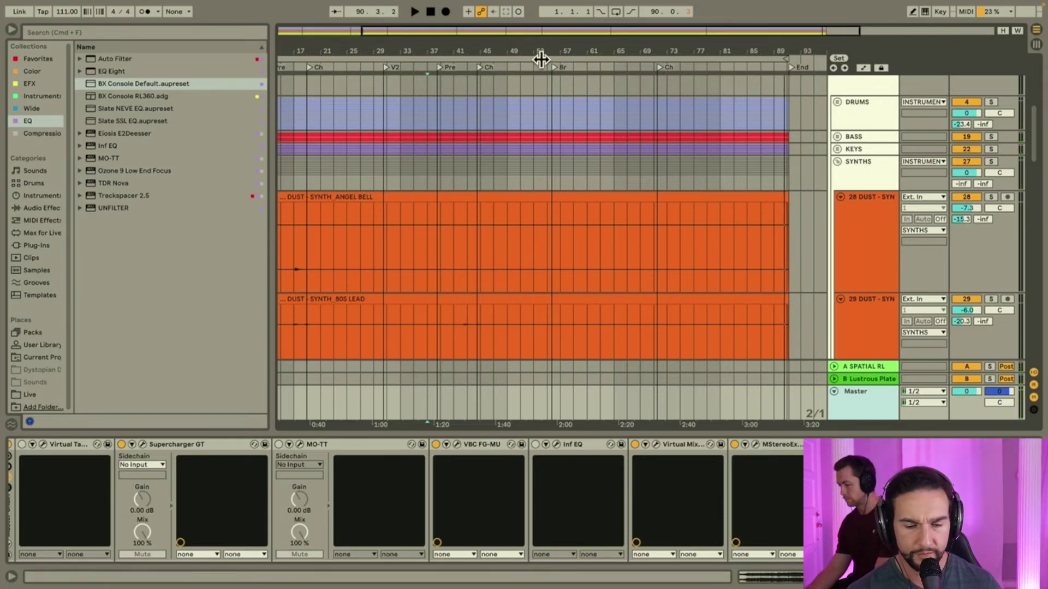
Review the low-frequency cut in the INSTRUMENTAL group's Inf EQ and close the plug-in
scroll(557, 159, "up", 5)
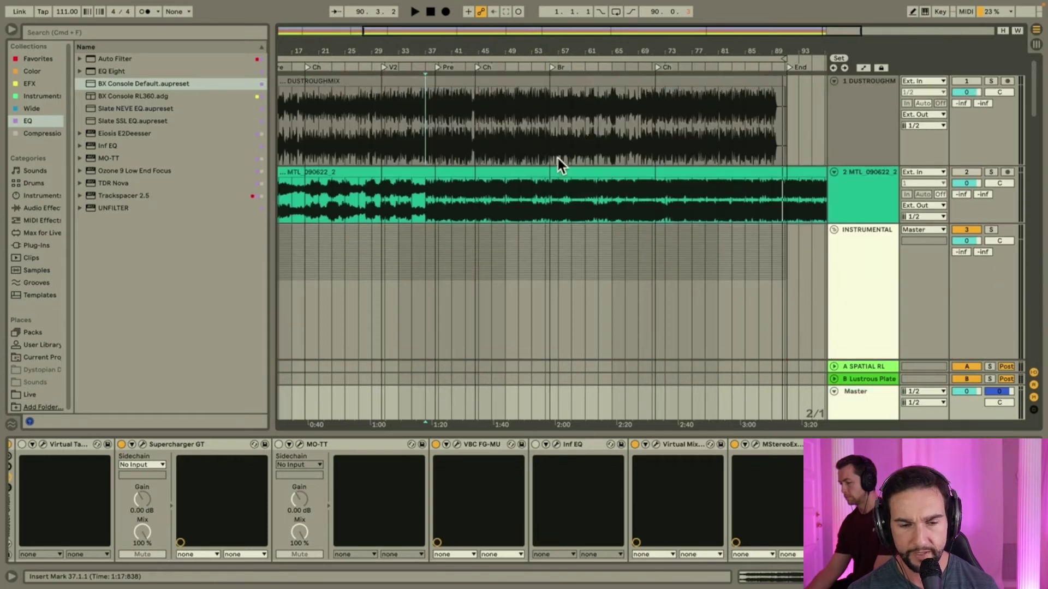
scroll(676, 201, "left", 3)
scroll(676, 201, "down", 2)
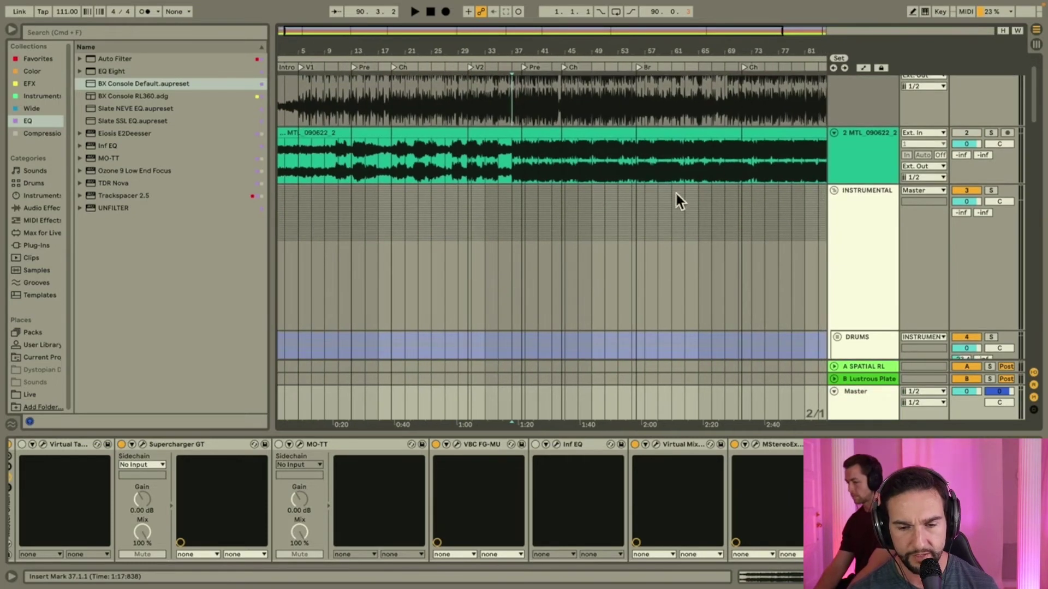
left_click(872, 256)
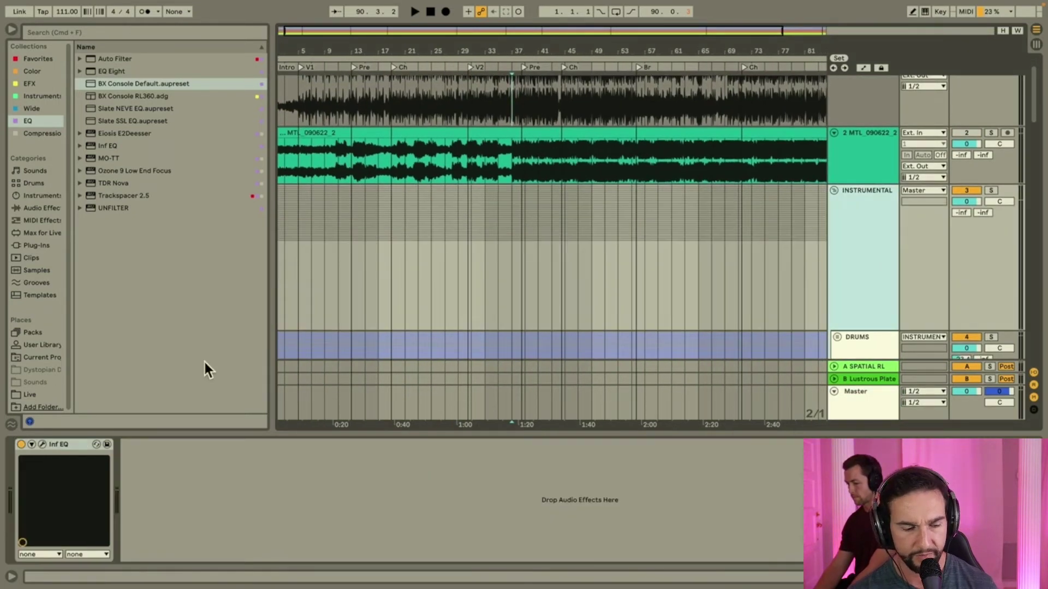
left_click(42, 444)
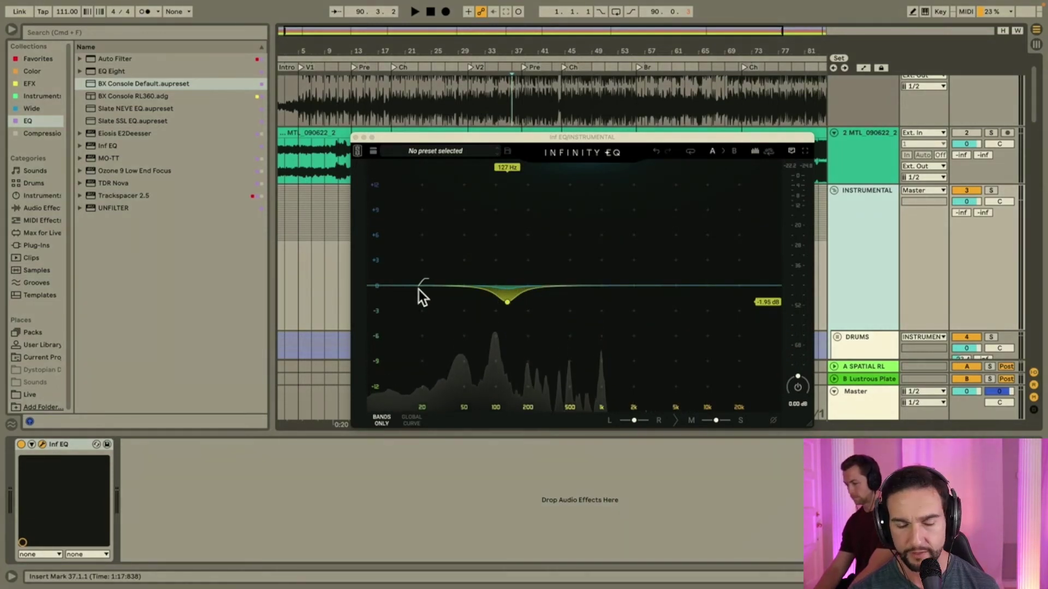
left_click(866, 401)
left_click(356, 136)
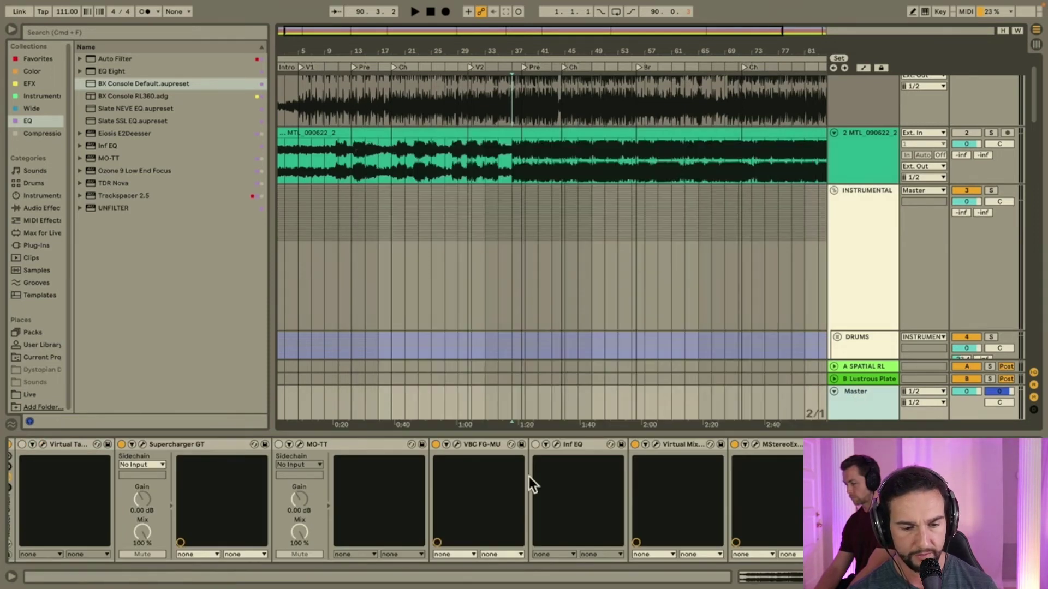
Add a low-cut band to the Master's Inf EQ, shift it toward the side signal, and set it to about 94 Hz
left_click(556, 444)
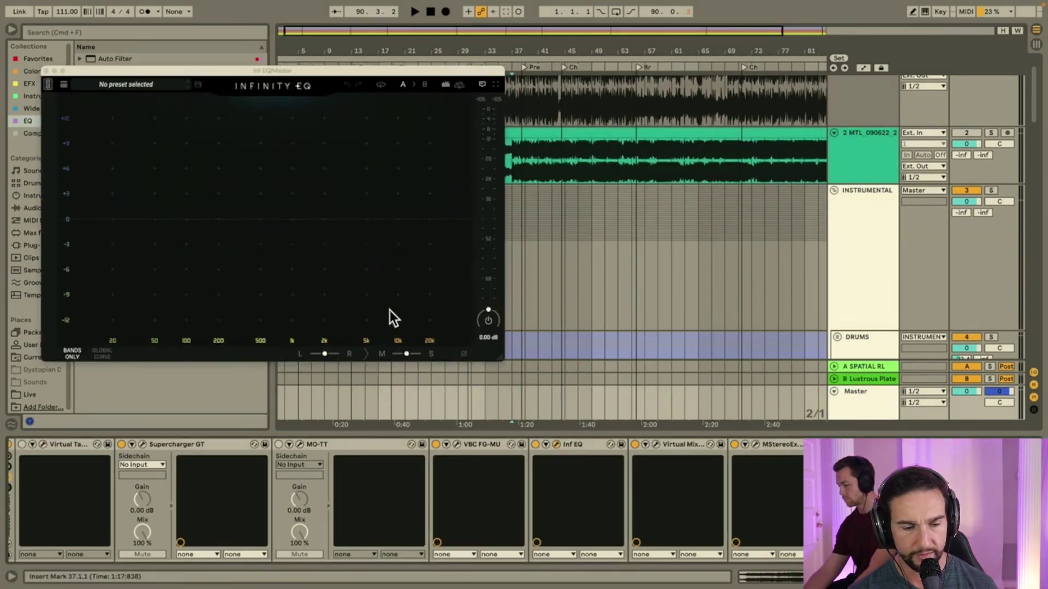
left_click(103, 228)
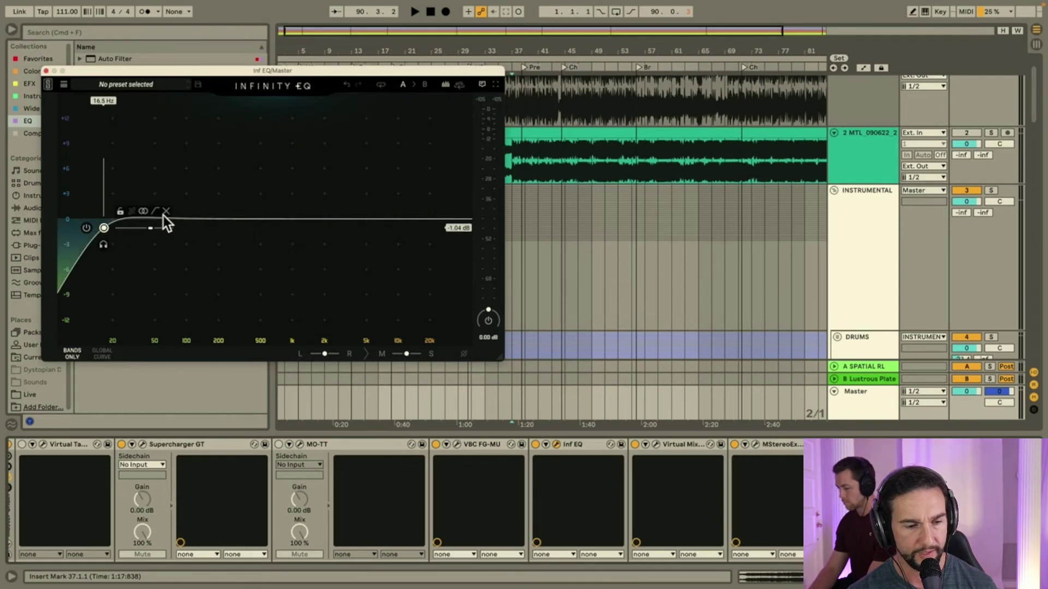
mouse_move(145, 210)
key("space")
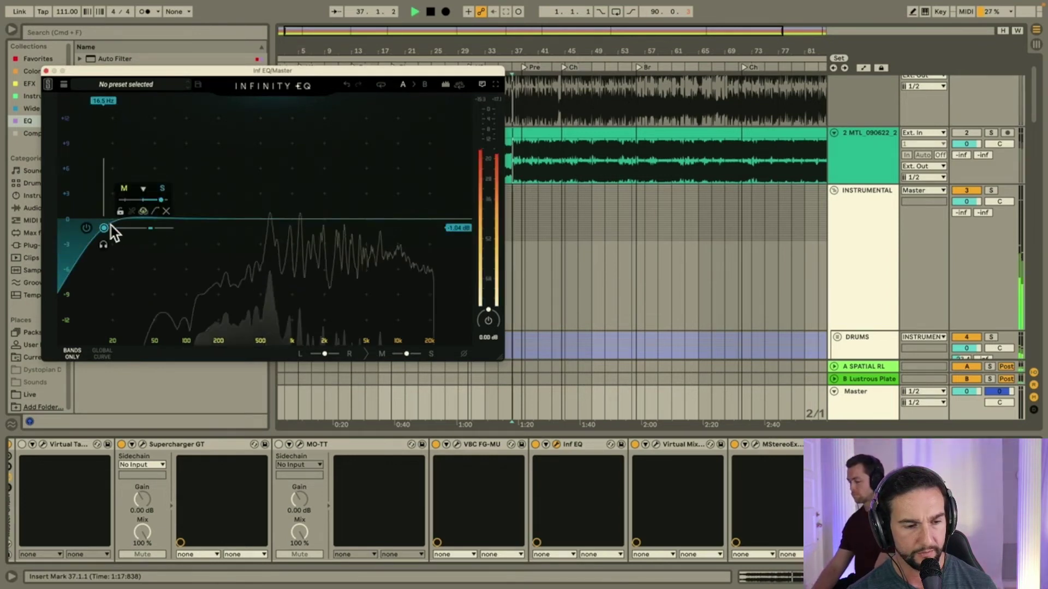
left_click_drag(104, 228, 184, 238)
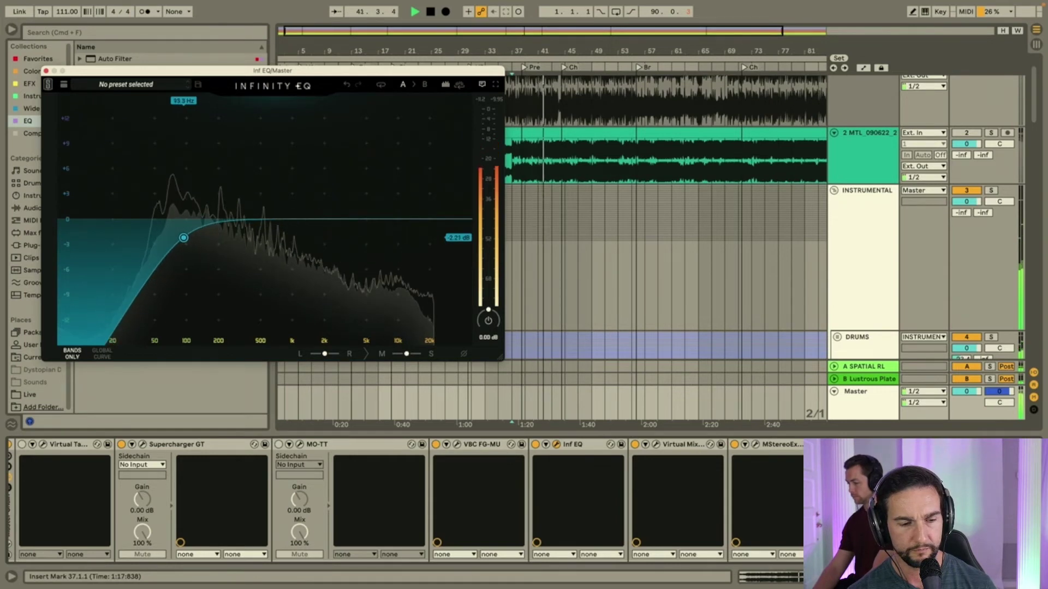
left_click(46, 71)
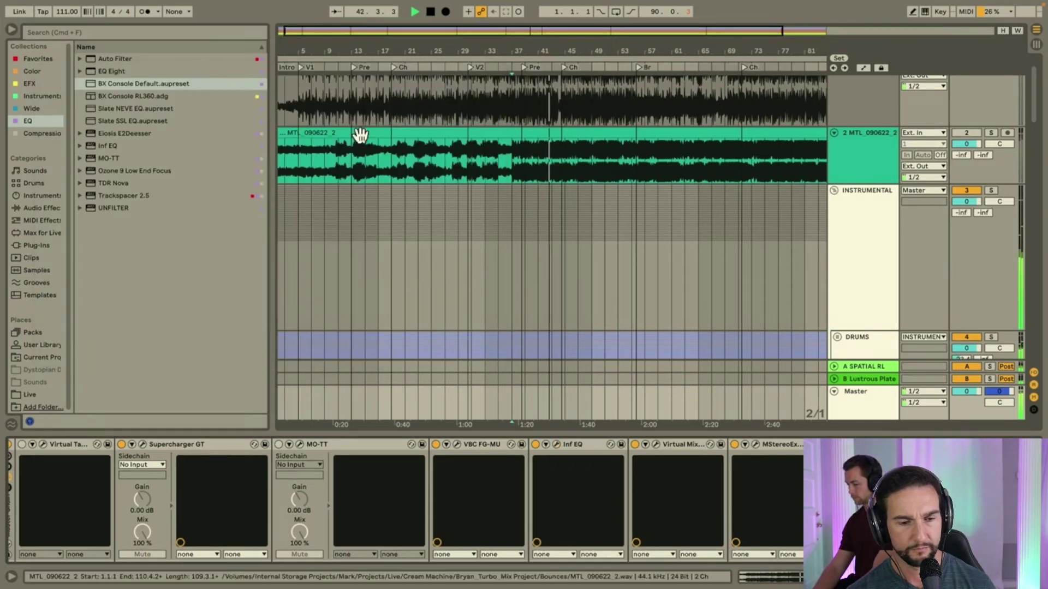
Solo and unsolo the DUSTROUGHMIX track during playback to compare the processed mix against the rough mix
scroll(941, 99, "up", 2)
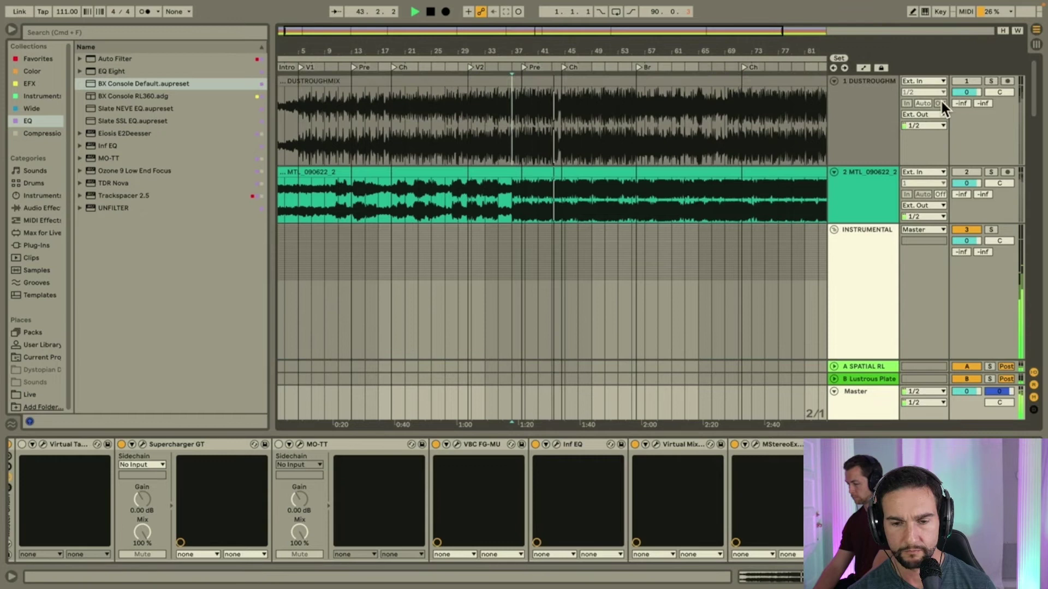
left_click(990, 80)
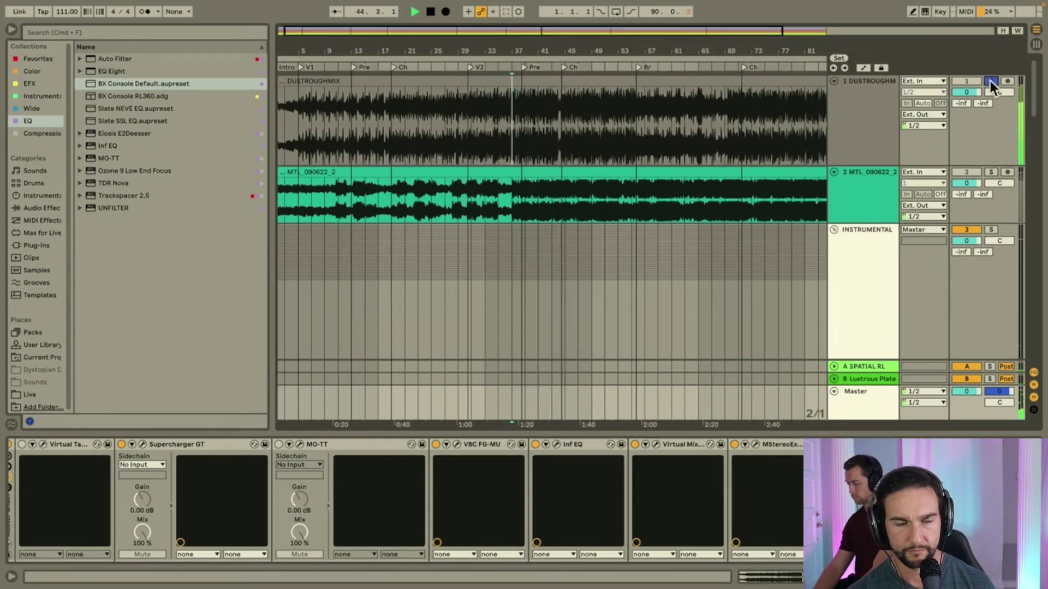
left_click(990, 81)
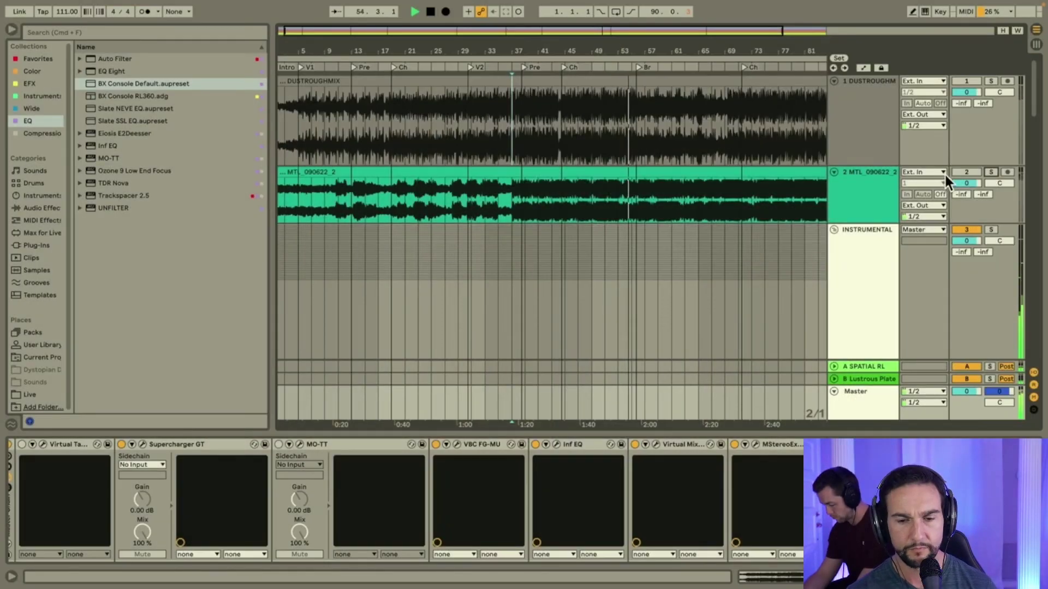
key("space")
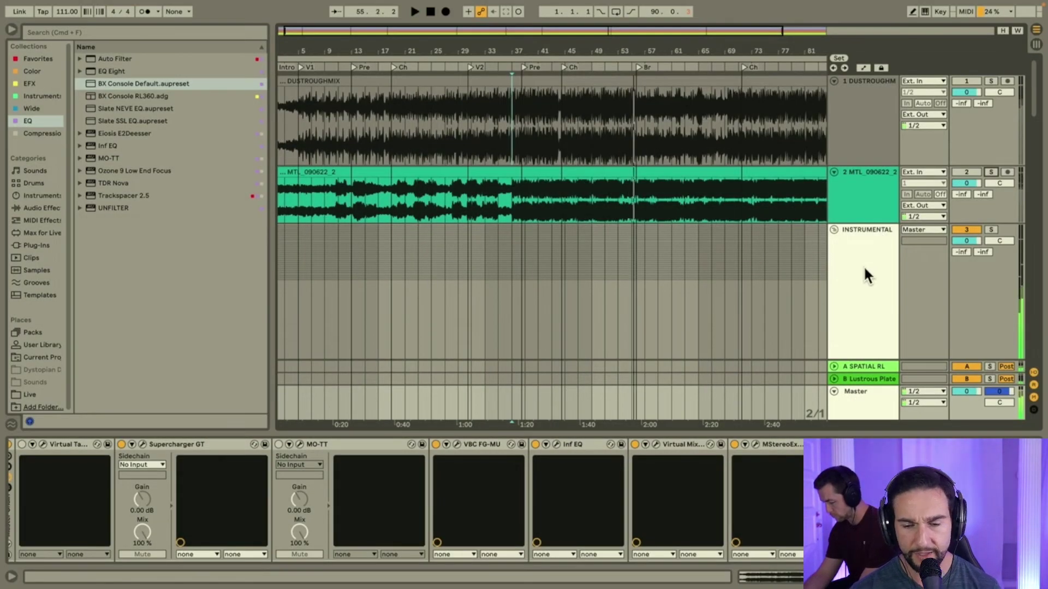
Rebalance the Master's Shadow Hills Mastering Compressor during playback by turning the discrete threshold up and the optical threshold down
scroll(862, 307, "down", 15)
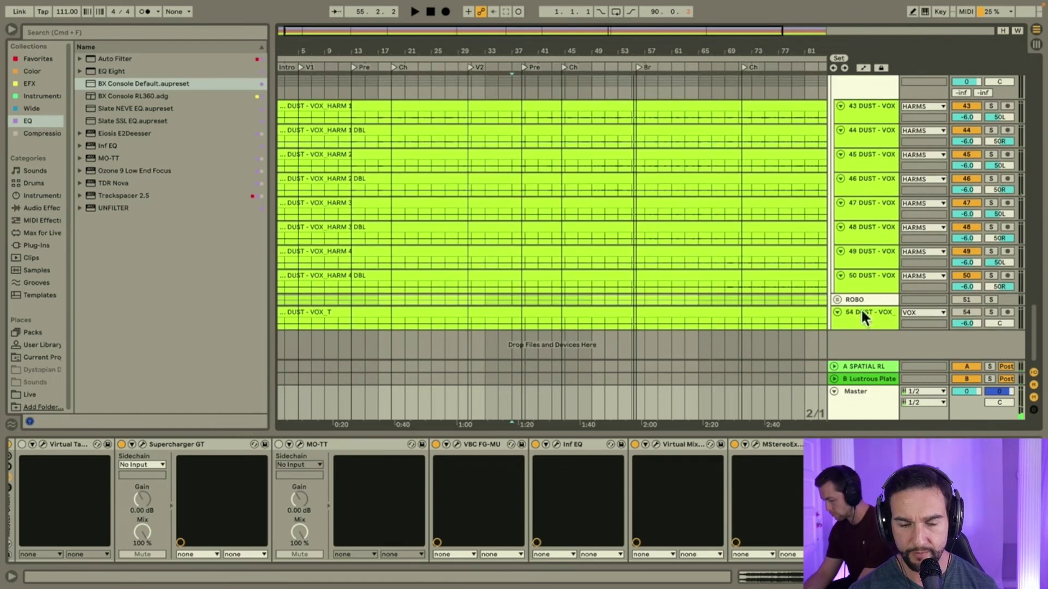
left_click(862, 409)
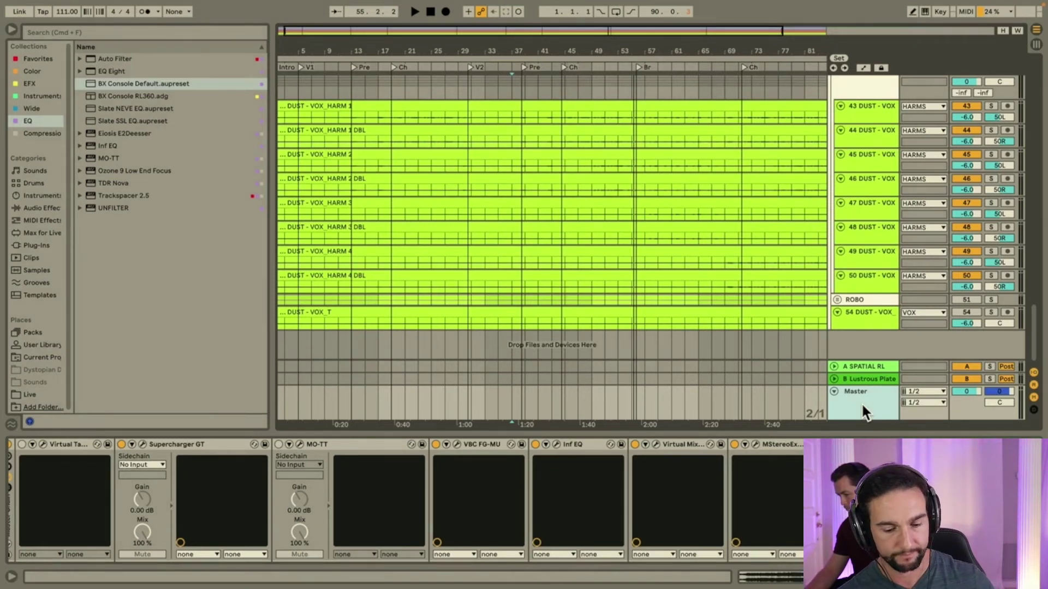
key("space")
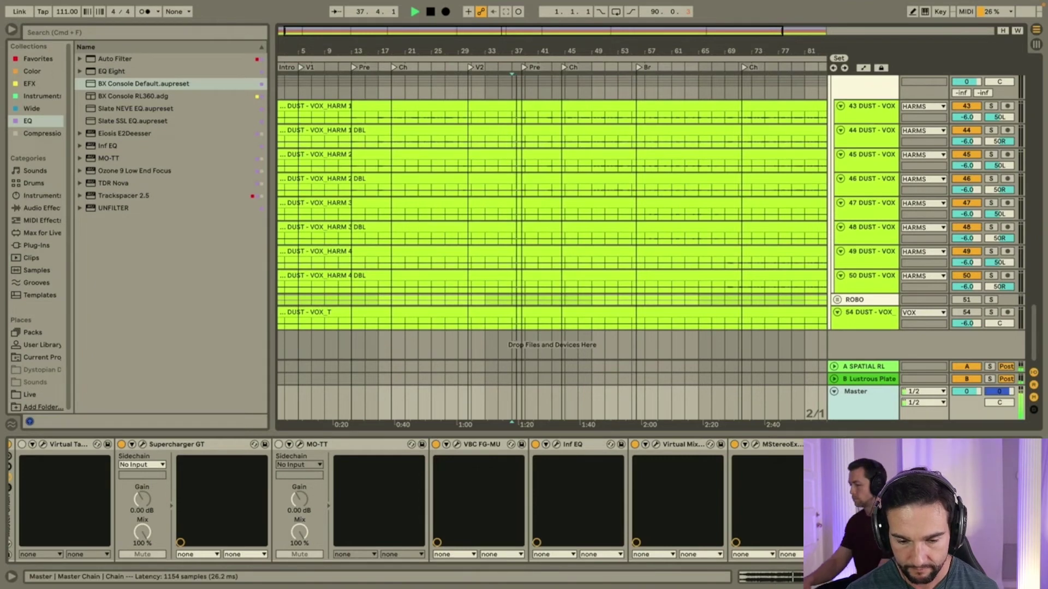
scroll(546, 502, "right", 5)
left_click(725, 445)
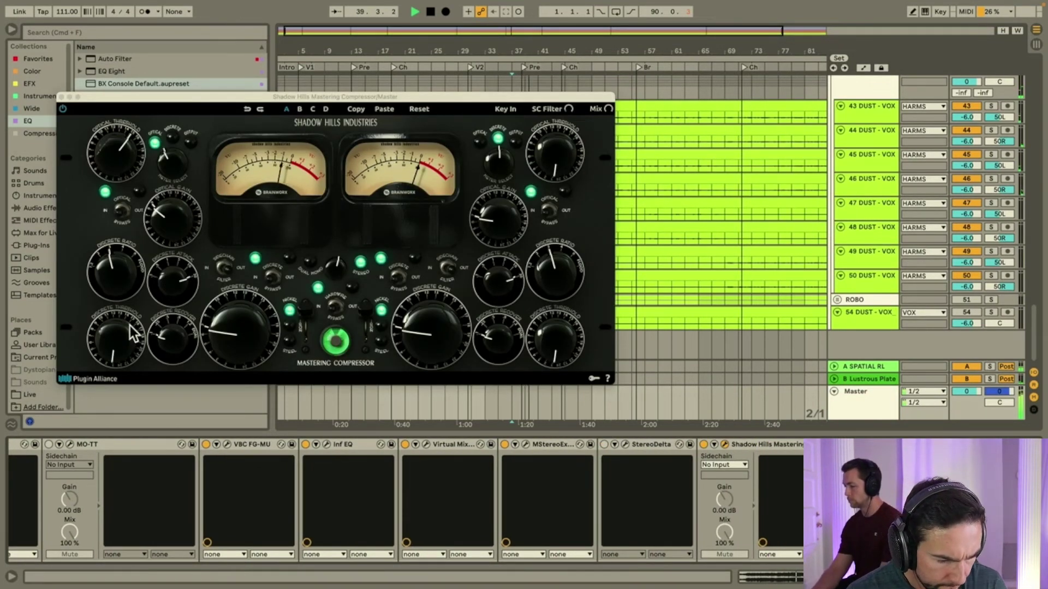
left_click_drag(133, 333, 134, 250)
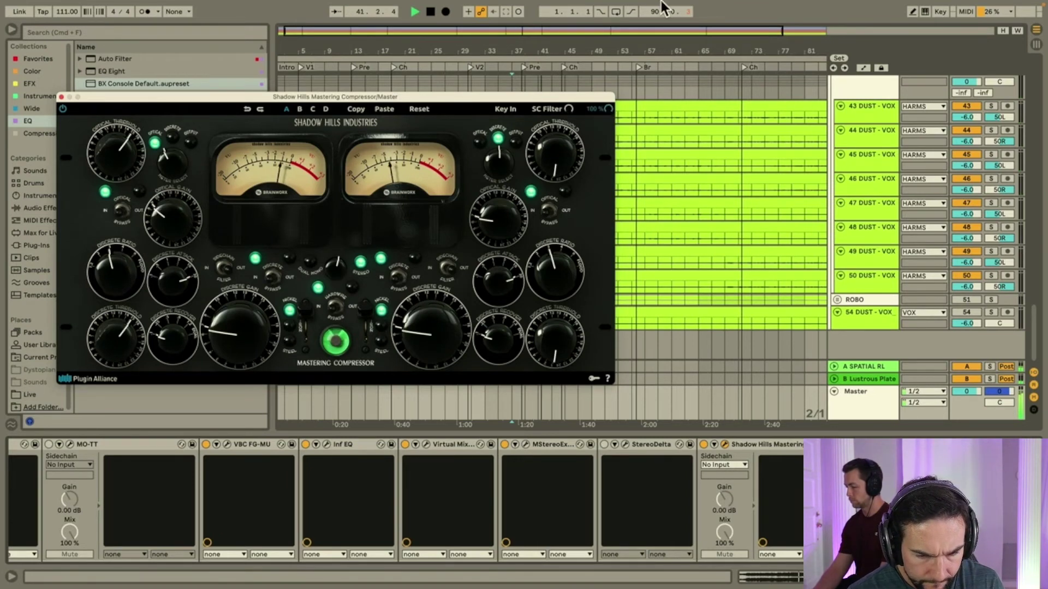
left_click_drag(118, 168, 117, 255)
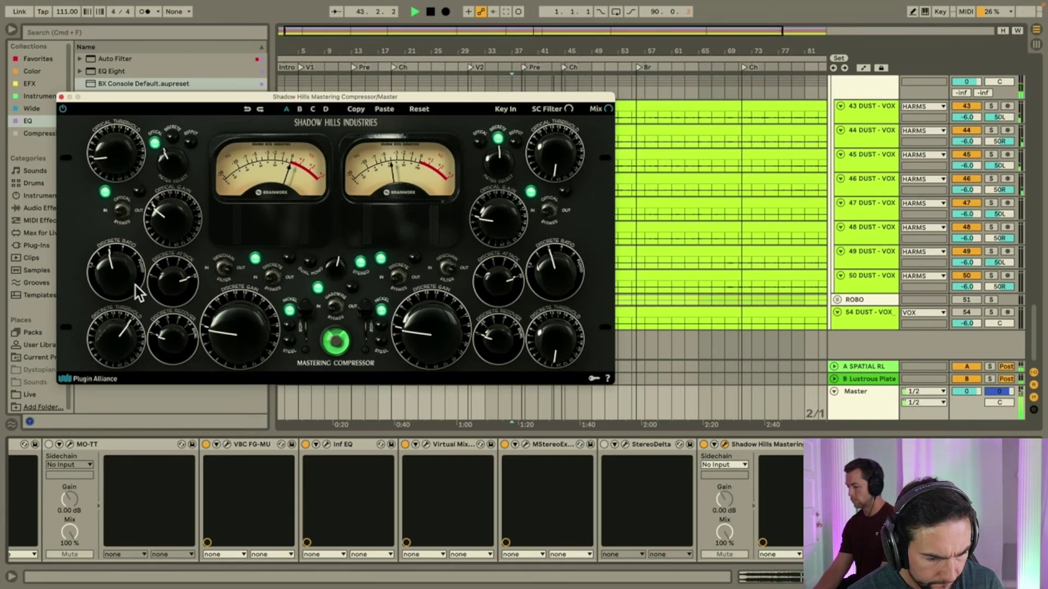
left_click_drag(113, 349, 110, 379)
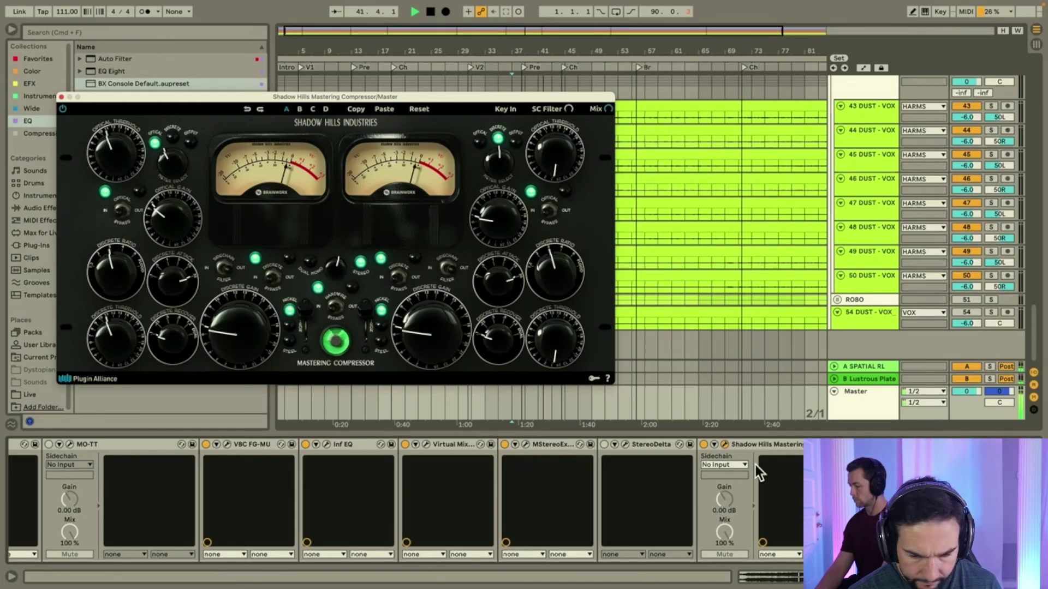
Lower the Master's Ozone 9 Maximizer threshold to -10.9 dB, close it, and audition the Shadow Hills compressor's mix amount
left_click(873, 453)
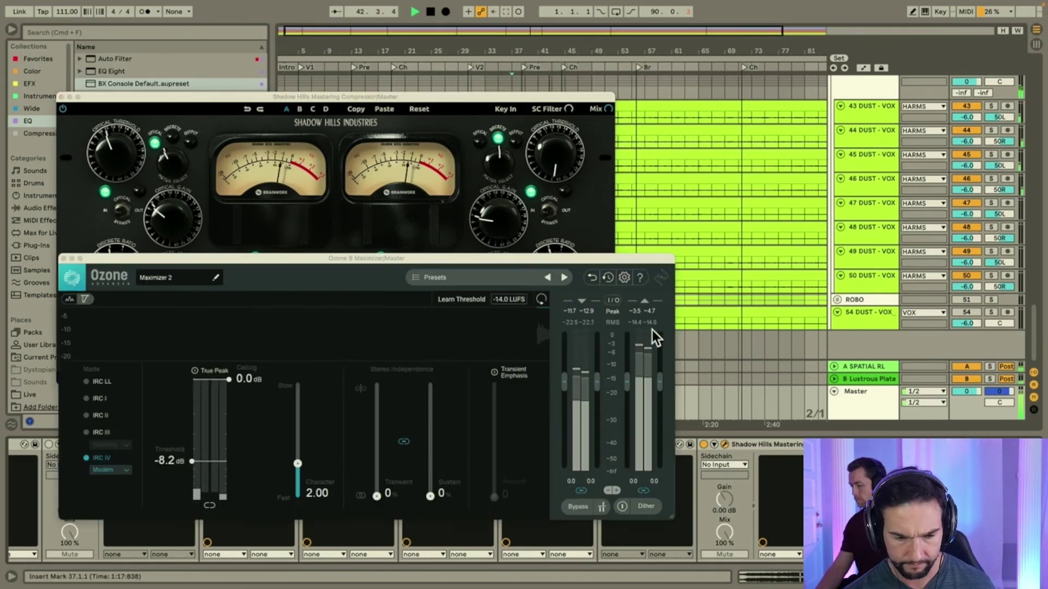
left_click_drag(195, 464, 196, 477)
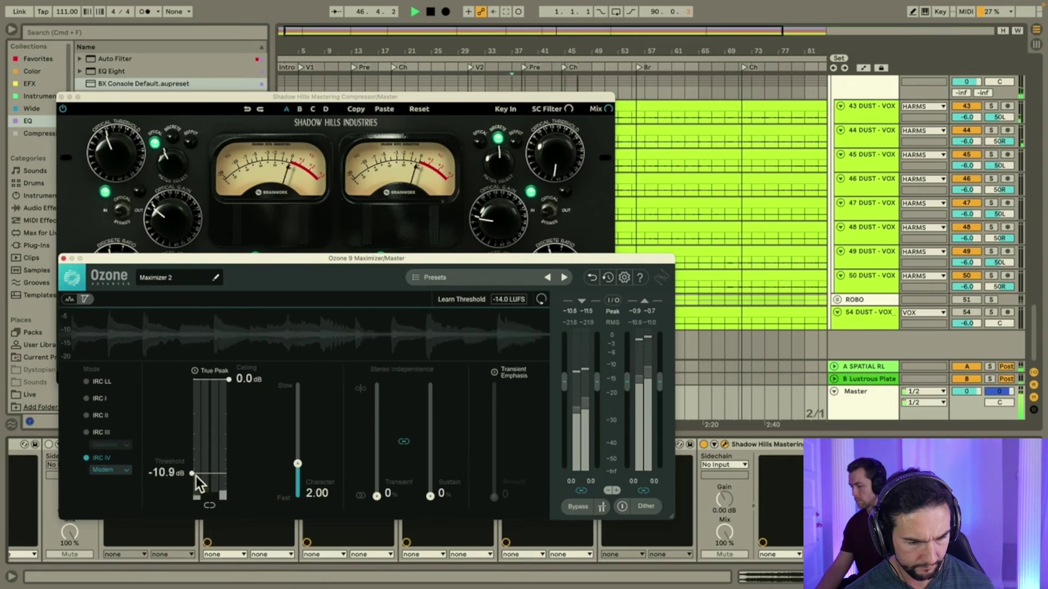
left_click(64, 258)
left_click_drag(610, 112, 611, 145)
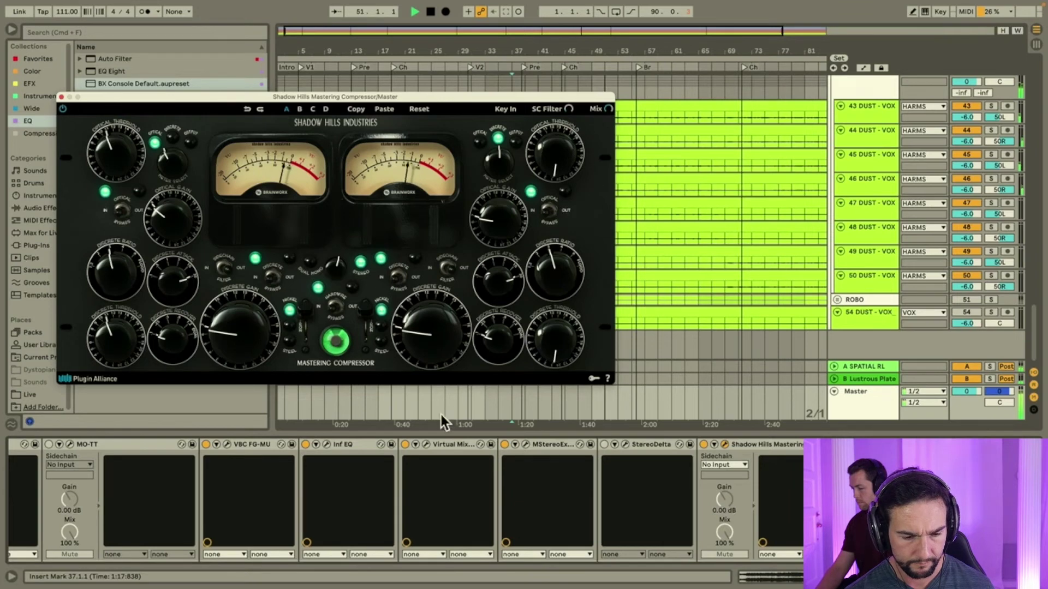
Turn up the middle control of the upper channel in the Master's VBC FG-MU and set its mix to about 43%
left_click(227, 445)
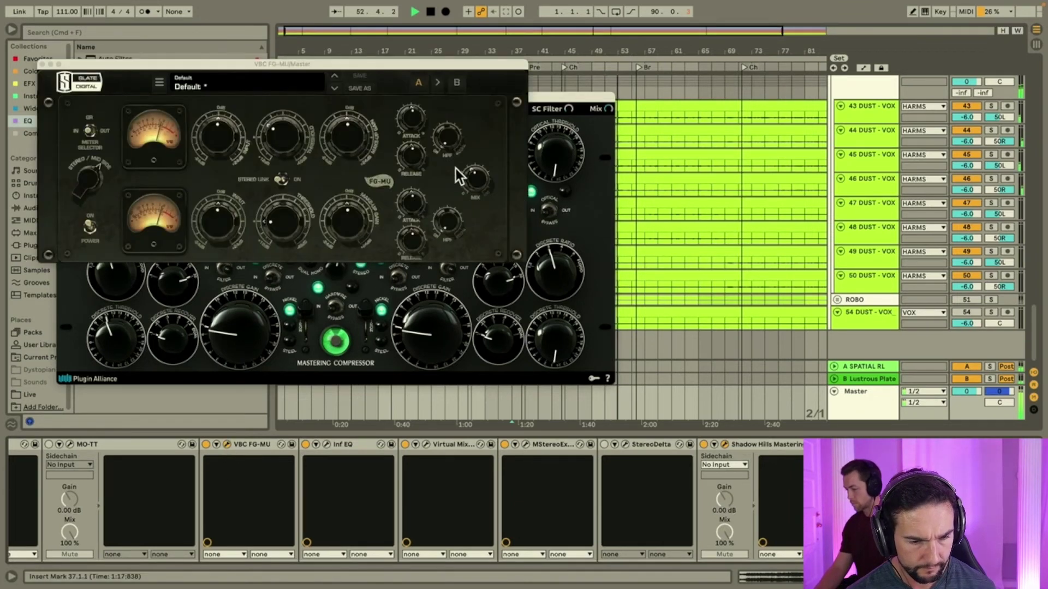
left_click(299, 146)
left_click_drag(299, 146, 314, 109)
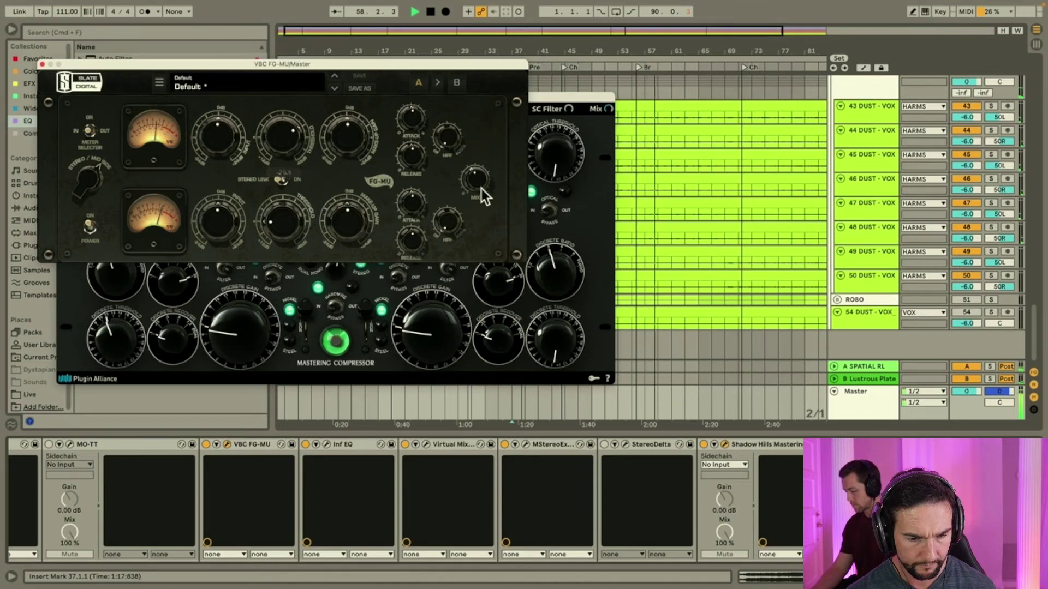
left_click_drag(481, 189, 481, 183)
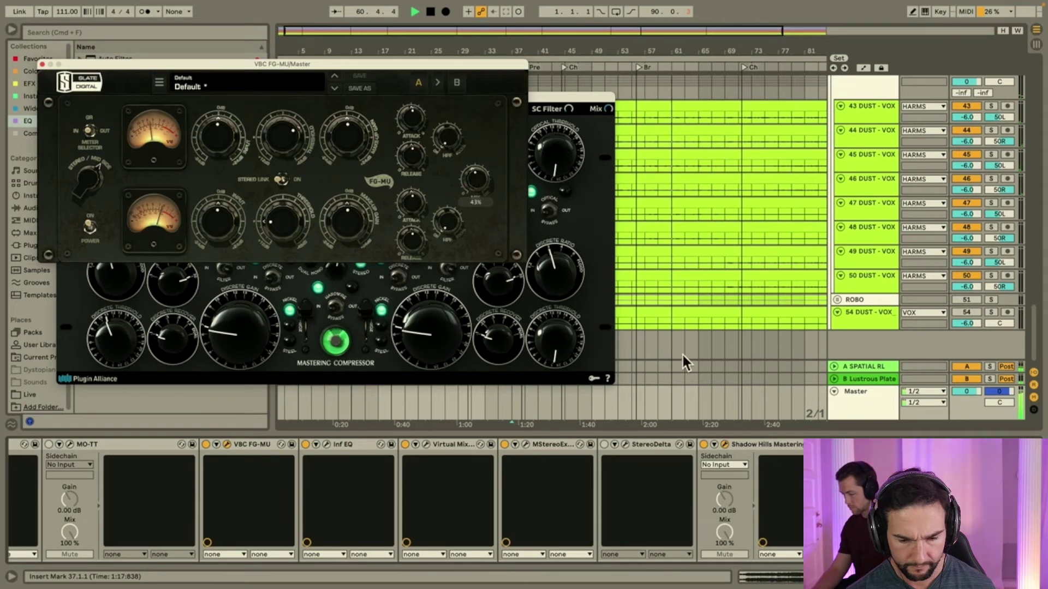
Place the Shadow Hills compressor beside the FG-MU, fine-tune its mix amount while listening, and close it
left_click(725, 444)
left_click(724, 444)
left_click_drag(330, 97, 686, 41)
left_click_drag(968, 59, 968, 64)
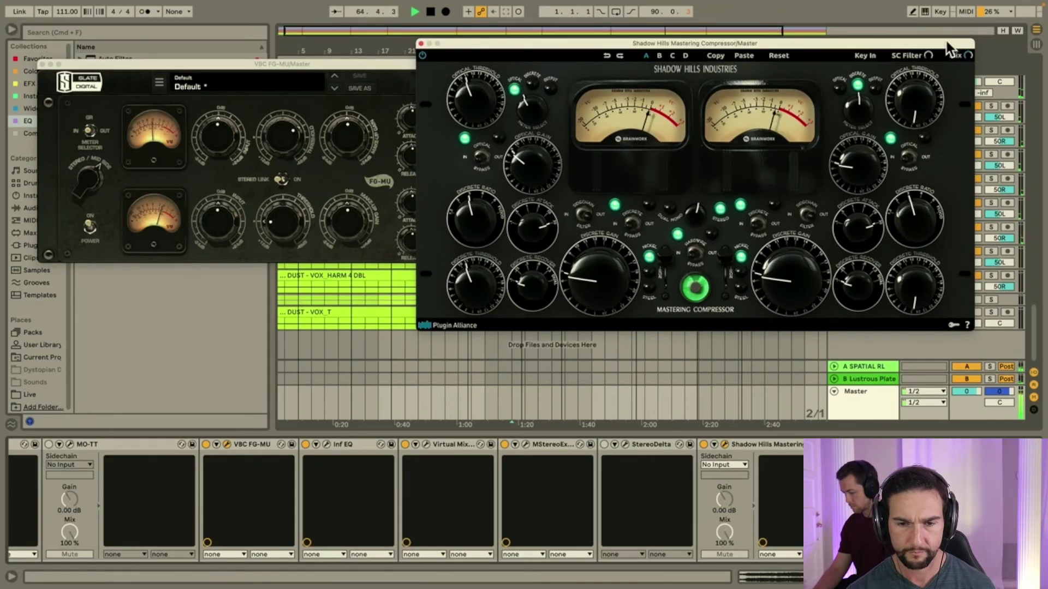
left_click_drag(947, 41, 837, 233)
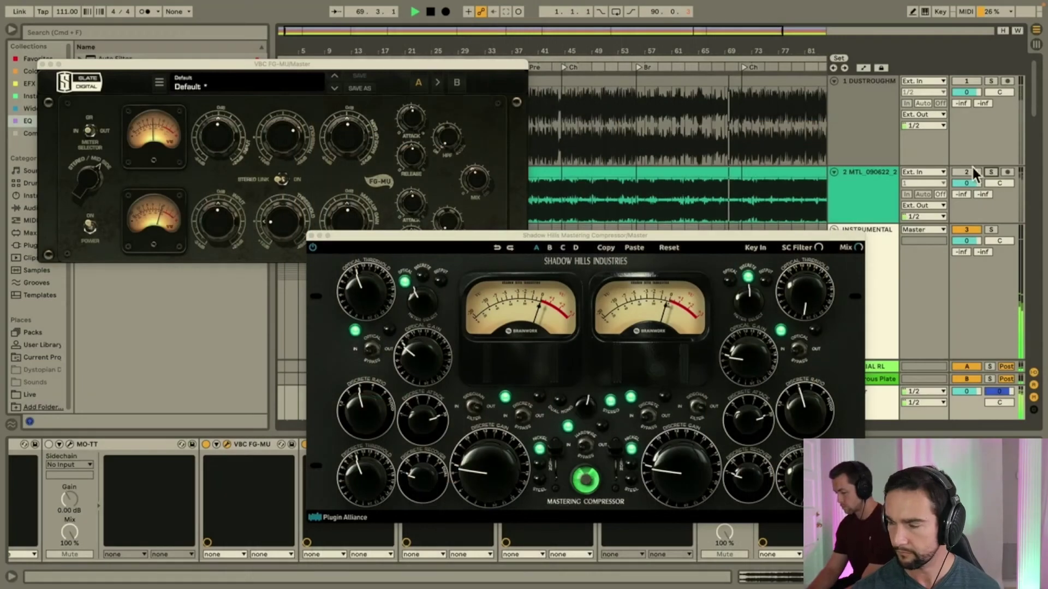
left_click(312, 235)
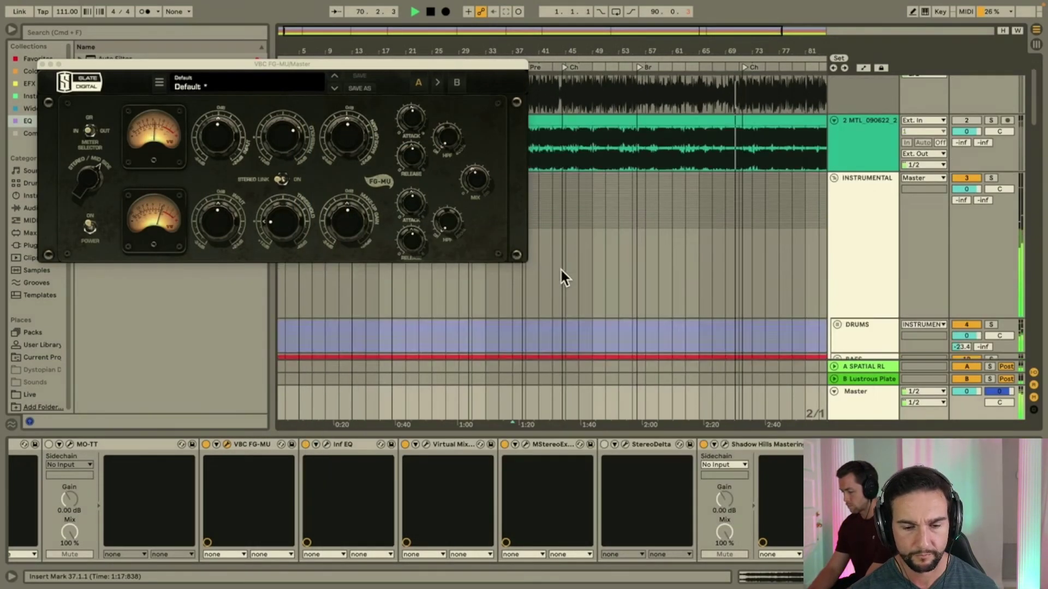
Close the Master's VBC FG-MU, save the project, and stop playback at the vocal harmony tracks
scroll(561, 270, "down", 15)
left_click(836, 392)
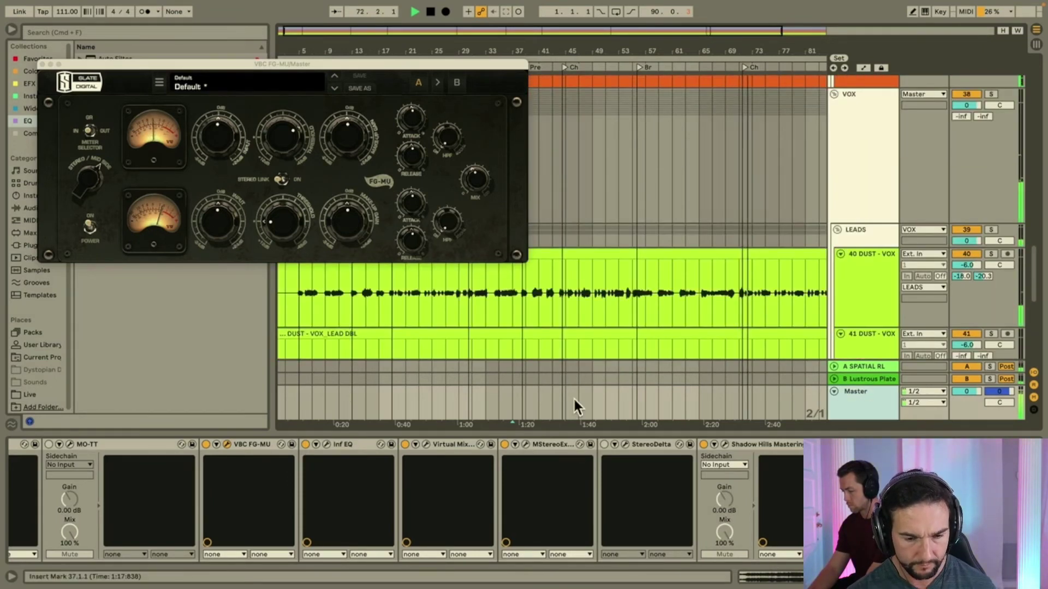
left_click(43, 63)
scroll(854, 297, "down", 10)
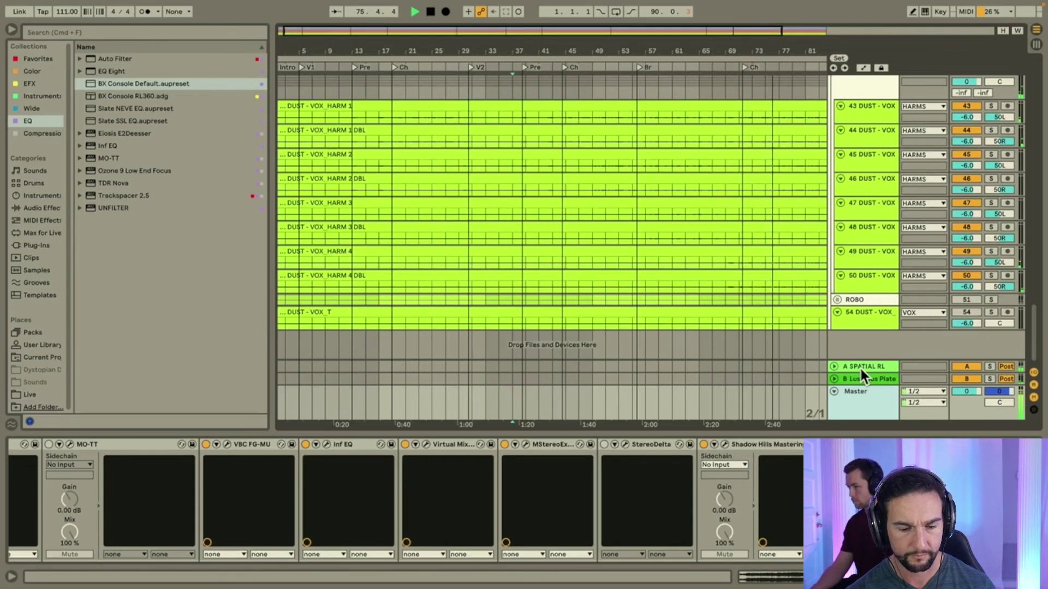
key("super+s")
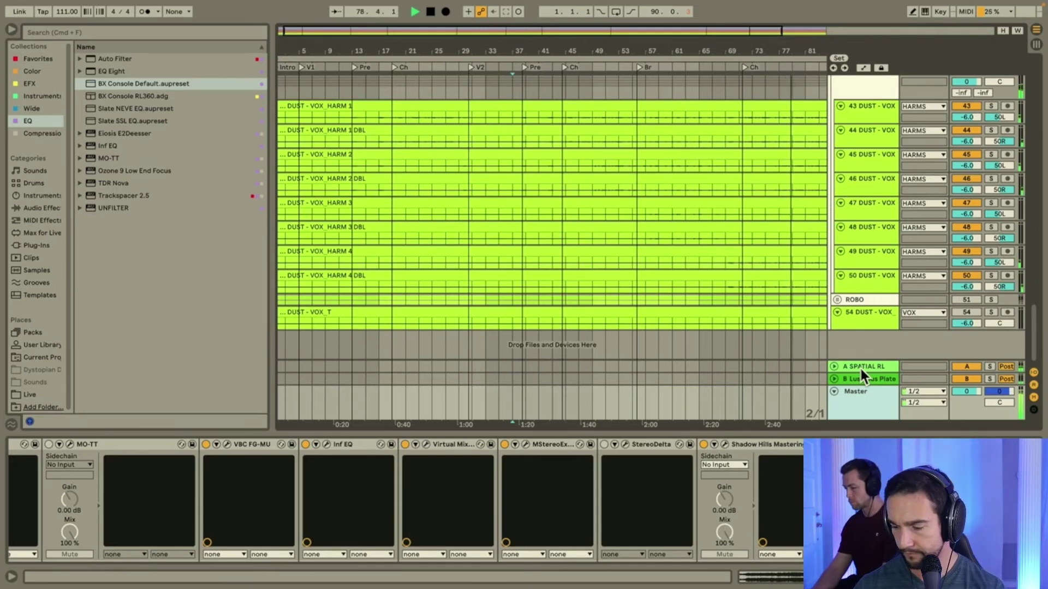
key("space")
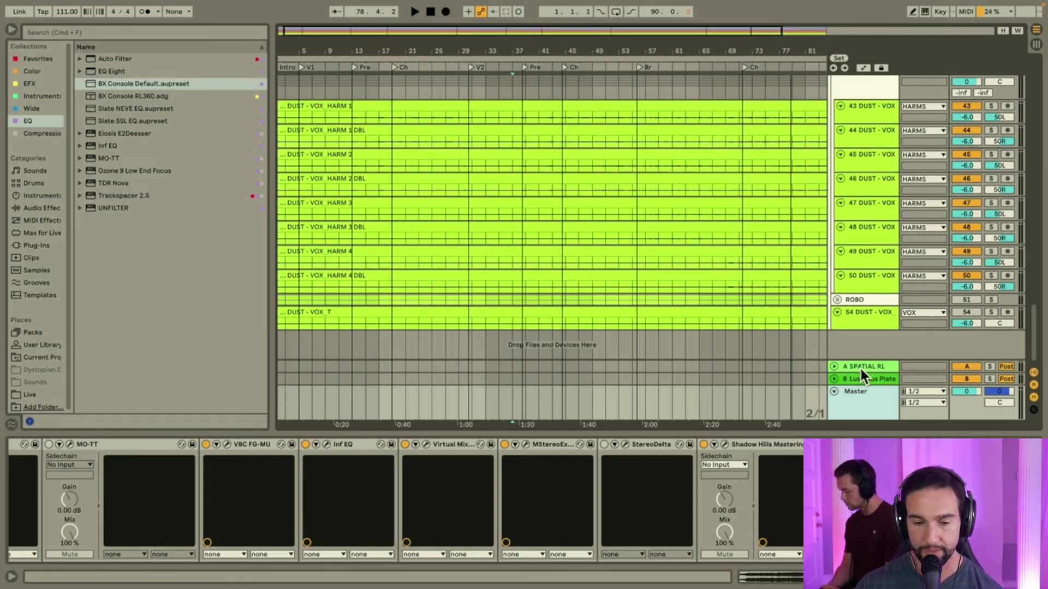
Unfold the ROBO vocal group to expose its ROBO 1 and ROBO 2 tracks
left_click(856, 300)
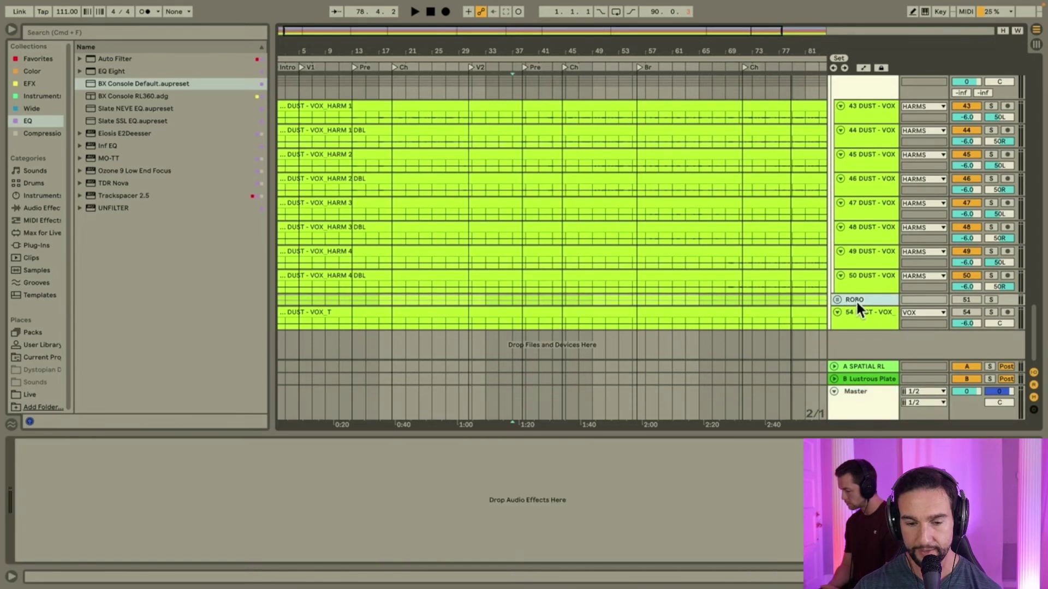
left_click(837, 299)
scroll(858, 309, "down", 4)
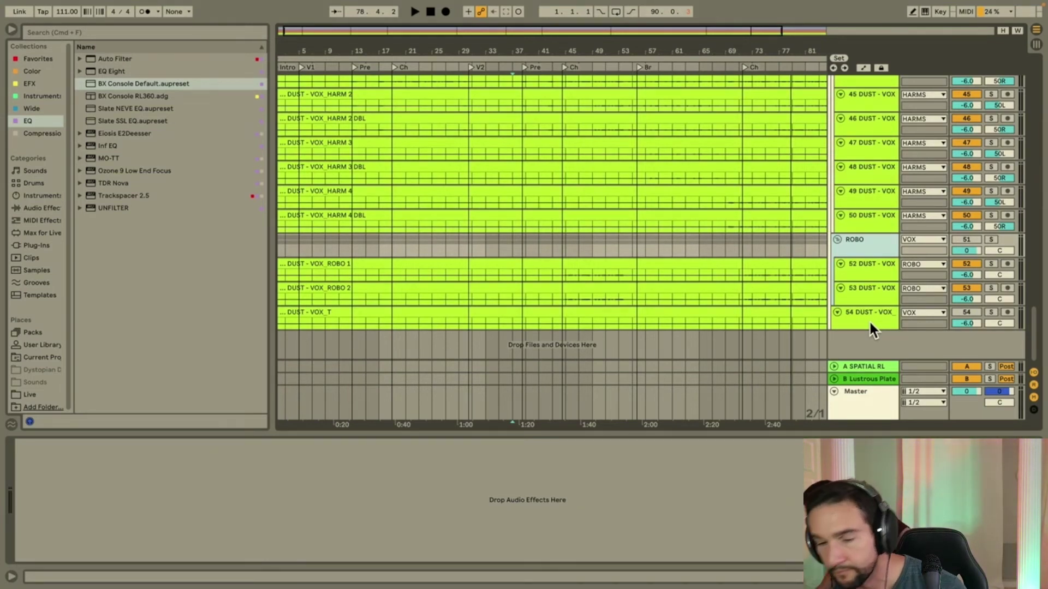
left_click(864, 405)
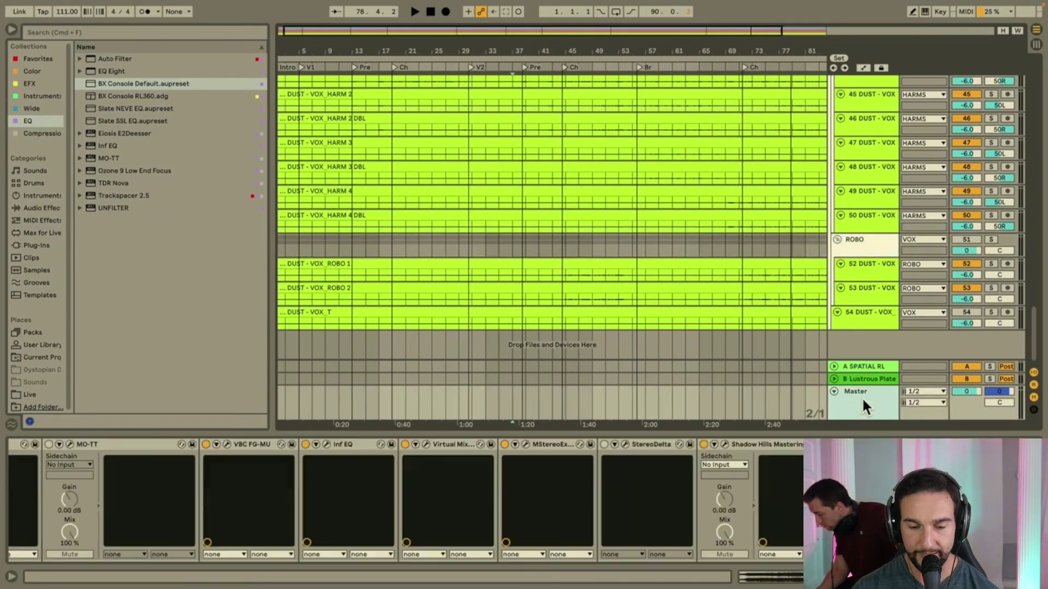
scroll(164, 506, "left", 5)
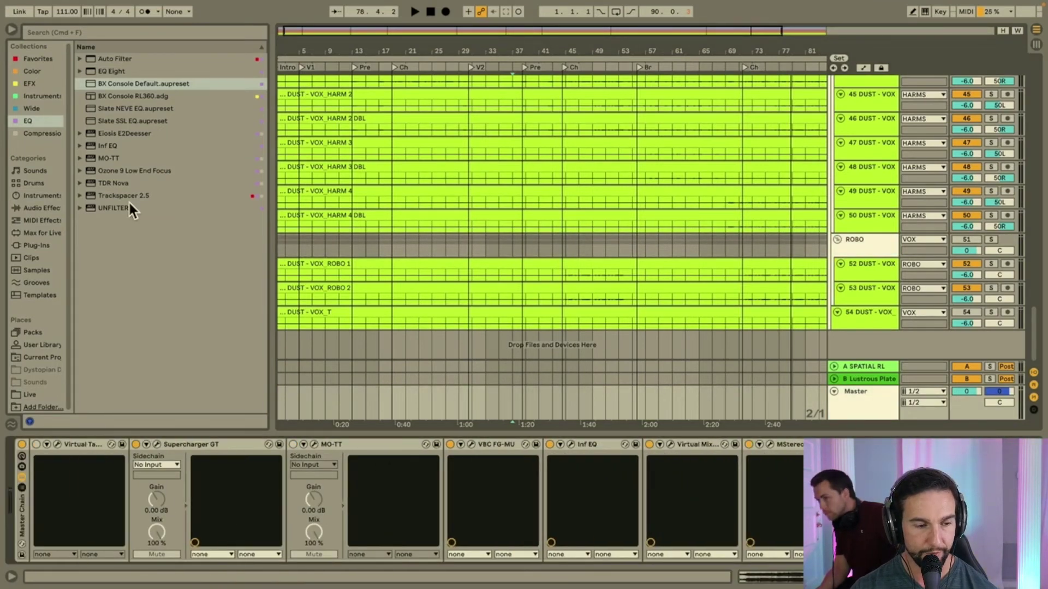
left_click(39, 59)
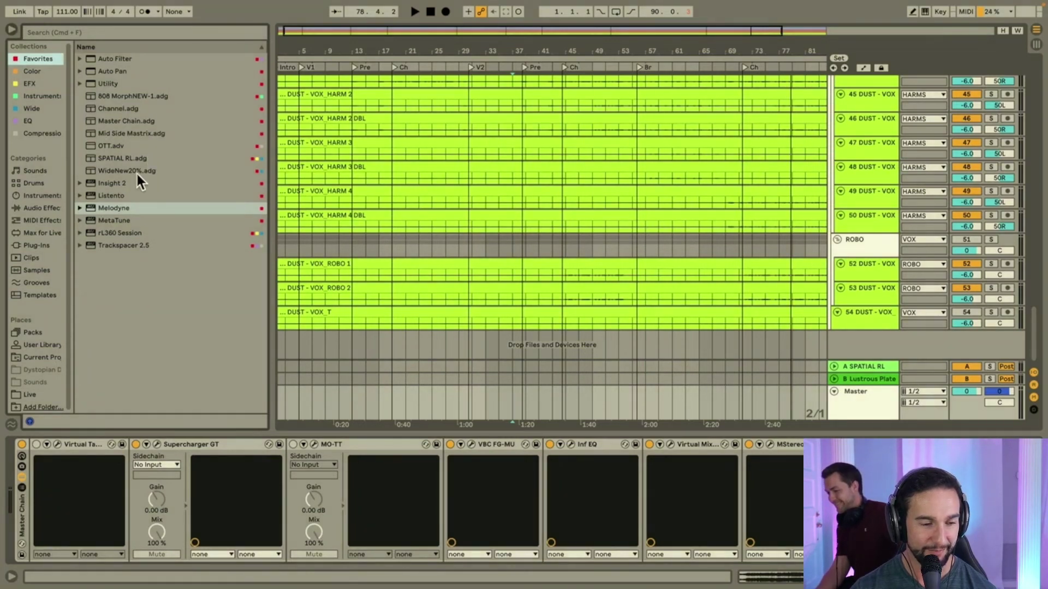
left_click(131, 133)
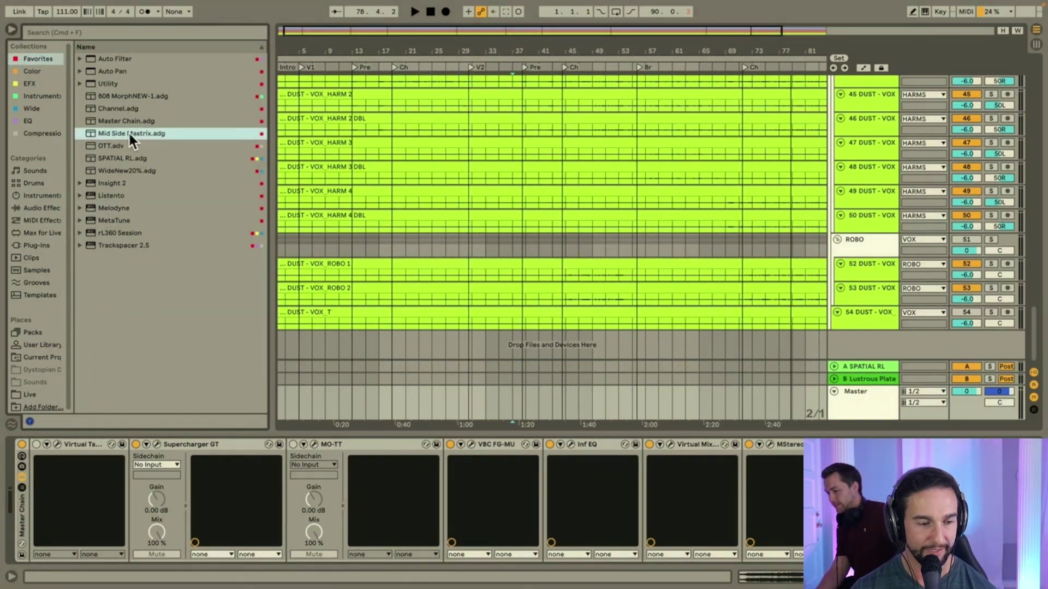
left_click_drag(123, 135, 16, 479)
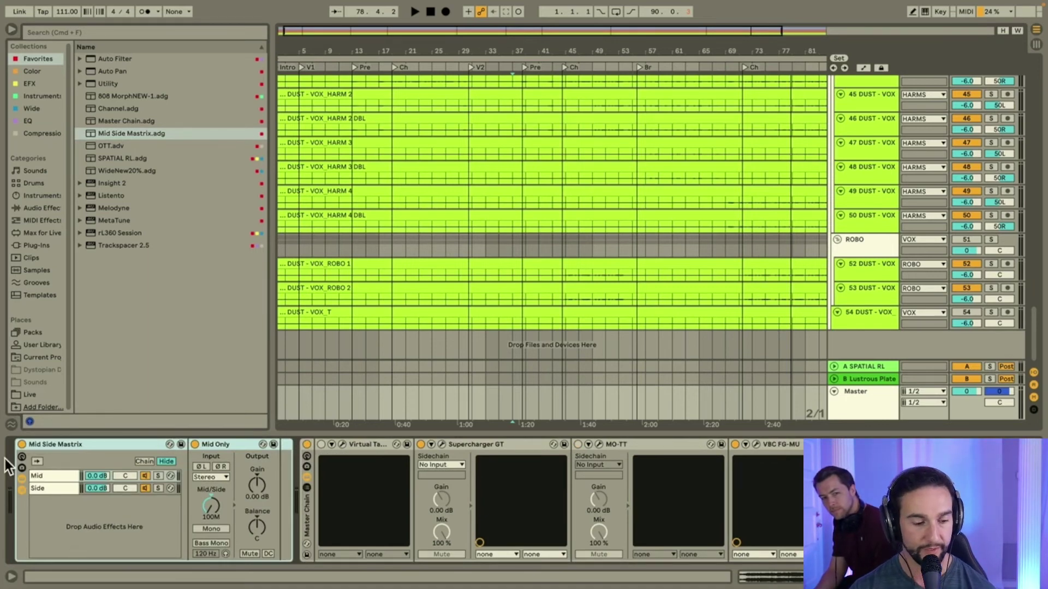
Compare the Utility devices on the Mid and Side chains of the Mid Side Mastrix rack
left_click(55, 488)
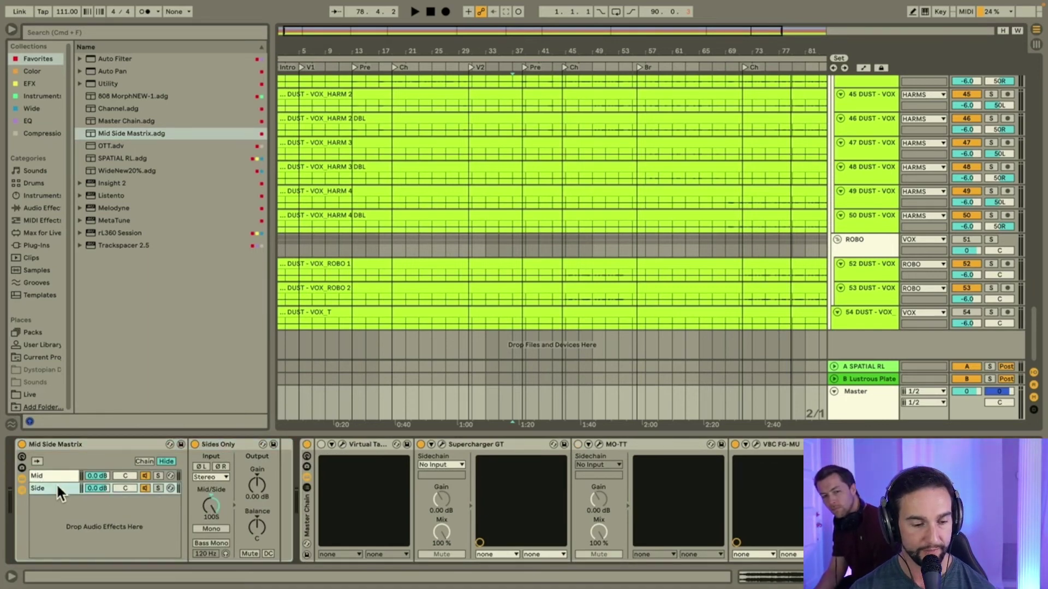
left_click(61, 476)
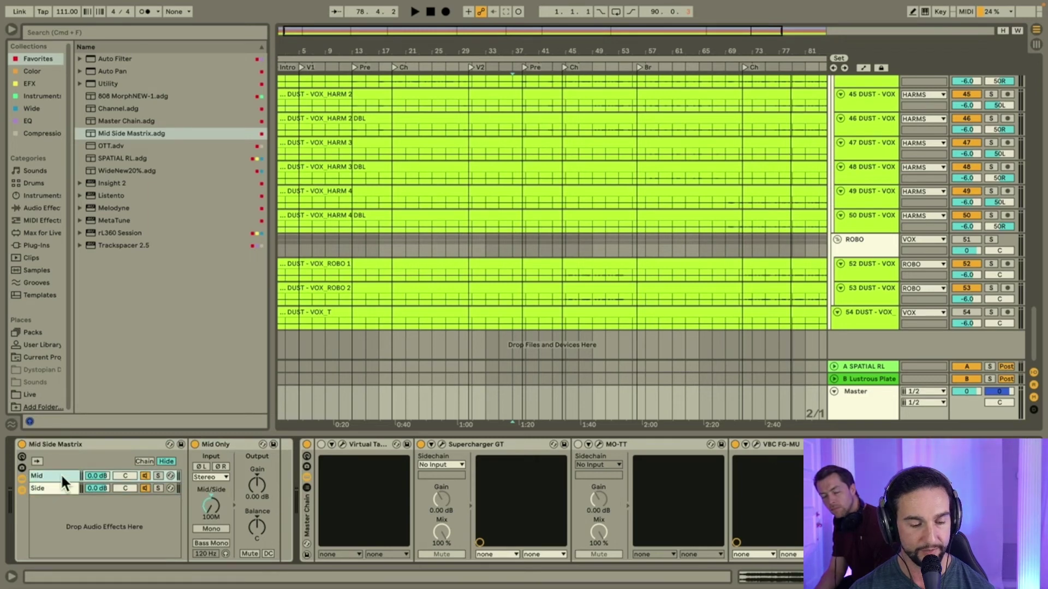
left_click(52, 488)
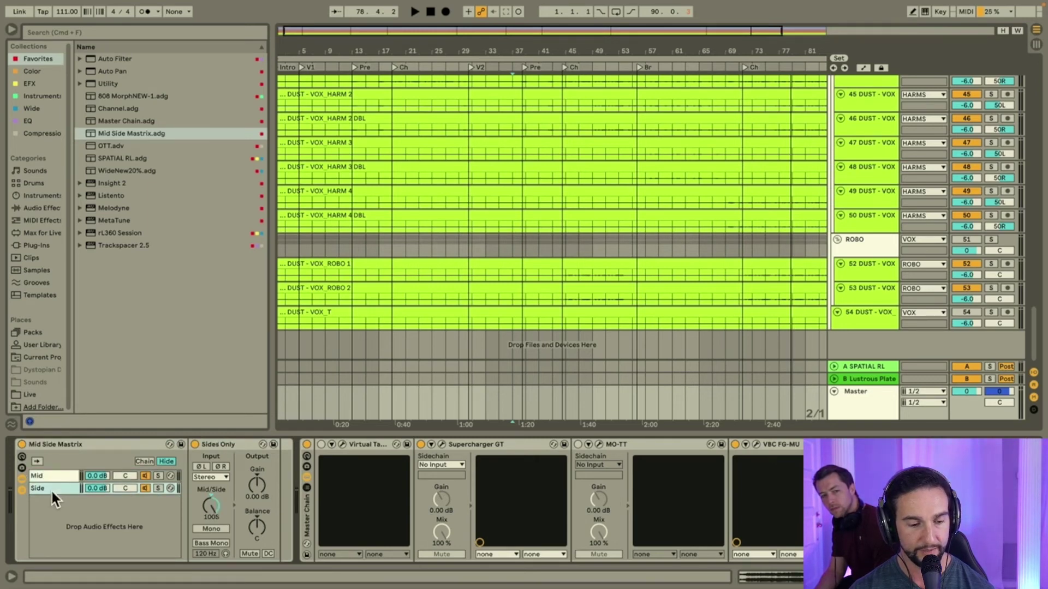
left_click(48, 479)
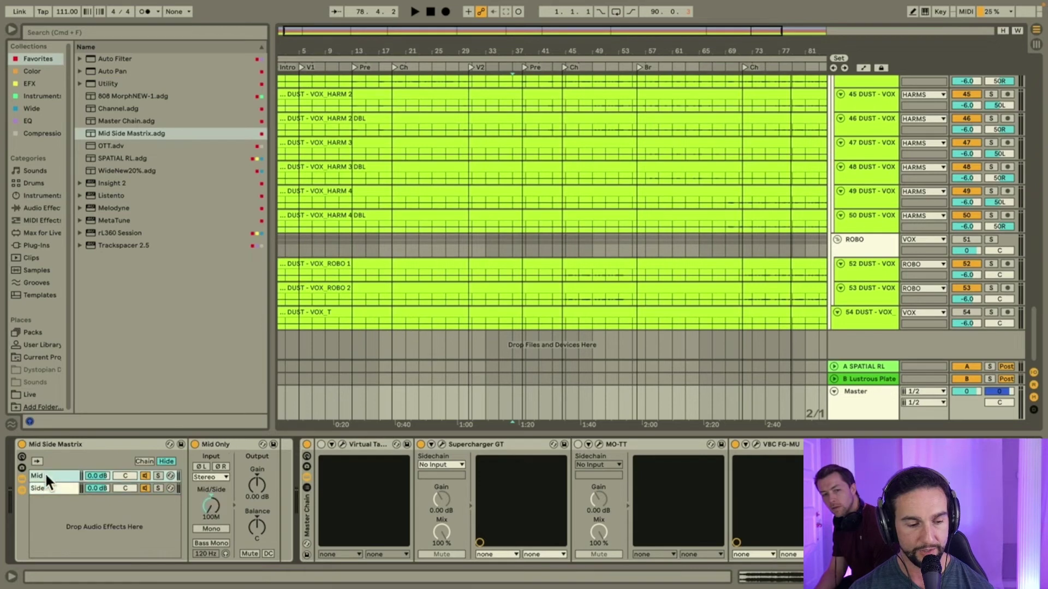
left_click(64, 489)
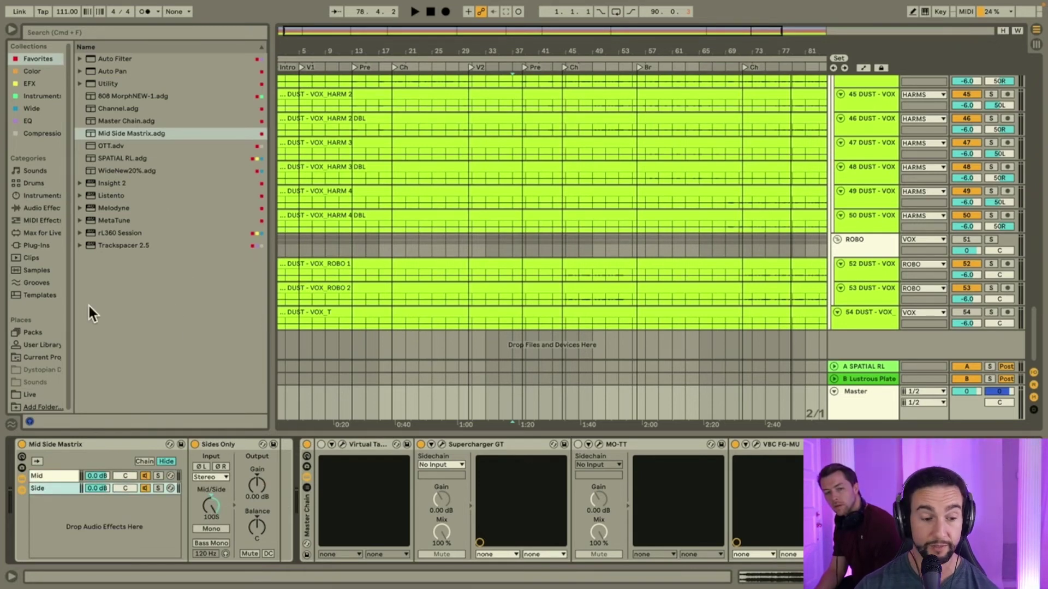
left_click(89, 440)
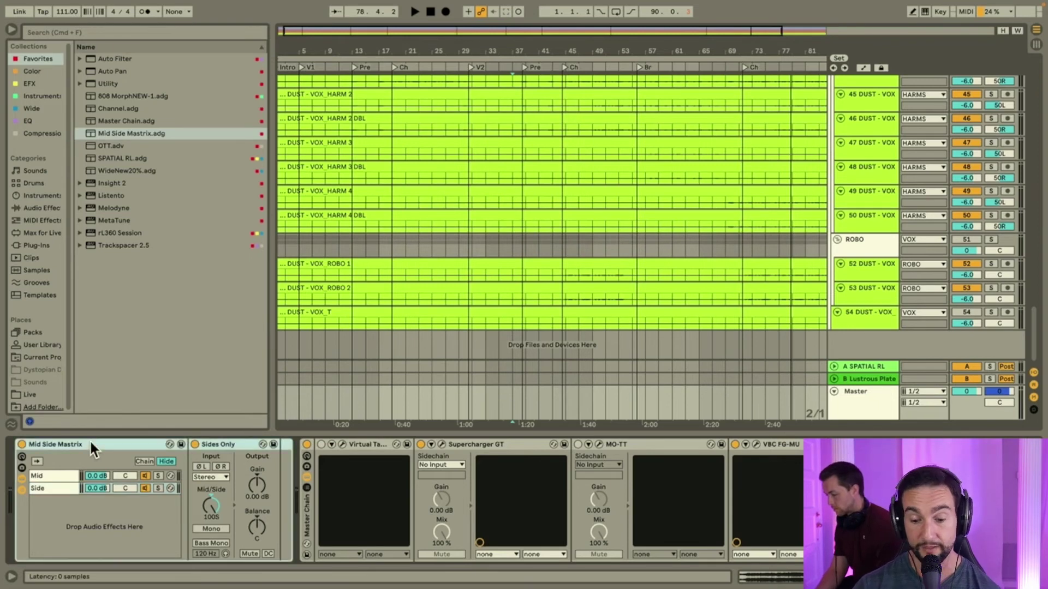
key("Delete")
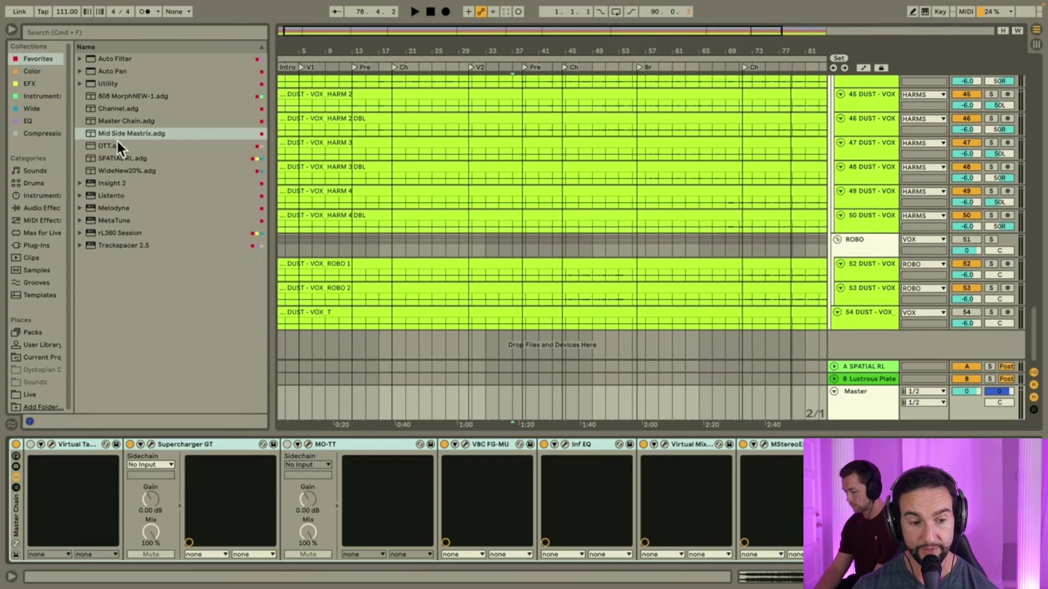
scroll(253, 476, "right", 5)
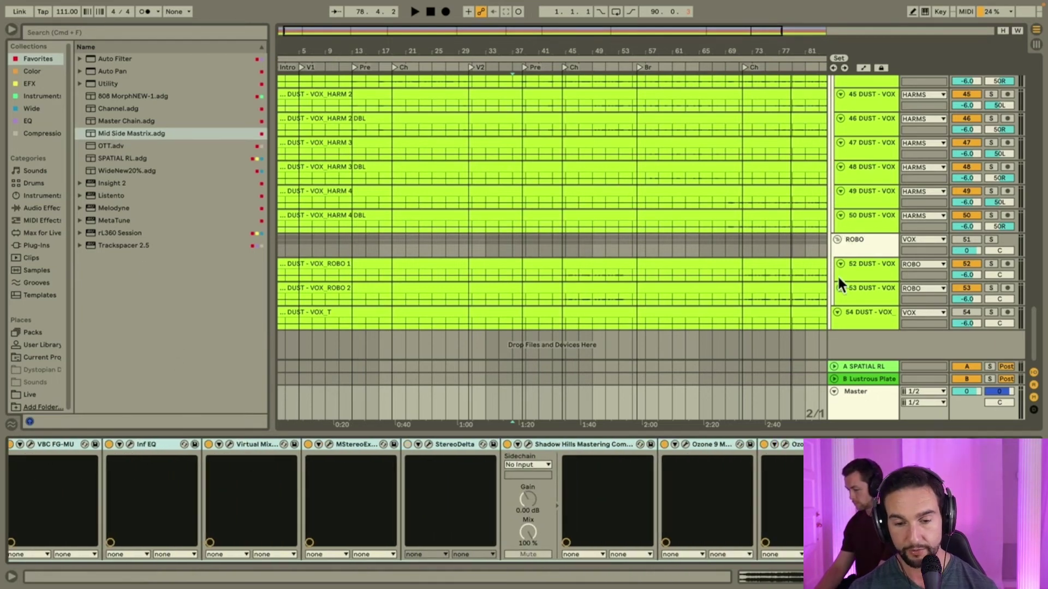
Enlarge the ROBO 1 track, start playback at its first vocal phrase, and activate the ROBO group
left_click_drag(846, 282, 846, 346)
scroll(692, 303, "down", 2)
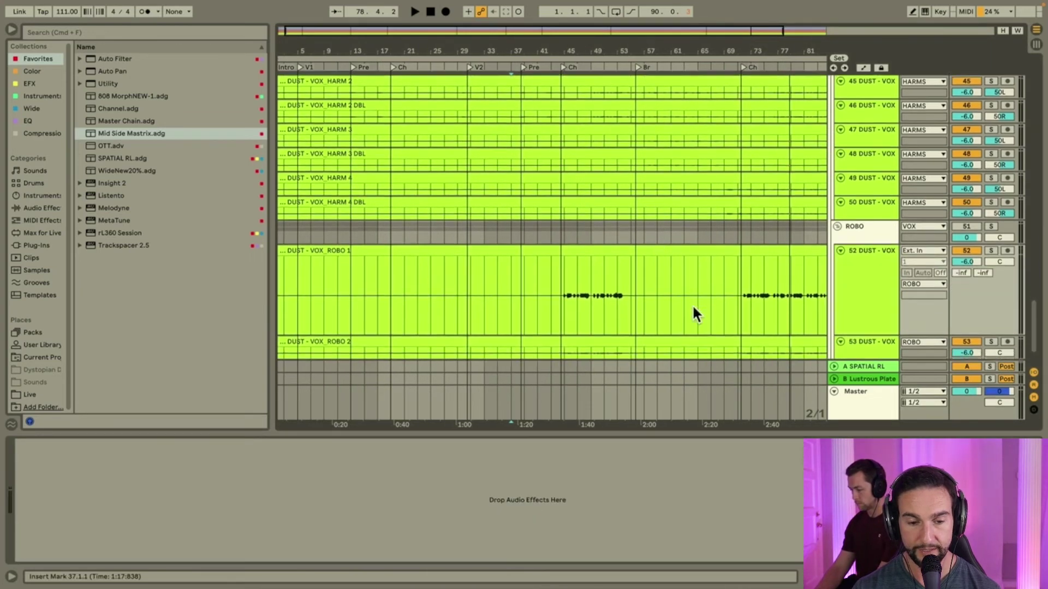
left_click(564, 290)
key("space")
left_click(963, 203)
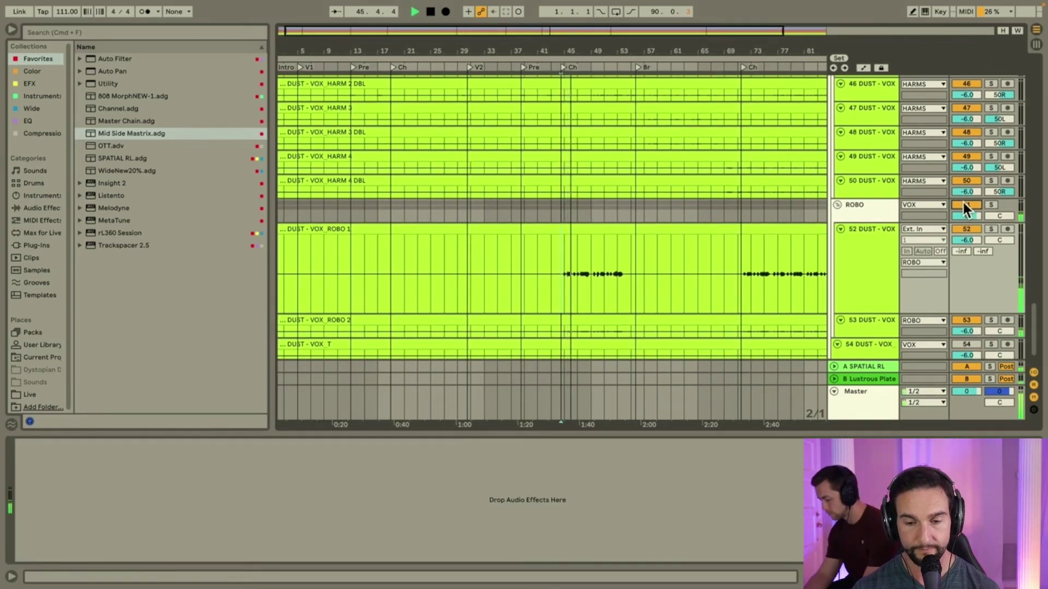
left_click(990, 204)
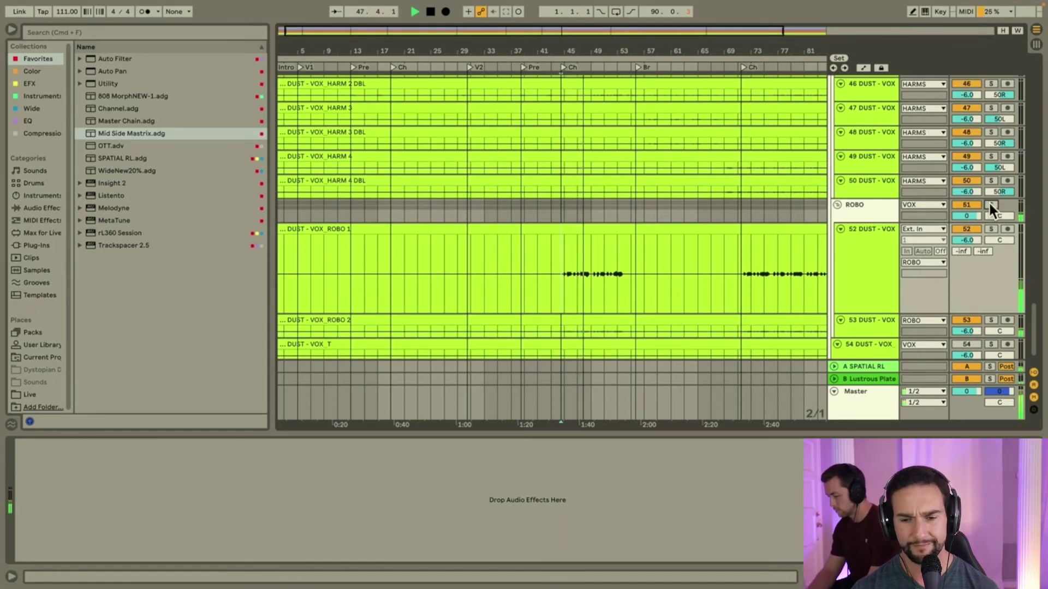
Solo the DUSTROUGHMIX track and play the second chorus as a reference for the robo vocals
scroll(873, 208, "up", 10)
scroll(868, 211, "up", 5)
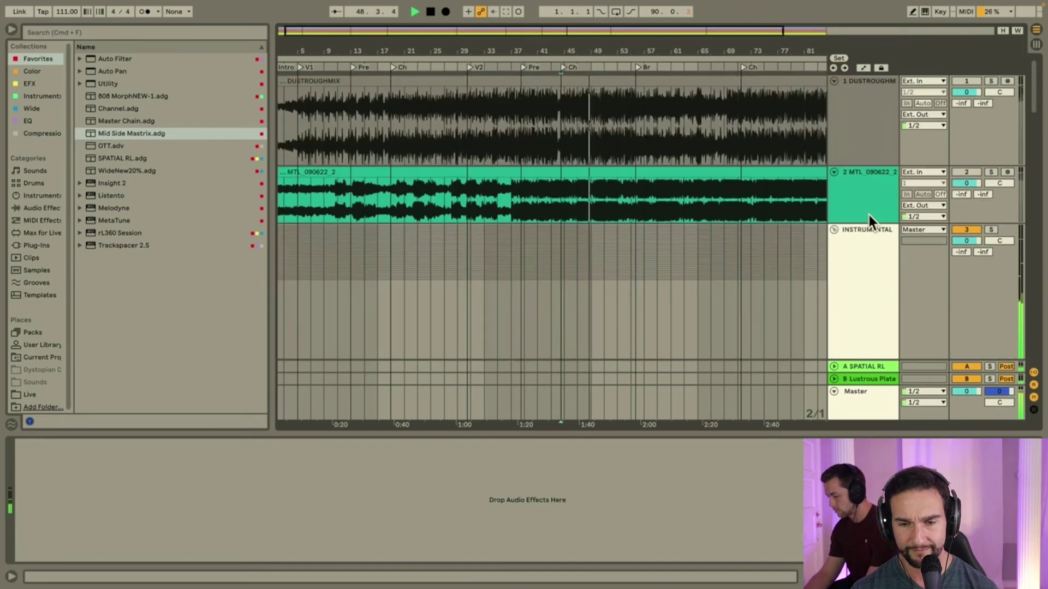
left_click(990, 77)
key("space")
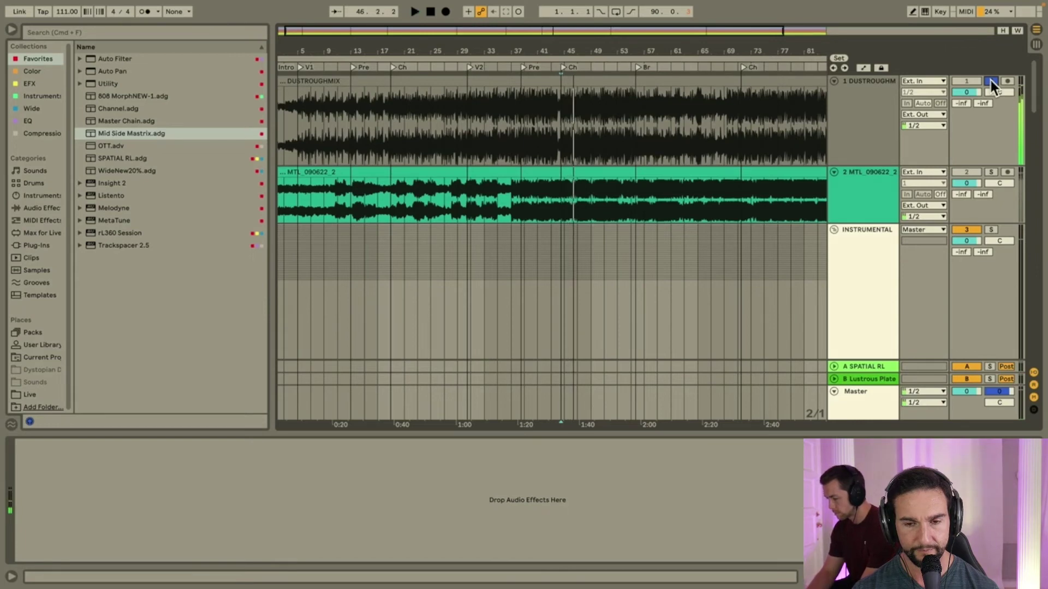
key("space")
key("space")
Add the BX Console Default EQ preset to the ROBO 1 track
scroll(837, 248, "down", 15)
left_click(838, 255)
scroll(838, 255, "down", 2)
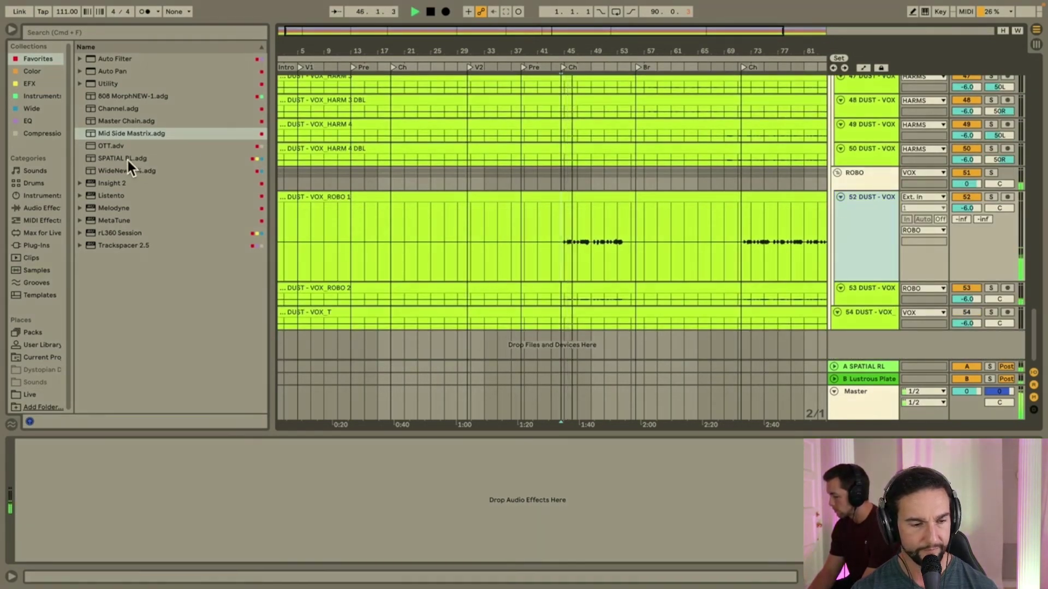
left_click(25, 121)
double_click(113, 84)
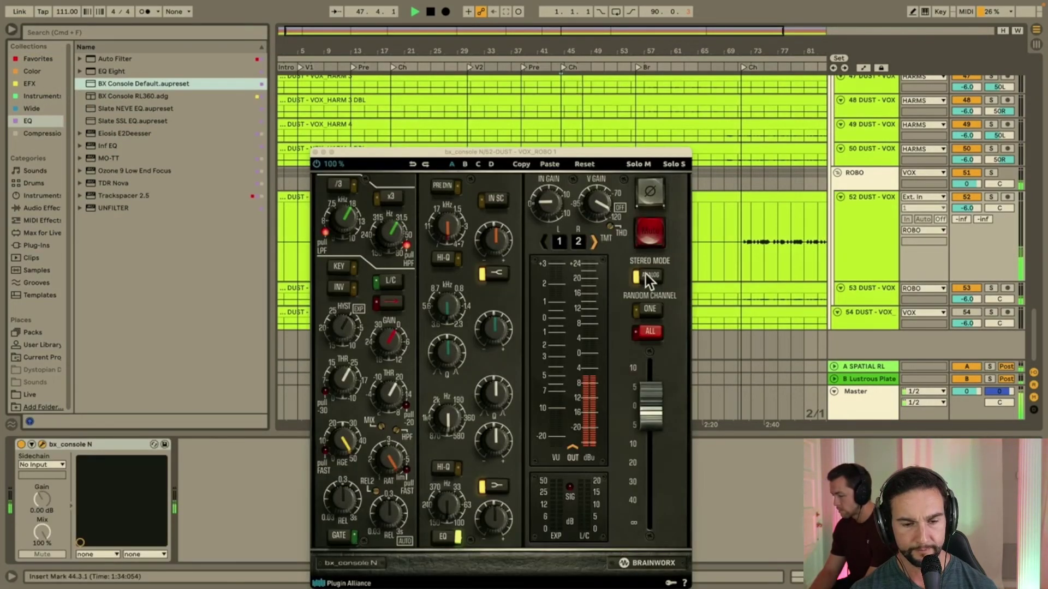
Randomize the channel of ROBO 1's bx_console N, reduce its low-band gain, and boost the high-mid band at a higher frequency
left_click(649, 310)
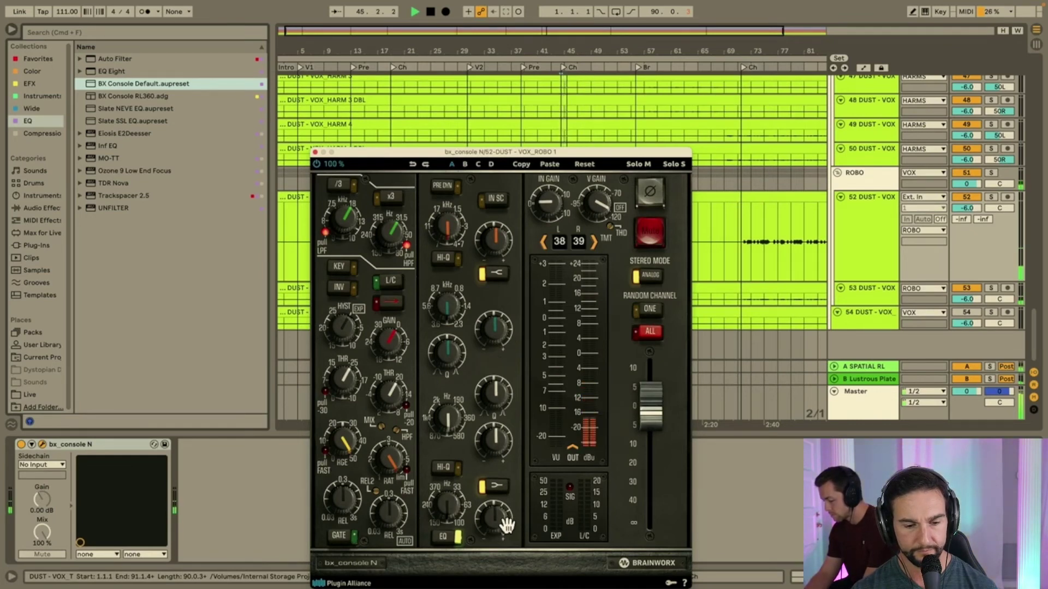
left_click_drag(502, 519, 505, 538)
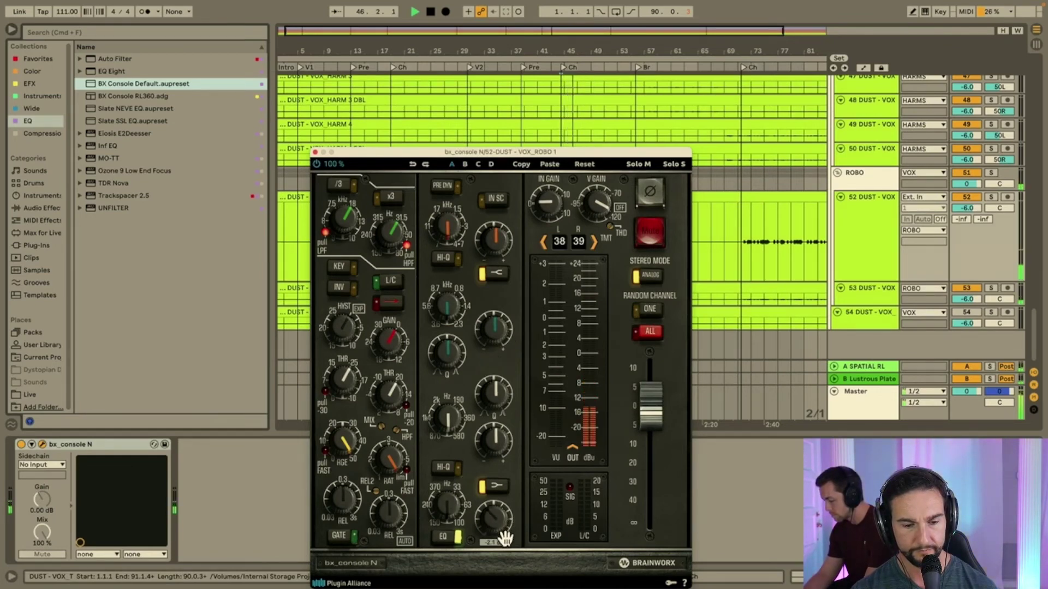
mouse_move(500, 334)
left_mouse_down()
mouse_move(509, 299)
mouse_move(445, 300)
mouse_move(445, 330)
mouse_move(444, 316)
mouse_move(495, 335)
mouse_move(493, 351)
left_mouse_up()
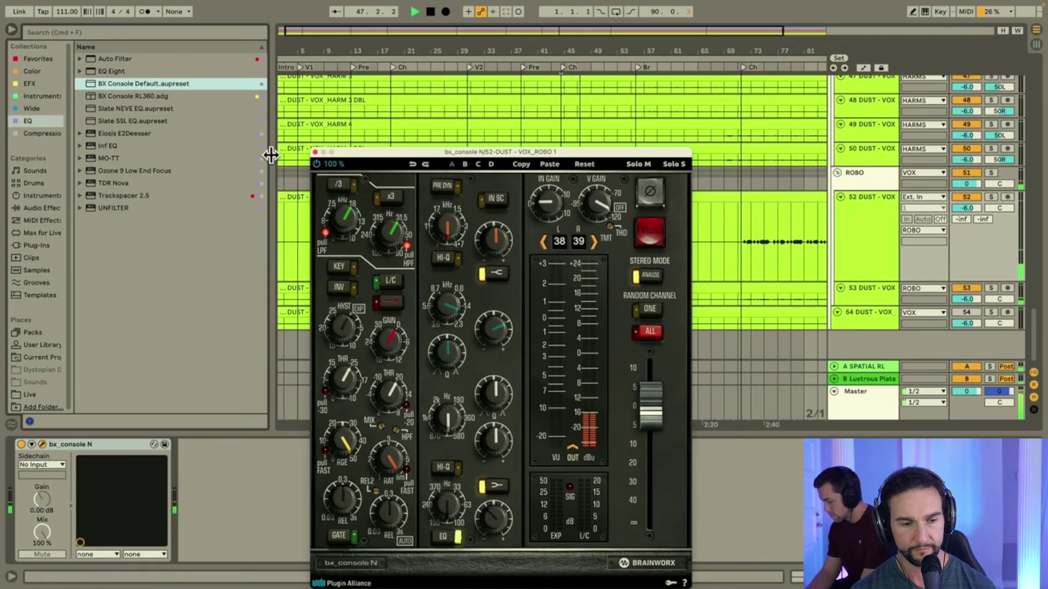
Add StereoDelta to the ROBO 1 track, turn its width knob clockwise, and close both plug-in windows
left_click(36, 108)
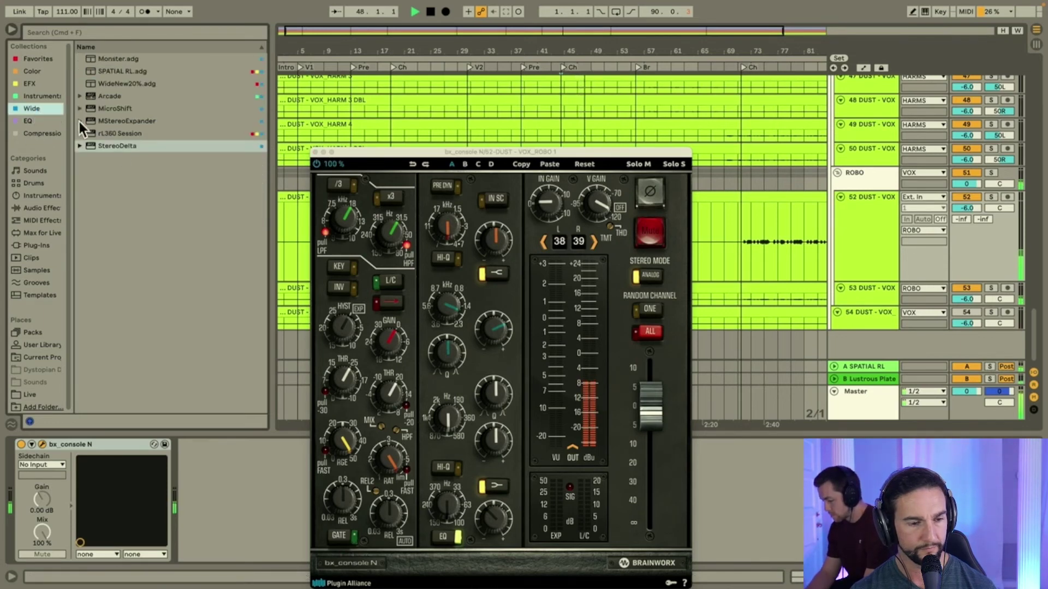
double_click(120, 145)
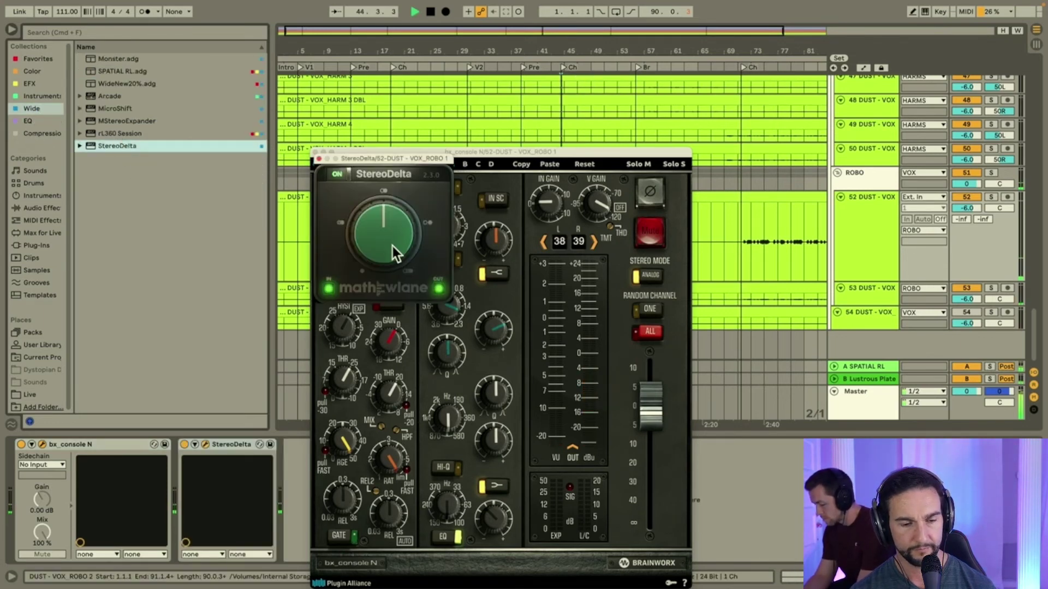
left_click_drag(398, 227, 404, 224)
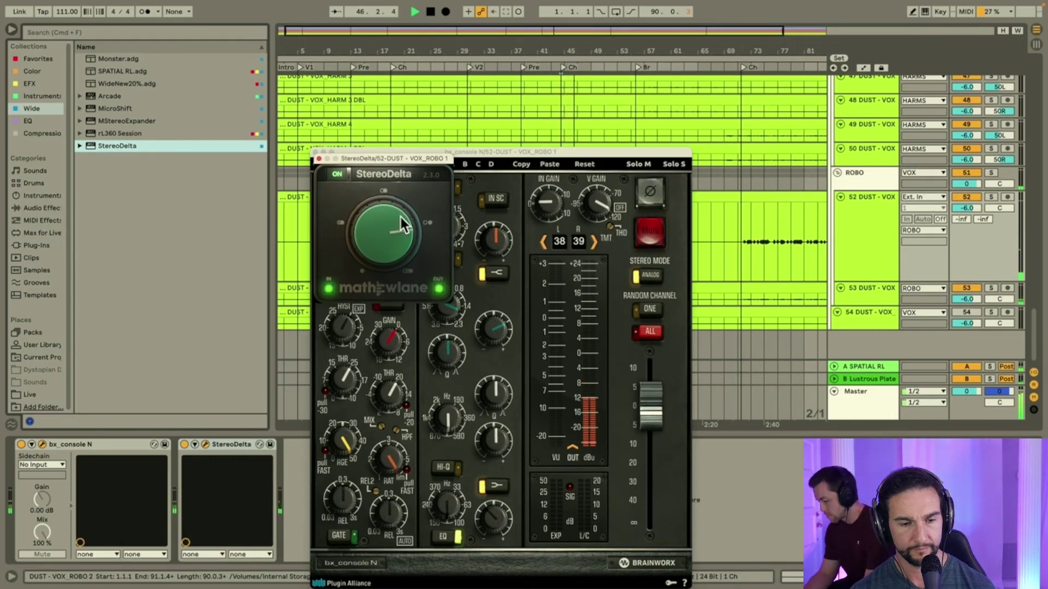
left_click(319, 158)
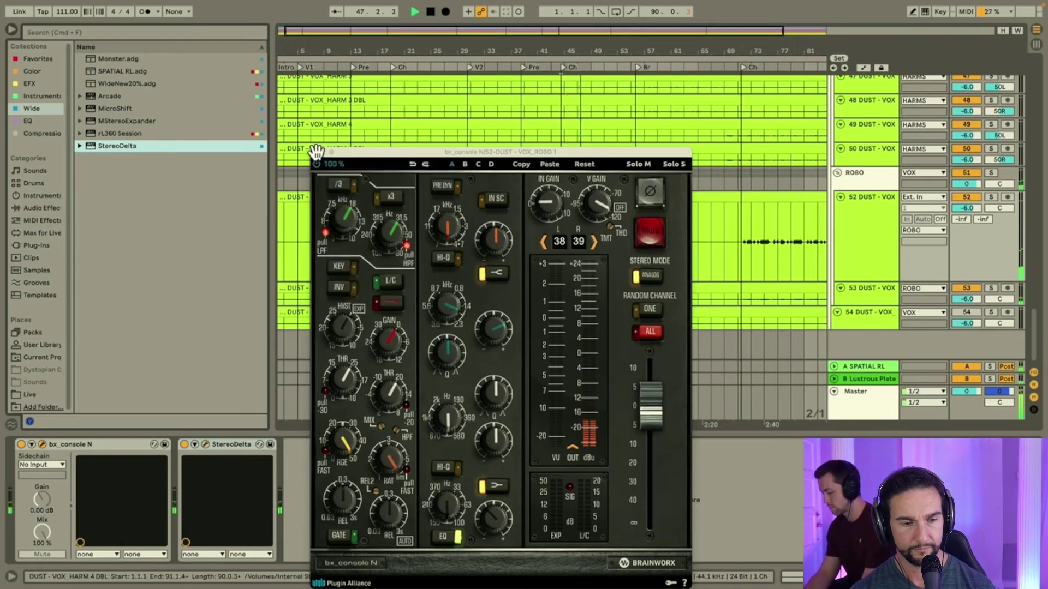
left_click(317, 151)
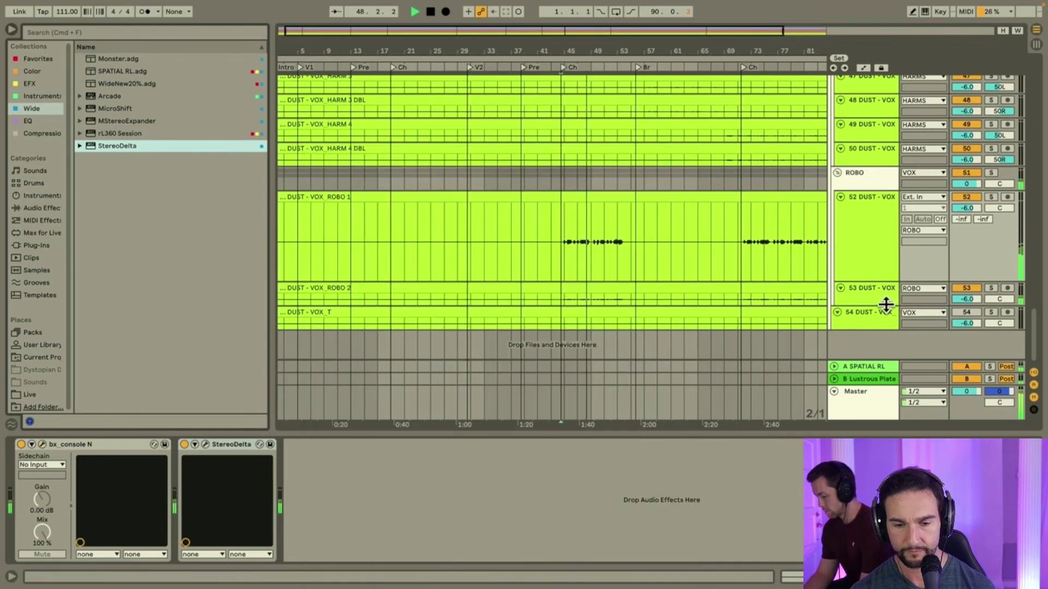
Enlarge the DUST - VOX_ROBO 2 track and audition it briefly in solo
left_click_drag(886, 305, 885, 329)
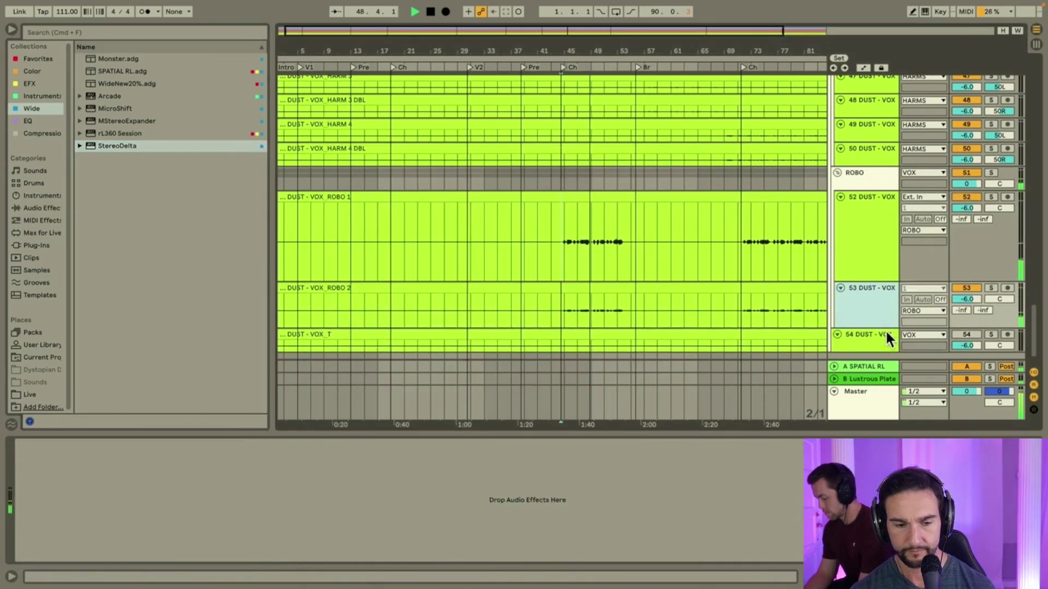
left_click(990, 288)
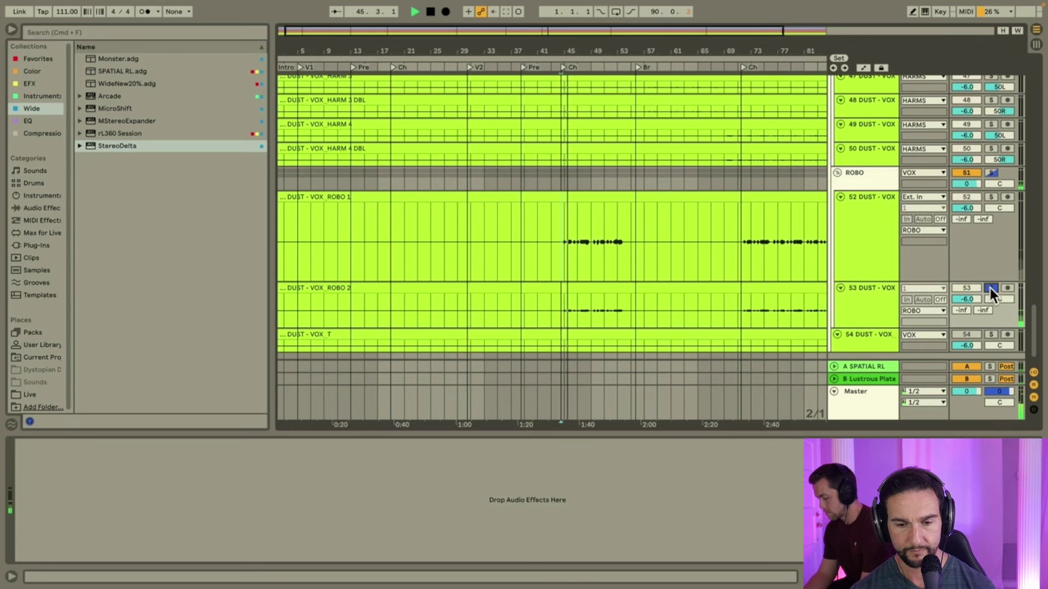
left_click(990, 288)
Restart playback before the second chorus, solo the ROBO group, and select it to show its effects
left_click(854, 276)
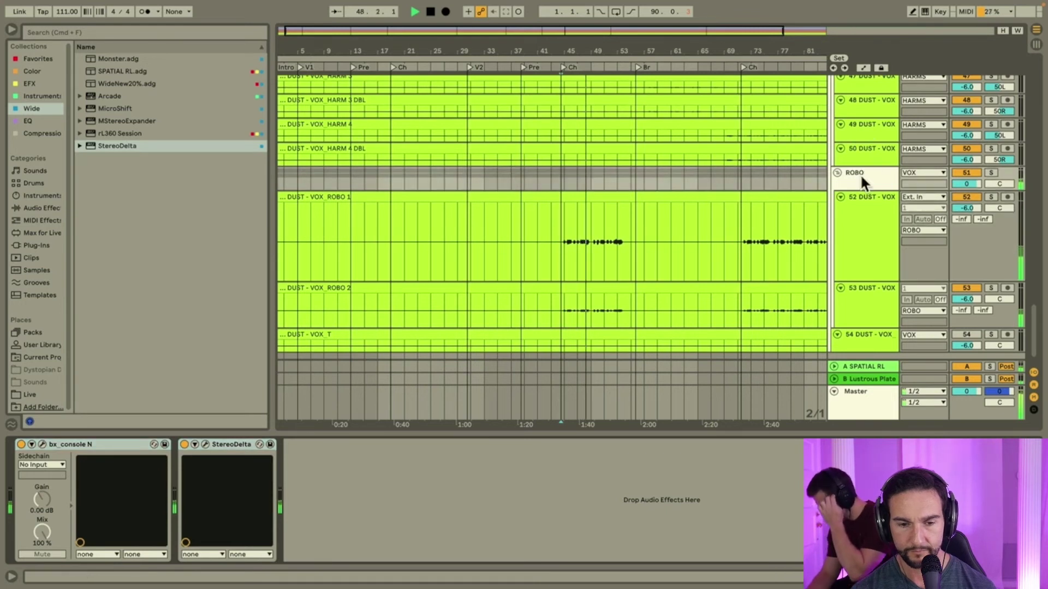
key("space")
key("space")
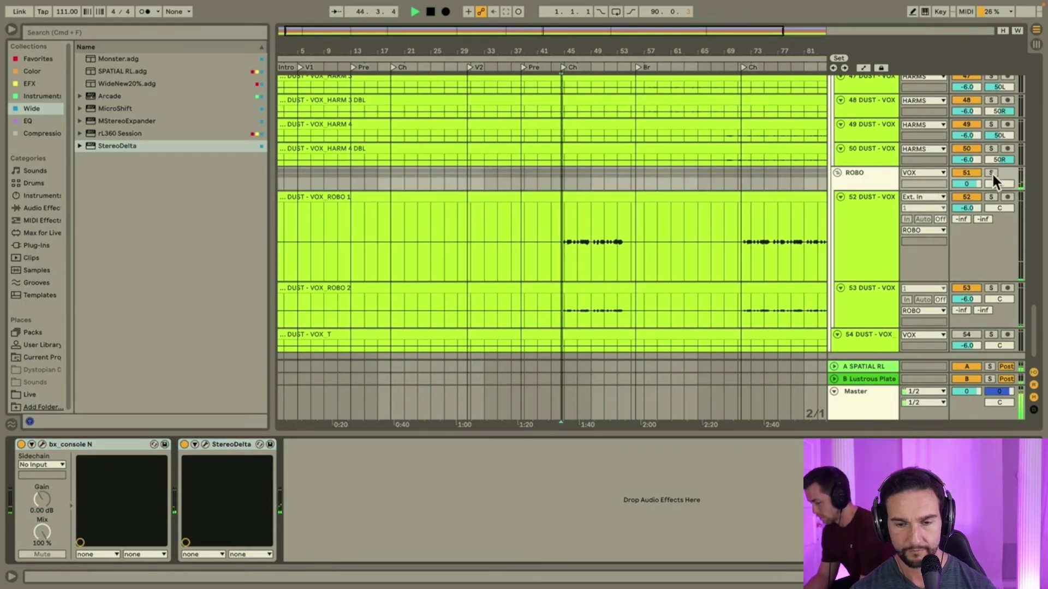
left_click(991, 172)
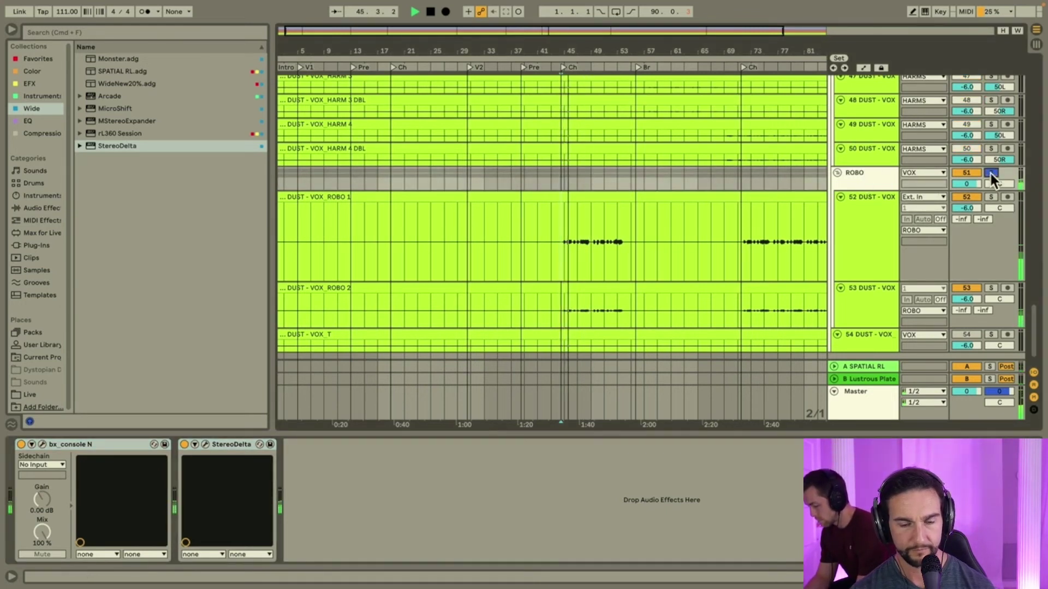
left_click(863, 182)
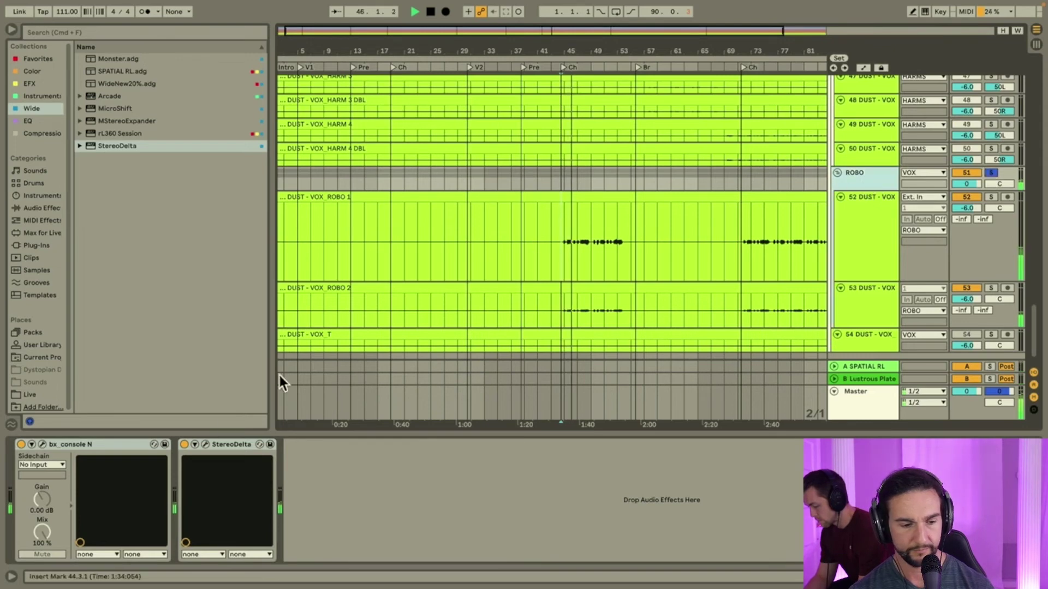
Retune and further boost the high-mid band in the ROBO group's bx_console N, unsolo the group, and close the plug-in window
left_click(42, 443)
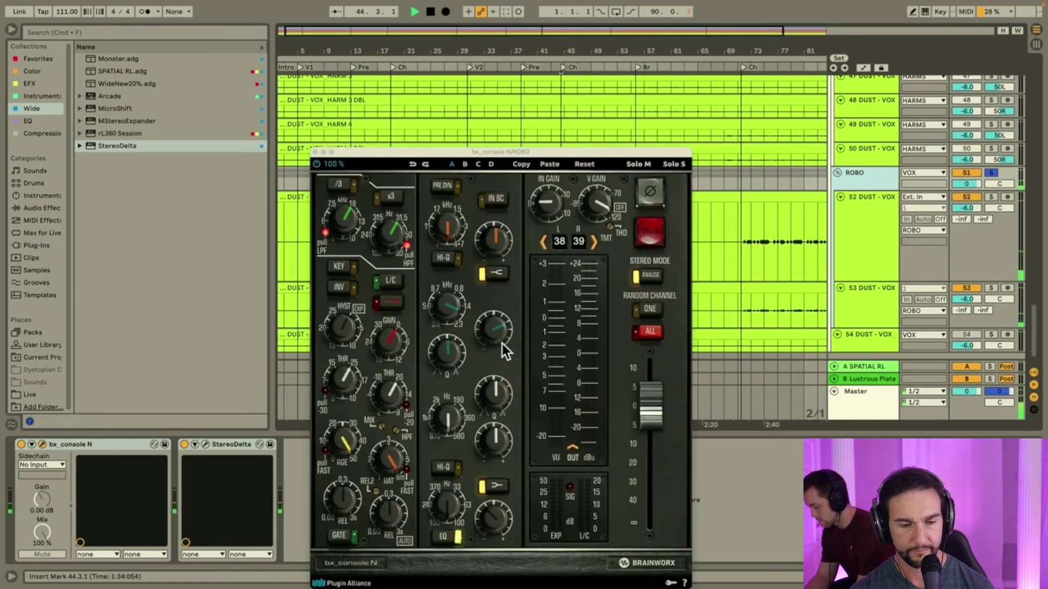
left_click_drag(500, 328, 461, 287)
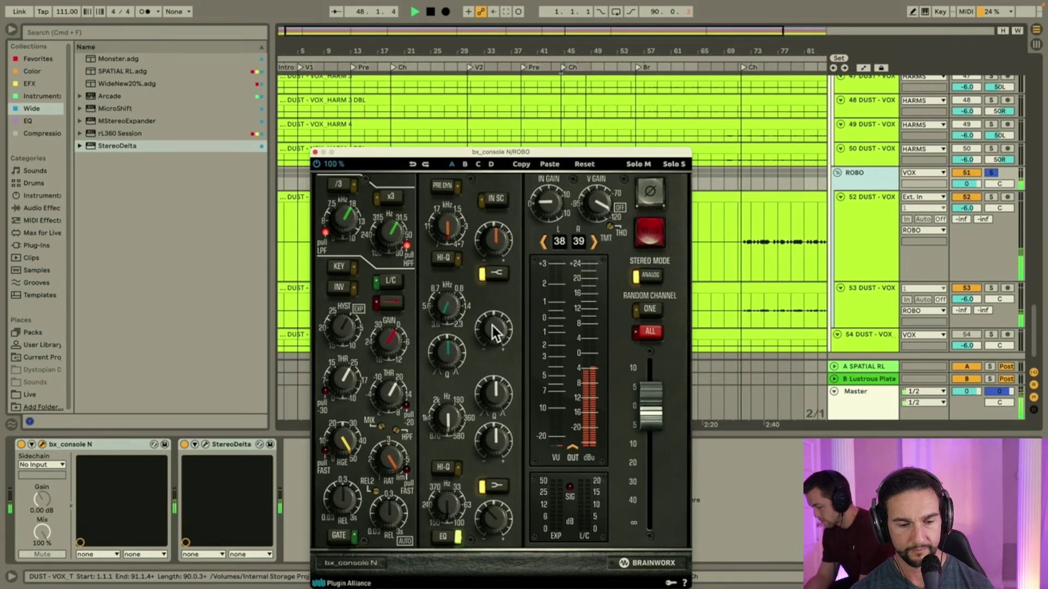
left_click_drag(493, 326, 493, 340)
key("space")
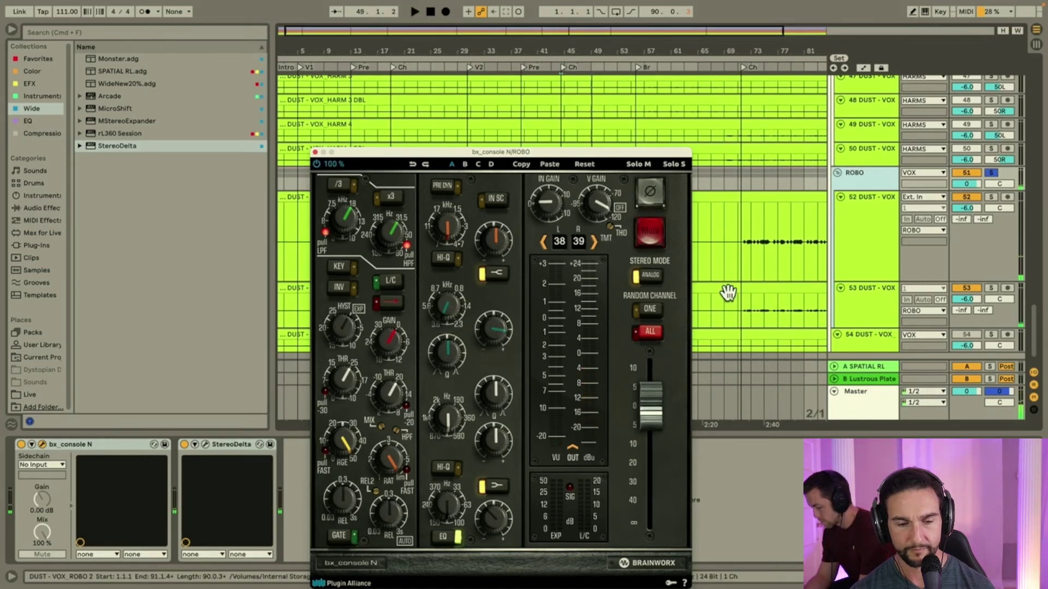
key("space")
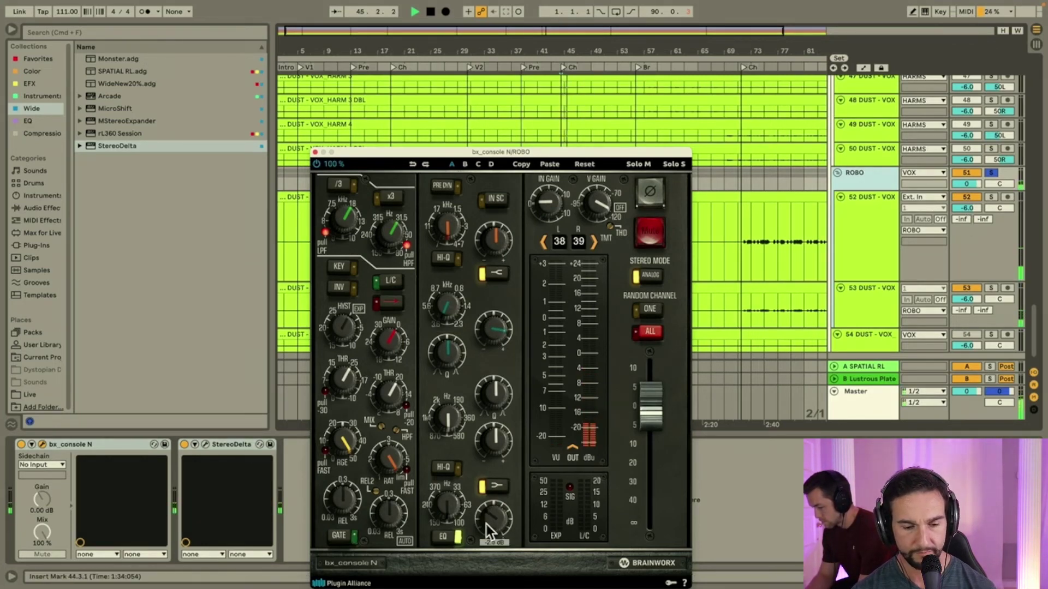
left_click(994, 174)
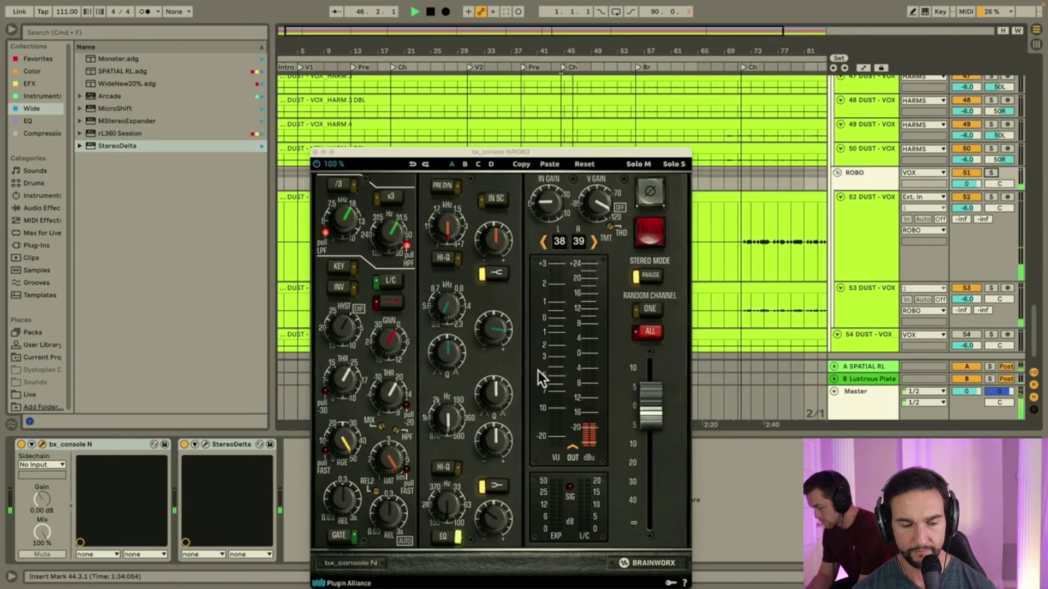
left_click(494, 333)
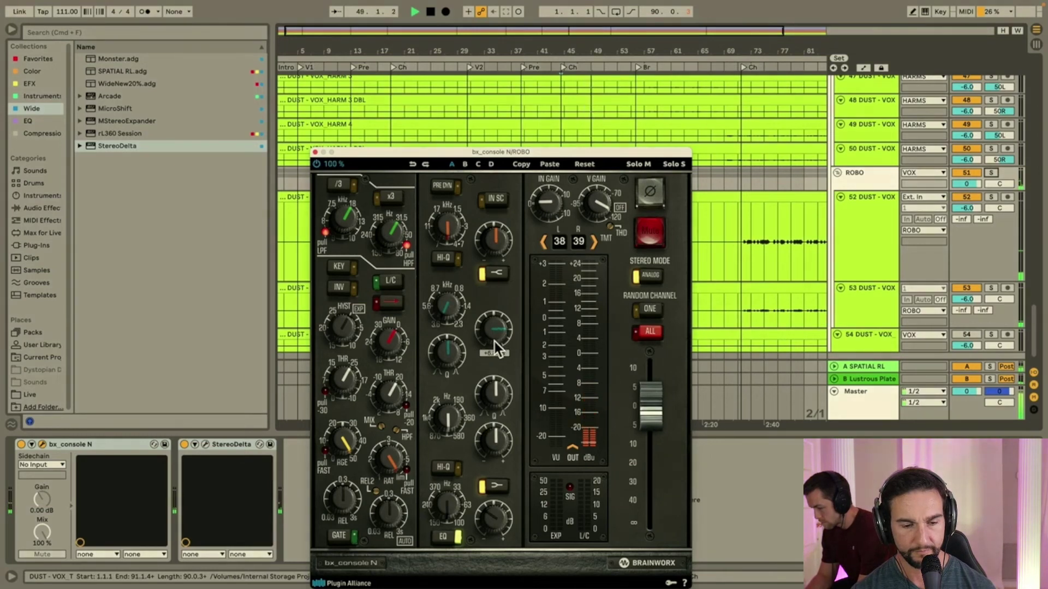
left_click(315, 153)
Enlarge the DUST - VOX_T track, unmute it, and play the song from bar 3
scroll(844, 328, "down", 2)
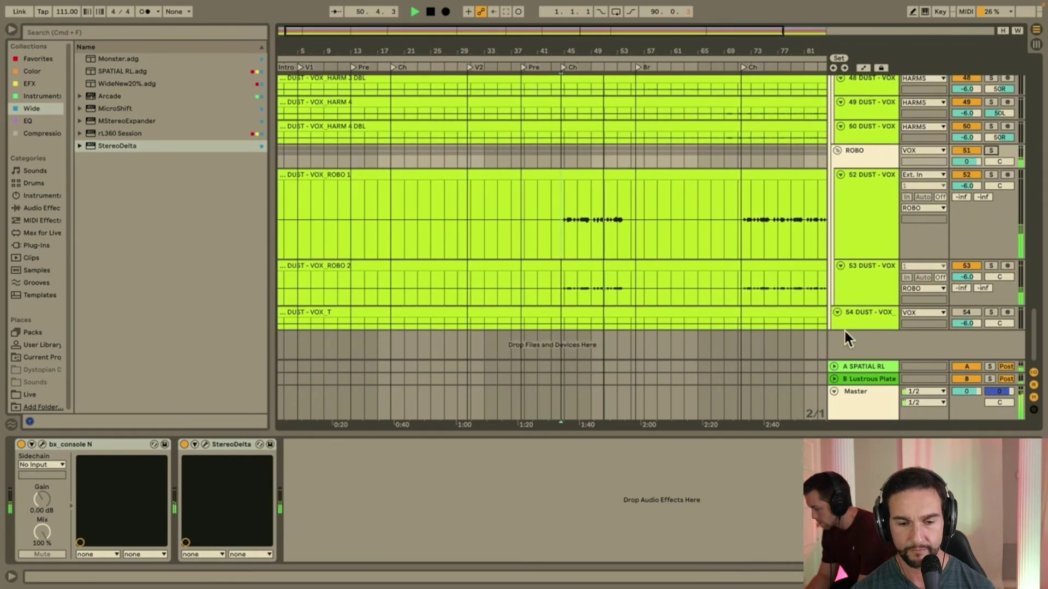
left_click_drag(851, 328, 856, 397)
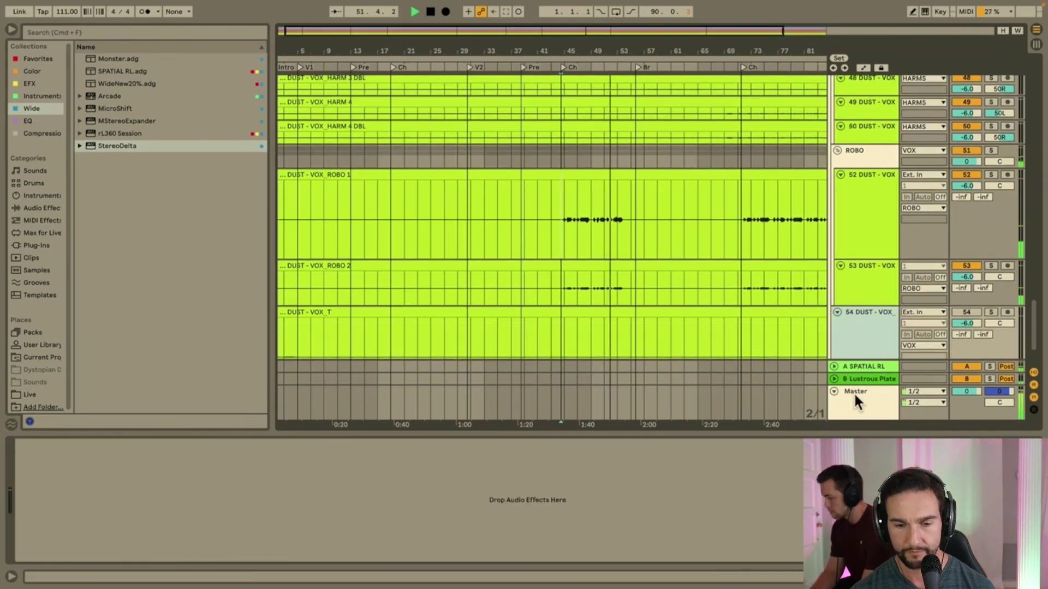
key("minus")
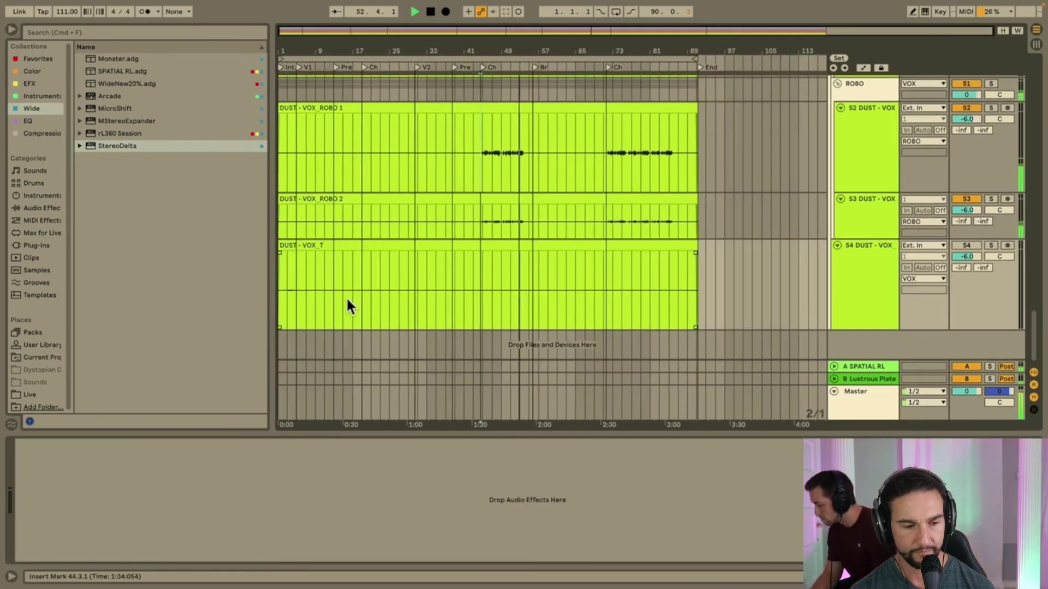
left_click(291, 297)
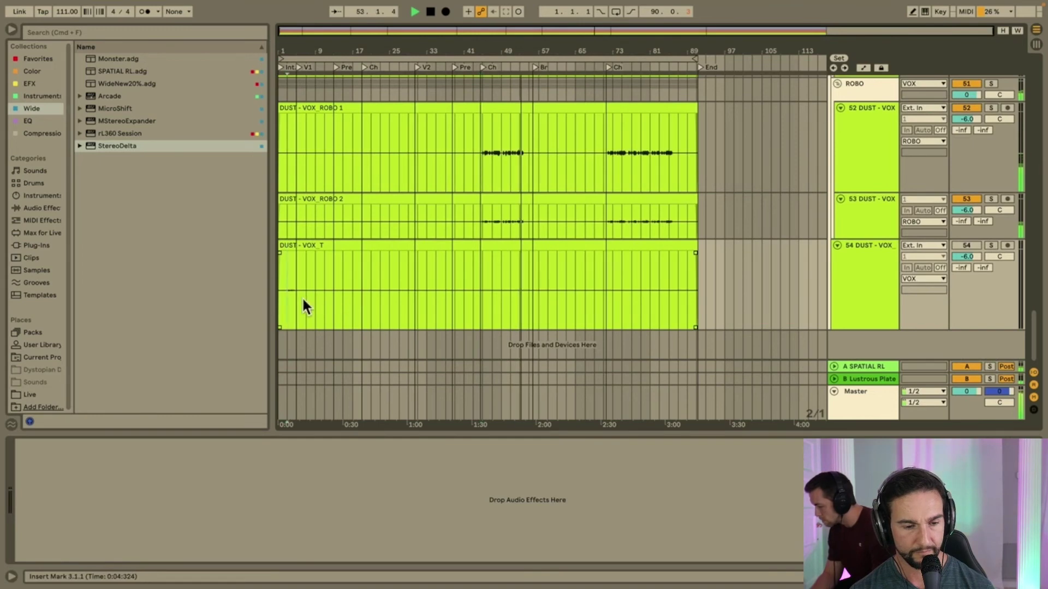
left_click(966, 245)
key("space")
key("space")
key("plus")
key("plus")
key("plus")
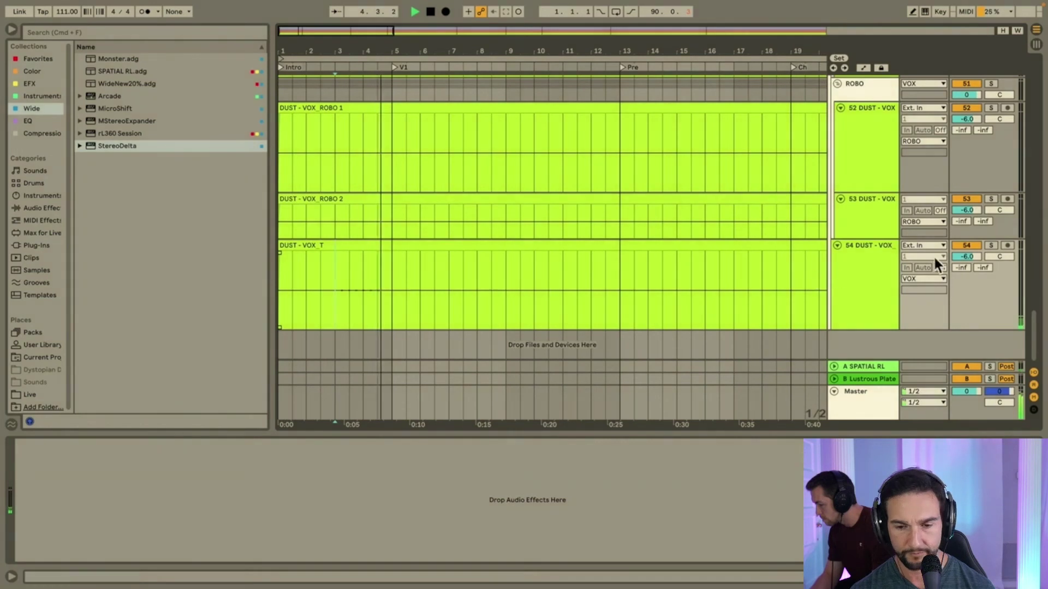
Replay the intro from bar 3 with the DUST - VOX_T track soloed, and remove the solo
key("space")
key("space")
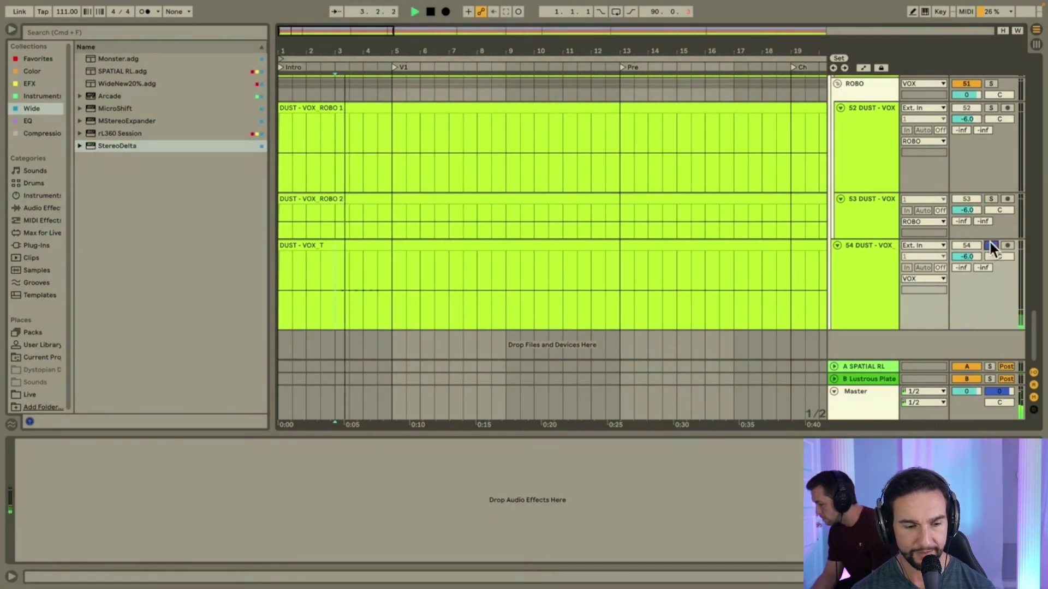
left_click(990, 244)
key("minus")
key("minus")
key("minus")
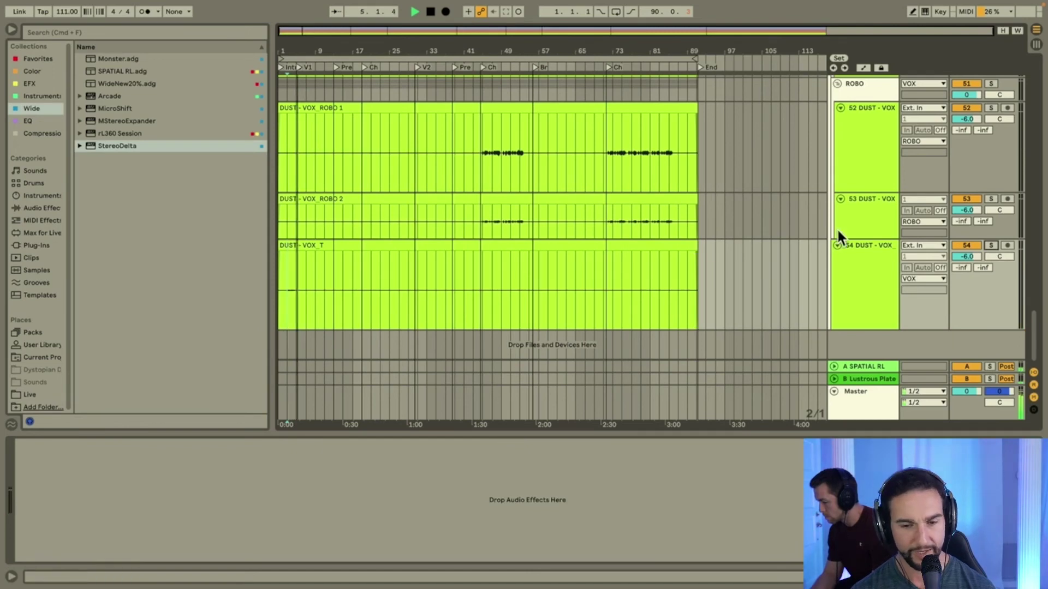
Solo DUSTROUGHMIX to hear its intro from bar 3, remove the solo, and stop playback
scroll(837, 227, "up", 15)
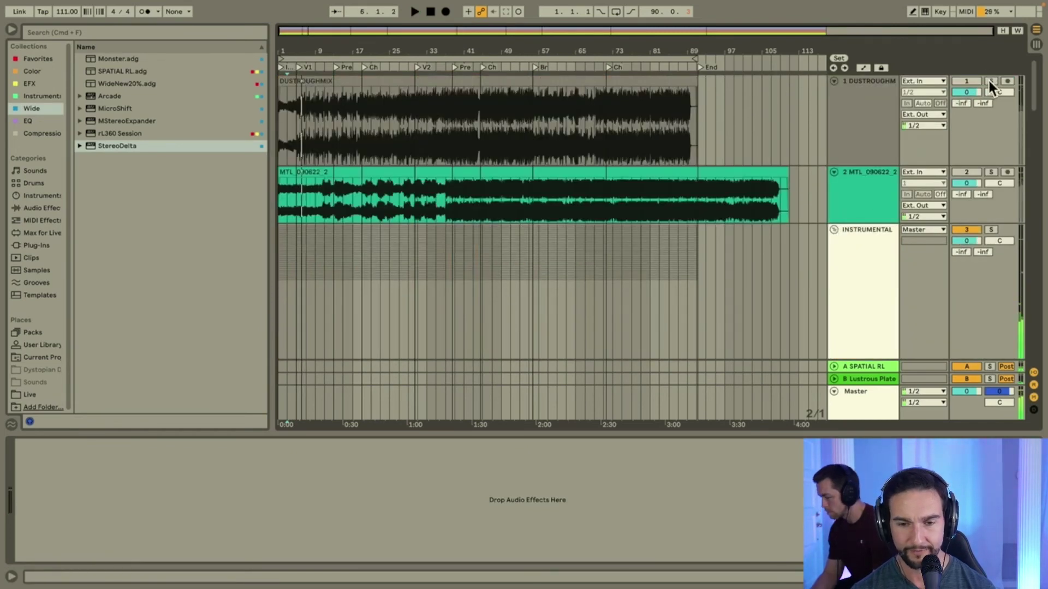
key("space")
key("space")
left_click(991, 81)
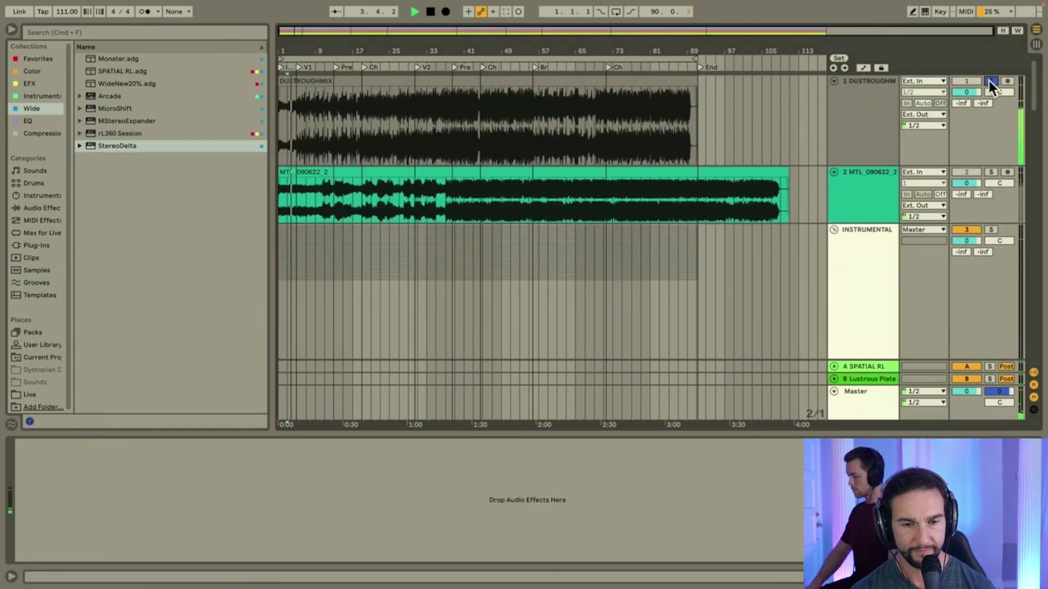
key("space")
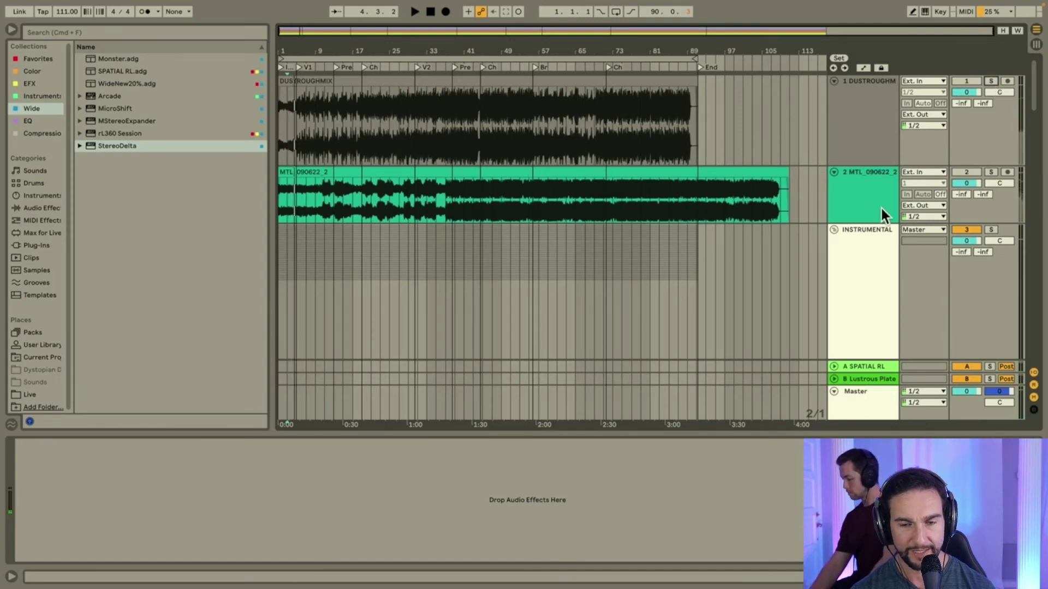
Pan the DUST - VOX_T track to 33L during playback of the intro
scroll(882, 208, "down", 15)
scroll(879, 205, "down", 1)
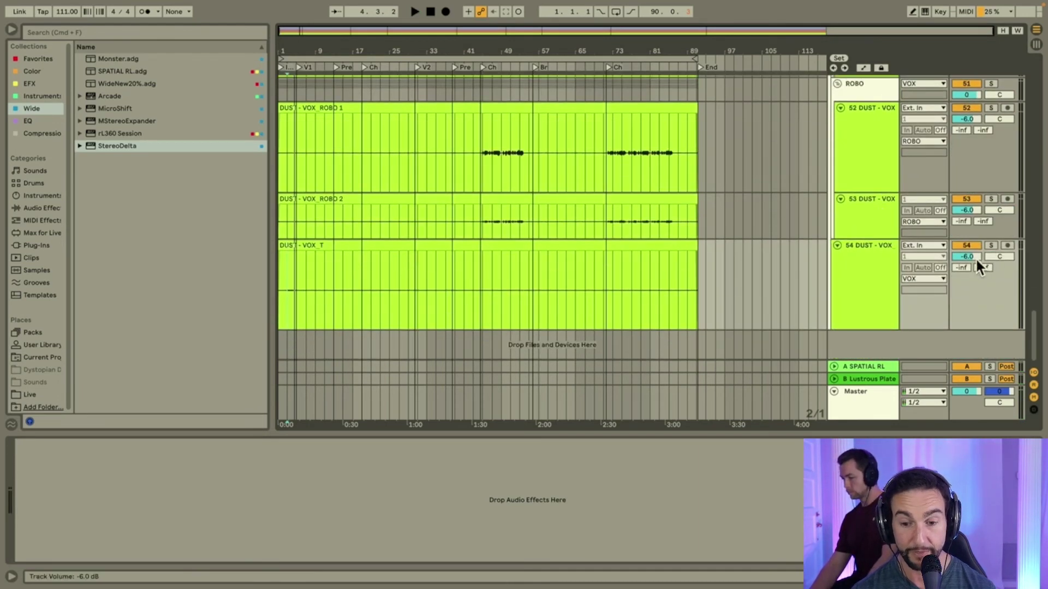
key("space")
left_click_drag(1000, 256, 1000, 263)
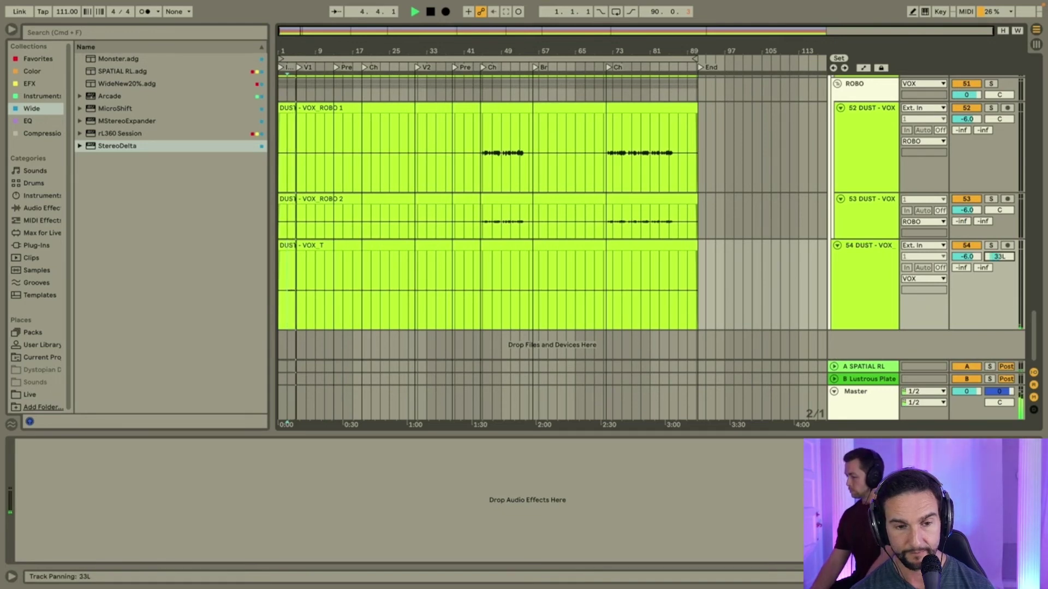
Compare the panned VOX_T intro against the soloed DUSTROUGHMIX track, and return to the full mix
scroll(867, 195, "up", 15)
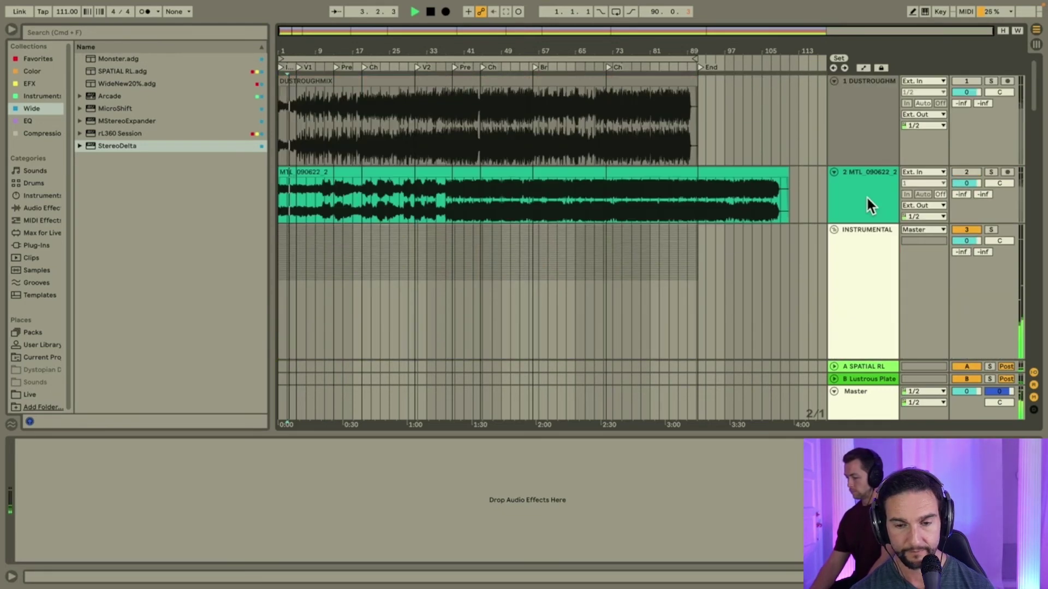
left_click(990, 78)
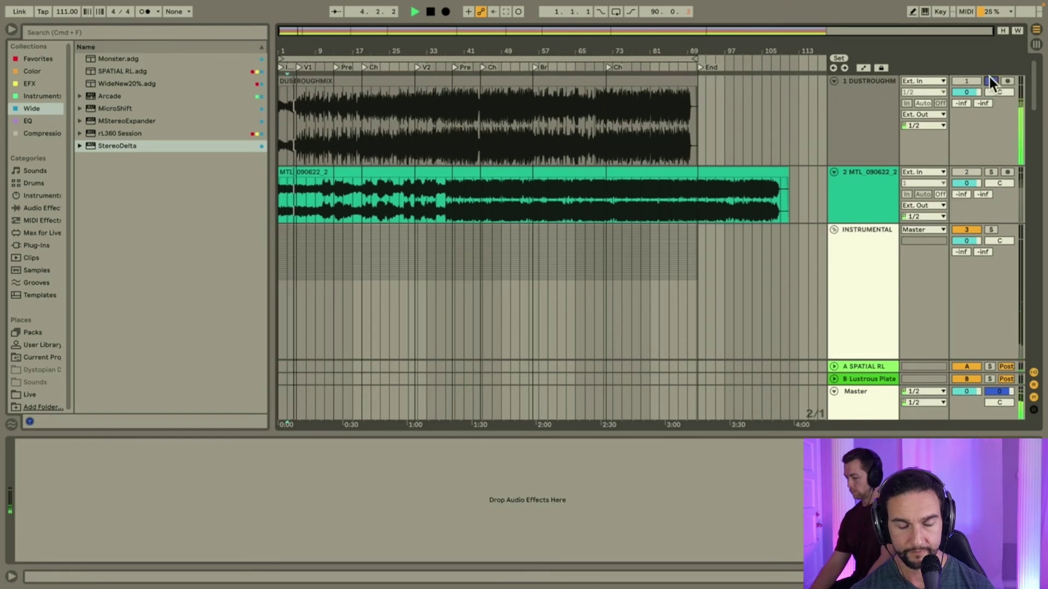
left_click(990, 78)
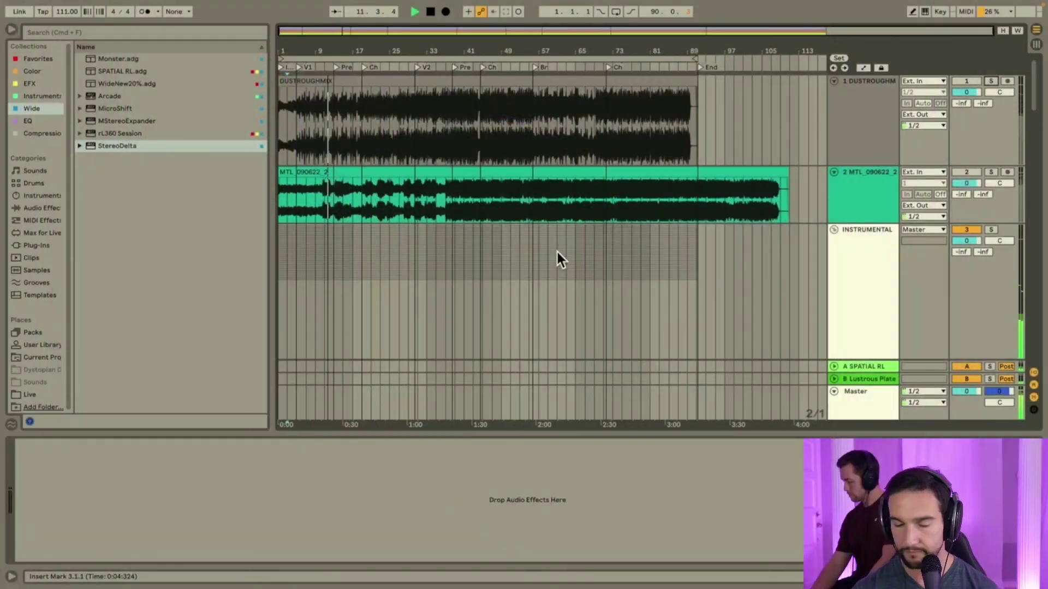
Bring up the DUST - VOX_LEAD track's effects chain with the insert marker at bar 27, and stop playback
left_click(369, 200)
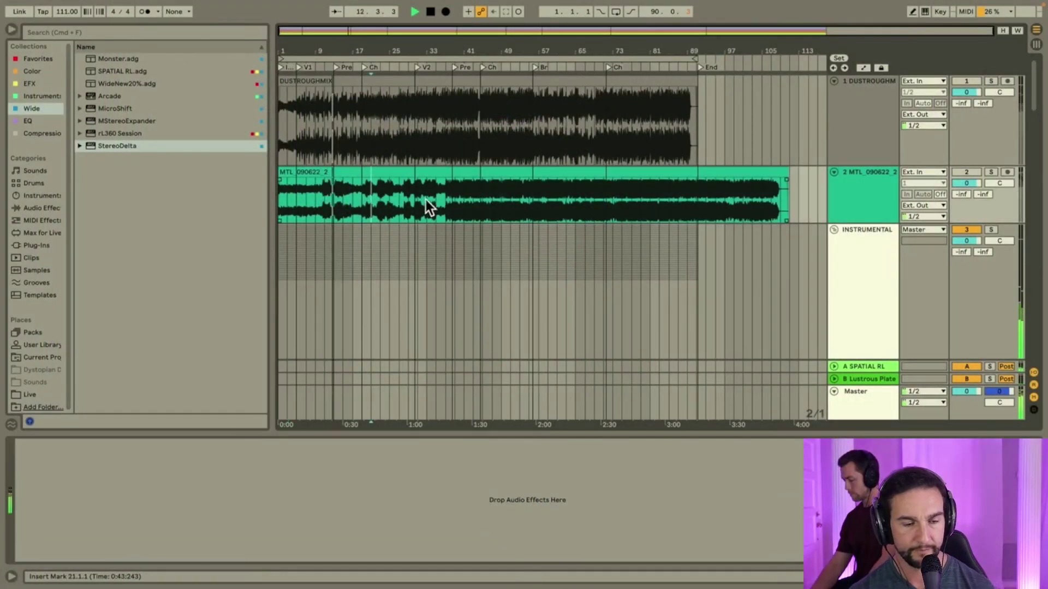
scroll(420, 226, "down", 15)
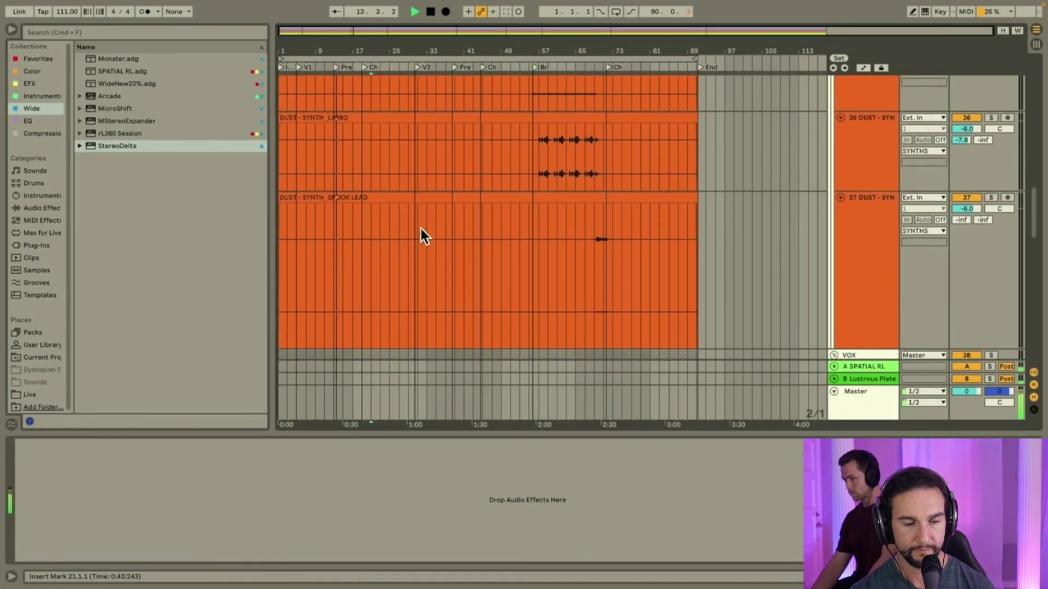
scroll(421, 226, "down", 10)
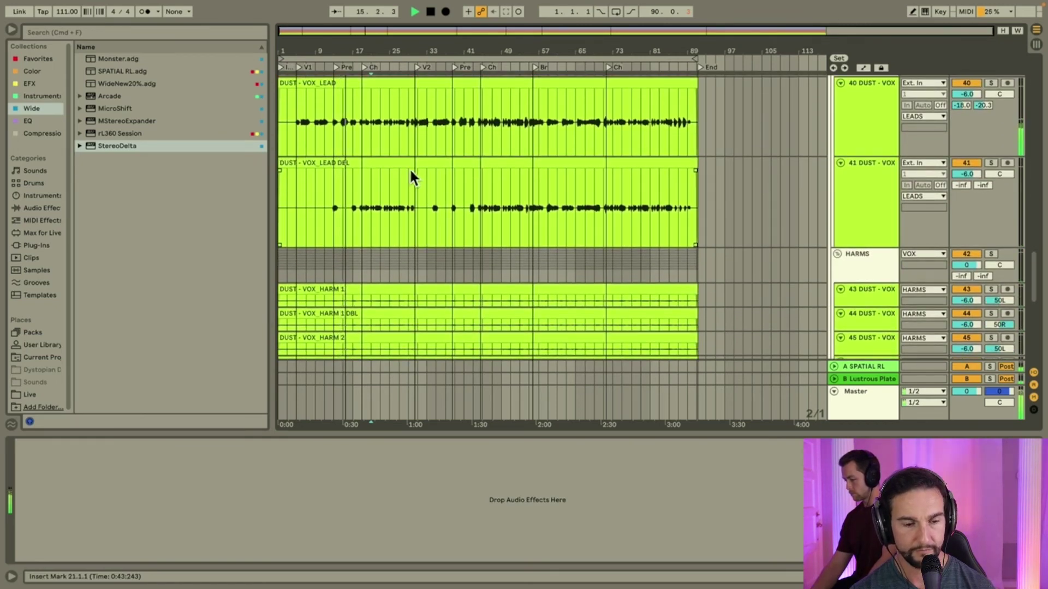
left_click(400, 122)
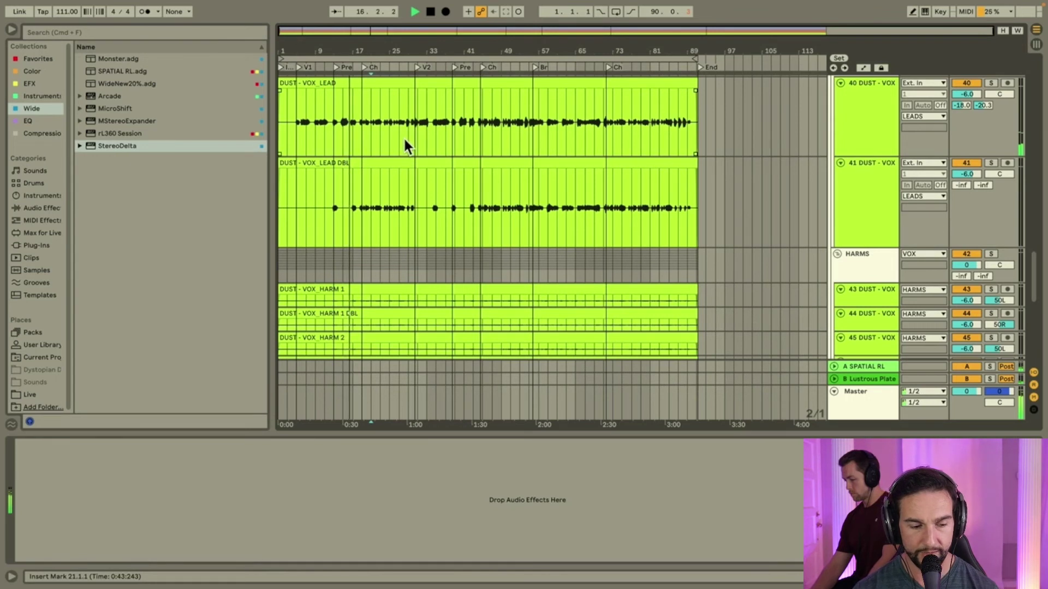
left_click(402, 133)
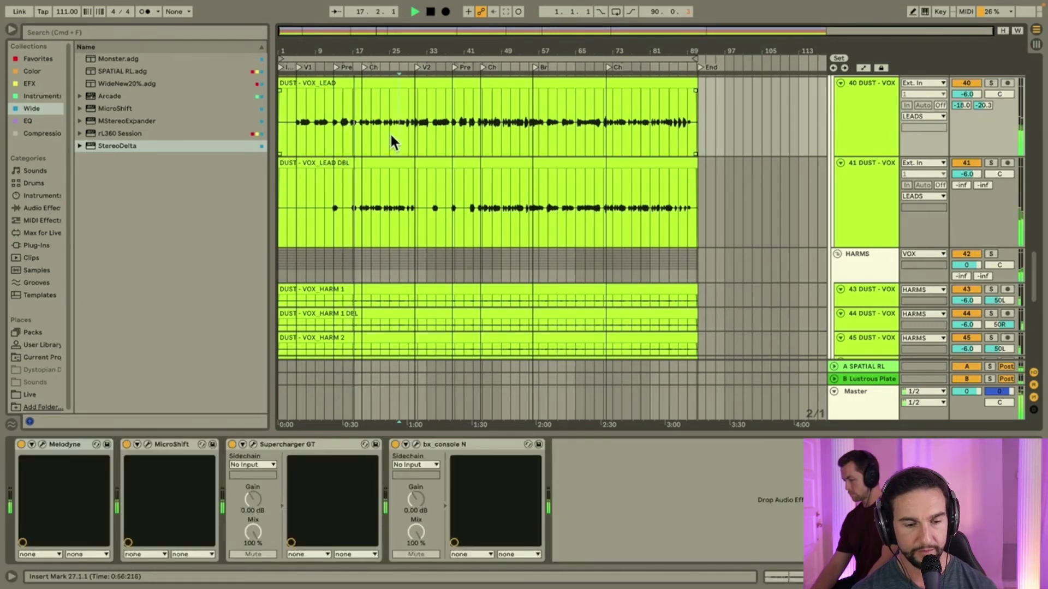
key("space")
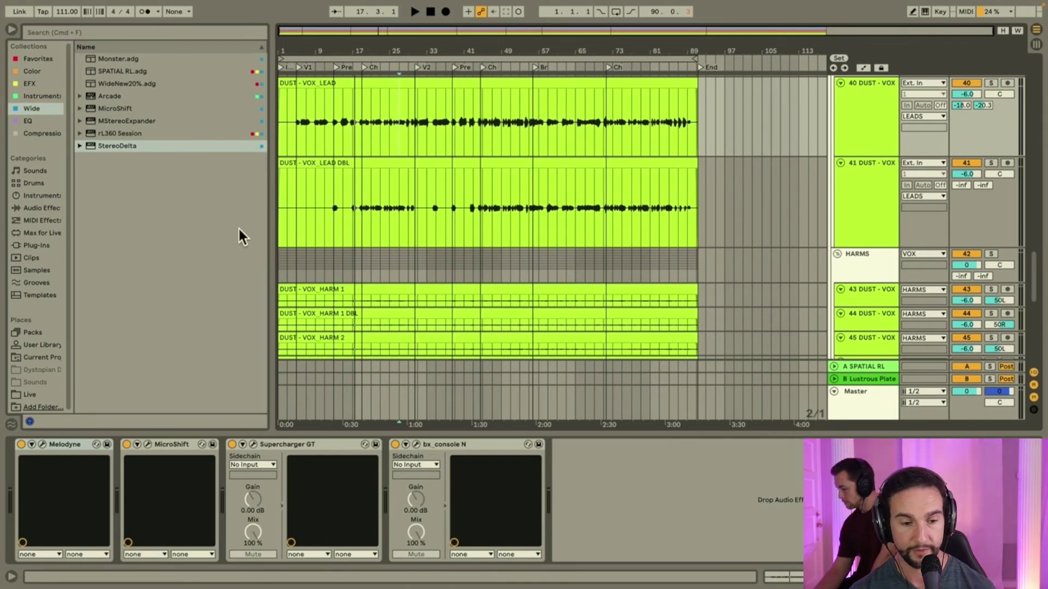
Show the DUST - VOX_LEAD DBL track's effects with the insert marker at bar 21, and fold the ROBO group
left_click(408, 246)
left_click(376, 218)
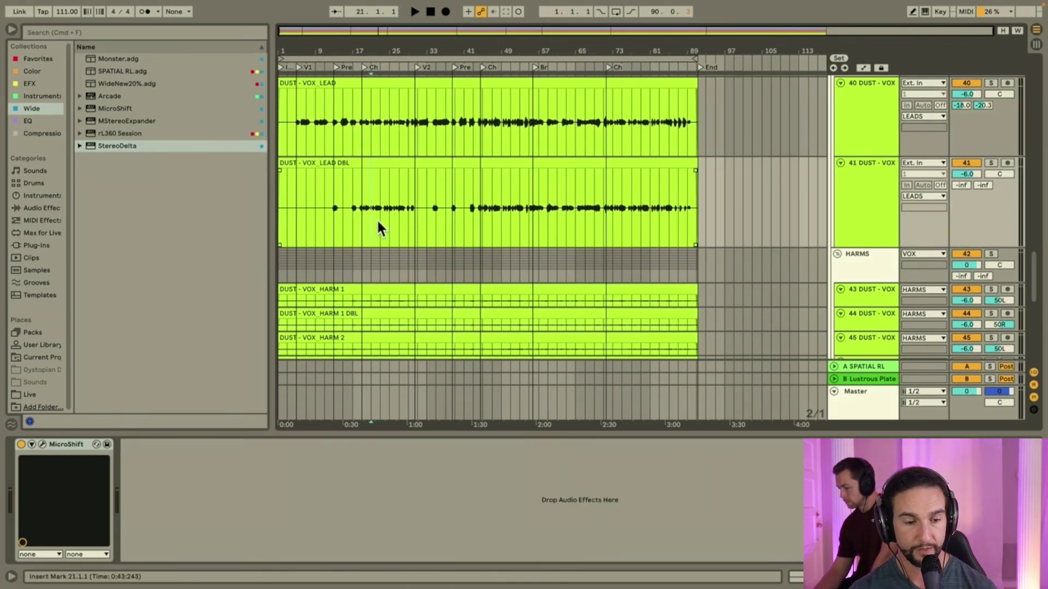
scroll(877, 342, "down", 10)
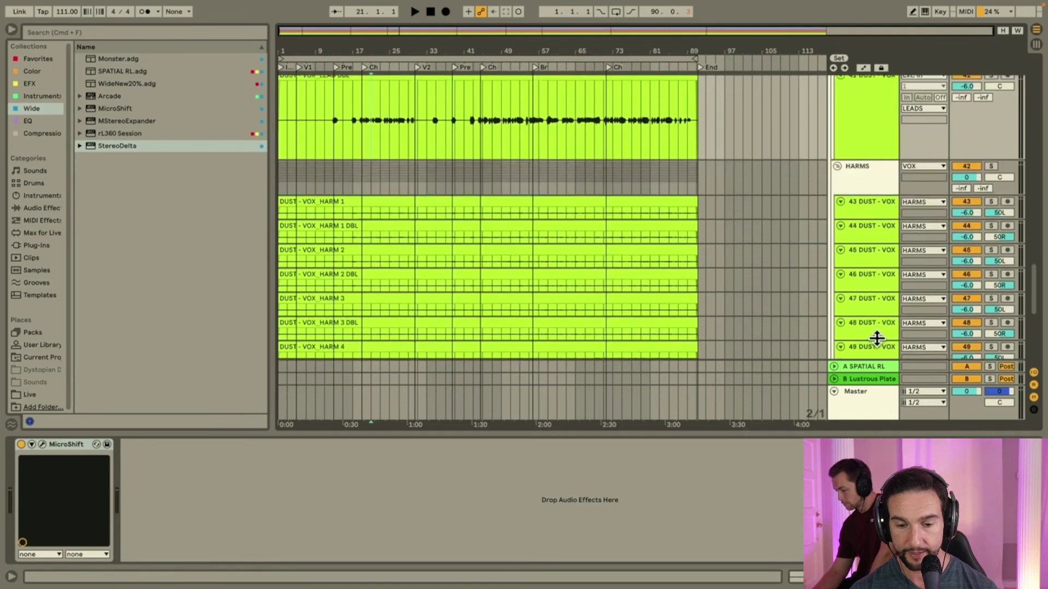
left_click(873, 267)
scroll(854, 133, "up", 2)
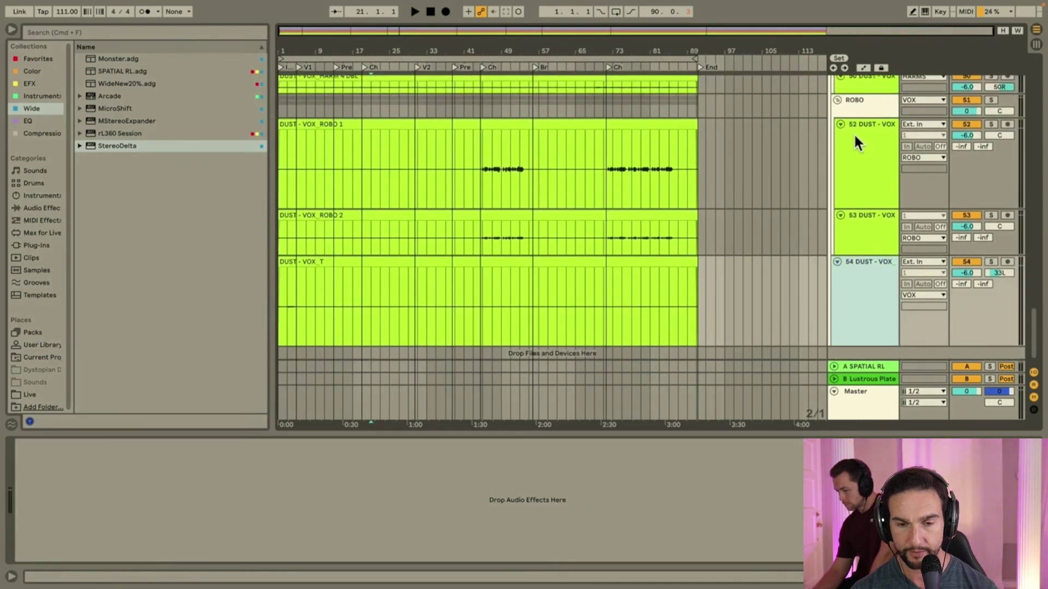
left_click(856, 245)
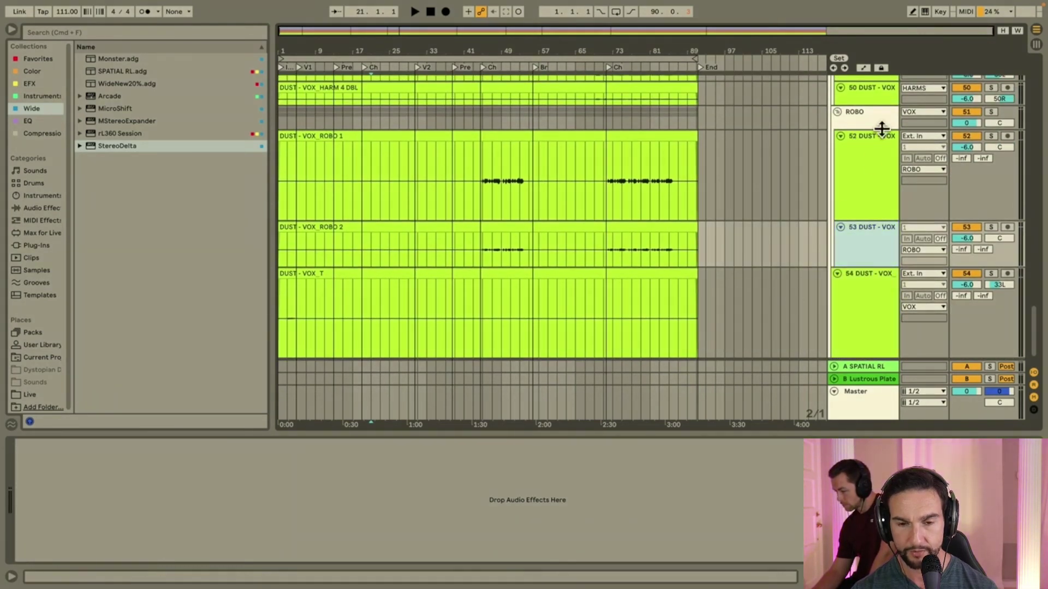
left_click(837, 111)
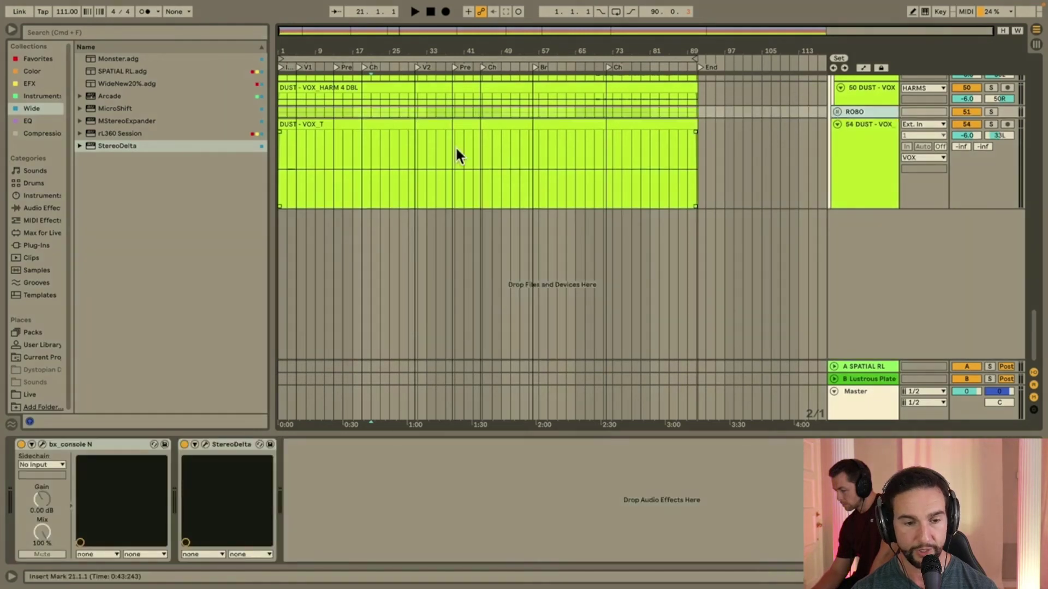
Listen to the mix from the chorus at bar 45 and from bar 83, and stop playback
left_click(452, 166)
left_click(464, 182)
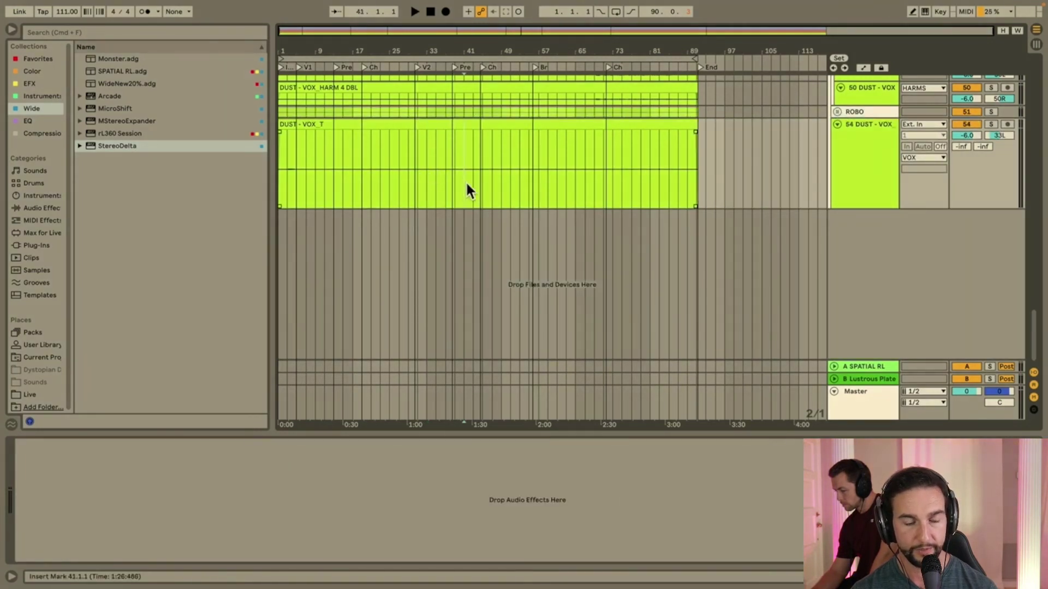
left_click(484, 172)
key("space")
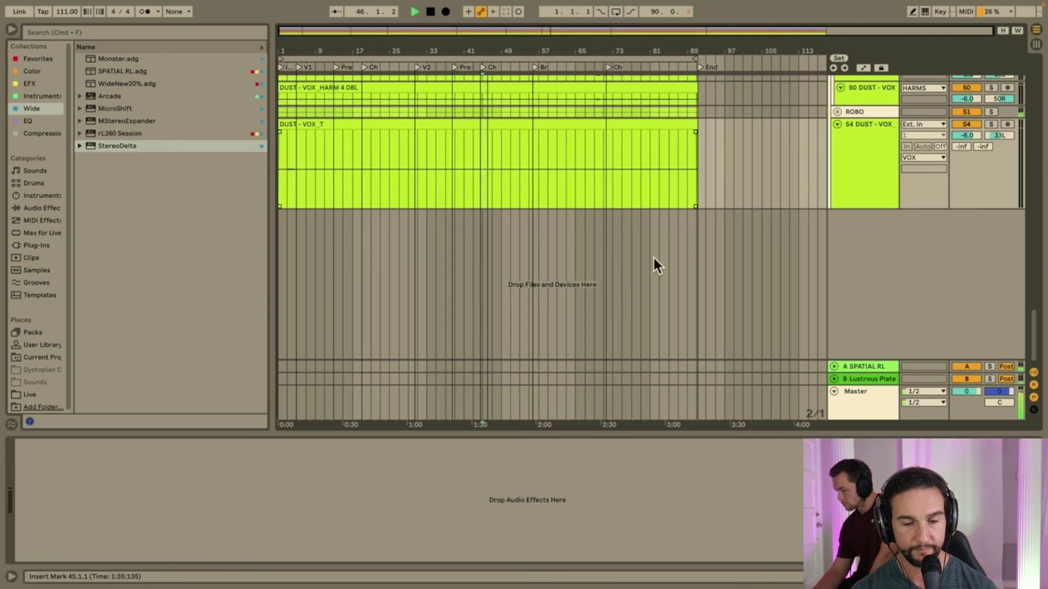
scroll(868, 301, "up", 20)
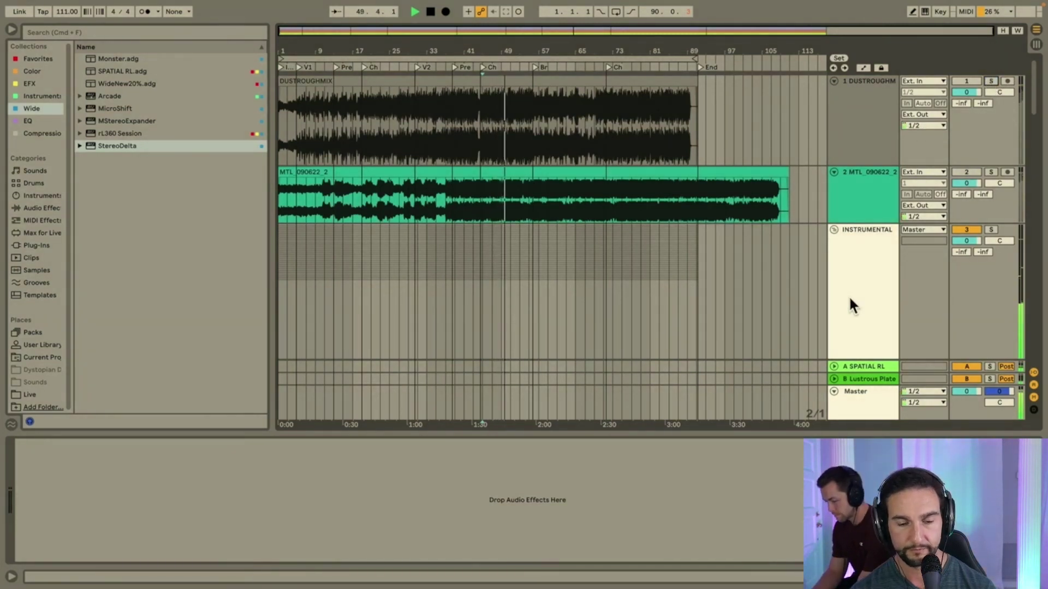
left_click(660, 204)
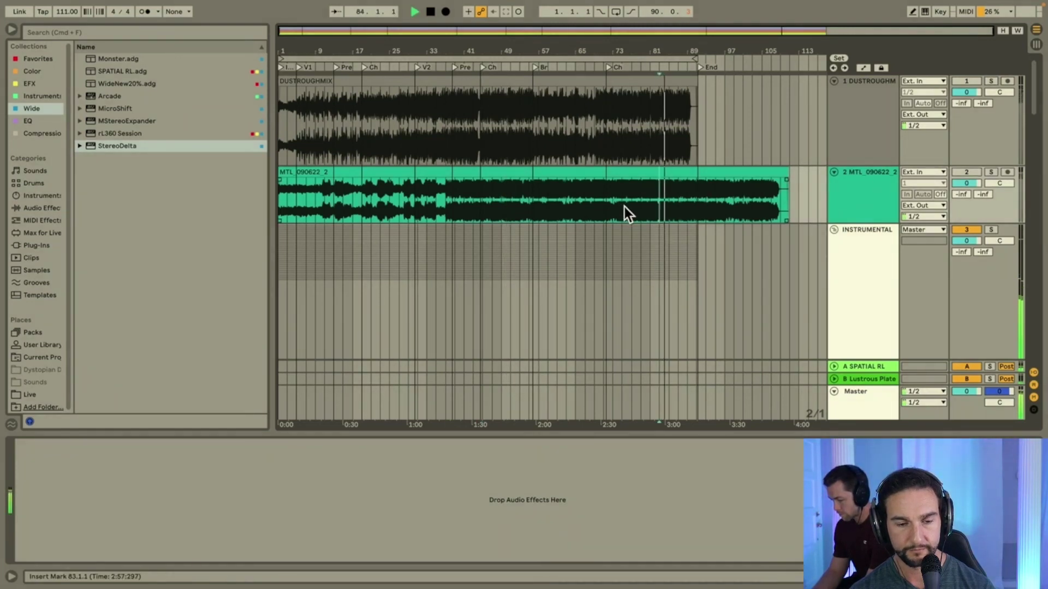
key("space")
Switch to the Twitch Stream Manager to read the chat, and return to the vocal tracks in Ableton Live
key("ctrl+Left")
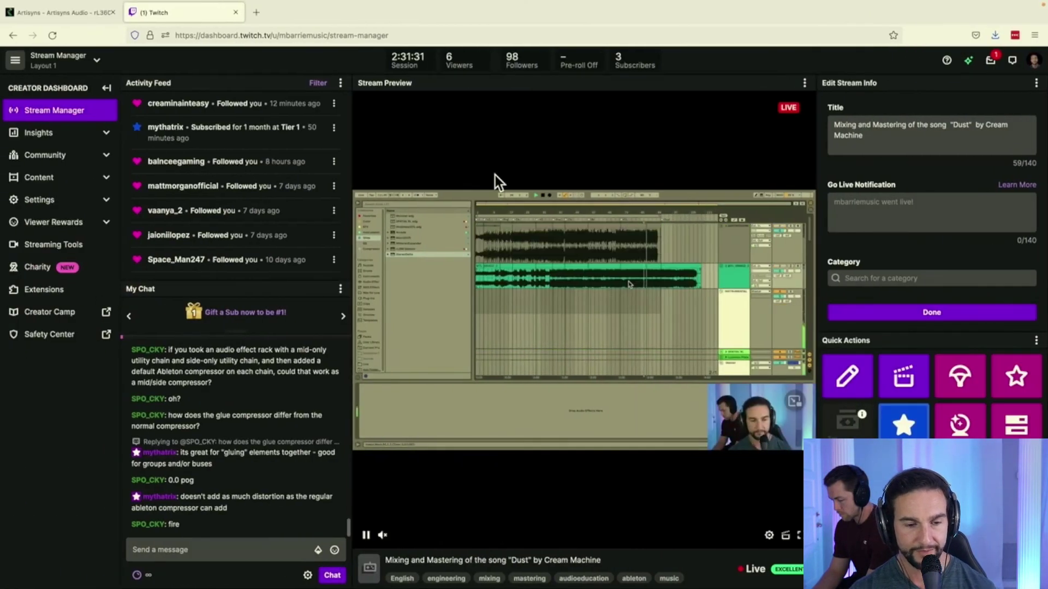
key("ctrl+Right")
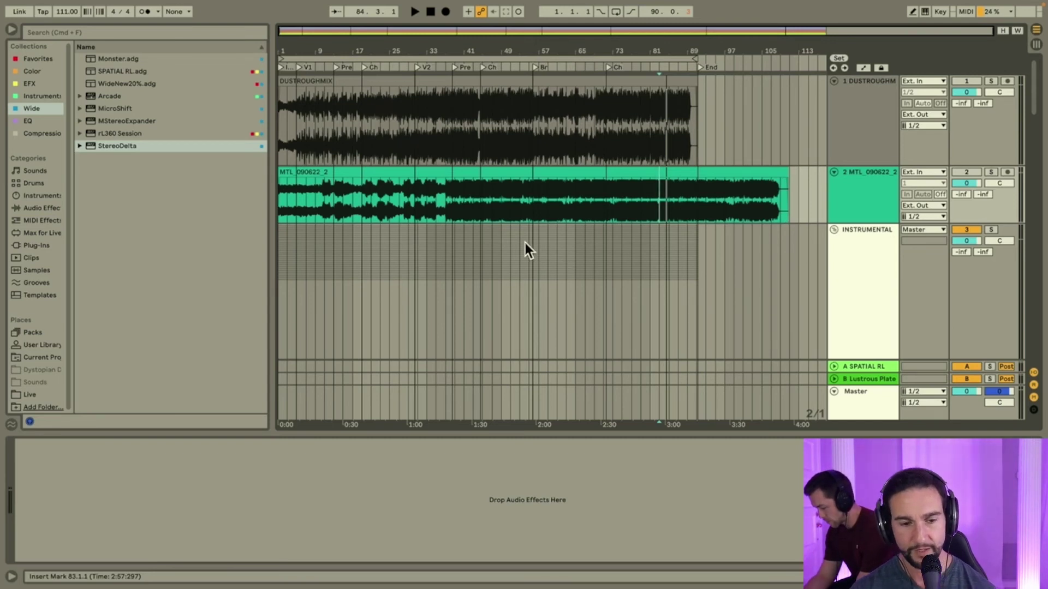
left_click(508, 247)
scroll(497, 275, "down", 8)
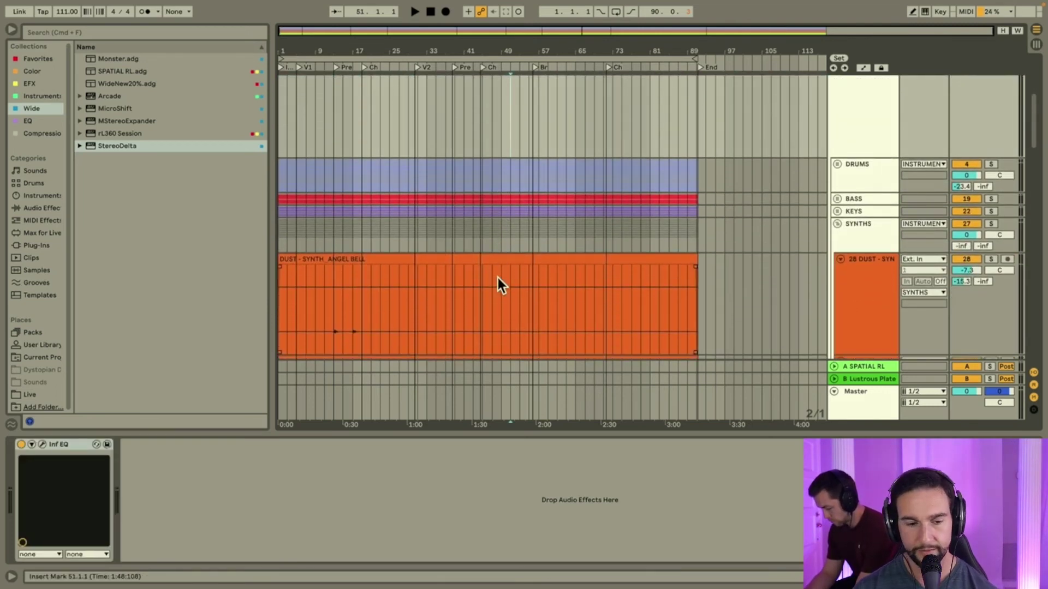
scroll(498, 277, "down", 10)
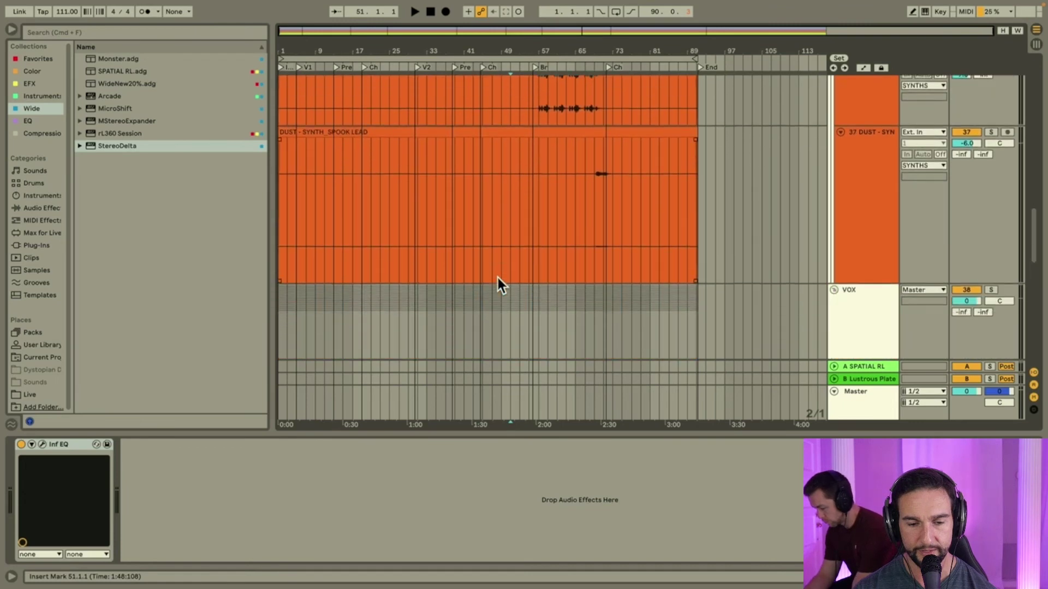
scroll(498, 278, "down", 15)
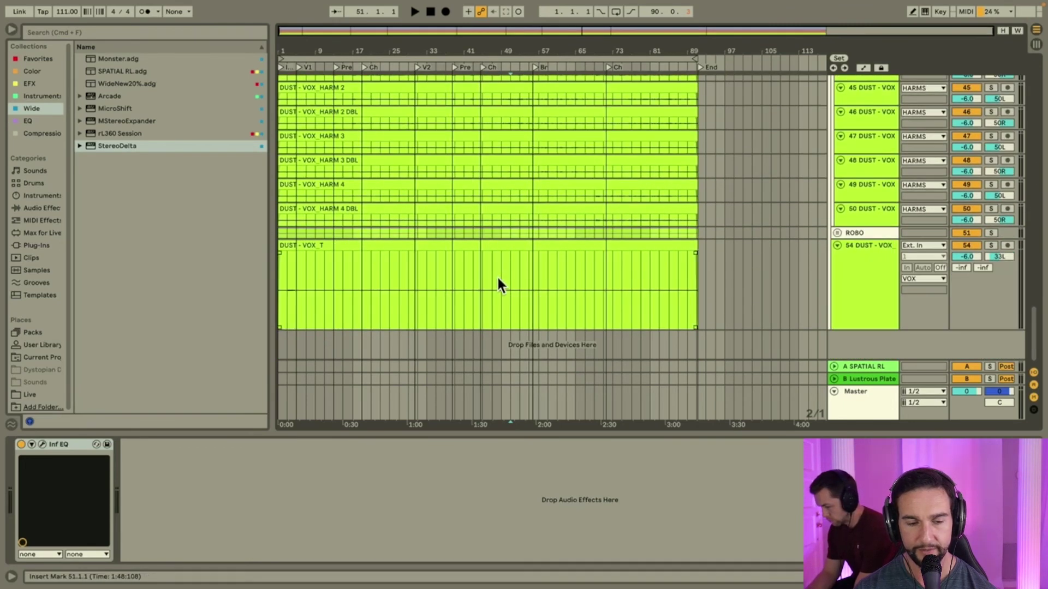
left_click(485, 285)
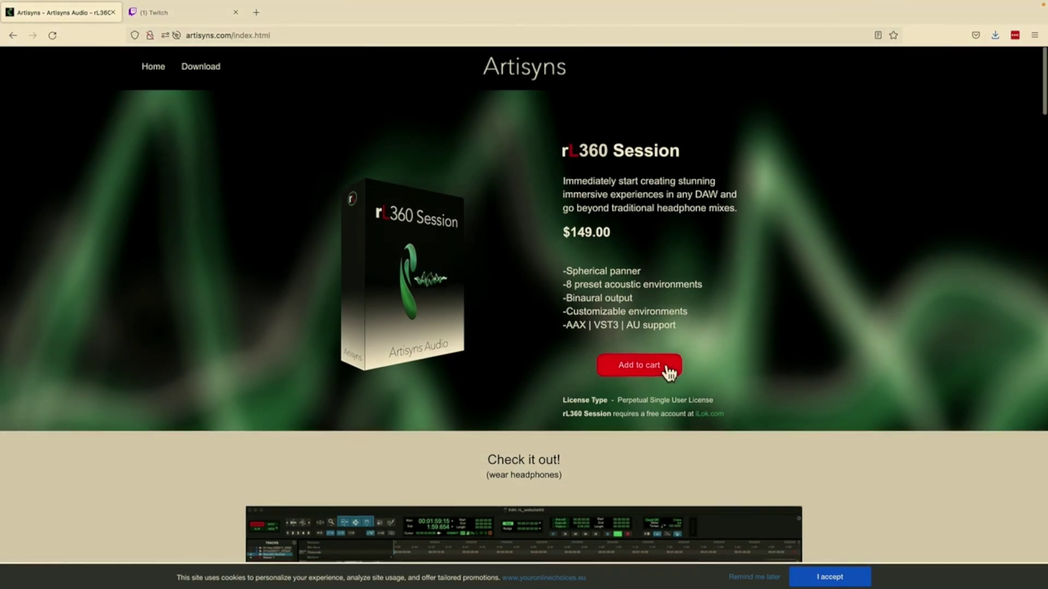
Look over the rL360 Session product page on the Artisyns website in the browser, including its trial offer, features and price
scroll(667, 365, "down", 10)
scroll(667, 365, "down", 15)
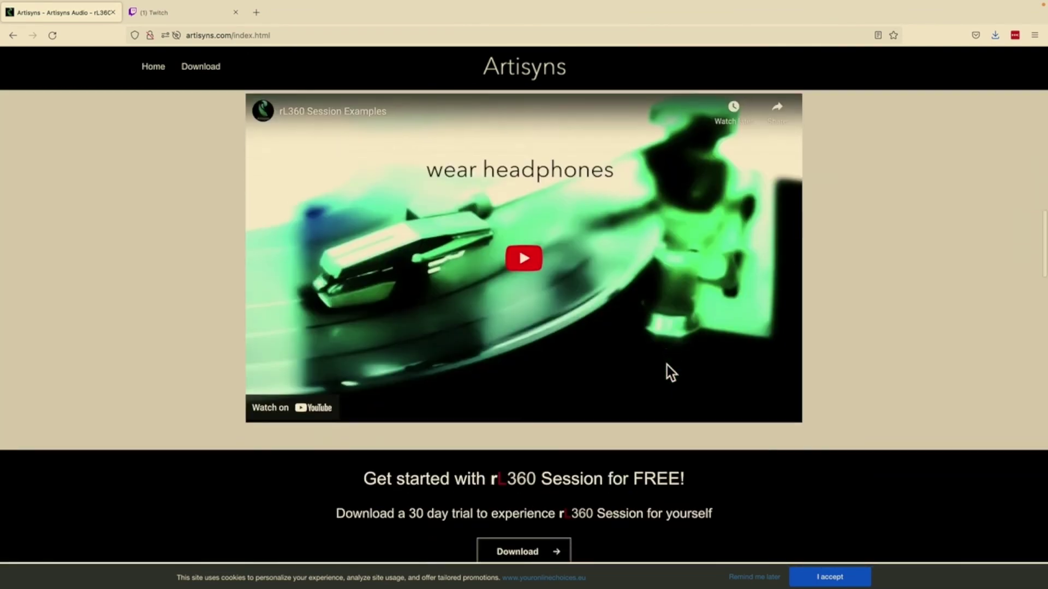
scroll(599, 159, "up", 2)
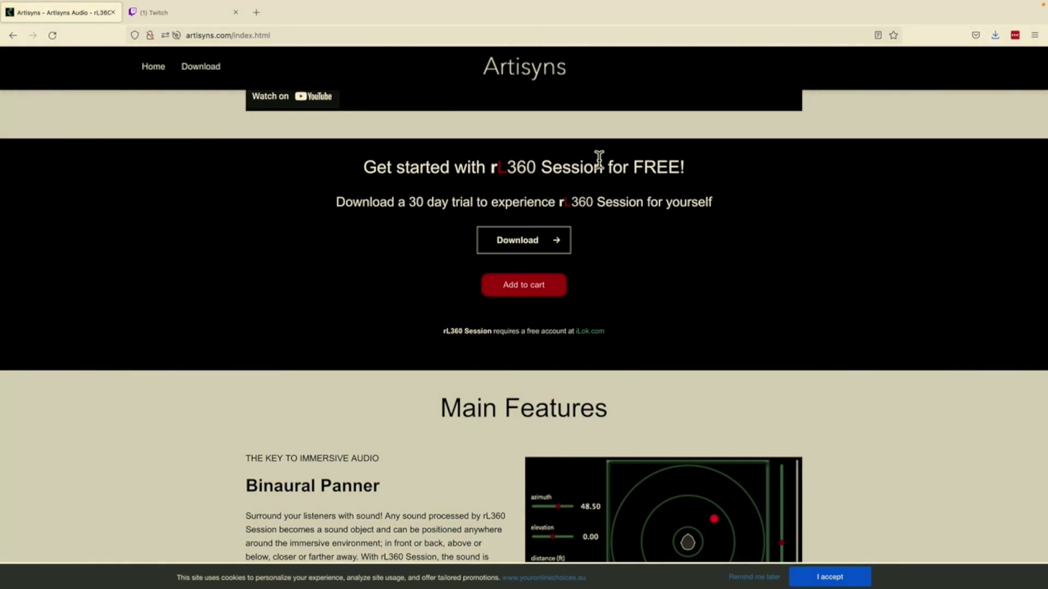
scroll(599, 160, "up", 20)
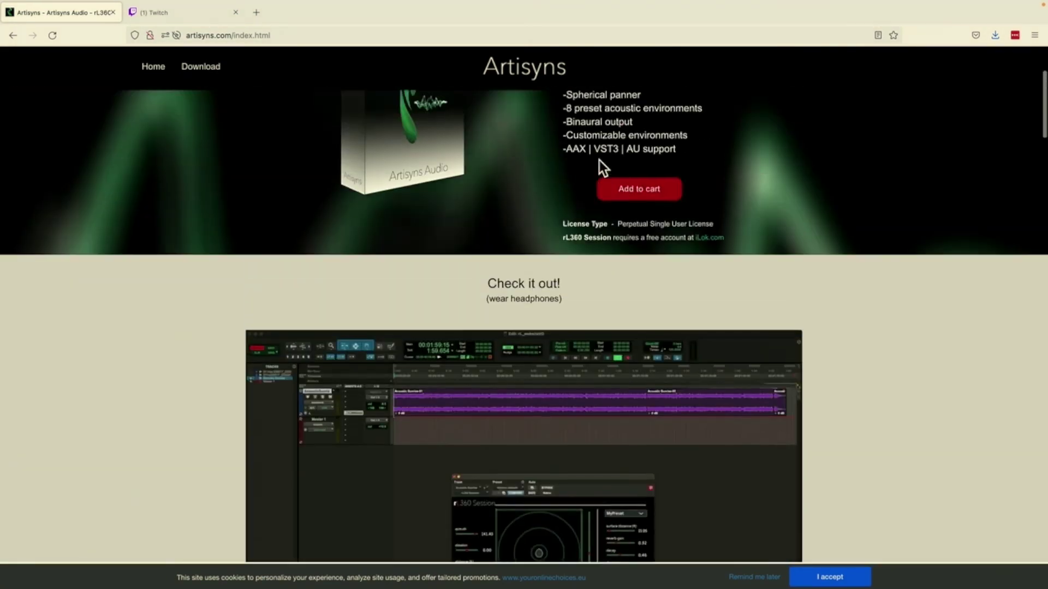
scroll(599, 160, "up", 2)
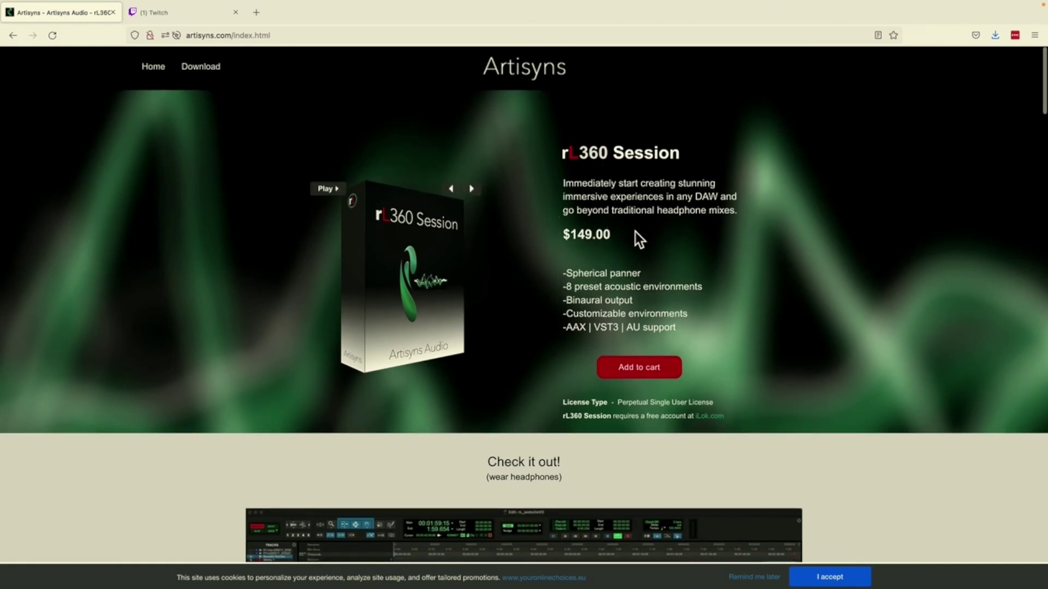